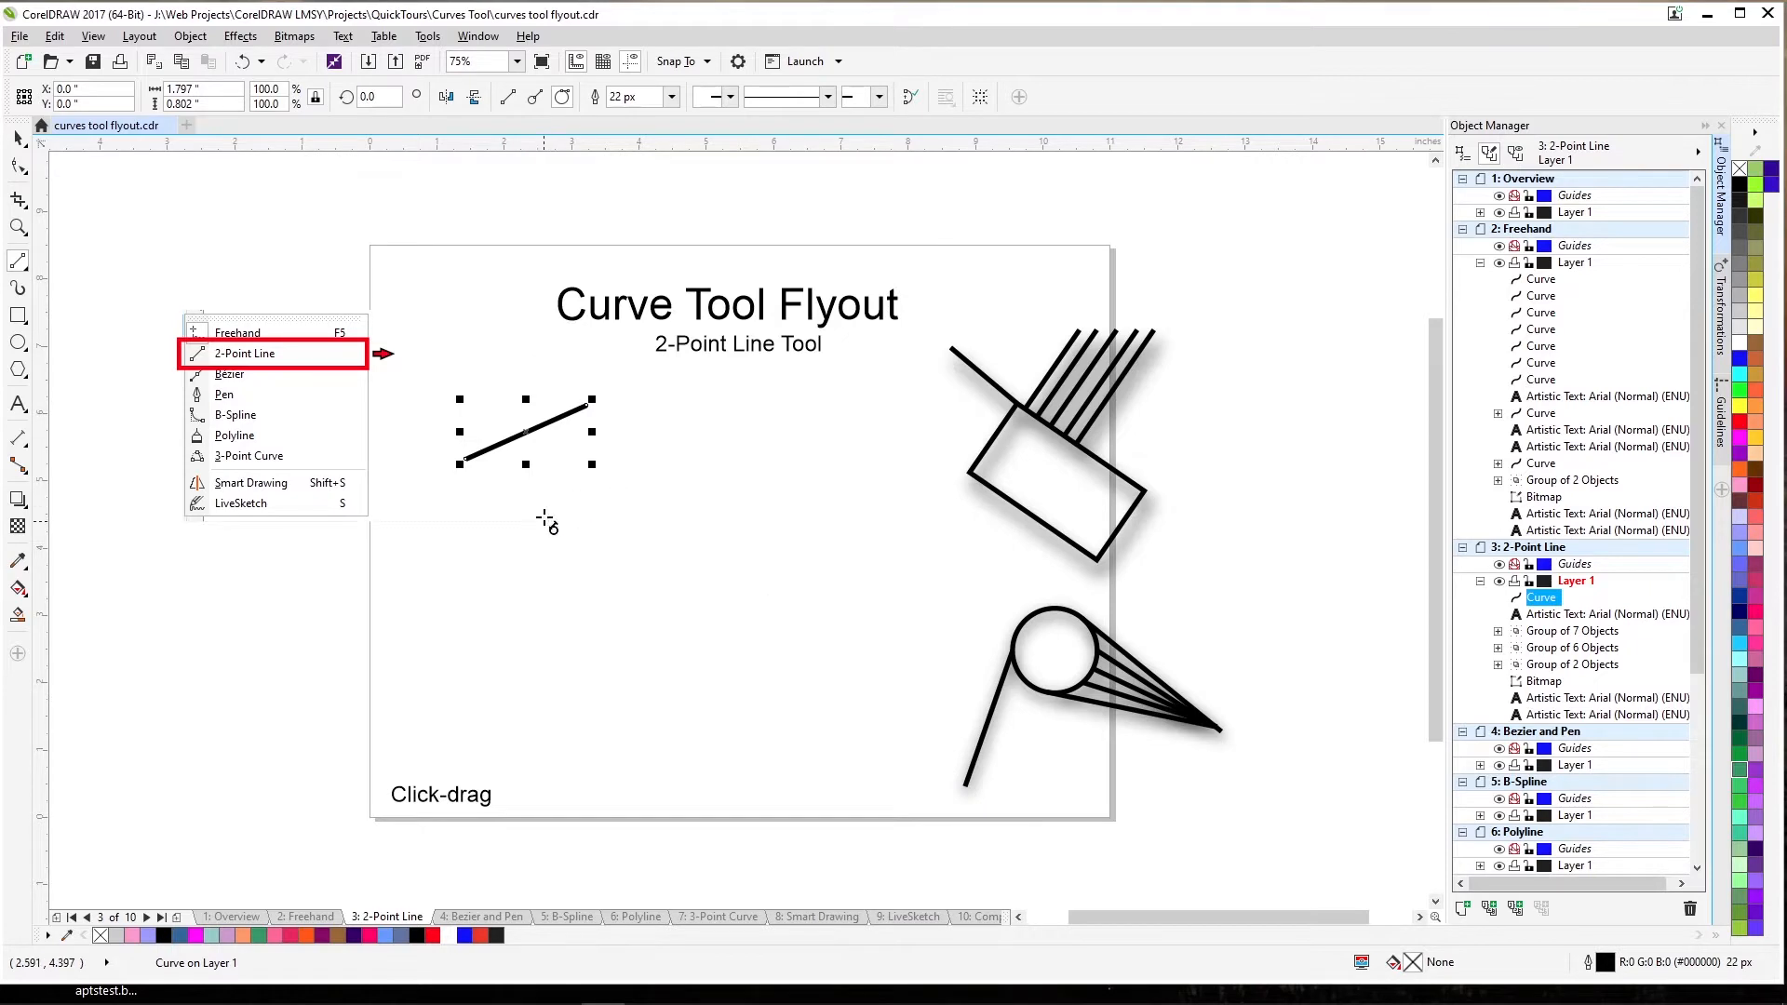
Draw two more practice 2-point lines, then undo them.
drag(545, 523, 670, 433)
drag(633, 561, 738, 465)
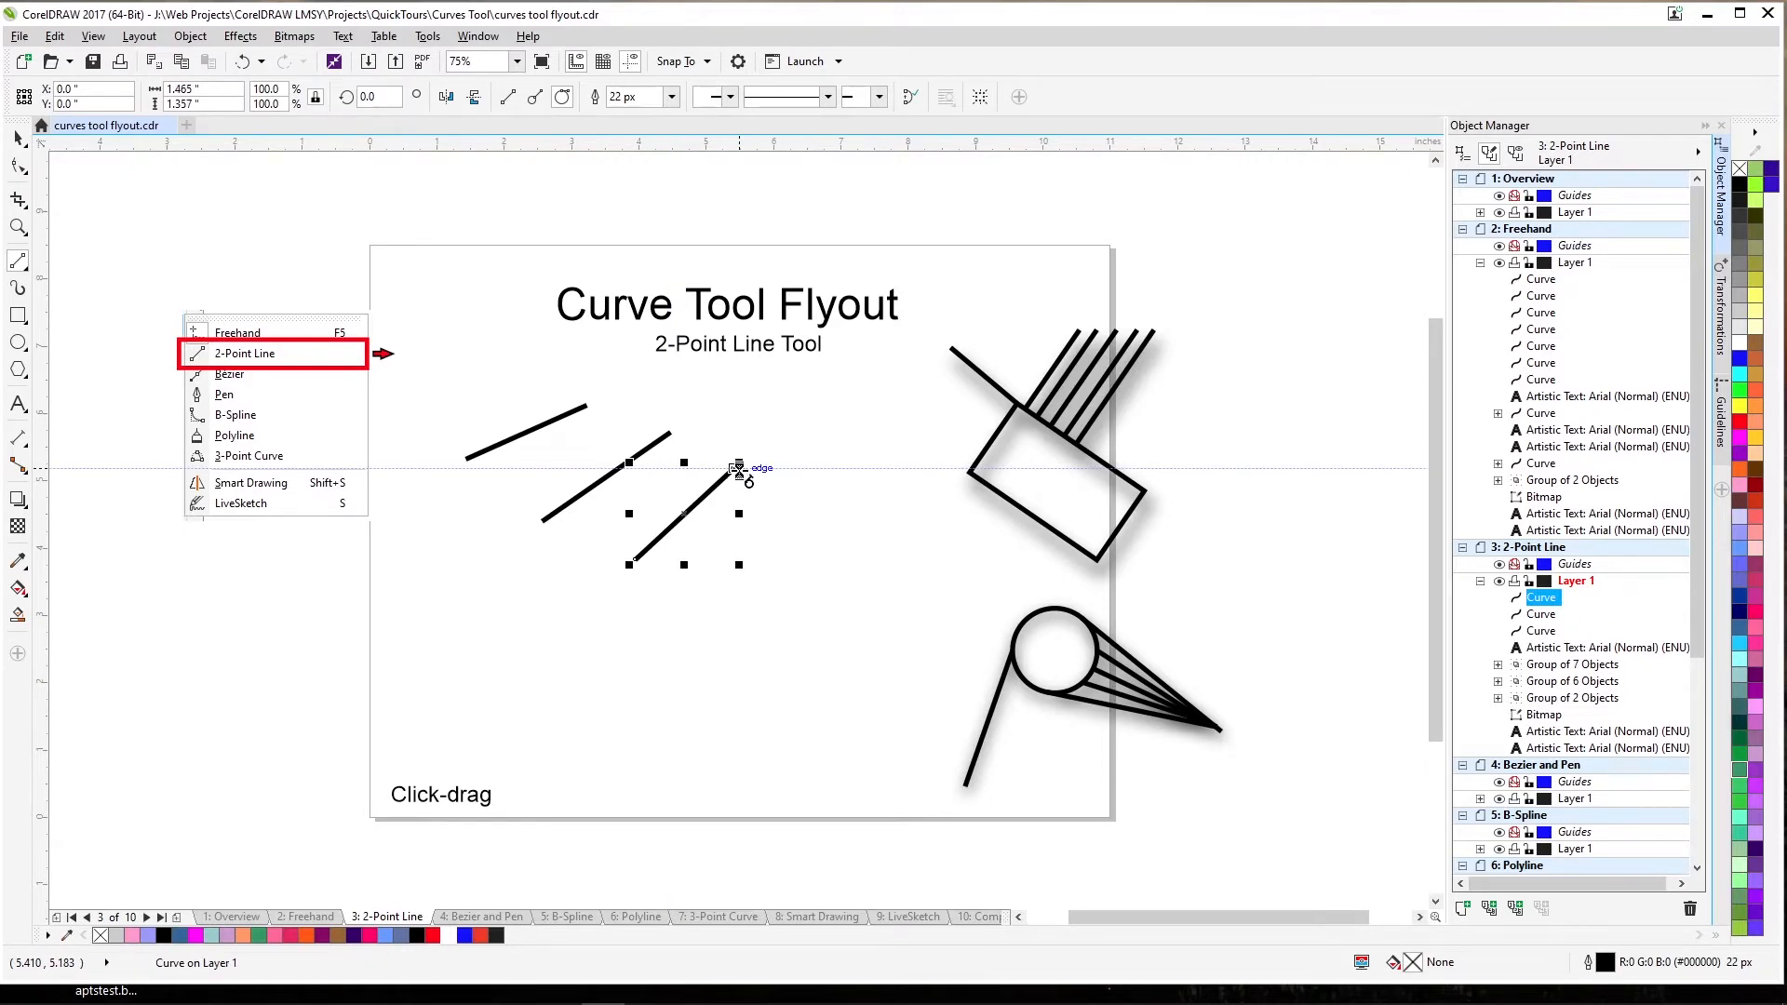
key(ctrl+z)
key(ctrl+z)
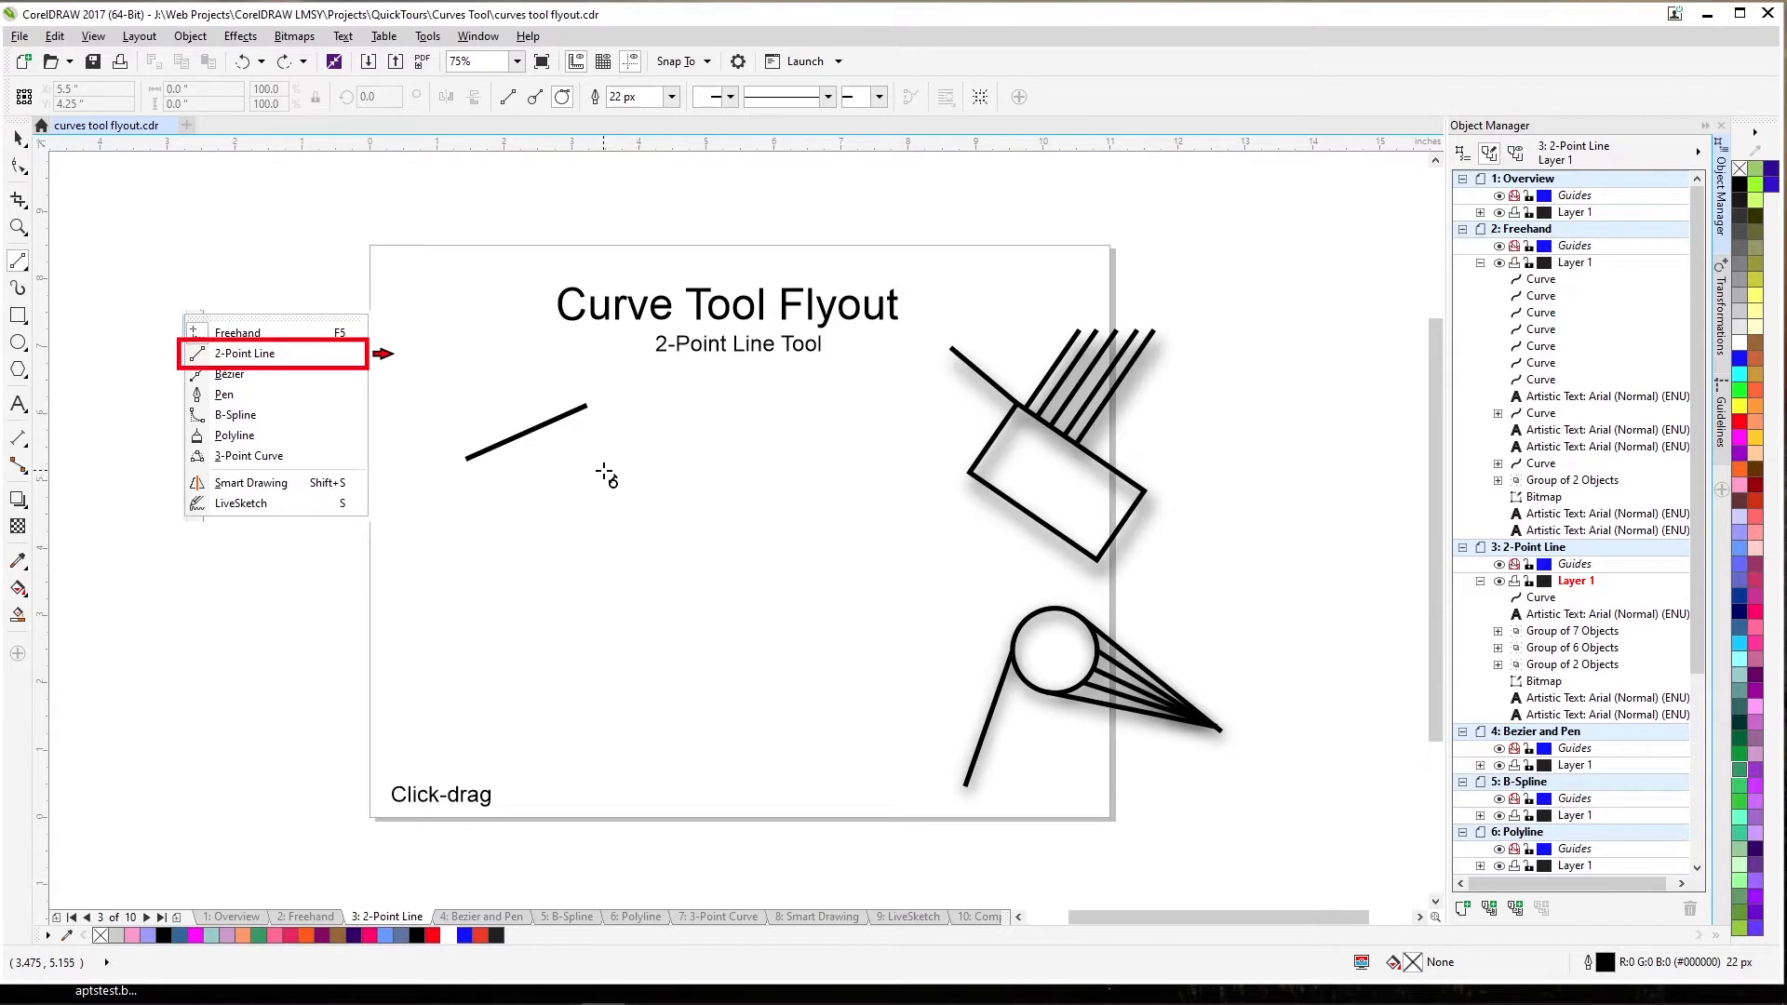
Select the remaining practice line with the Pick tool and delete it.
key(space)
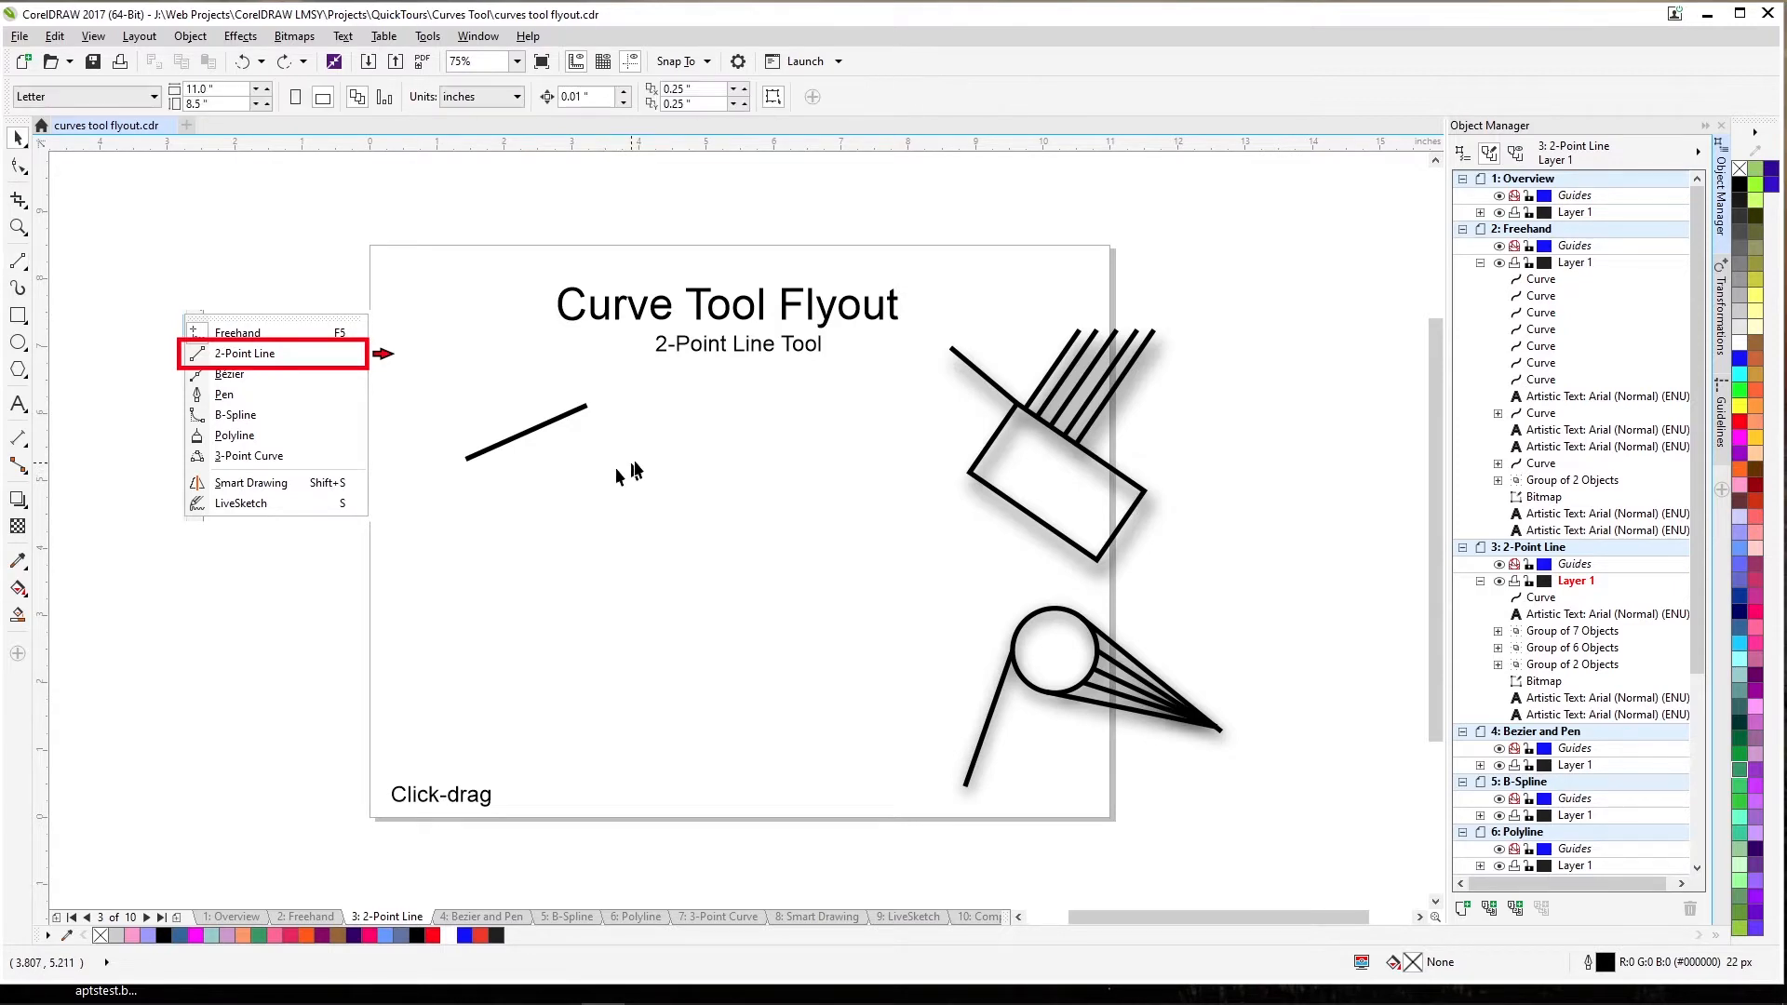
click(565, 414)
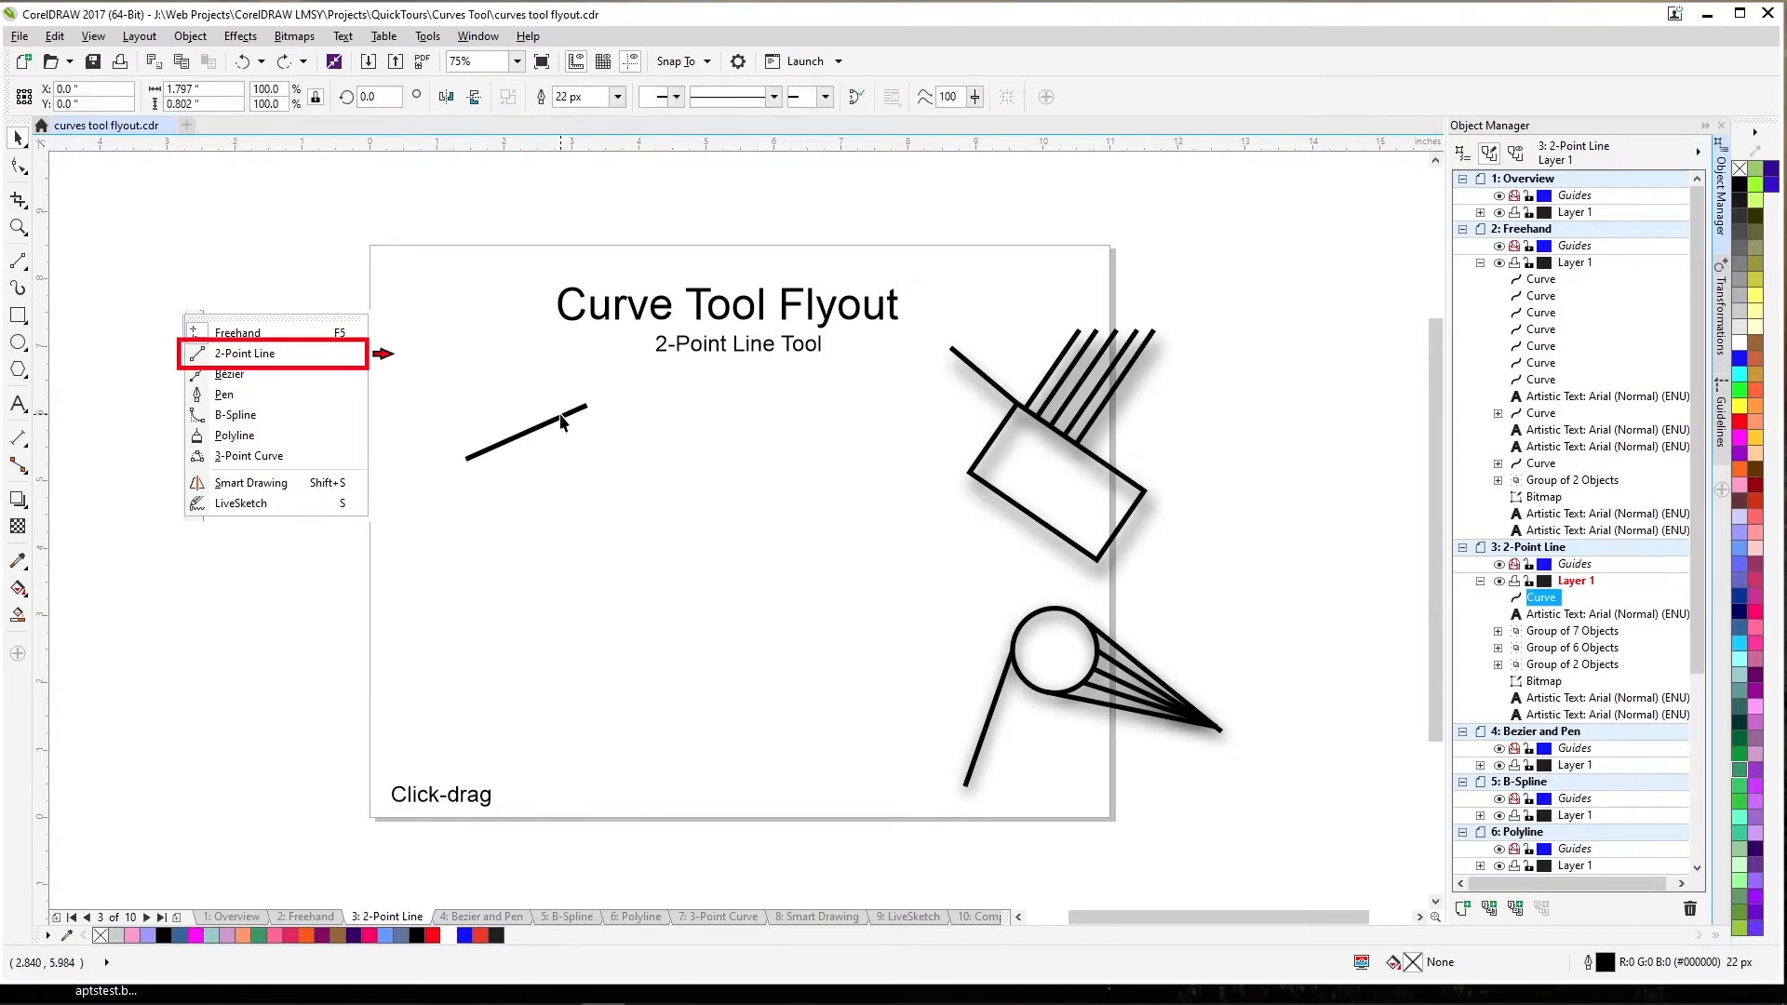
key(Delete)
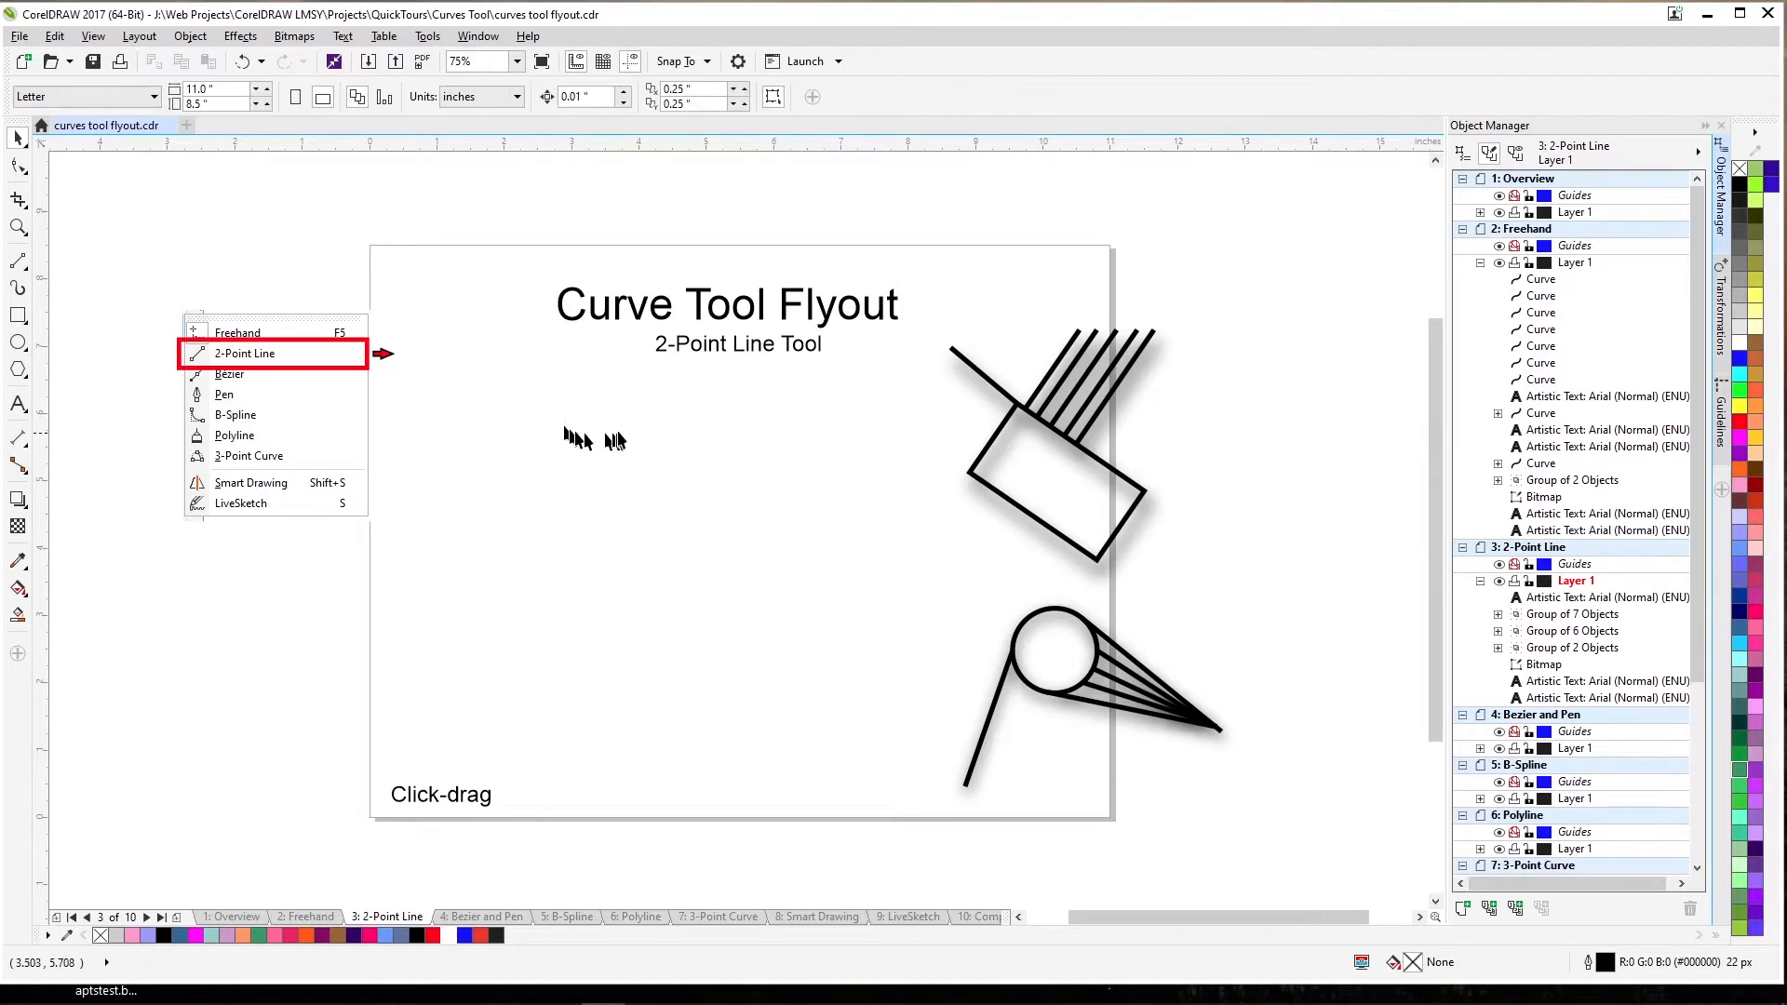
Draw a tilted 3-point rectangle on the page's left, then return to the 2-Point Line tool.
click(21, 322)
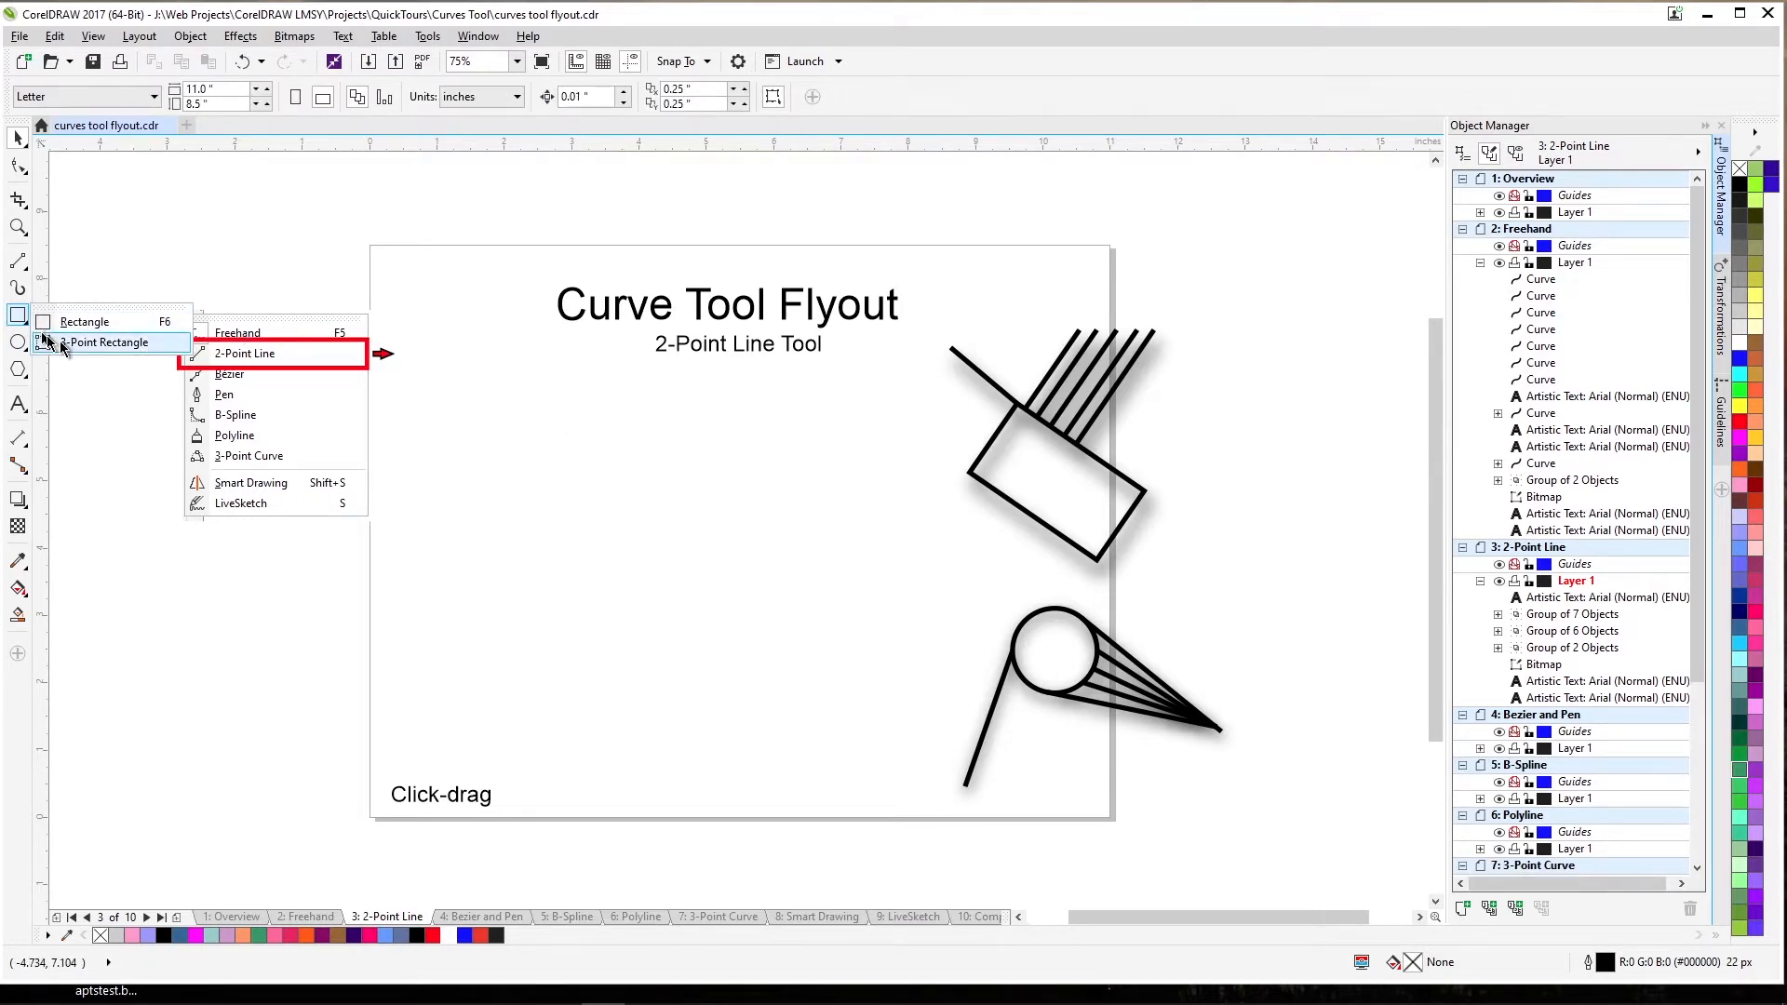
click(69, 339)
drag(520, 495, 687, 624)
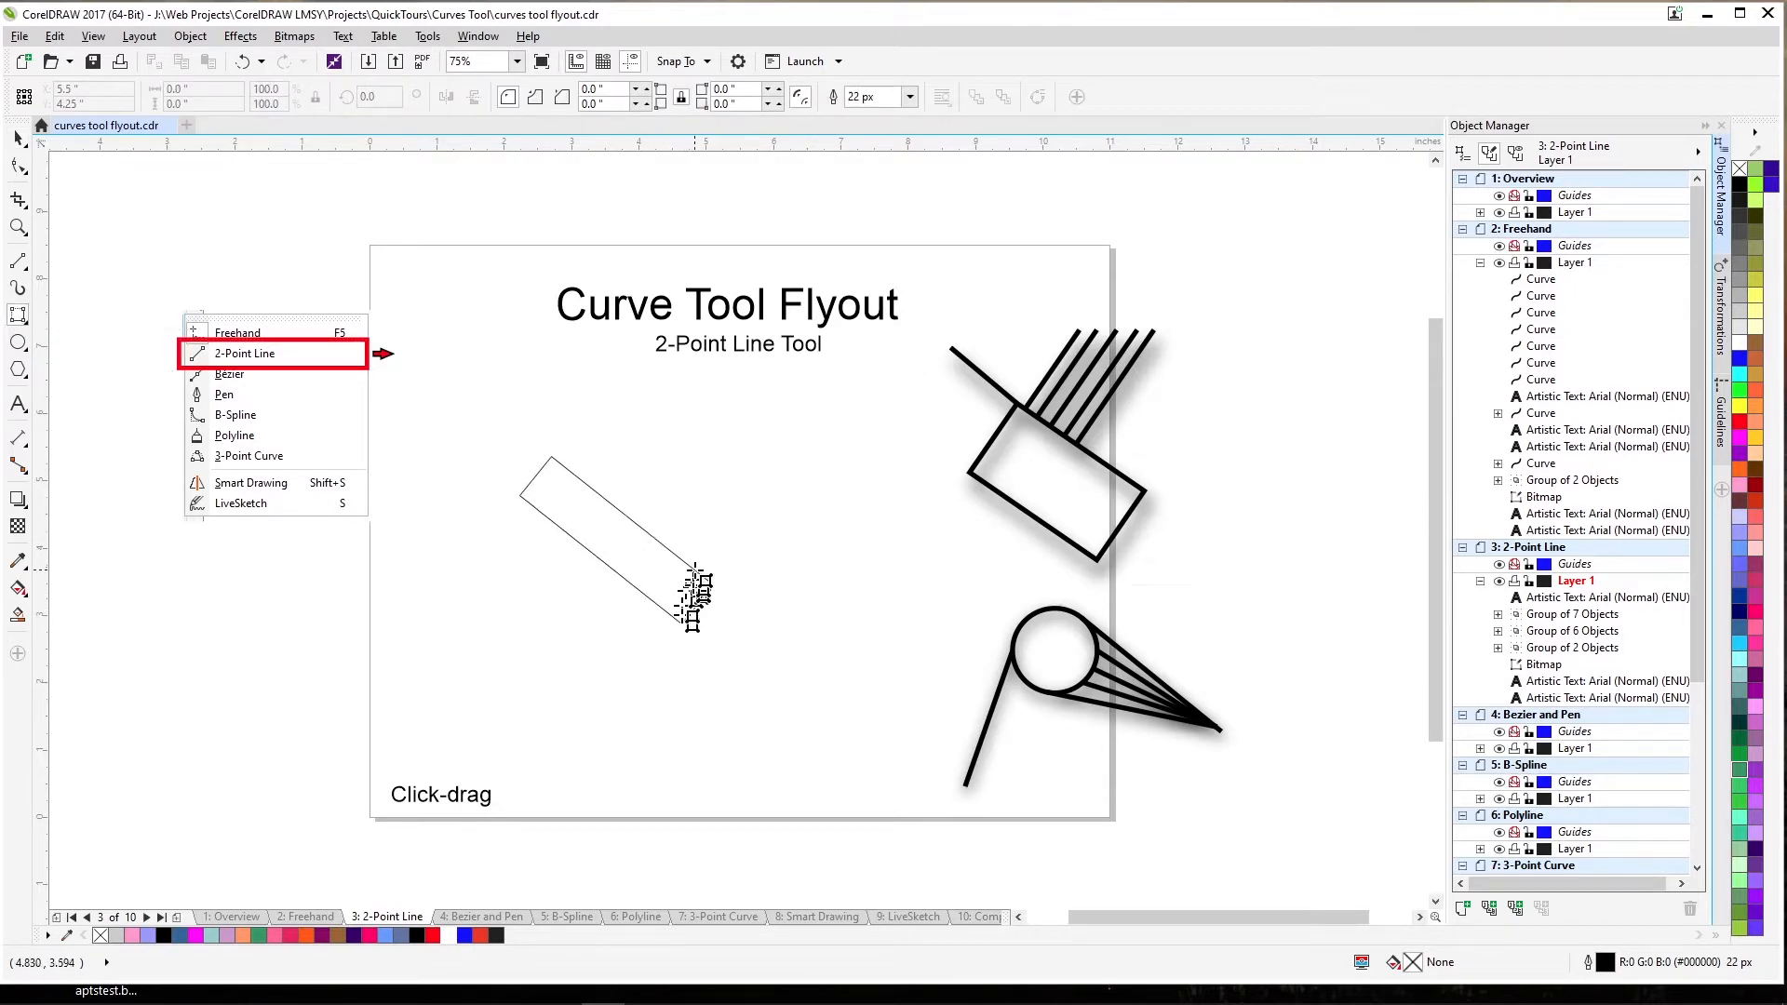
click(727, 559)
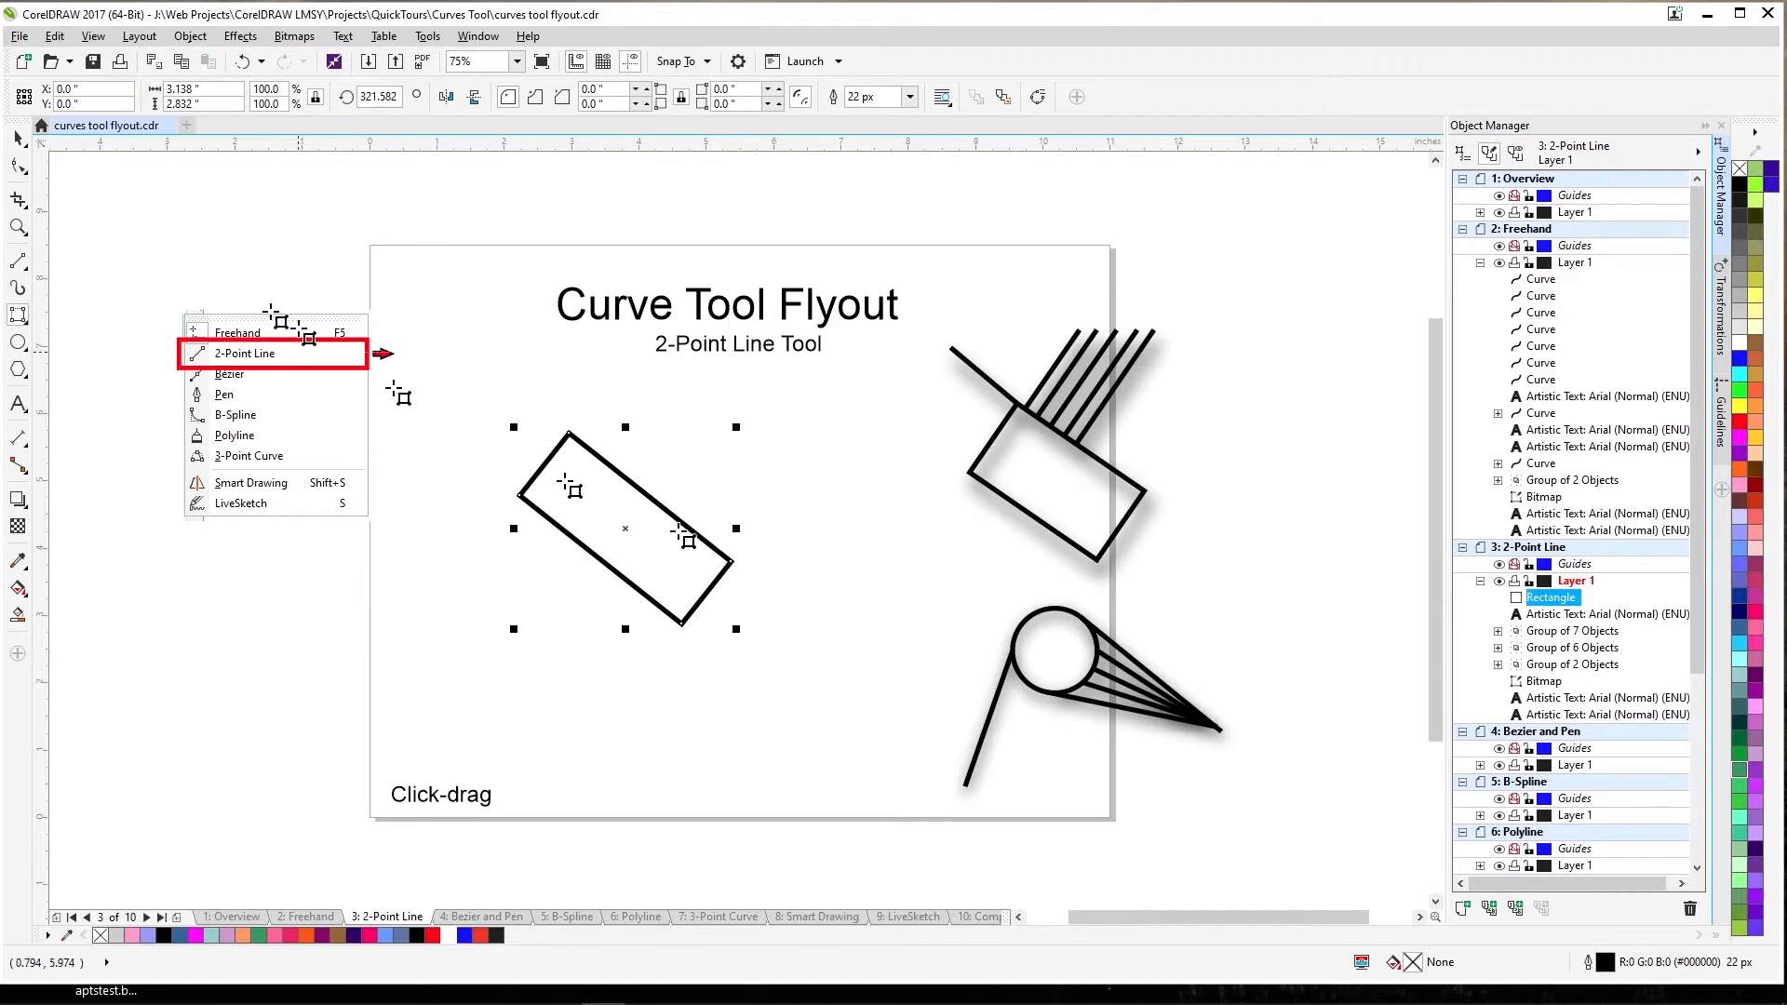
click(20, 263)
click(88, 290)
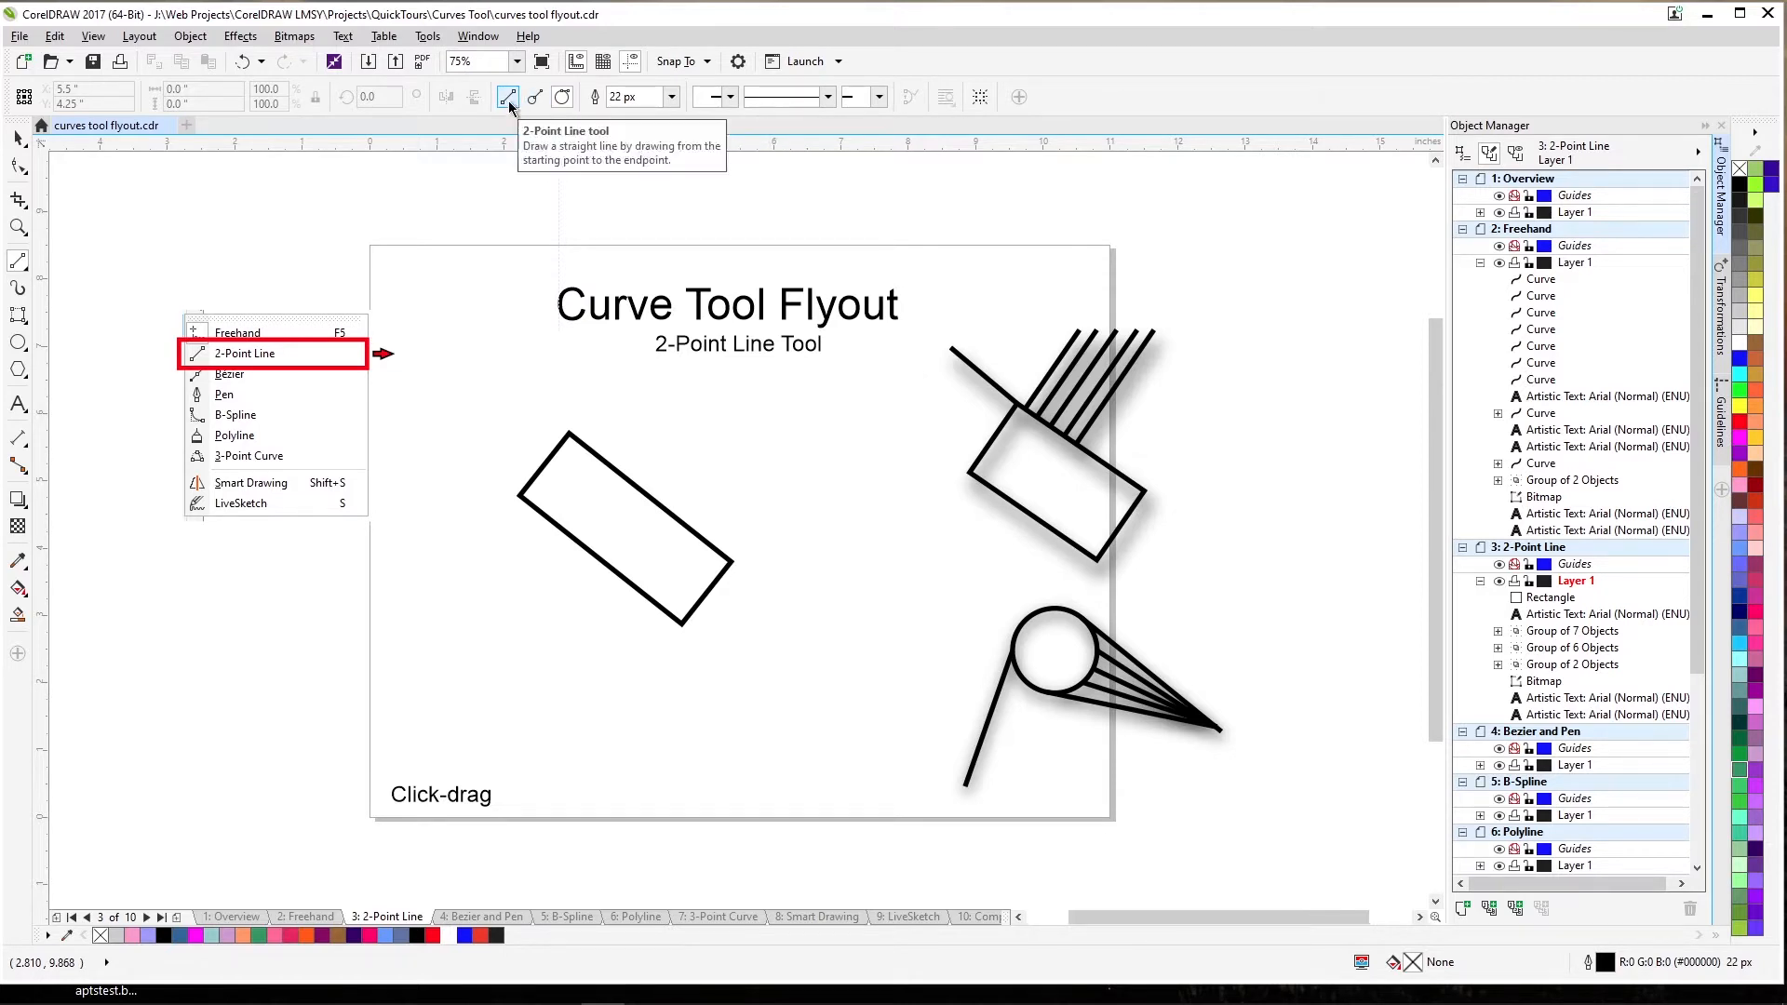
Draw a test line from the rectangle's corner, then delete it.
drag(532, 244, 575, 319)
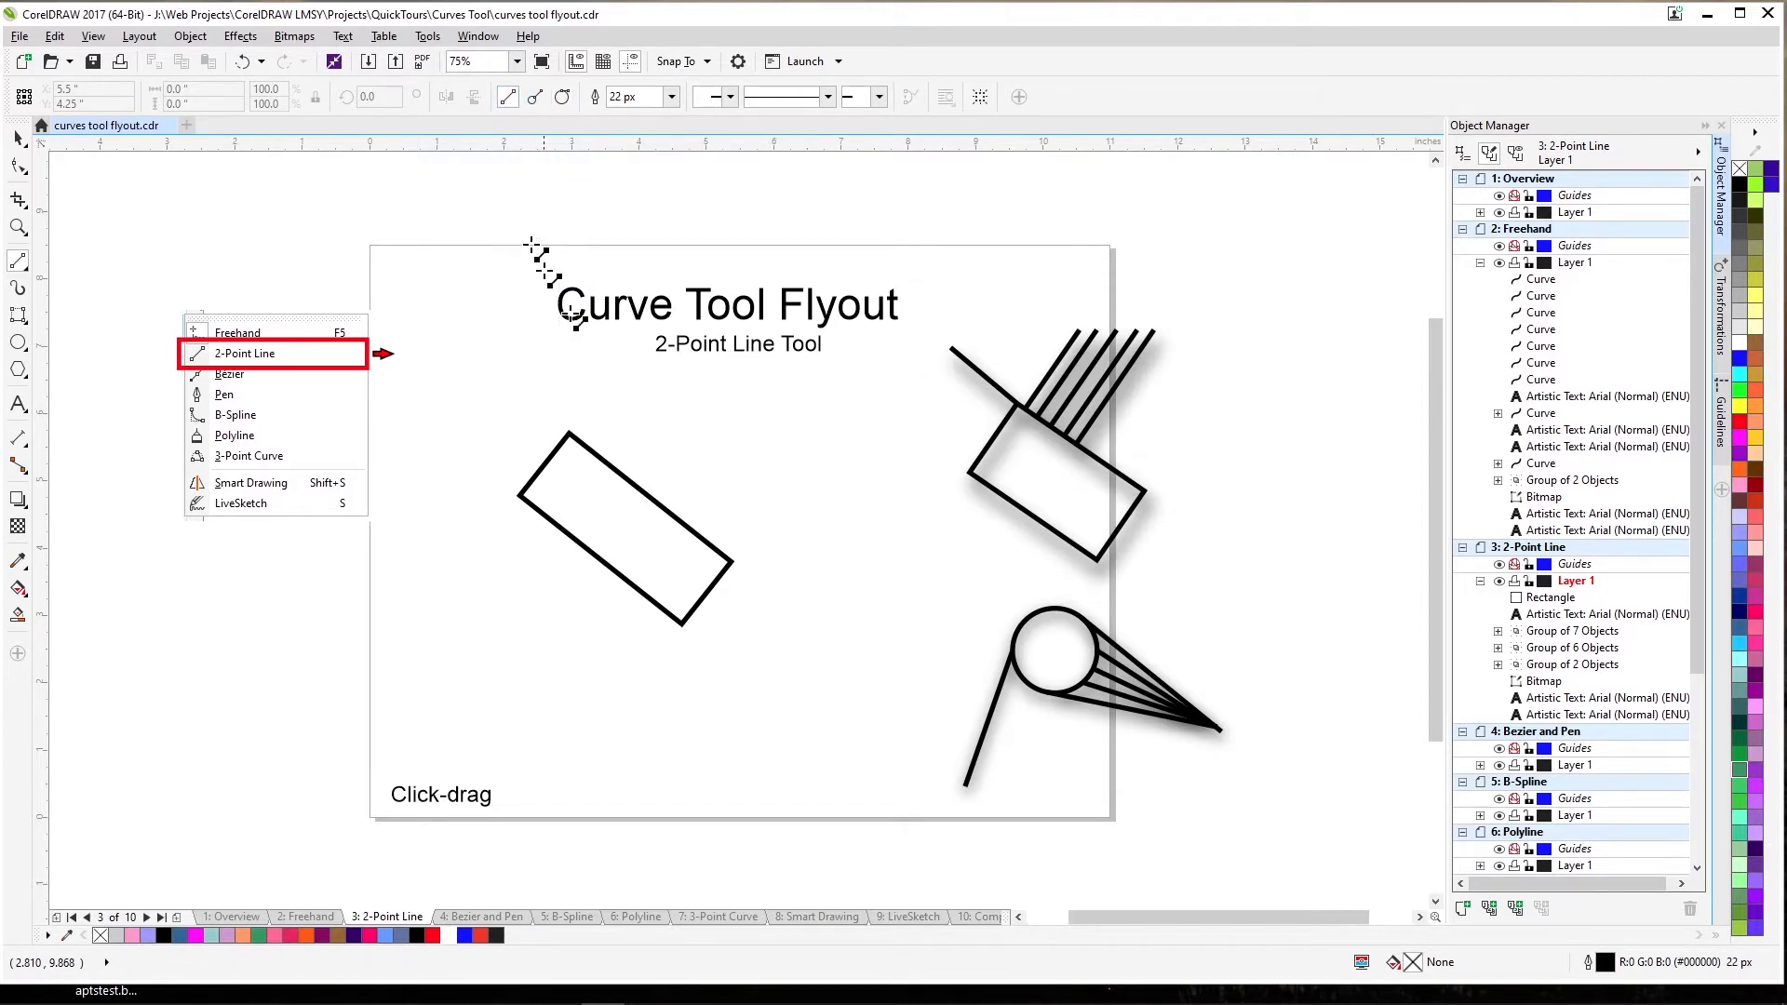
drag(584, 444, 733, 418)
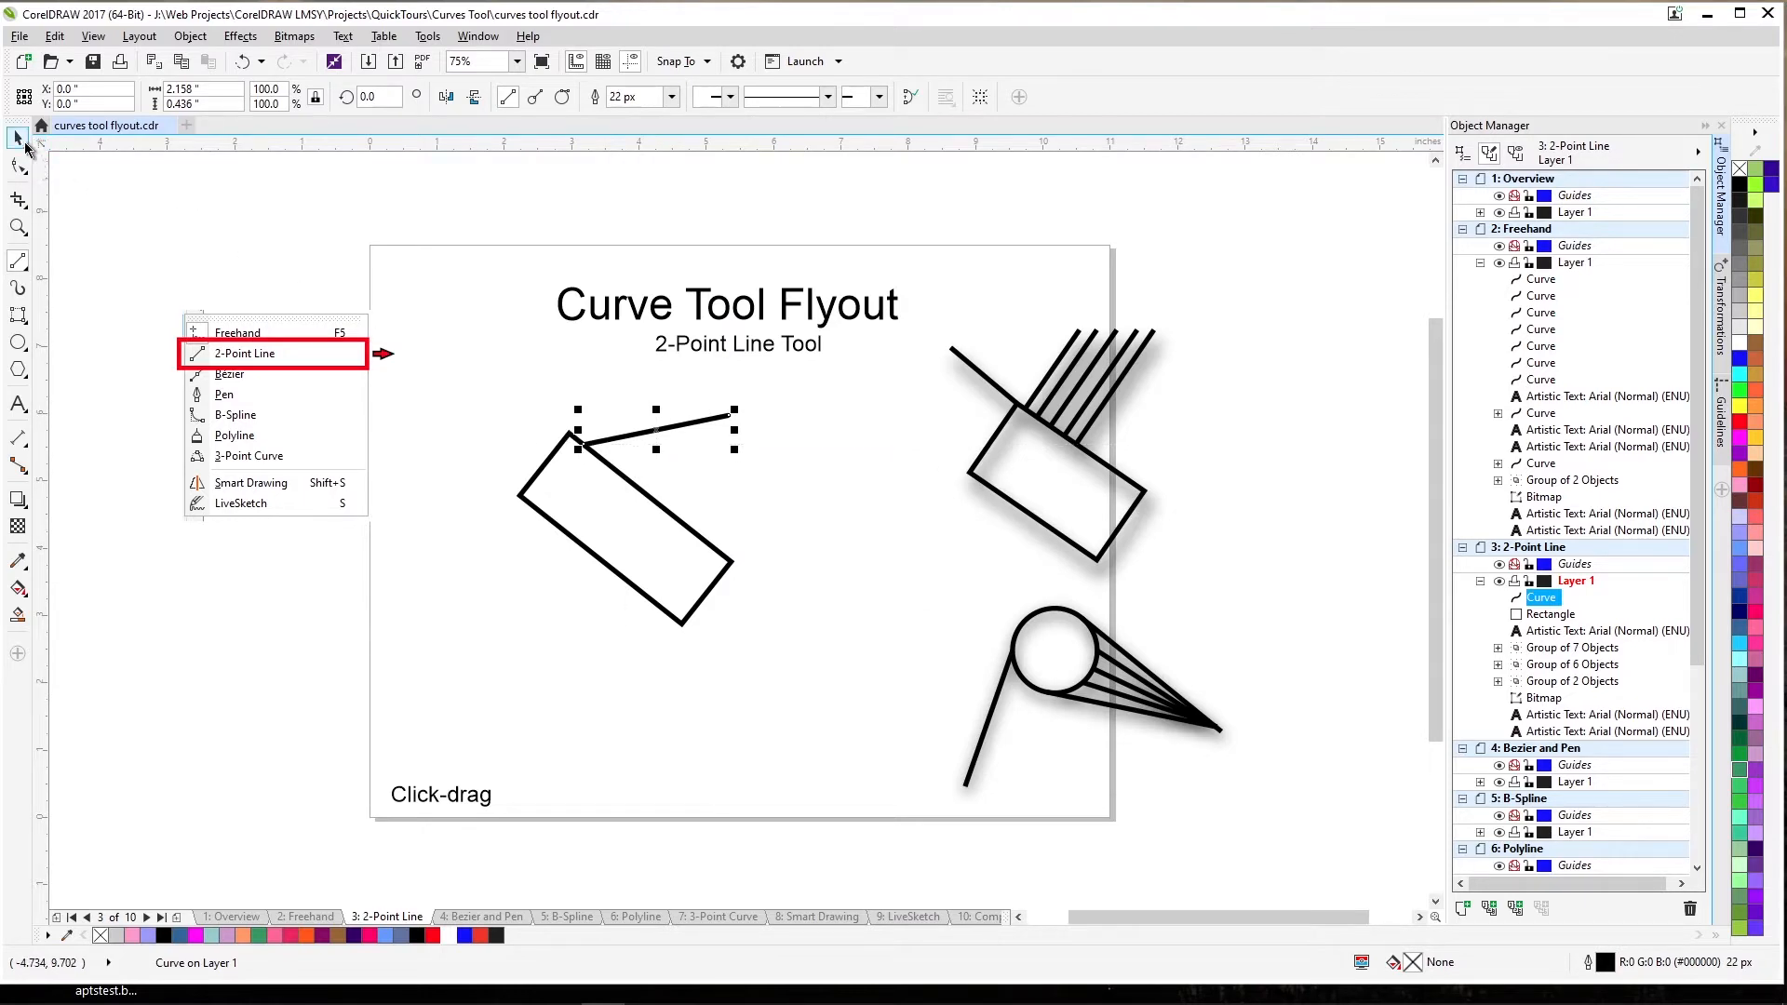
click(20, 139)
key(Delete)
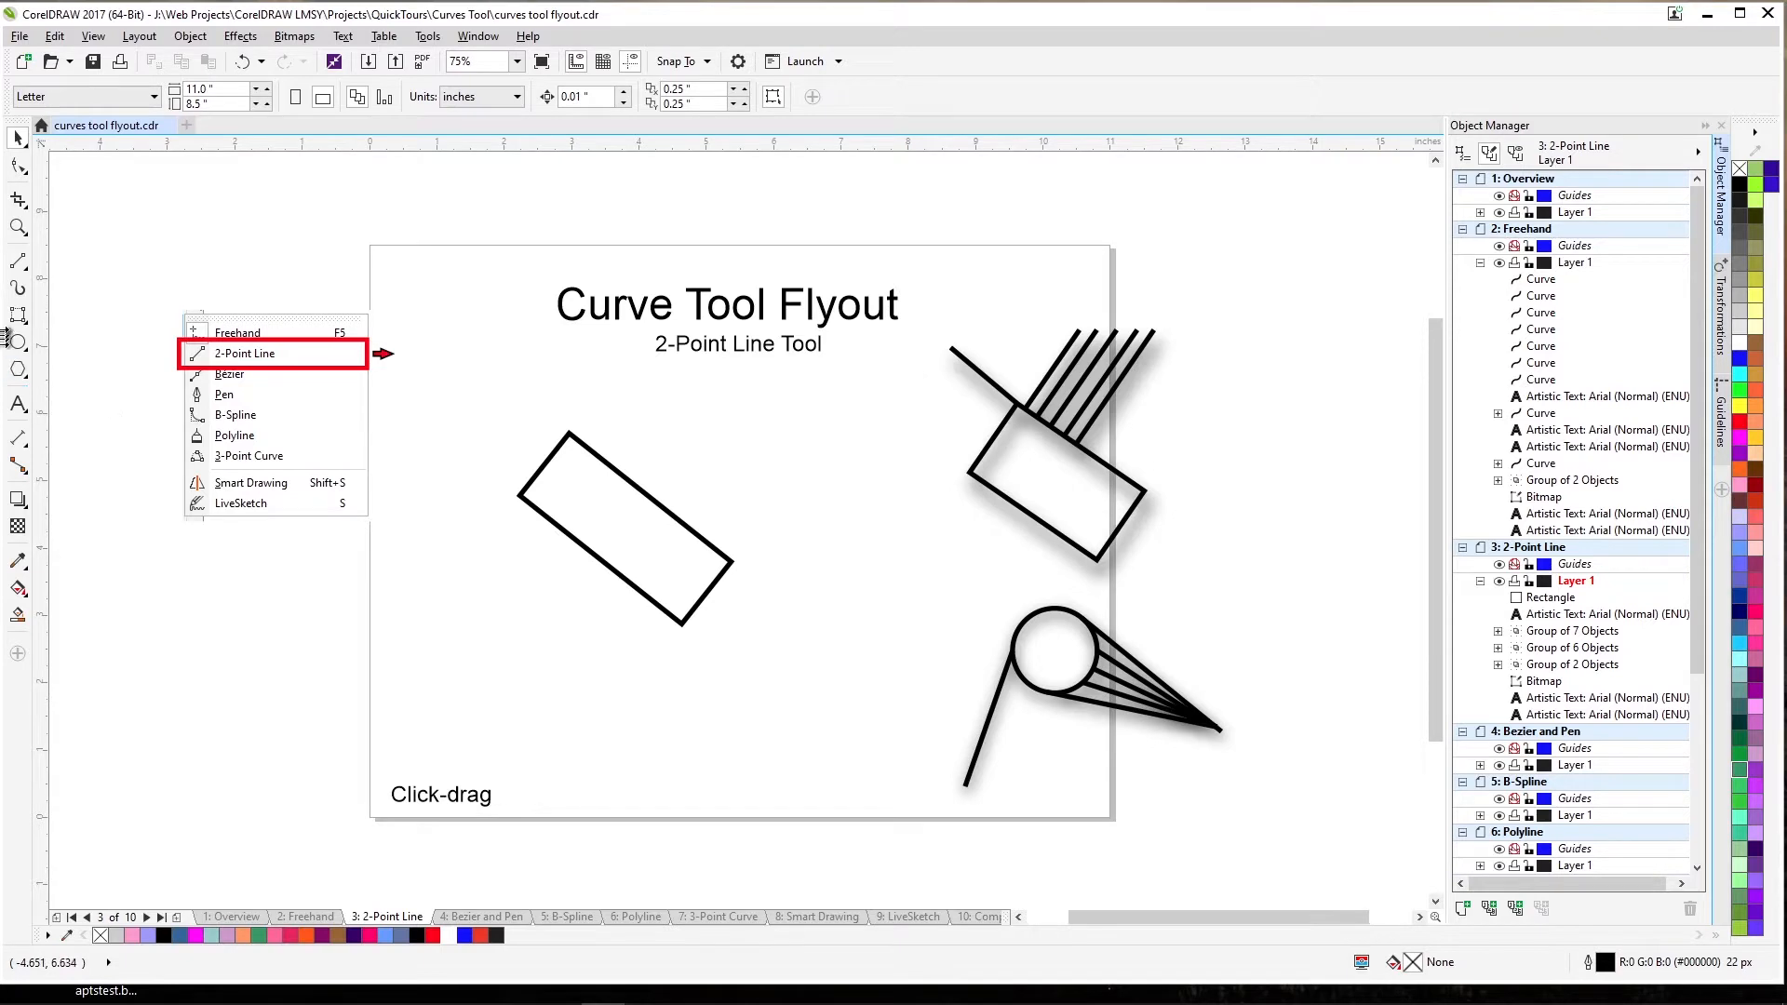
Draw a small circle in the page's lower left, then reselect the 2-Point Line tool.
click(18, 345)
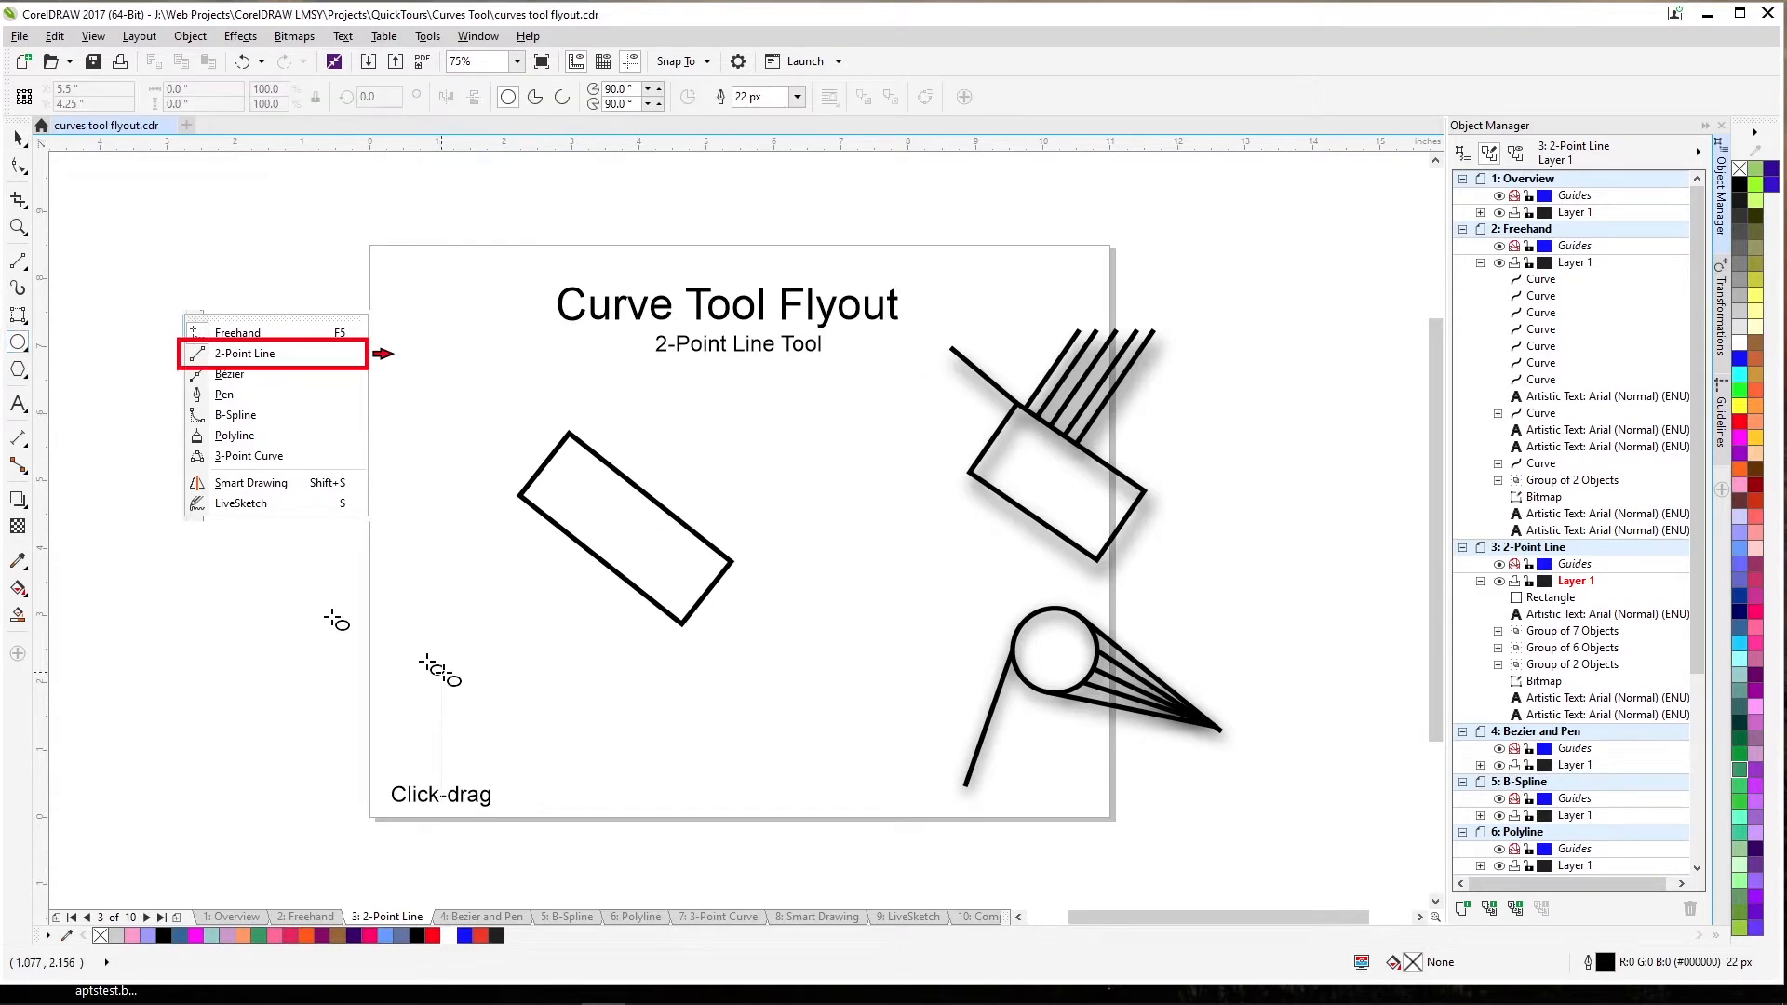
drag(471, 676, 514, 718)
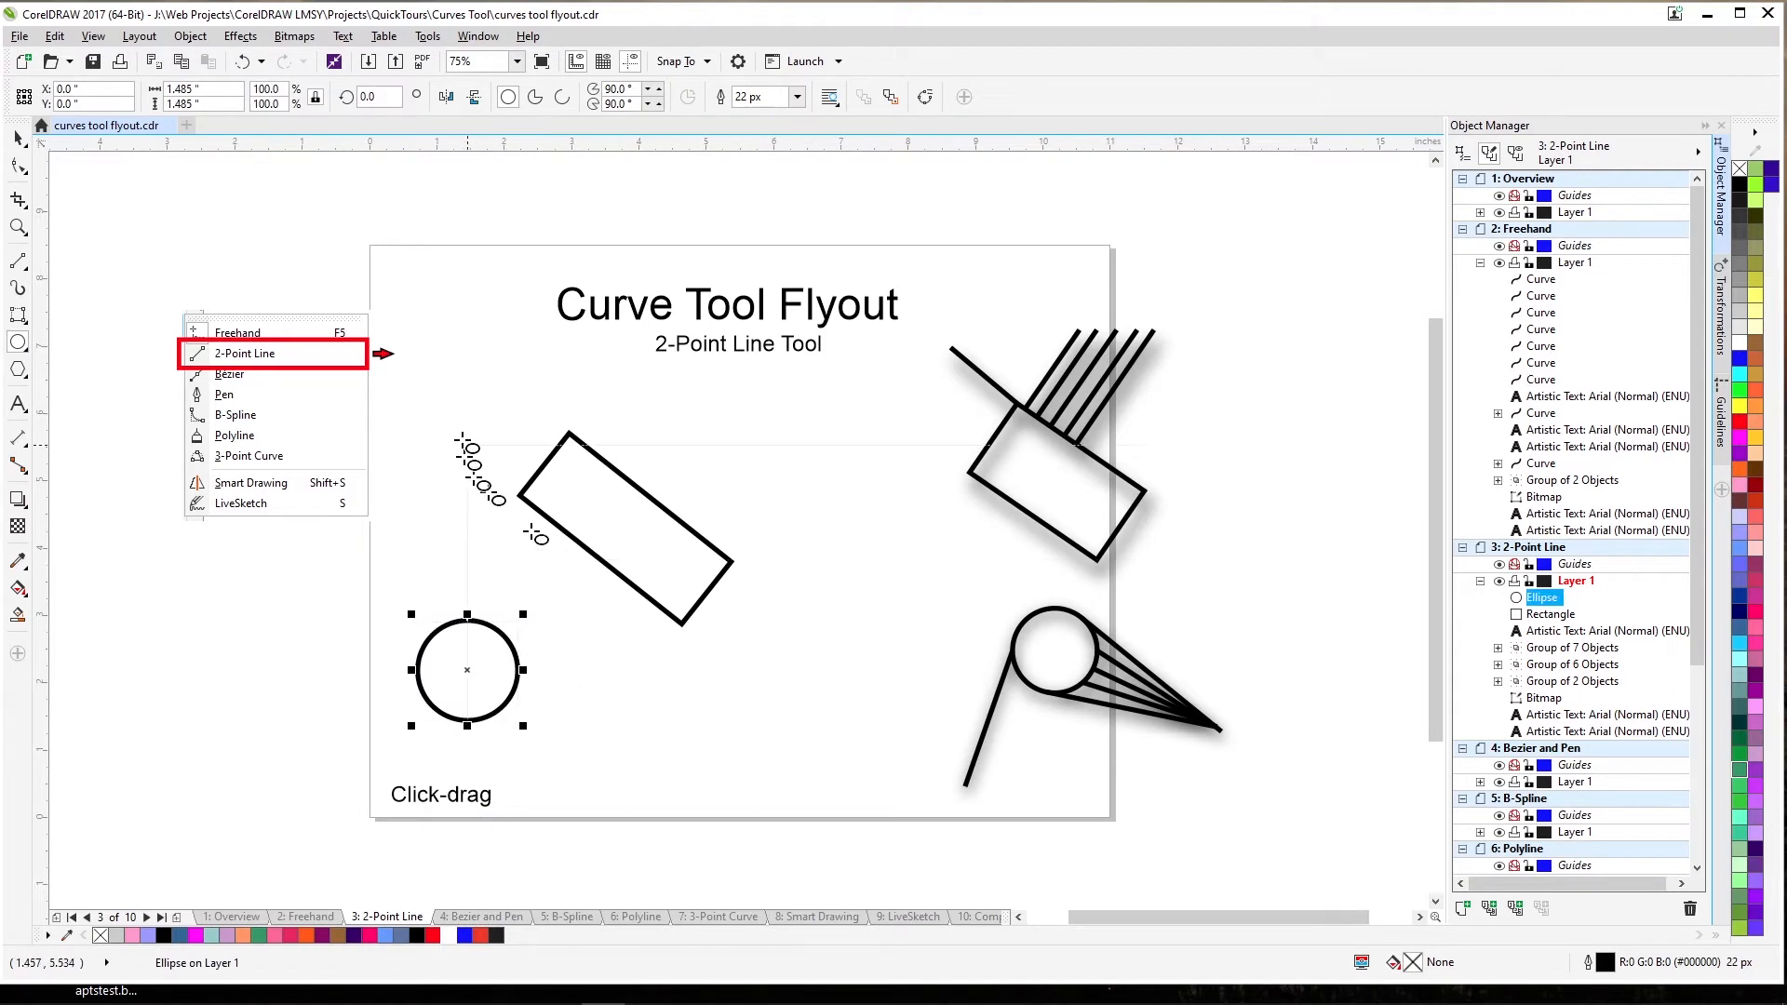
click(18, 261)
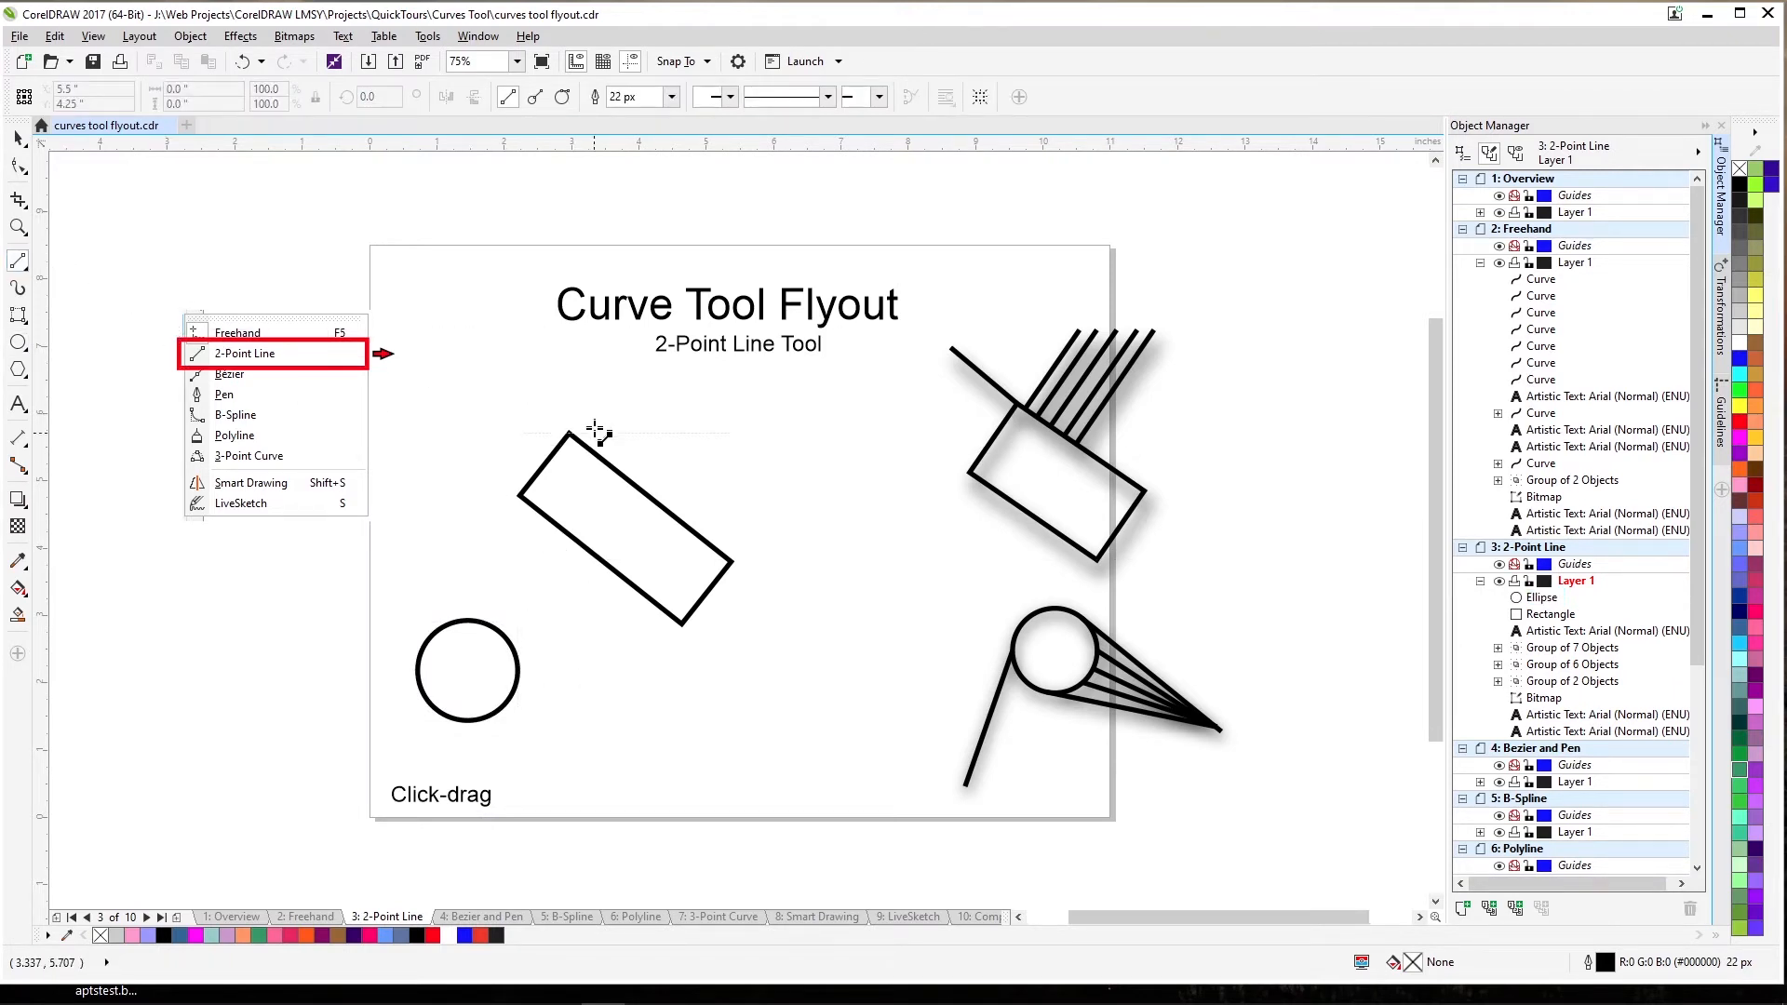
Draw two perpendicular lines off the rectangle's top edge and a vertical line up from the circle.
click(534, 97)
drag(584, 444, 658, 410)
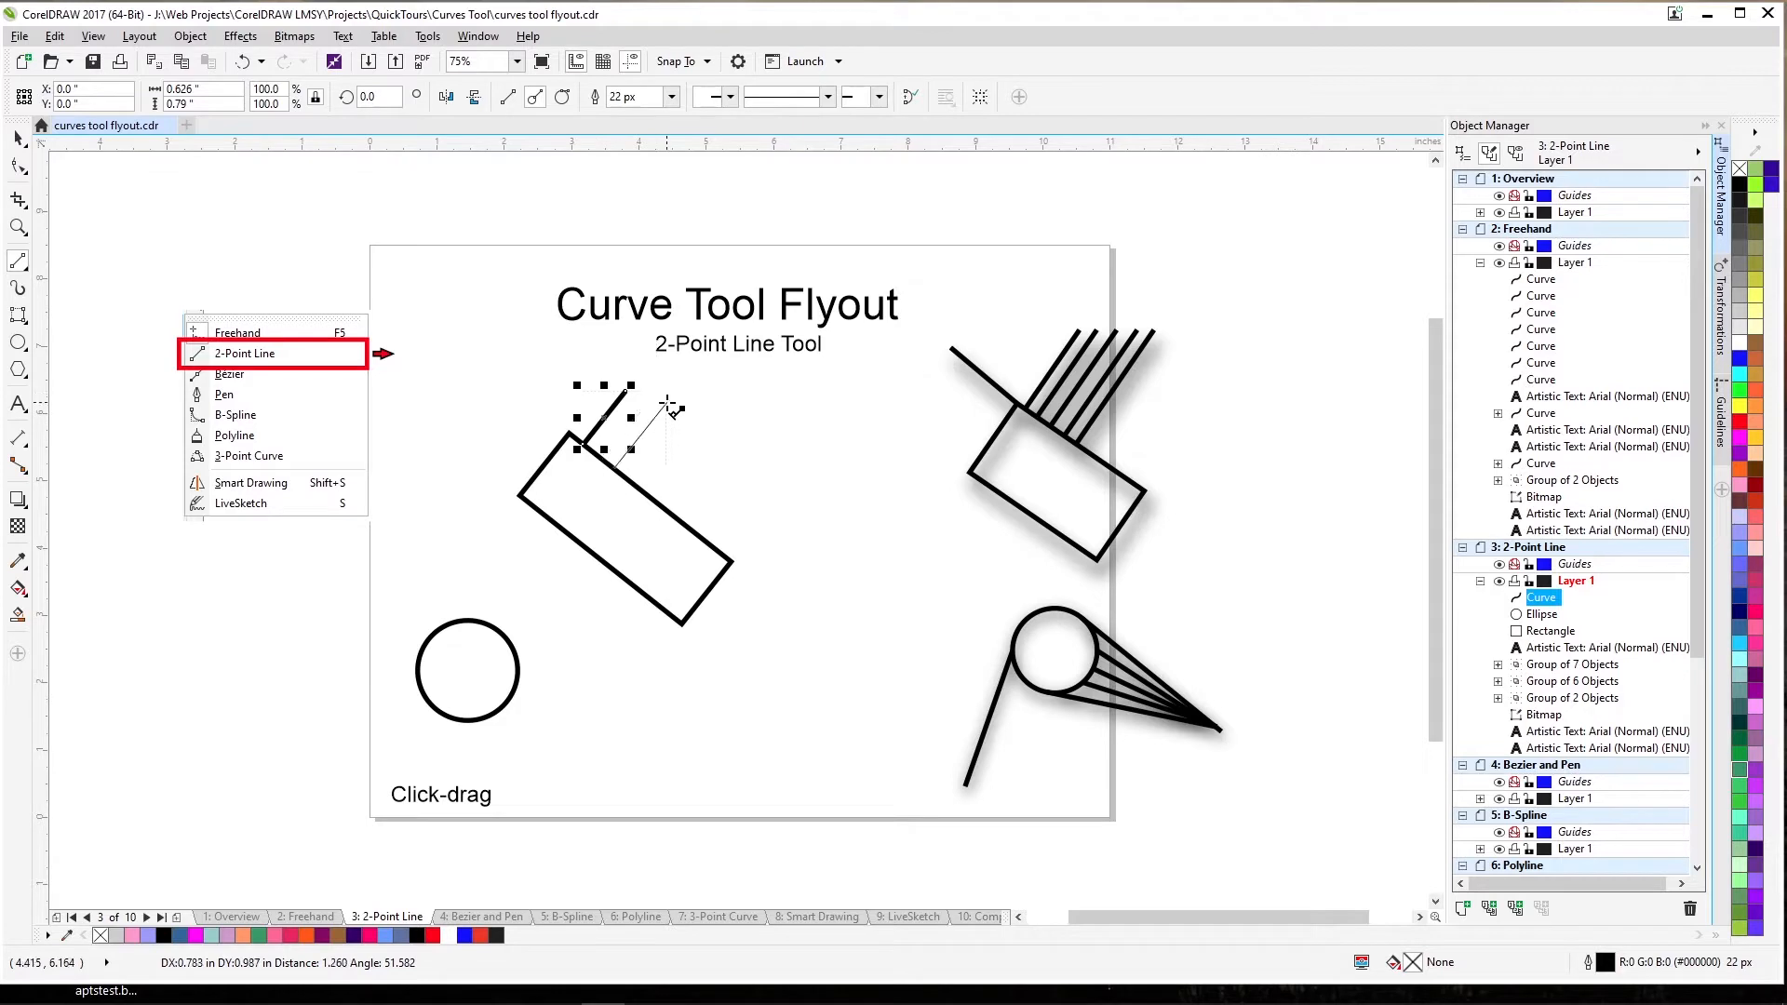
drag(656, 412, 652, 398)
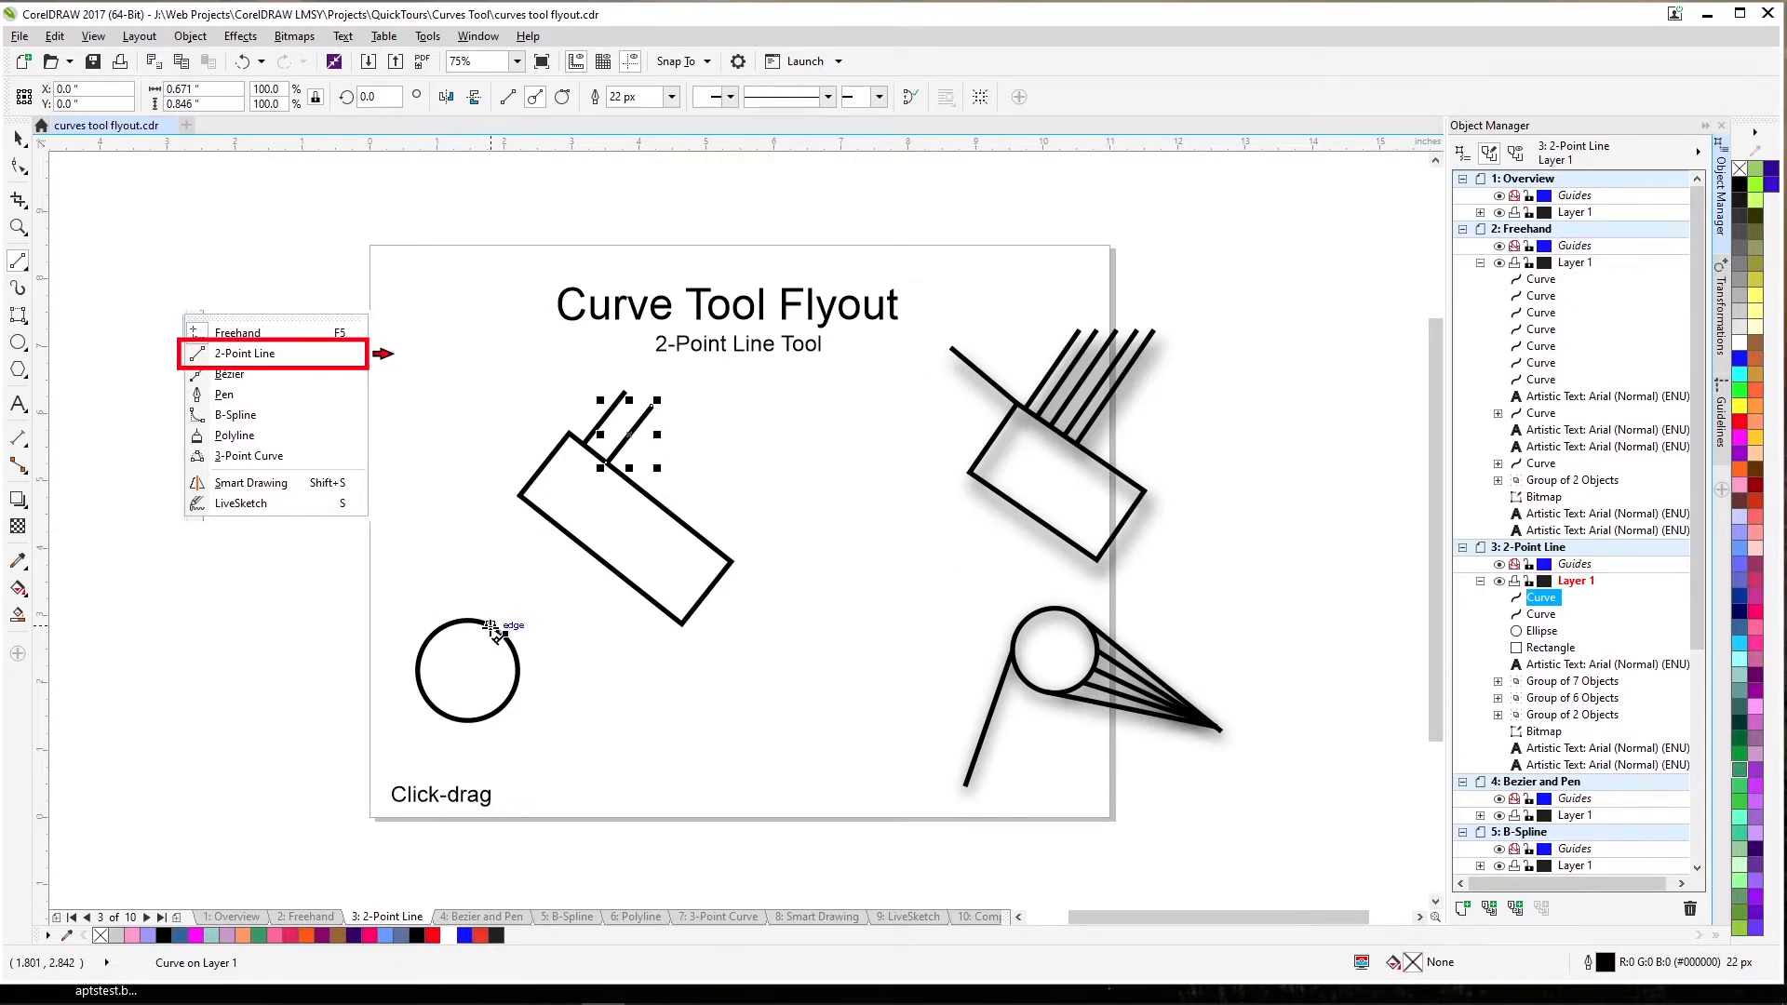
drag(490, 628, 390, 685)
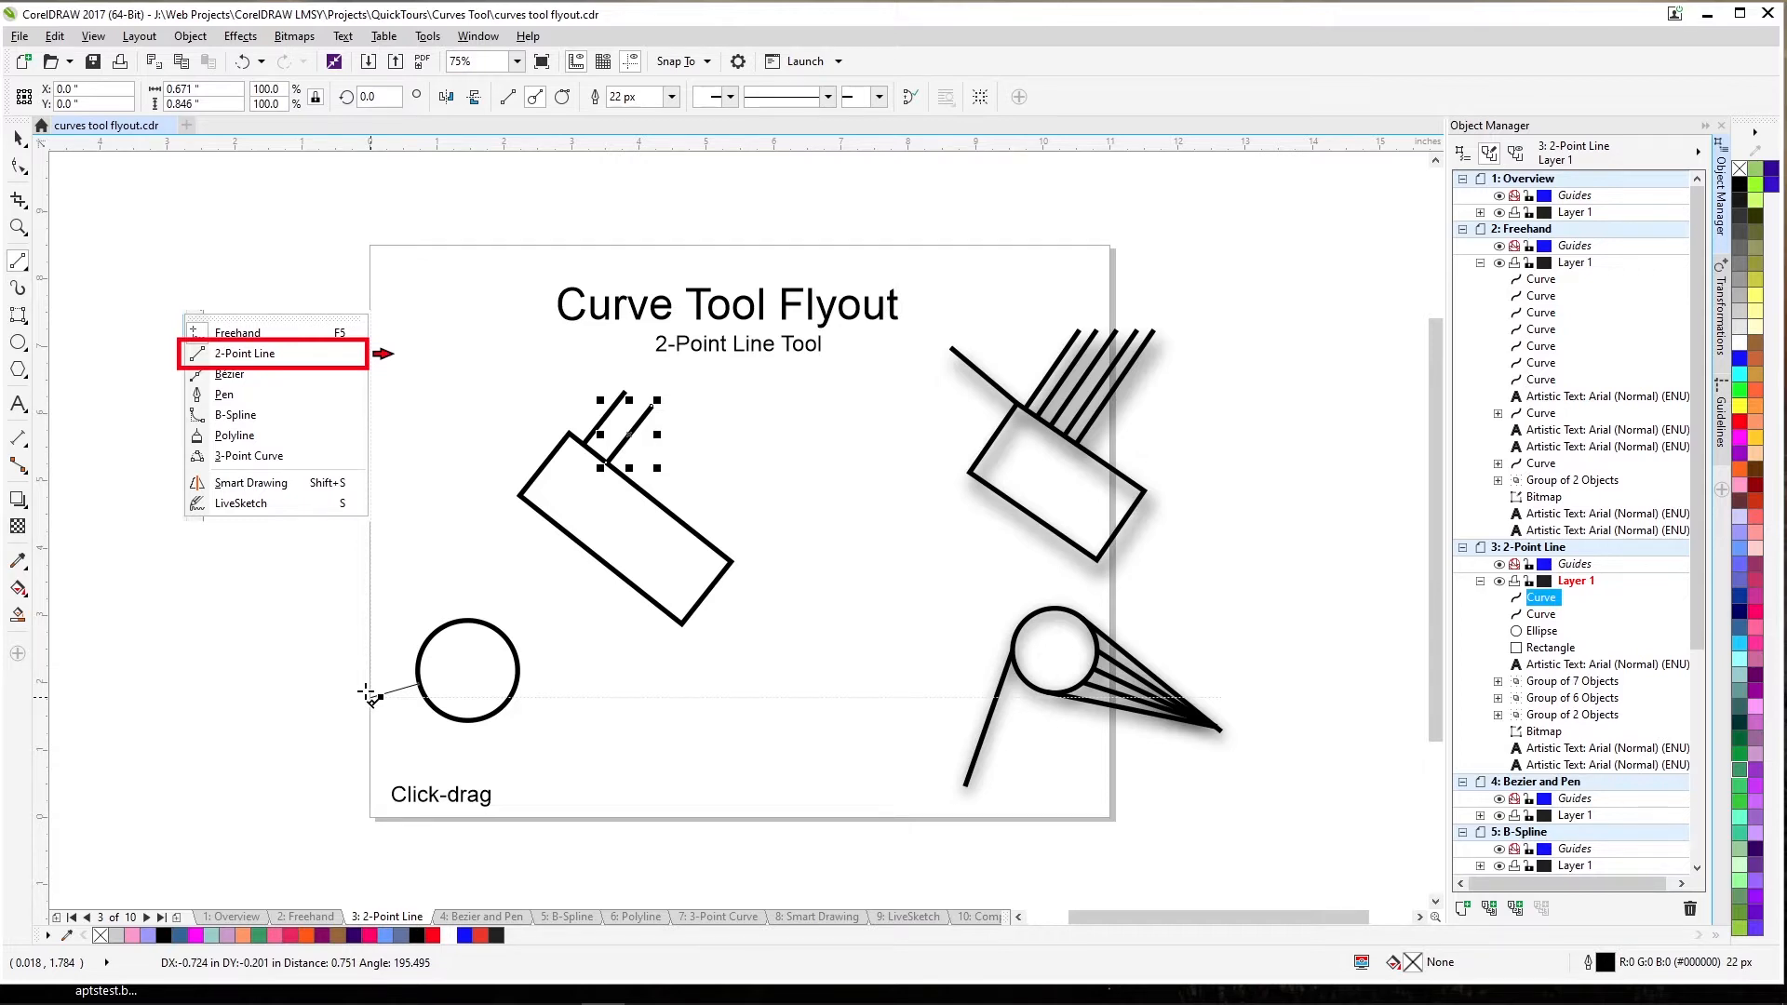
drag(369, 695, 468, 555)
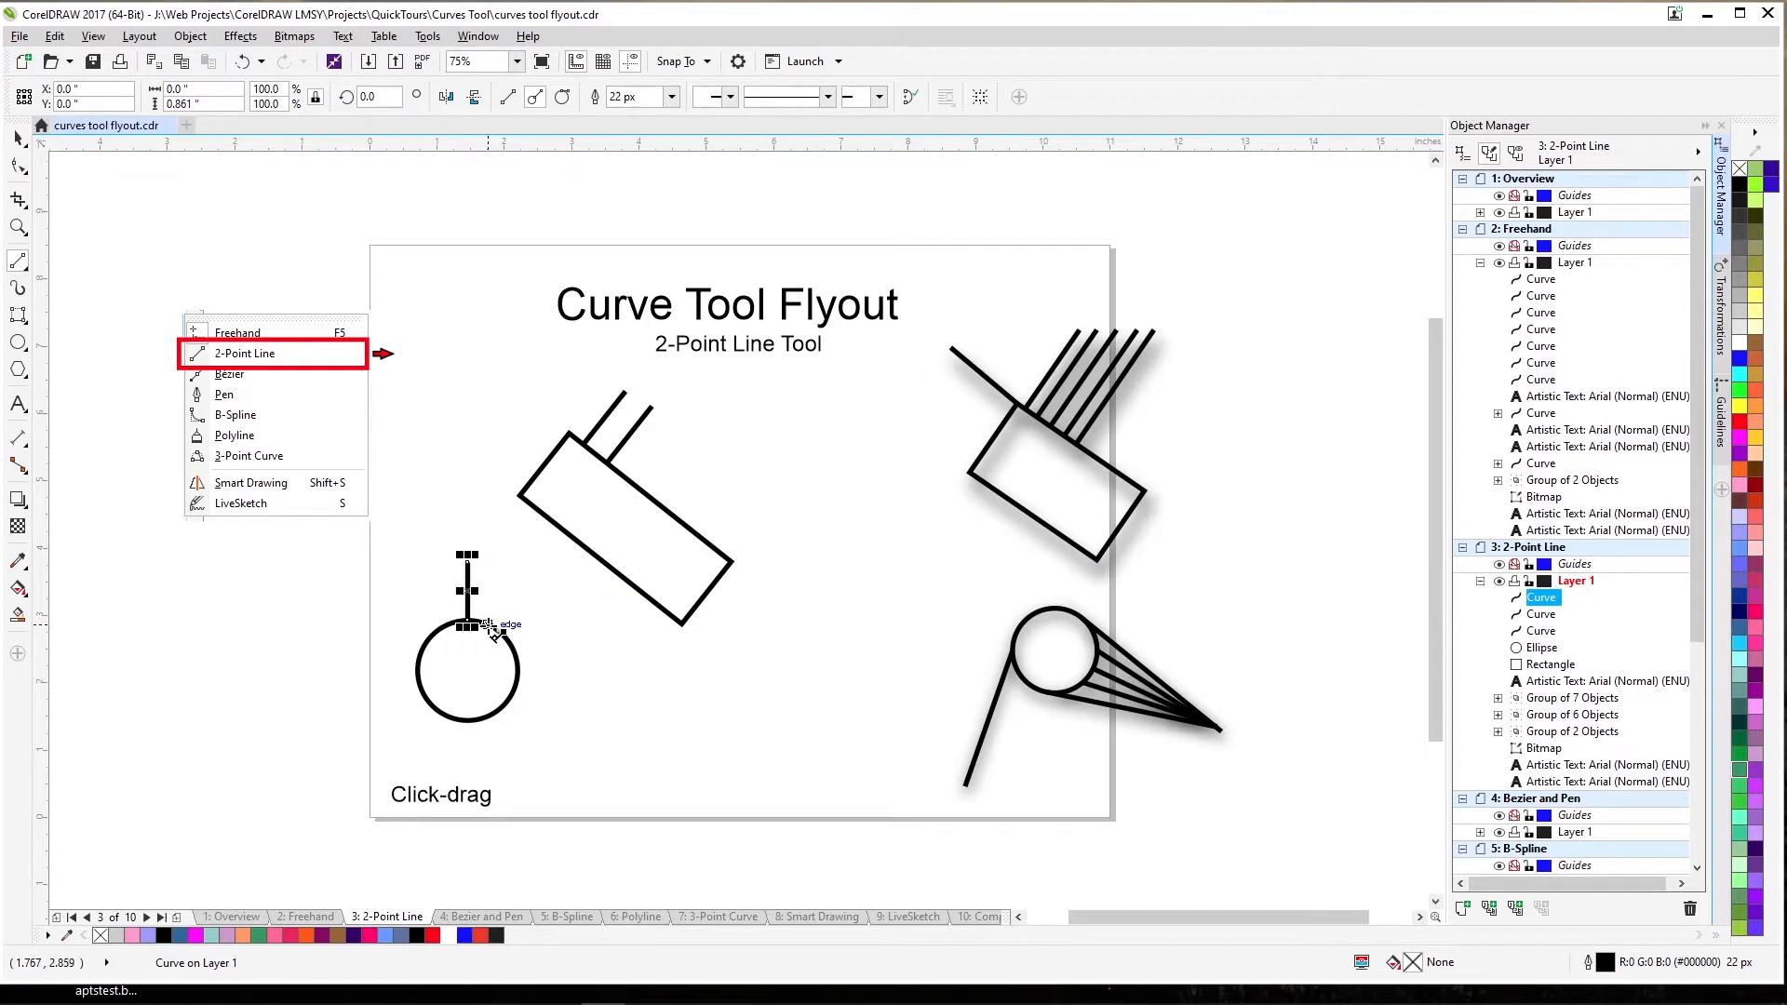
drag(492, 630, 538, 564)
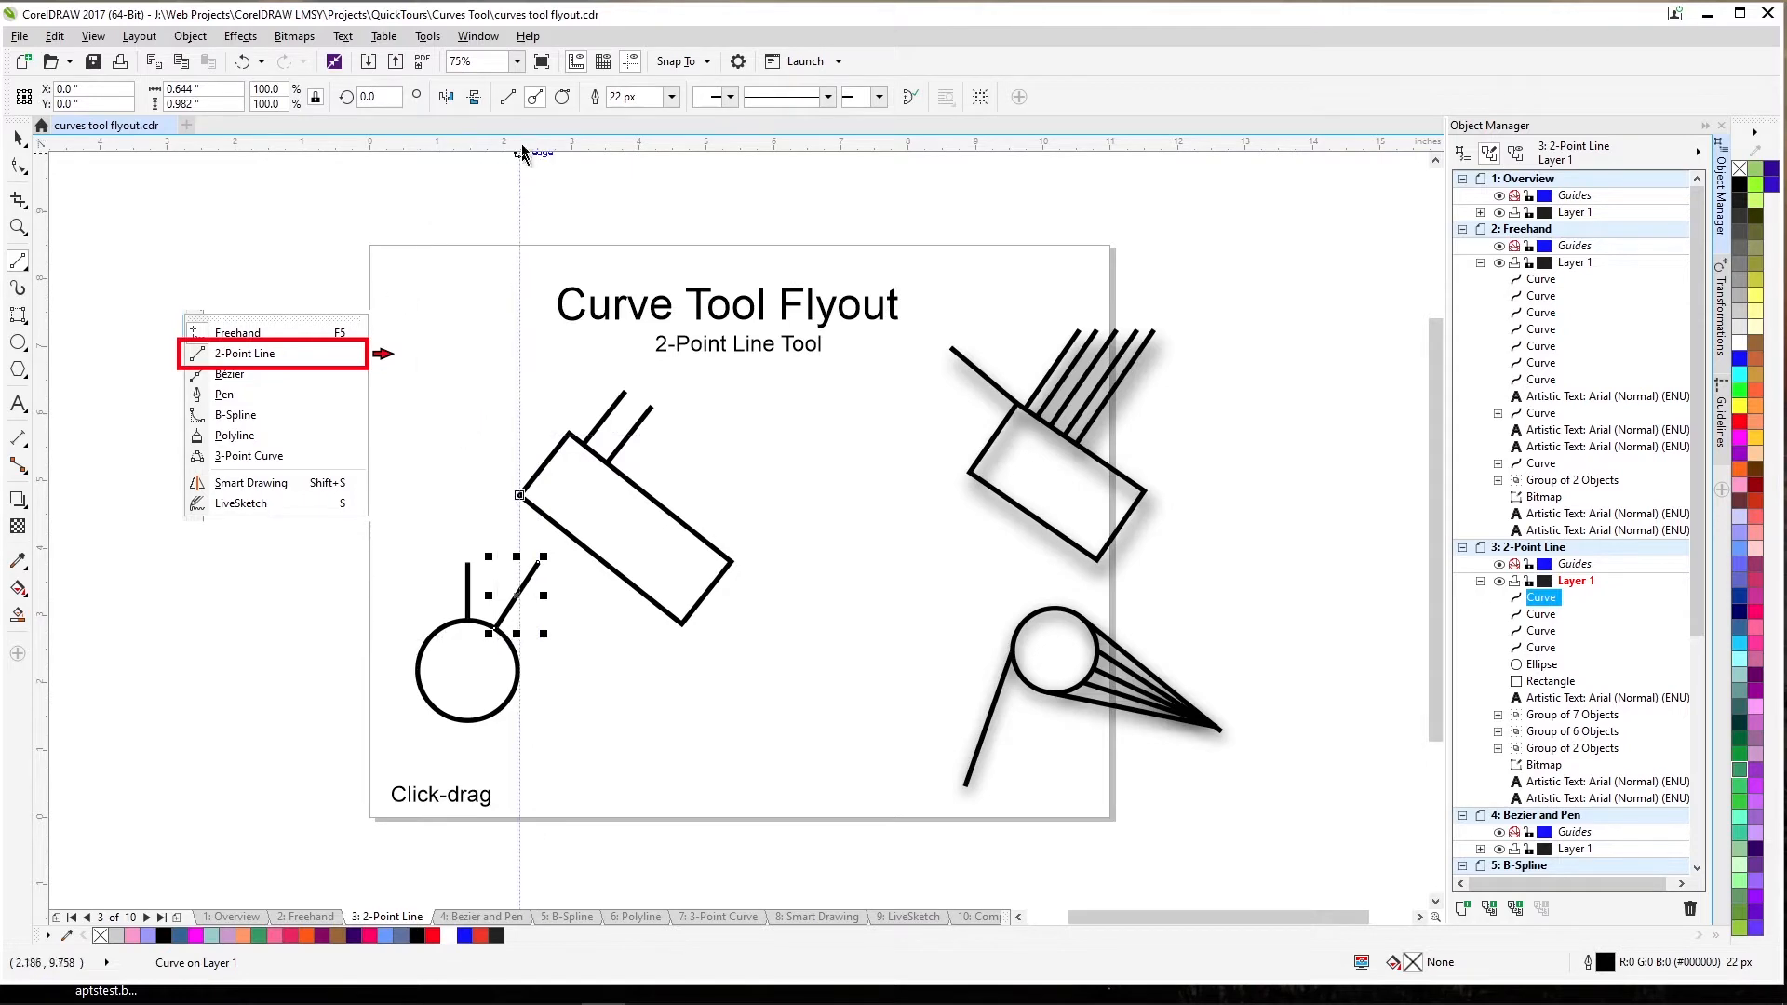
Draw tangent lines off the rectangle and circle, rising upward and forming a lower-right cone.
click(562, 96)
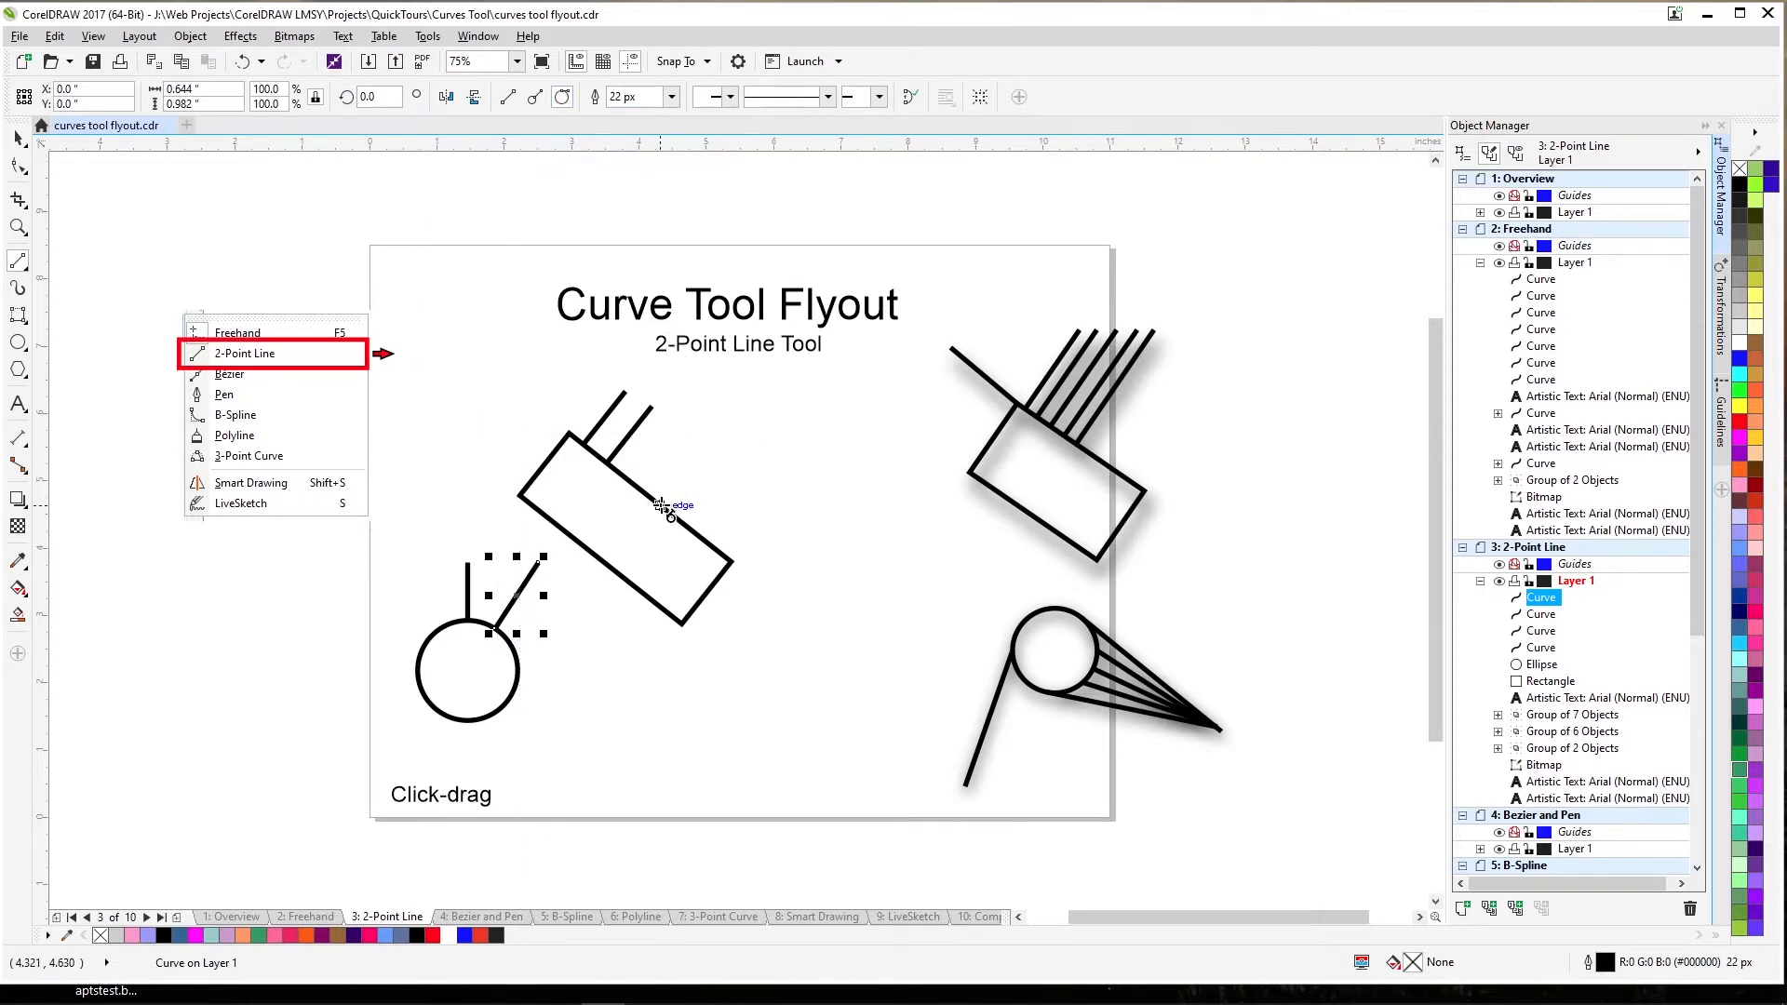
drag(661, 505, 761, 462)
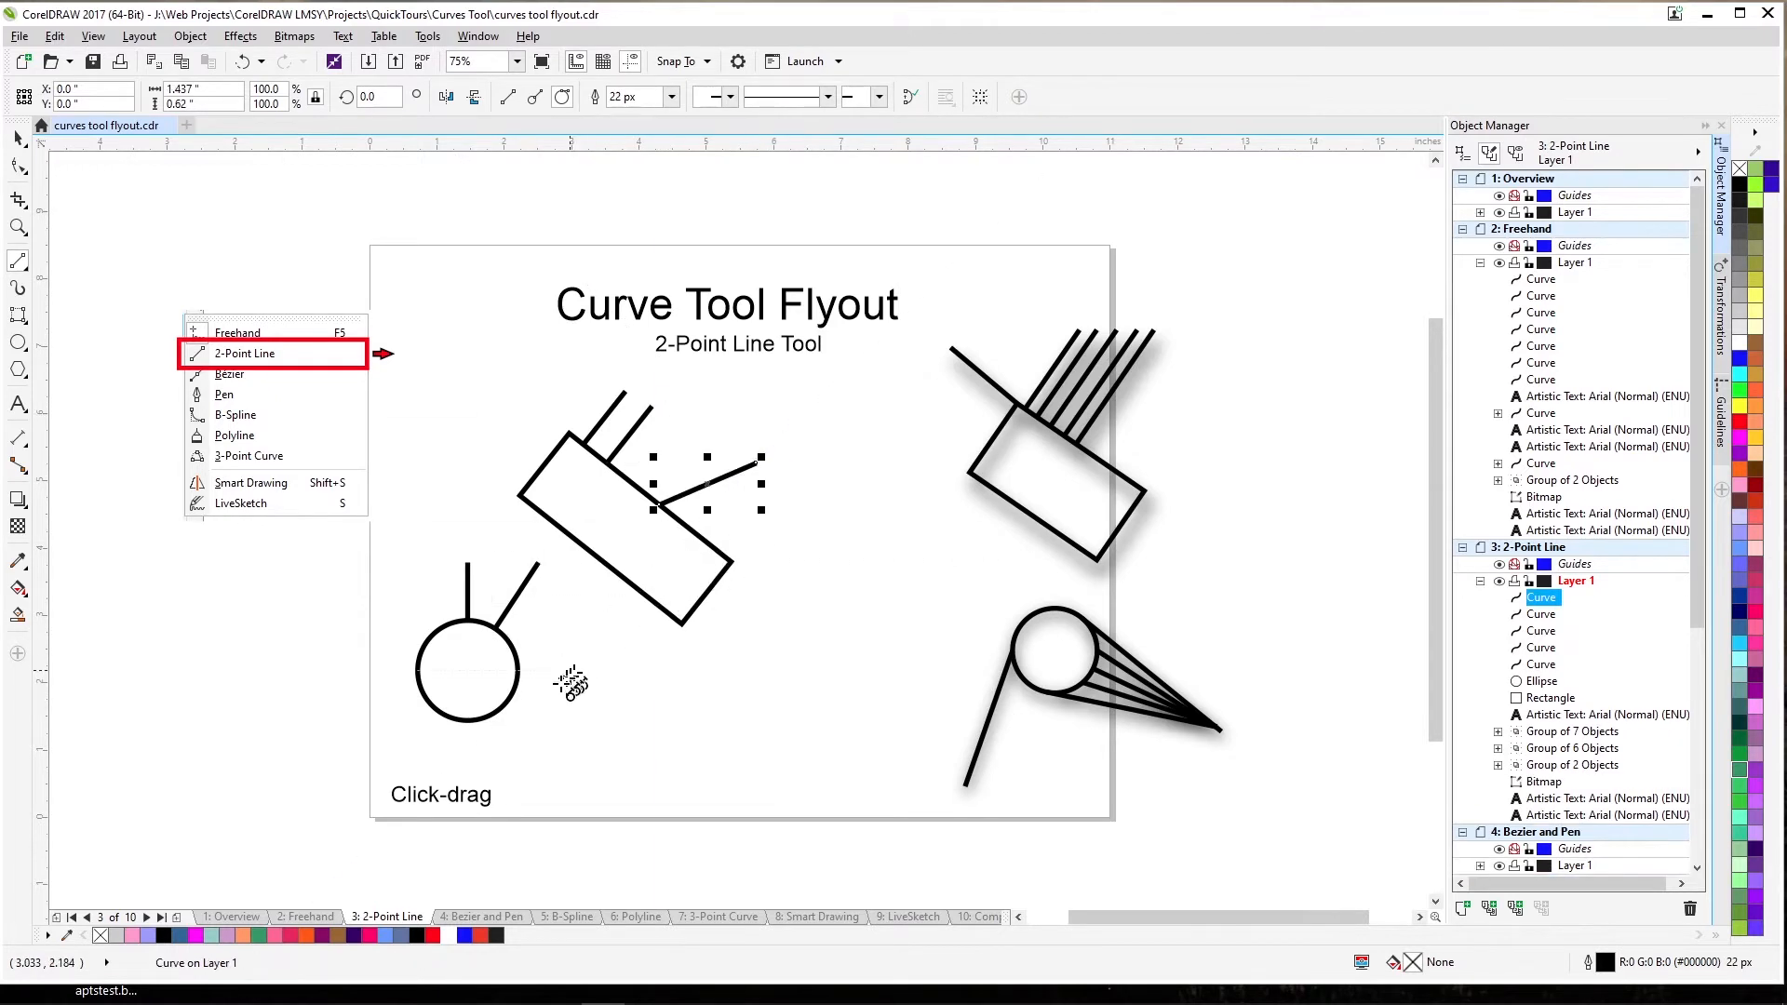
drag(473, 720, 686, 772)
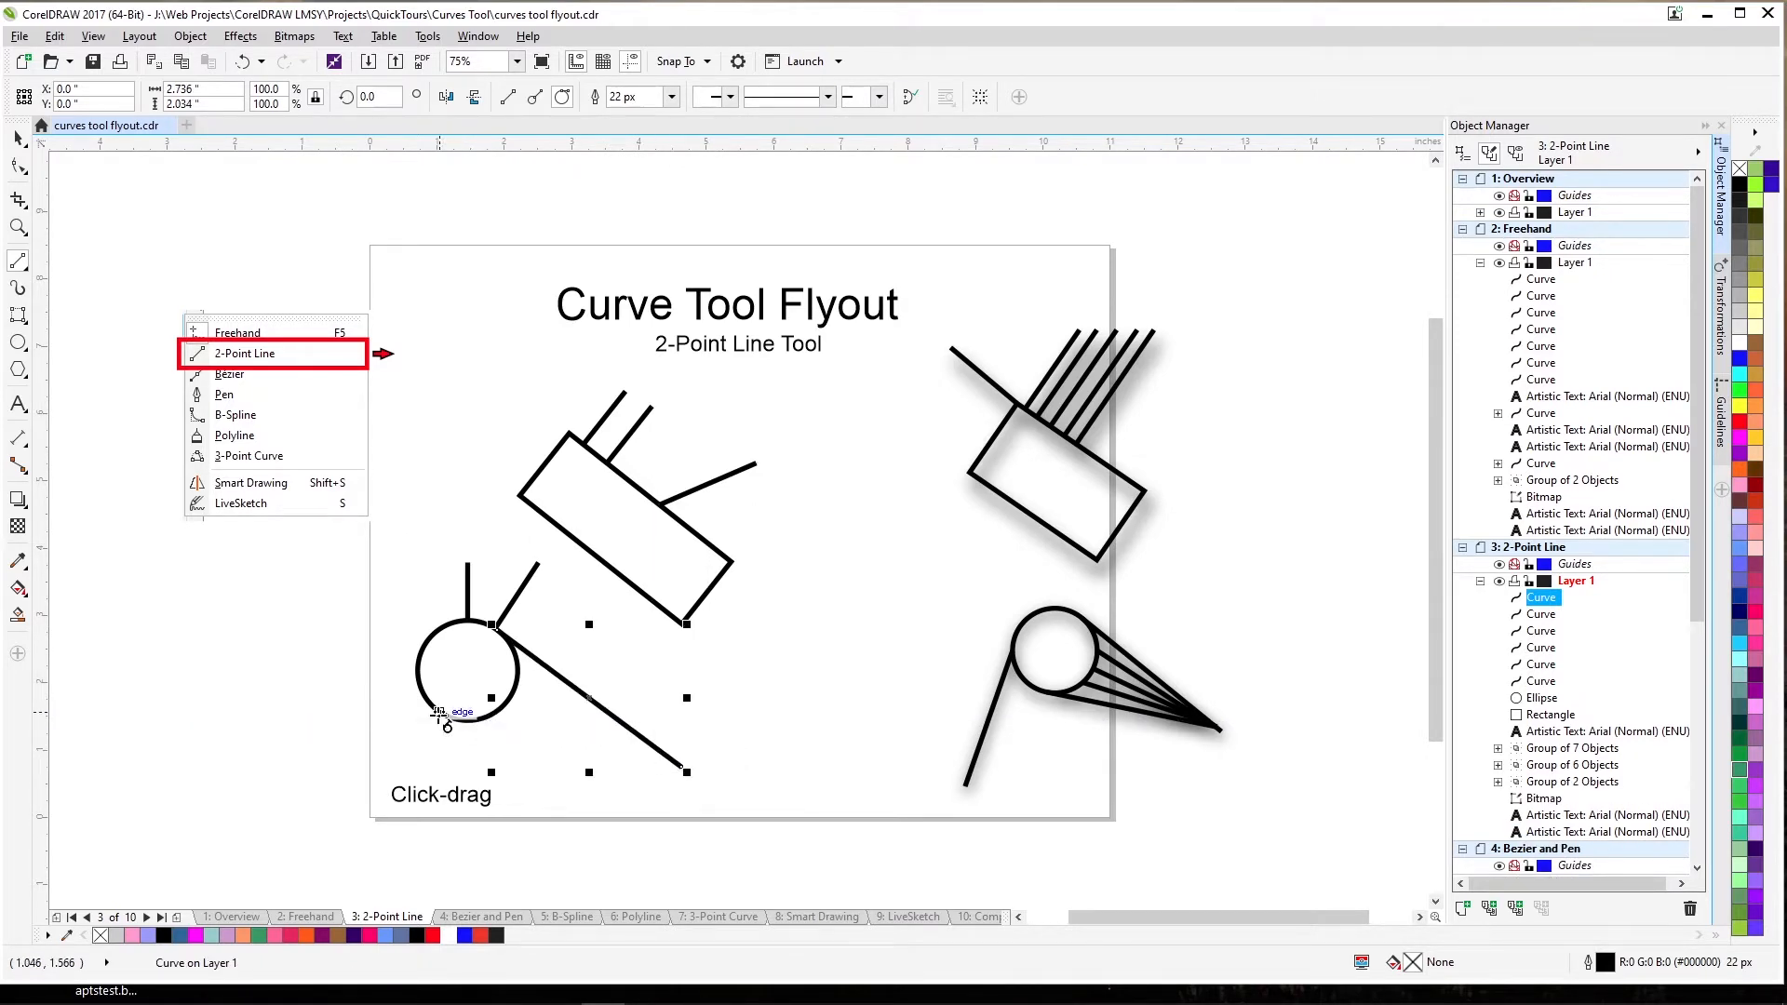
drag(439, 714, 473, 462)
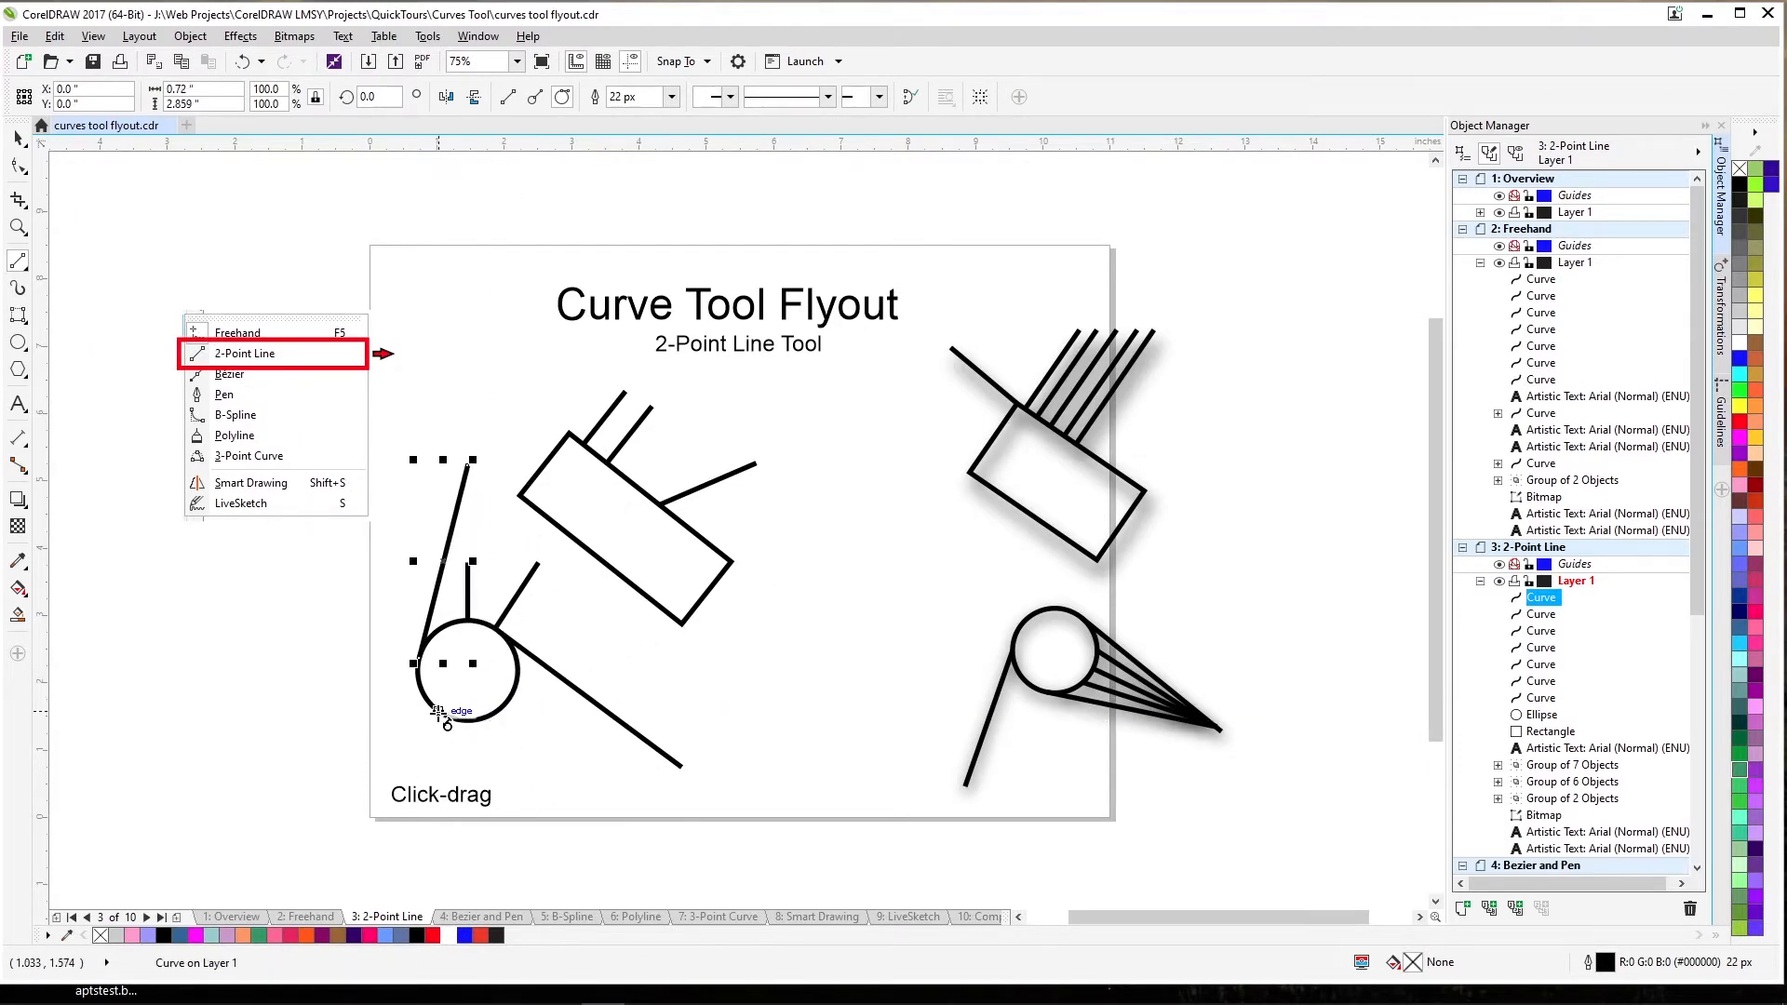
drag(440, 715, 680, 766)
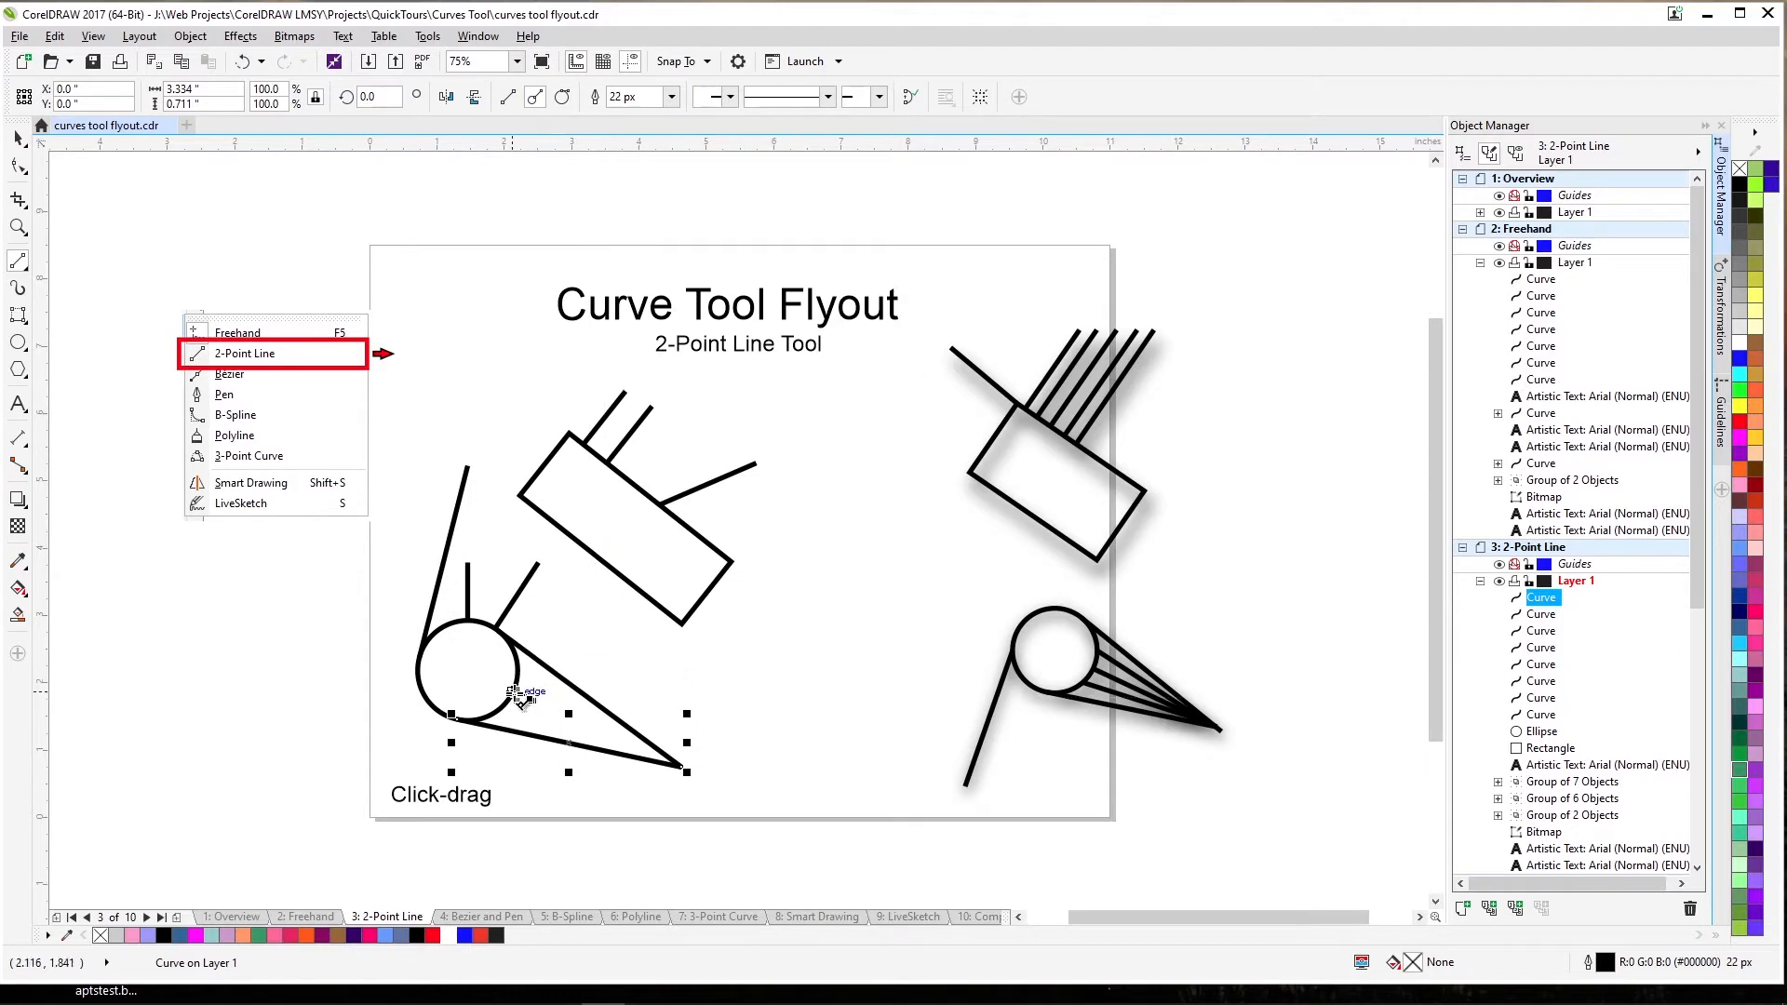
Add several more lines from the circle's edge converging at the cone tip.
drag(512, 691, 650, 745)
drag(650, 761, 685, 769)
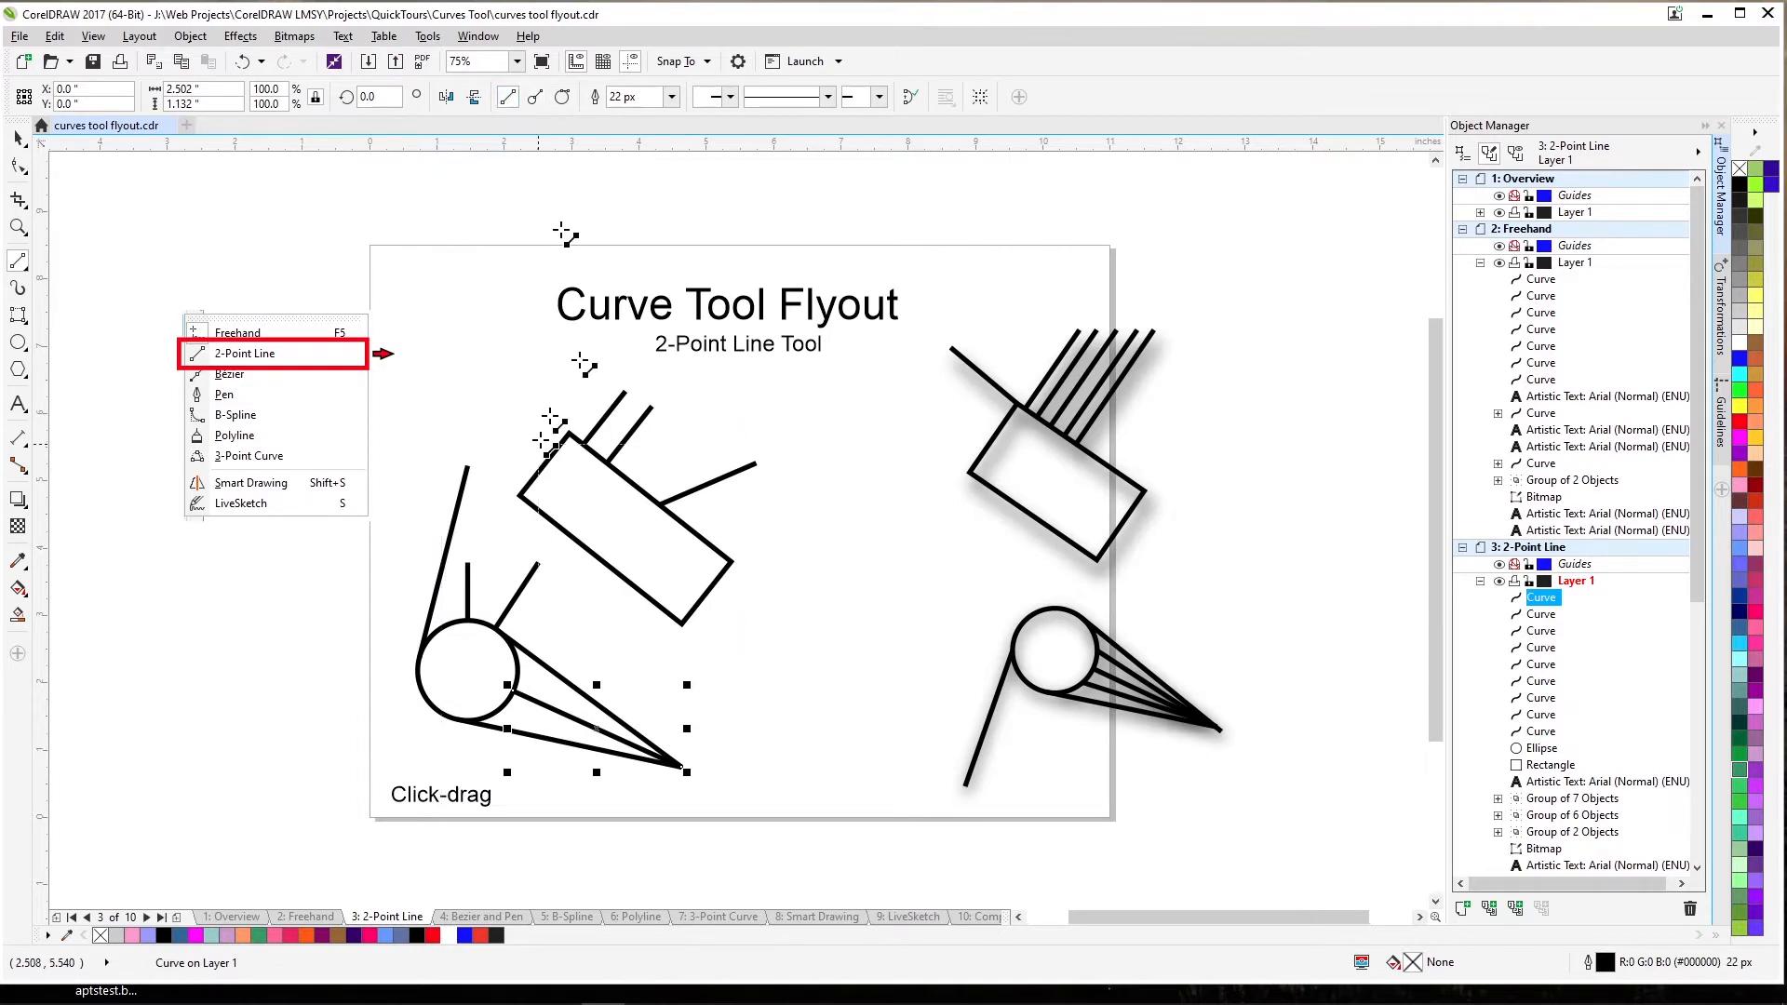
drag(516, 668, 672, 766)
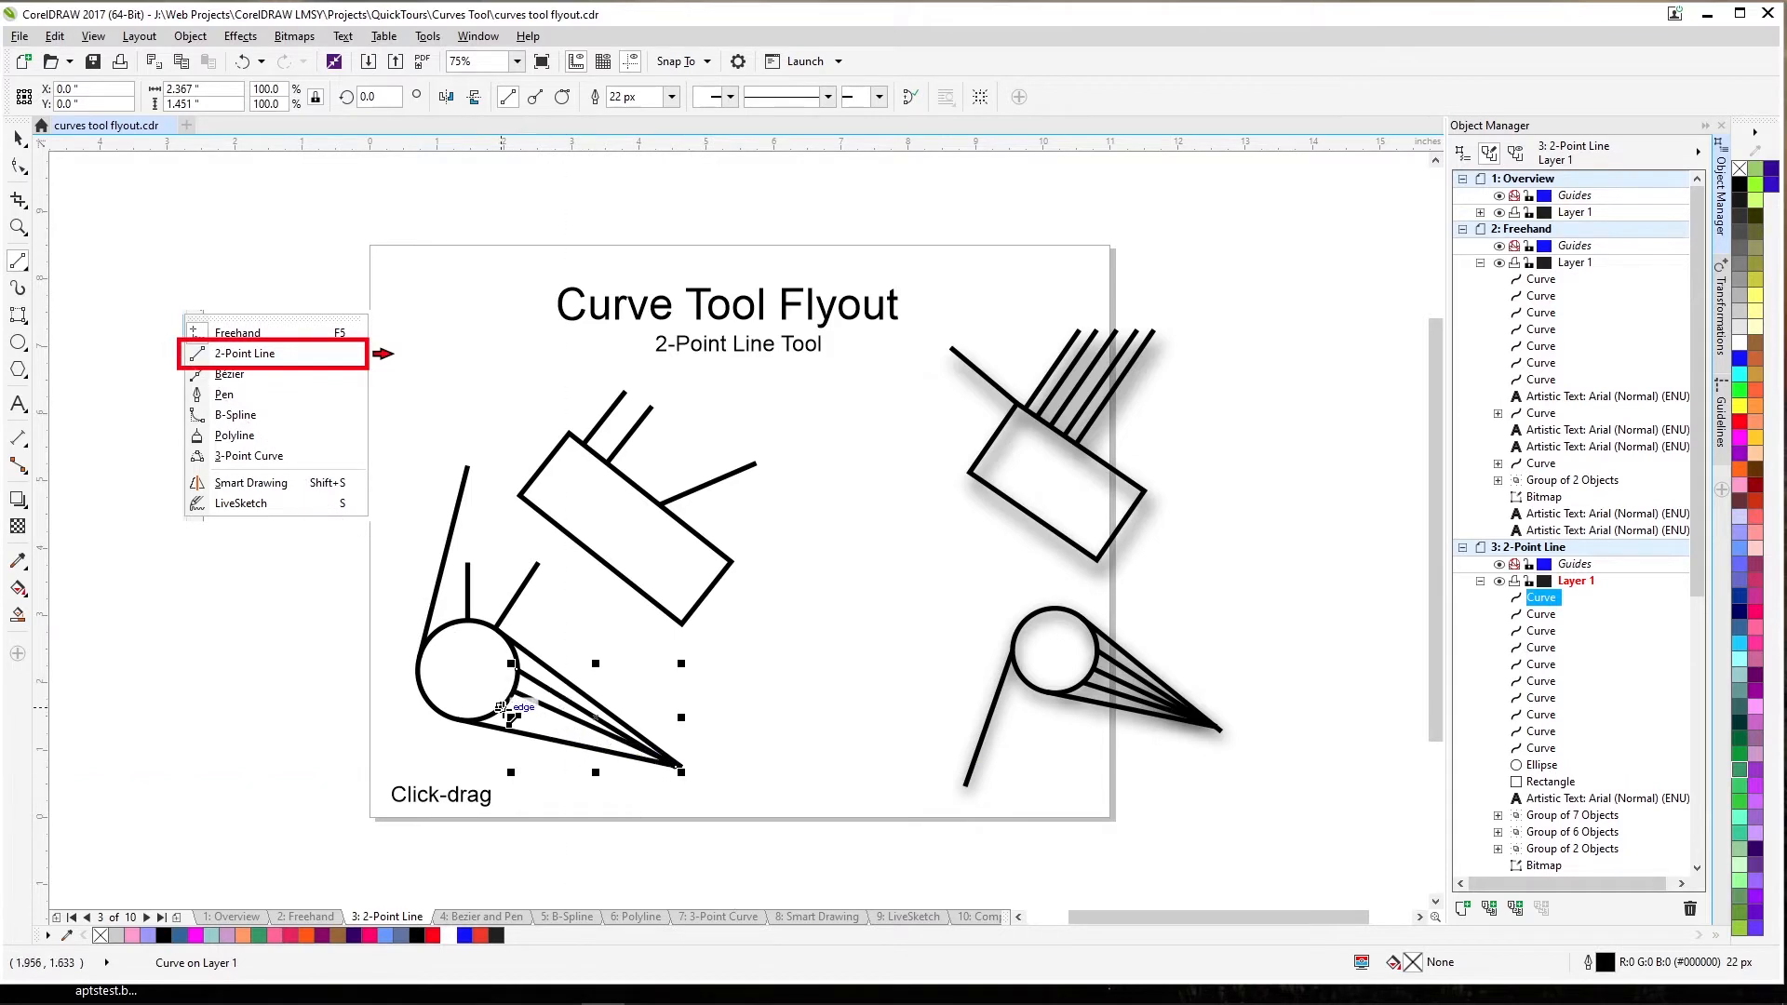
drag(507, 710, 673, 767)
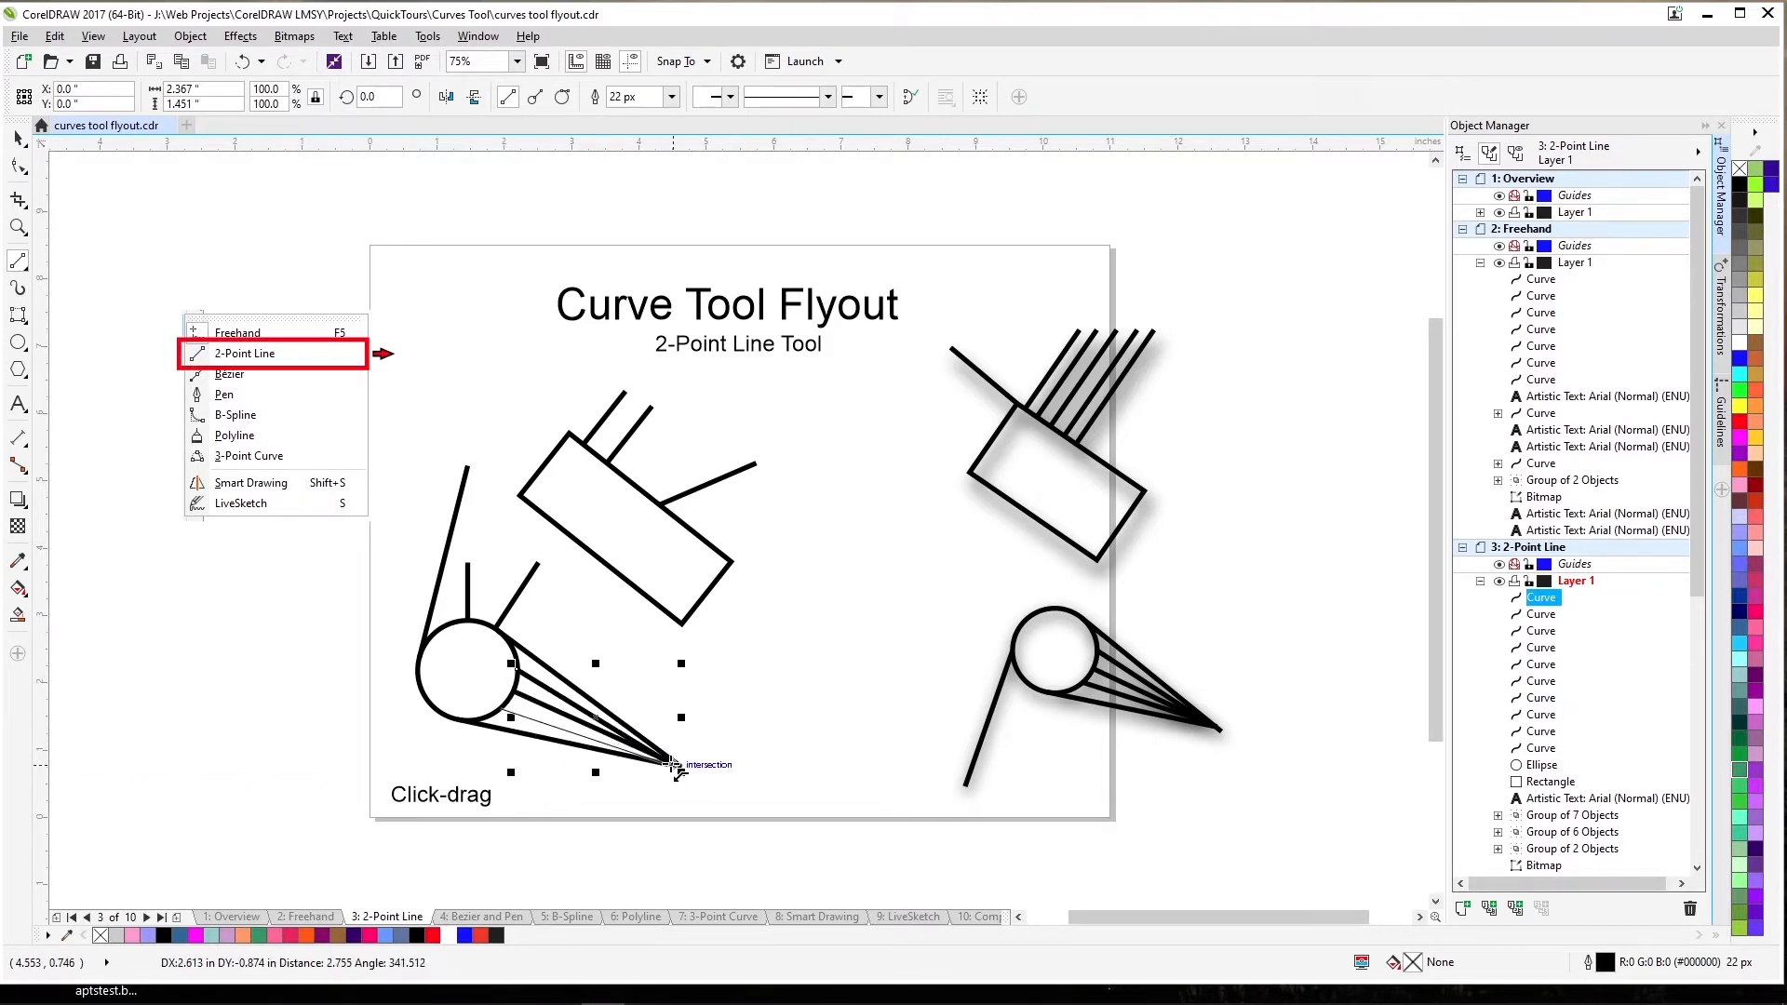
drag(673, 765, 673, 765)
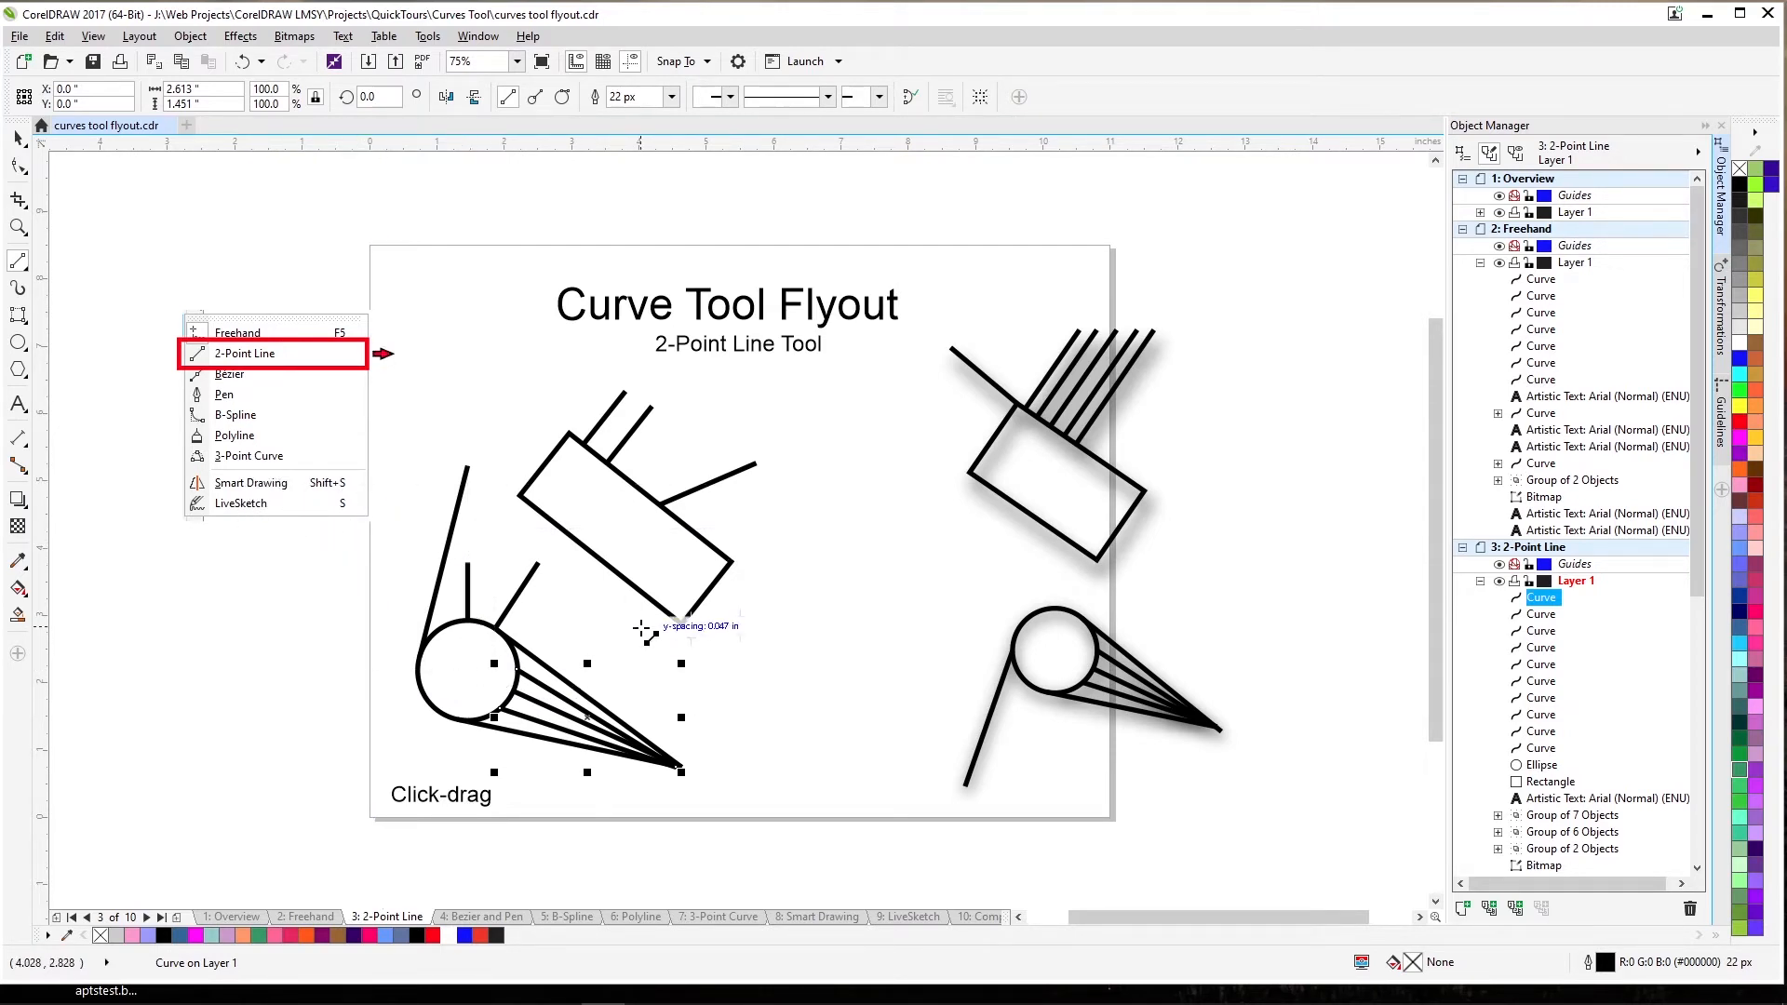
Deselect everything and advance to the Bézier and Pen page.
key(space)
click(827, 637)
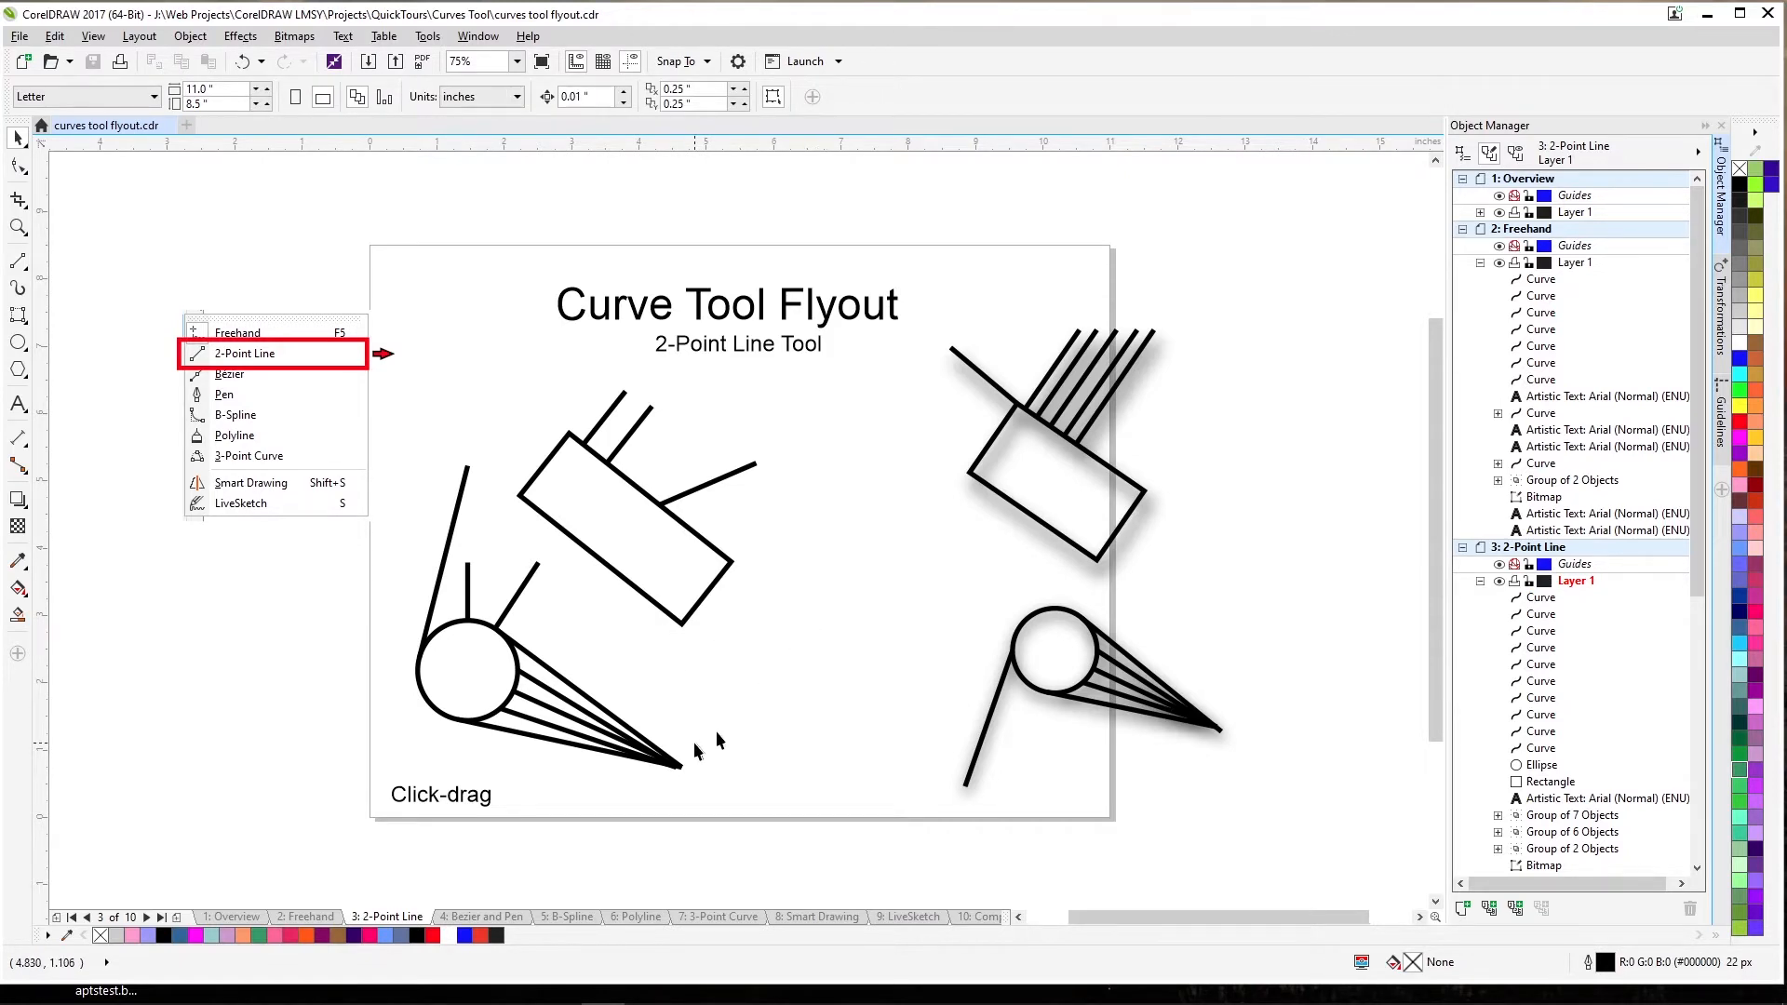
key(Page_Down)
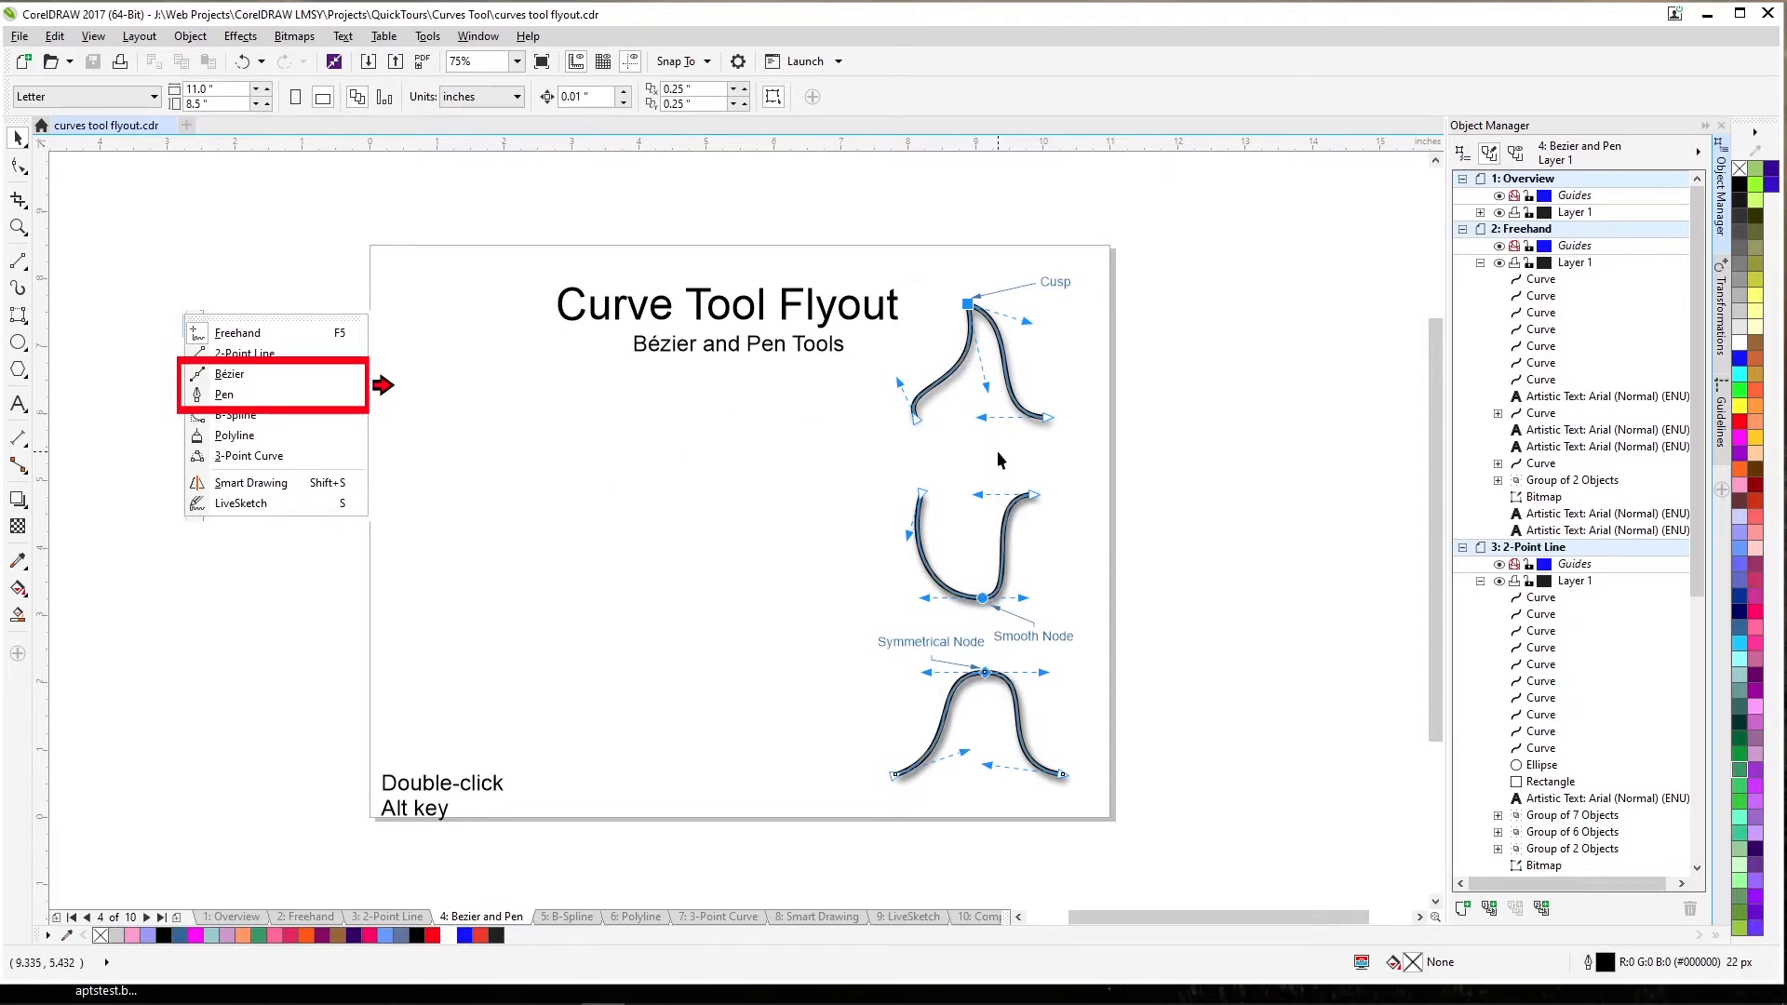
Draw a three-node Bézier curve peaking below the subtitle, then select its top node with the Shape tool.
click(18, 260)
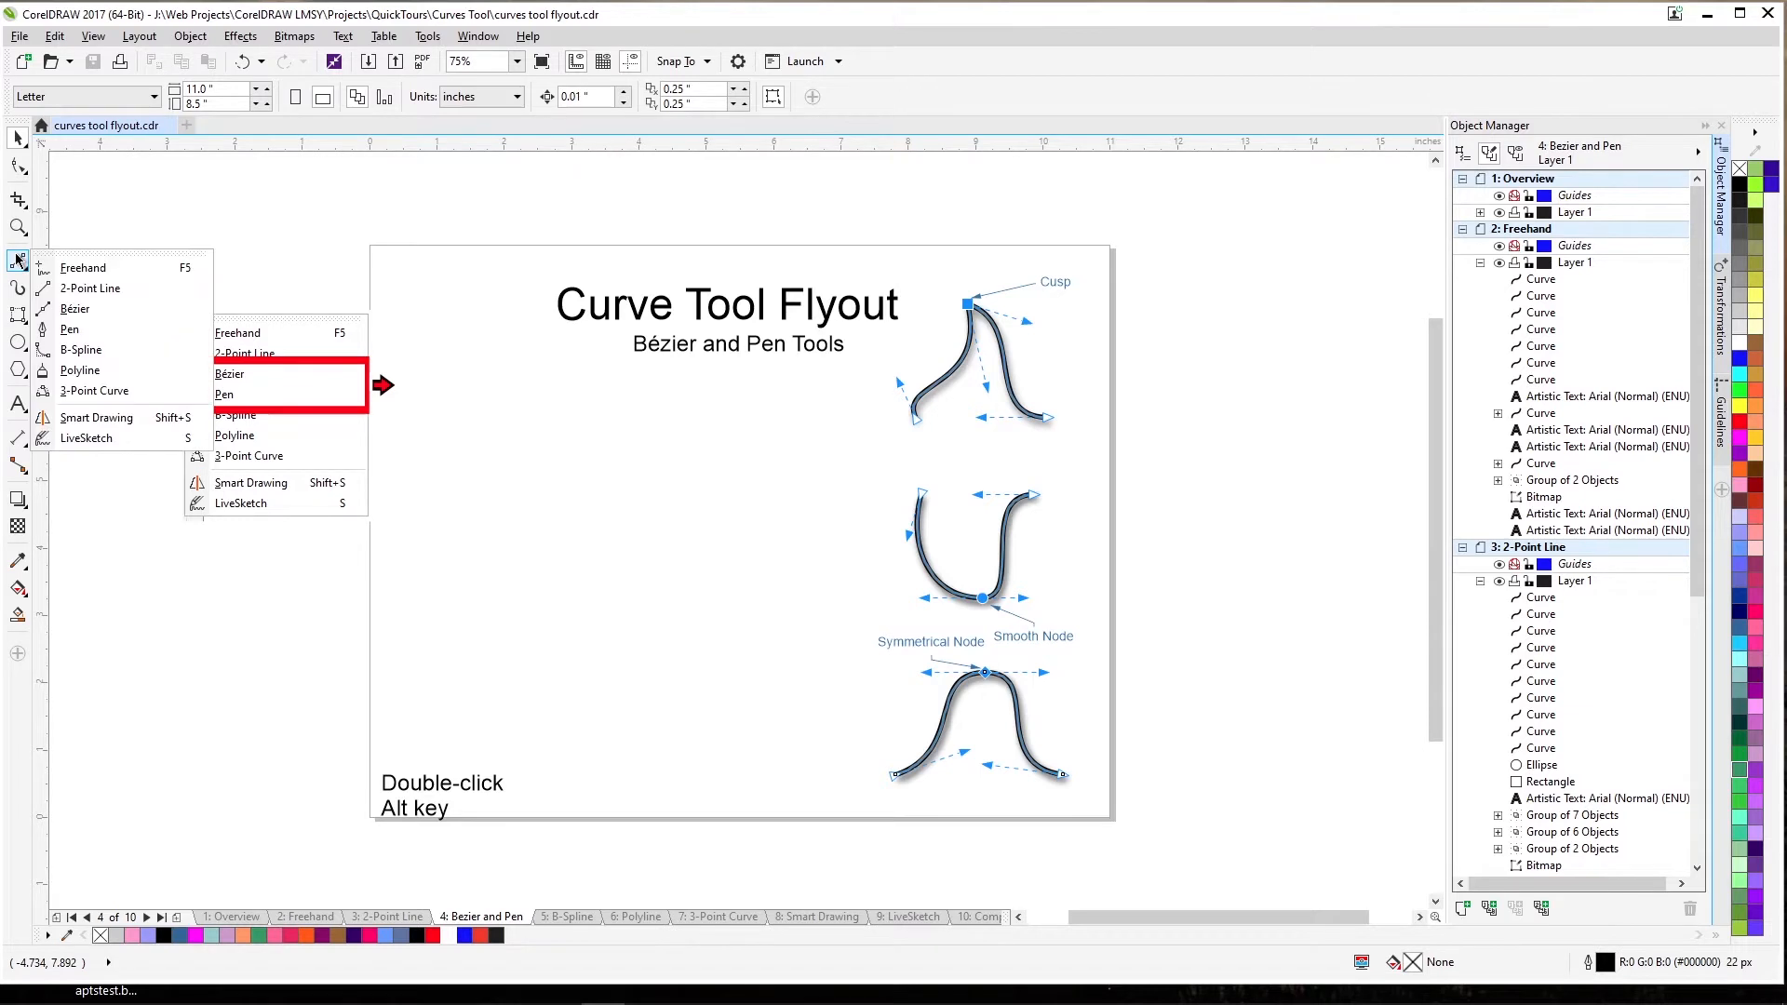
click(76, 309)
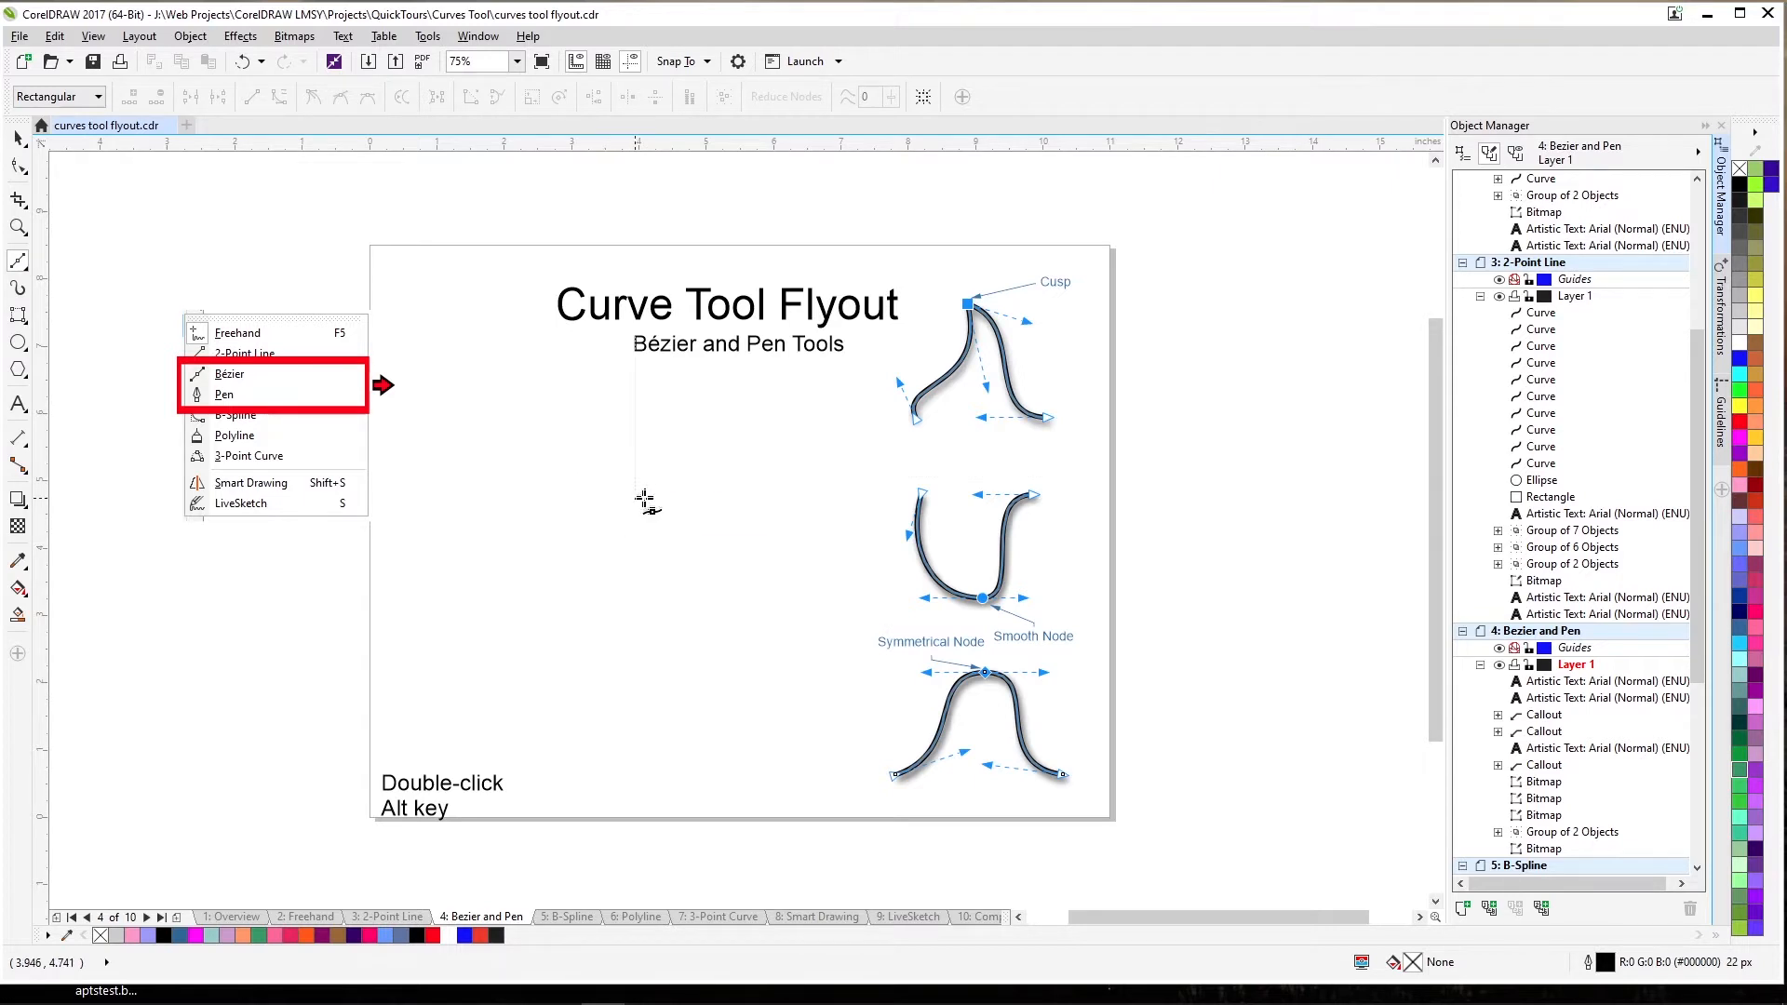
drag(656, 499, 640, 467)
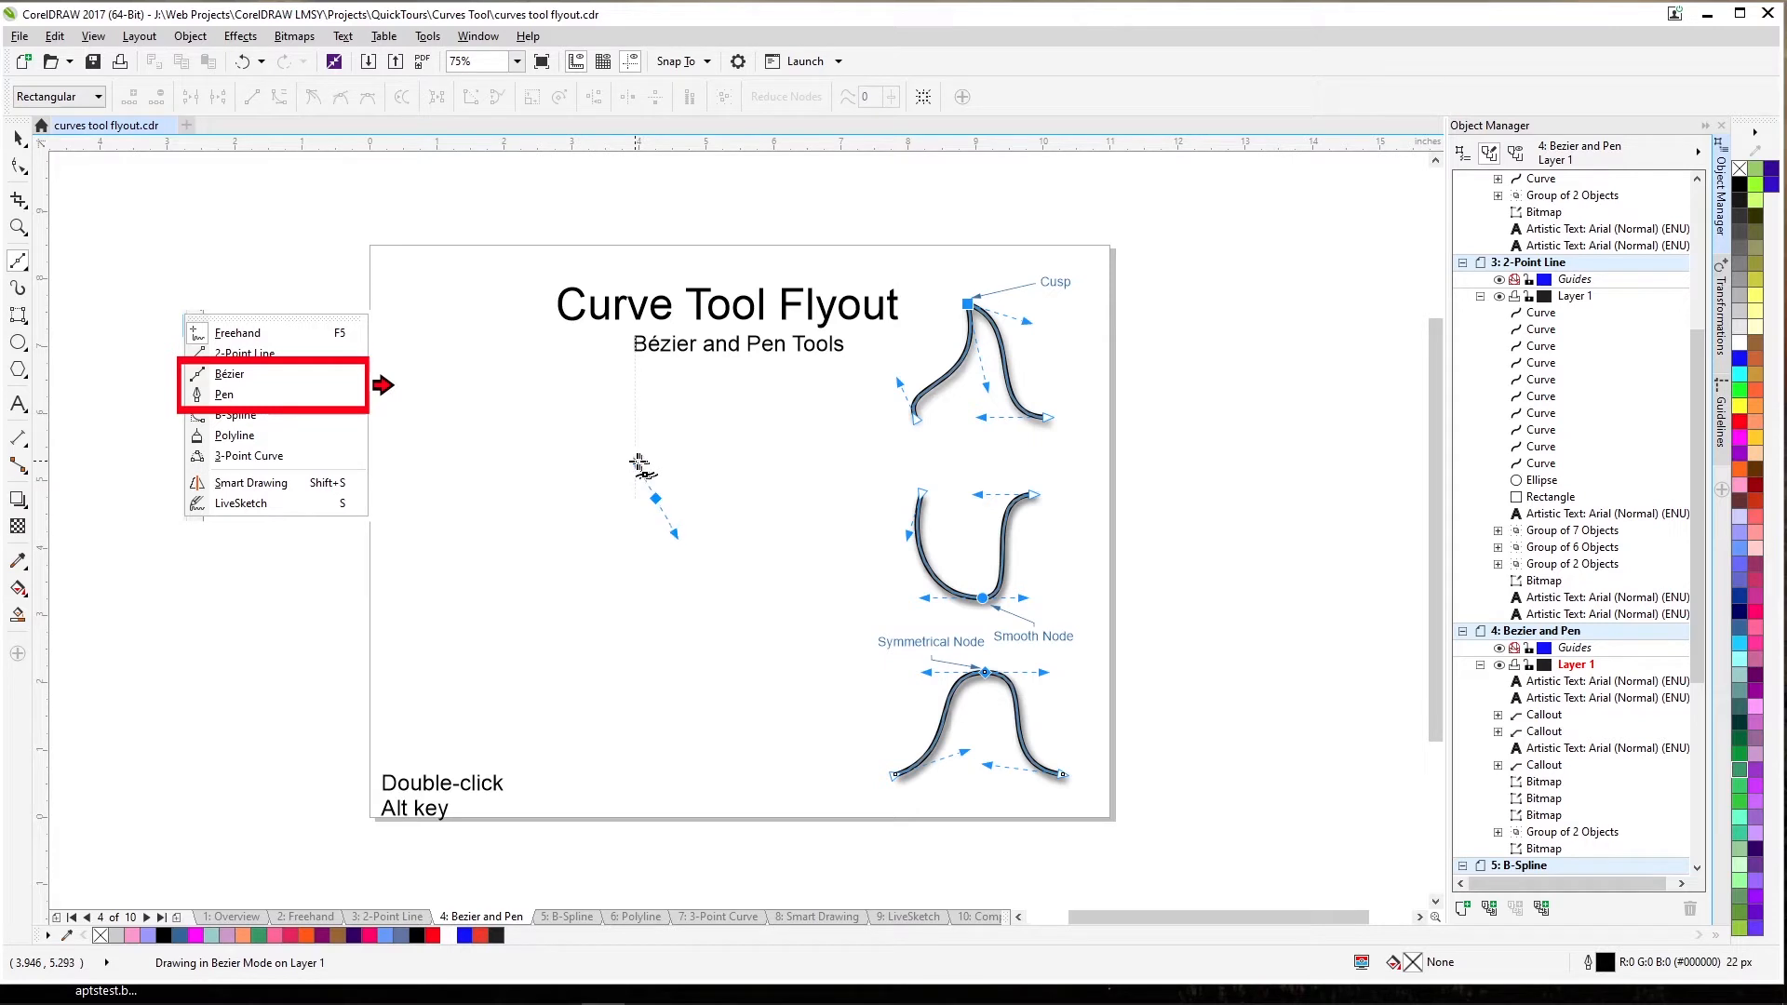
drag(636, 462, 636, 463)
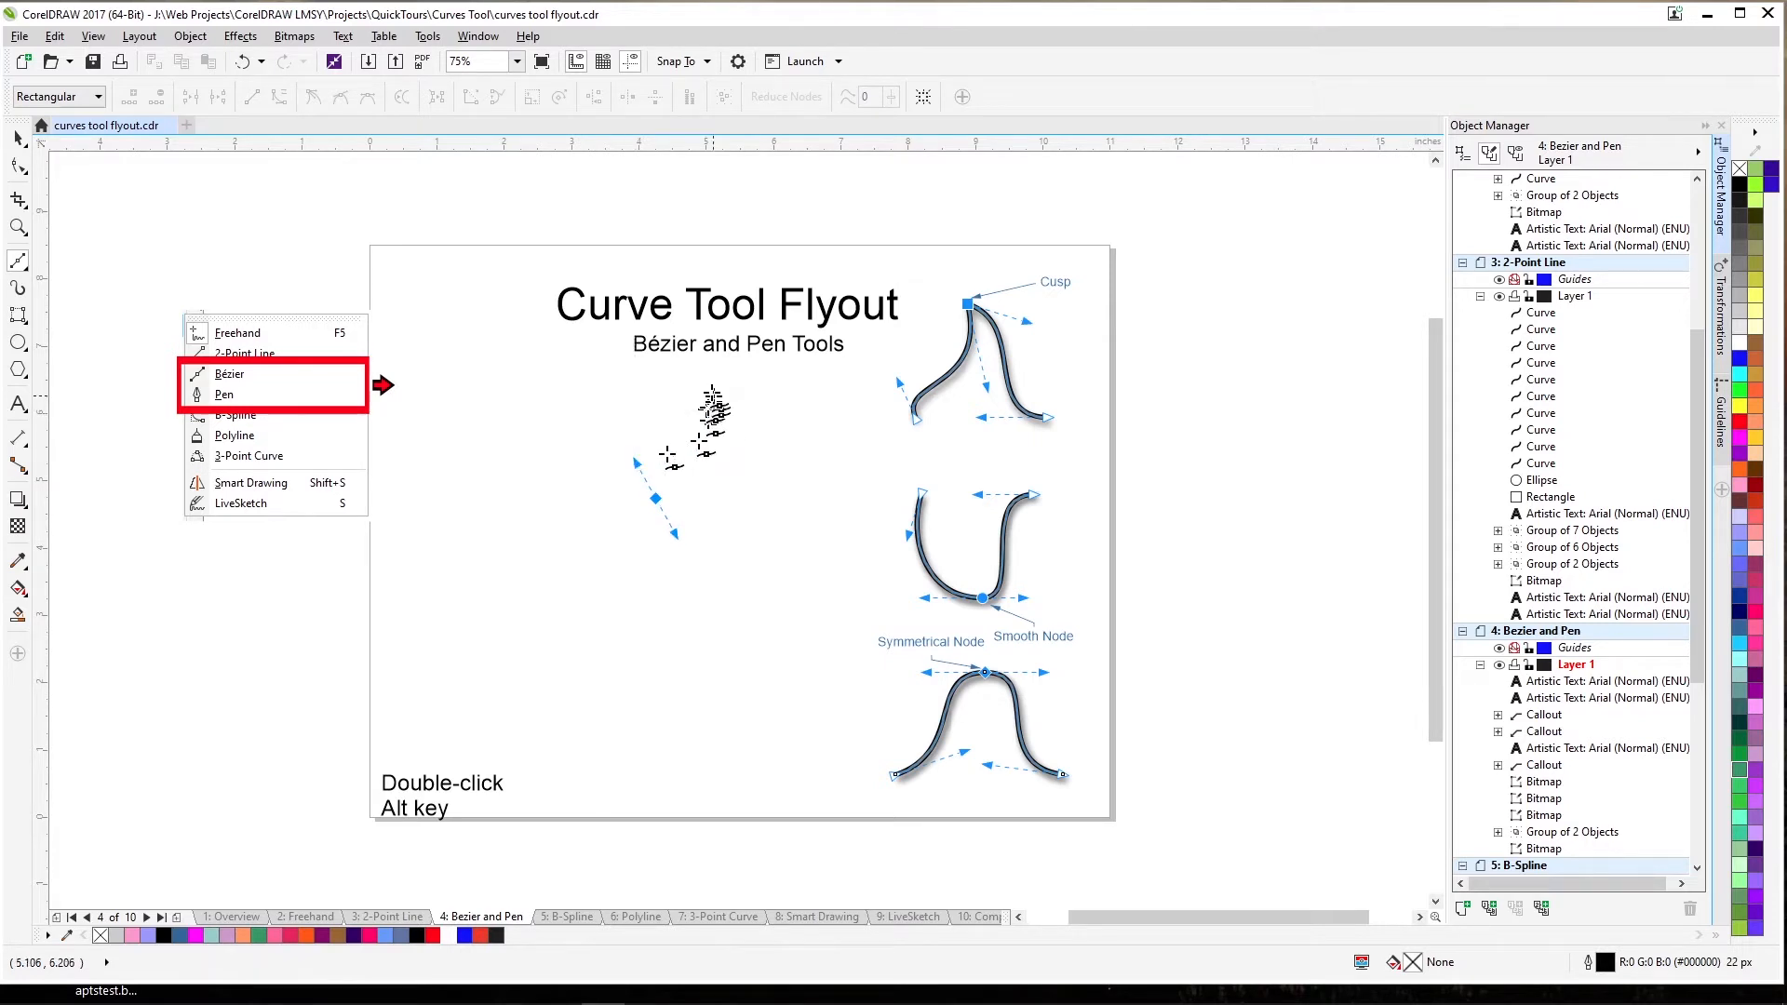
click(671, 364)
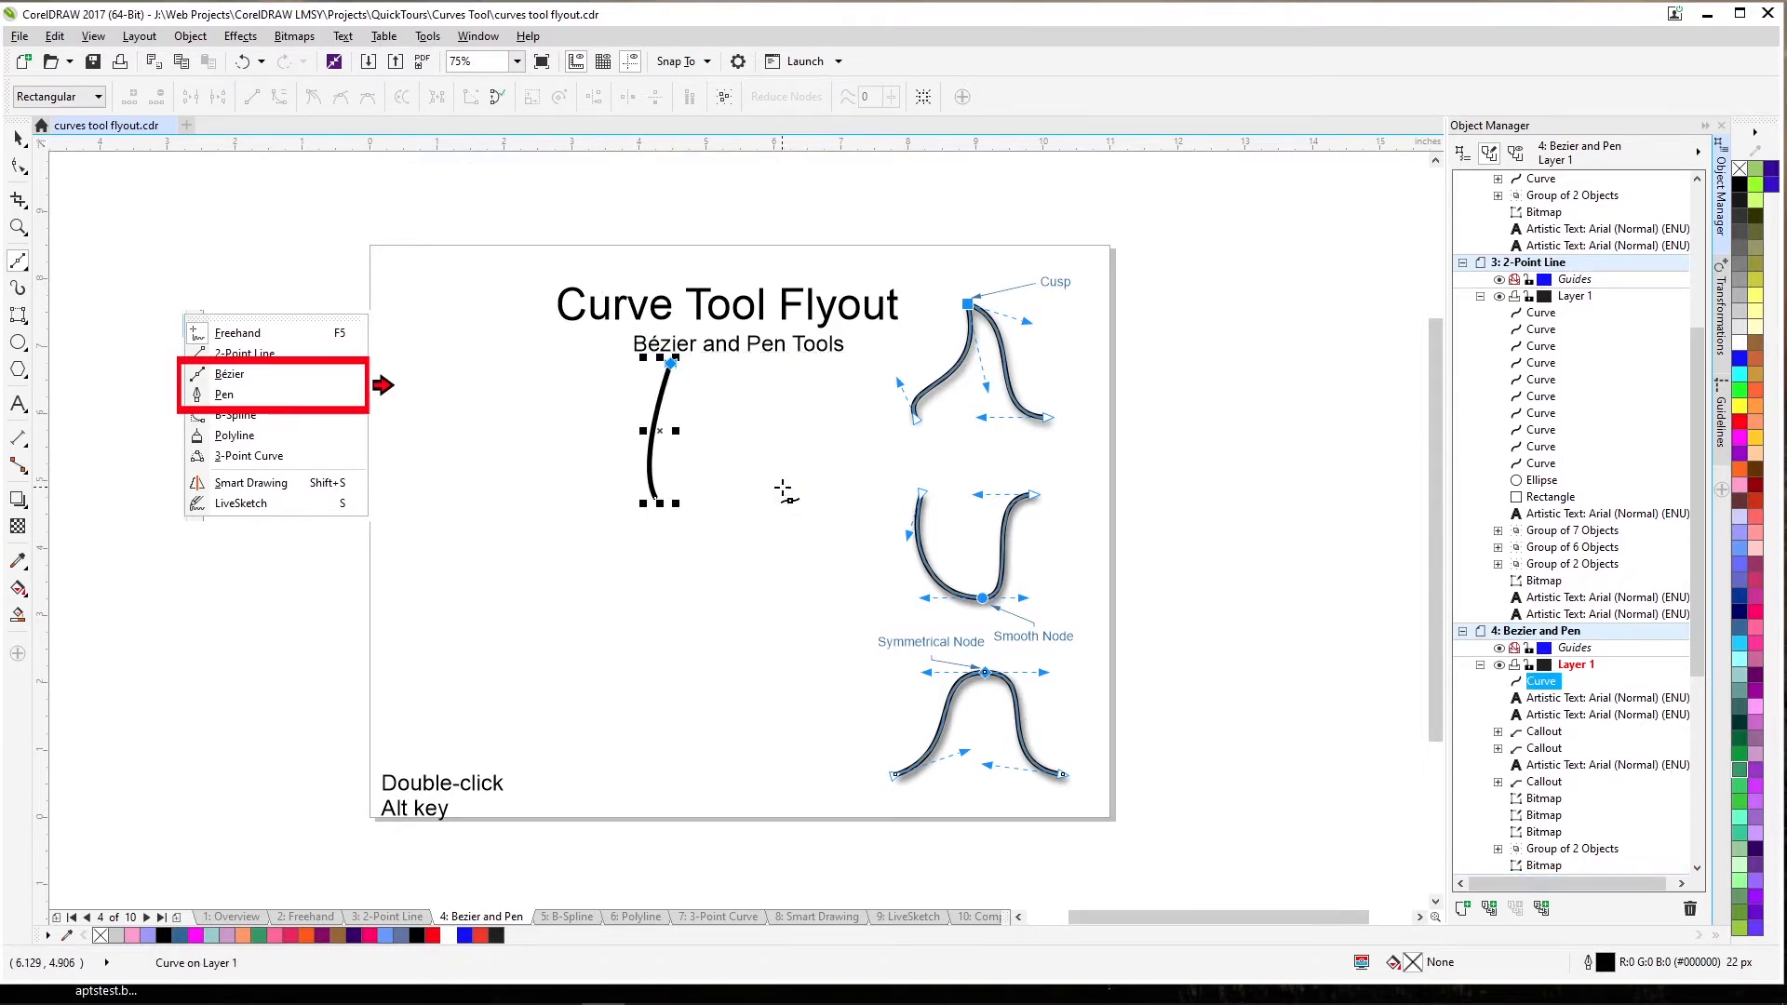
drag(781, 496, 825, 496)
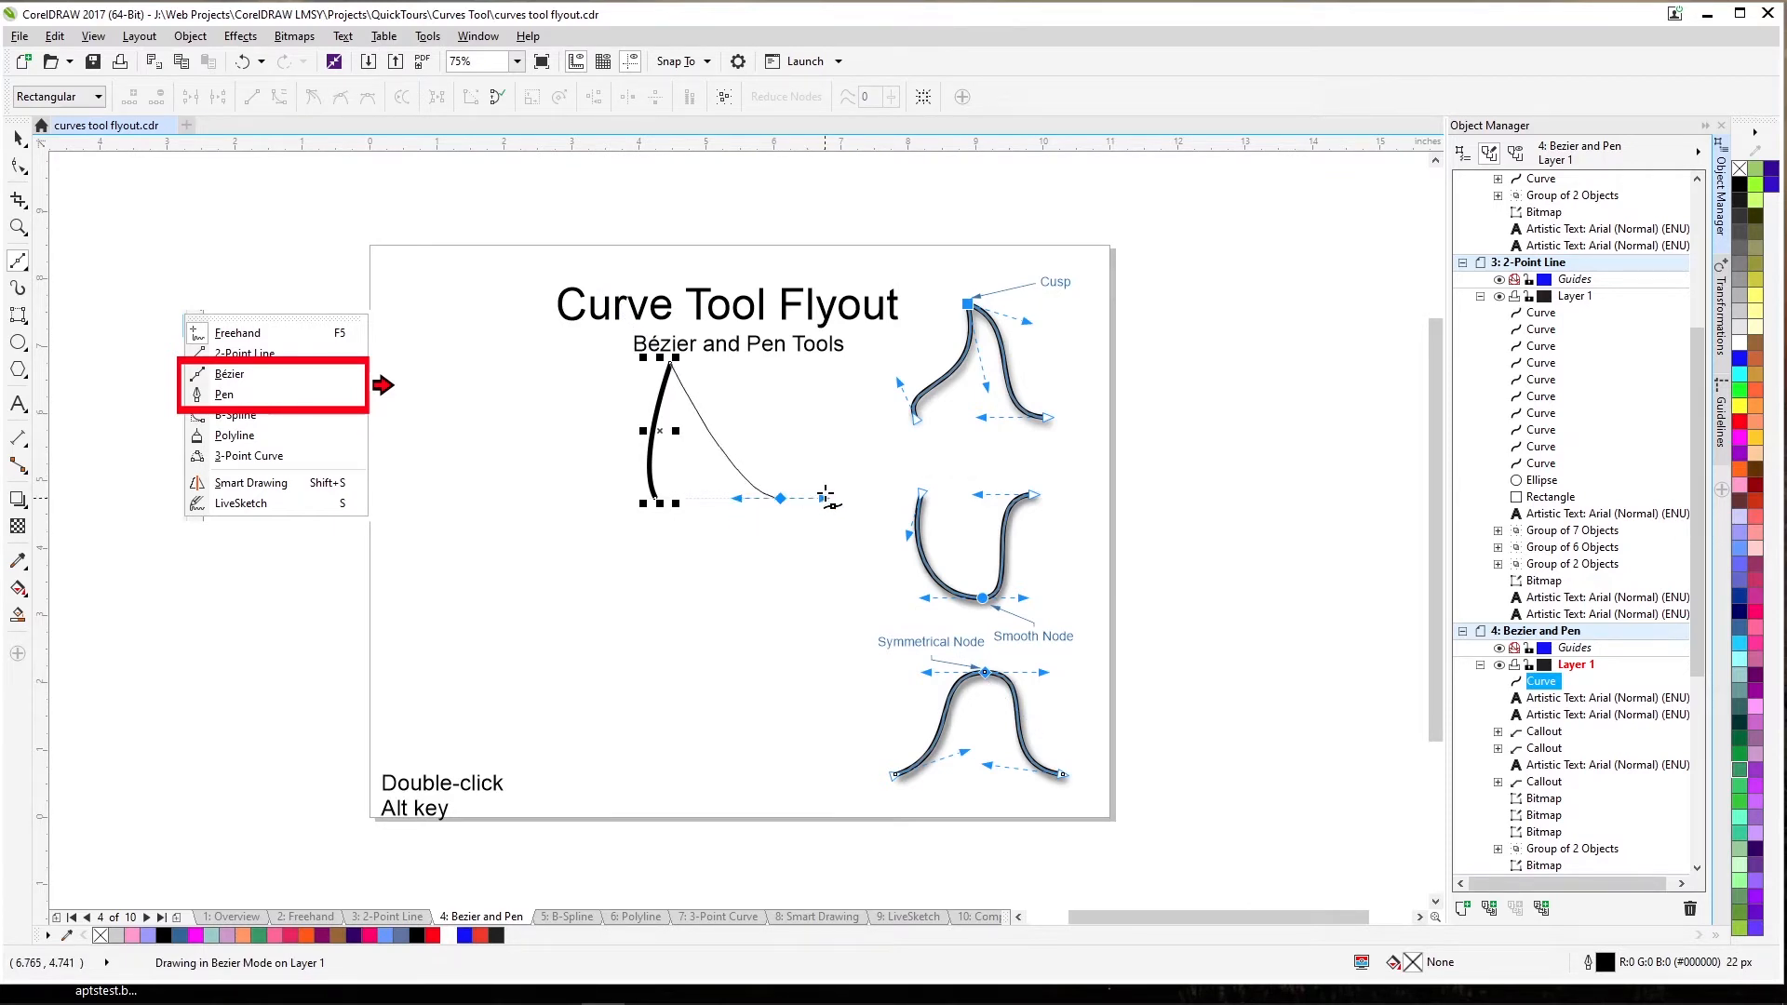
drag(825, 497, 833, 496)
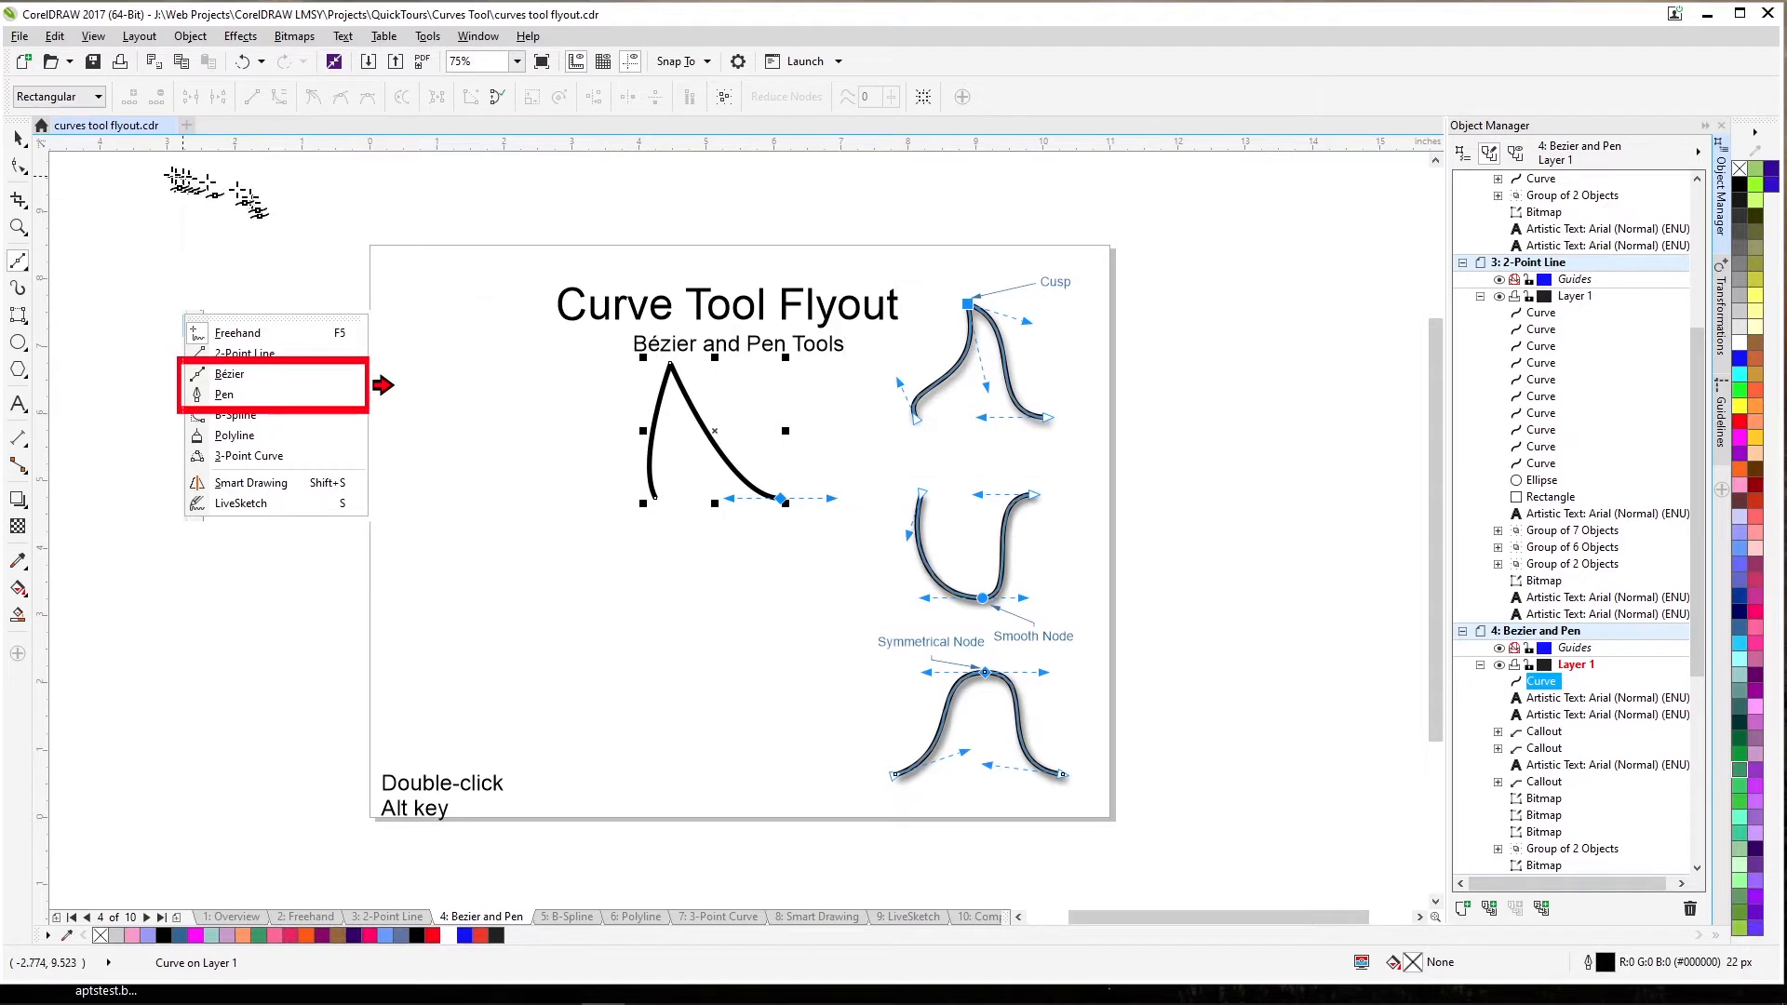
click(18, 164)
click(670, 365)
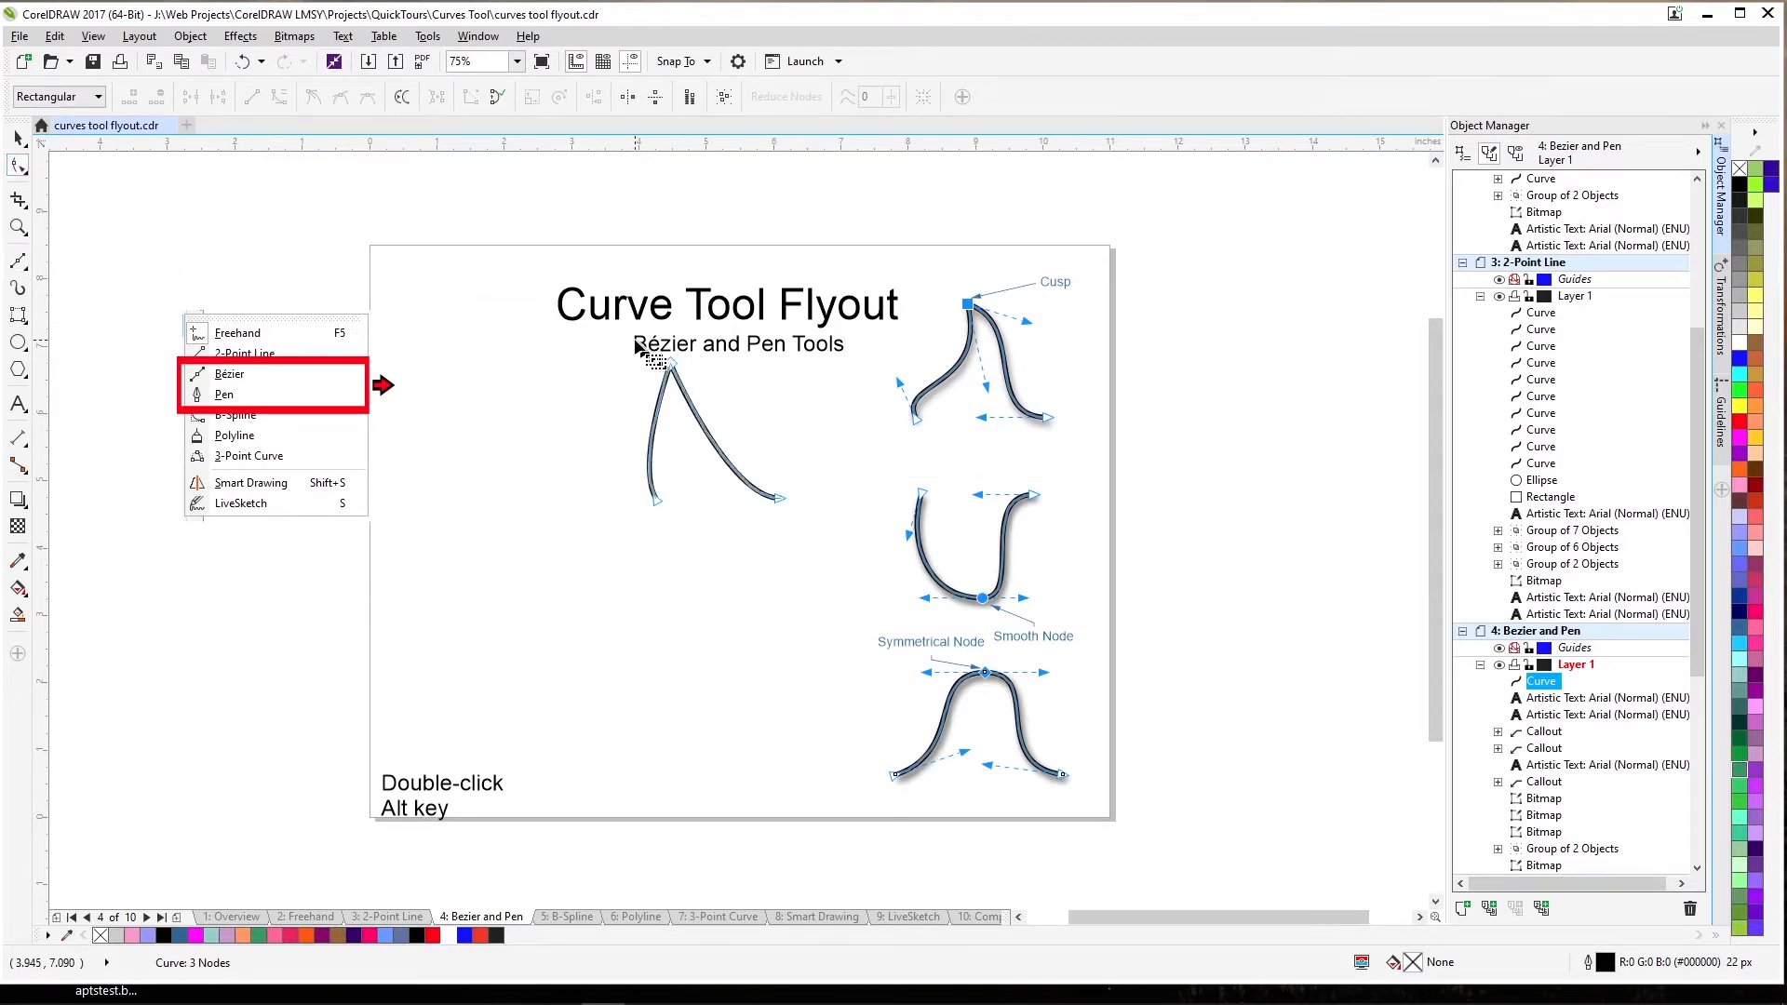
Make the top node a cusp and drag both segments and end nodes into a leaning peak.
click(315, 98)
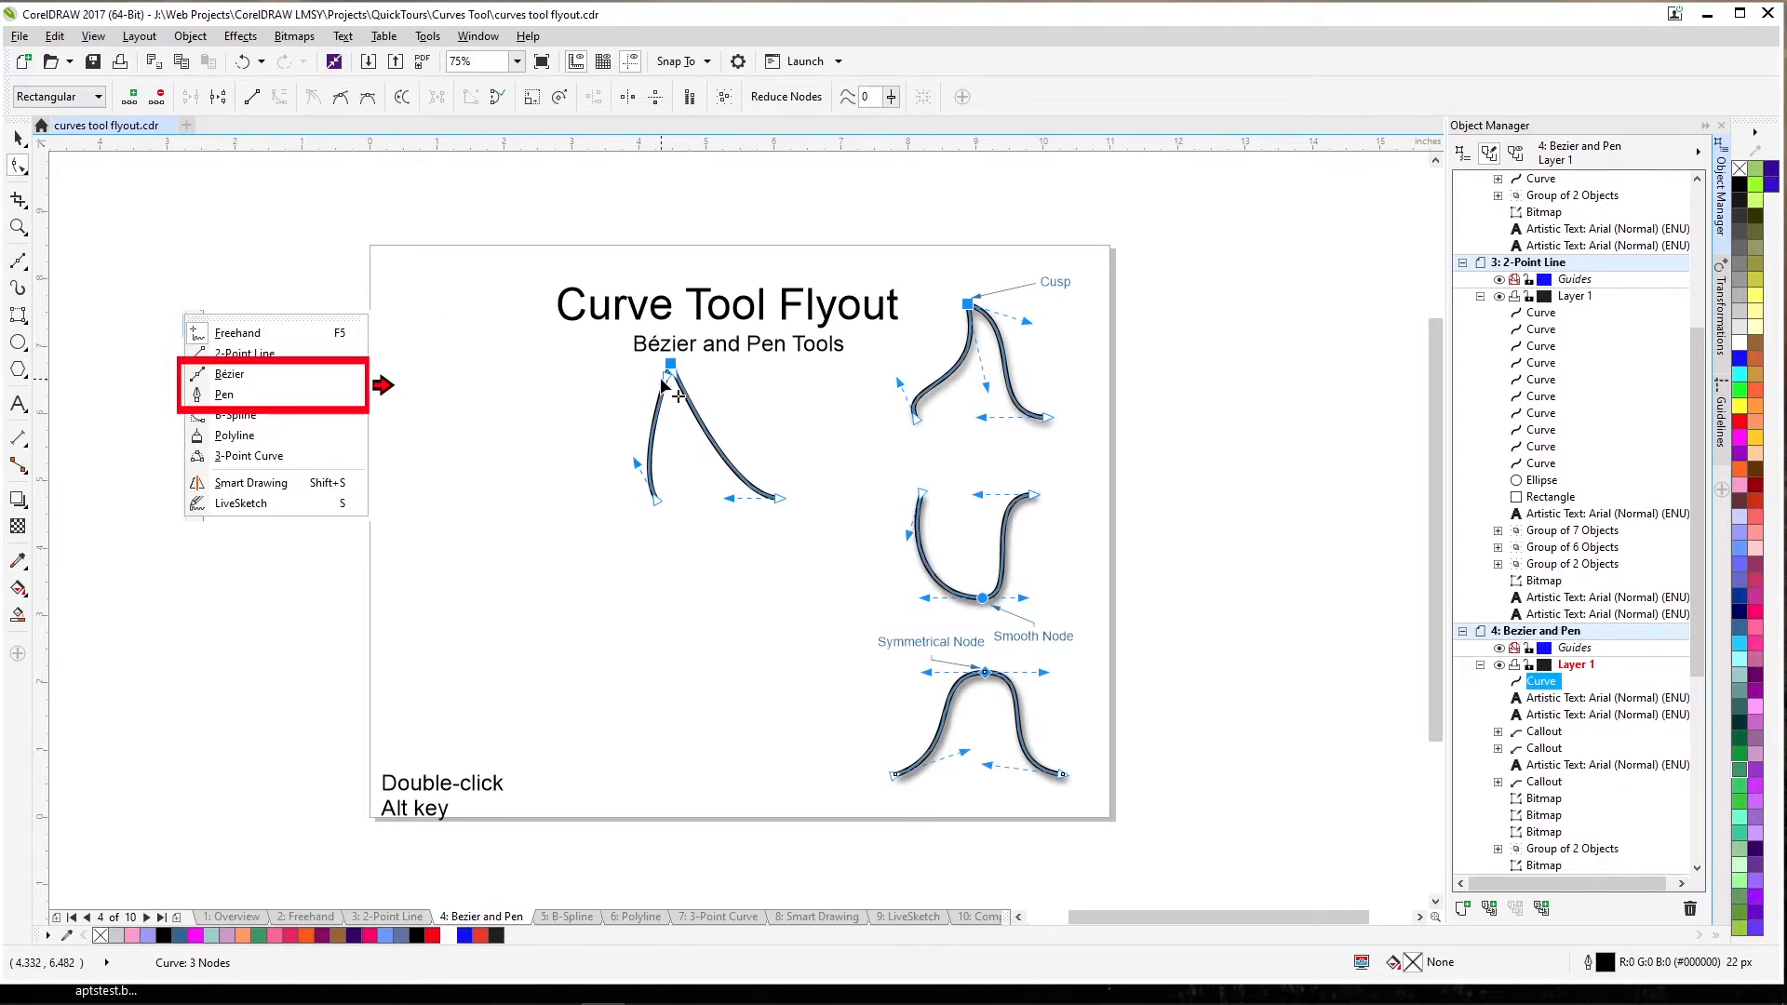
drag(676, 395, 687, 448)
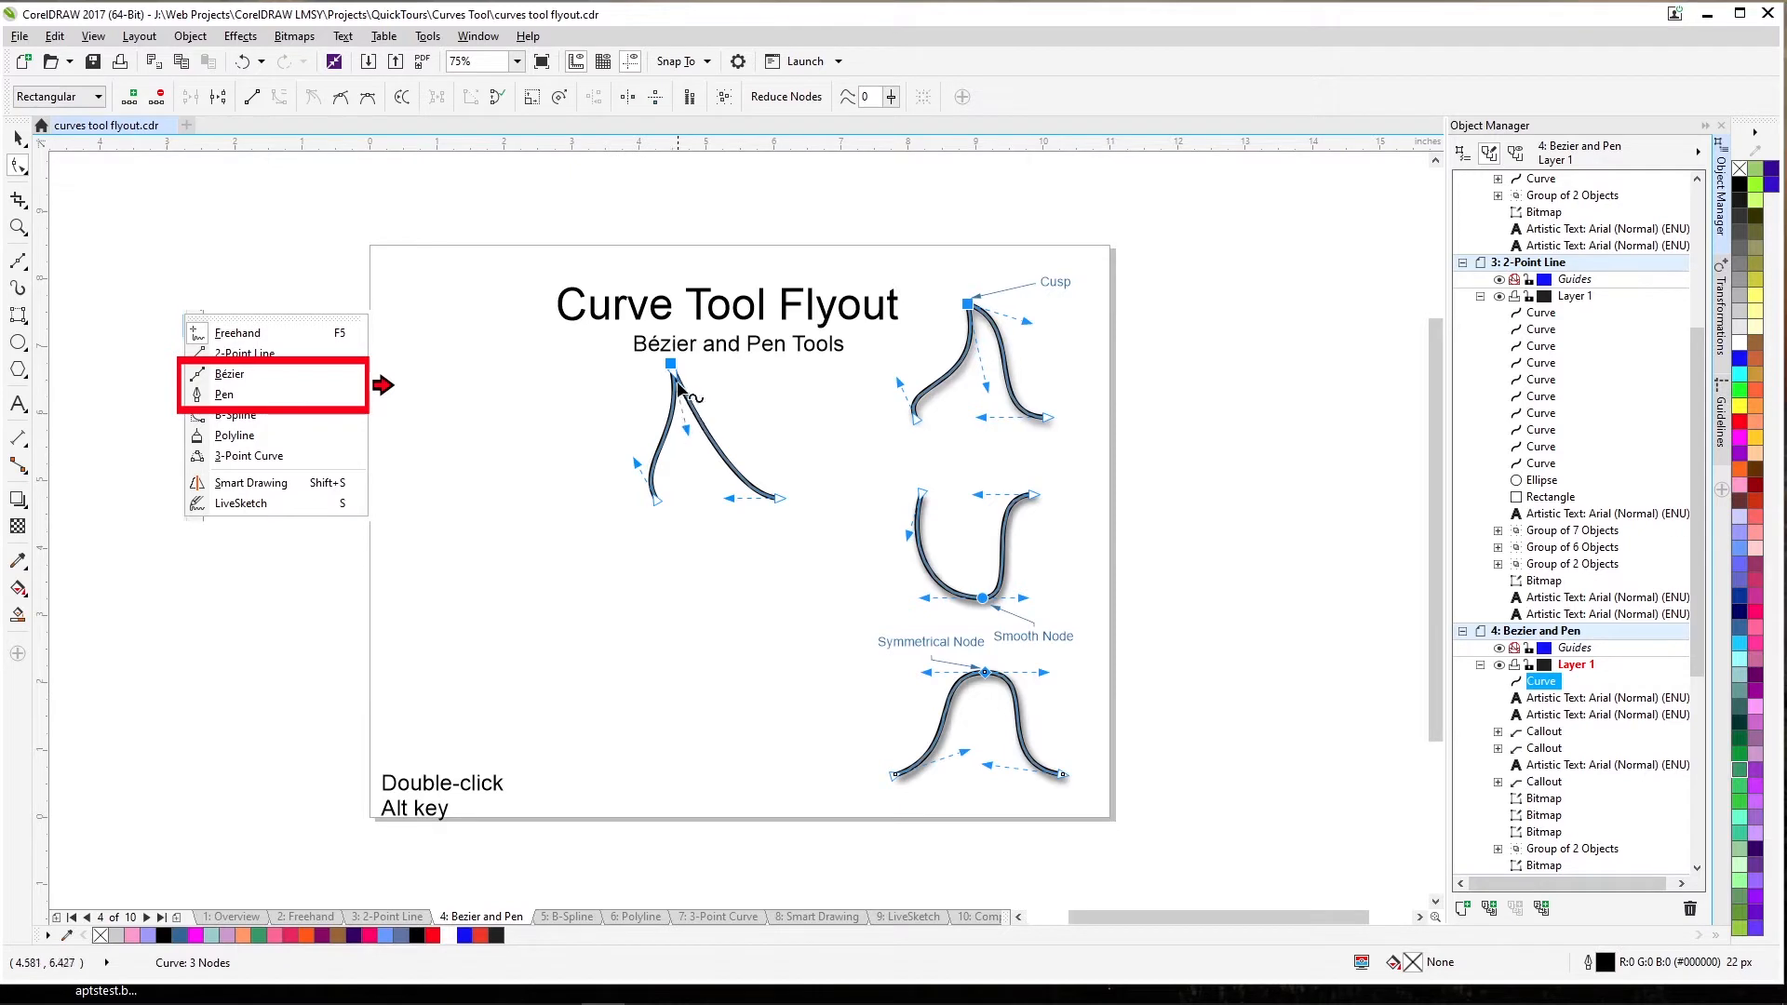
drag(678, 381, 731, 399)
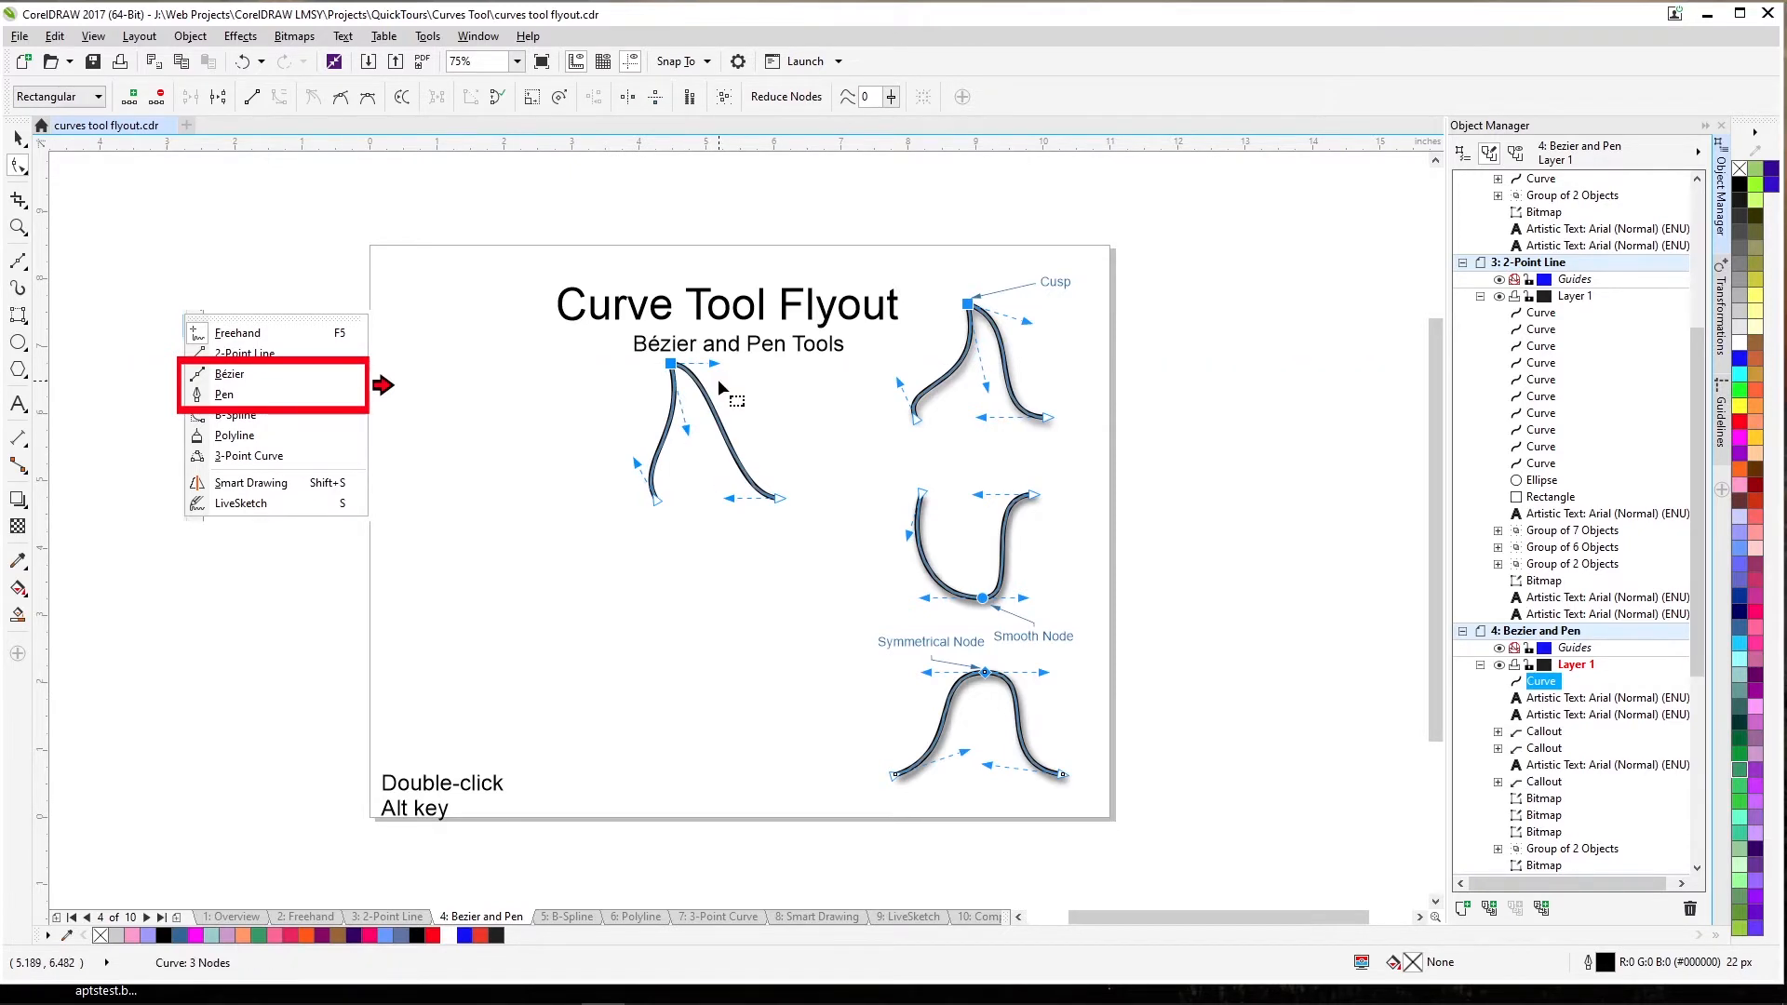
drag(780, 499, 693, 533)
drag(635, 462, 637, 510)
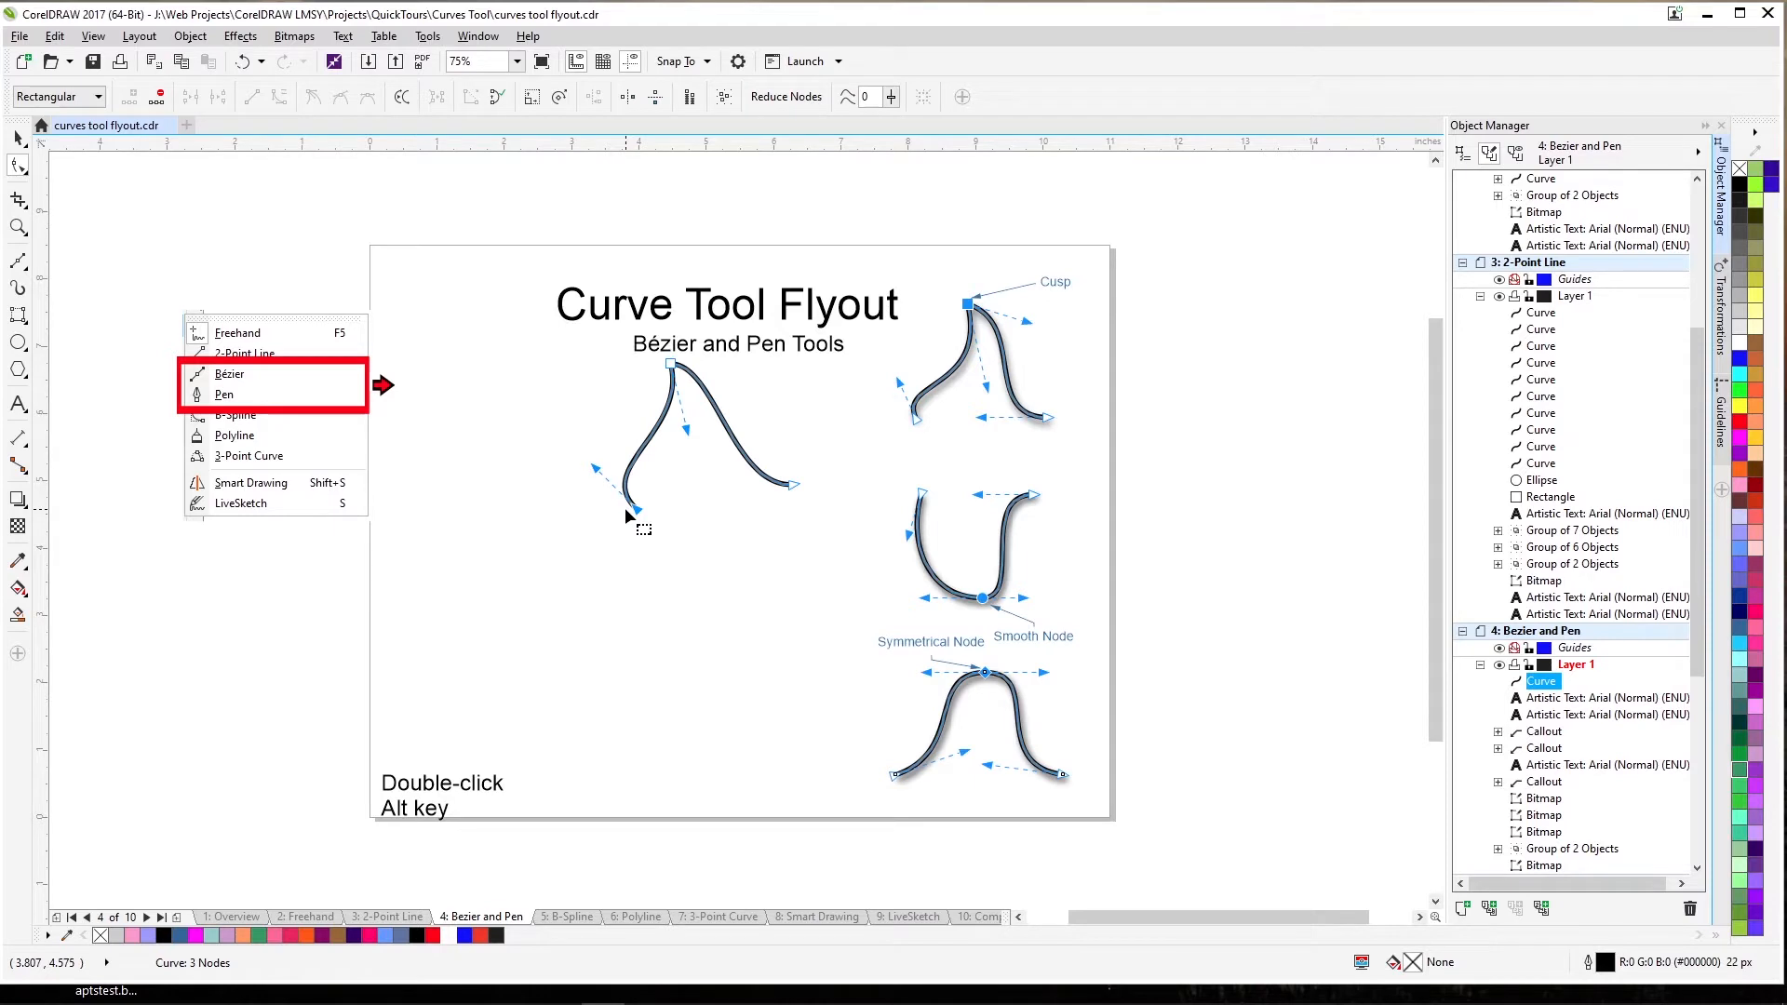
click(648, 593)
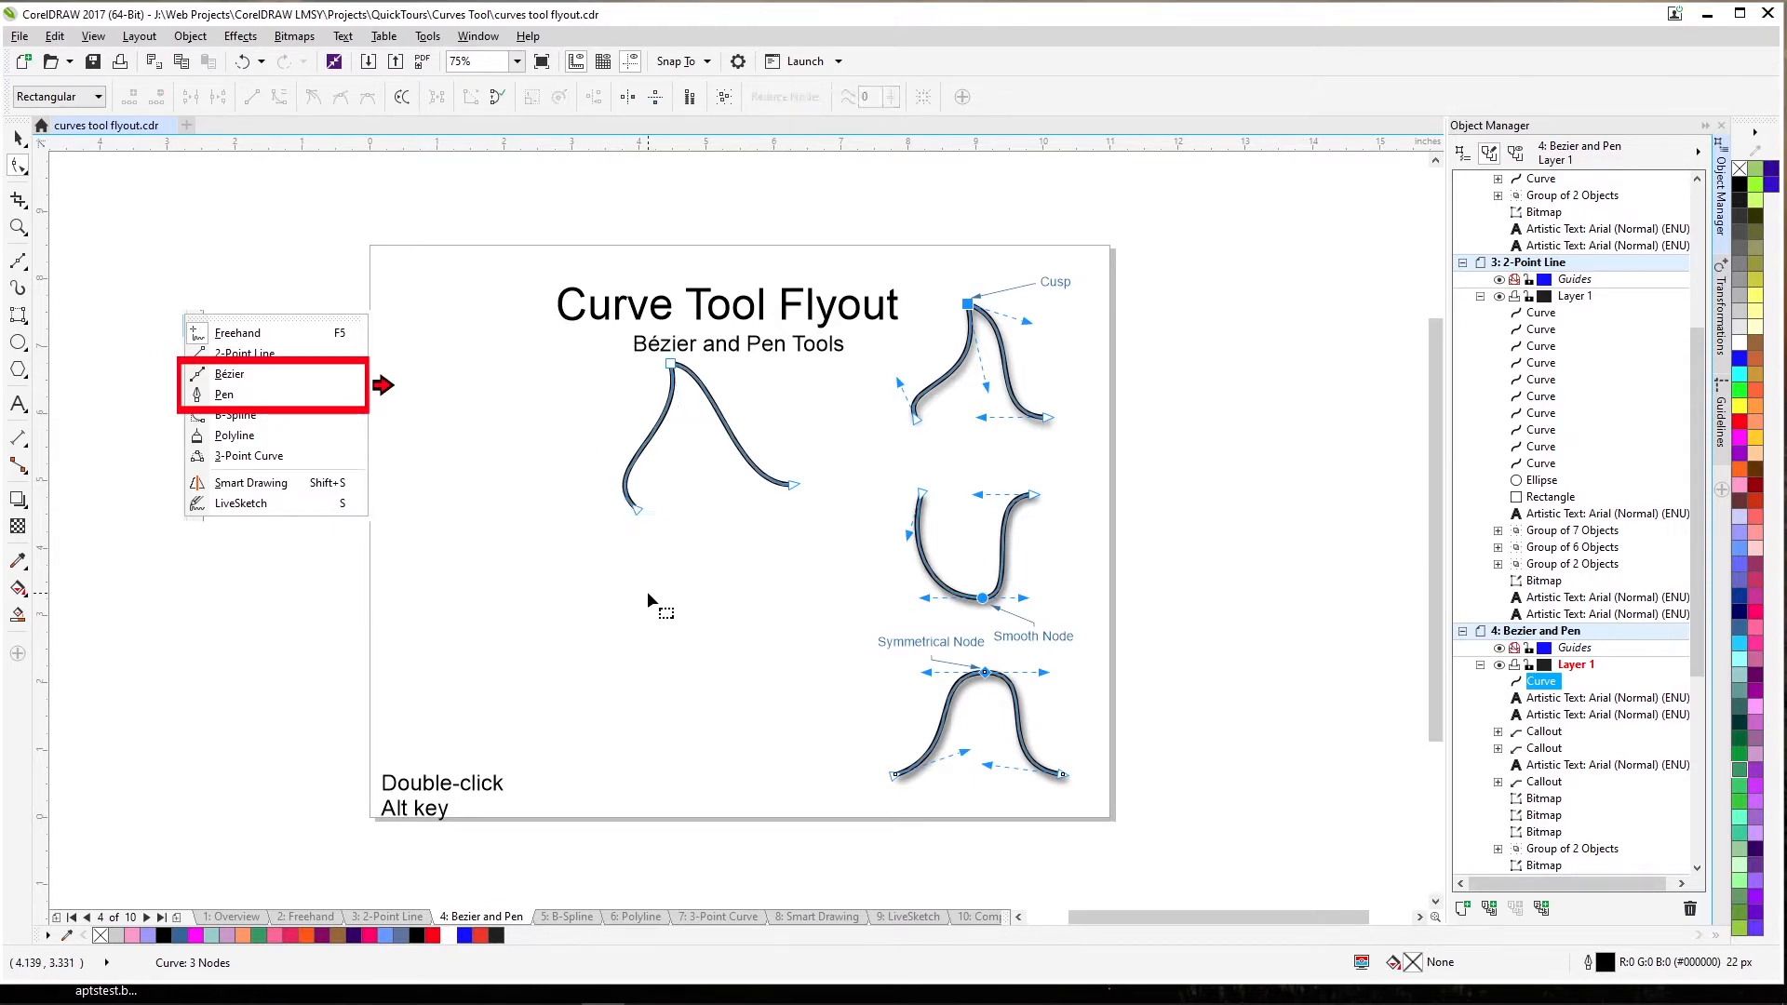
click(18, 261)
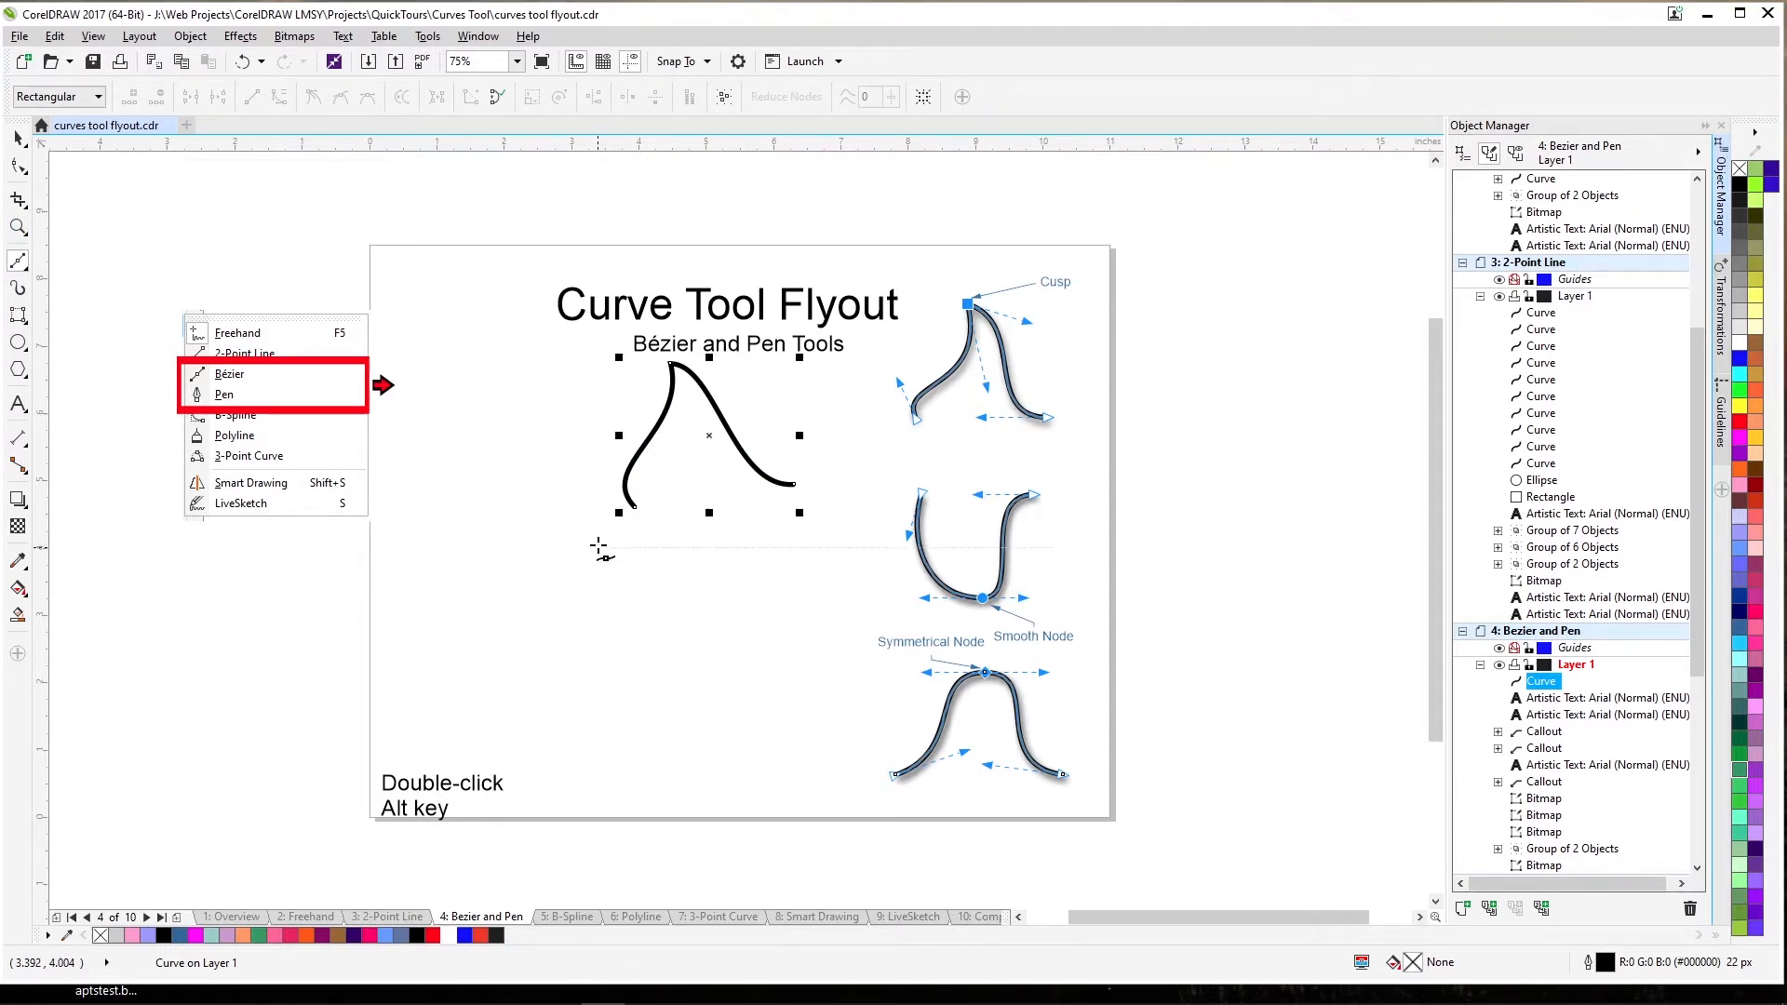
Draw a three-node U-shaped Bézier curve below the first curve.
mouse_move(600, 542)
mouse_down()
mouse_move(618, 550)
mouse_move(614, 586)
mouse_move(599, 561)
mouse_up()
drag(679, 650, 730, 649)
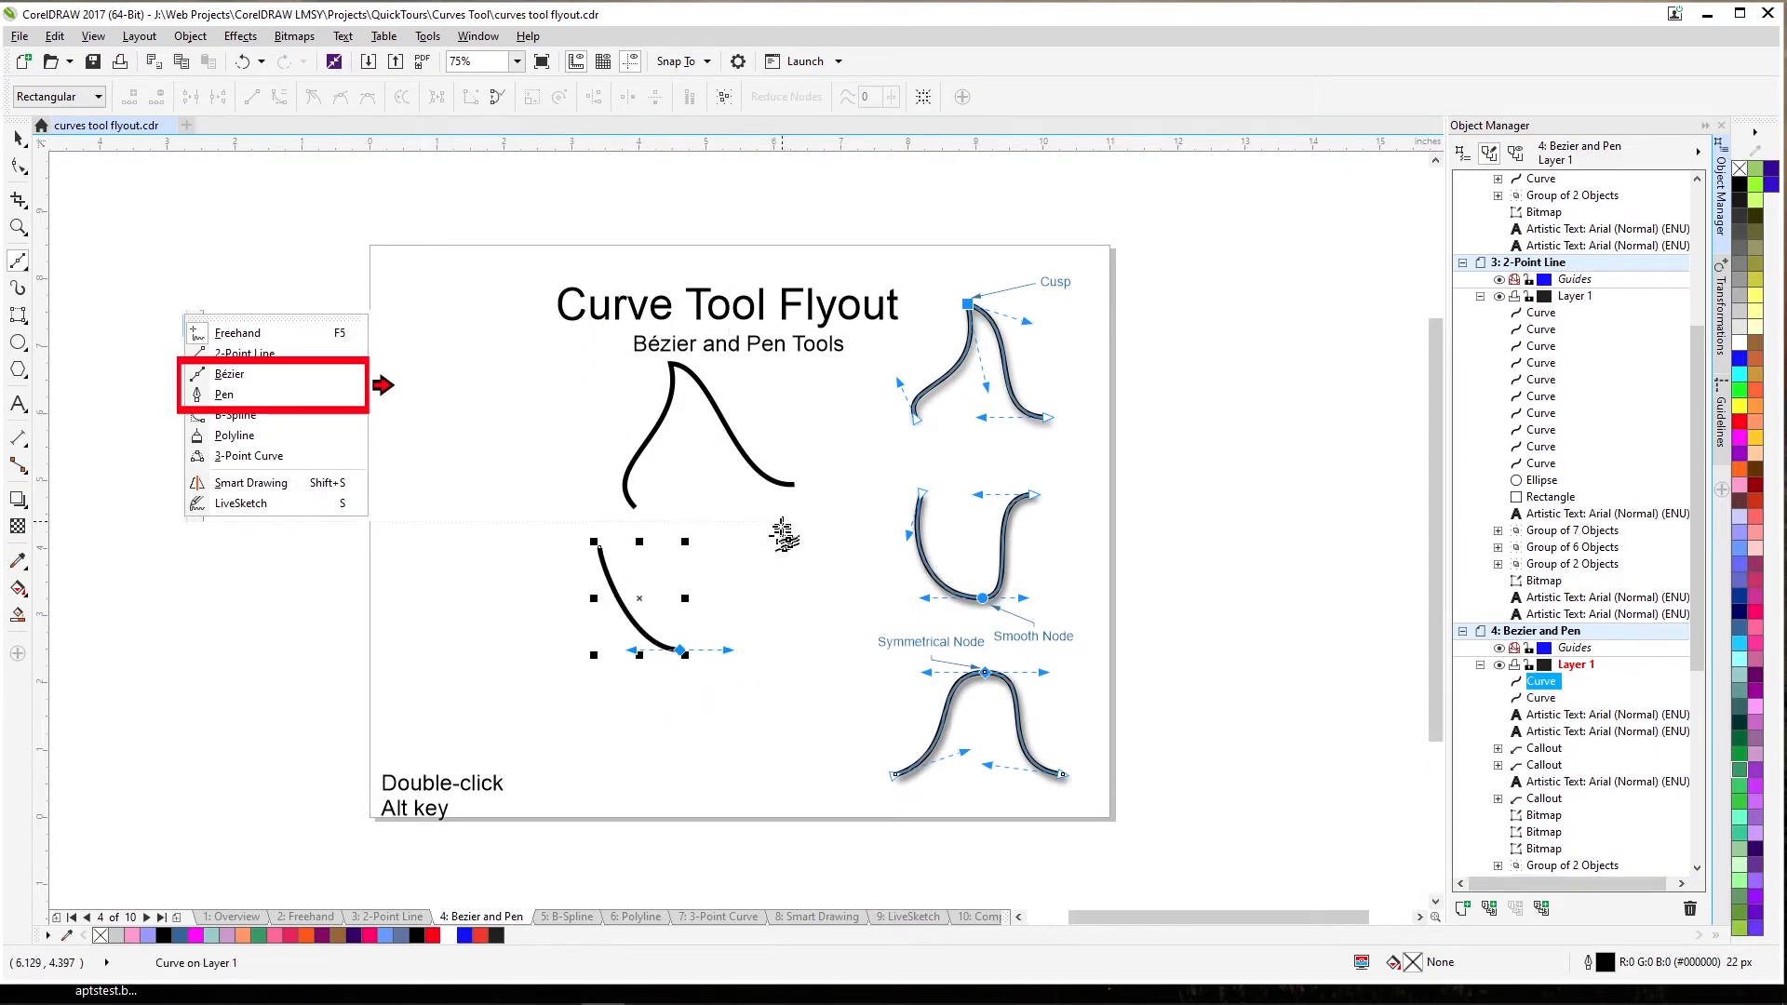
drag(742, 538, 765, 536)
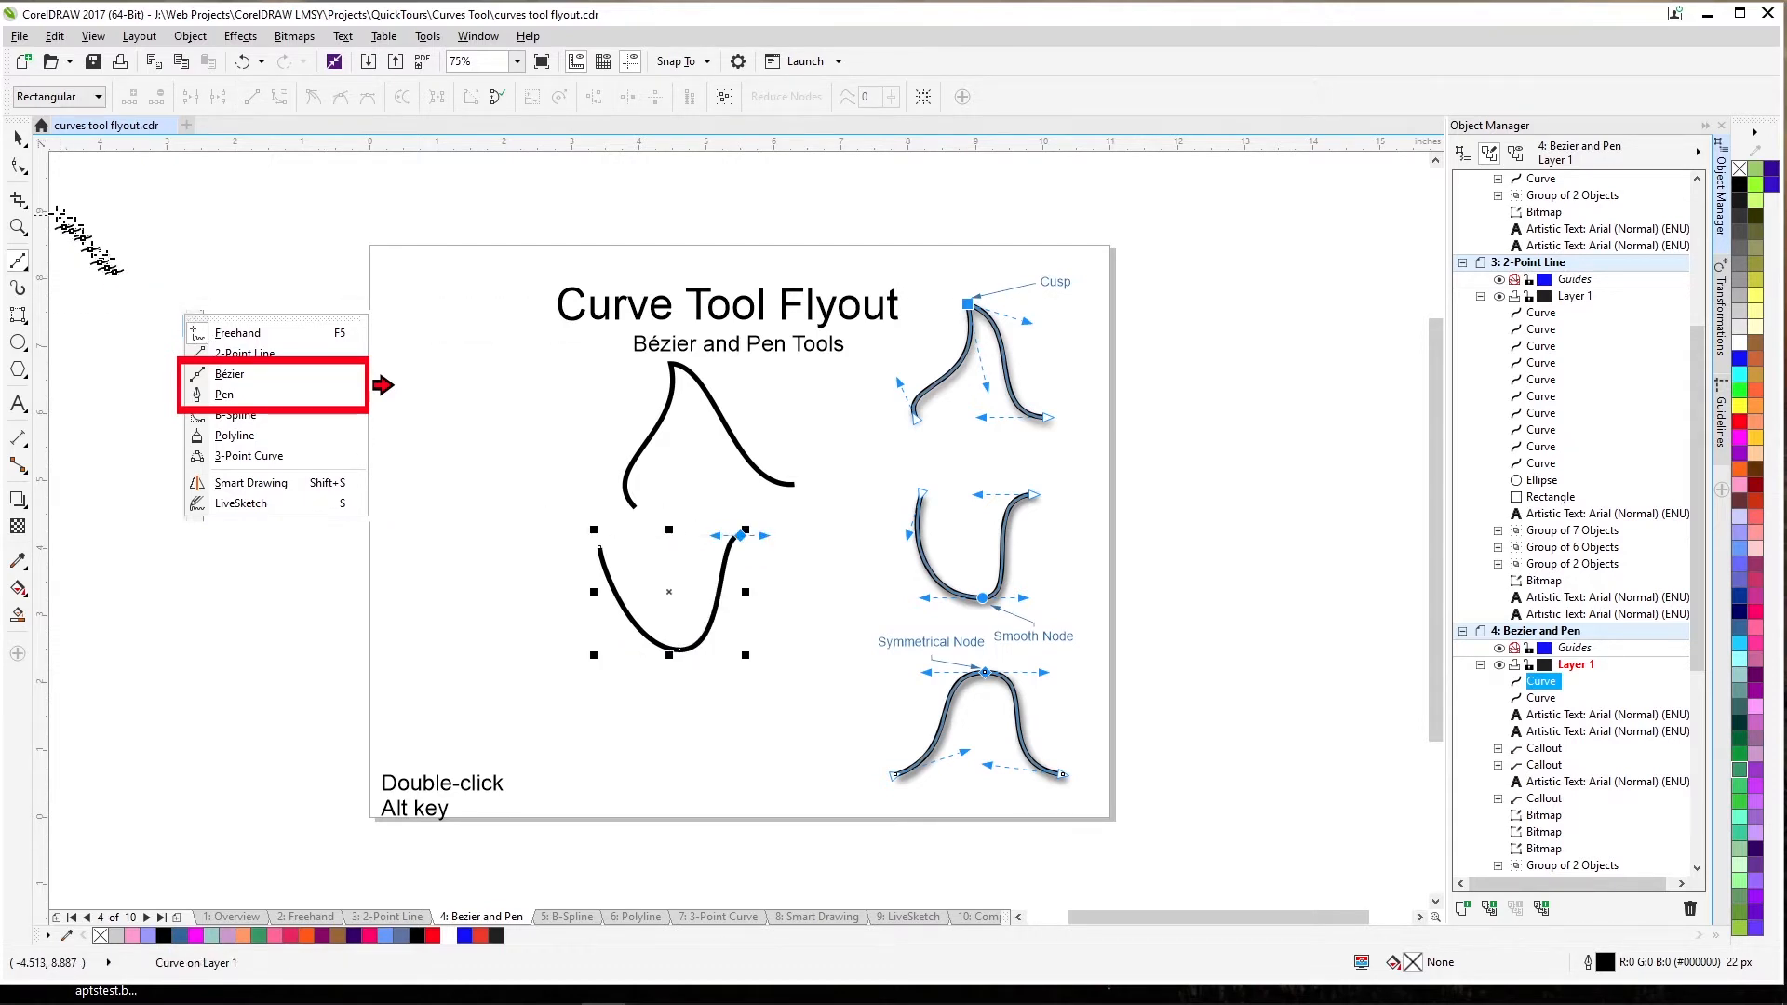
Make the U curve's bottom node smooth and reshape its handles and end node into an S-bend.
click(18, 167)
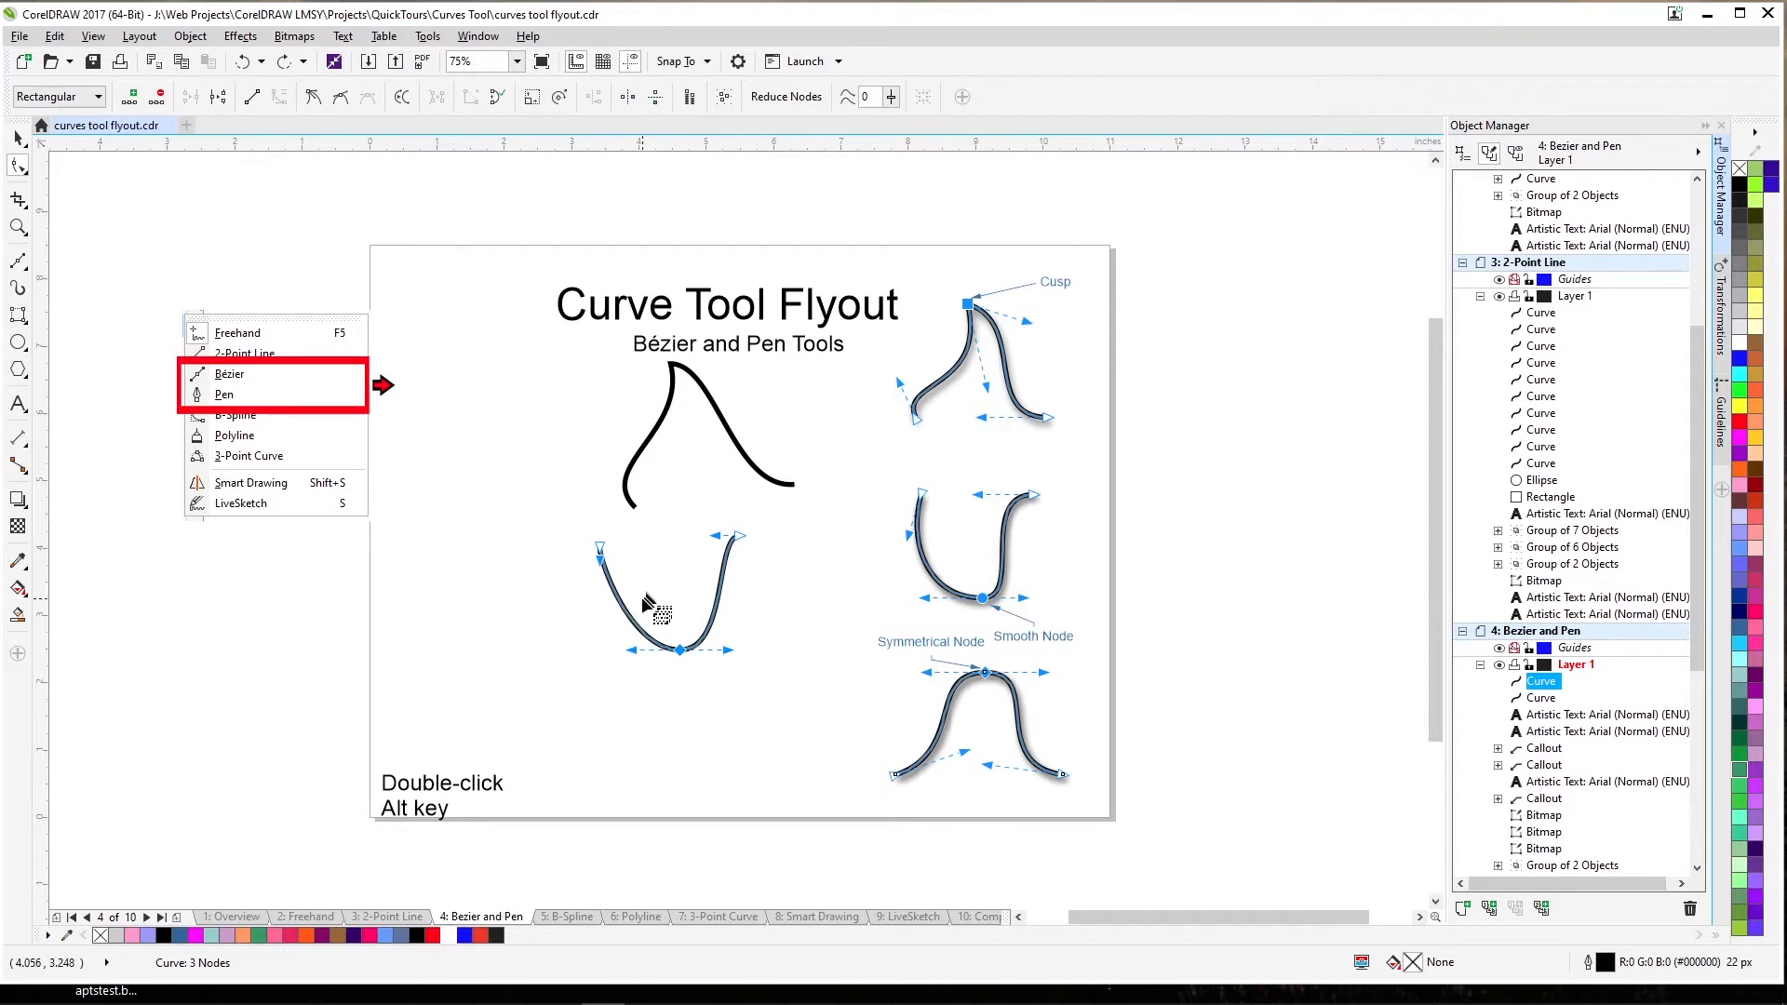
drag(642, 598, 693, 666)
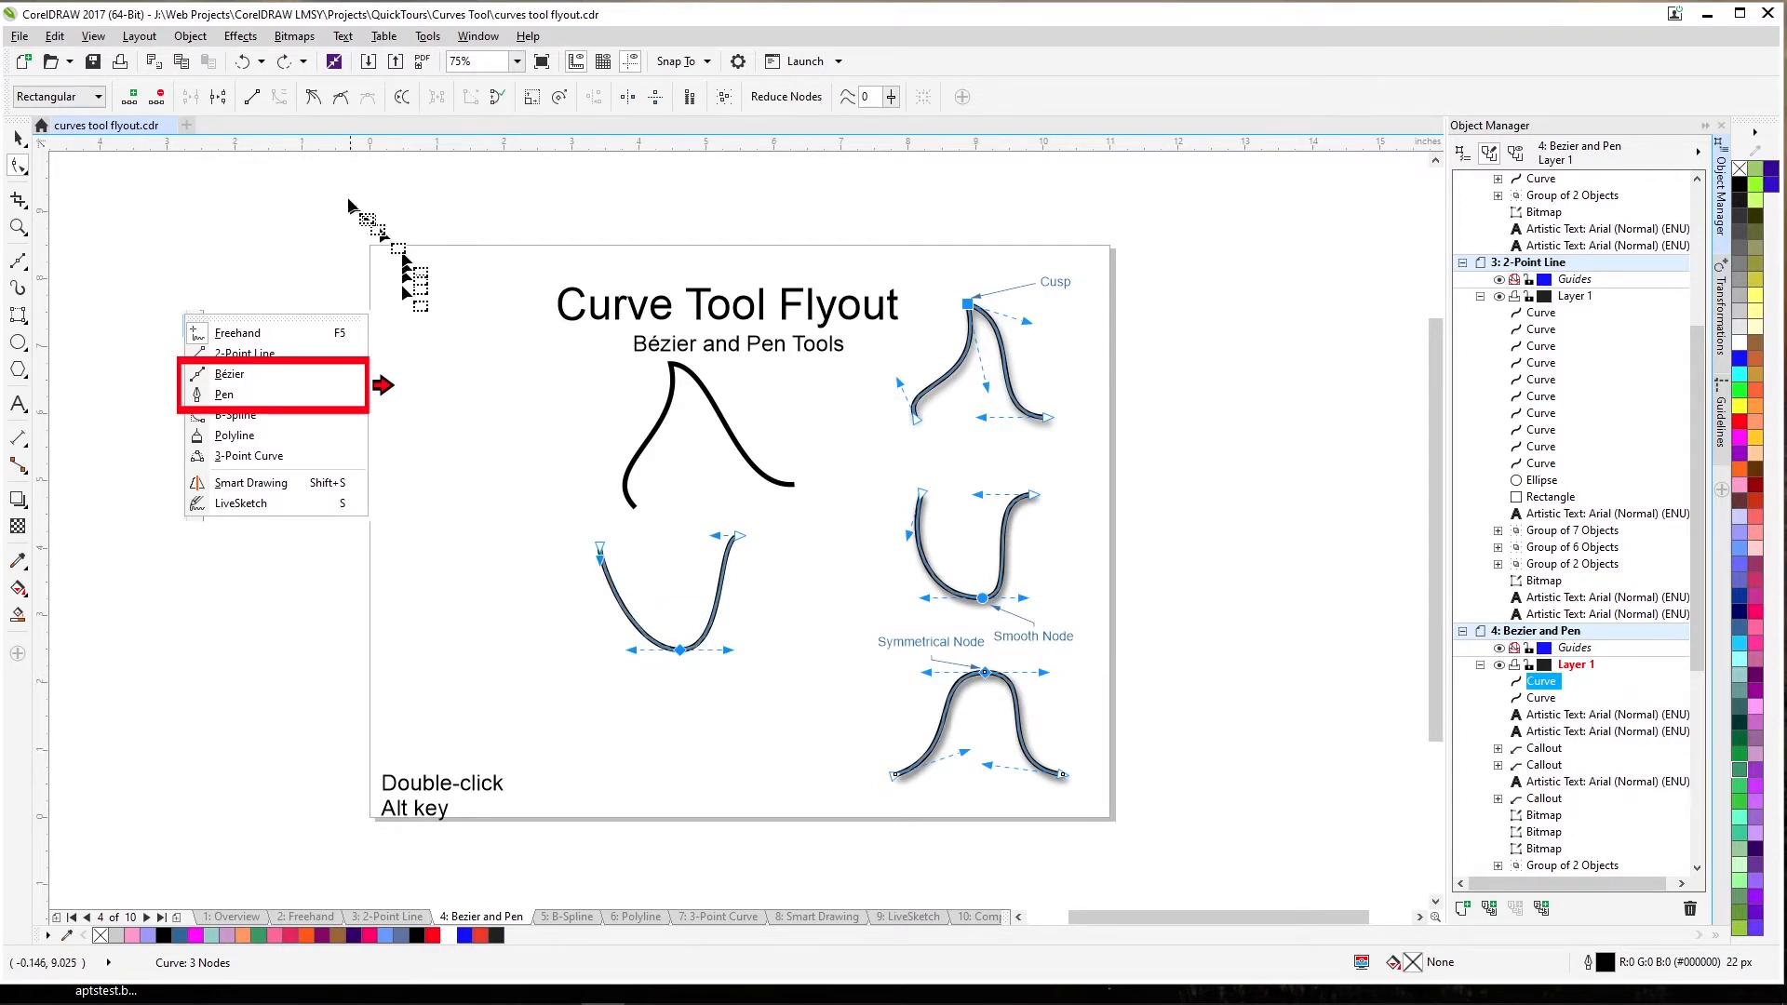
click(314, 96)
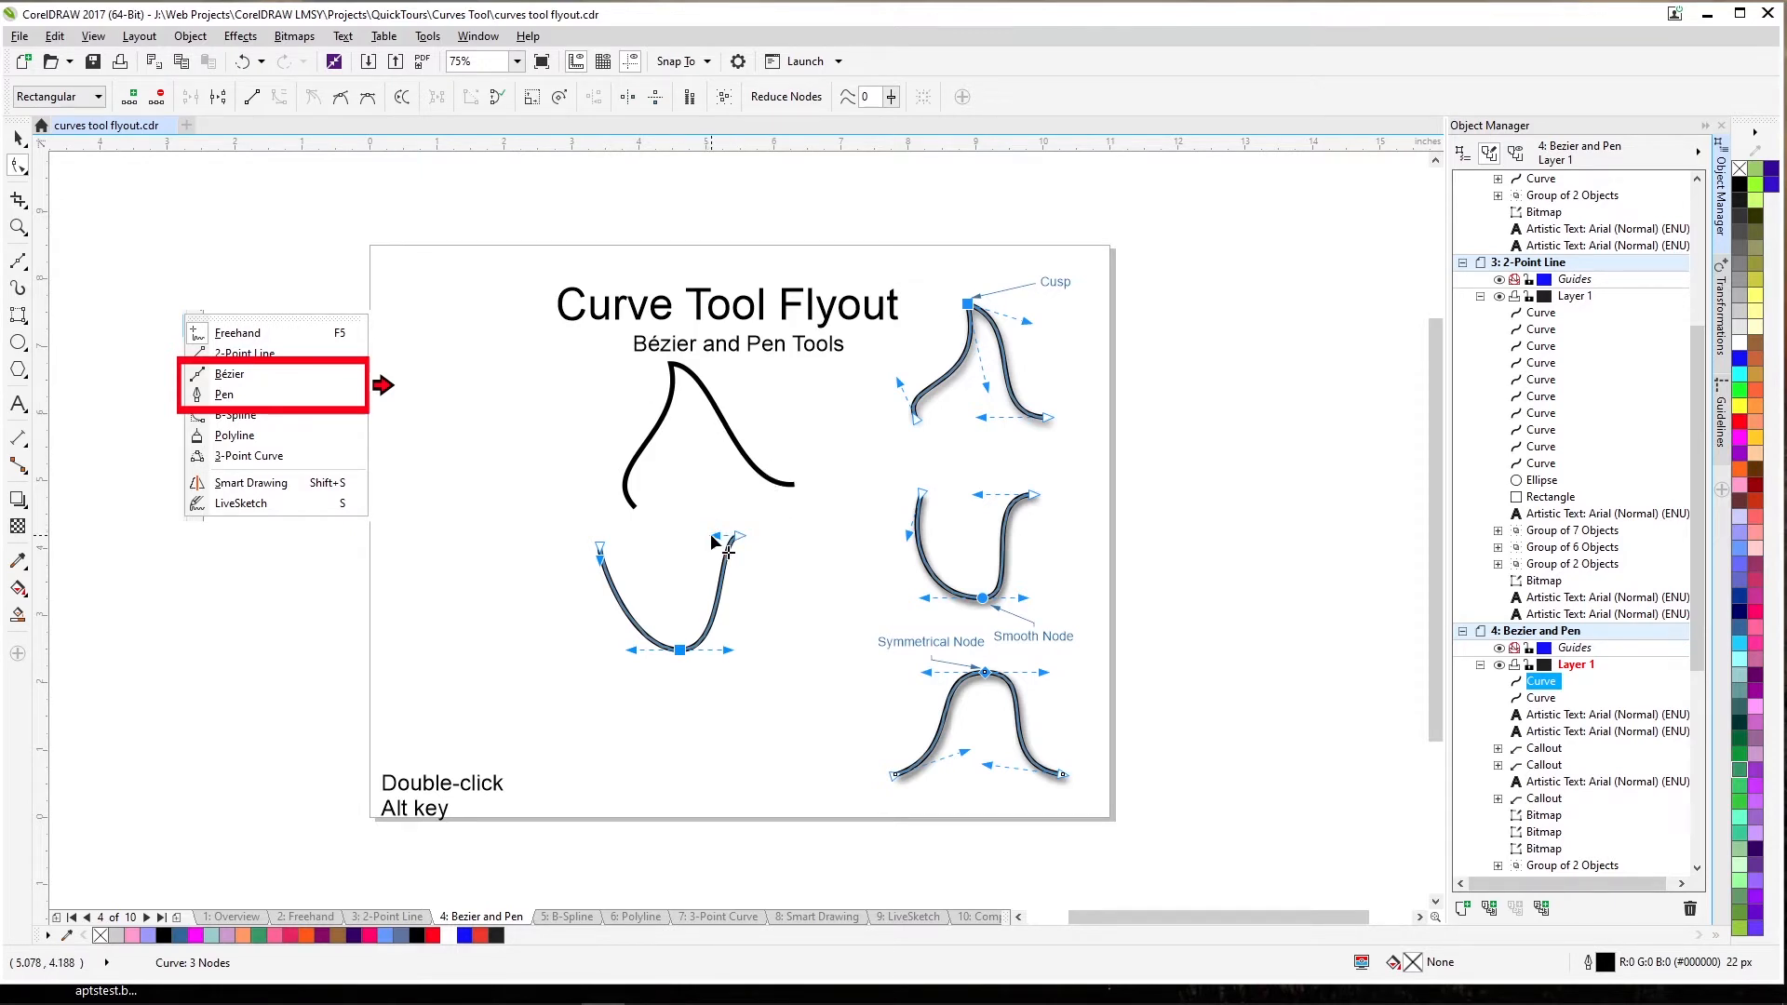
drag(714, 536, 684, 537)
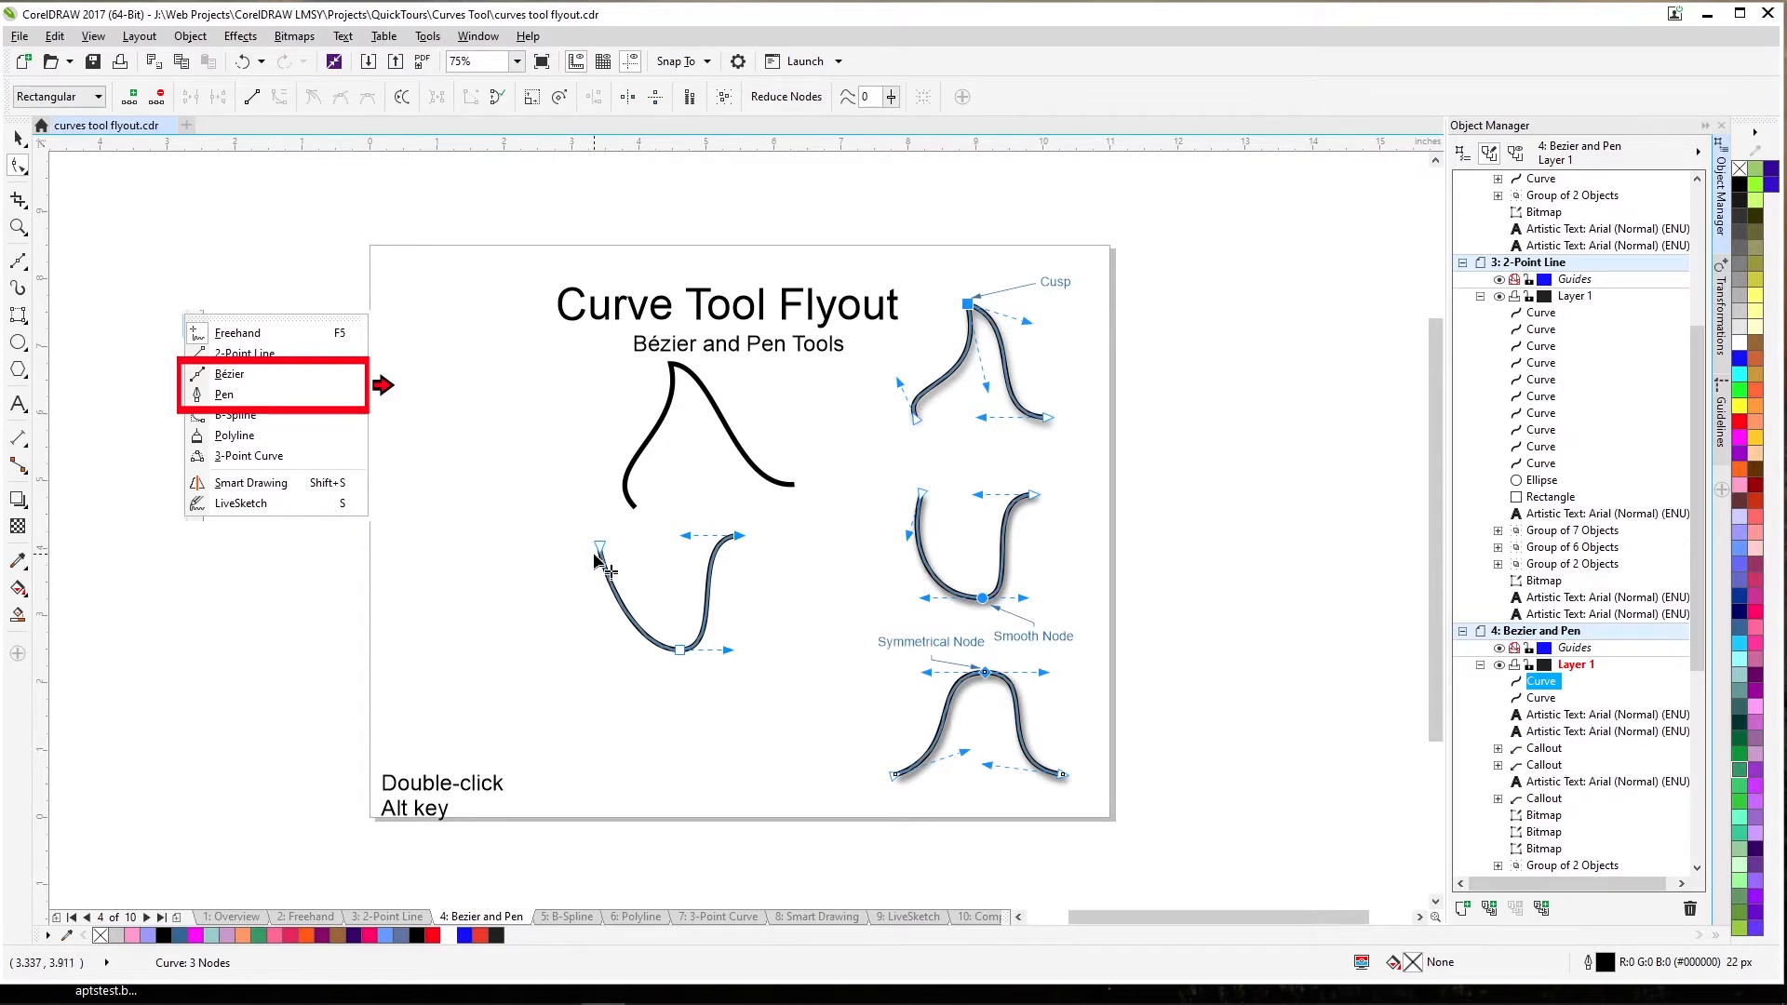
drag(595, 554, 590, 592)
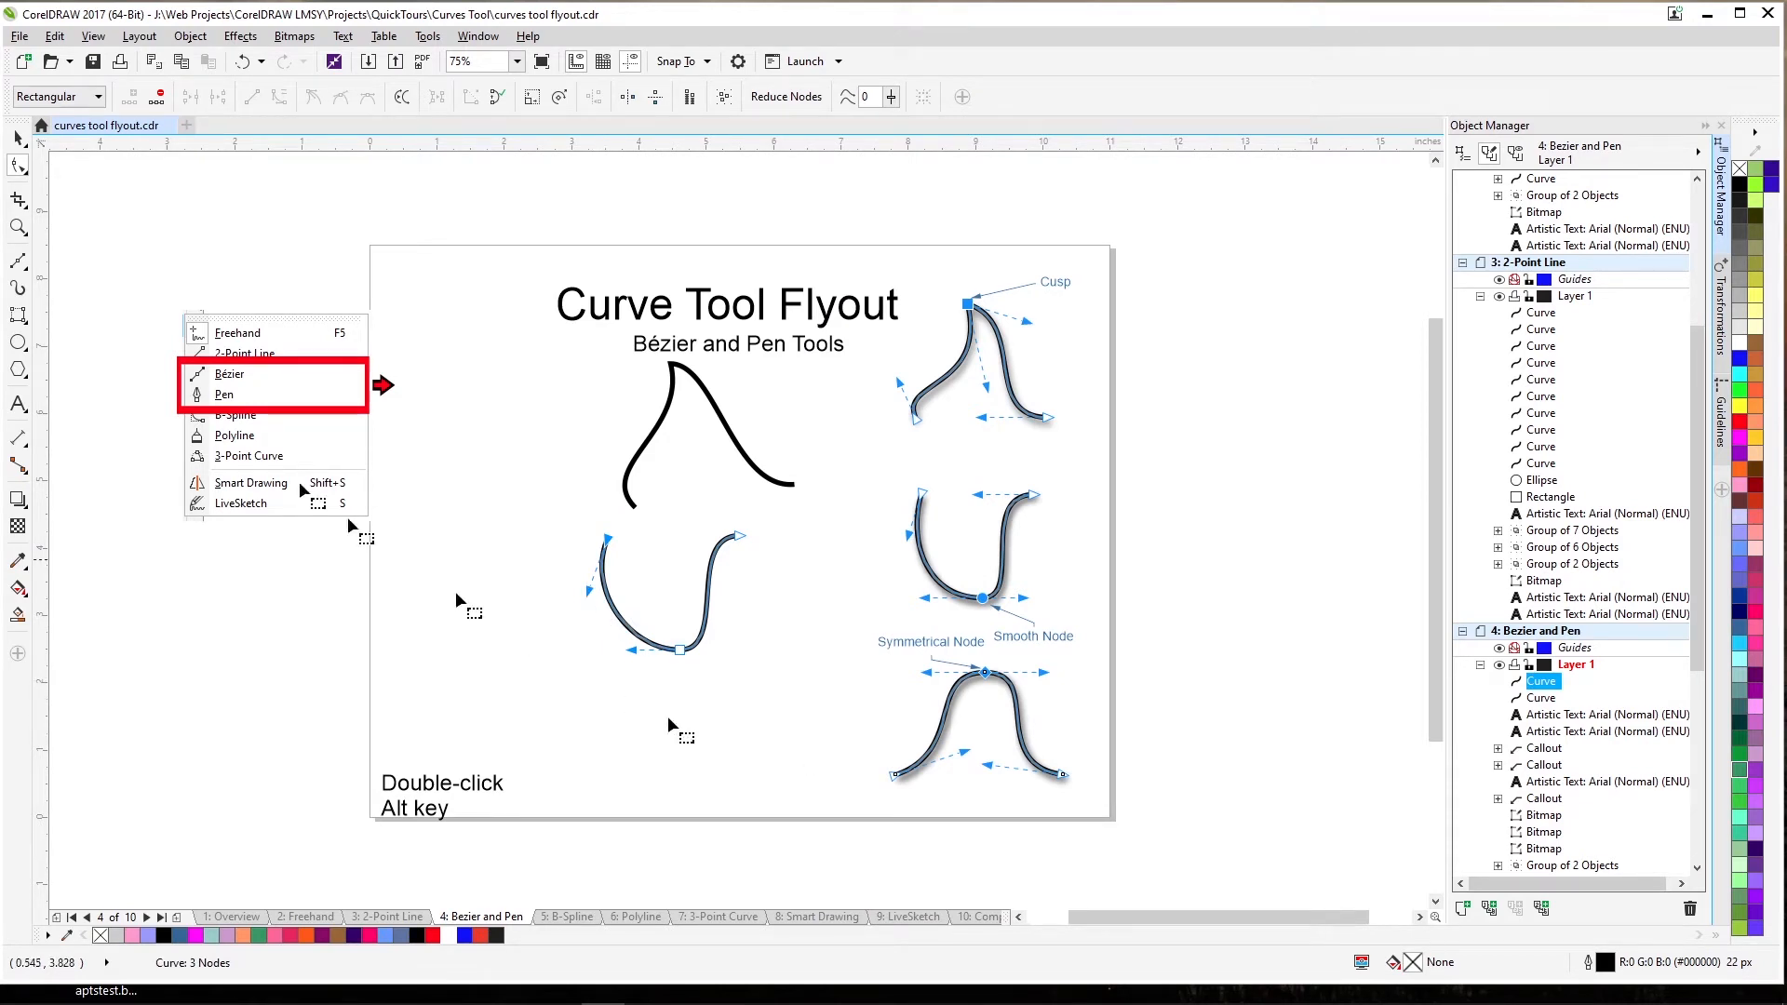
Draw a third three-node Bézier curve near the page bottom with a central peak.
click(15, 264)
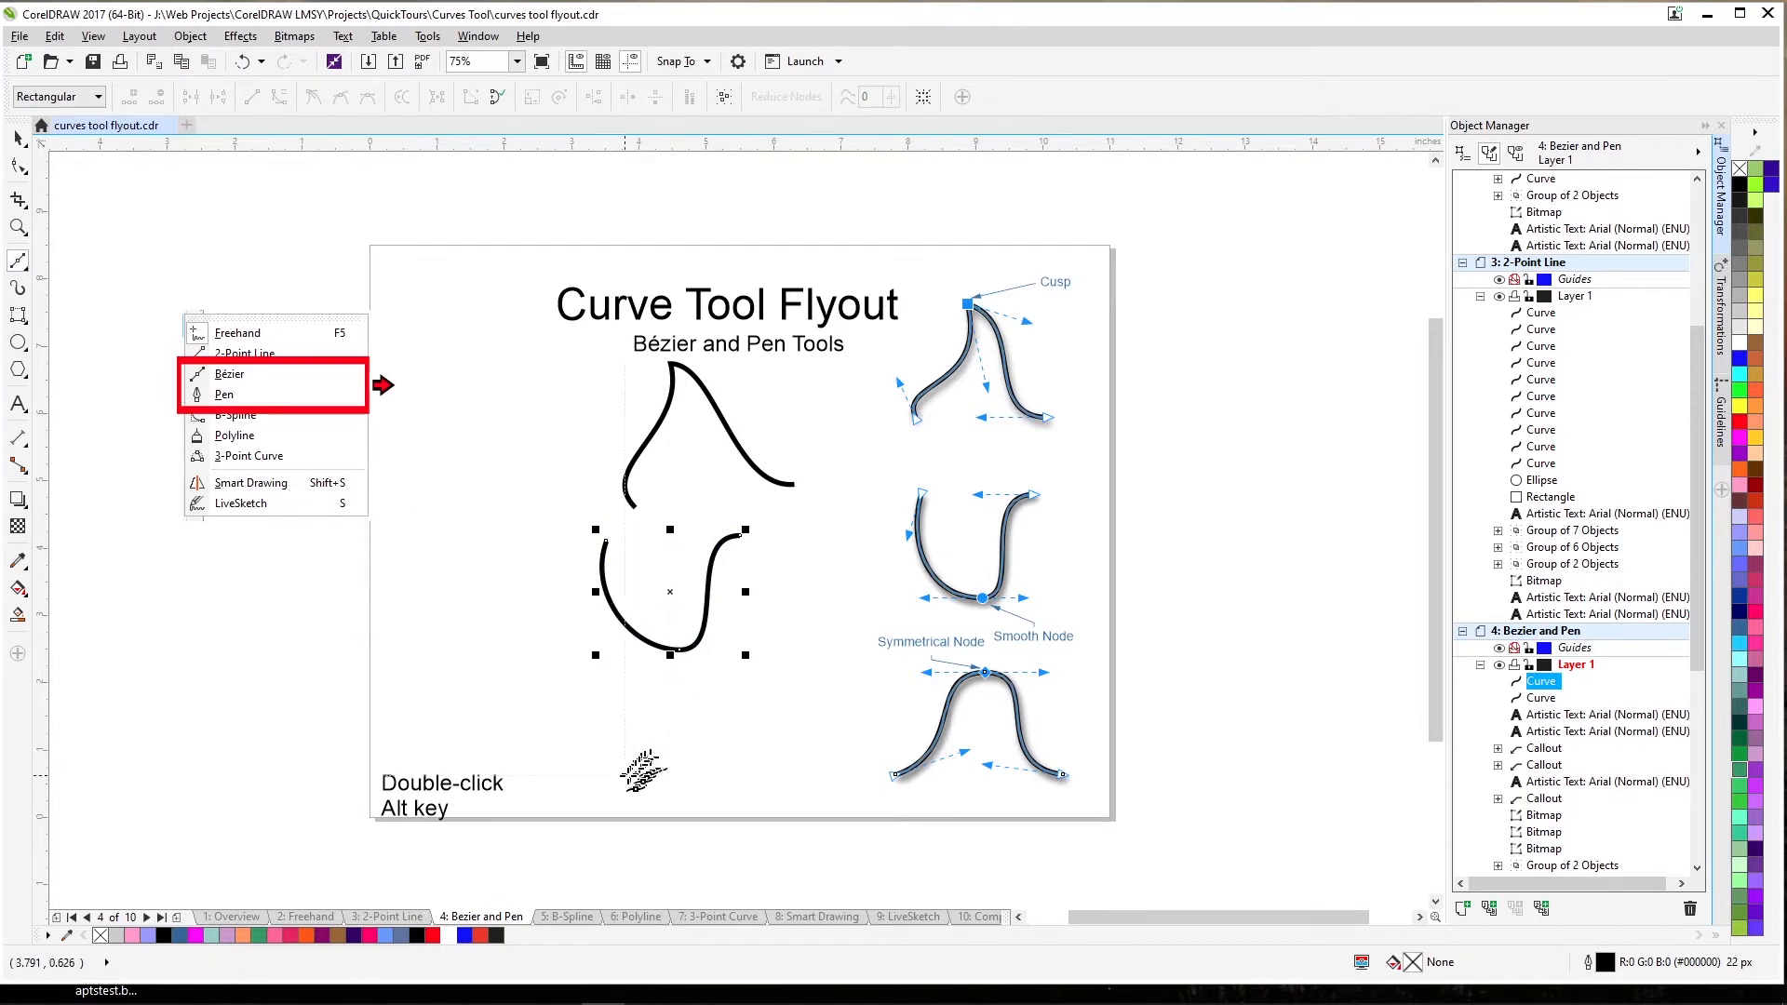
drag(624, 775, 647, 763)
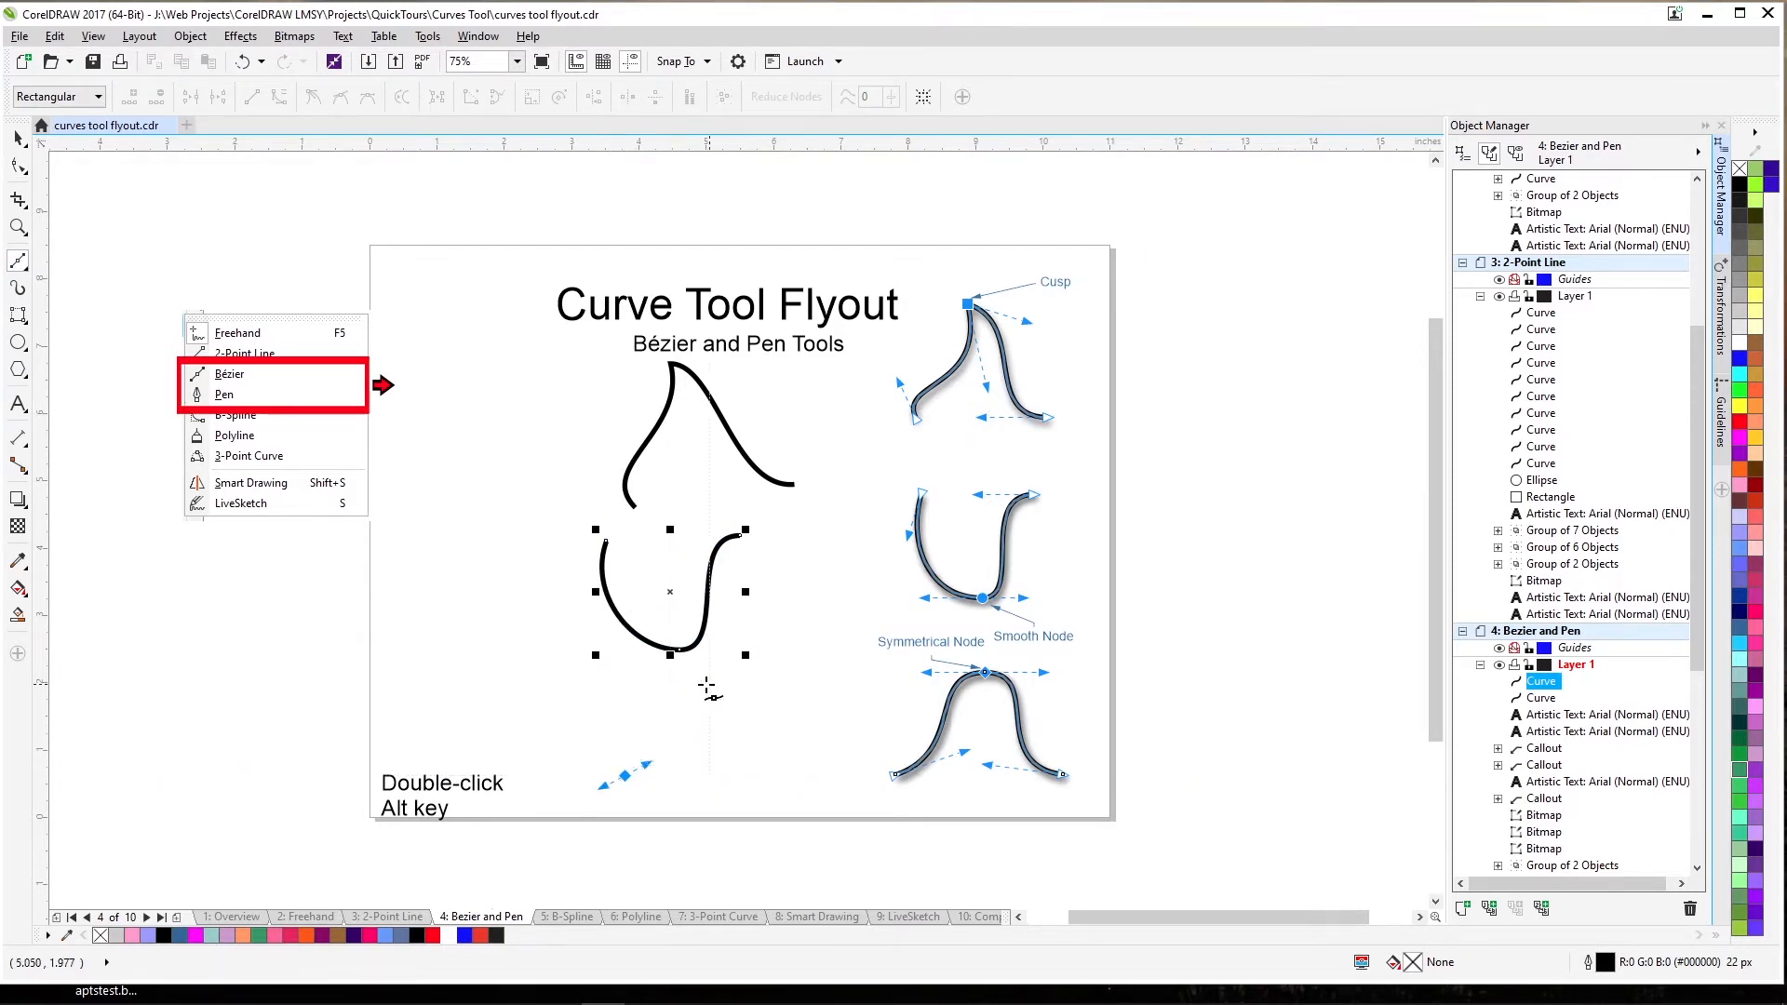
drag(709, 668, 754, 675)
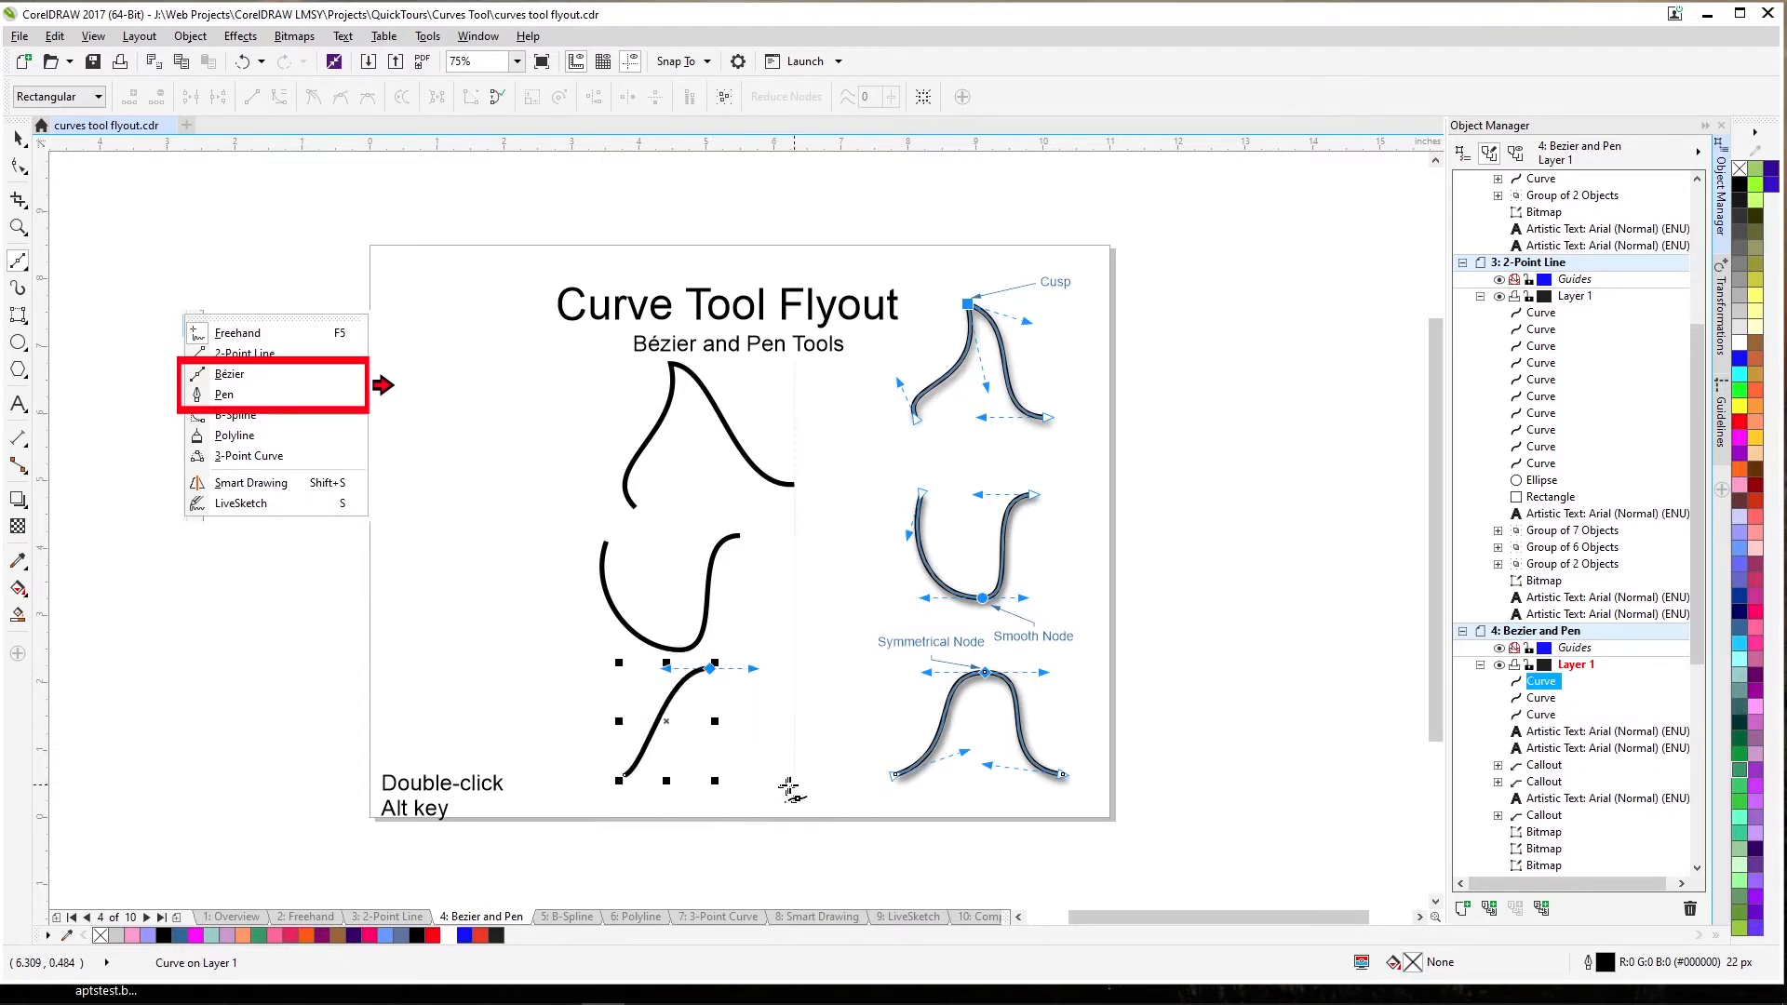
drag(793, 785, 861, 797)
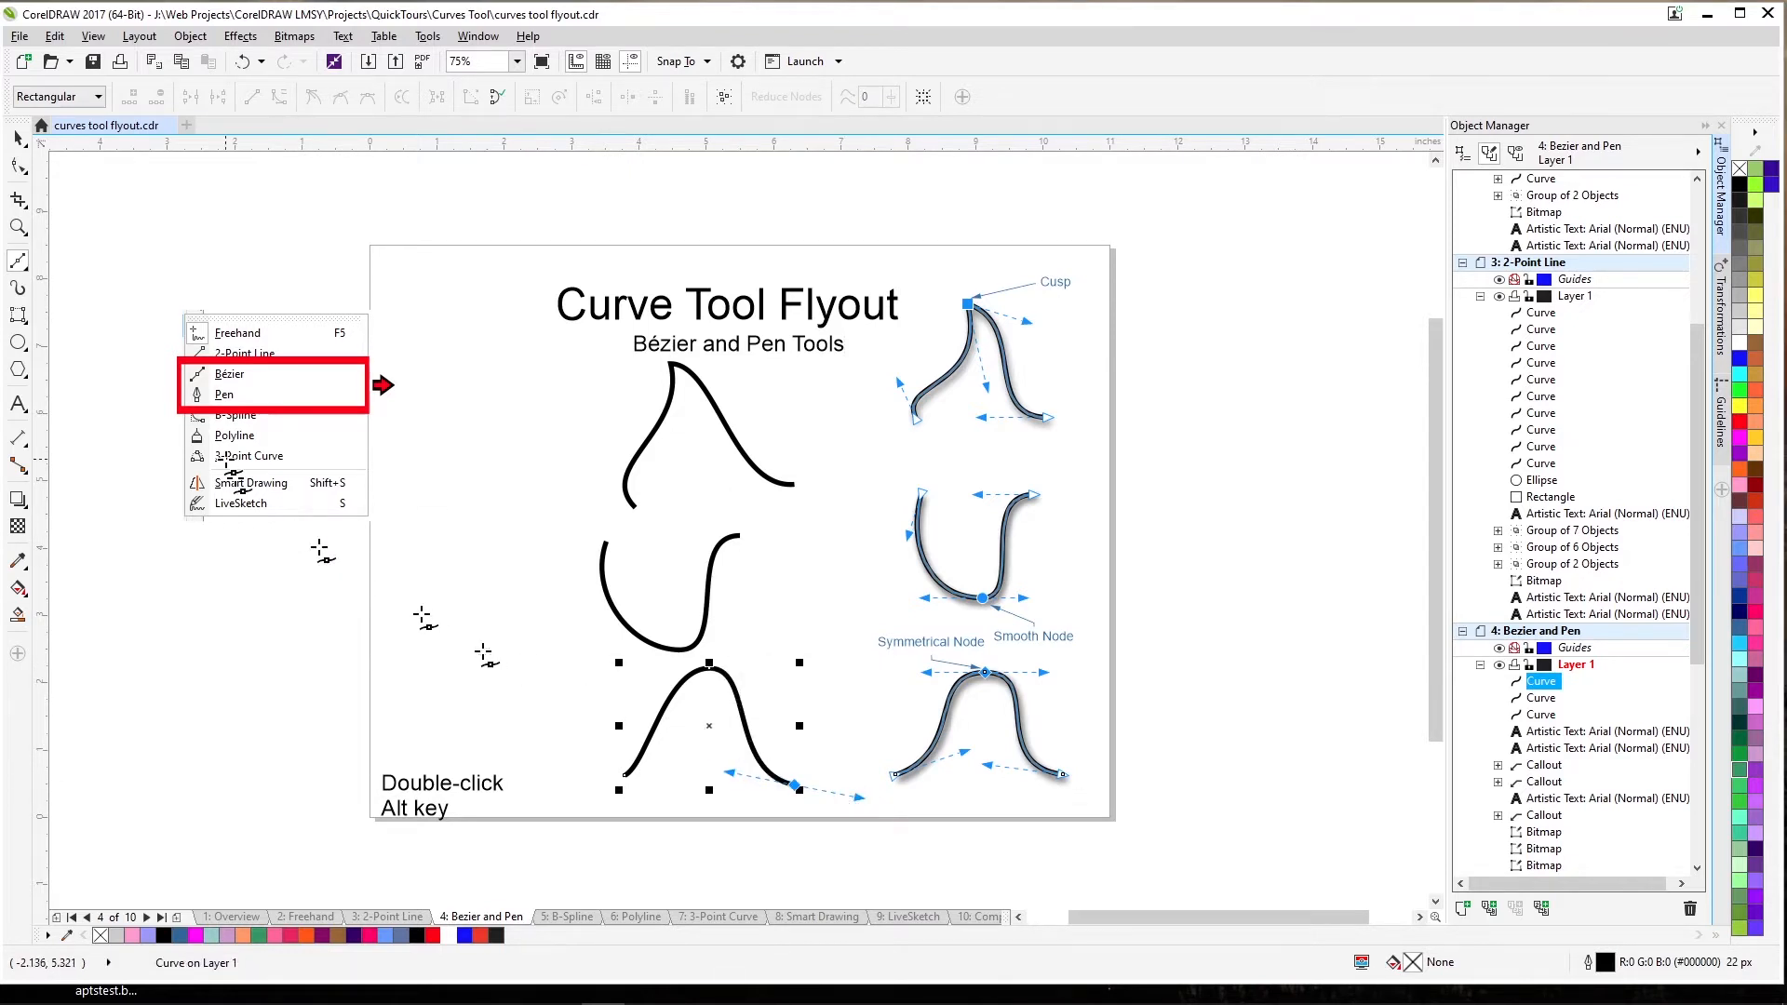
Lengthen the peak node's handles symmetrically and reshape the left leg into a bell-shaped hump.
click(18, 165)
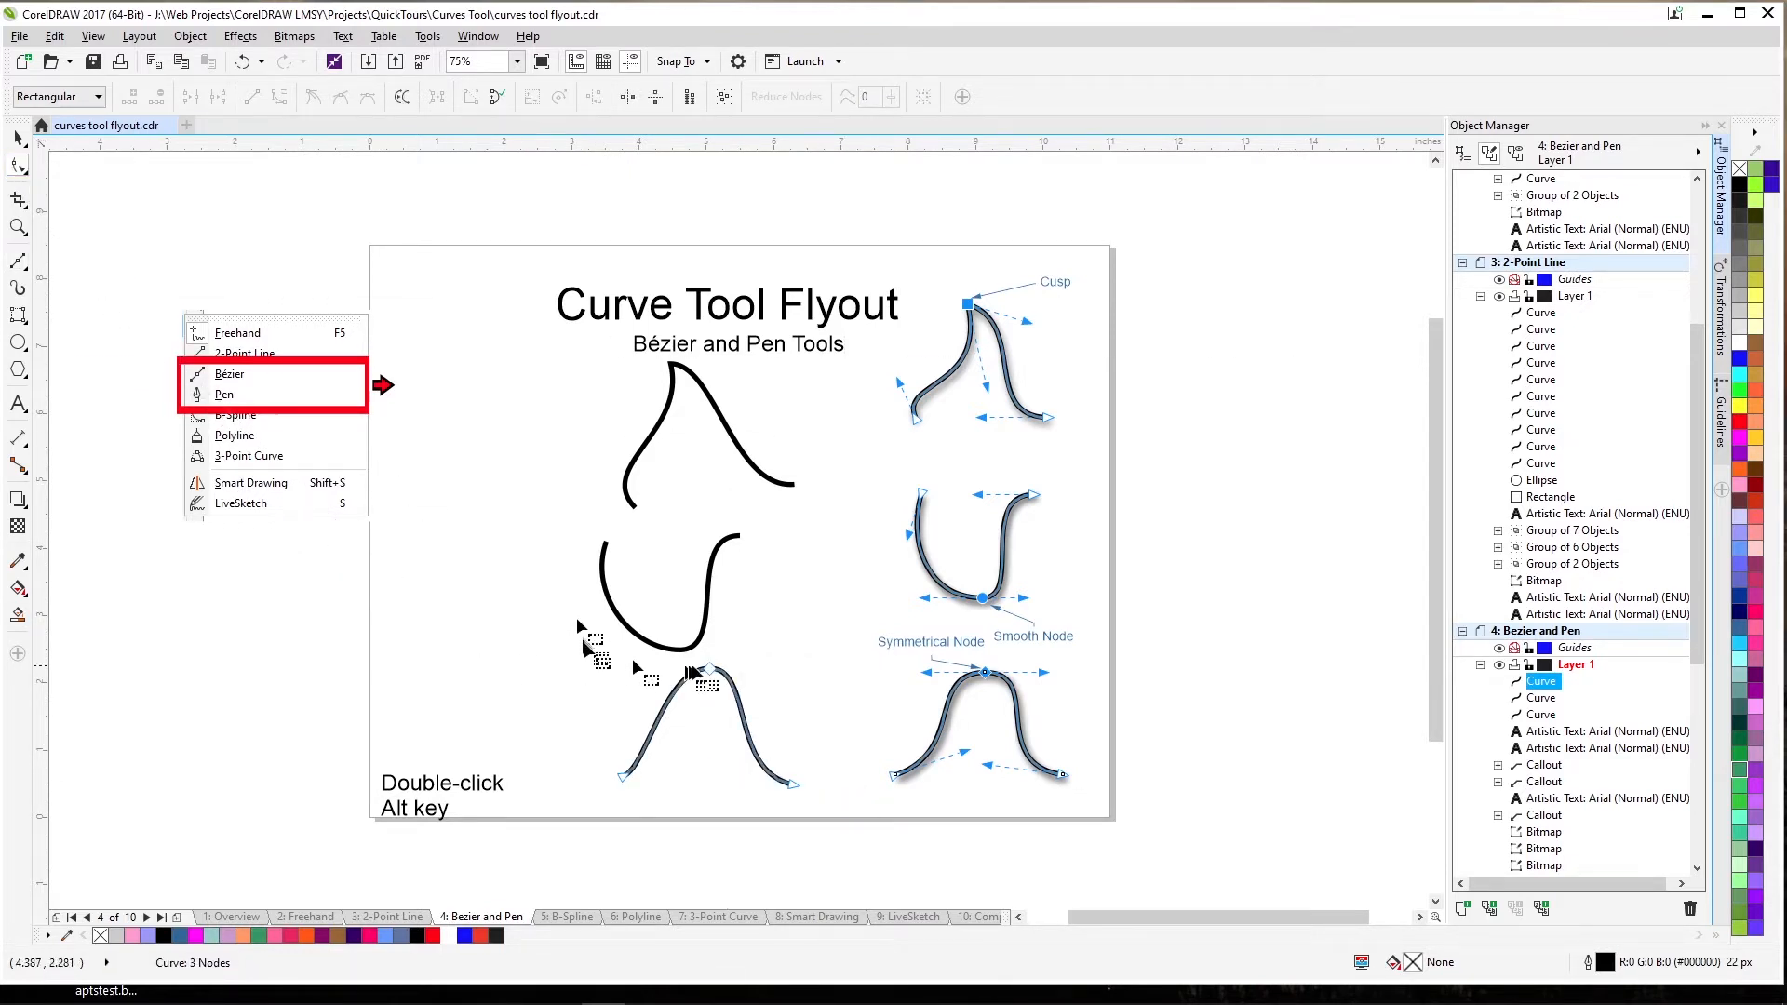
click(709, 668)
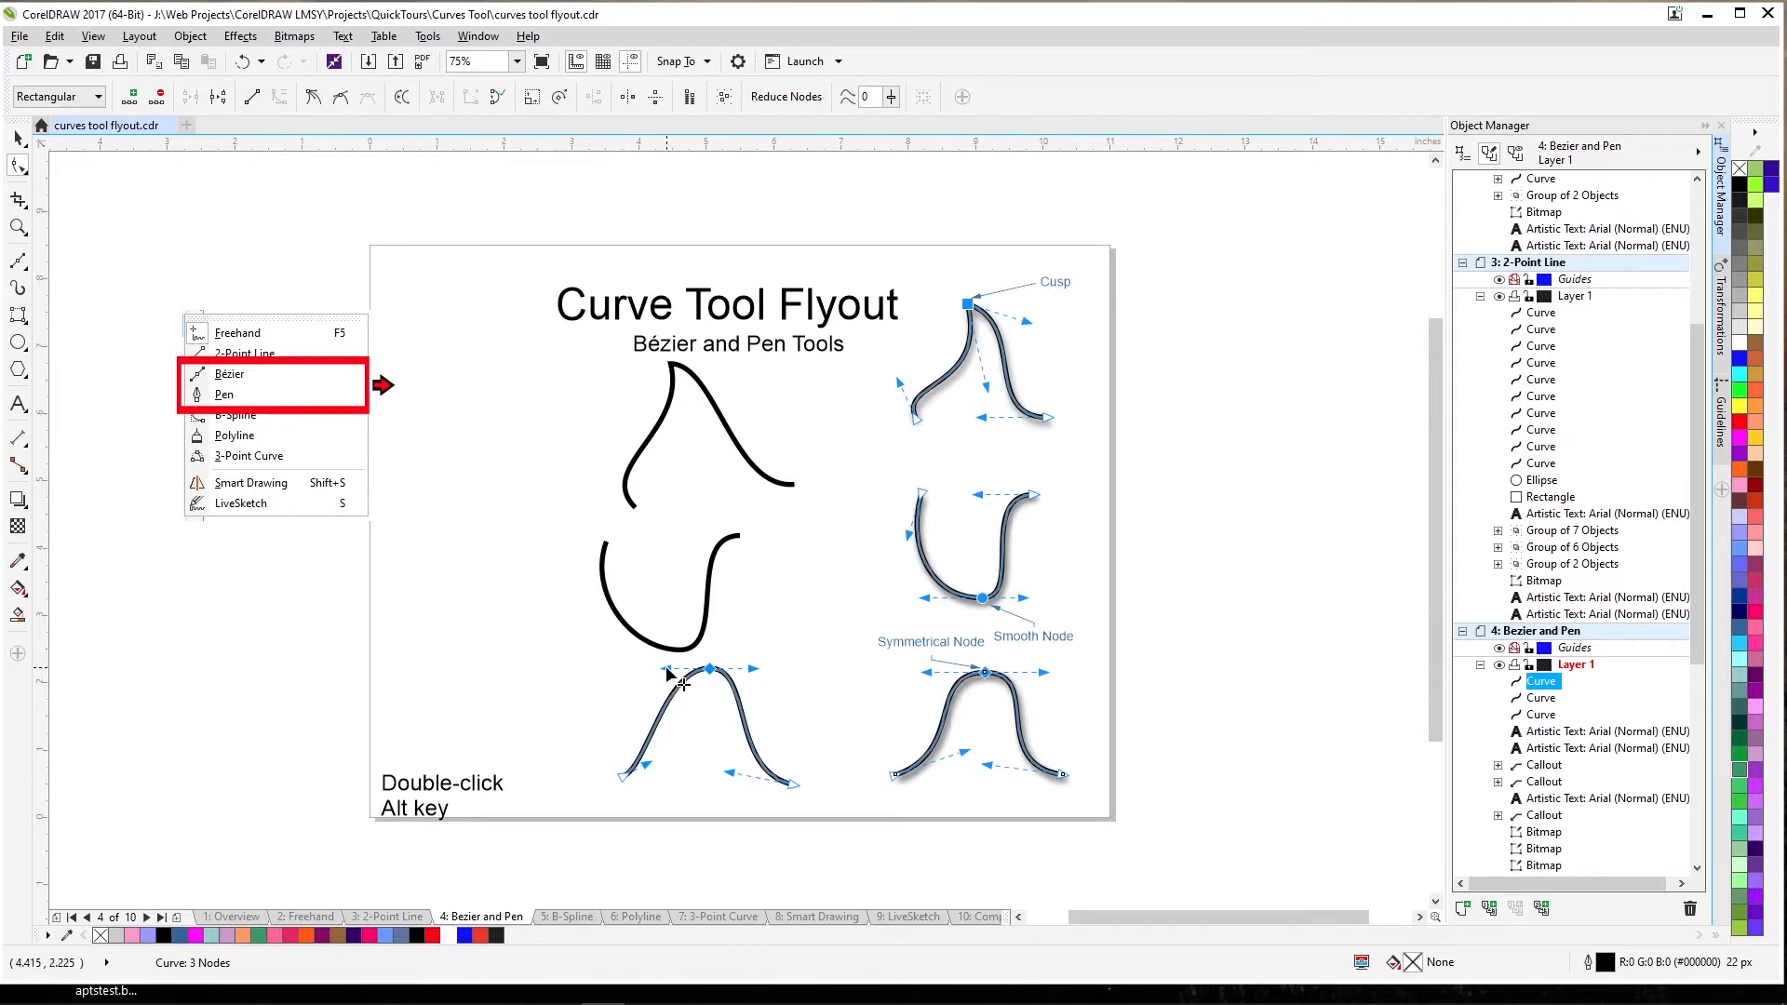
drag(667, 674, 637, 669)
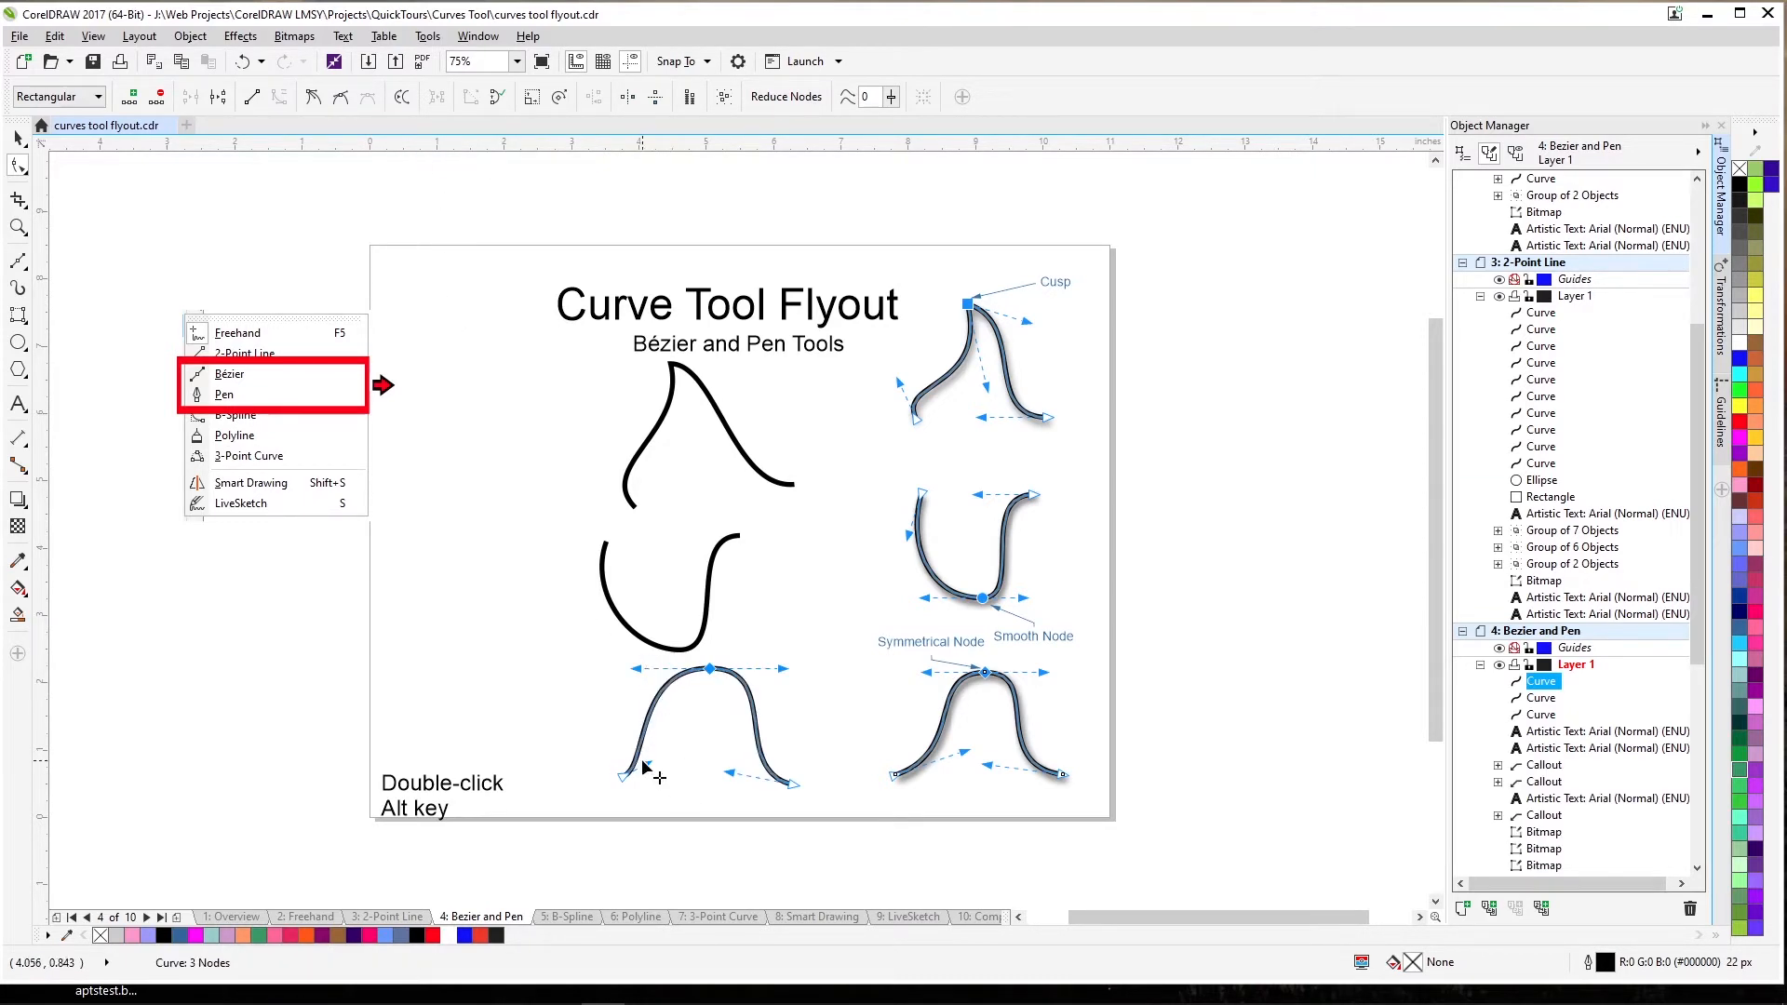
drag(645, 767, 720, 785)
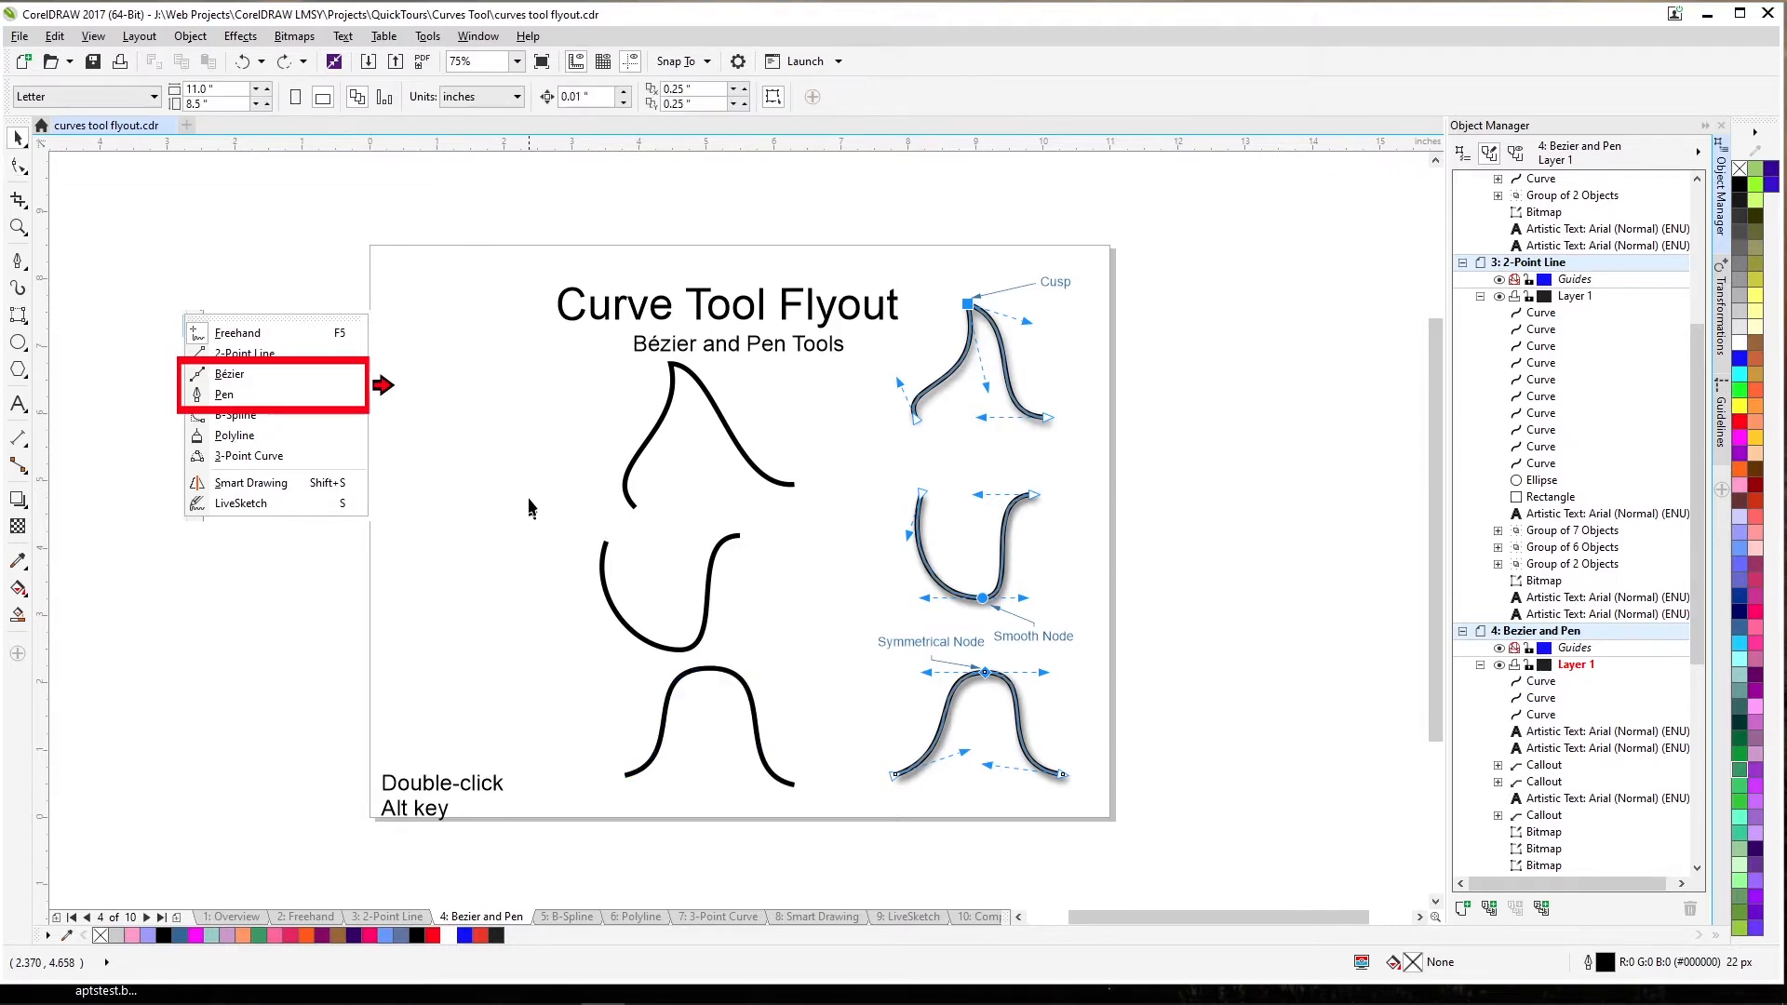
Delete the three practice curves and draw a new two-node Bézier curve.
drag(517, 360, 862, 800)
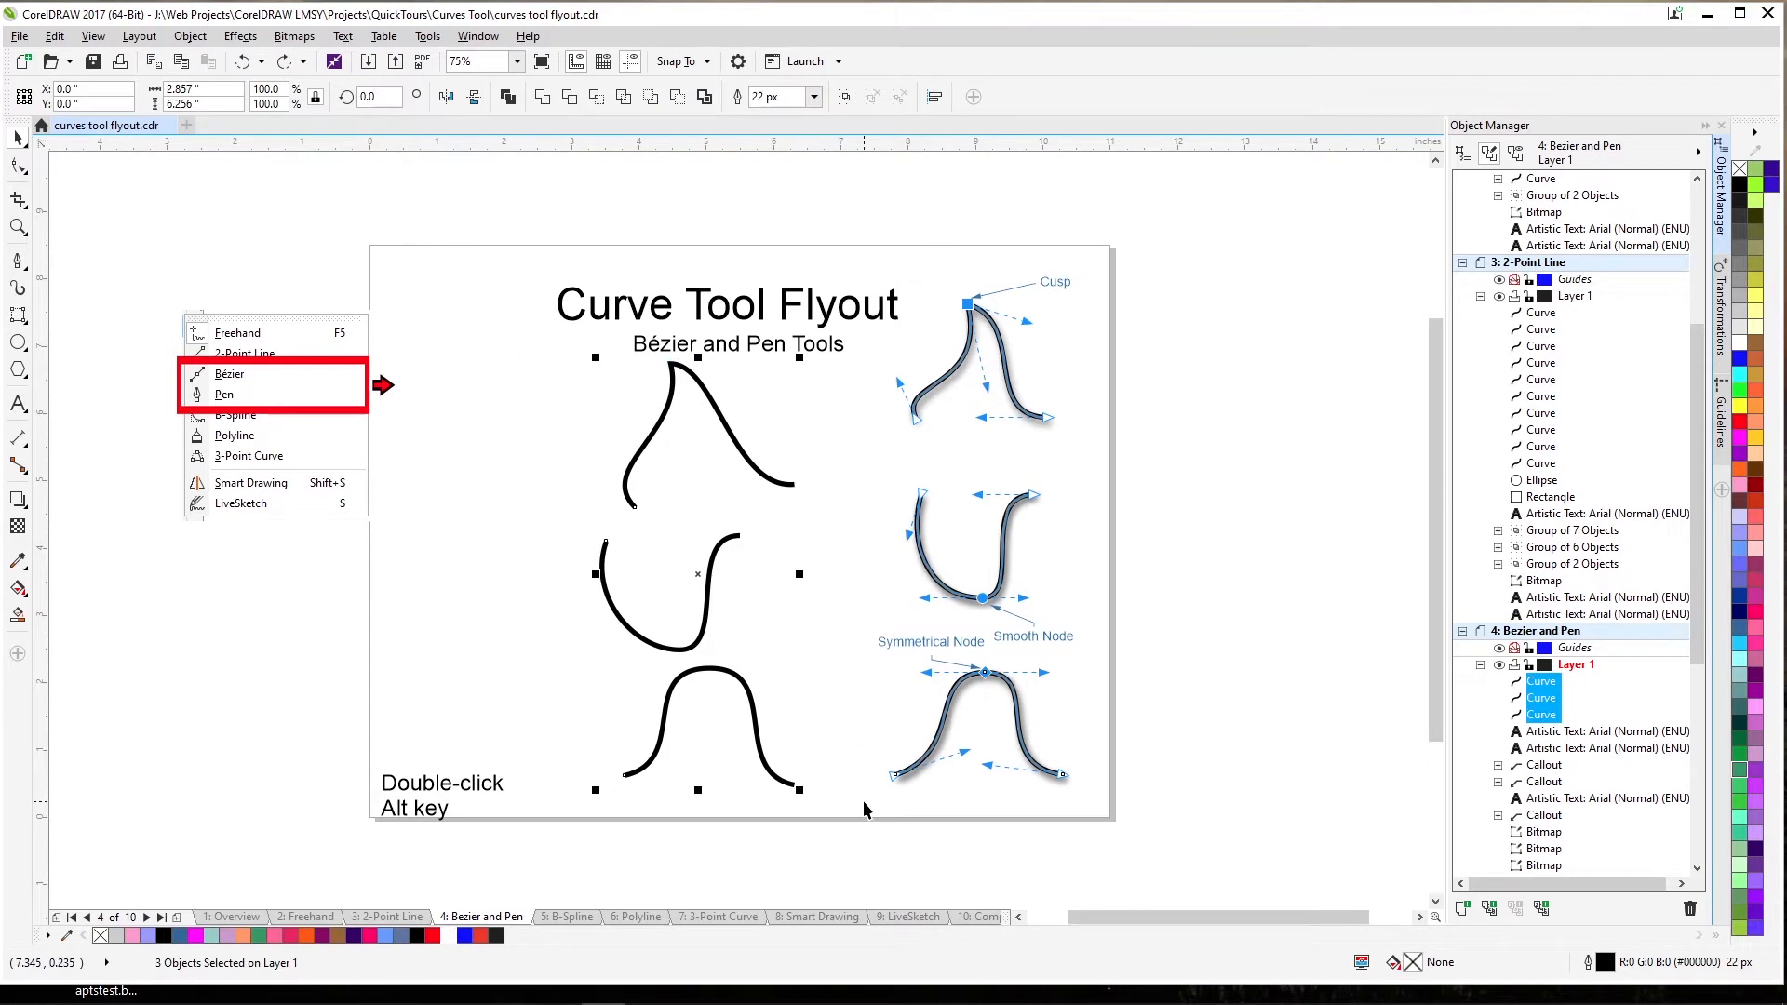
key(Delete)
key(space)
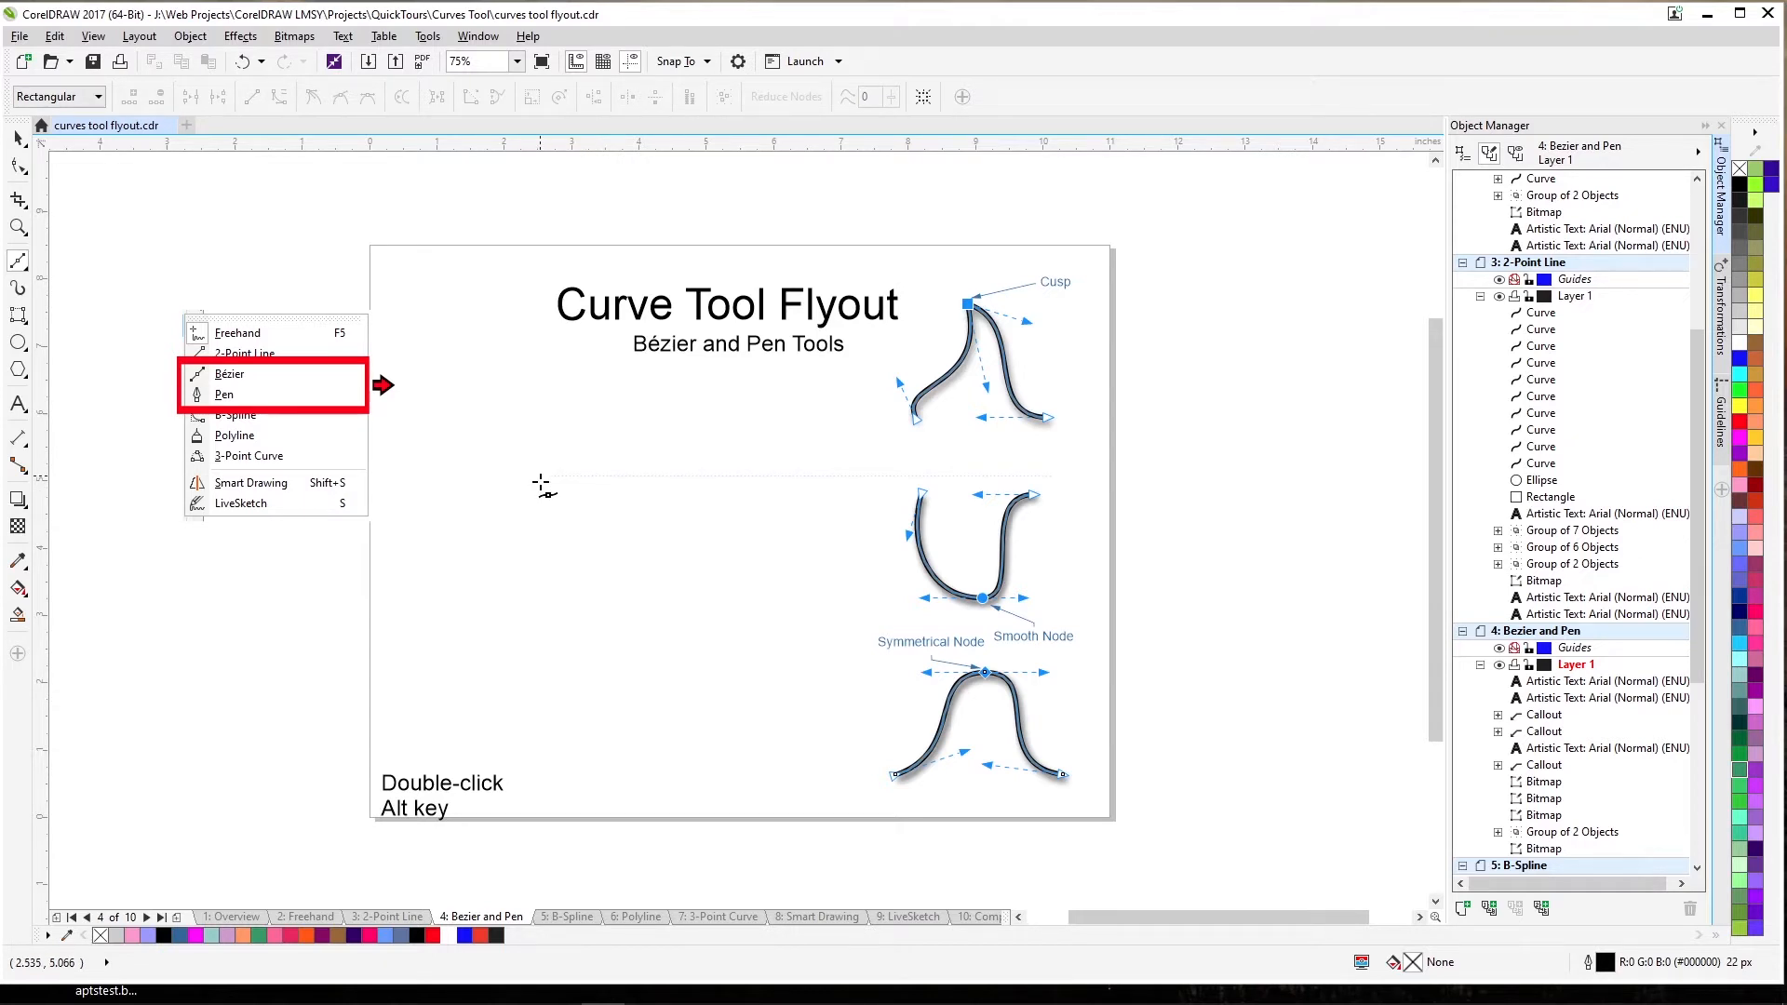
drag(512, 486, 526, 460)
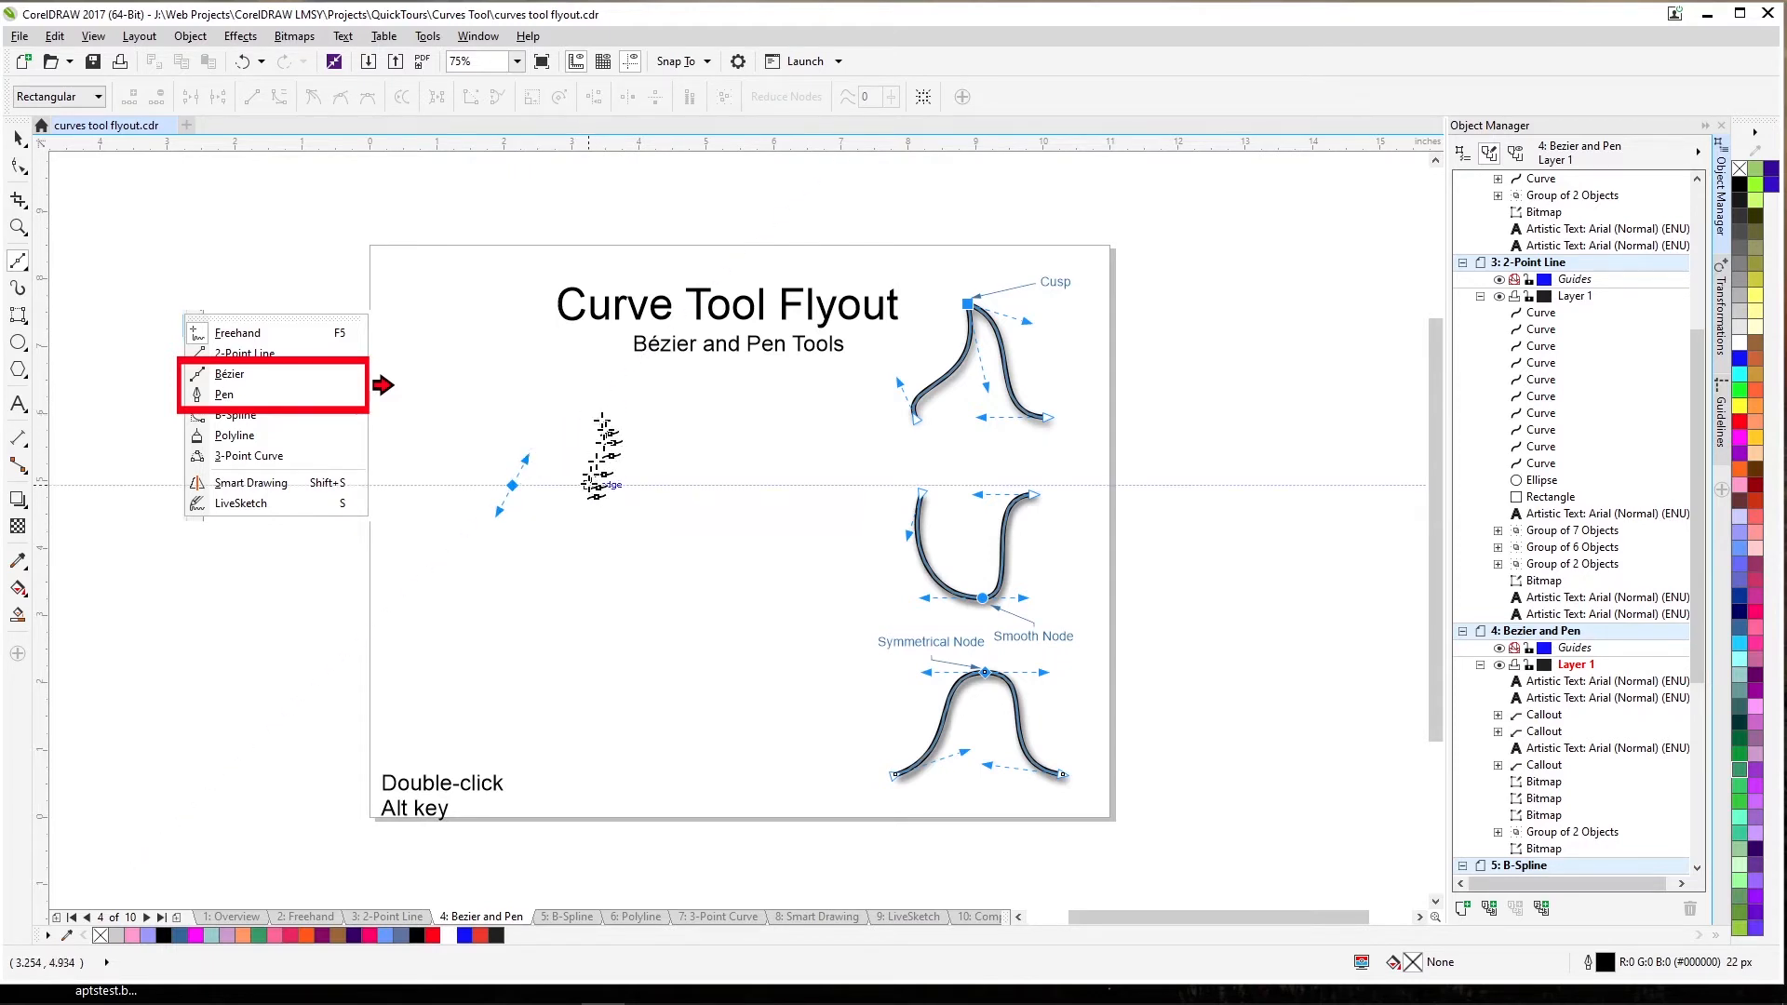
drag(590, 399, 627, 465)
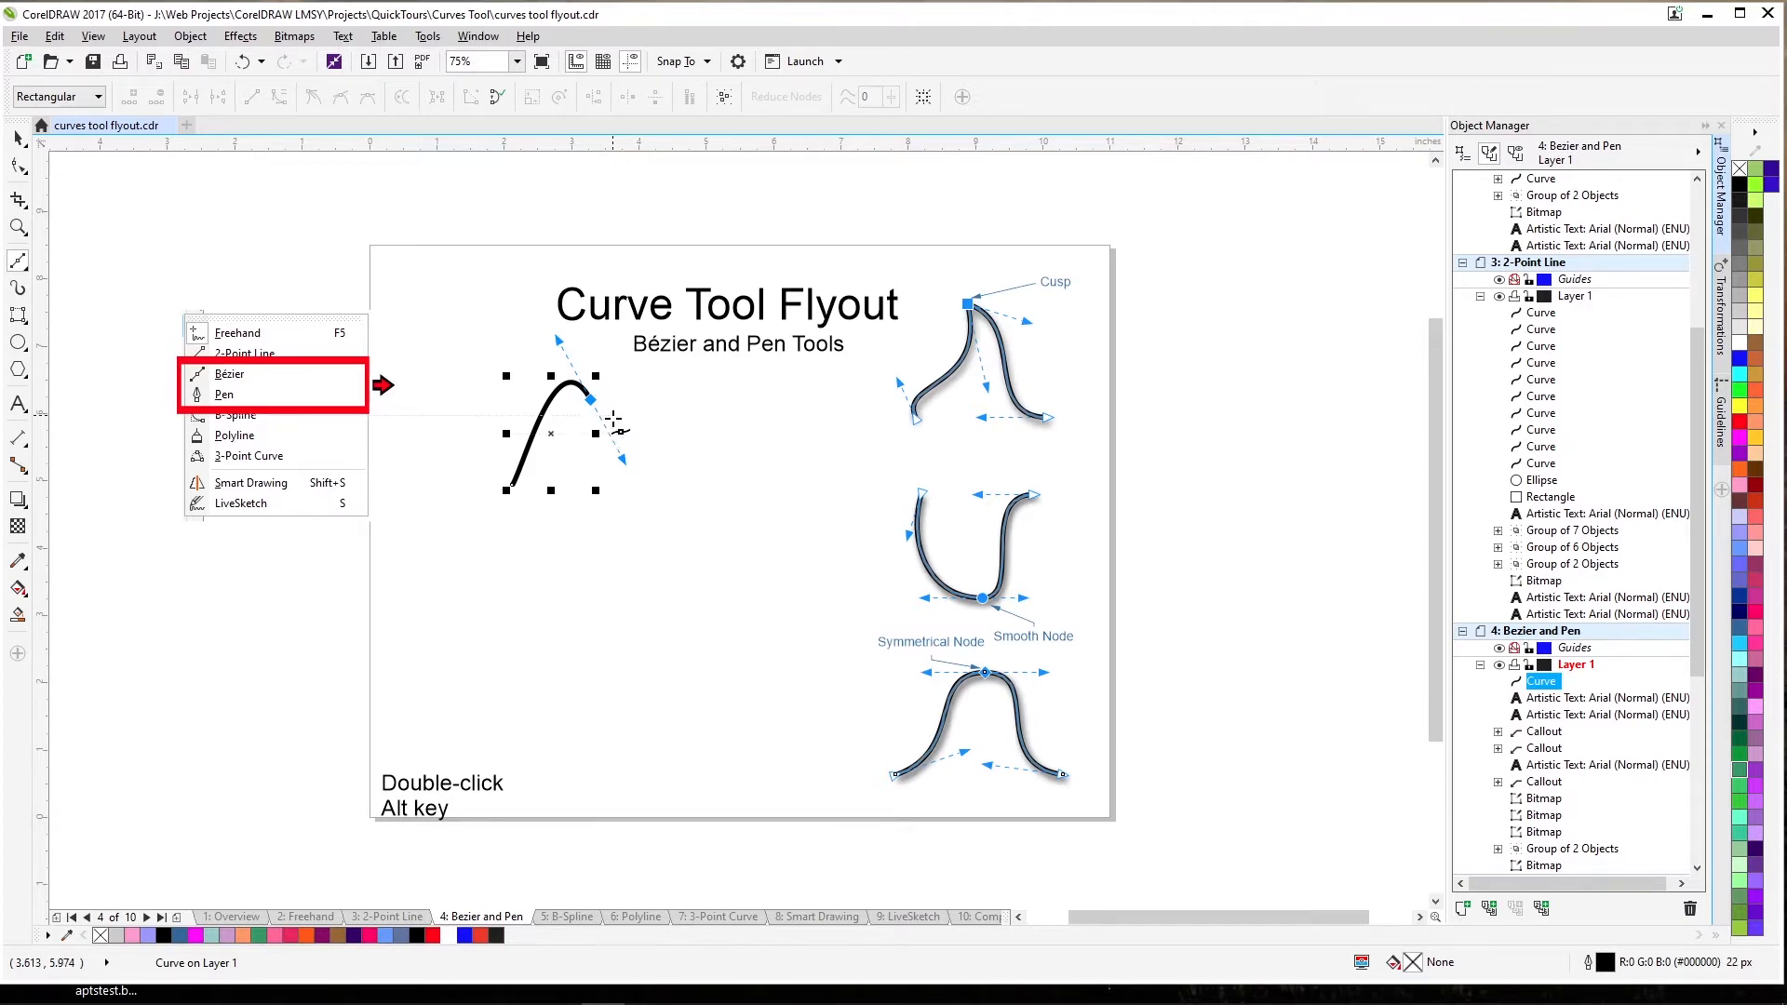
key(space)
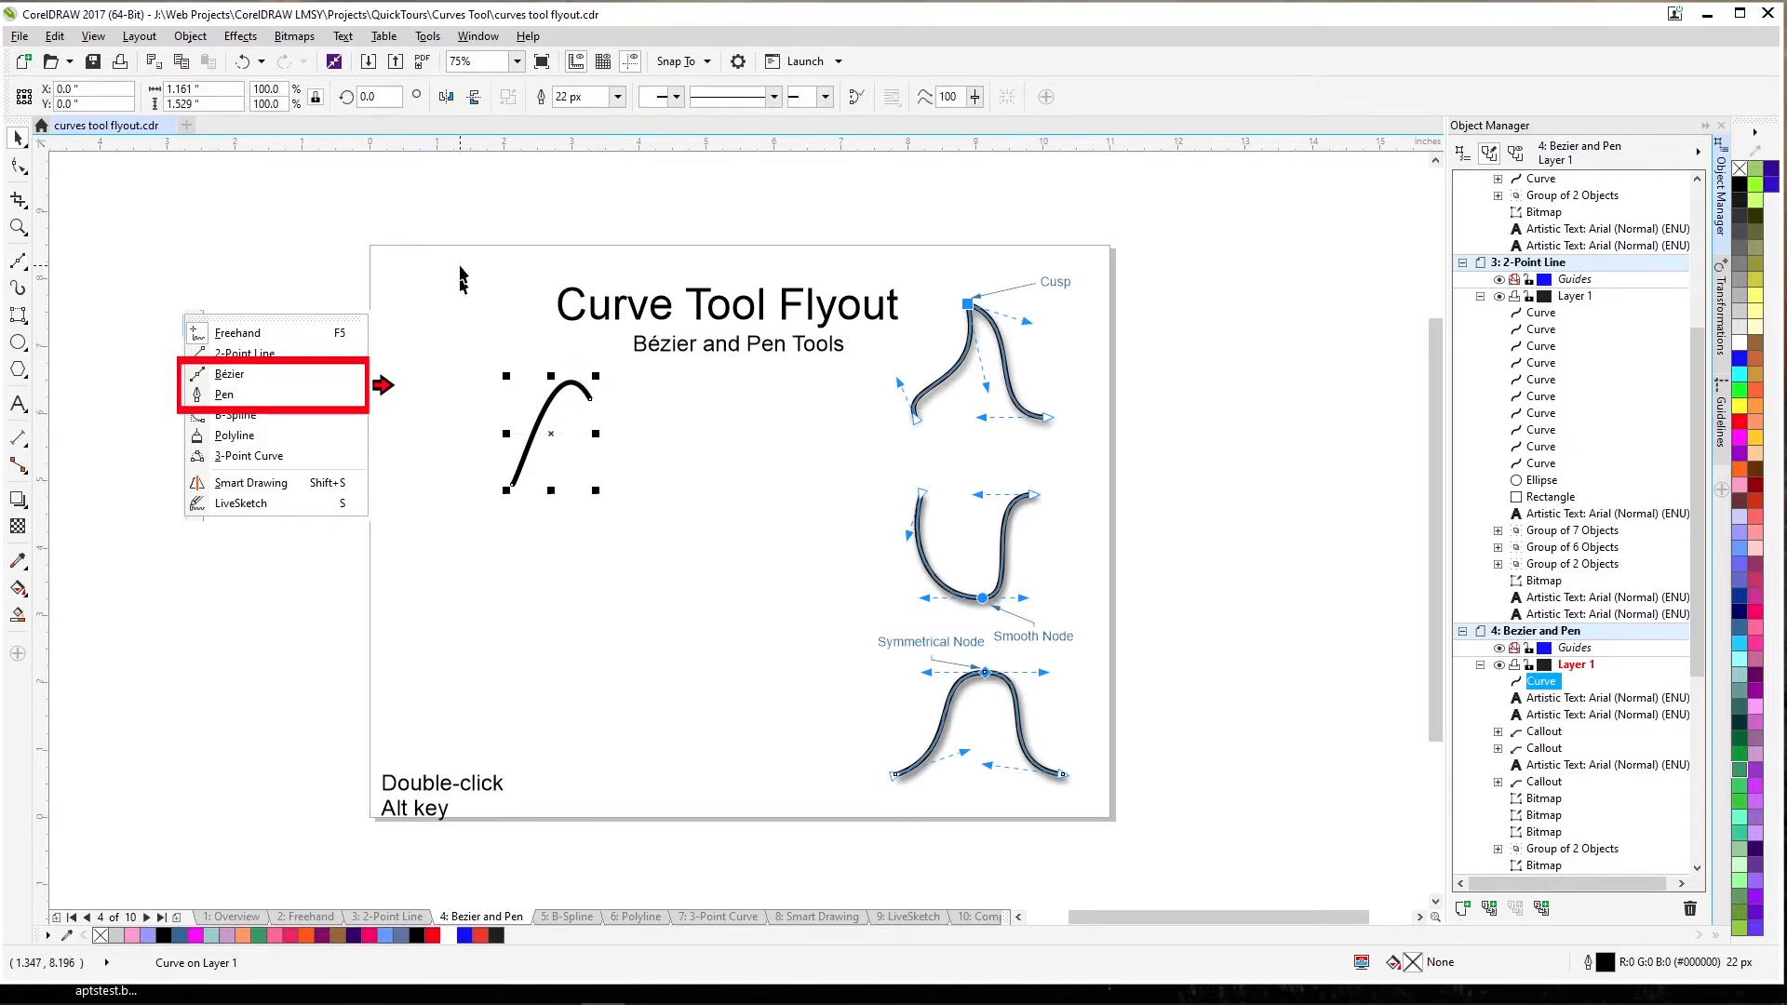
Extend the curve from its end with two more bends into a longer wave.
click(19, 262)
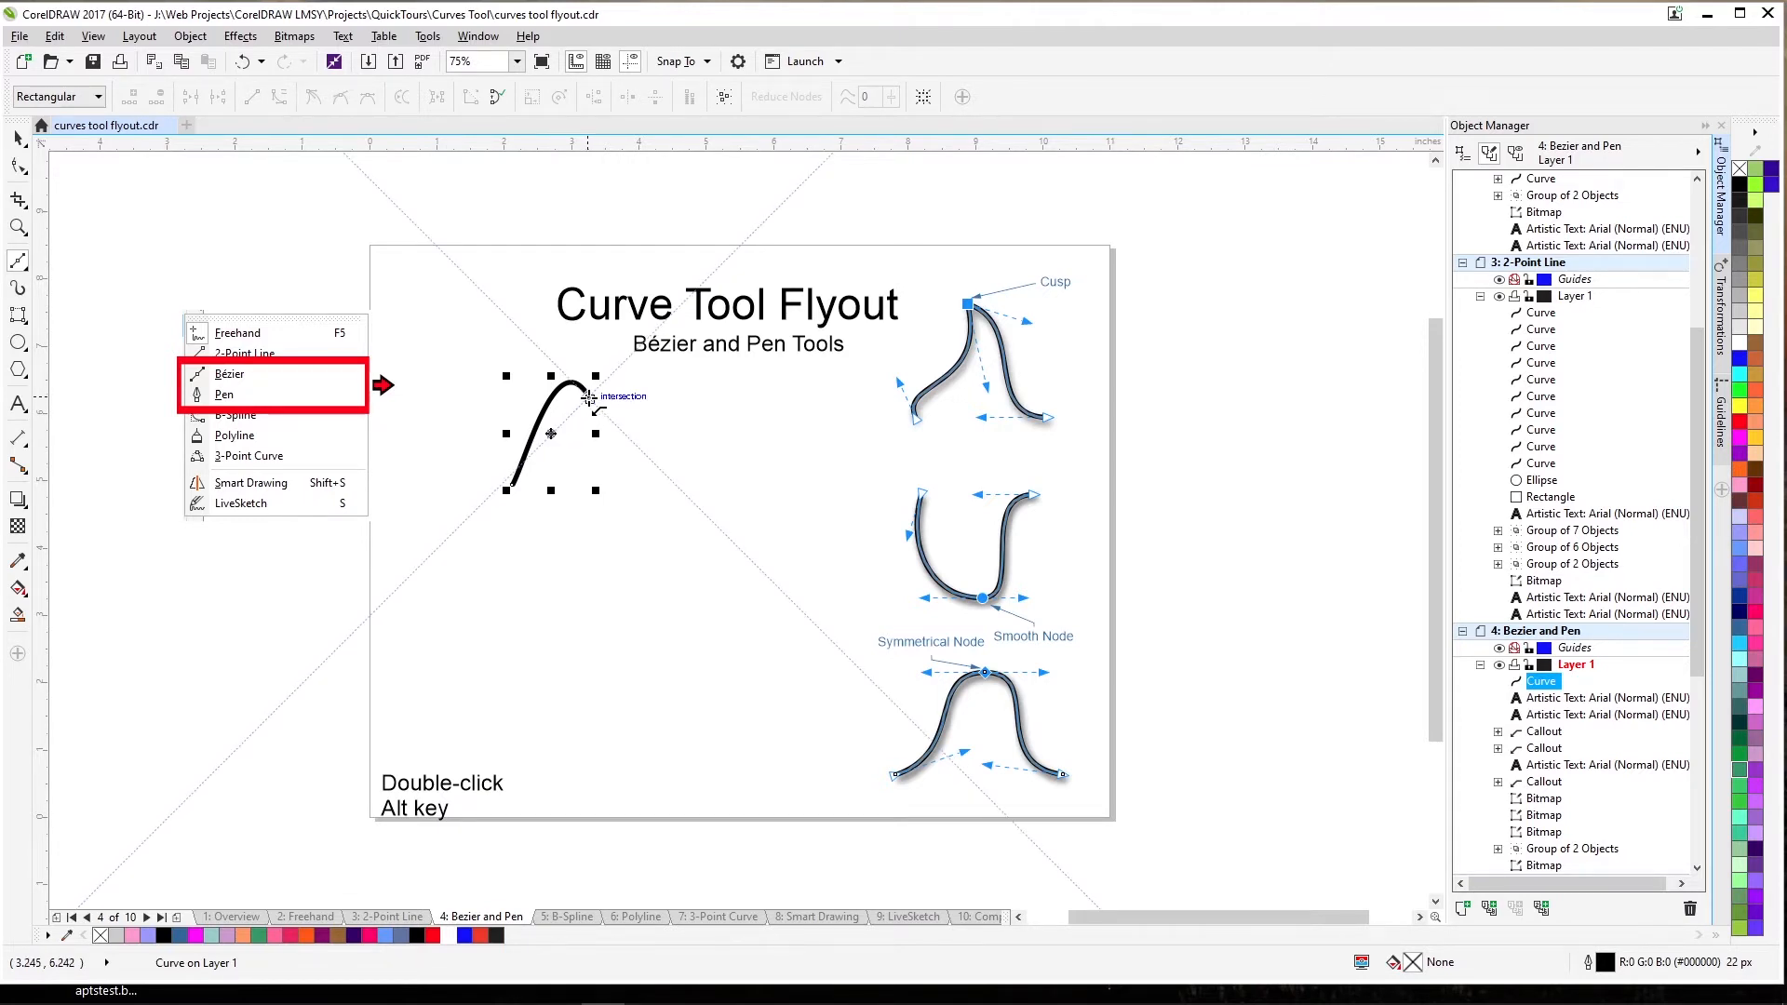
drag(589, 399, 623, 458)
drag(711, 410, 729, 452)
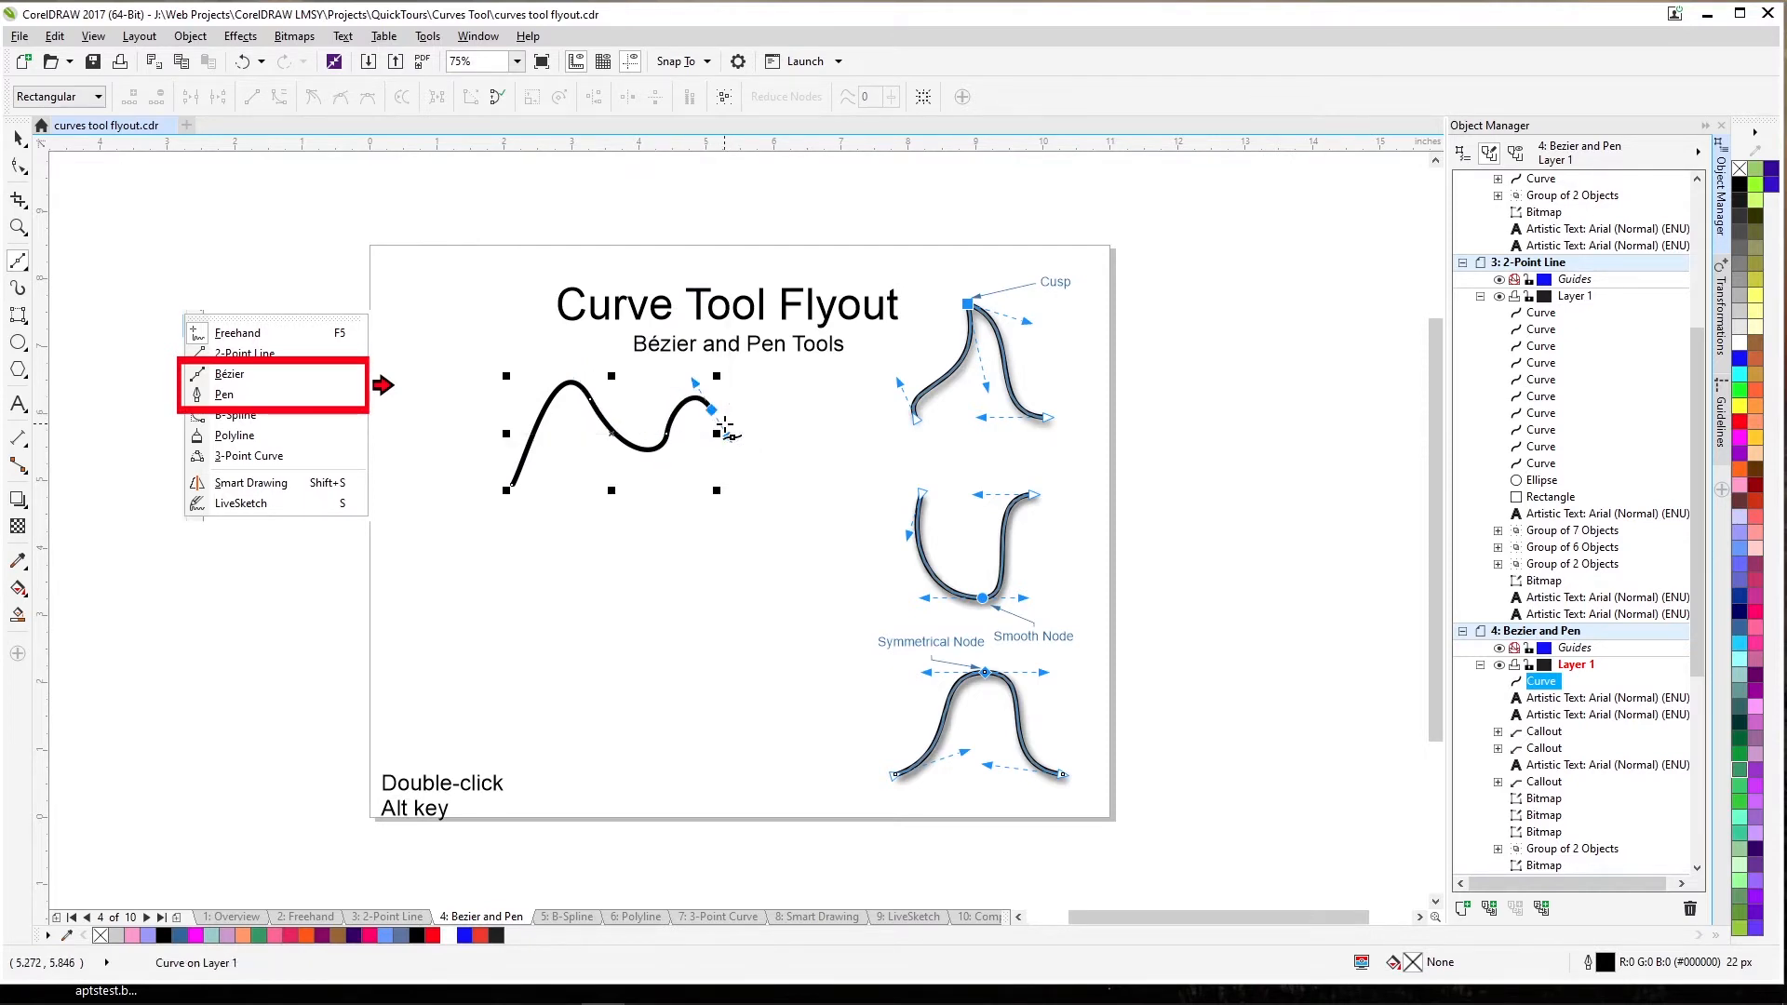
key(space)
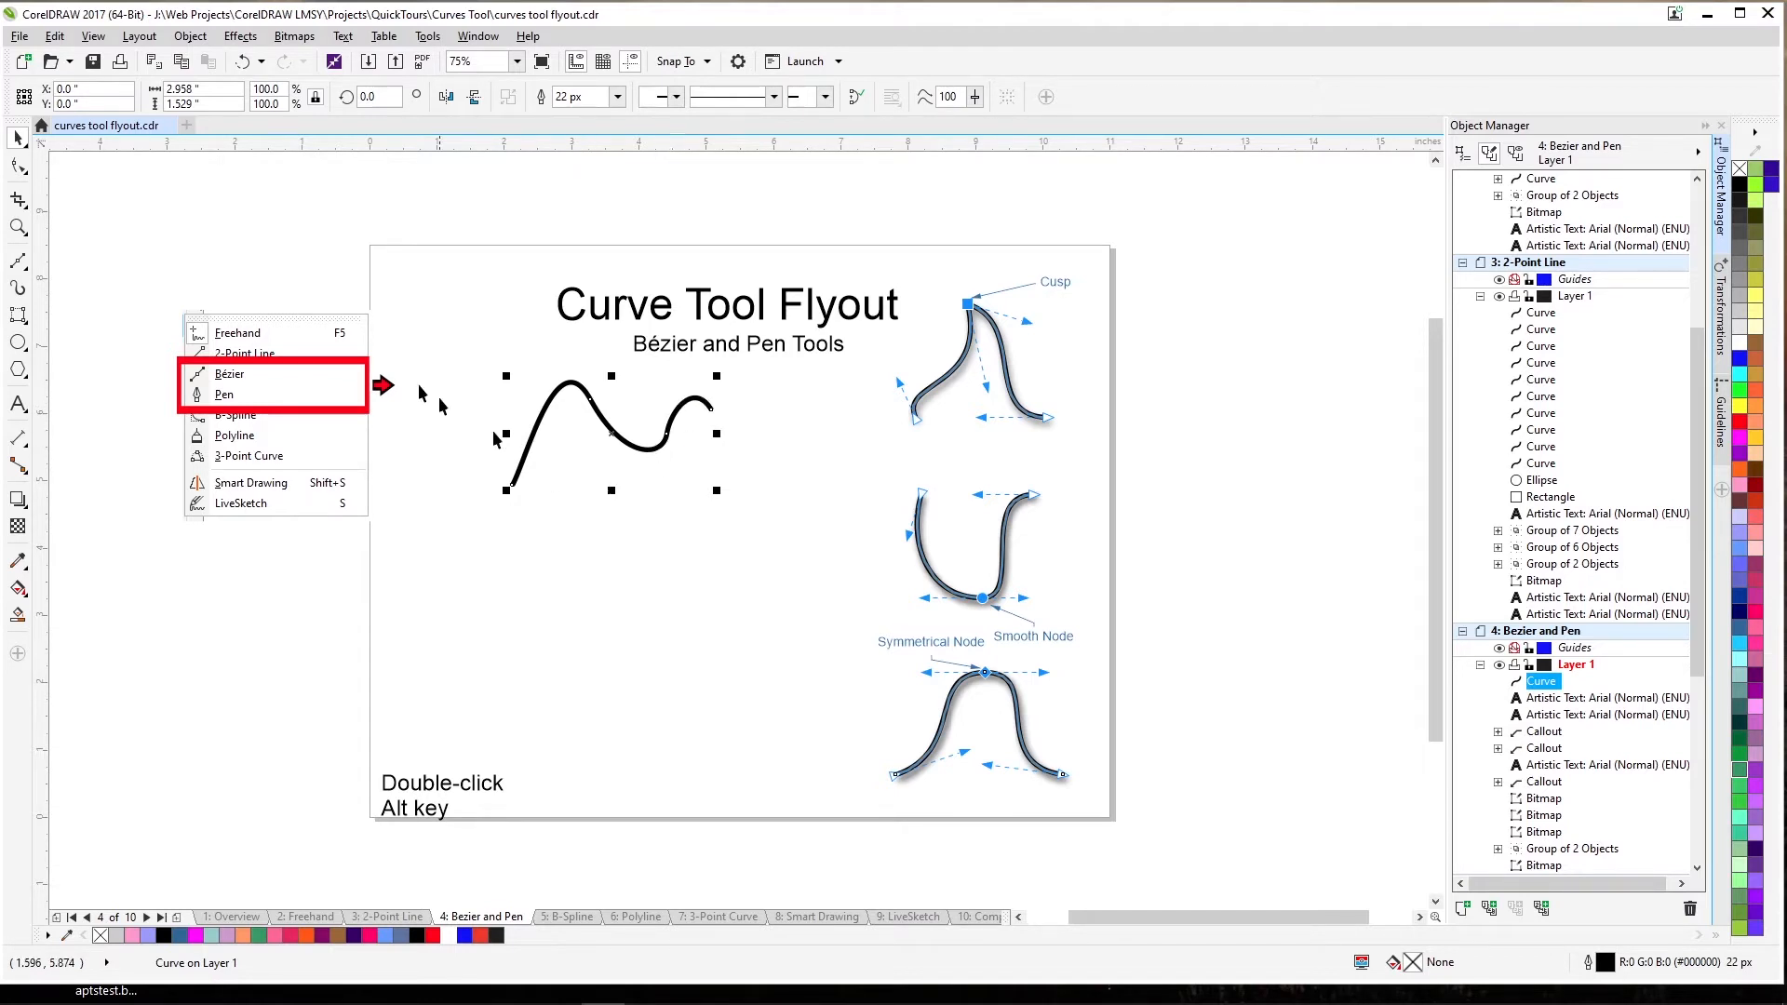
Draw a second, smaller wavy Bézier curve below the first one.
click(25, 269)
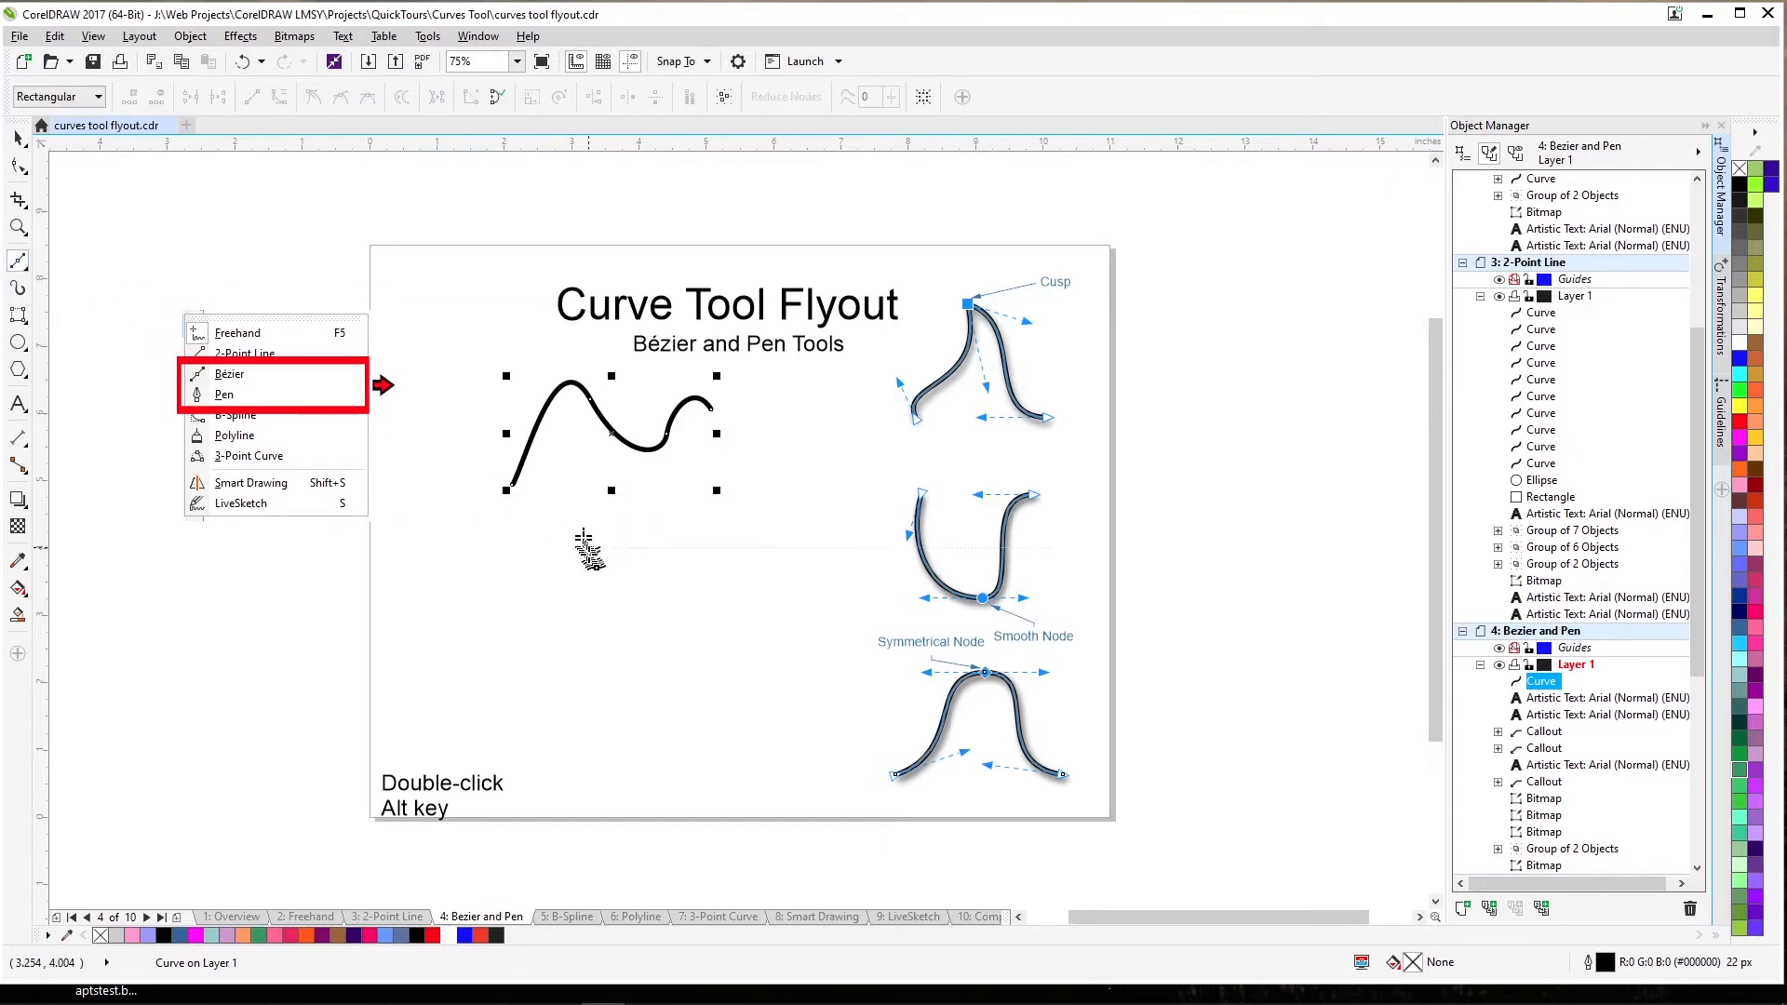
drag(588, 546, 618, 528)
drag(659, 523, 758, 507)
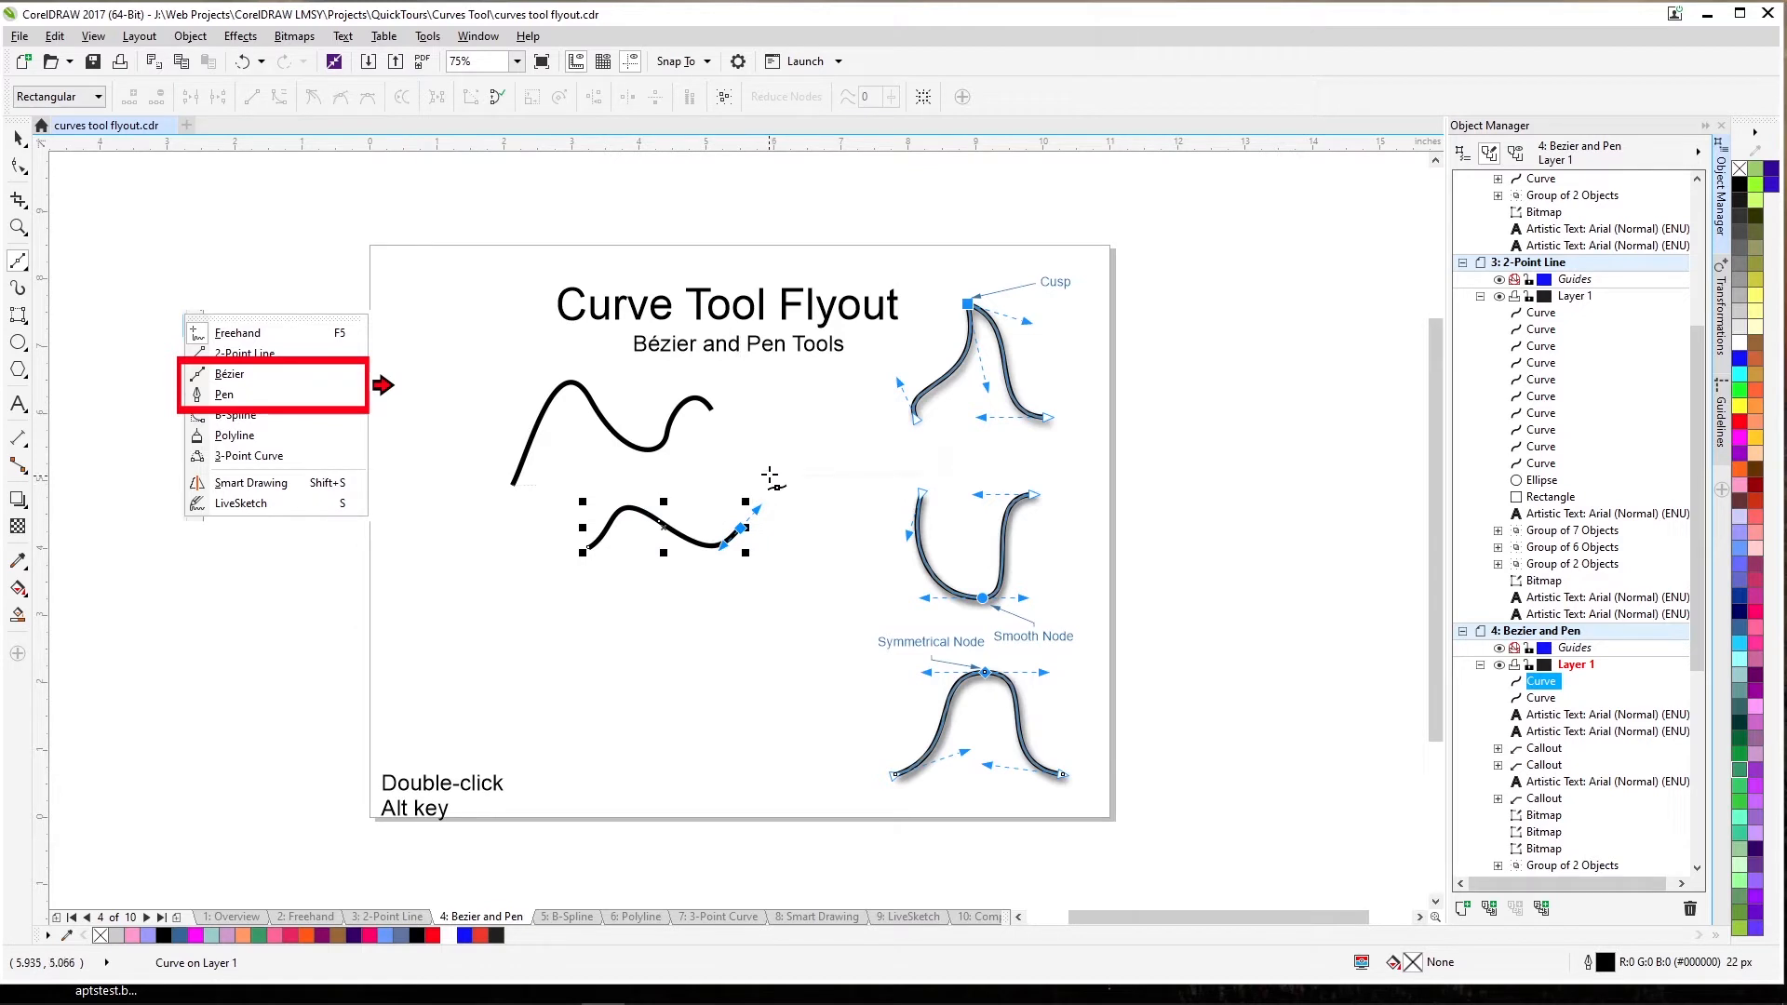
key(Escape)
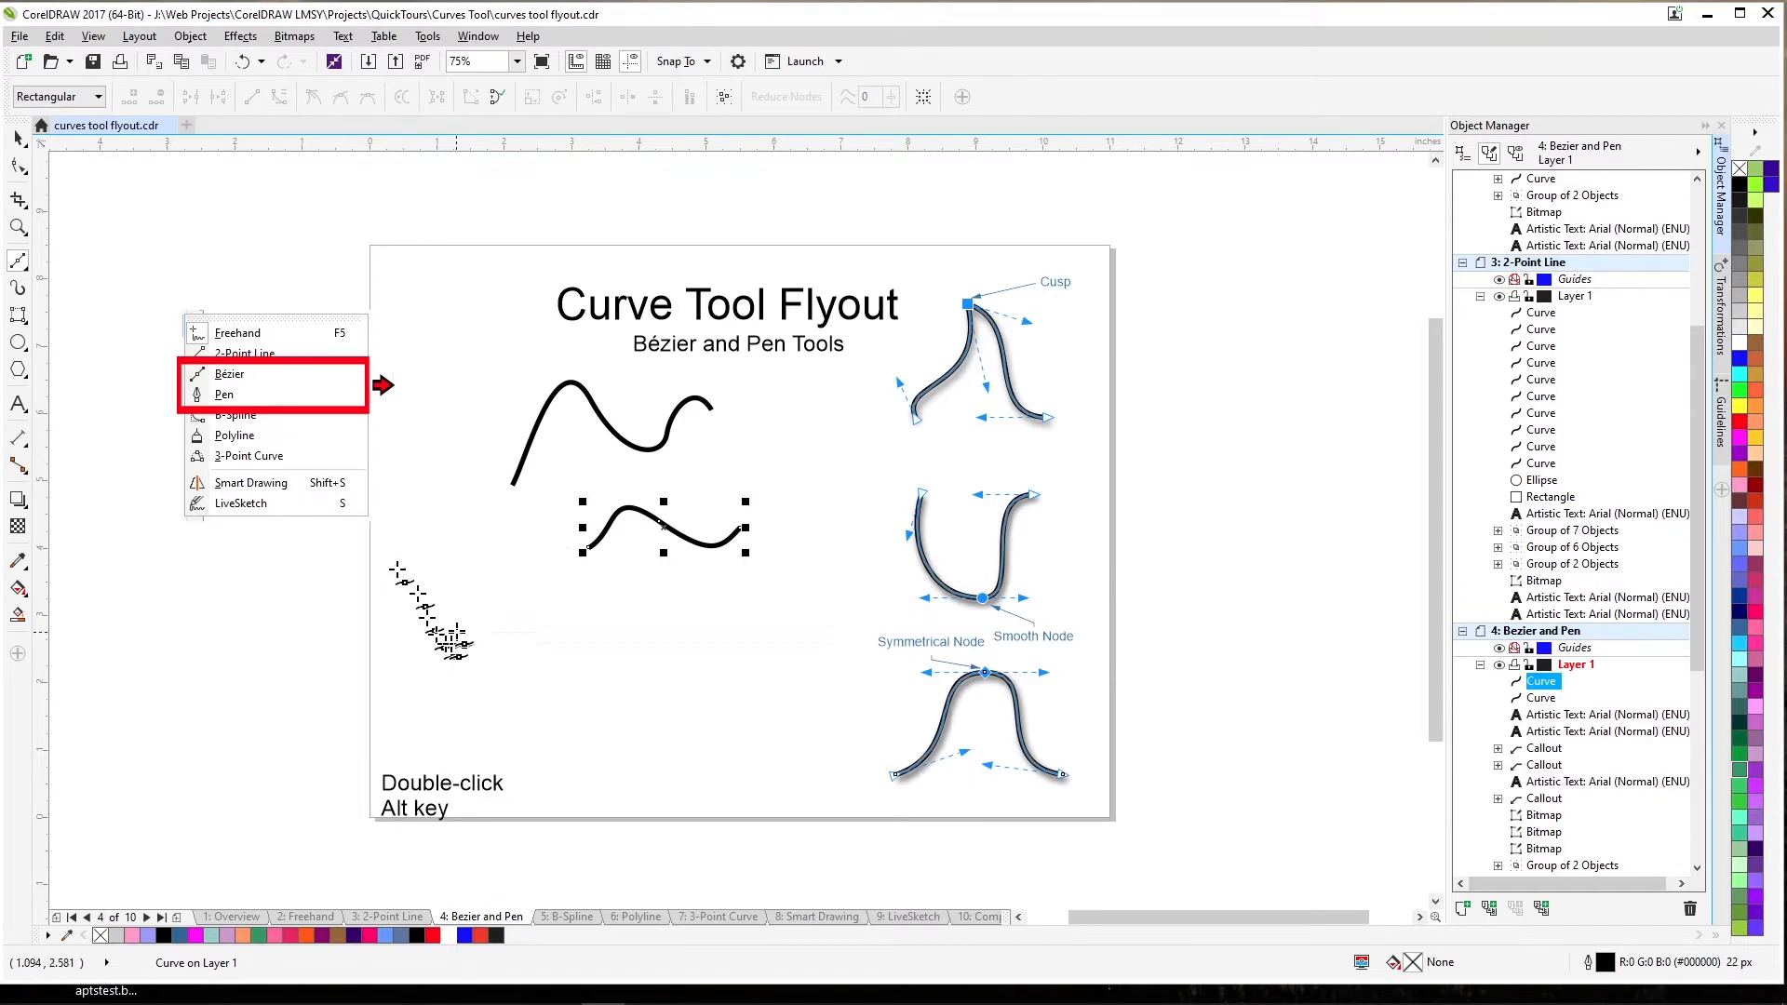
Draw a straight-segment zigzag line with Bézier corner nodes under the wavy curves.
click(480, 619)
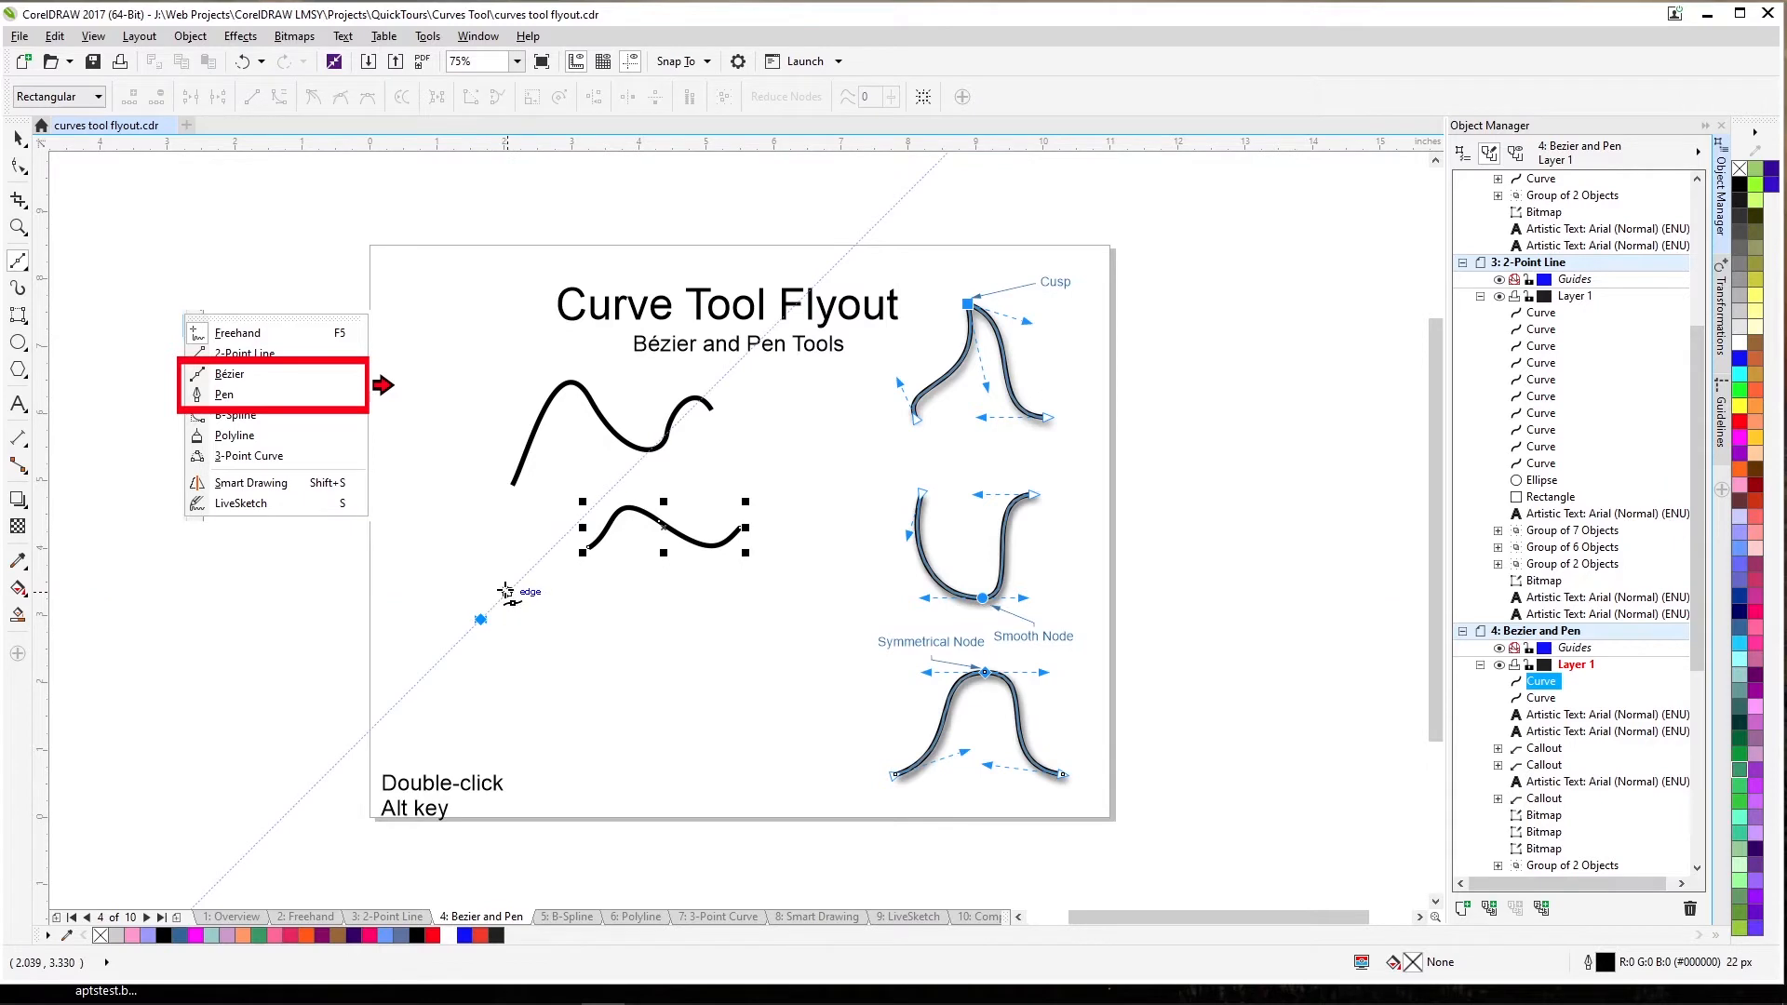
click(514, 584)
click(538, 608)
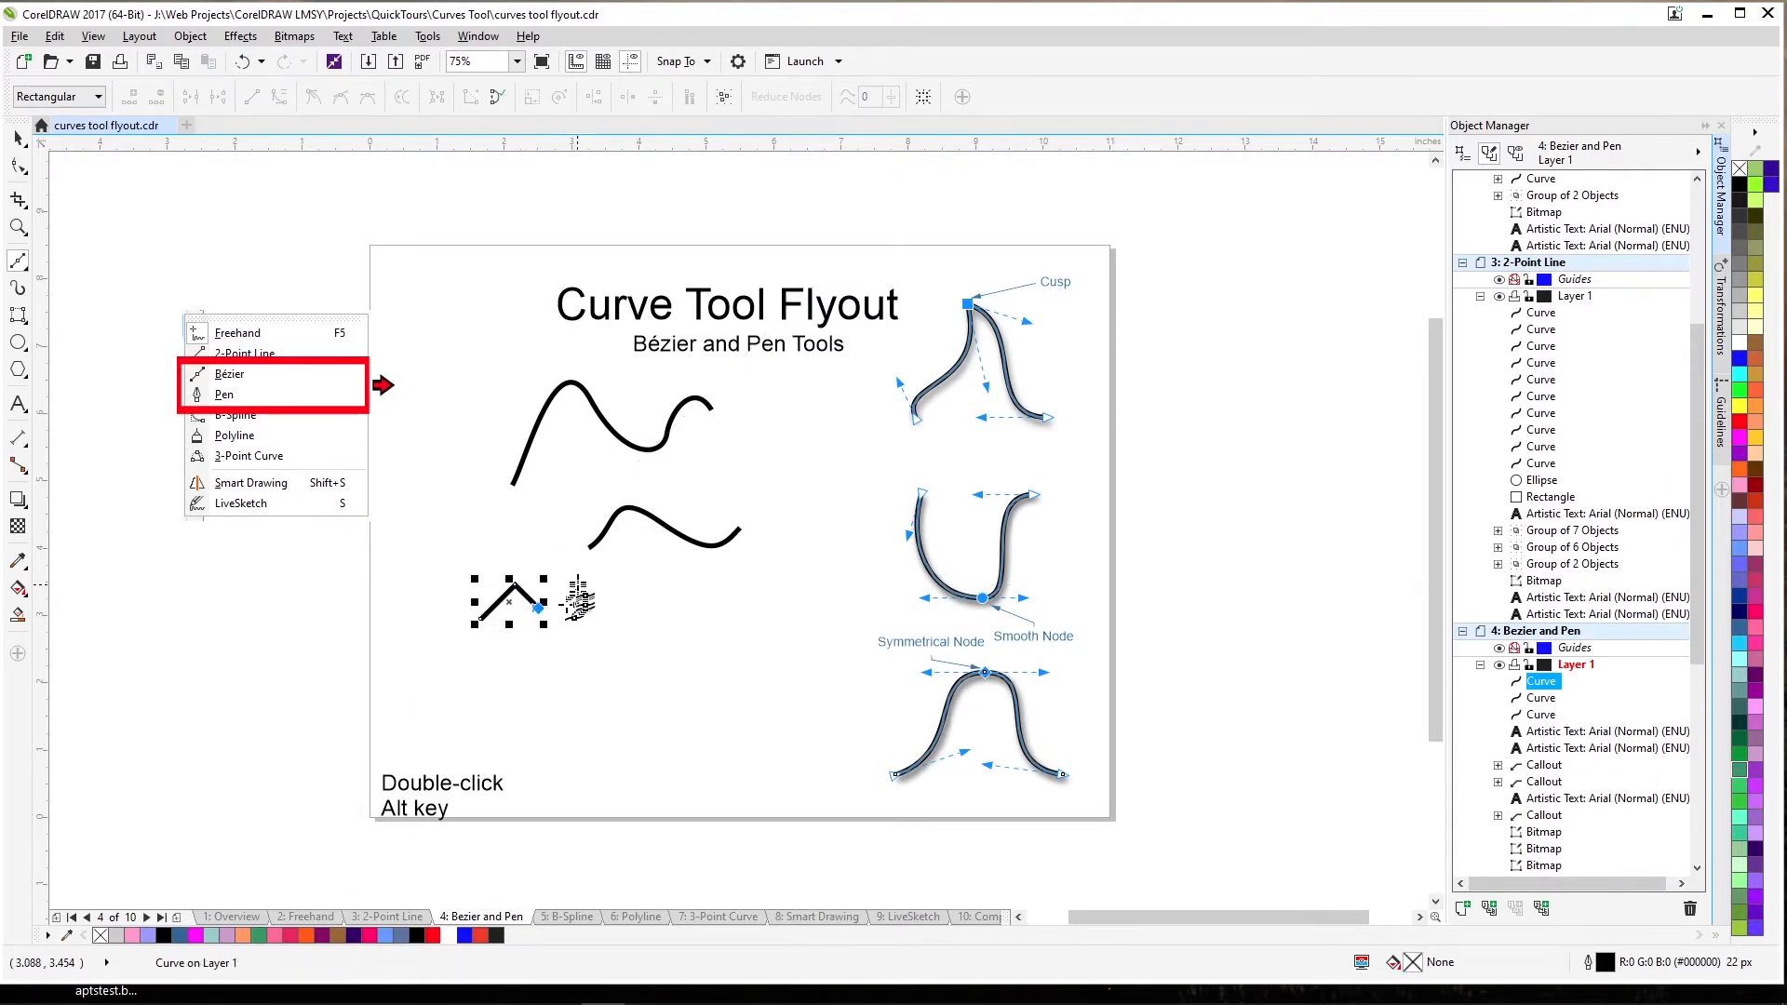
click(576, 585)
click(612, 615)
click(663, 565)
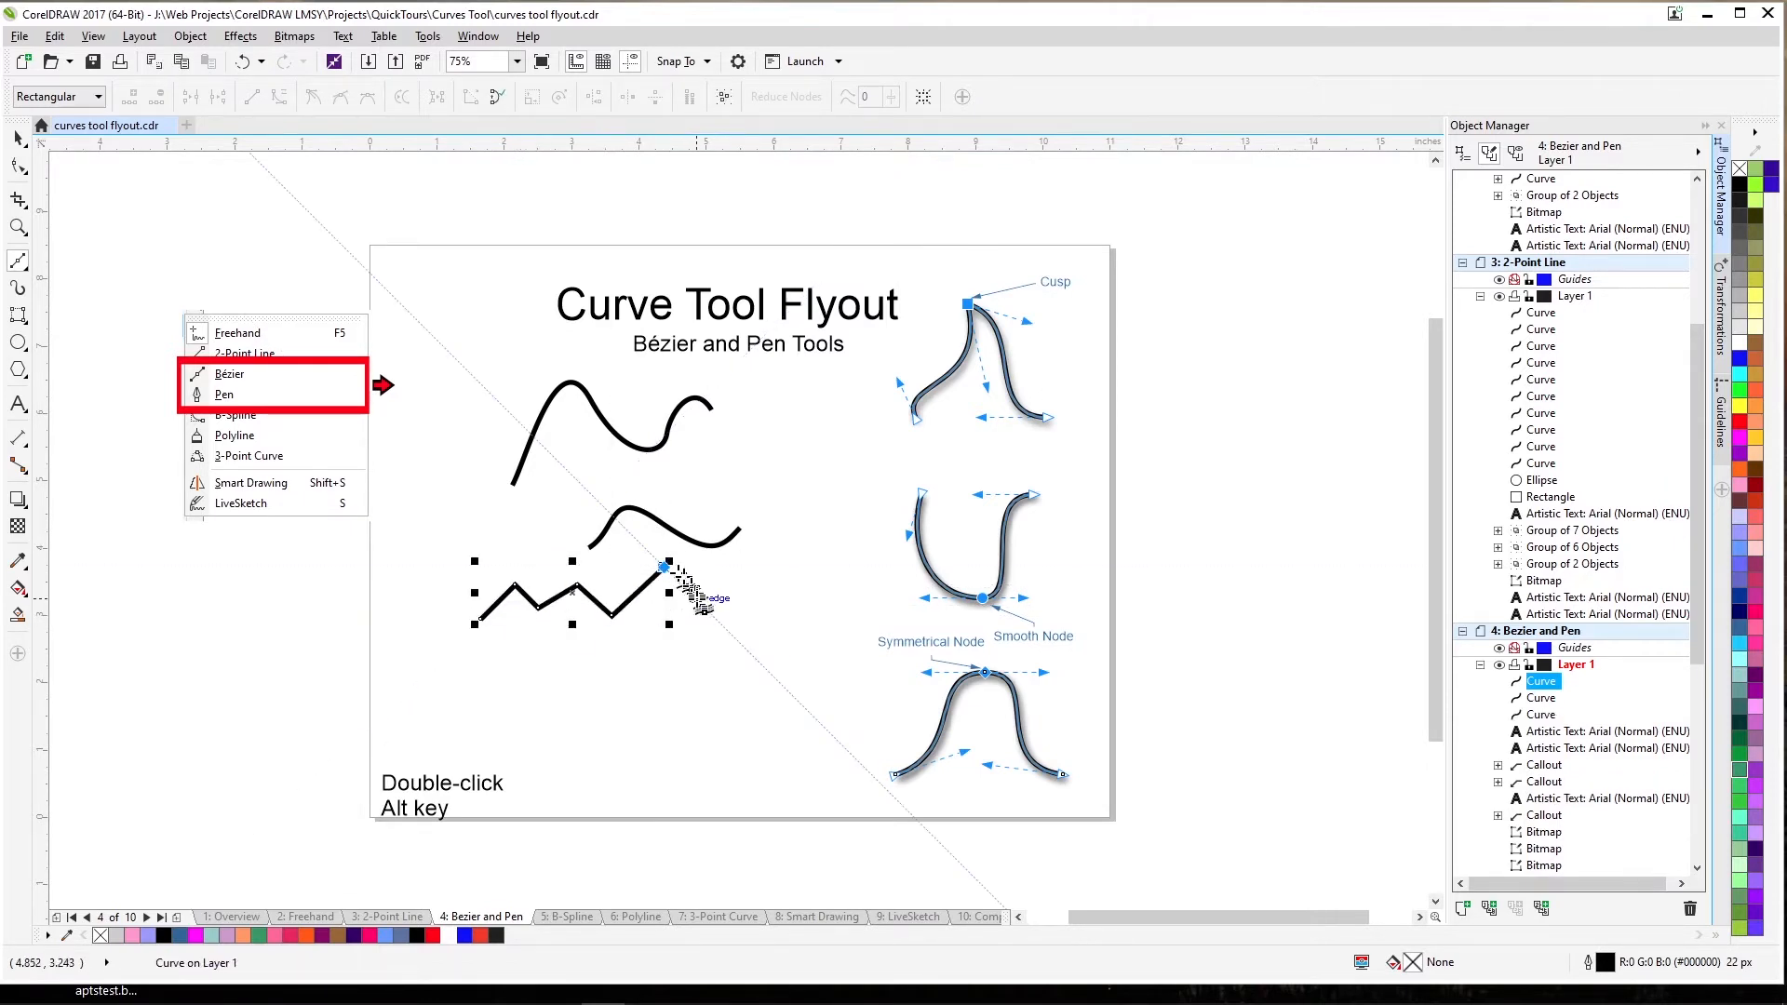
click(697, 601)
click(742, 566)
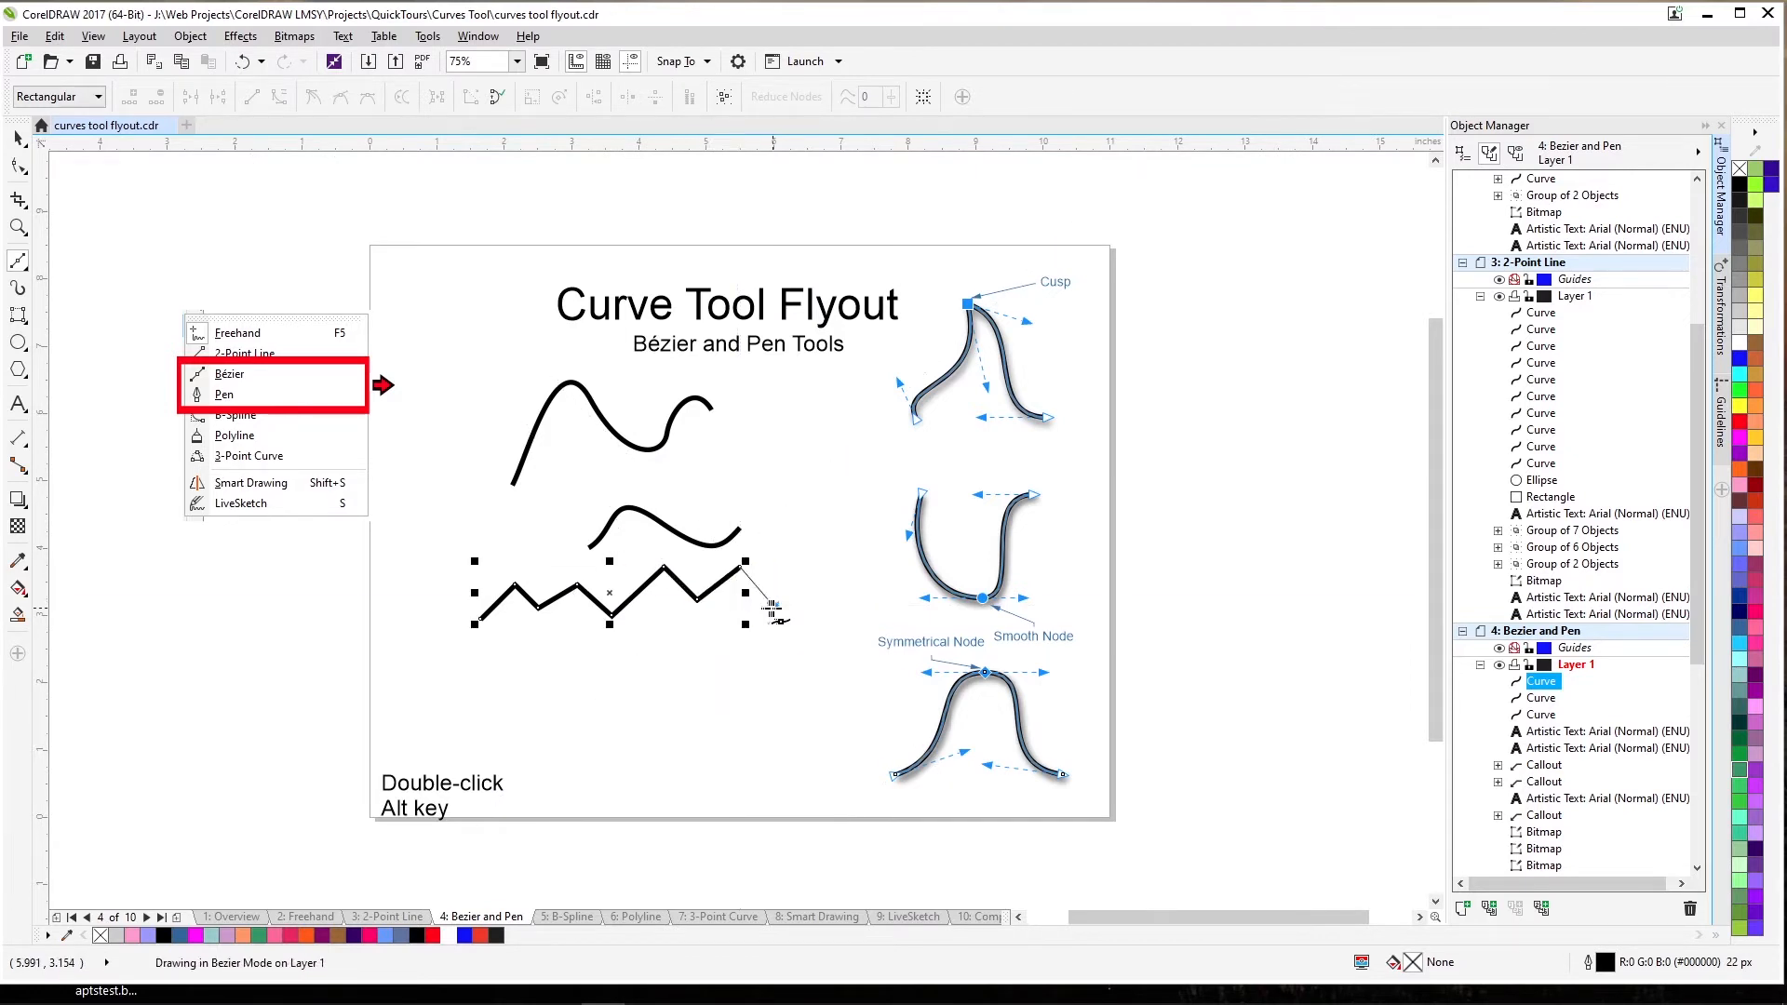
click(776, 606)
double_click(712, 627)
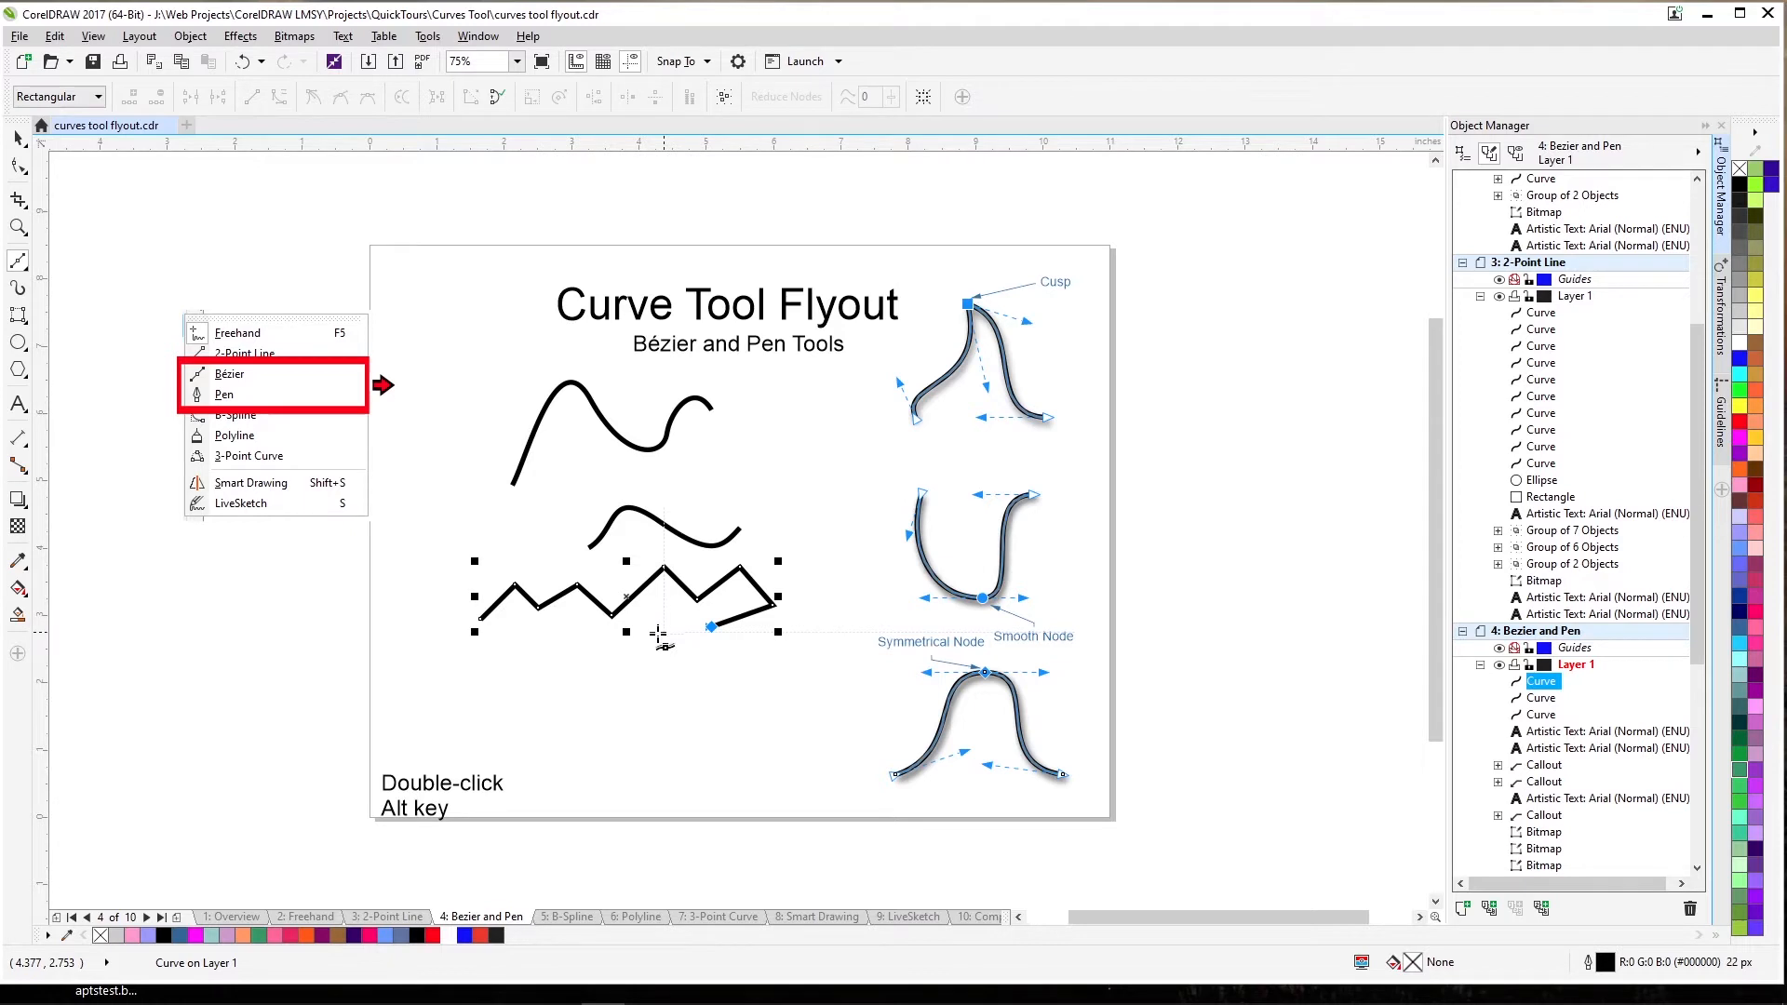
Continue leftward along the bottom with a curved segment followed by straight segments.
drag(646, 642, 604, 655)
click(577, 638)
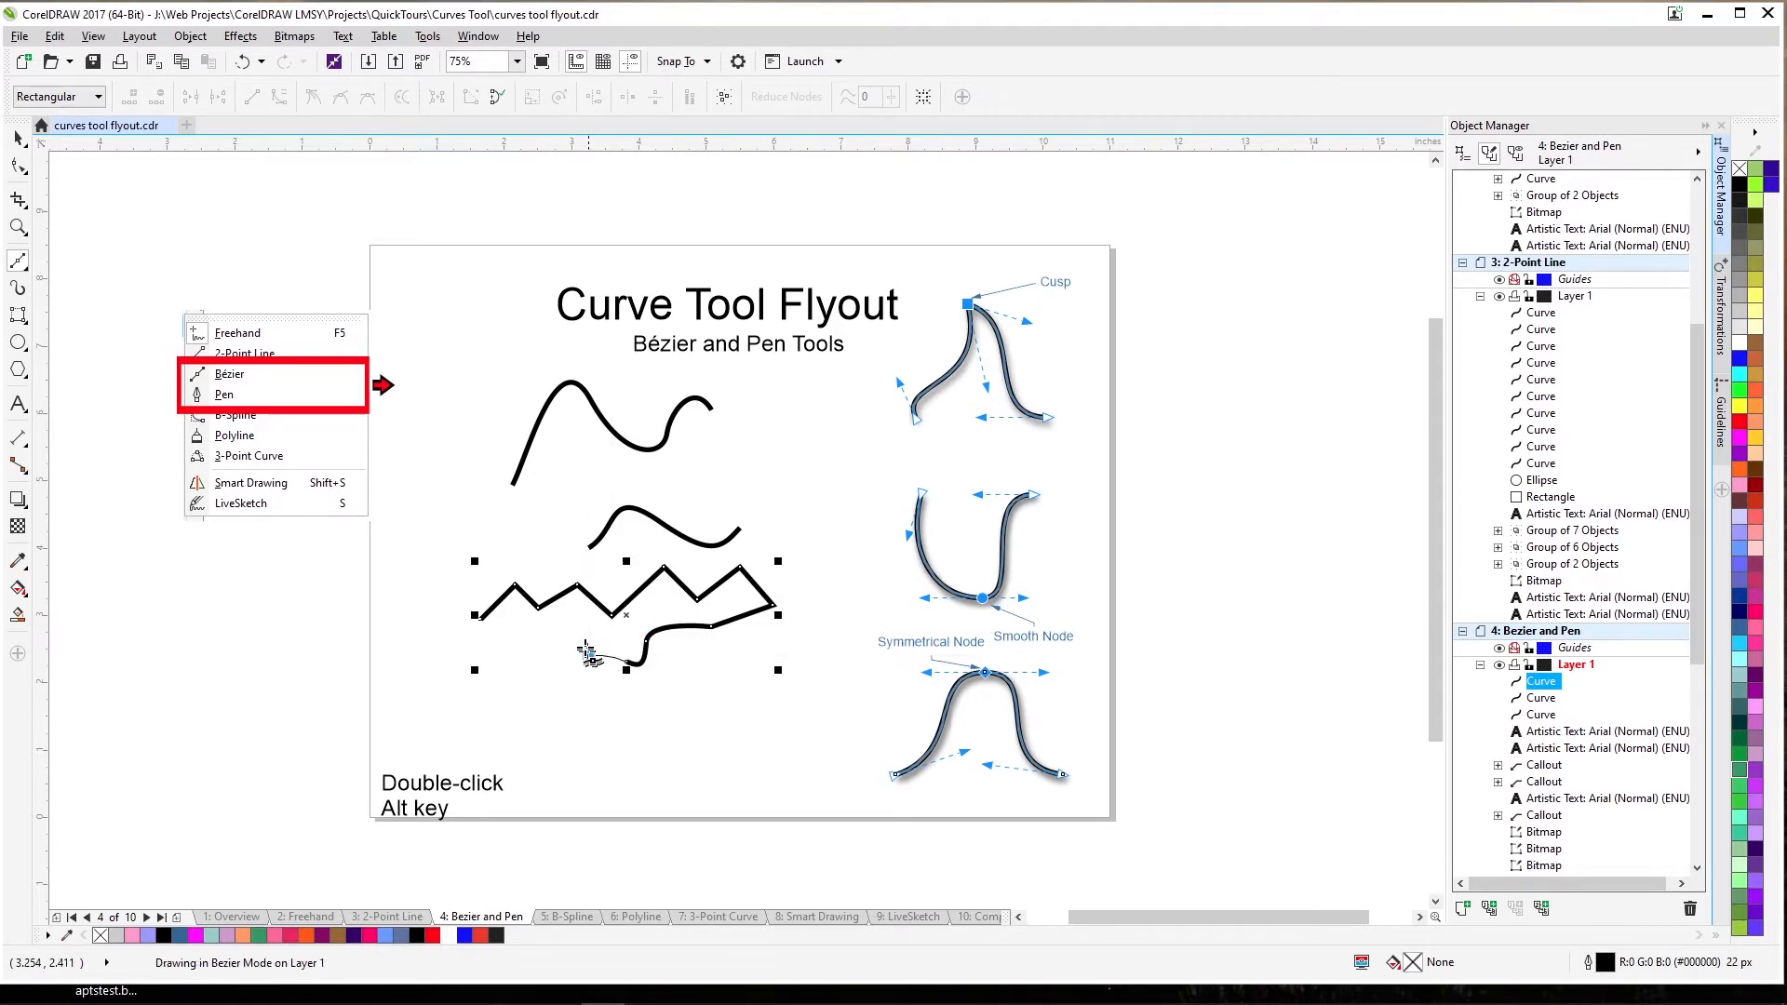
click(564, 638)
click(513, 657)
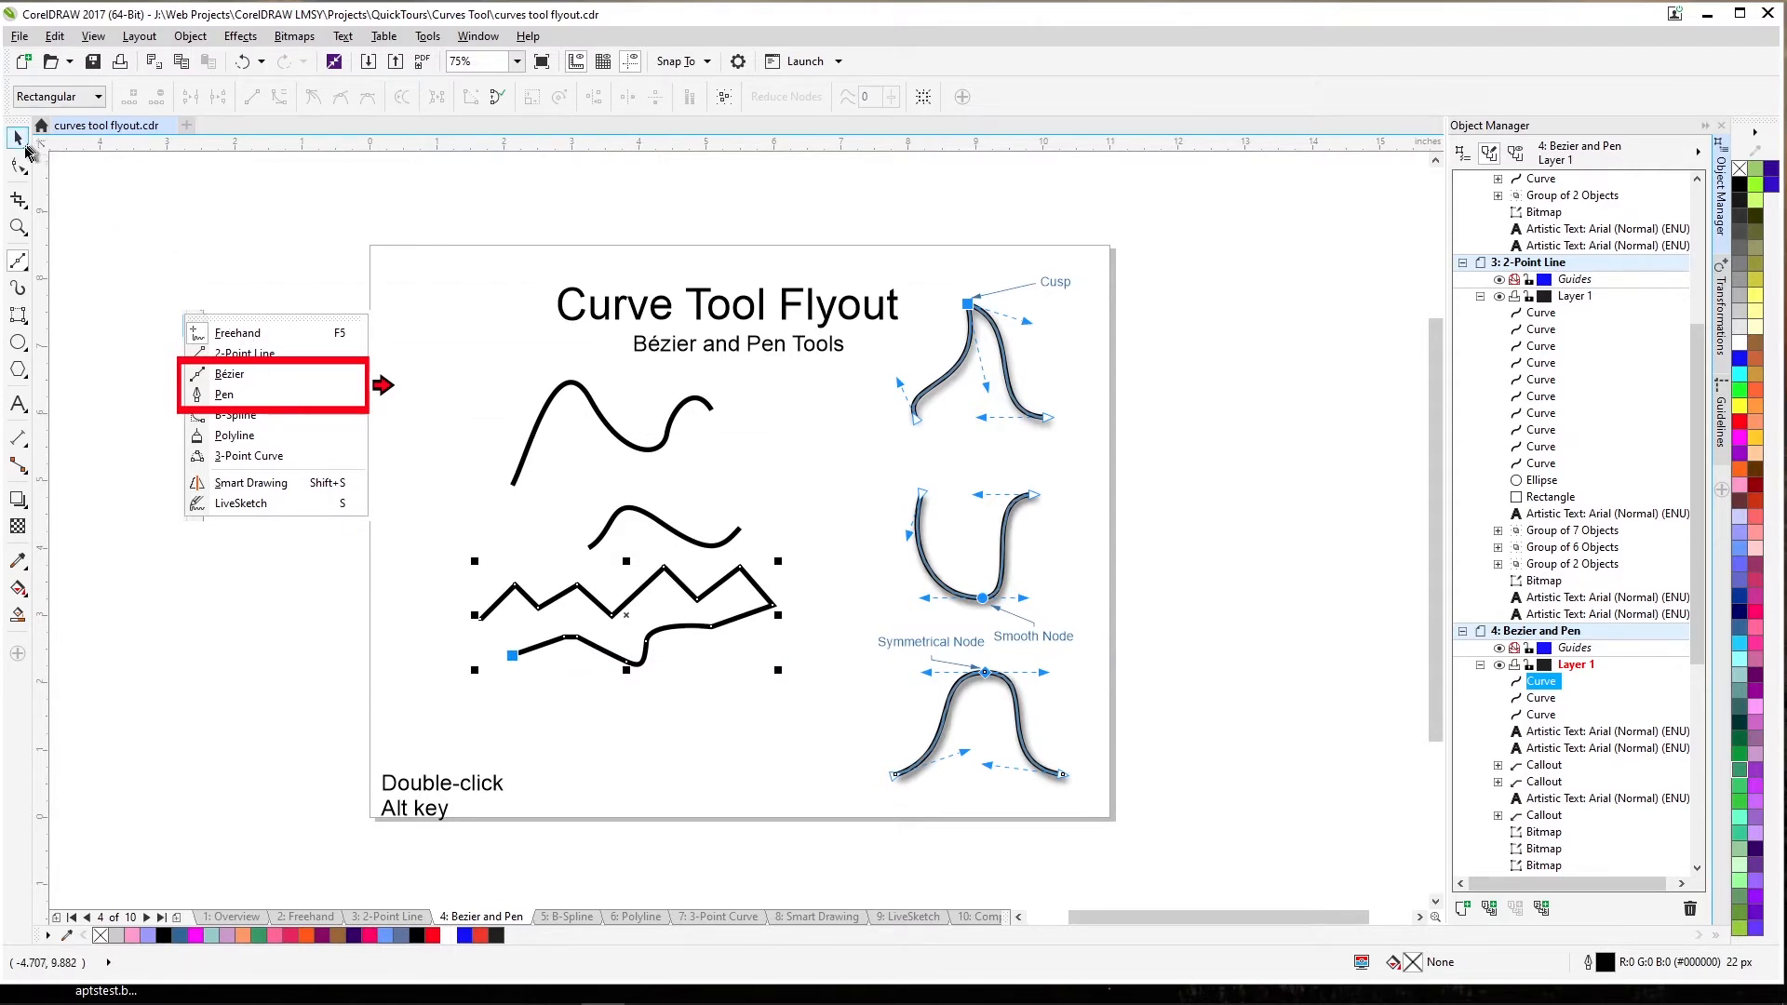
With the Pen tool, draw a curve below the zigzag with two bends and straight segments.
click(20, 265)
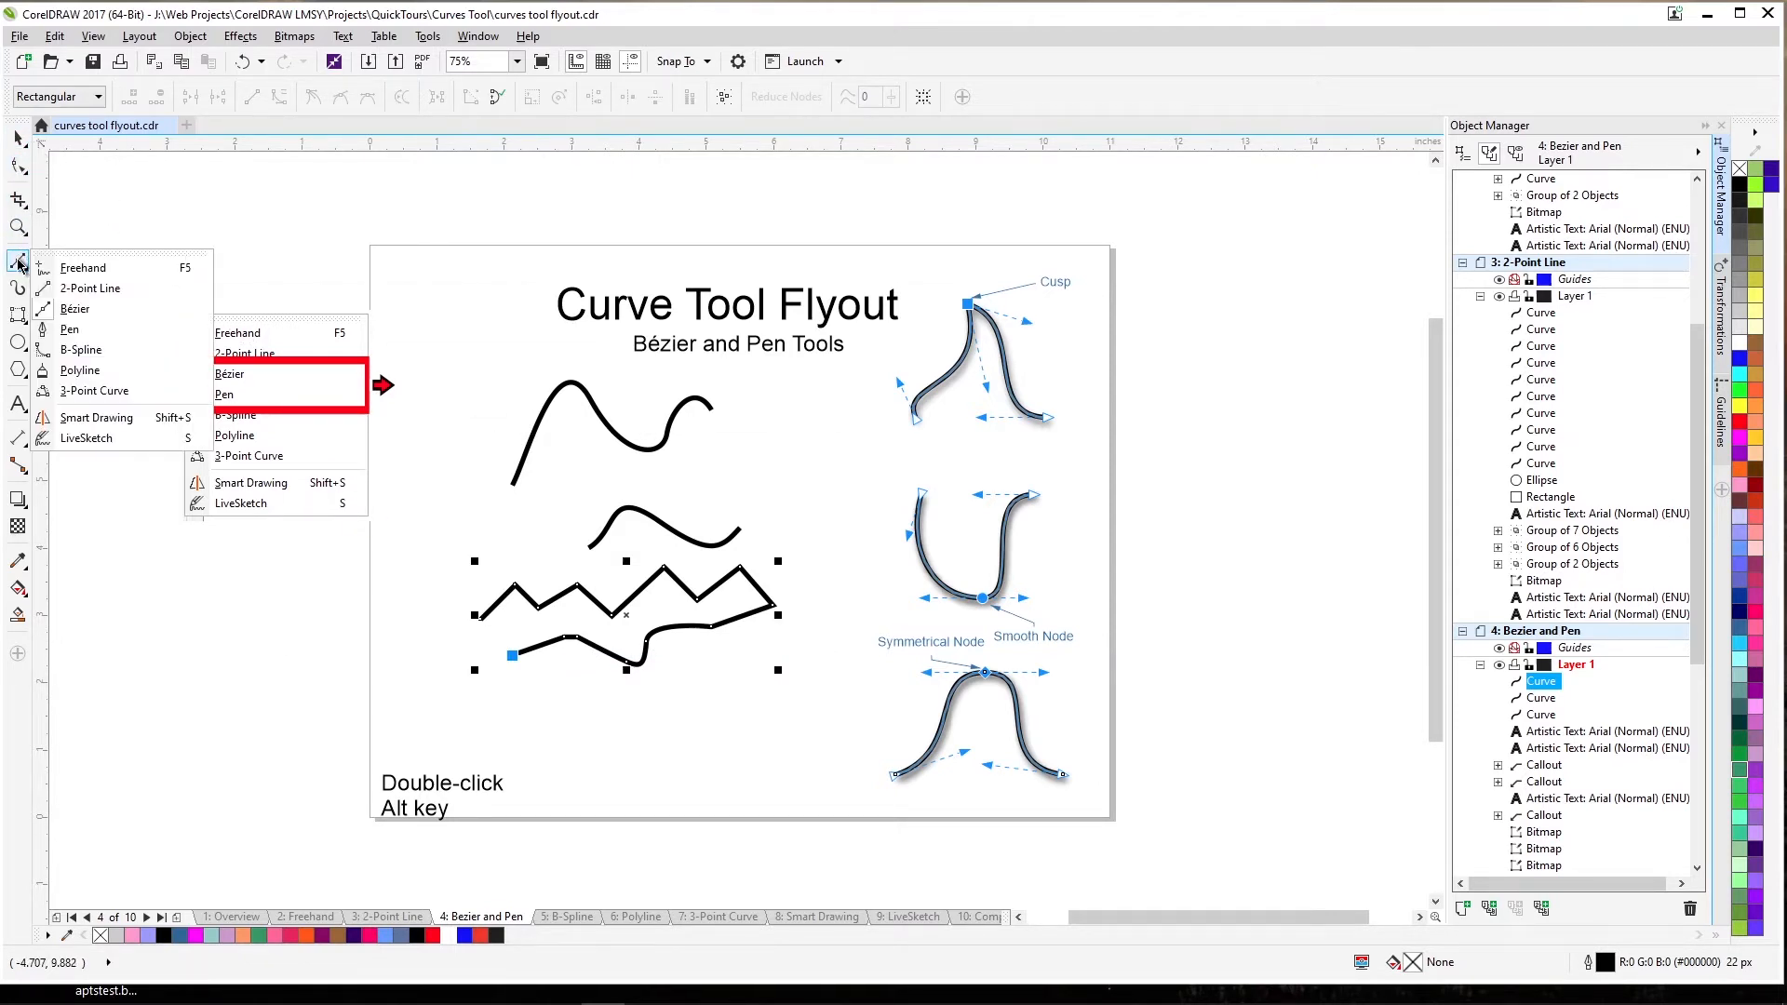
click(65, 328)
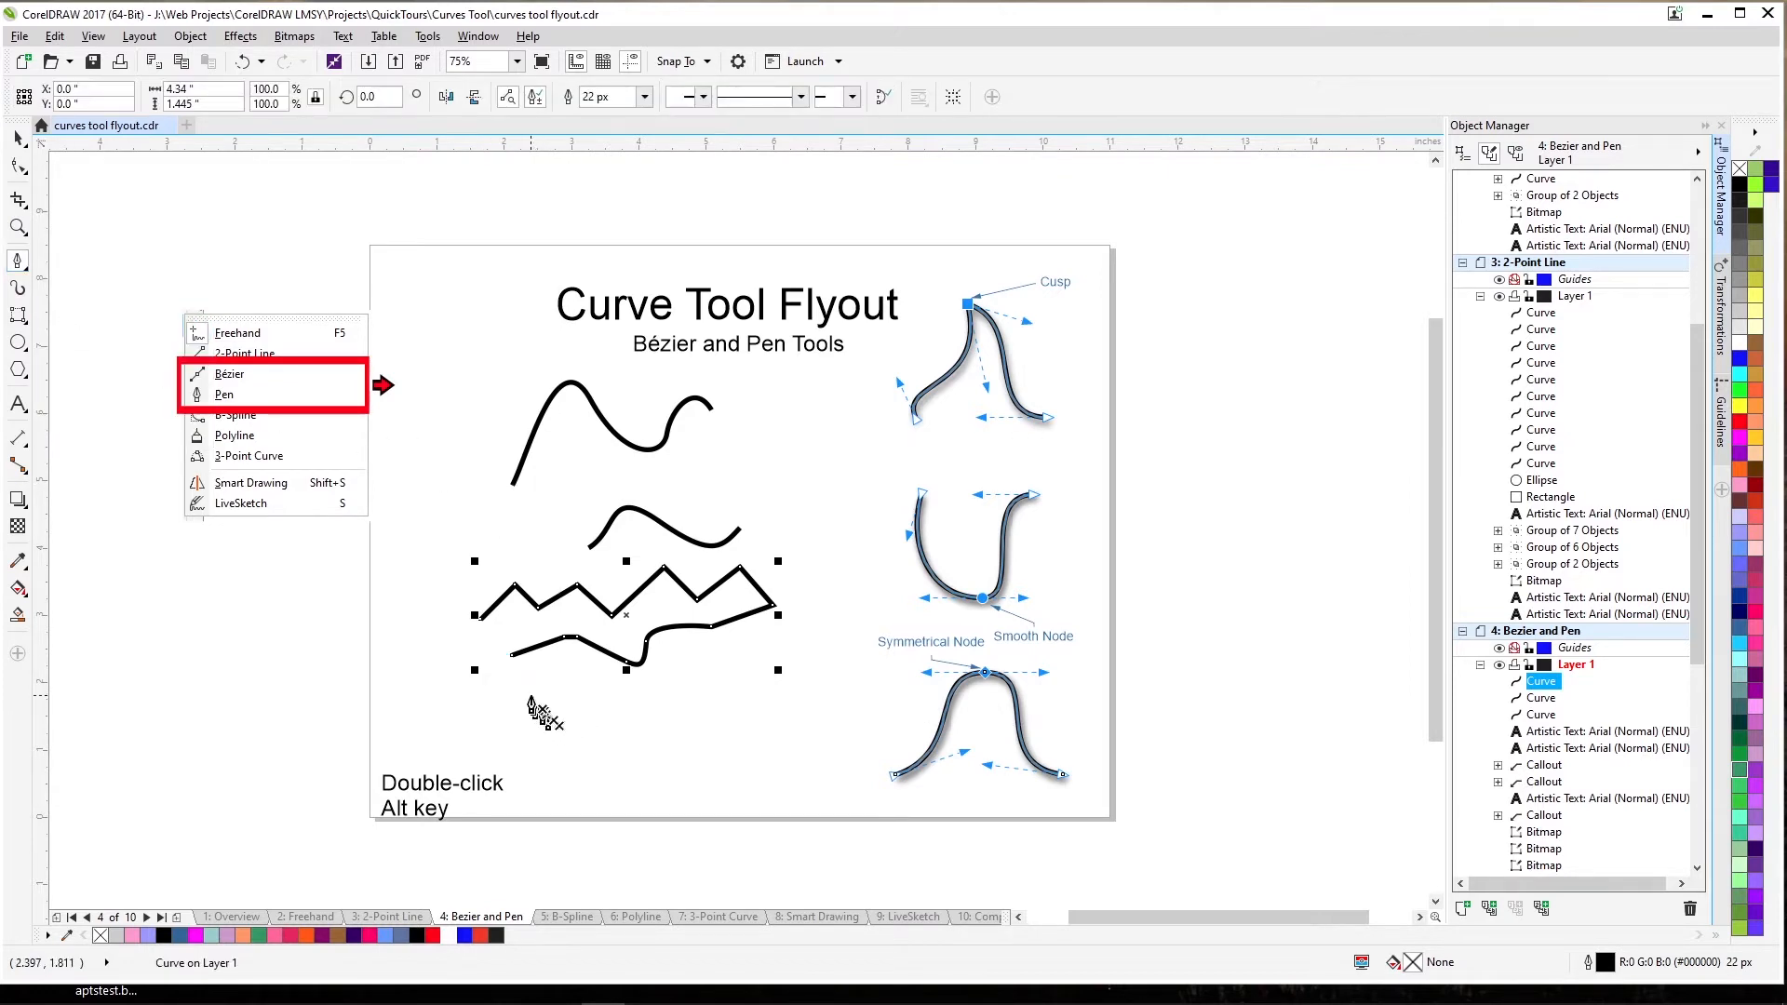
mouse_move(512, 710)
mouse_down()
mouse_move(525, 684)
mouse_move(577, 692)
mouse_up()
drag(601, 683, 618, 683)
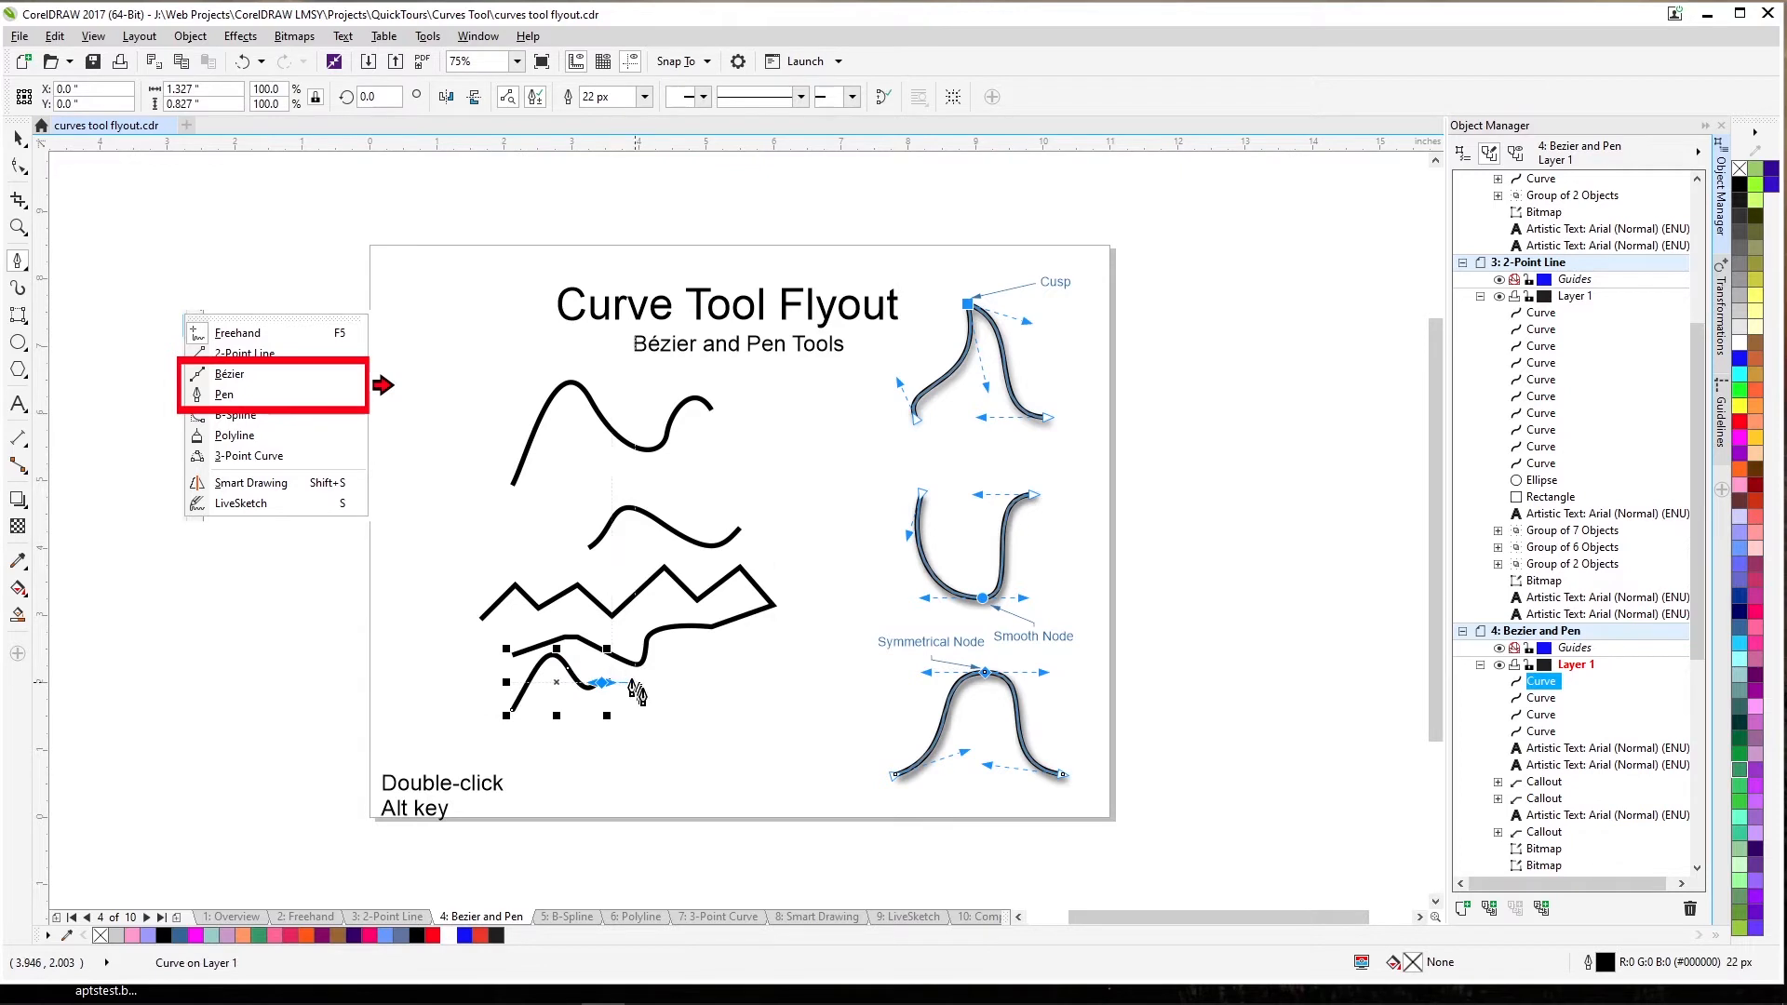
click(655, 698)
click(693, 683)
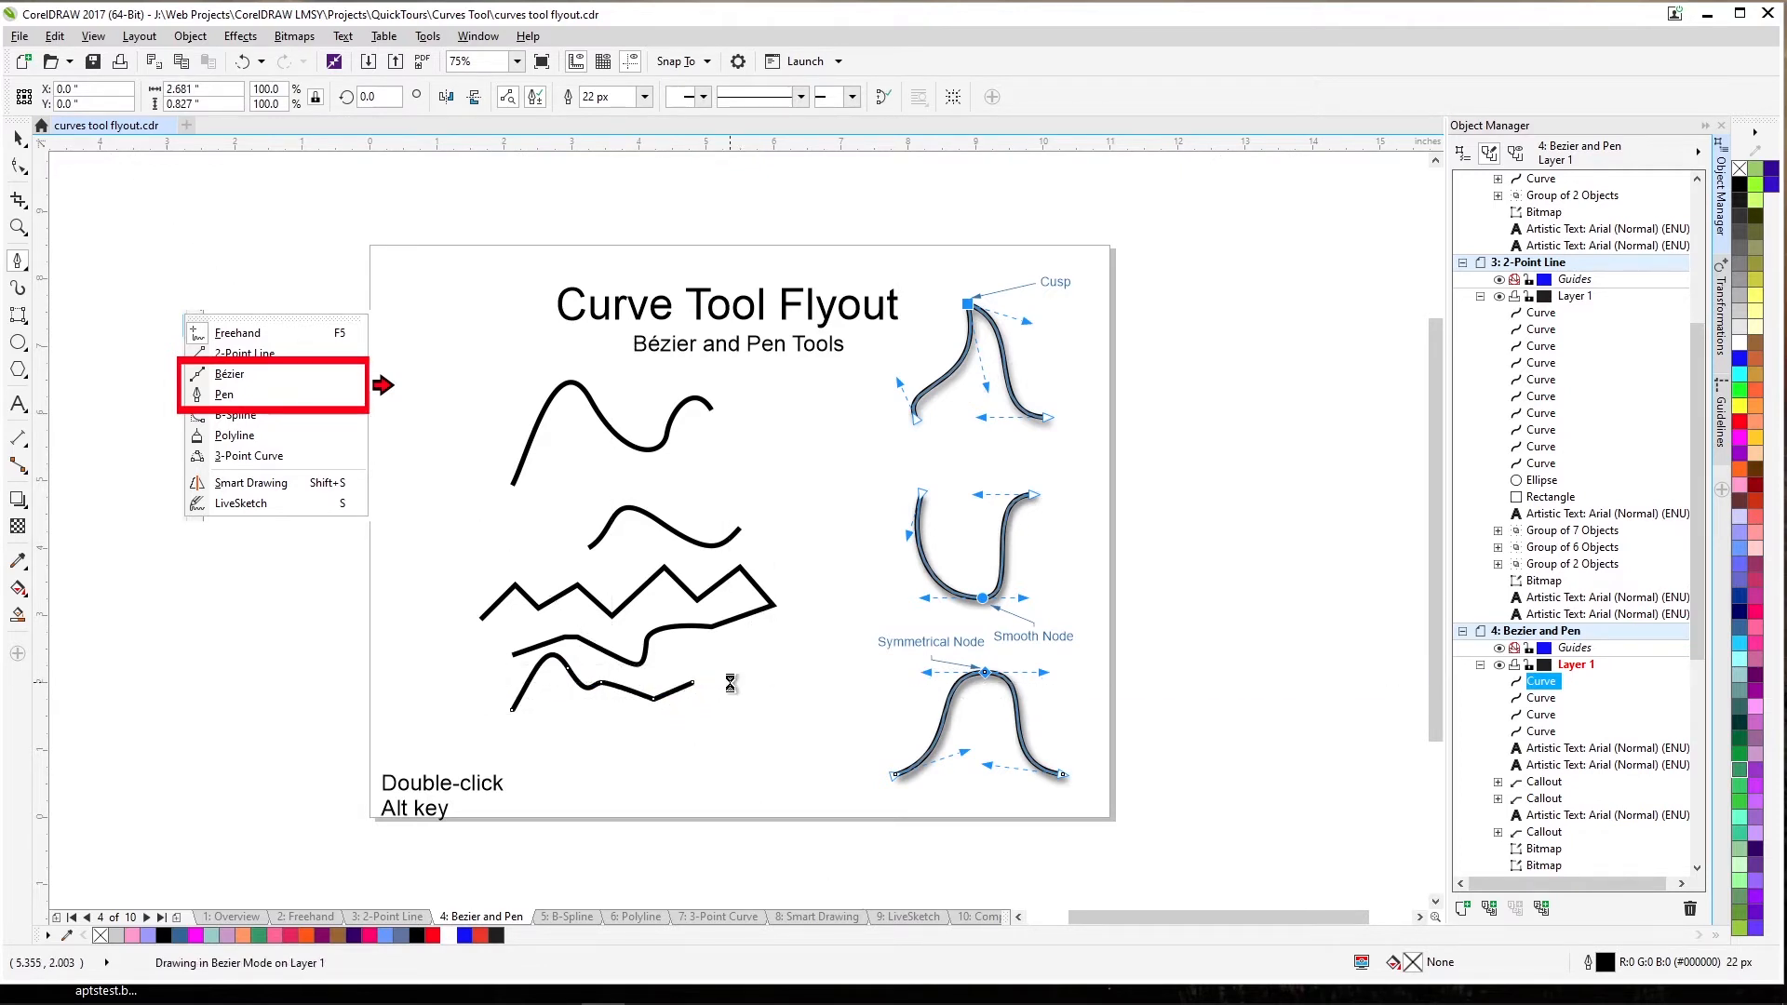
click(730, 683)
End the Pen curve rising steeply on the right, then marquee-select all four curves.
drag(800, 642, 819, 686)
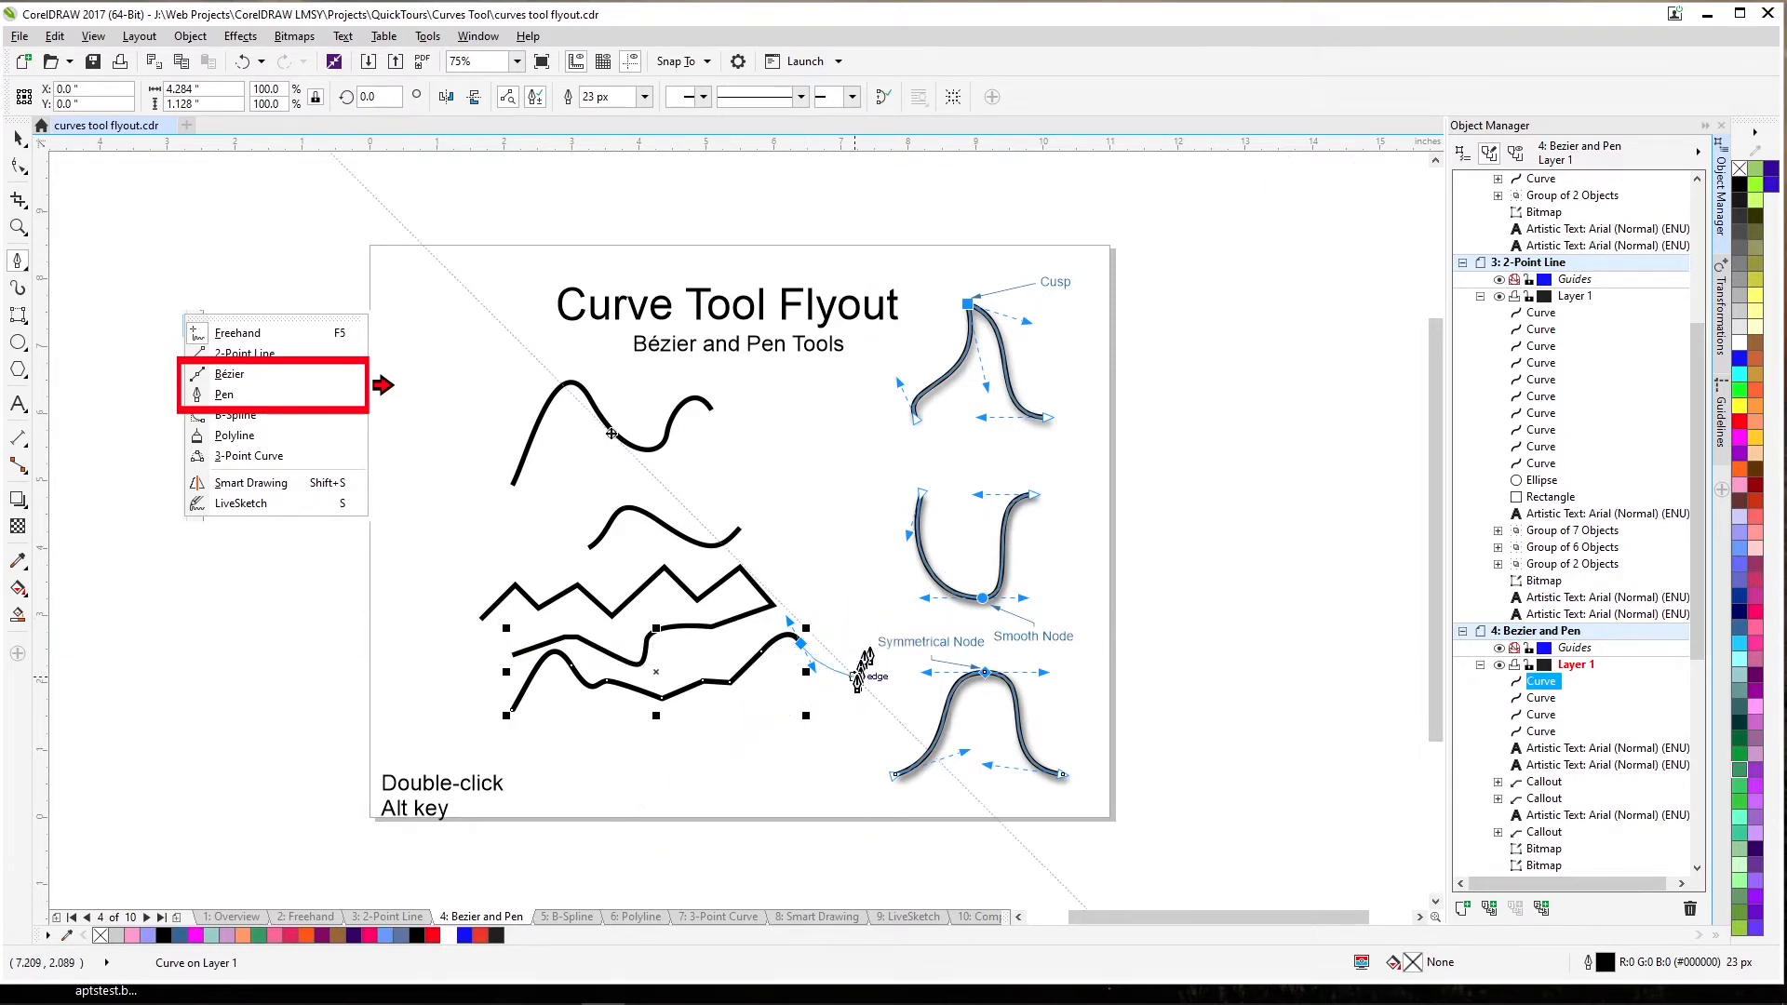
click(832, 507)
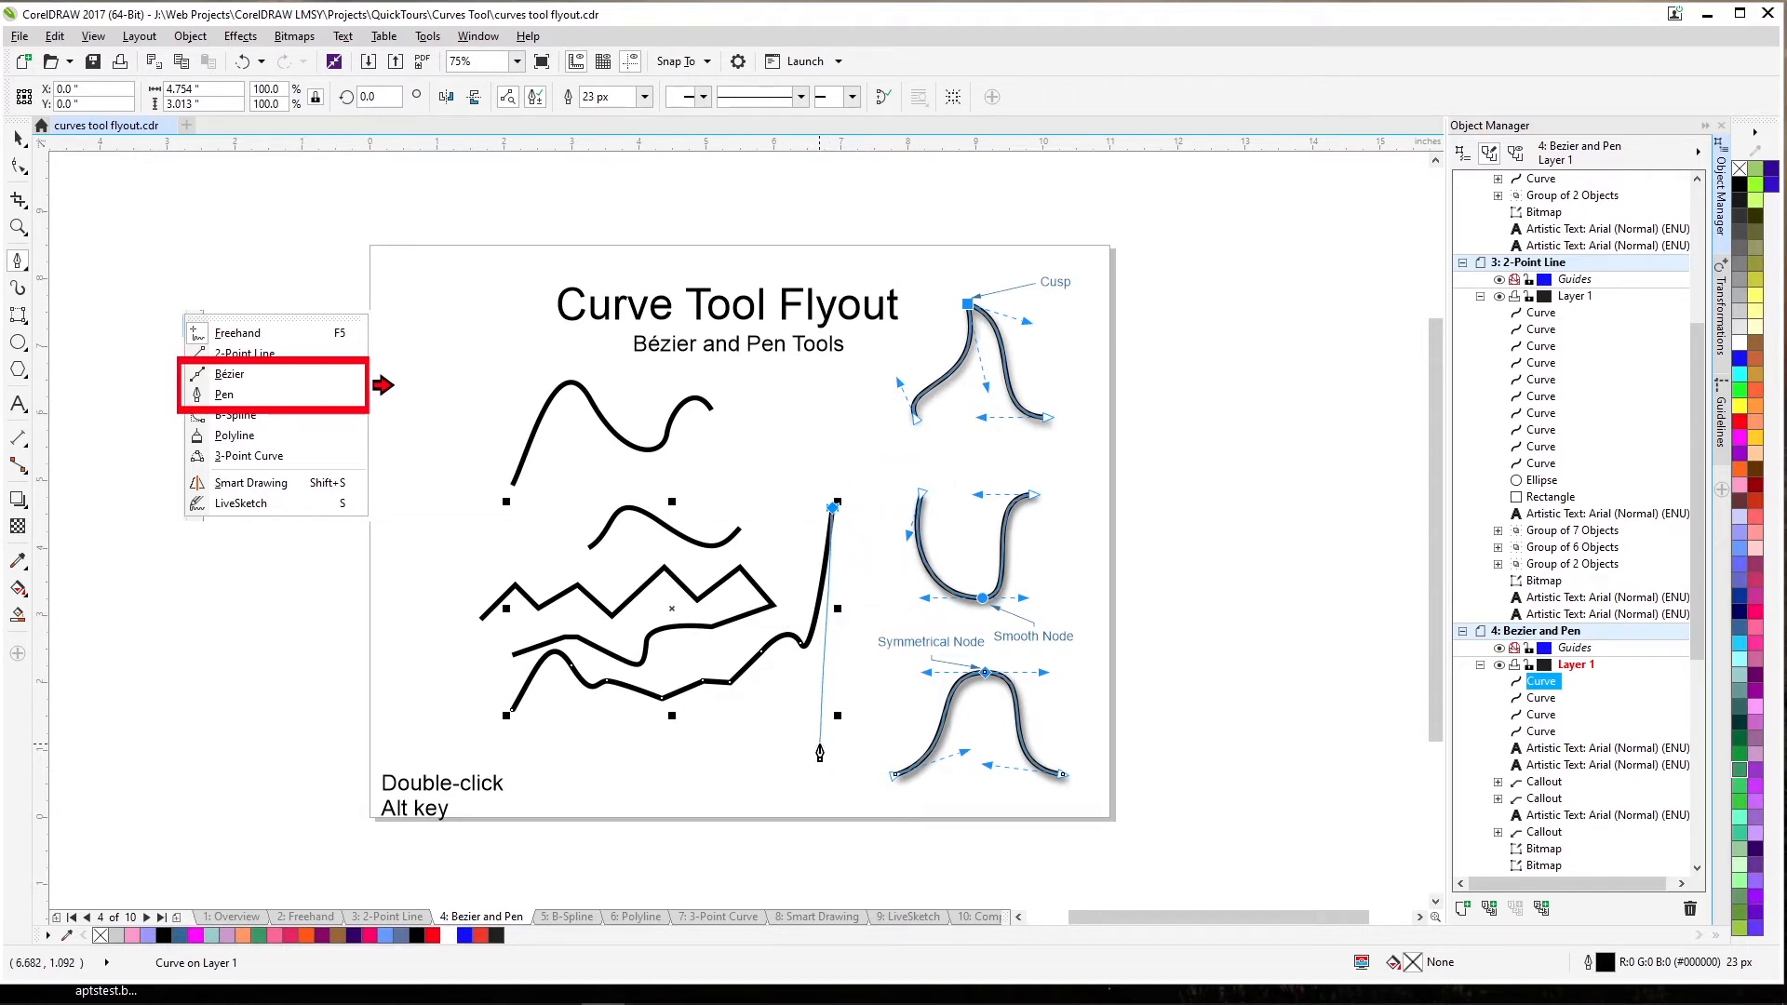
key(space)
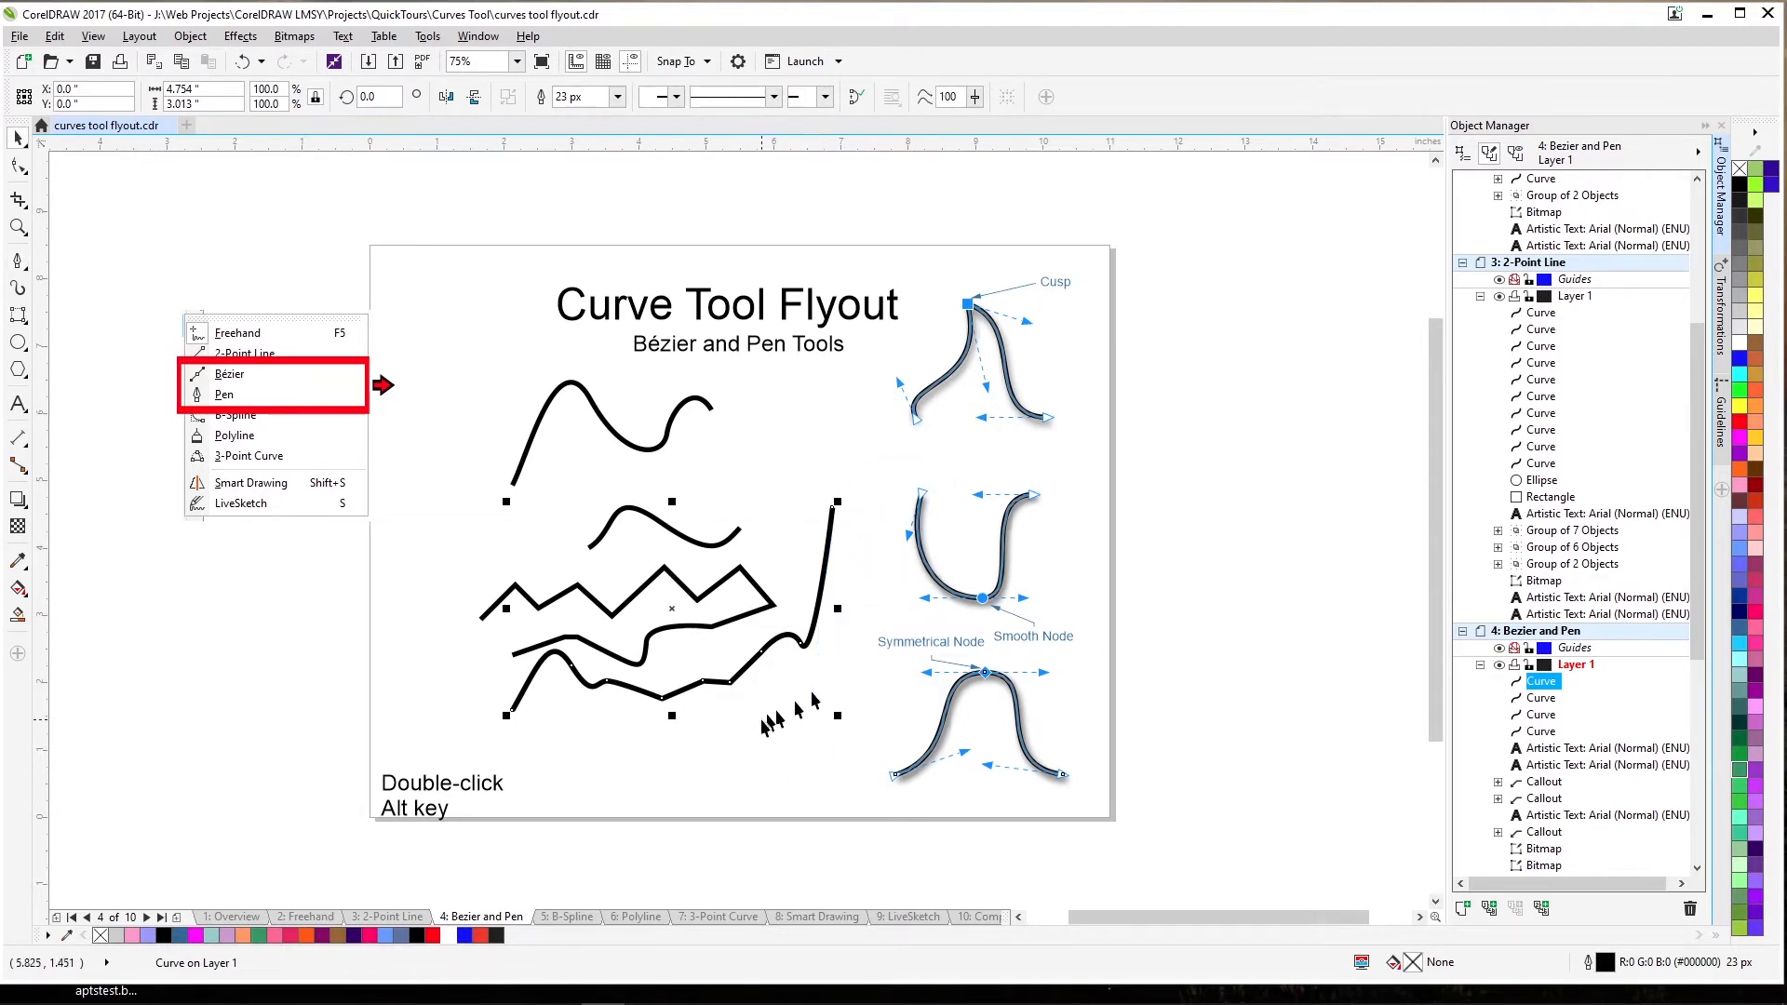
click(741, 743)
drag(442, 361, 869, 745)
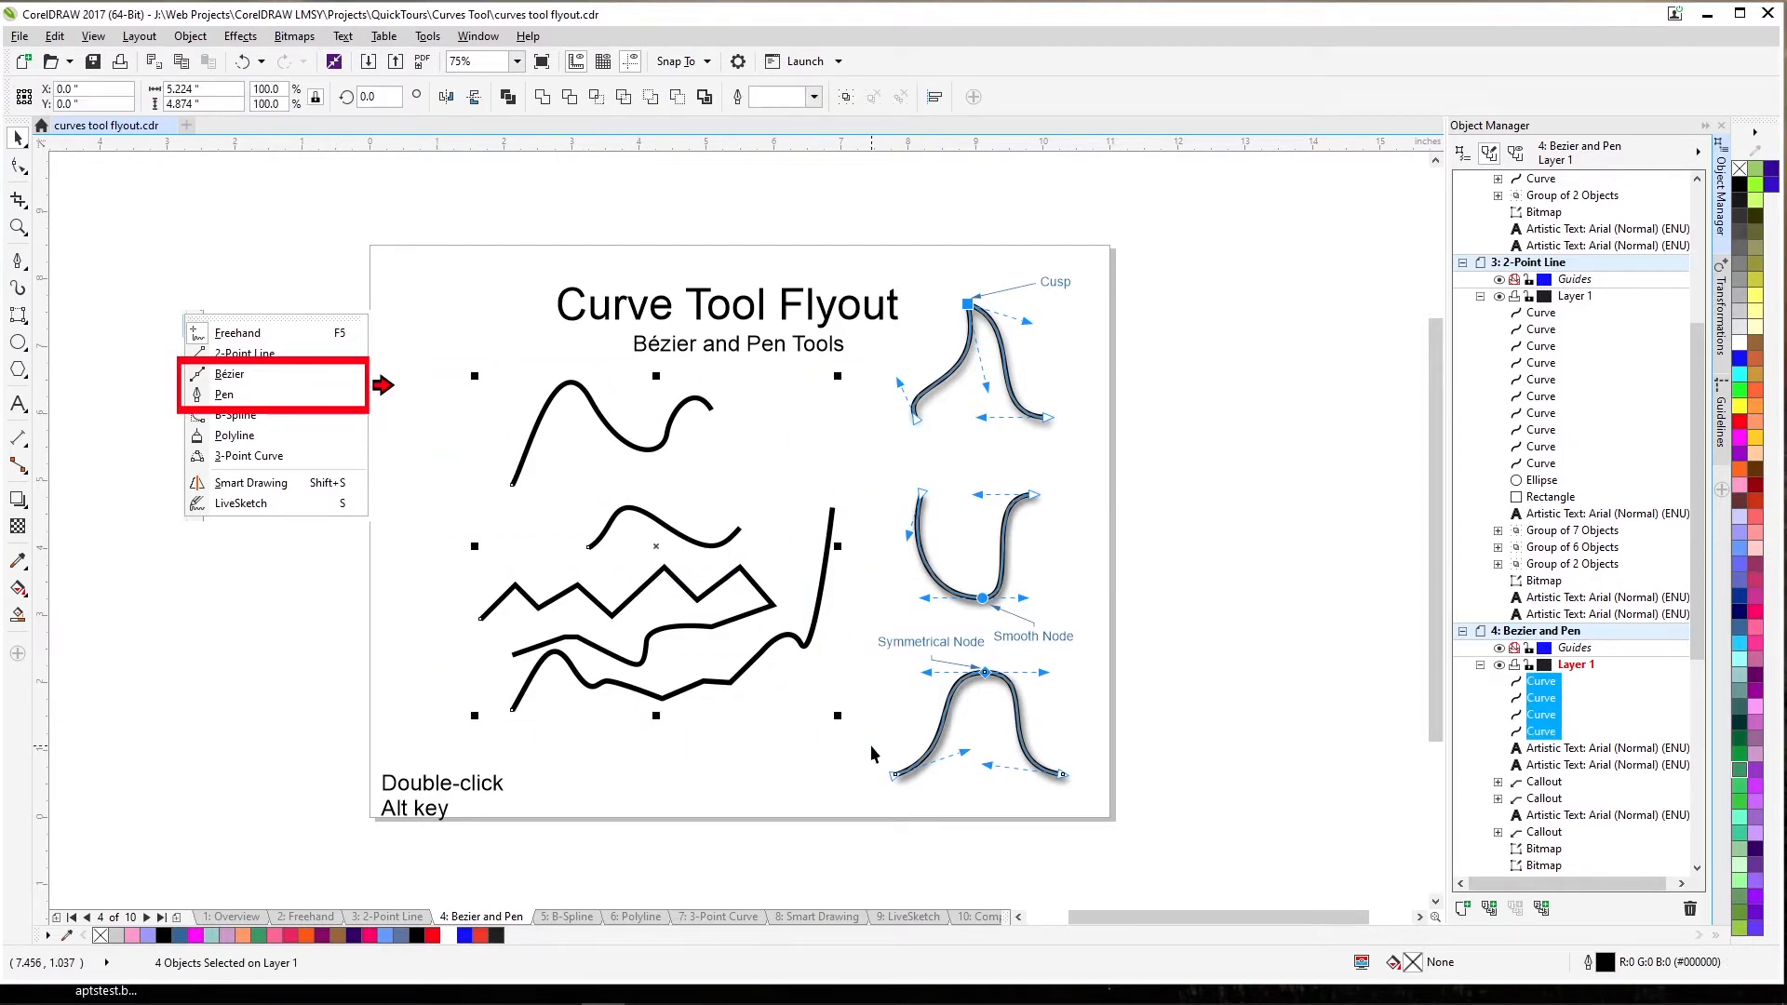
Delete the practice curves and draw a smooth wavy Pen curve ending in a straight segment.
key(Delete)
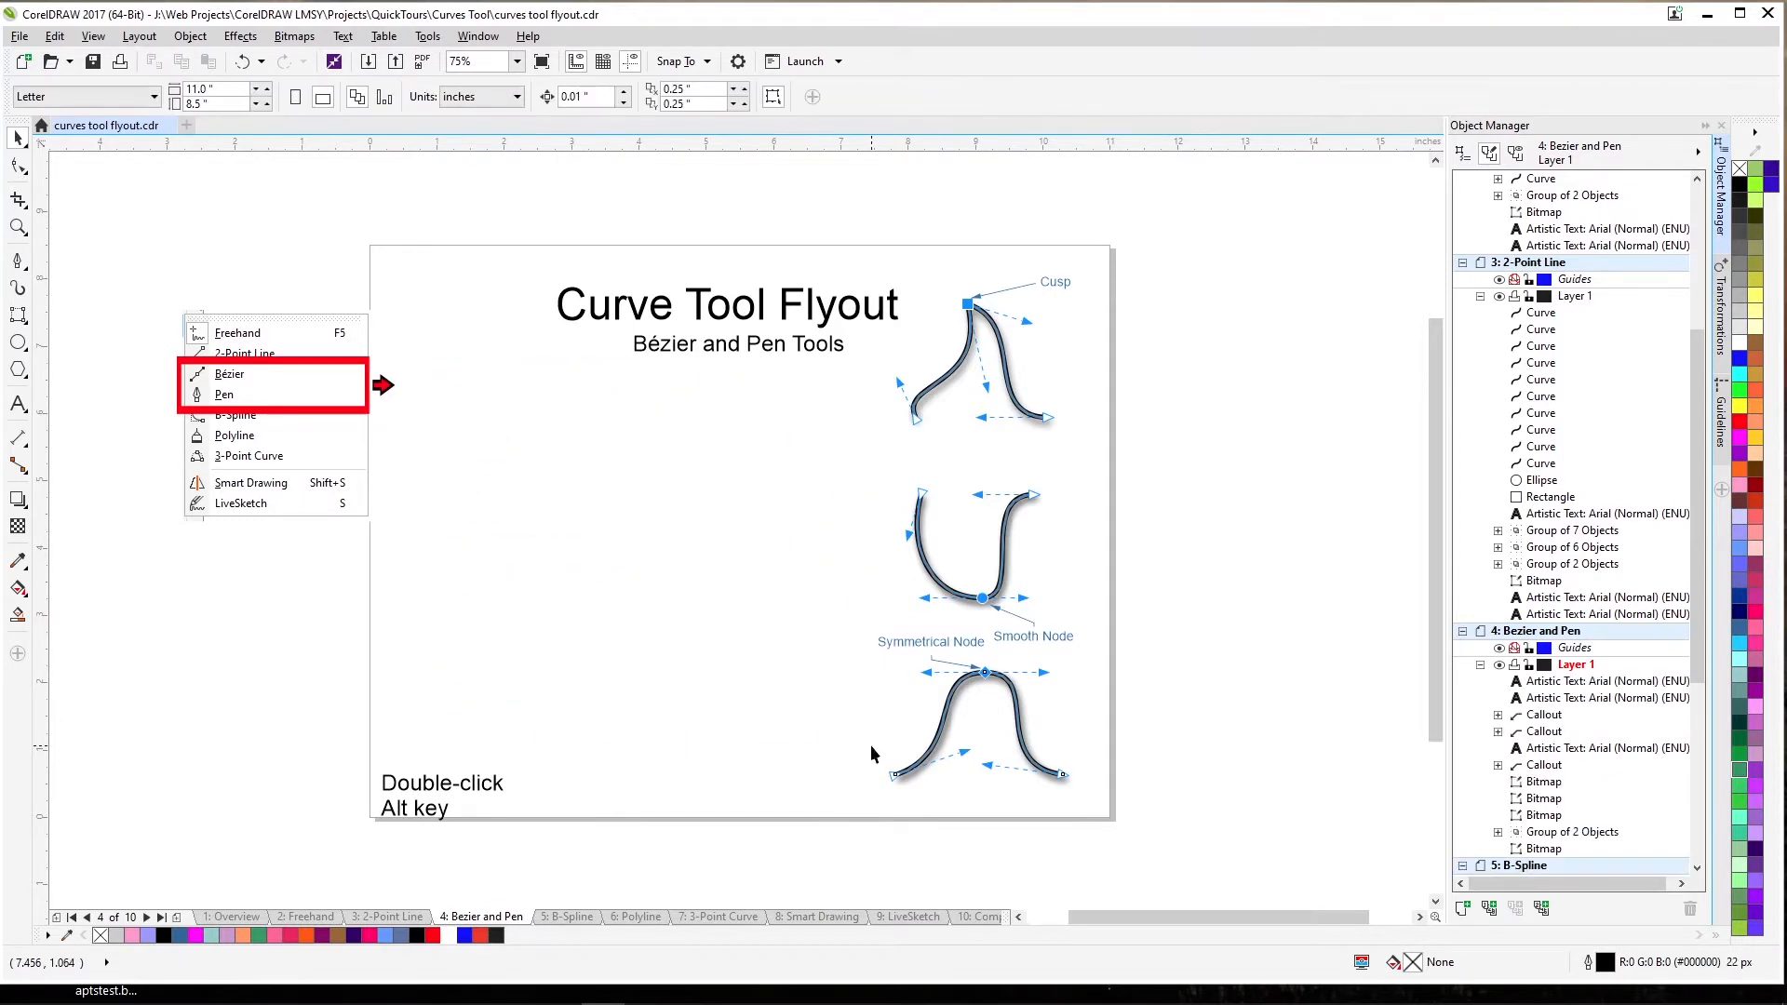
click(18, 269)
click(67, 325)
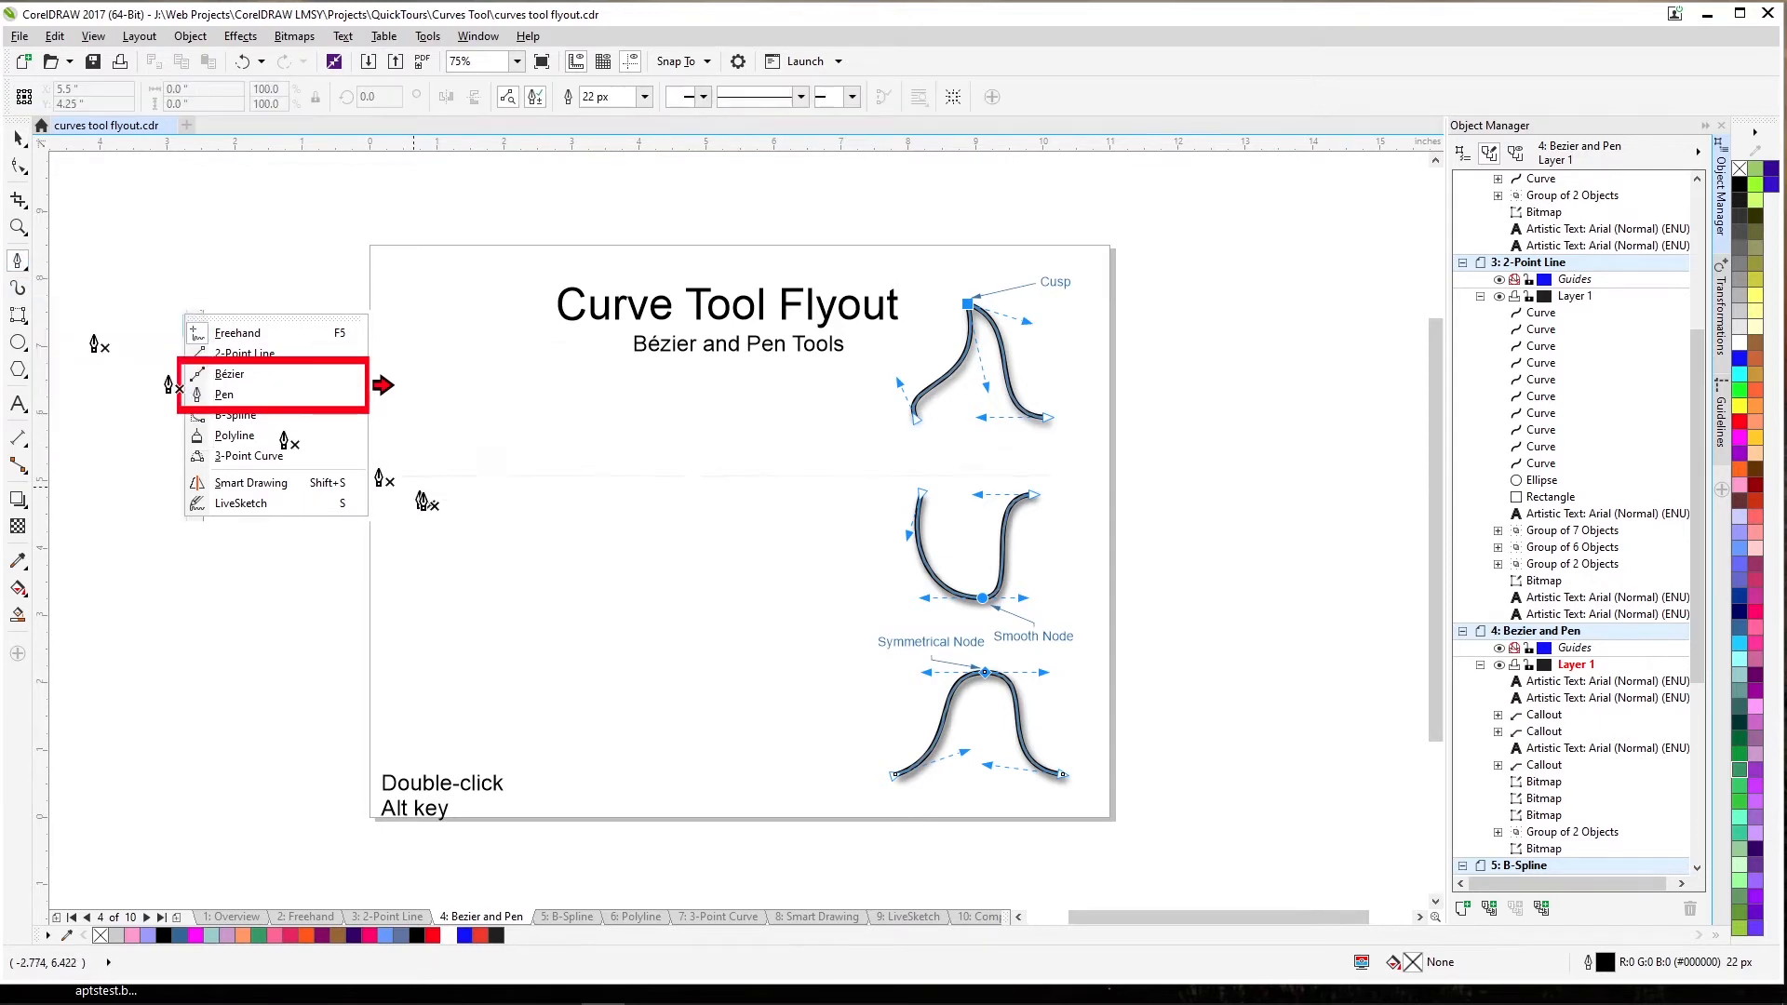
drag(486, 476, 504, 436)
drag(540, 438, 601, 475)
drag(623, 438, 636, 415)
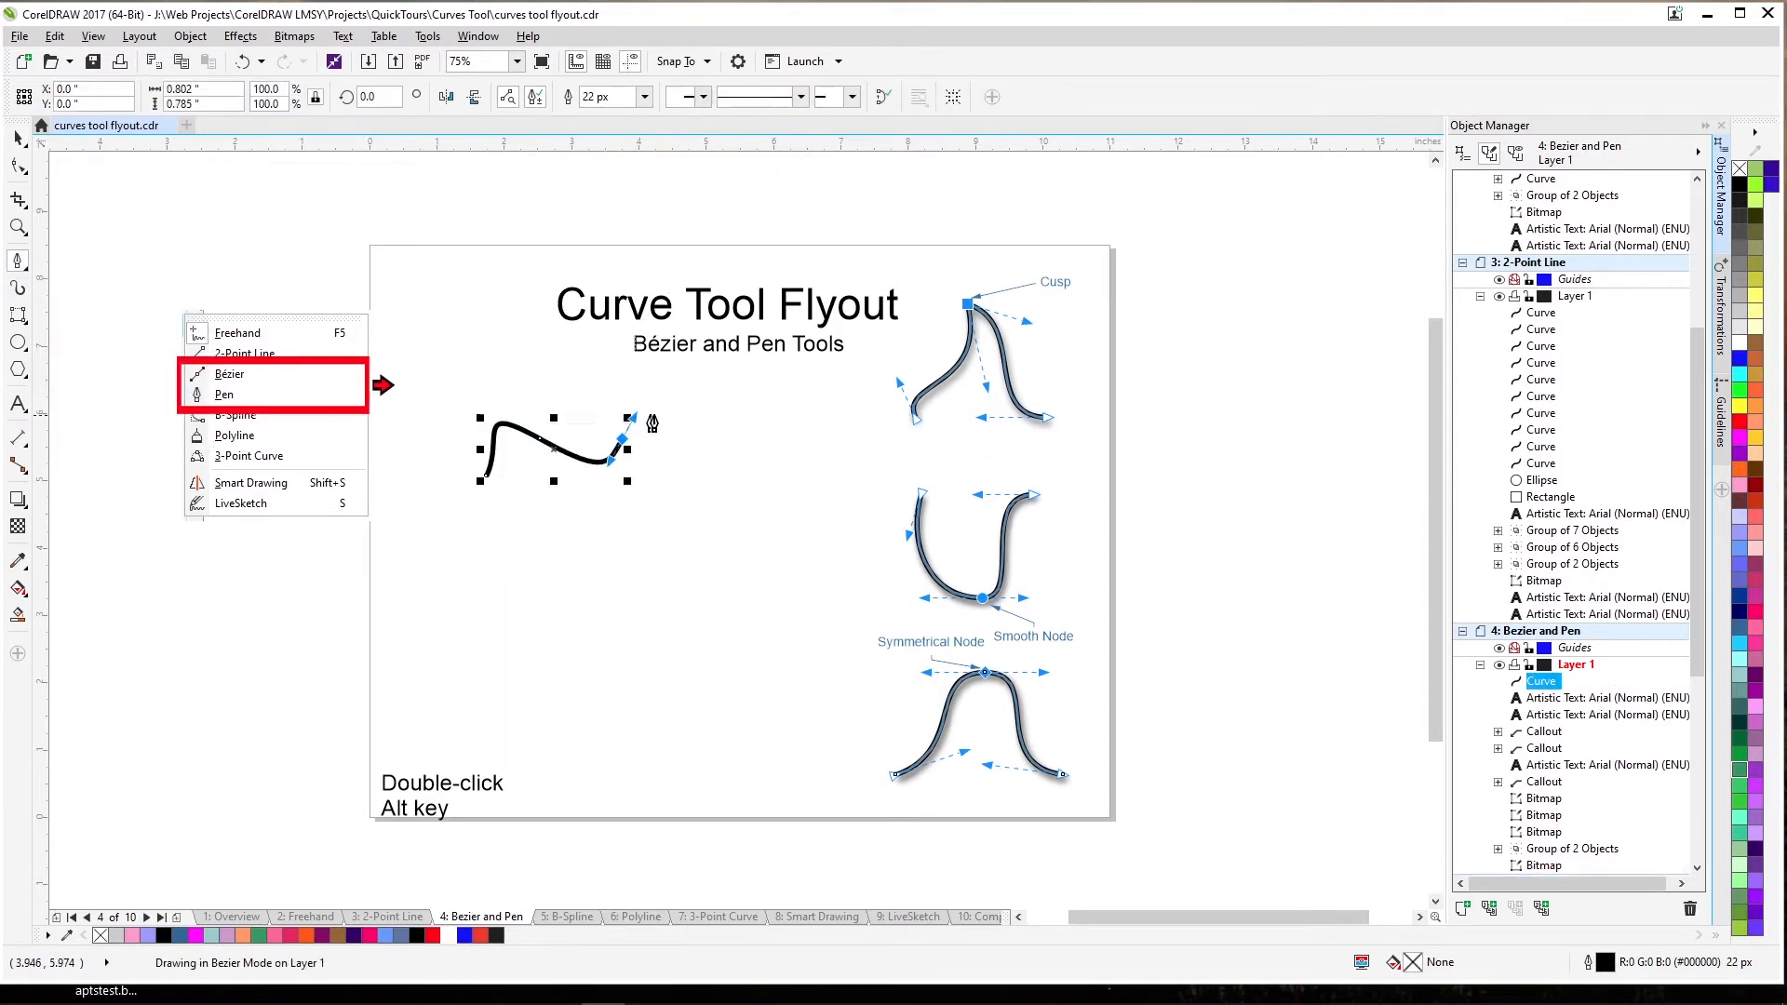
drag(741, 447, 768, 416)
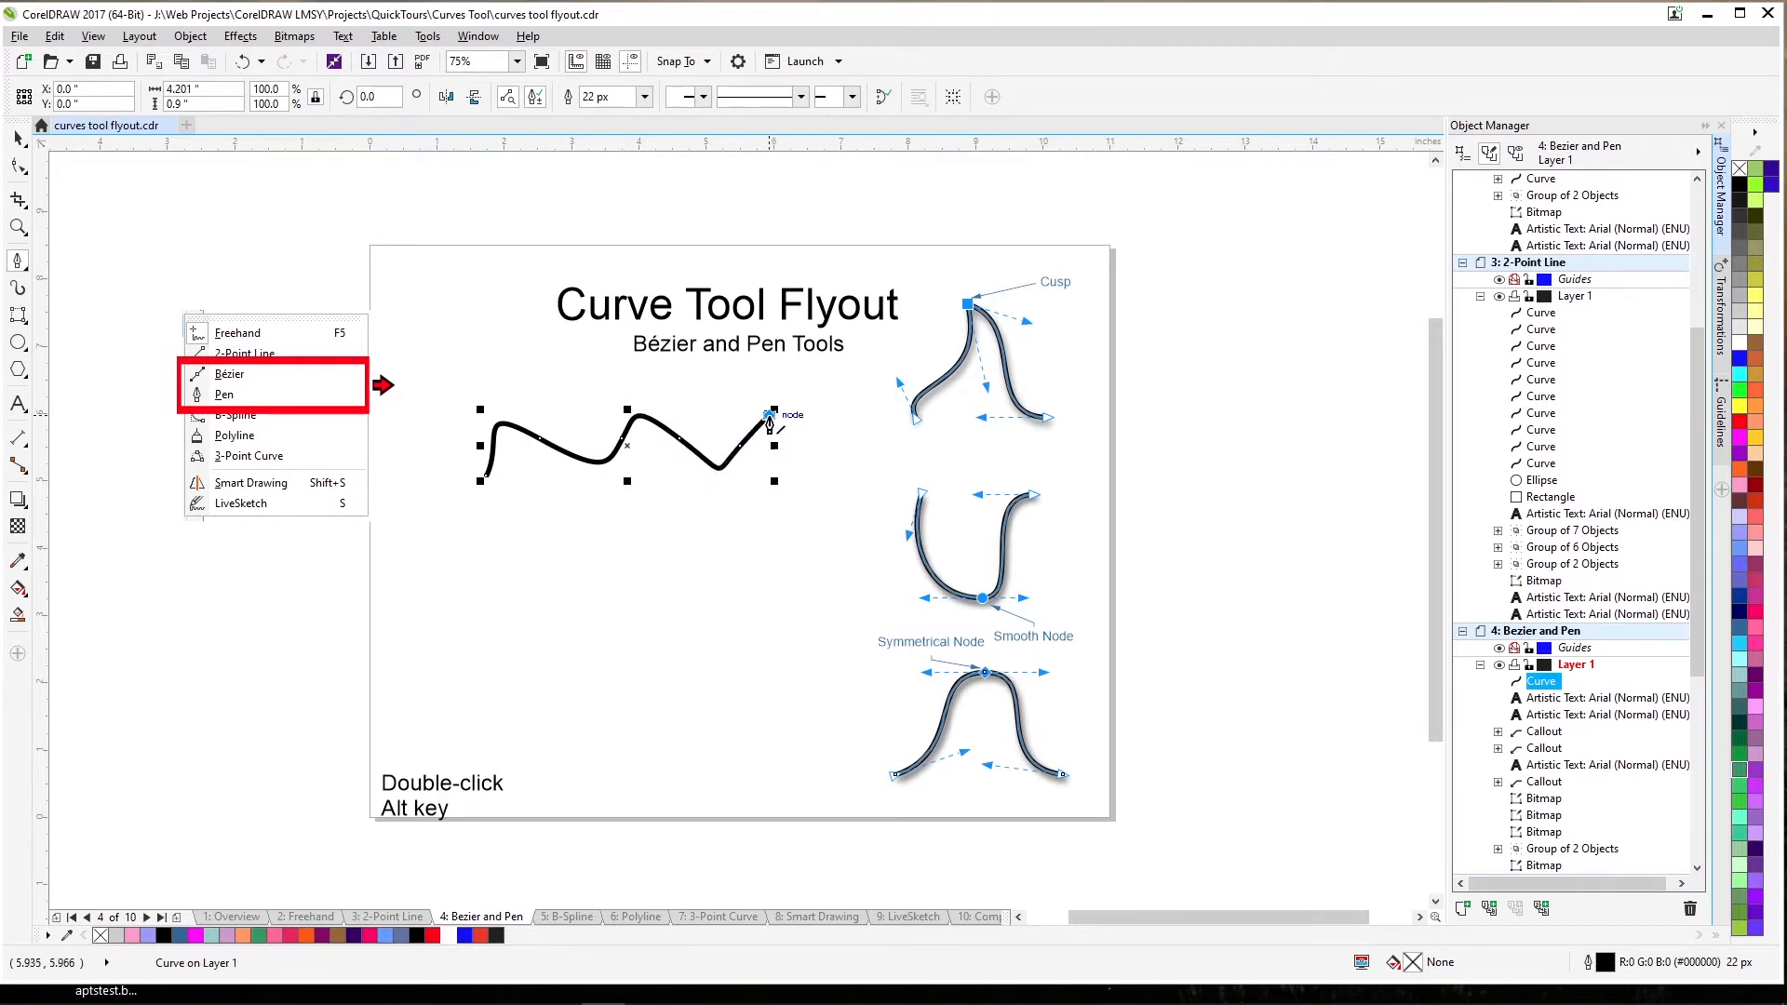
click(768, 417)
Draw a second Pen curve below it, then go to the B-Spline page.
drag(559, 593, 605, 553)
drag(635, 579, 654, 517)
drag(681, 521, 770, 491)
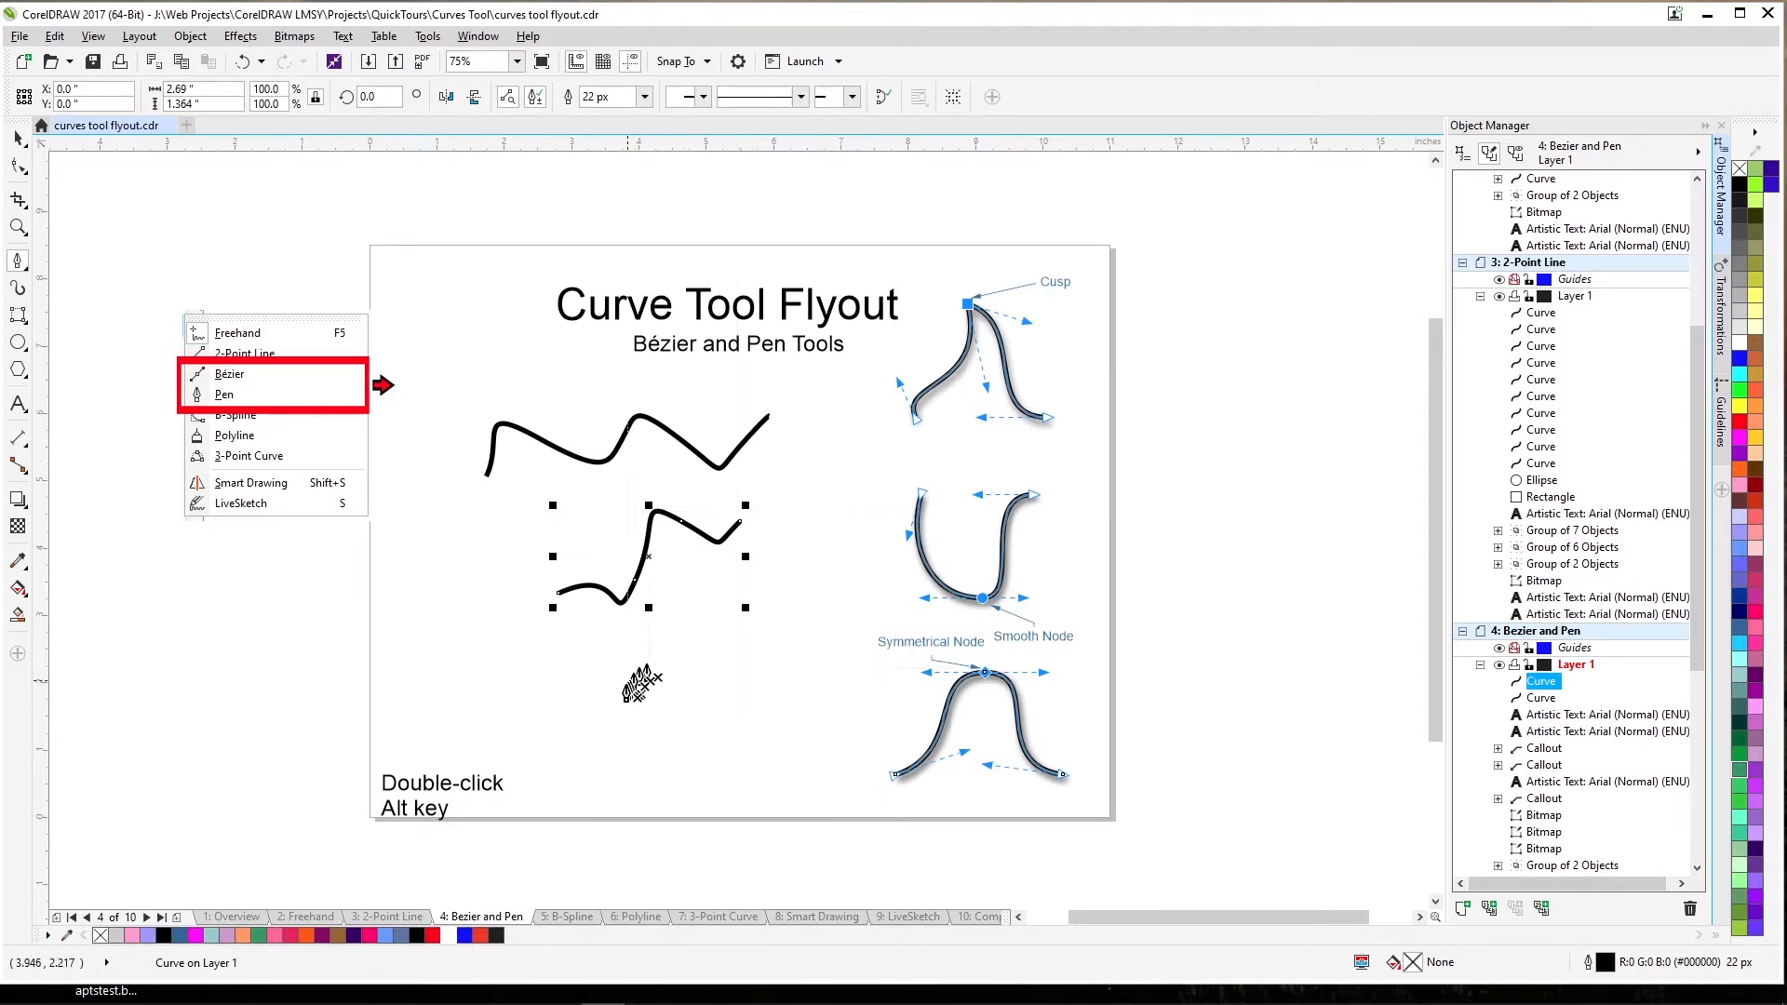
key(space)
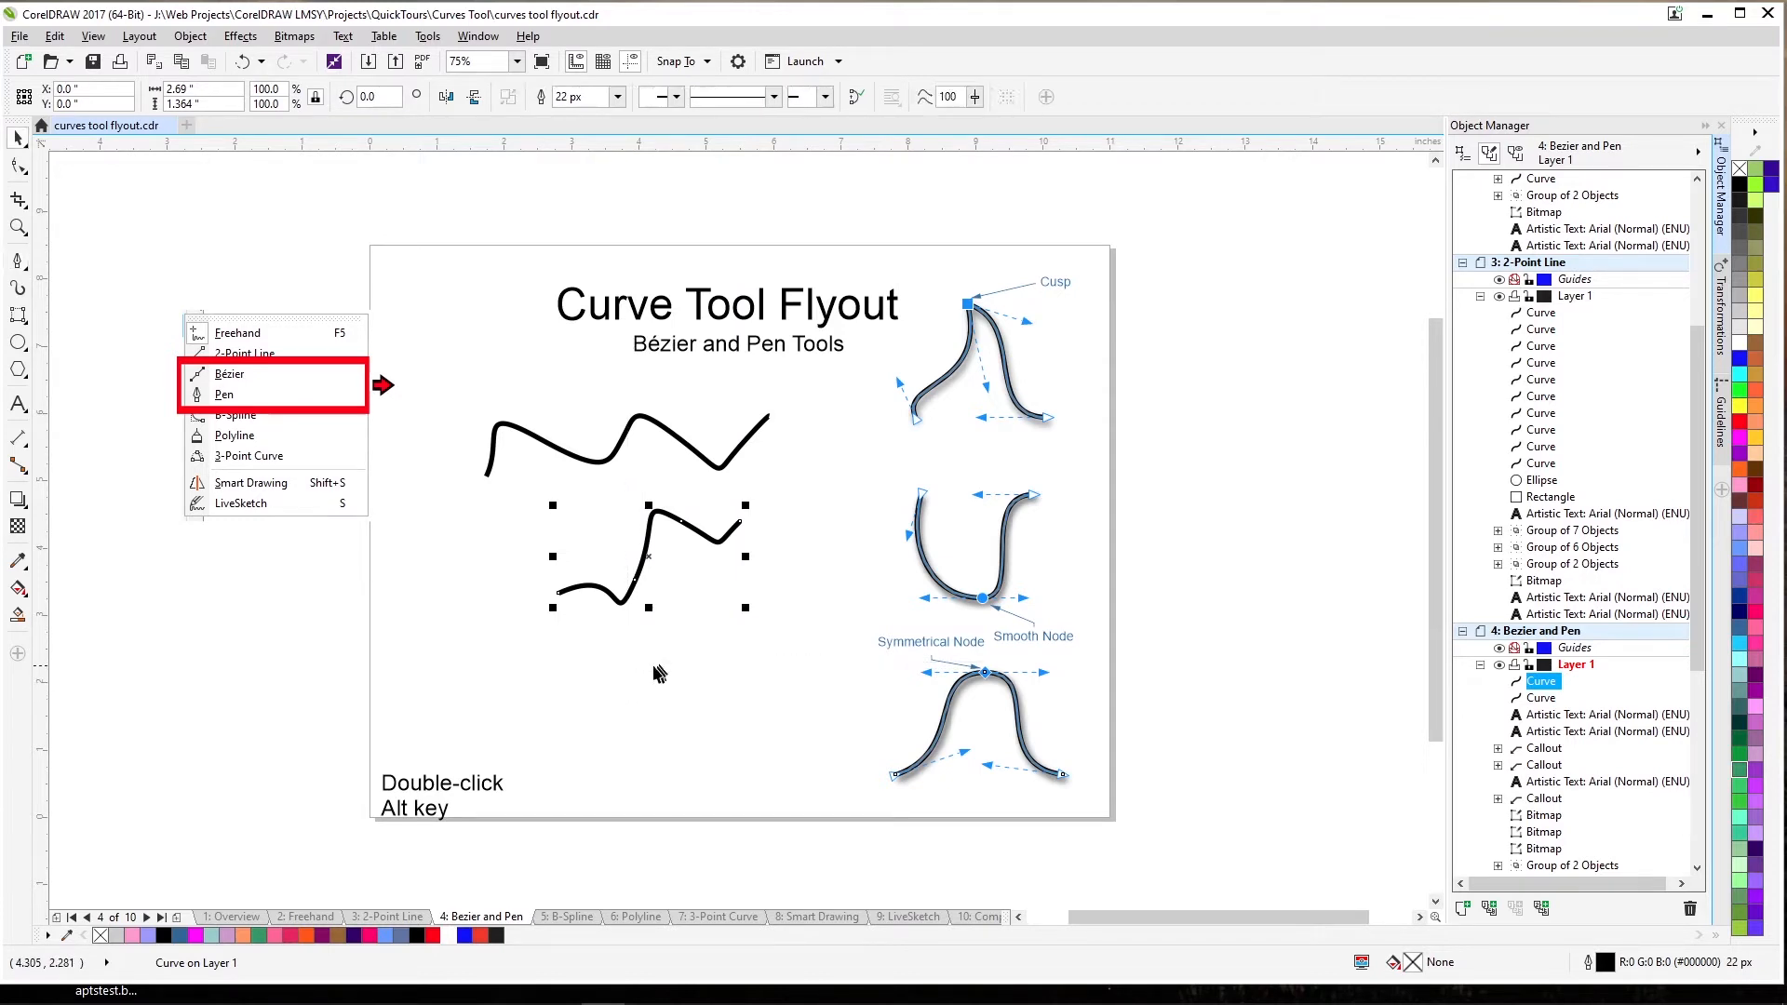
key(Escape)
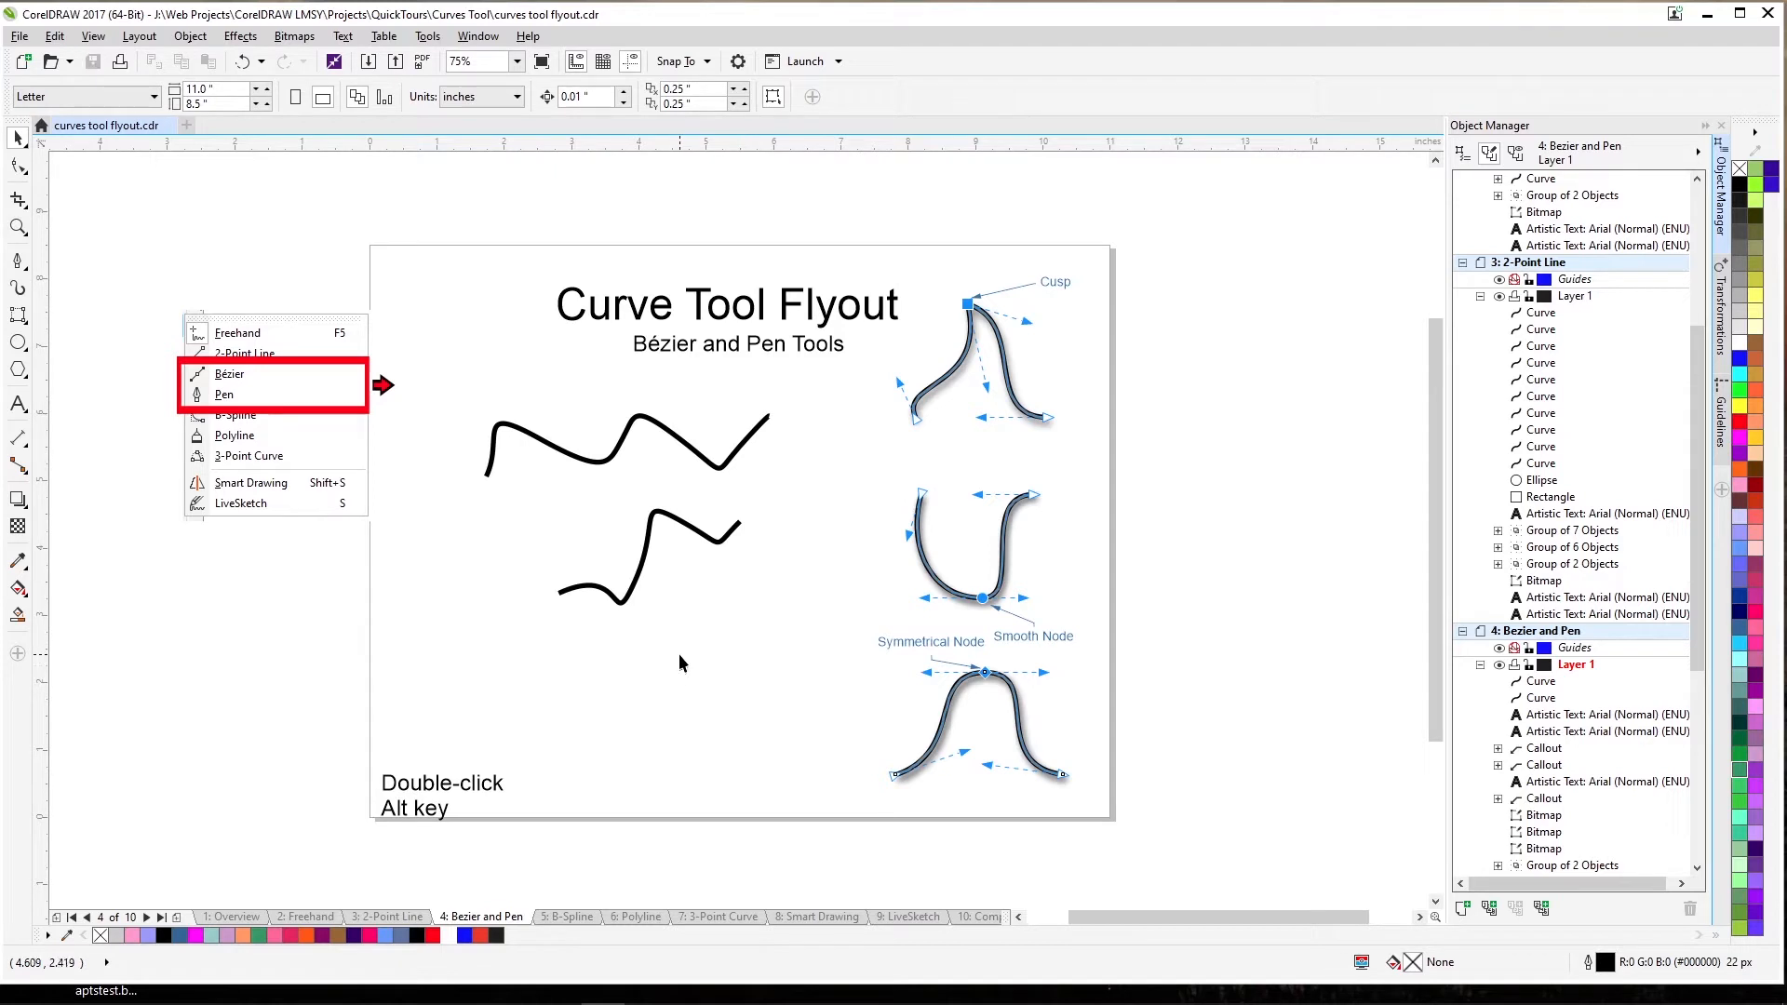
key(Page_Down)
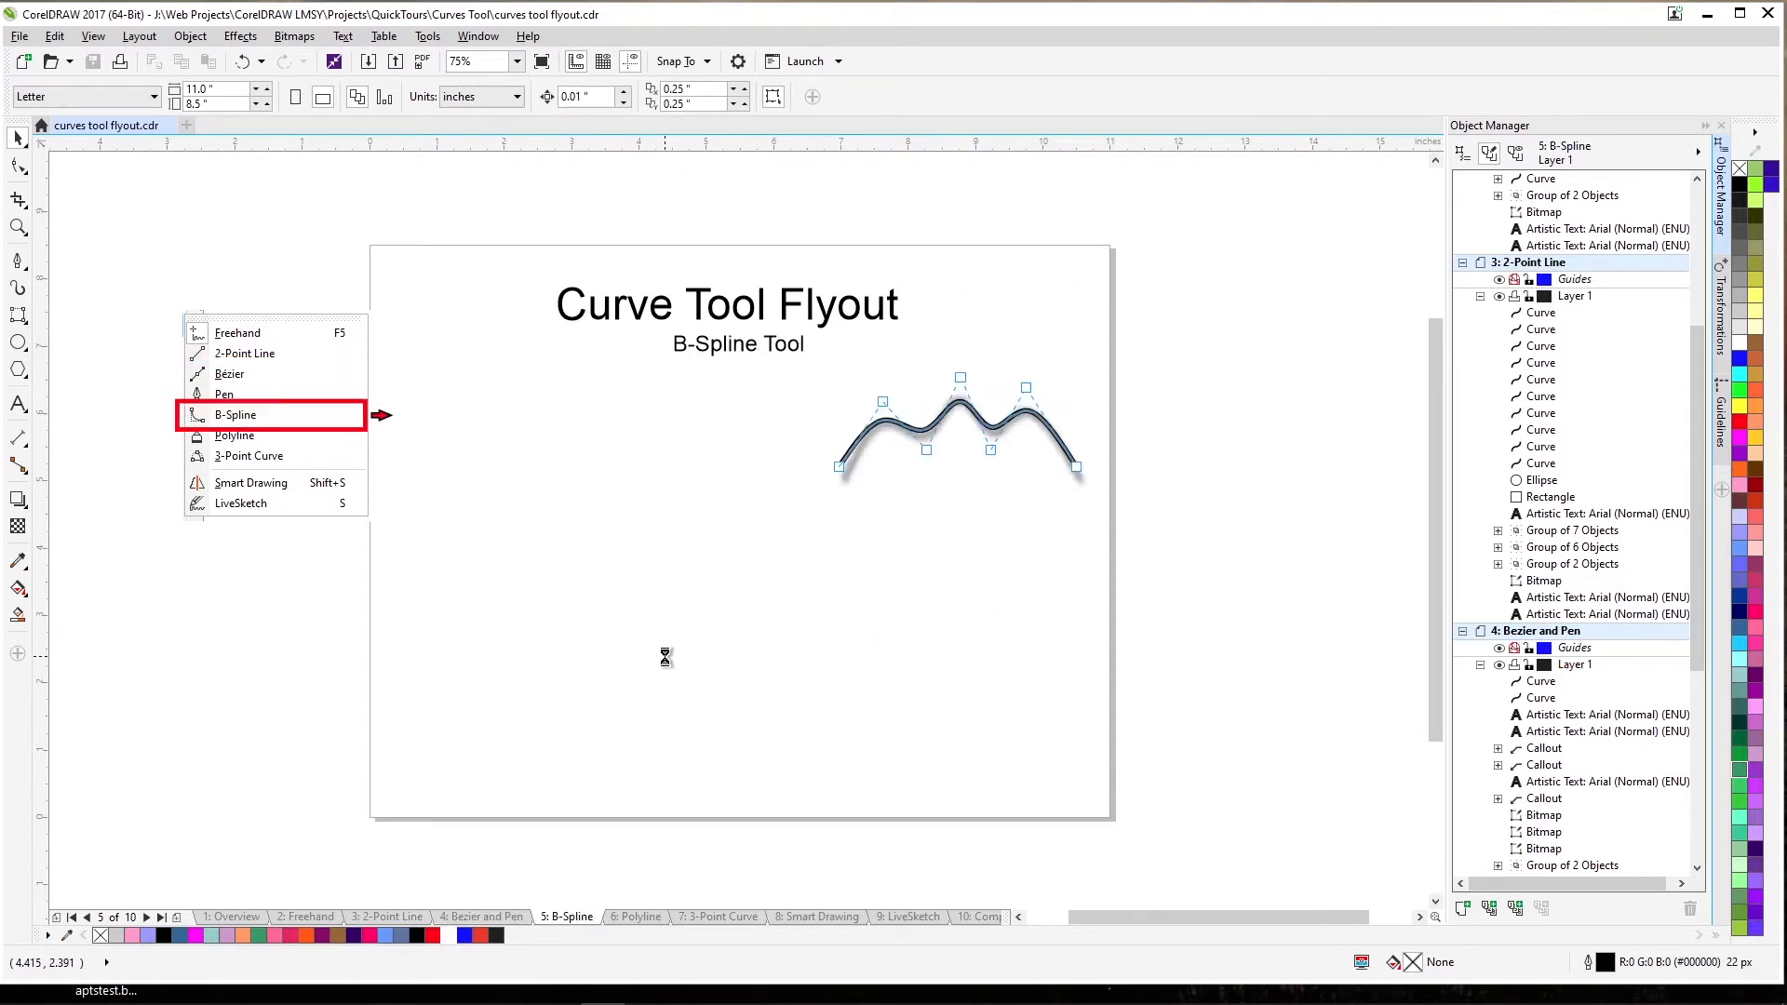
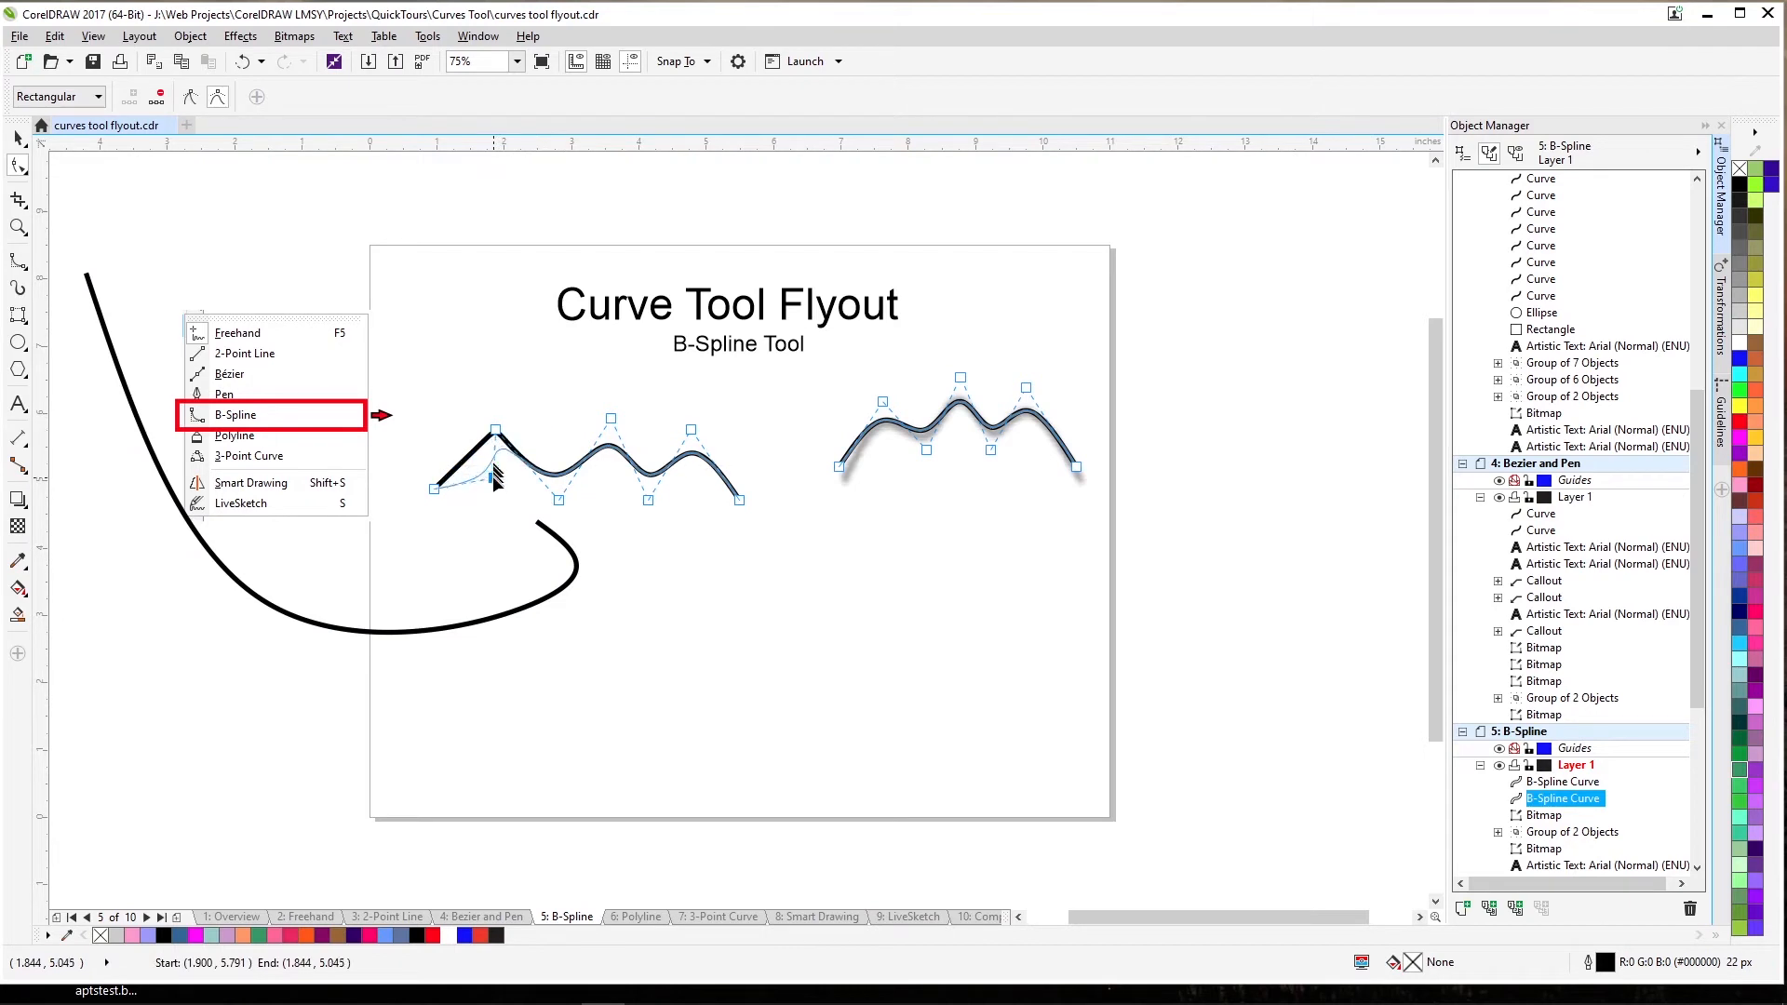
Reshape the left B-spline into a tall peak and deep dip, looping its end back left.
click(561, 500)
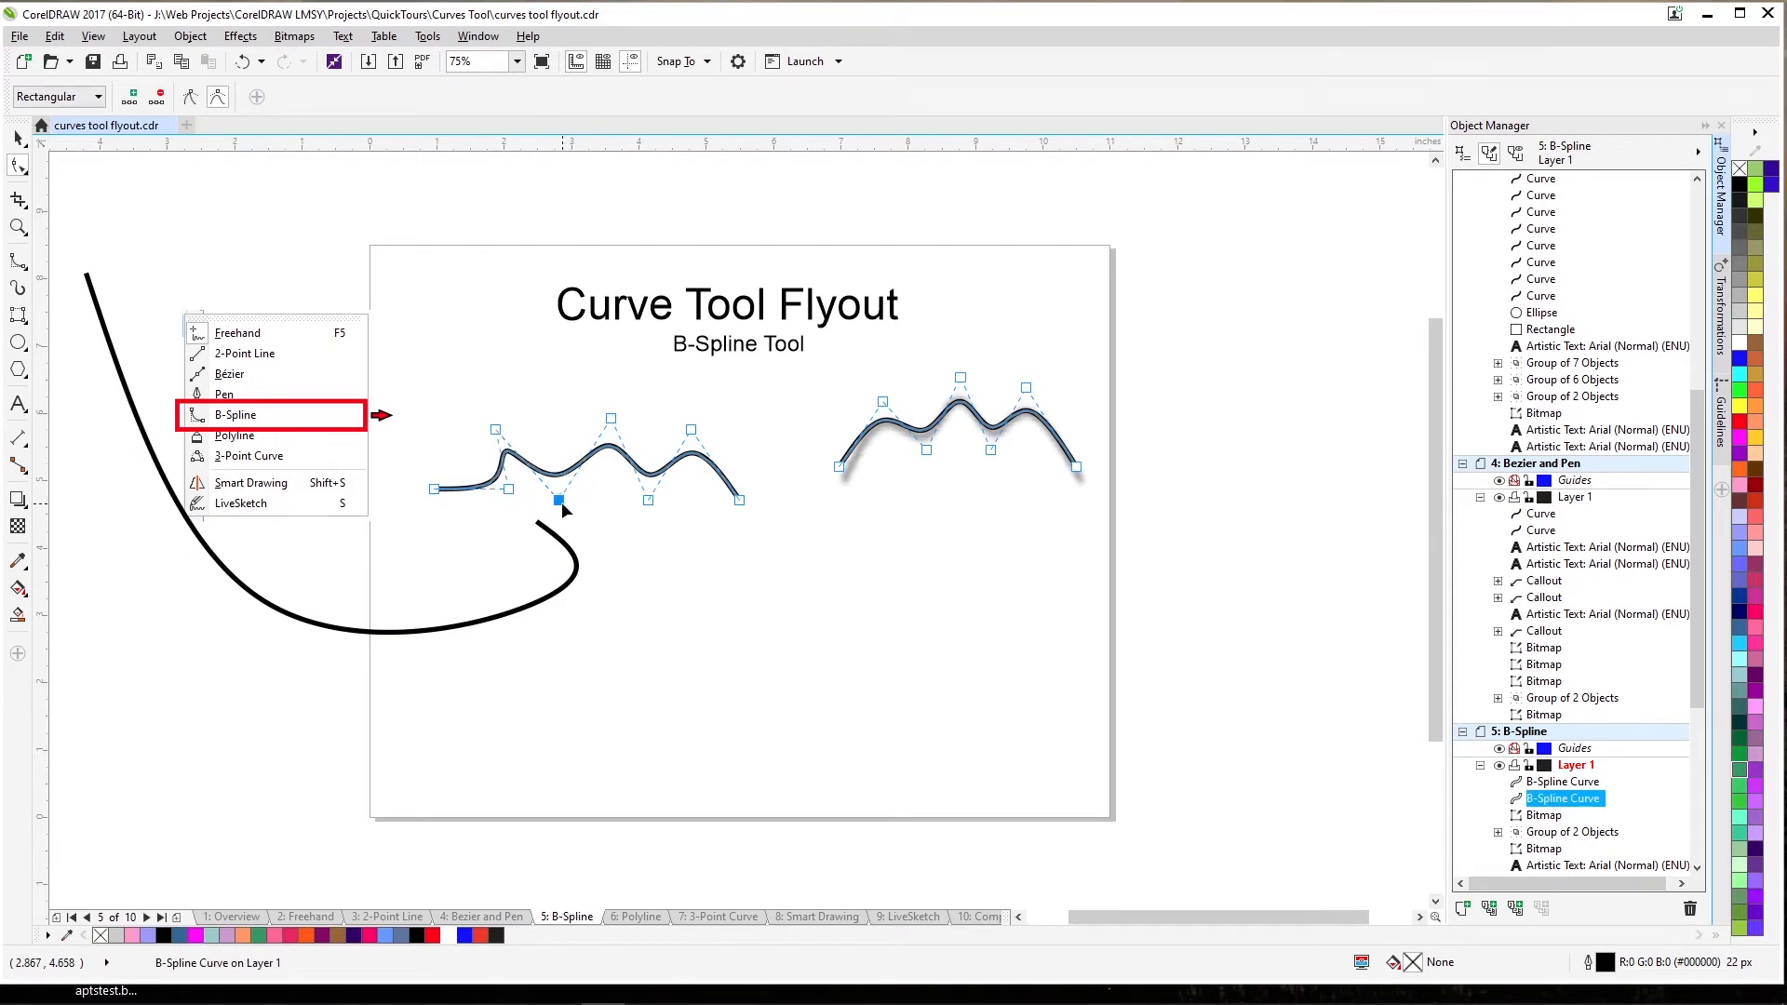
drag(561, 501, 528, 360)
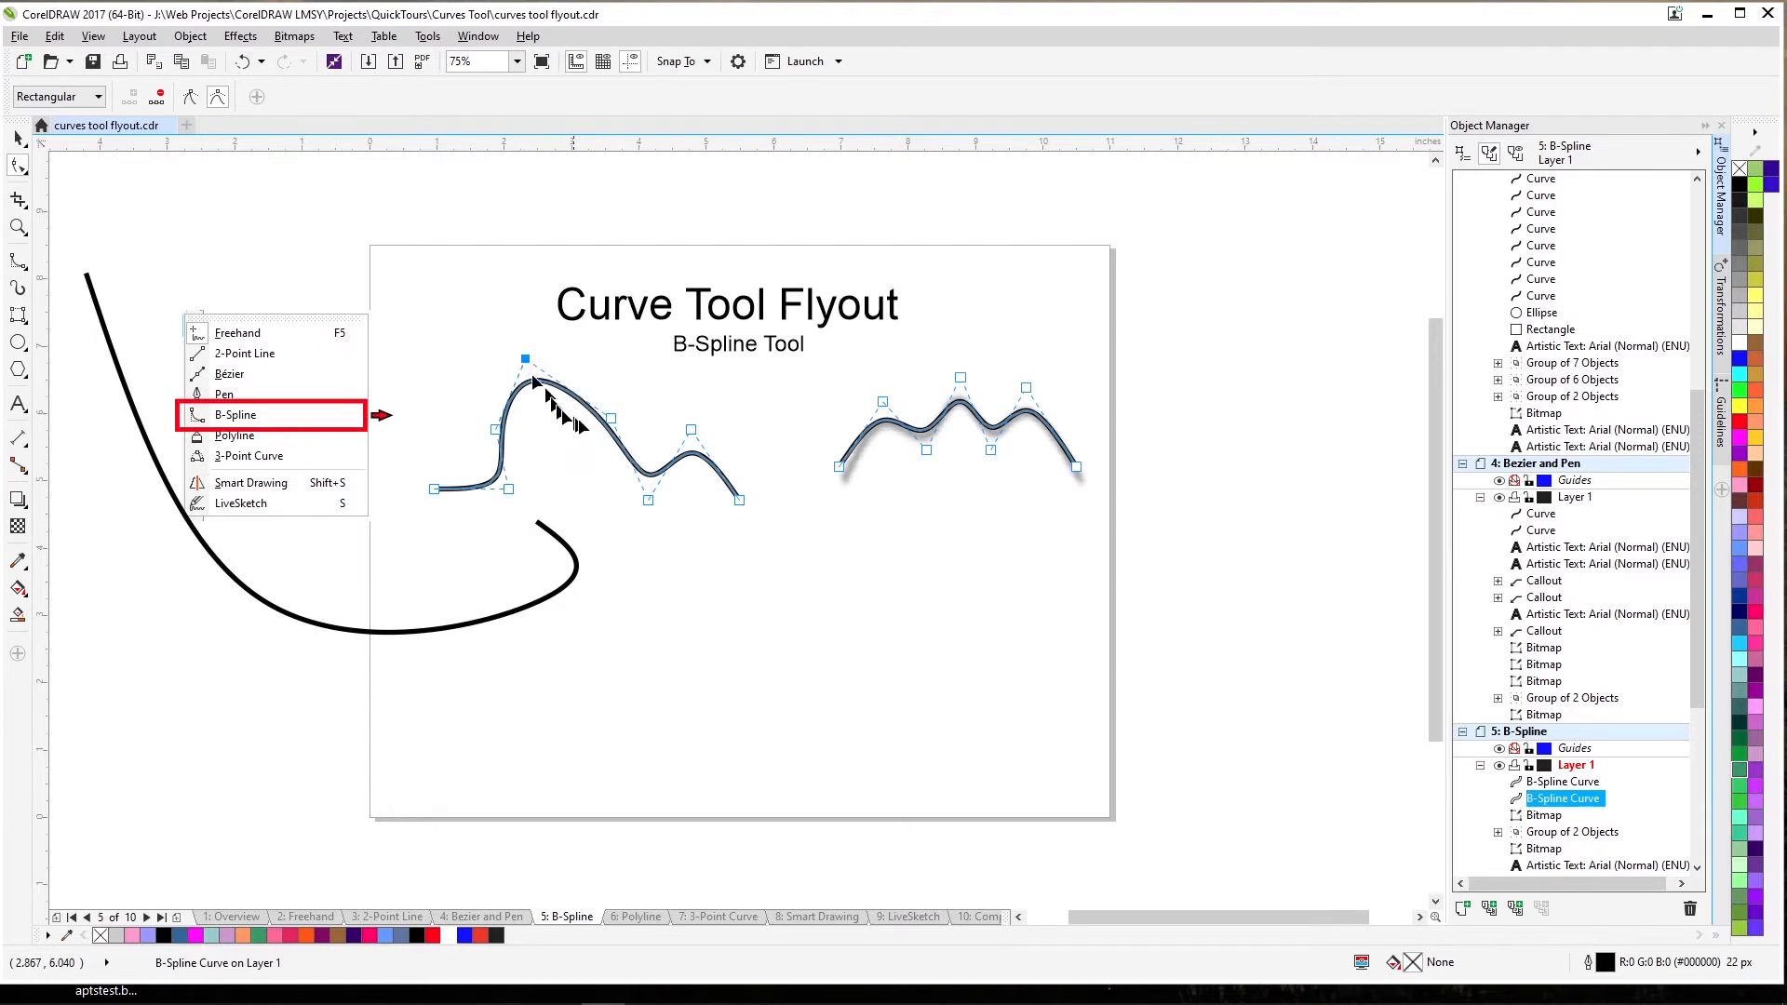
drag(612, 425, 646, 516)
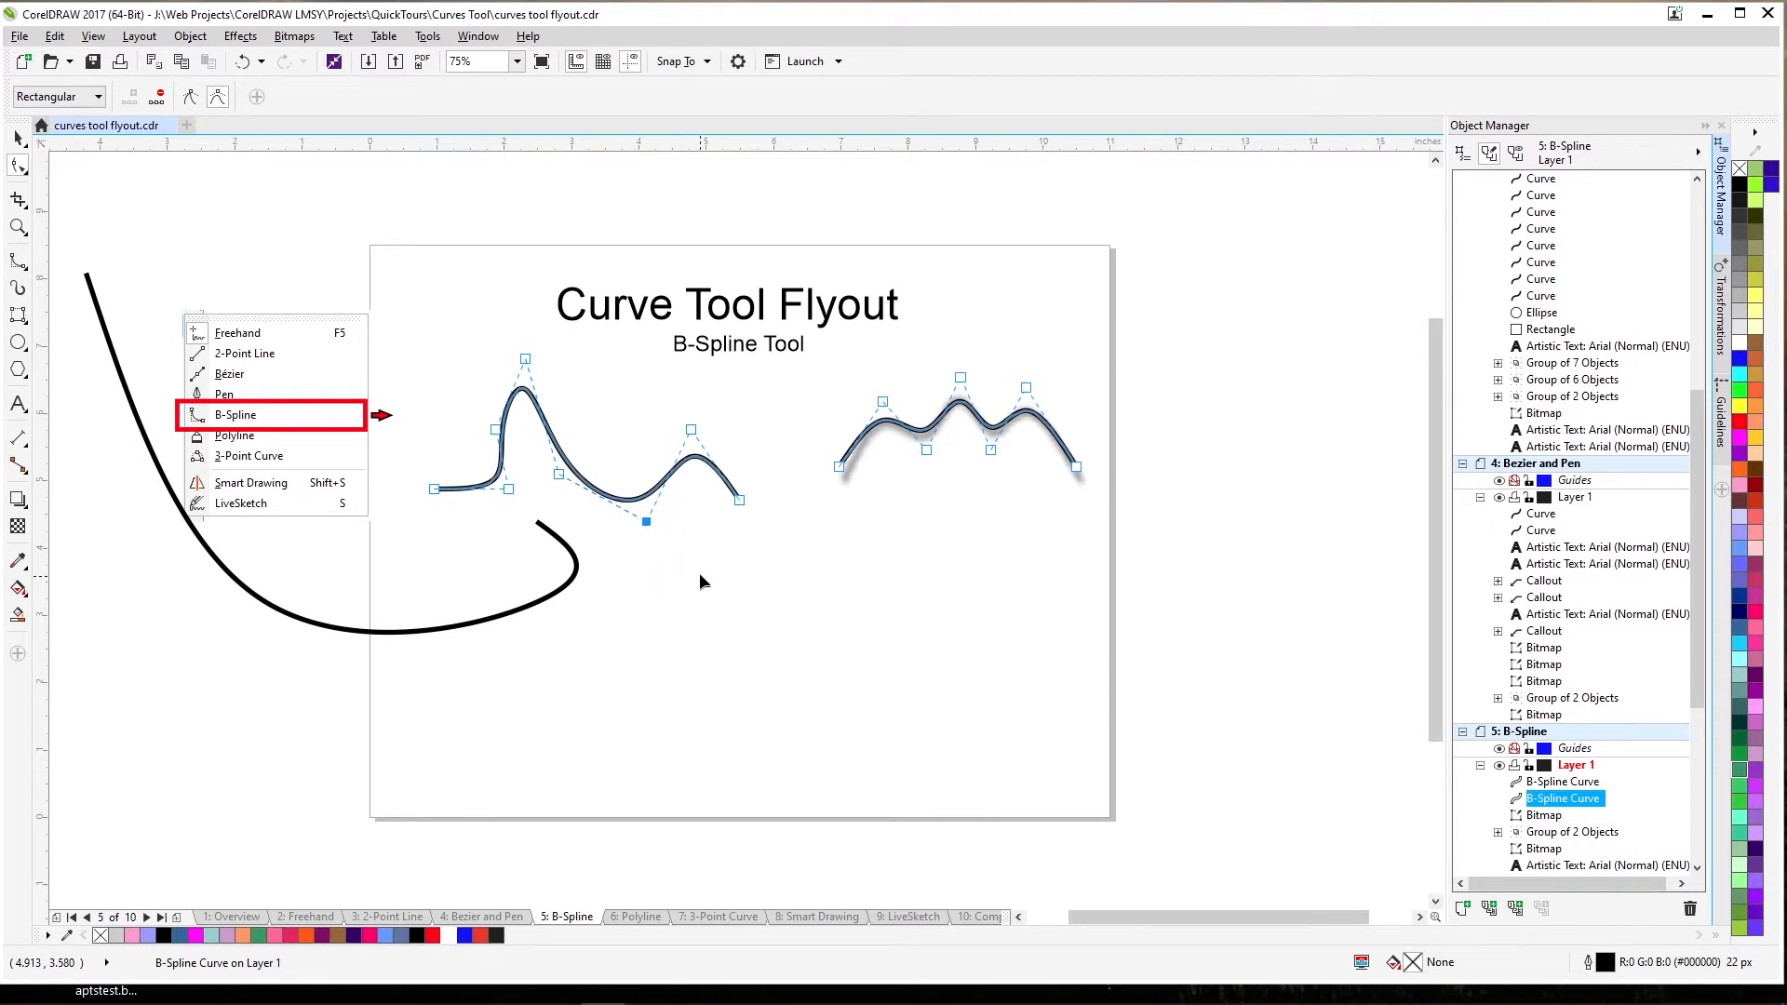
drag(739, 501, 433, 490)
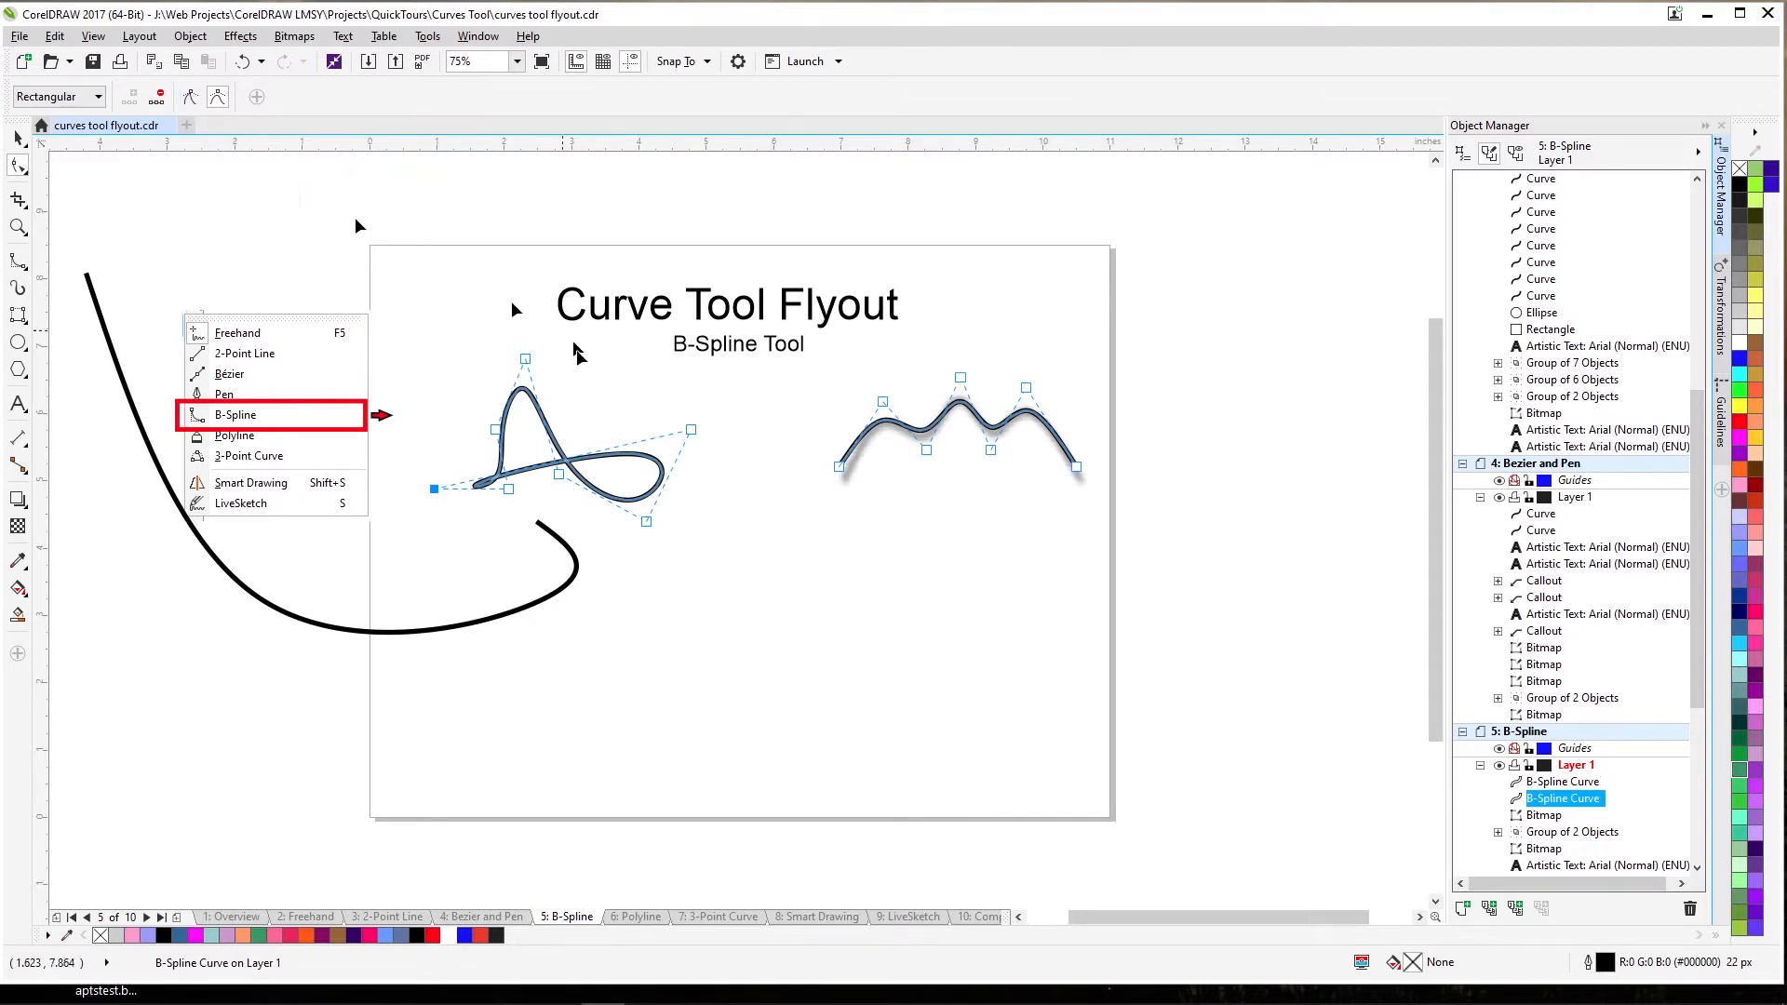
Draw a new two-humped B-spline across the lower page, below the looped curve.
click(767, 574)
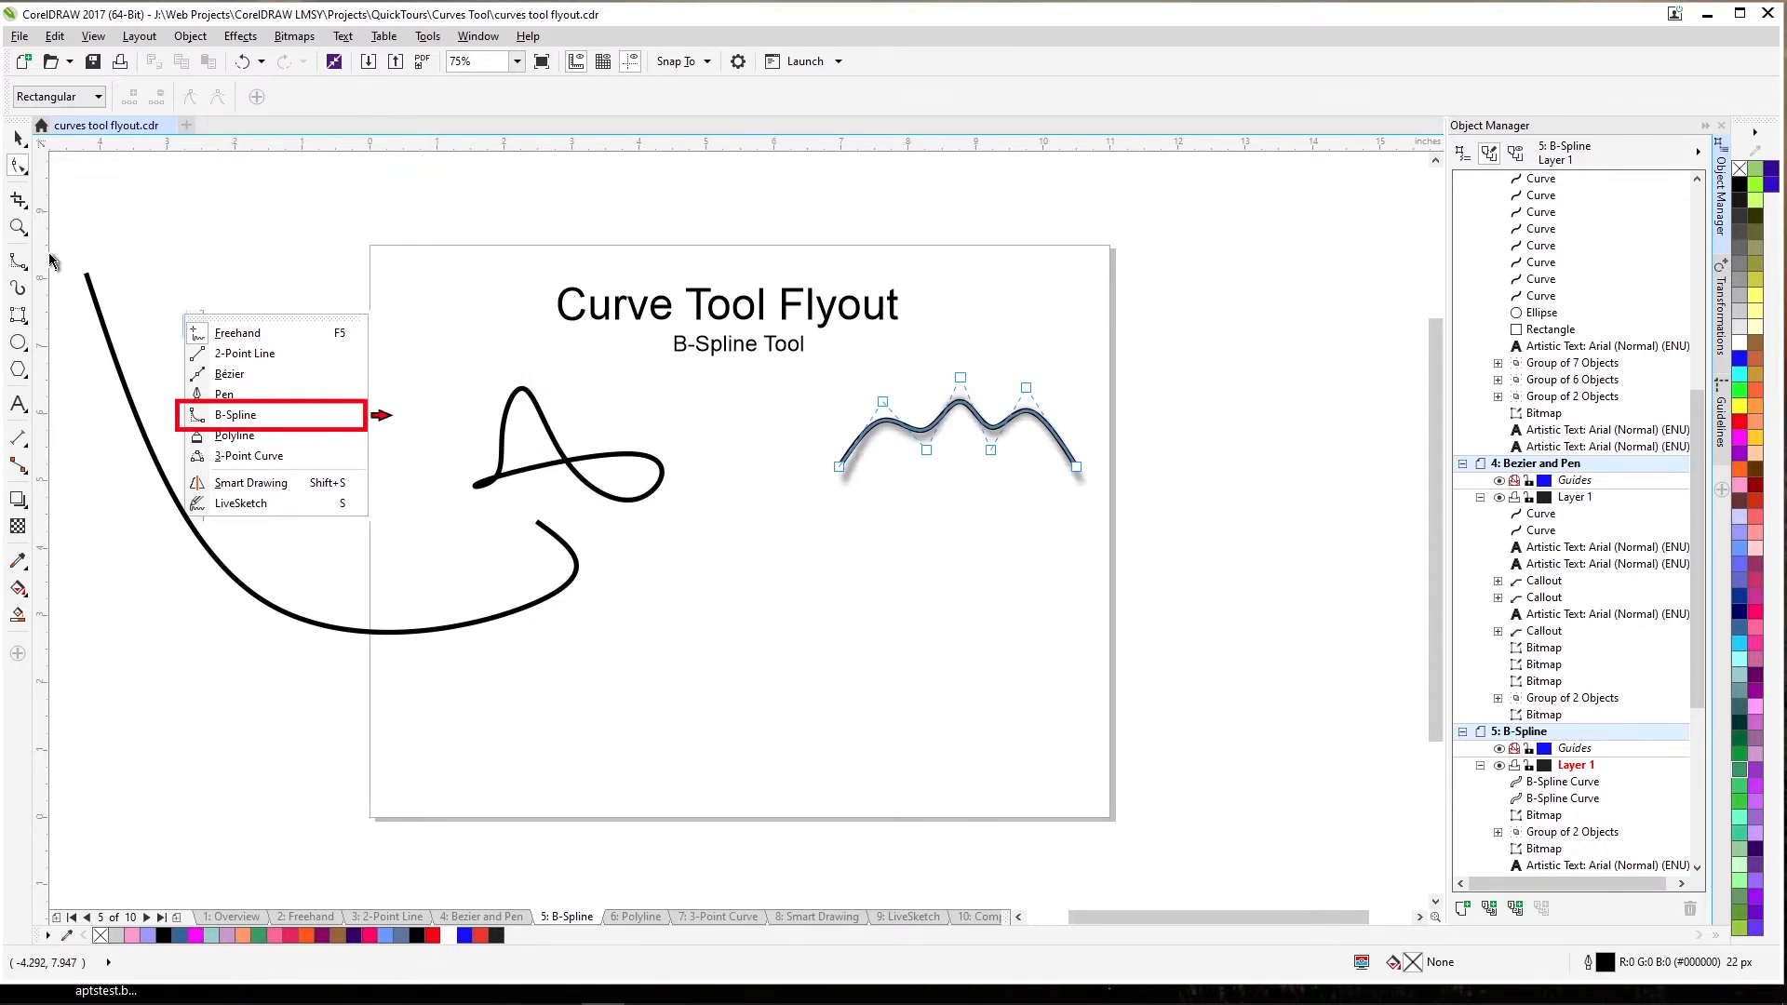
click(18, 259)
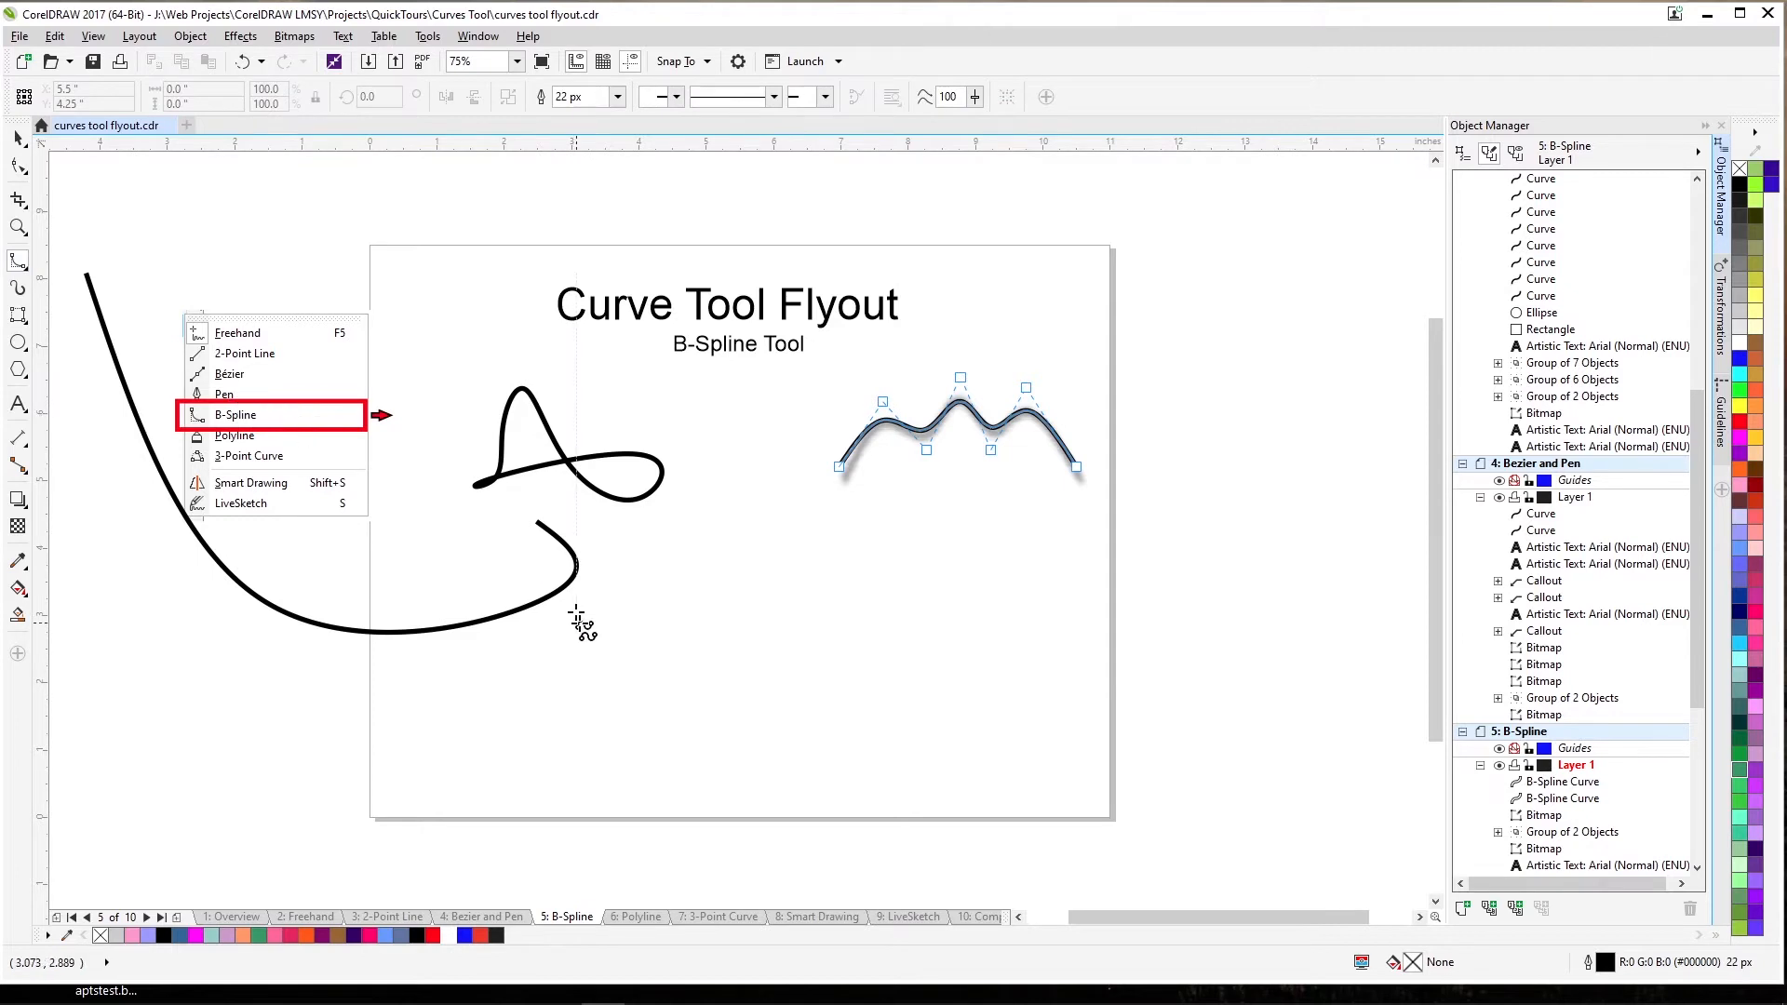
click(622, 631)
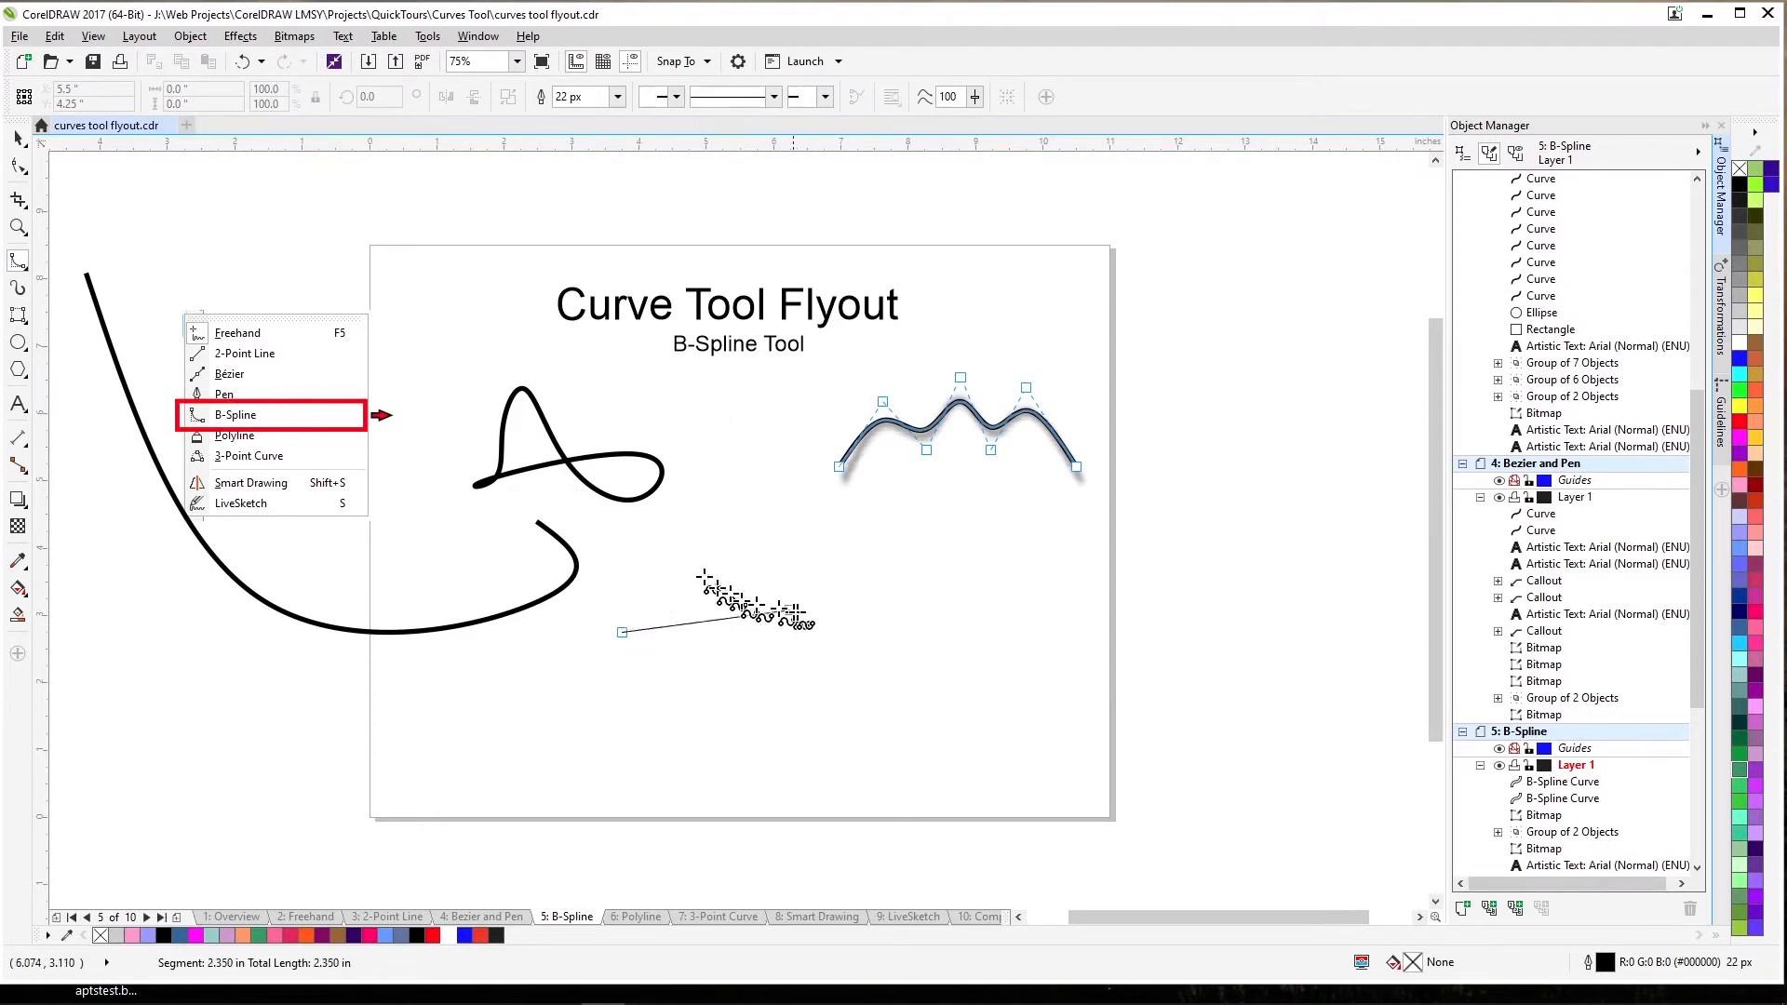
click(812, 552)
click(877, 667)
click(898, 578)
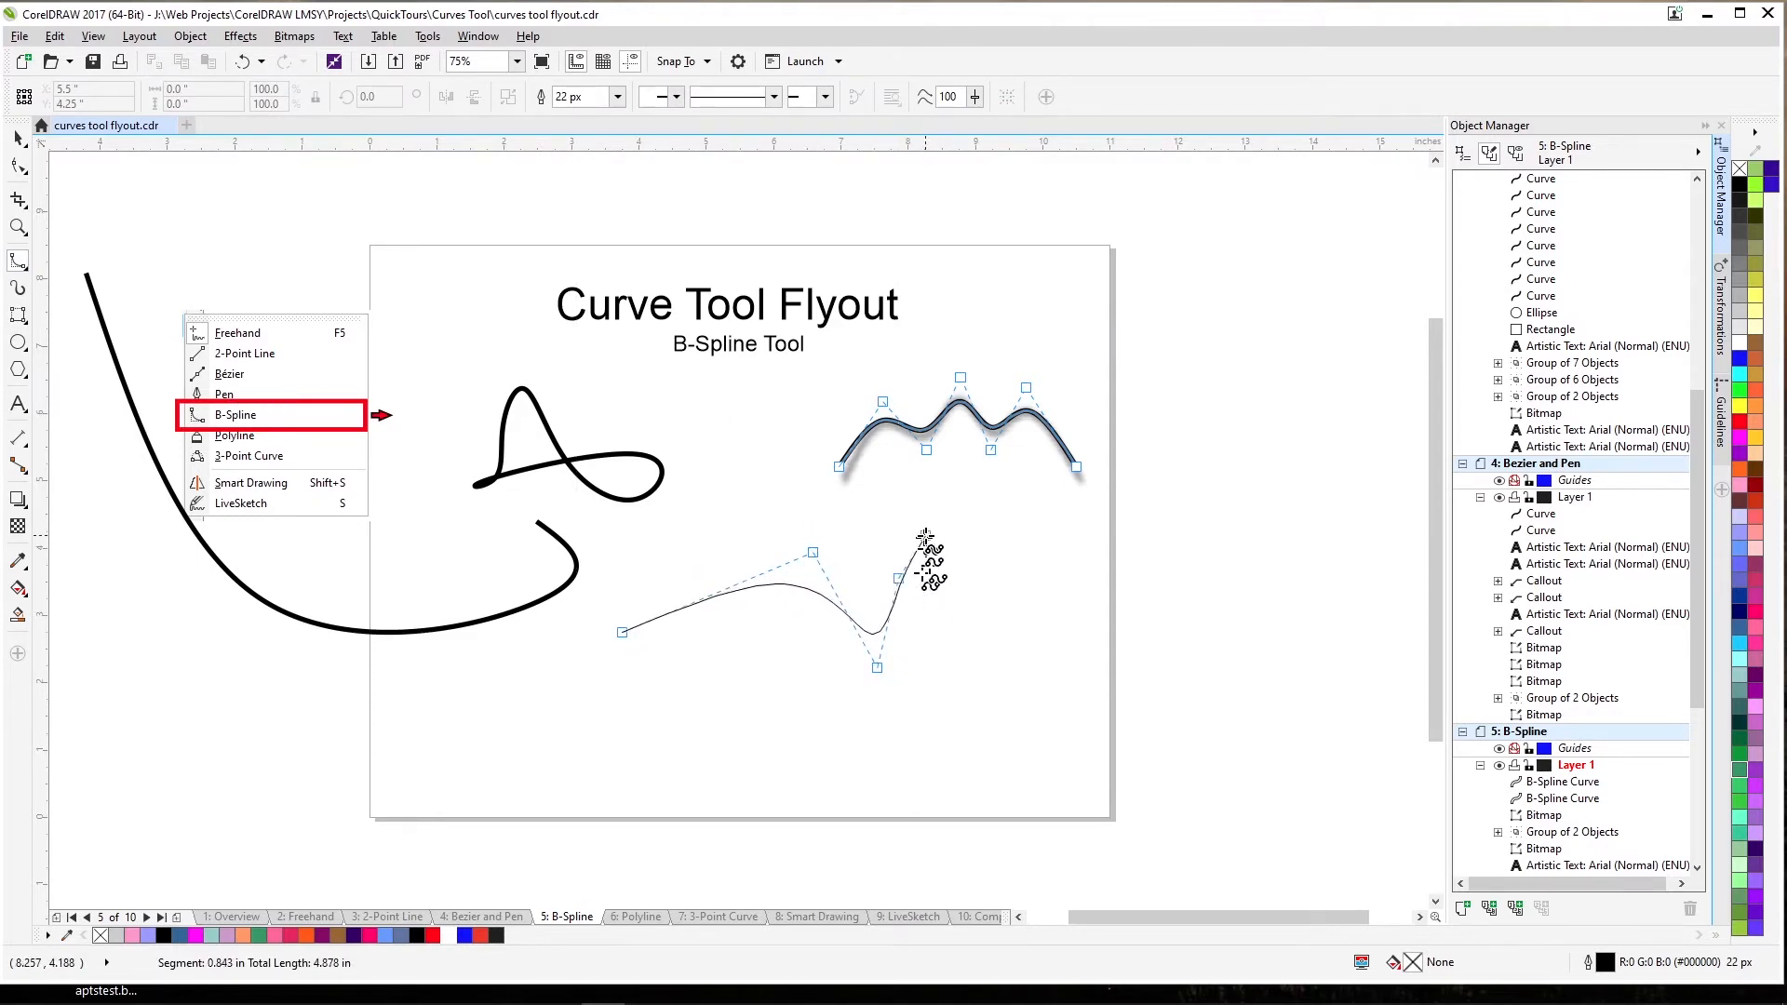
click(949, 552)
click(983, 632)
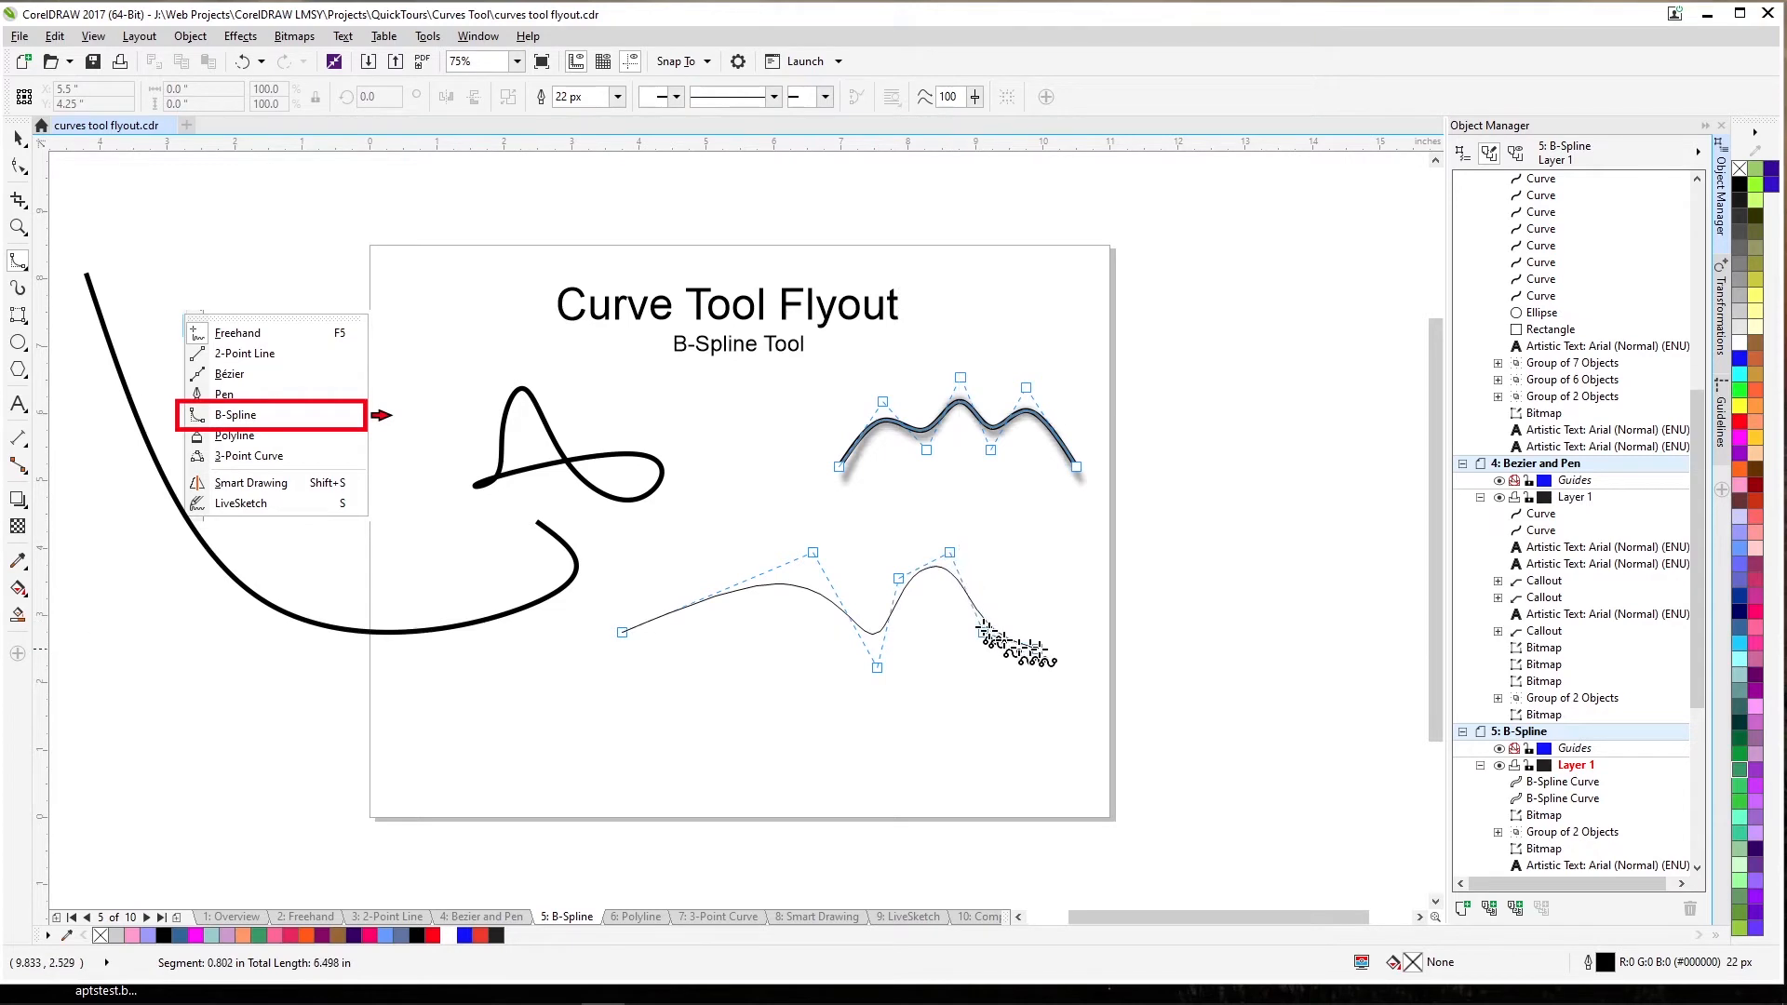
double_click(1042, 649)
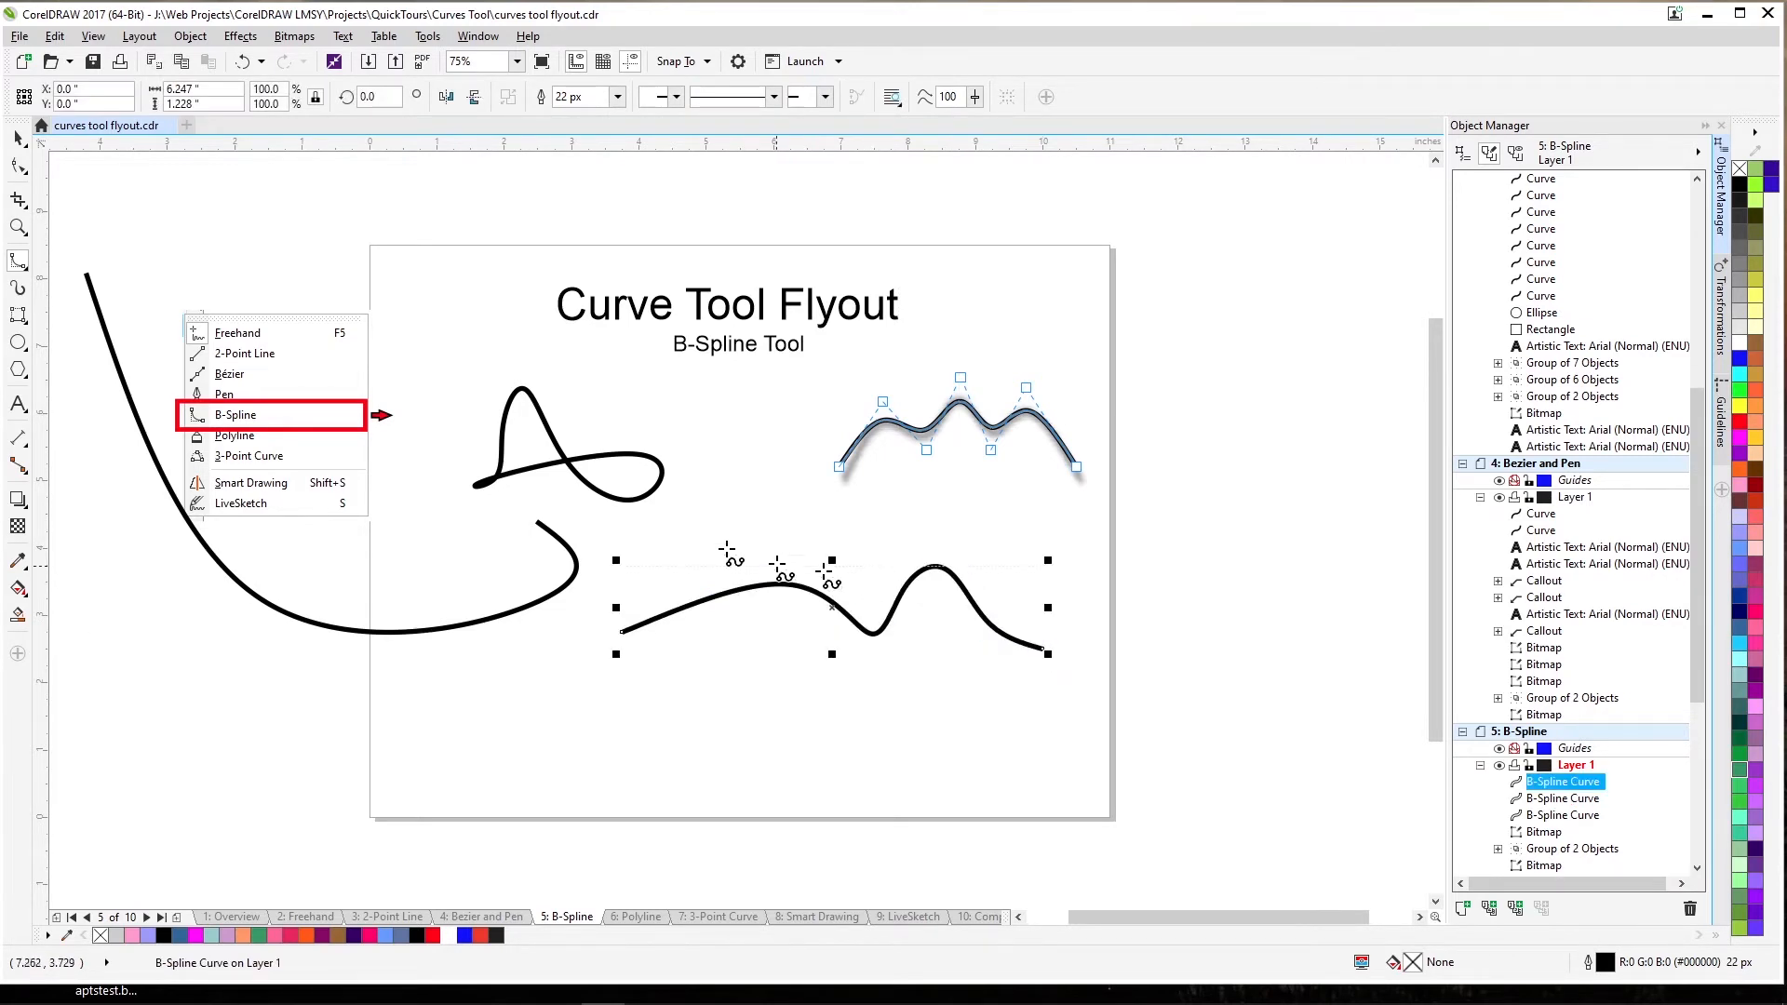
Clamp the lower B-spline's upper control point, shift it left, and clamp the dip point.
click(18, 170)
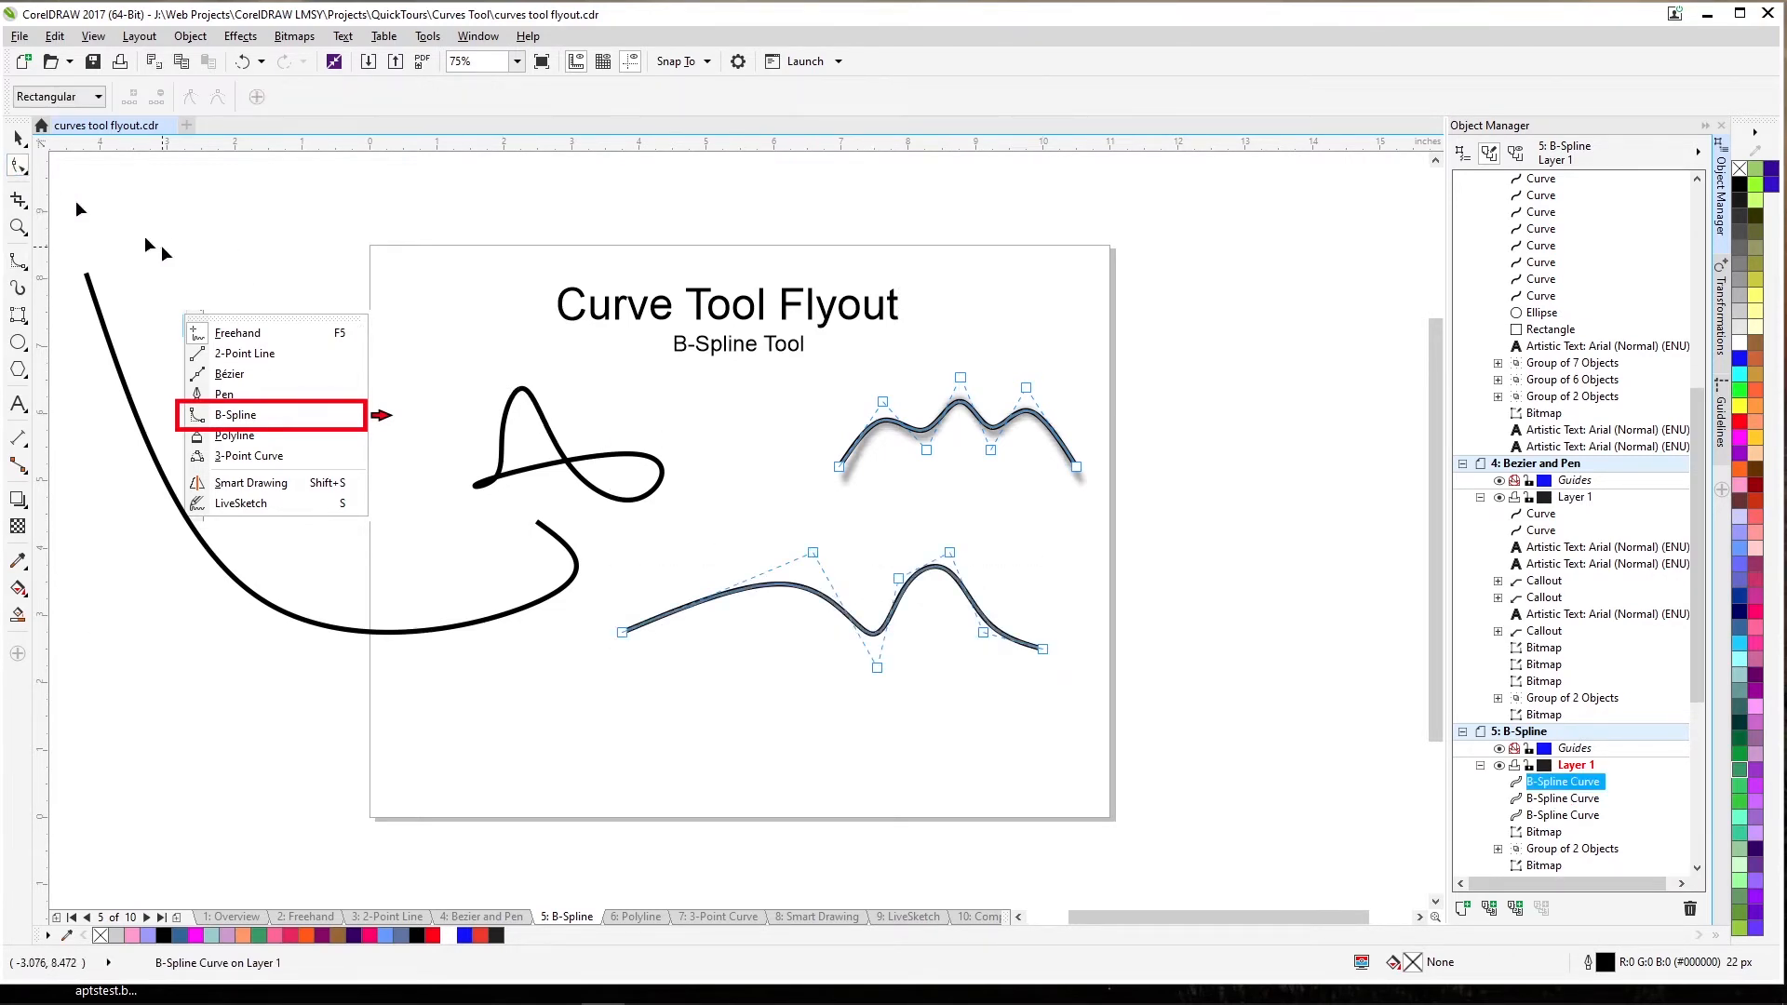
click(813, 554)
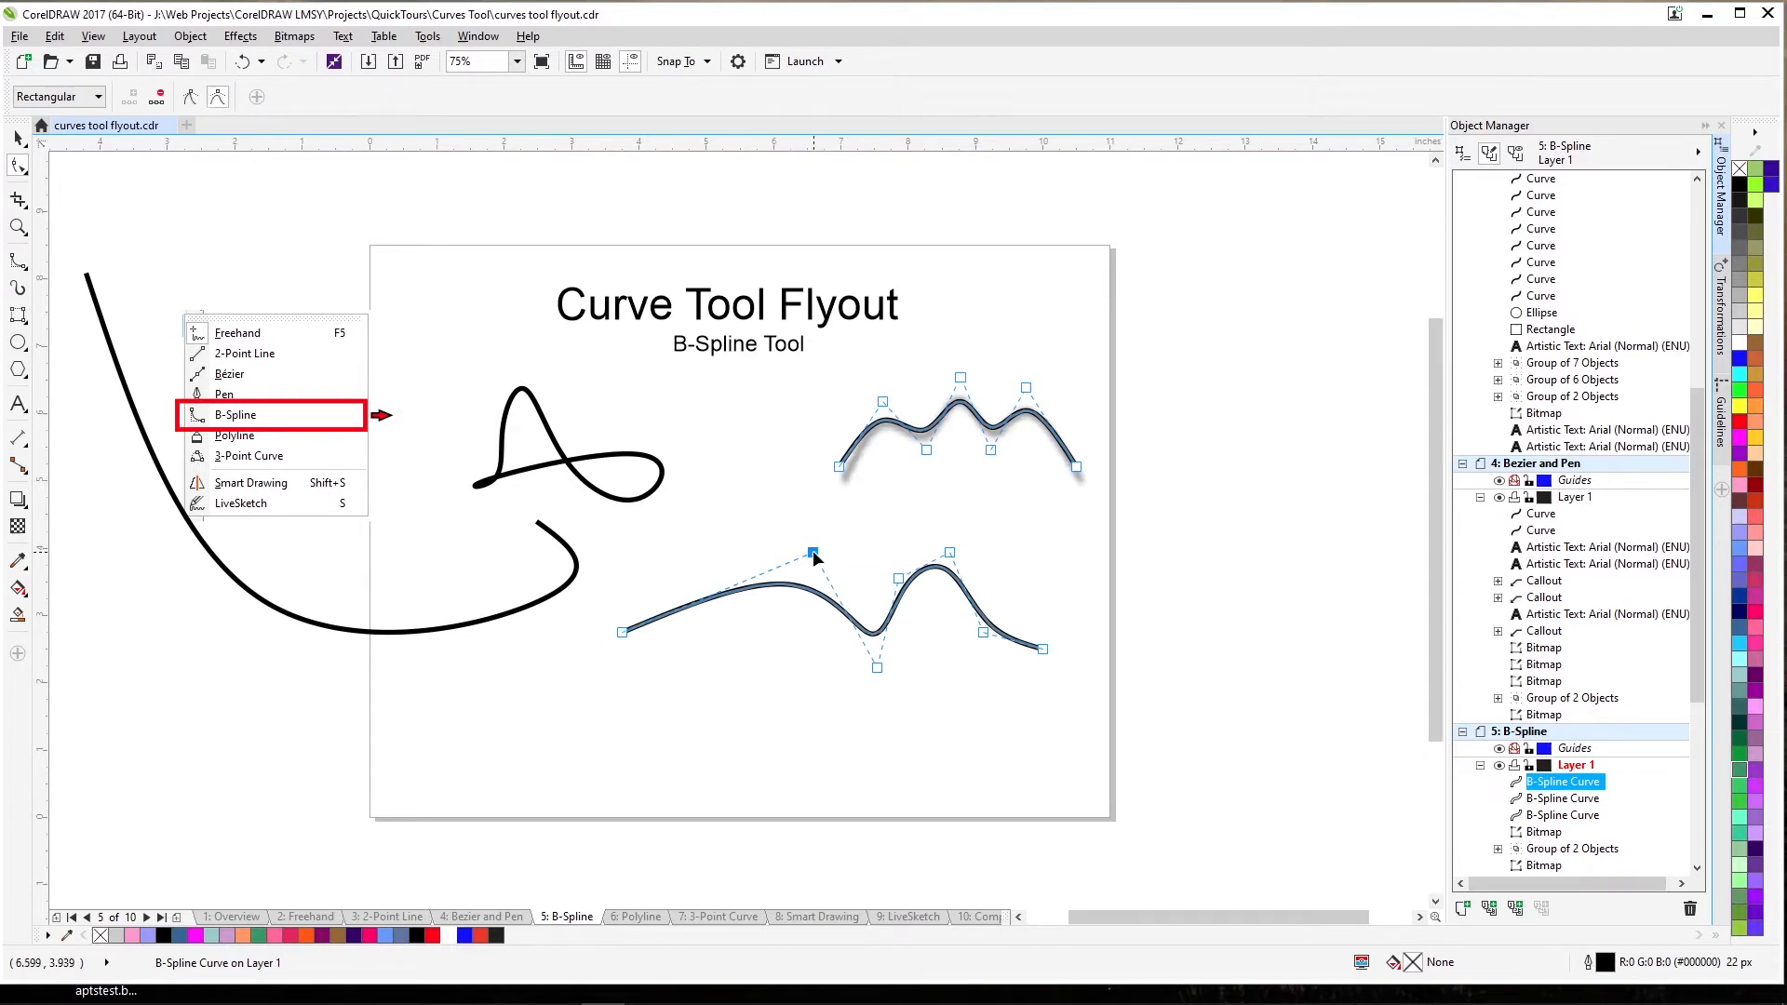
click(189, 98)
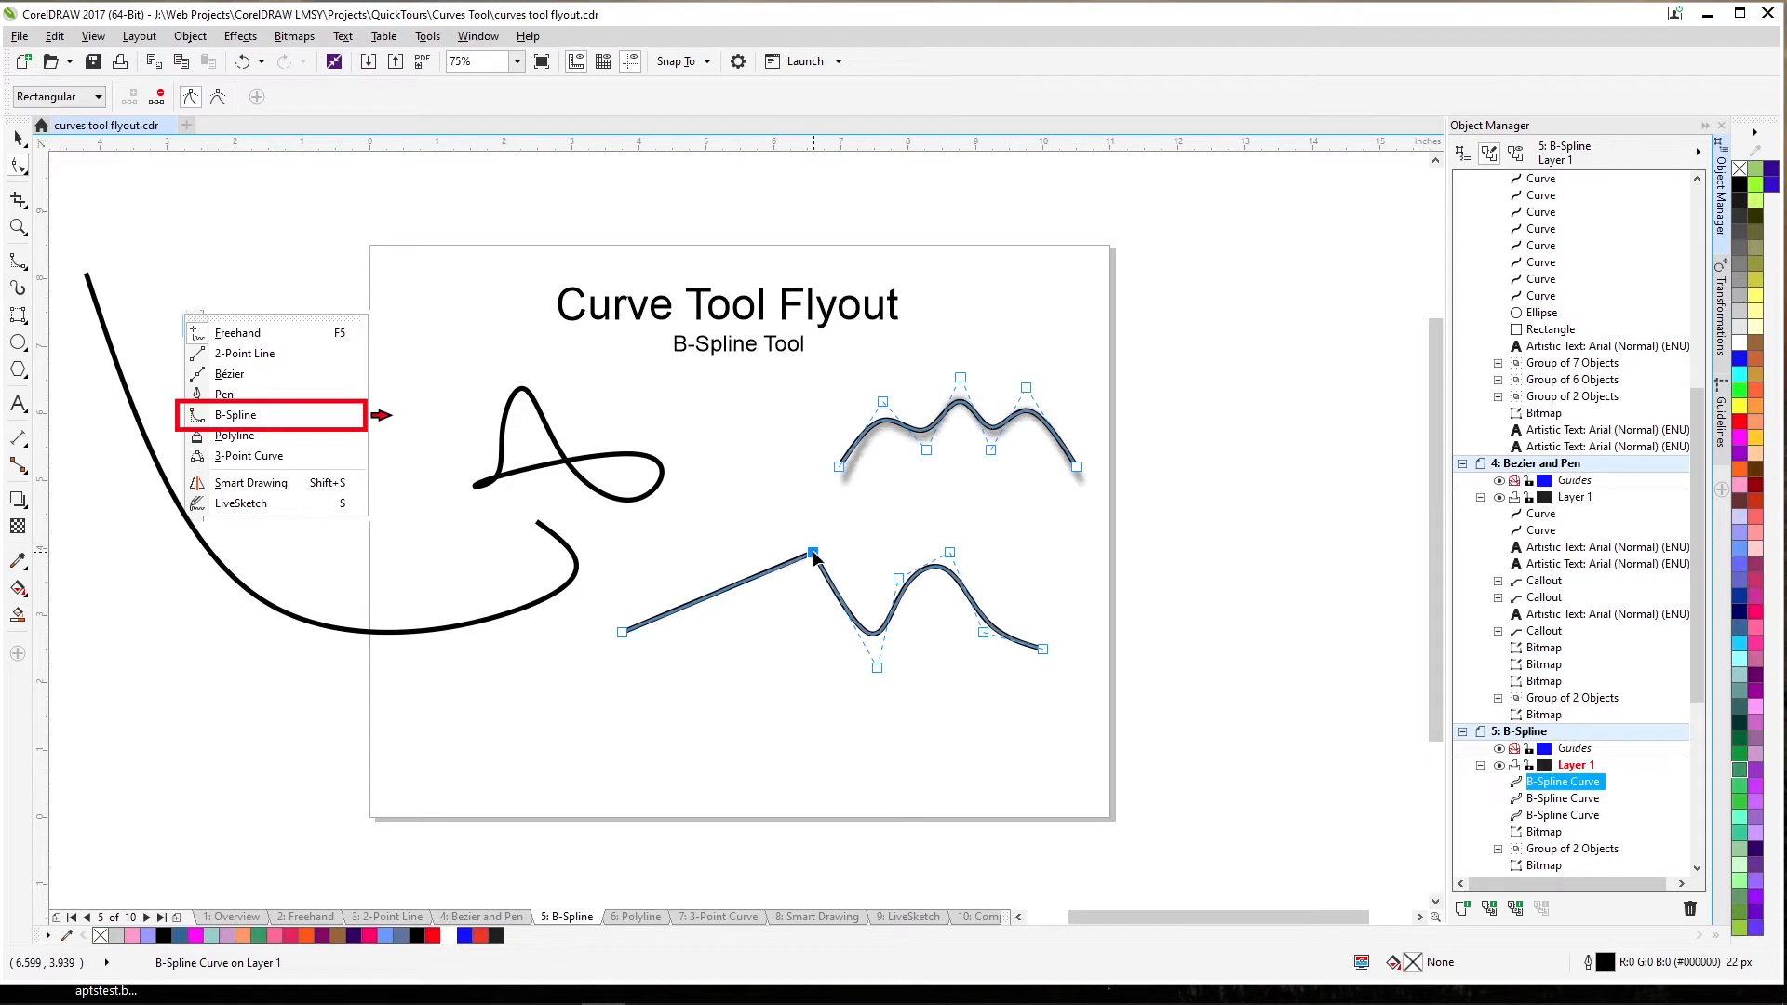
drag(812, 554, 730, 536)
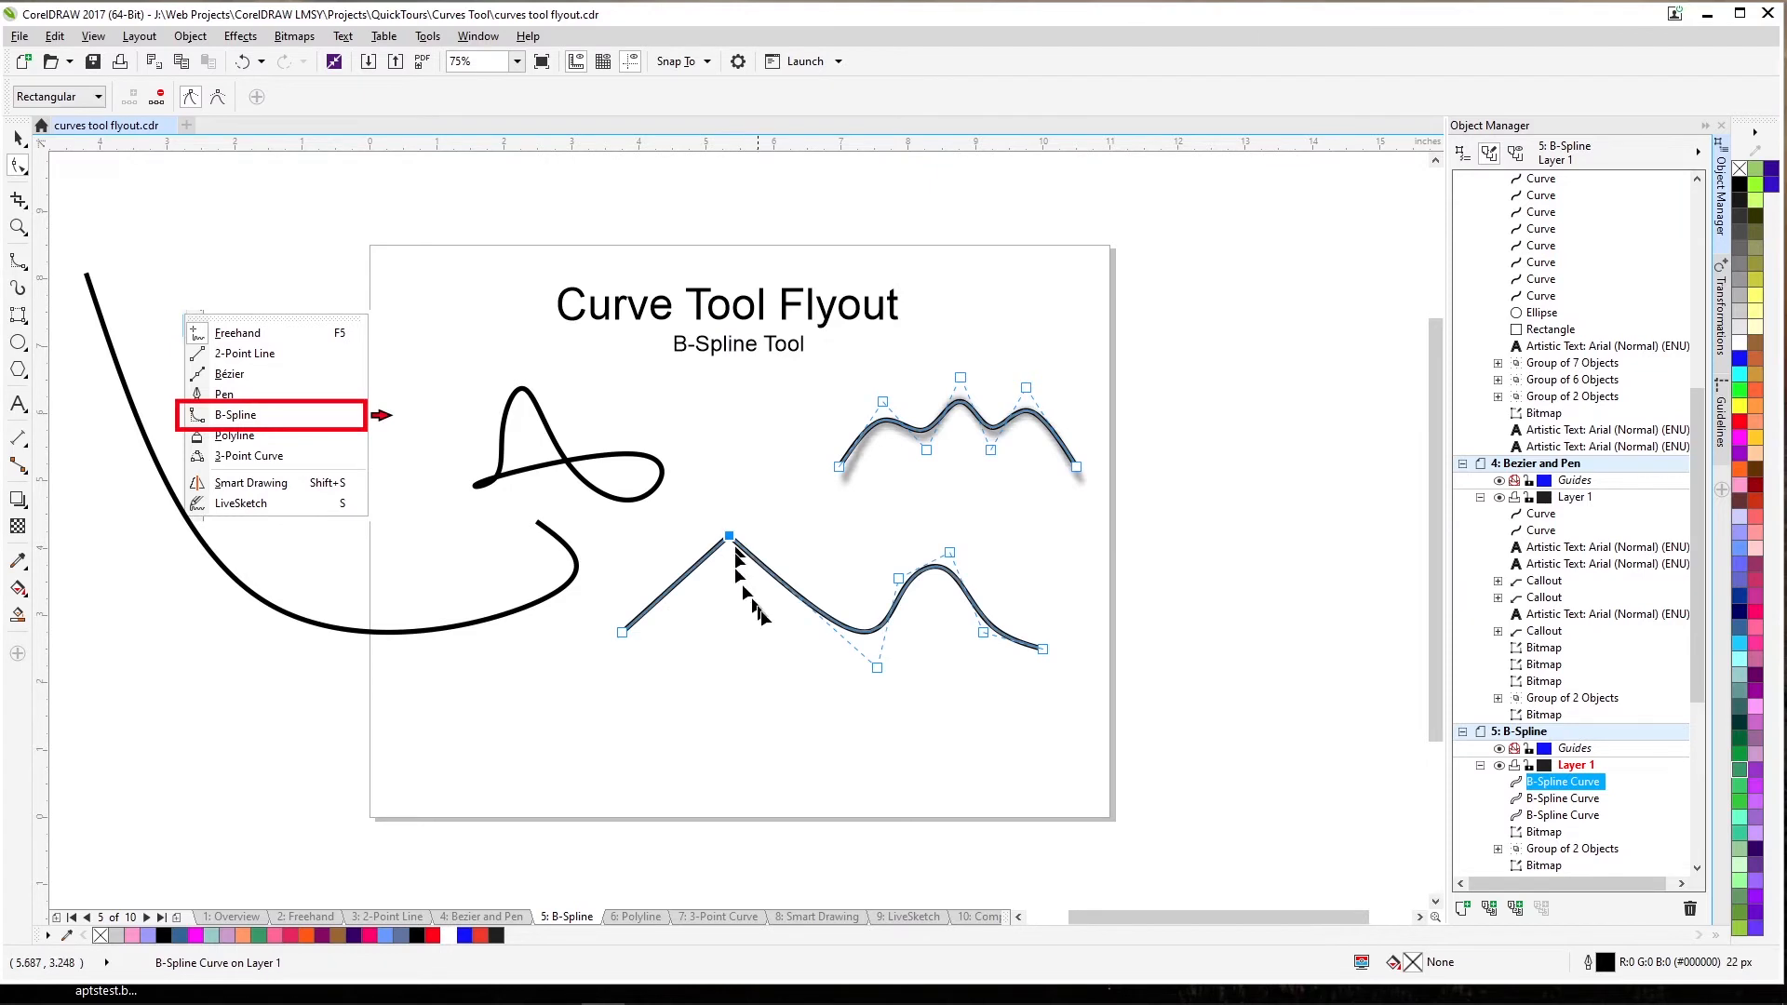
click(876, 666)
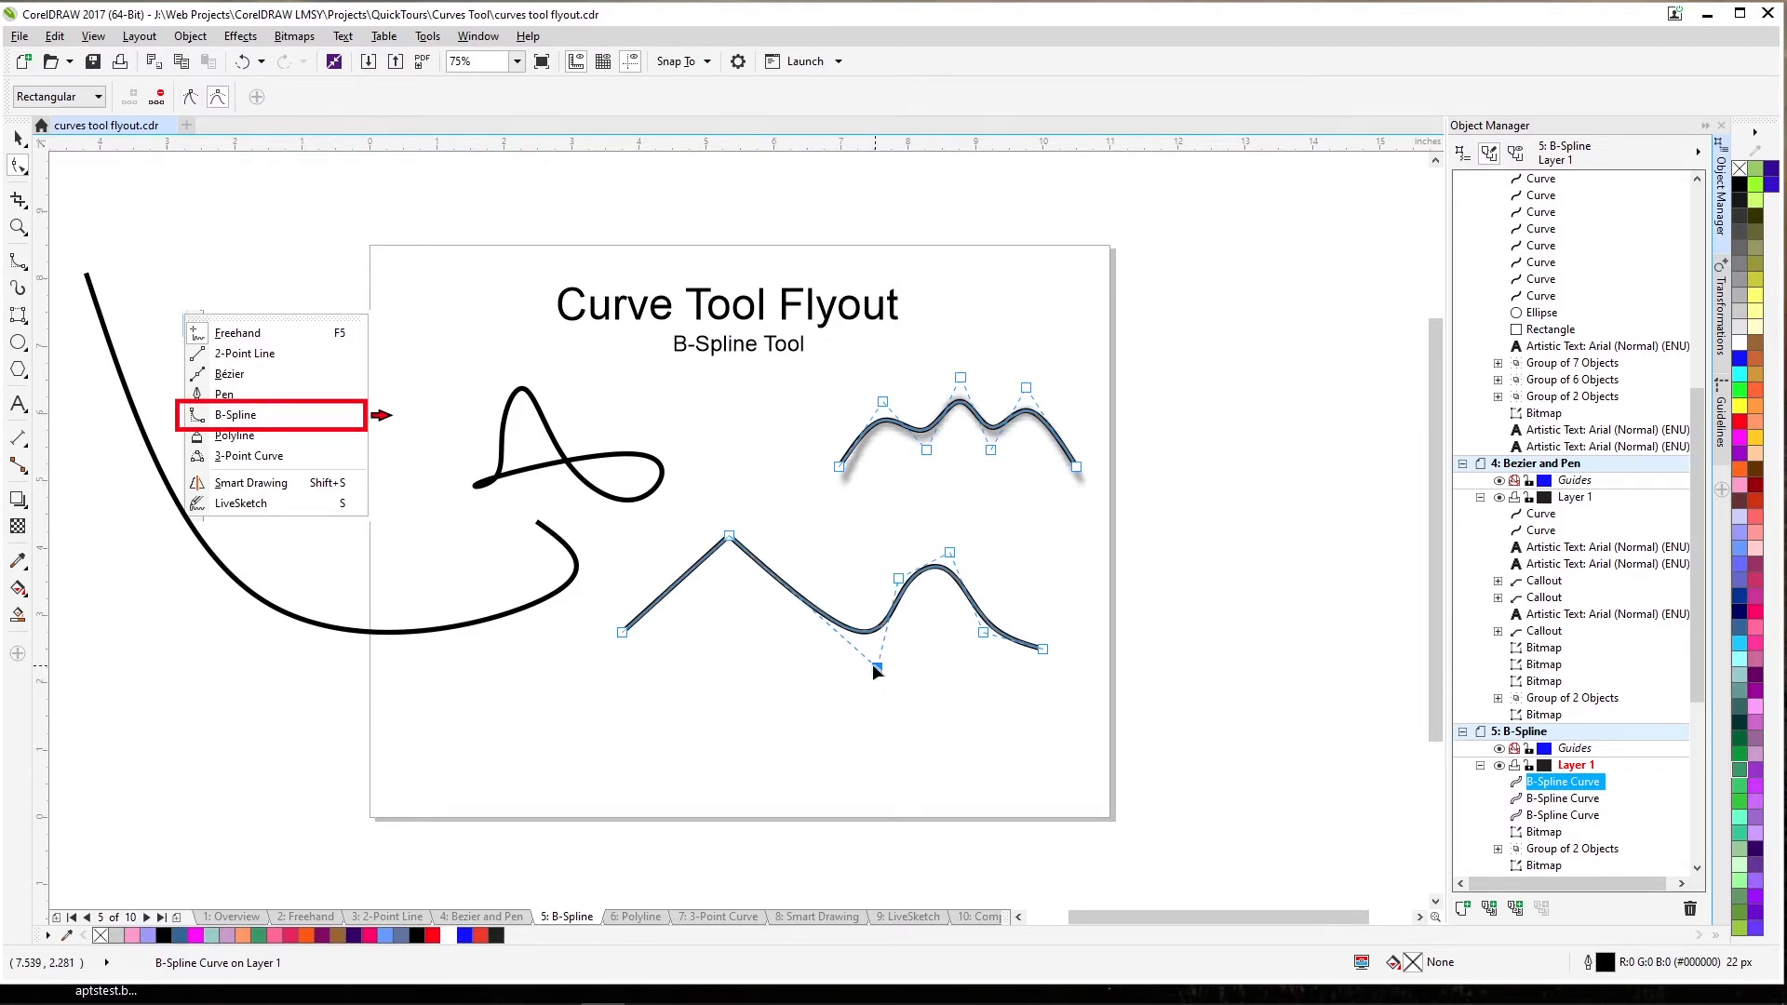
click(191, 98)
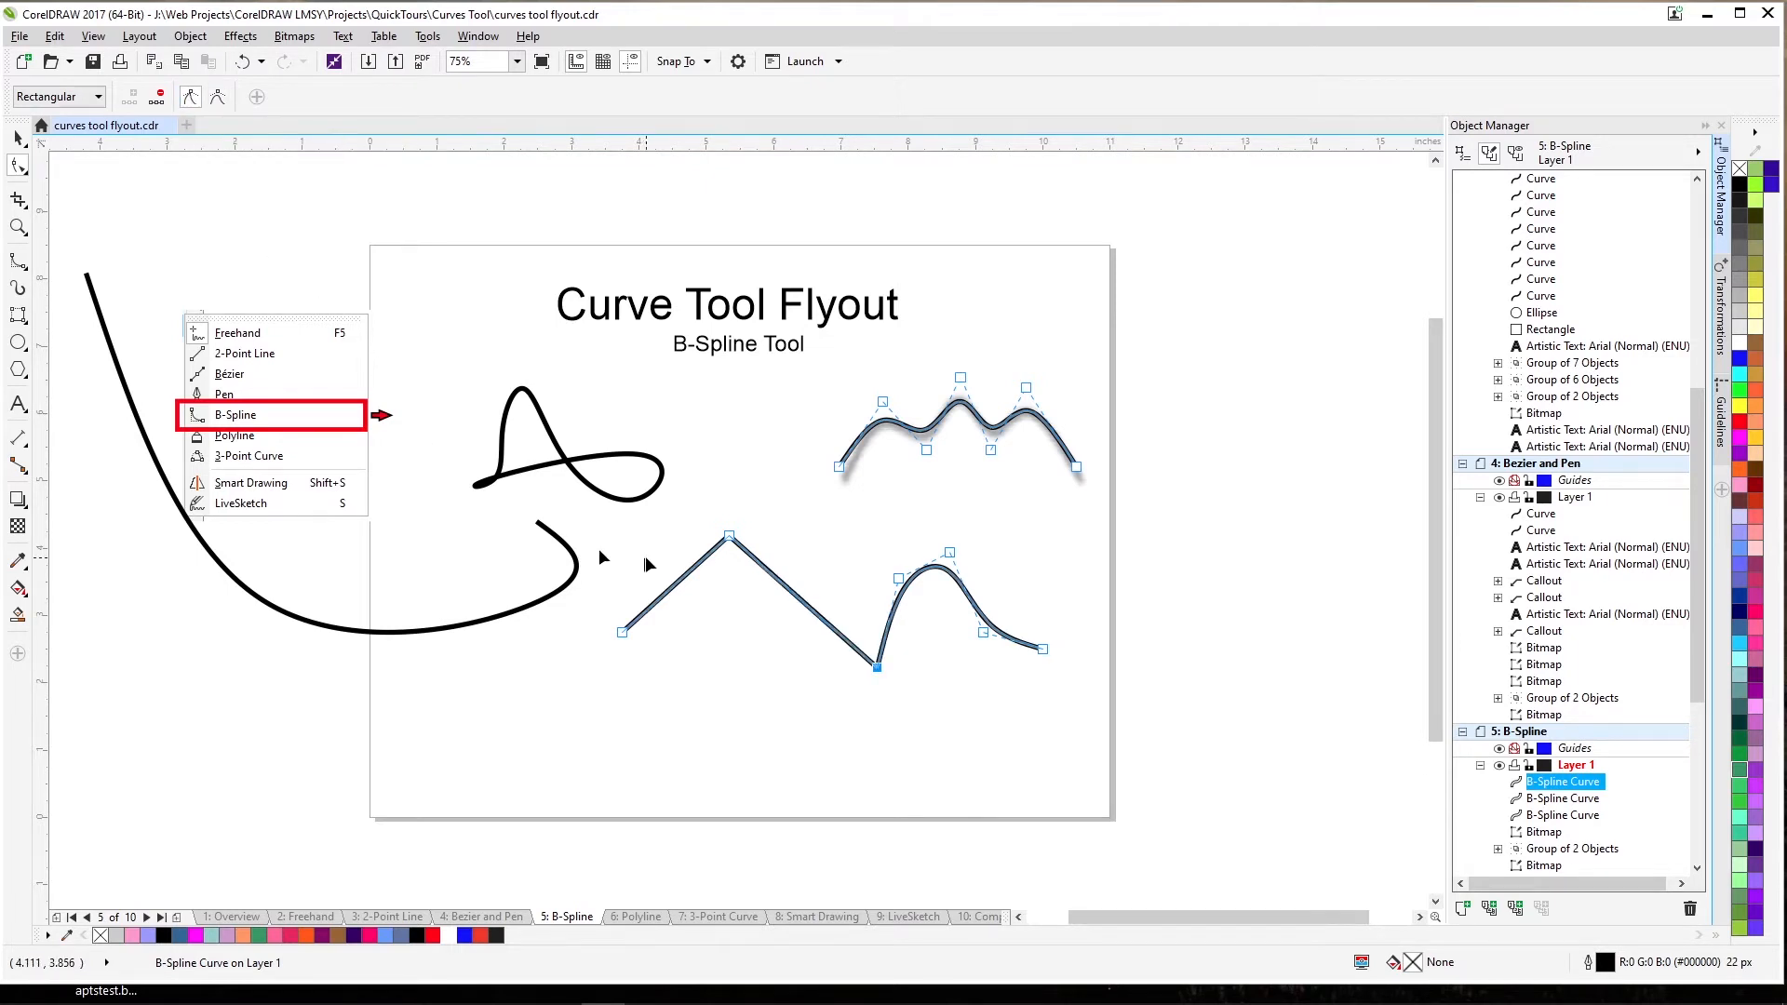
Float the peak and dip points again, then re-clamp the peak and move it above the start.
click(1043, 649)
click(729, 537)
click(217, 97)
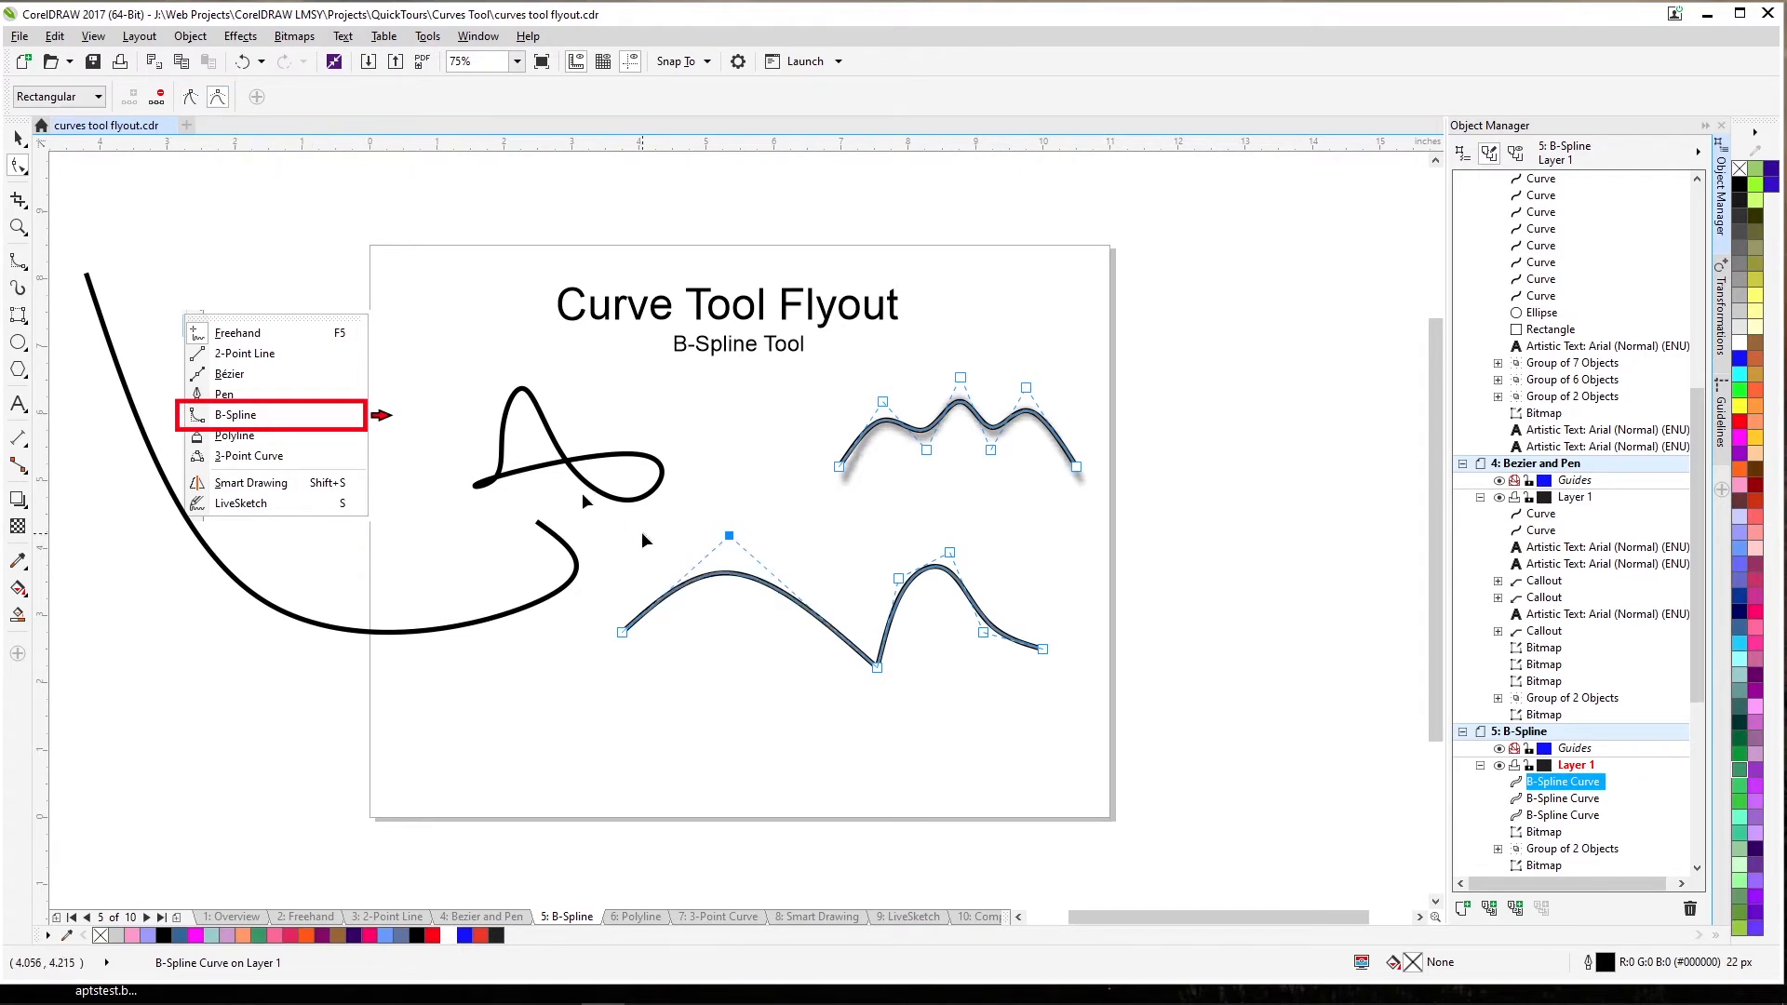
drag(842, 697, 904, 644)
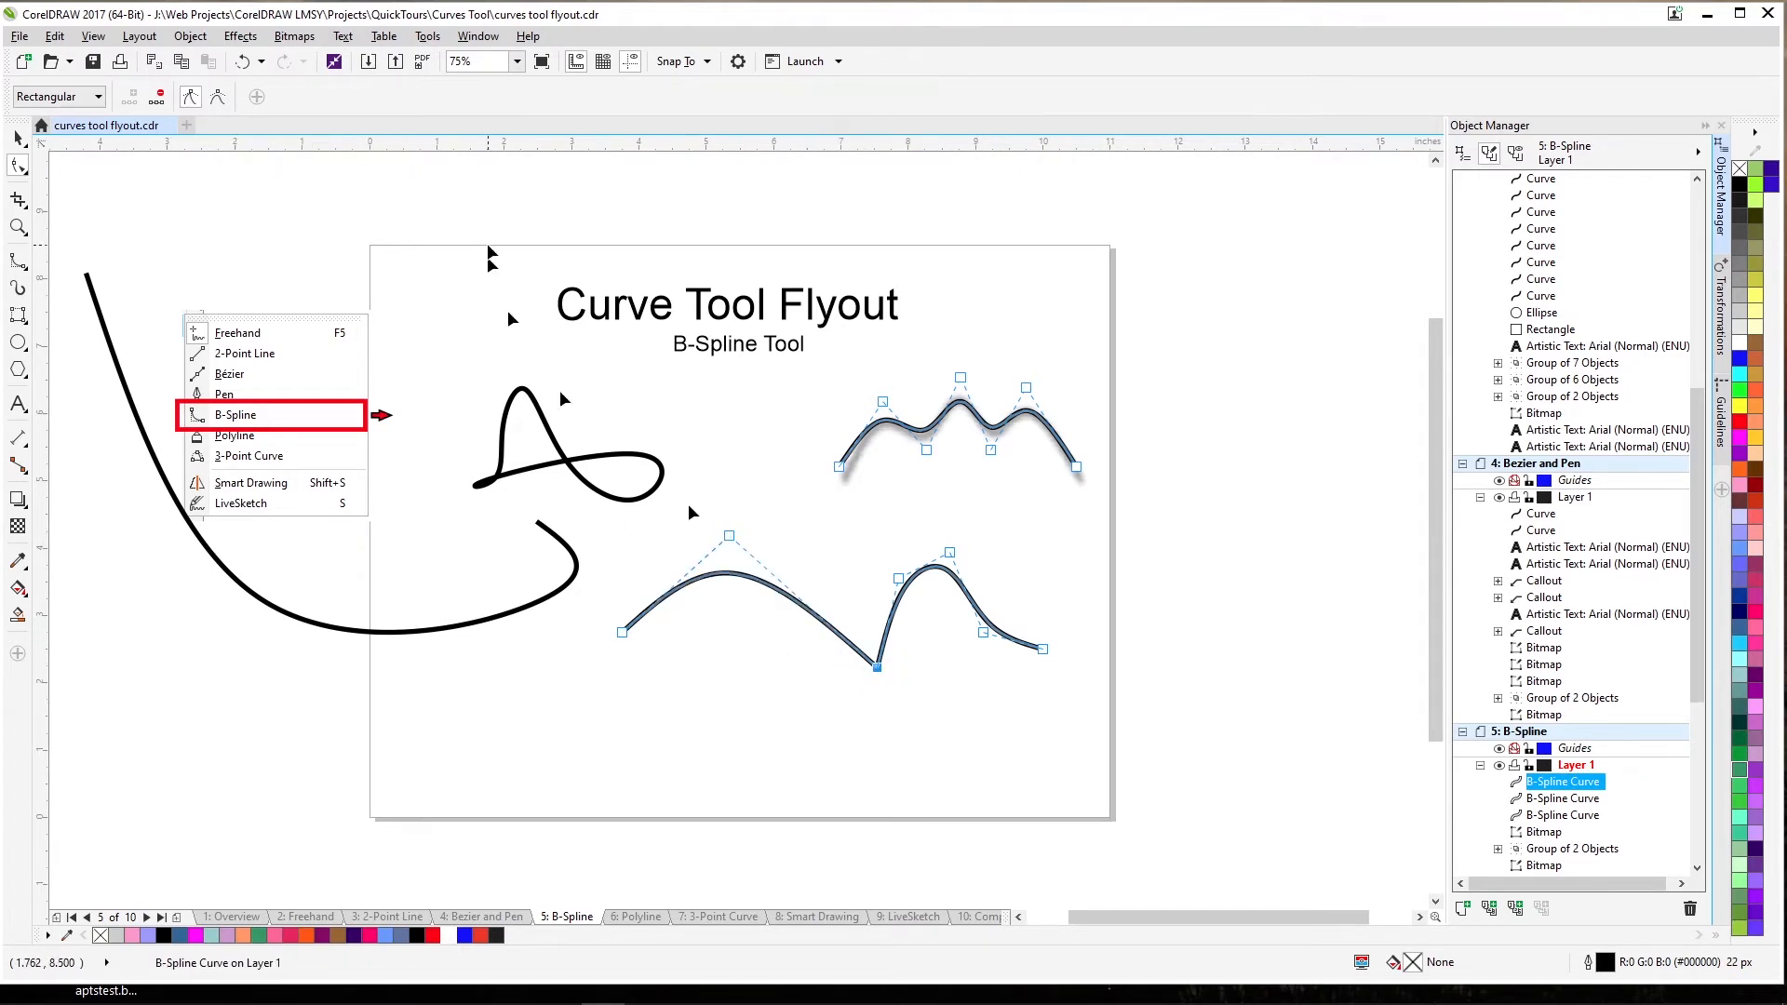
click(217, 97)
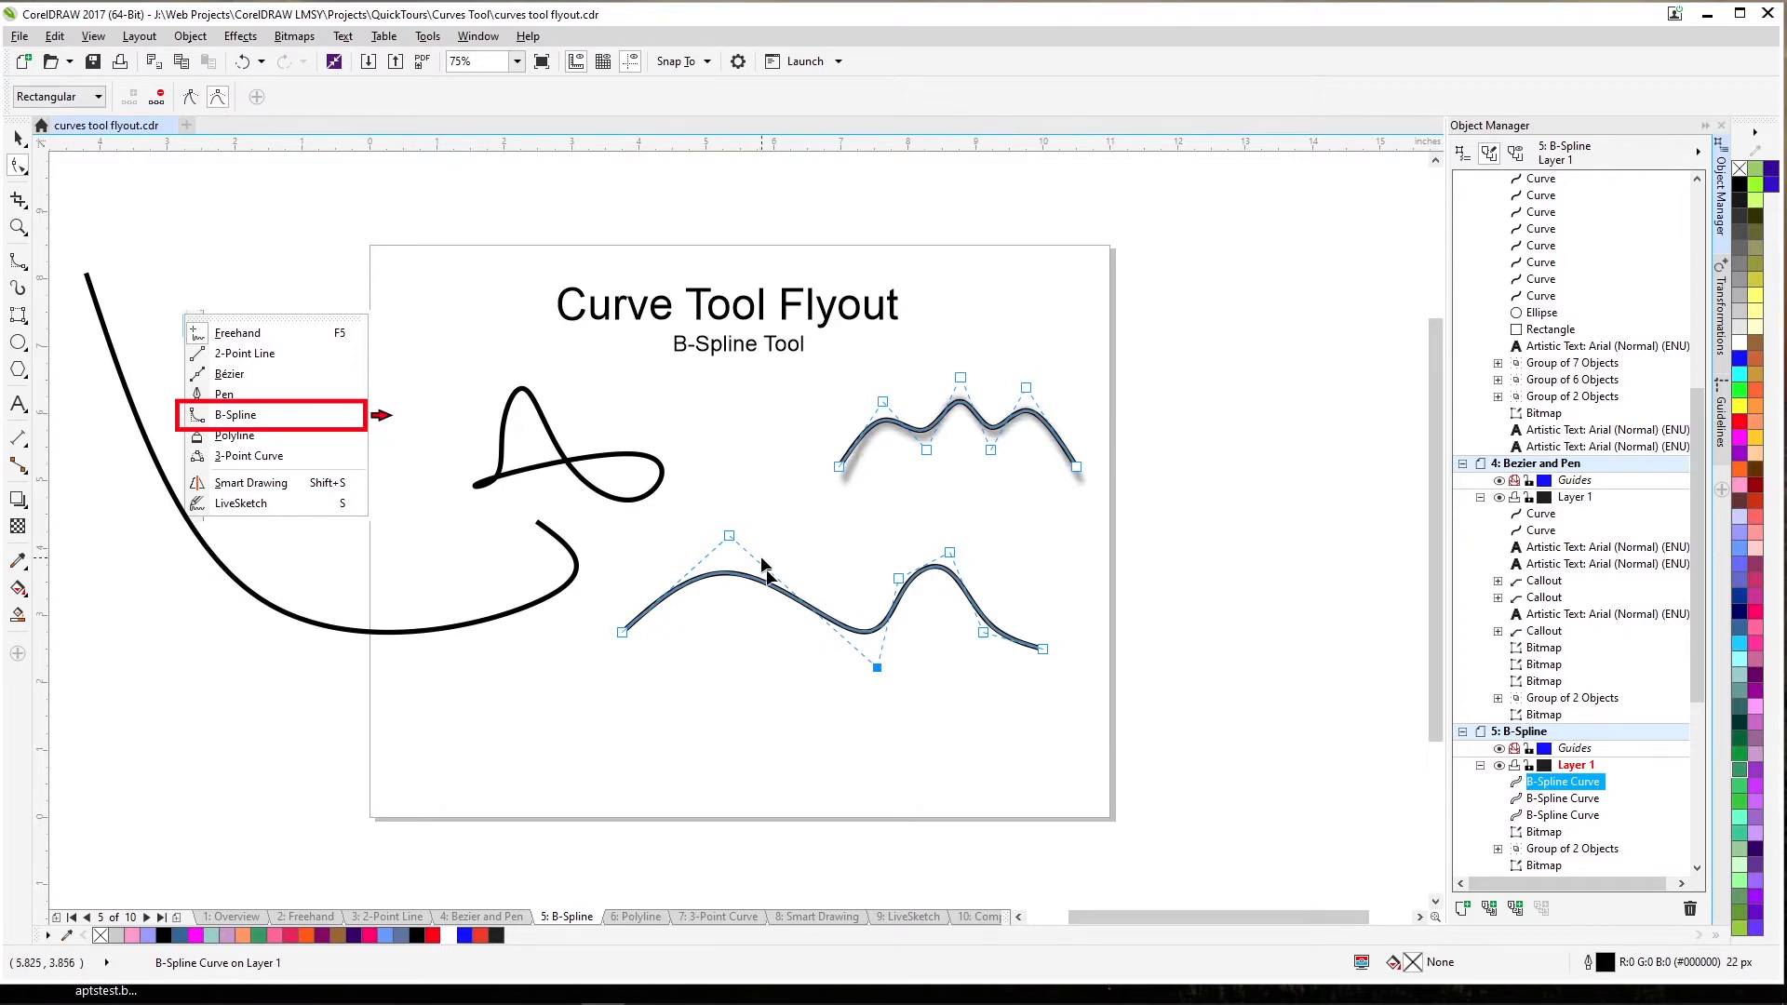
click(191, 97)
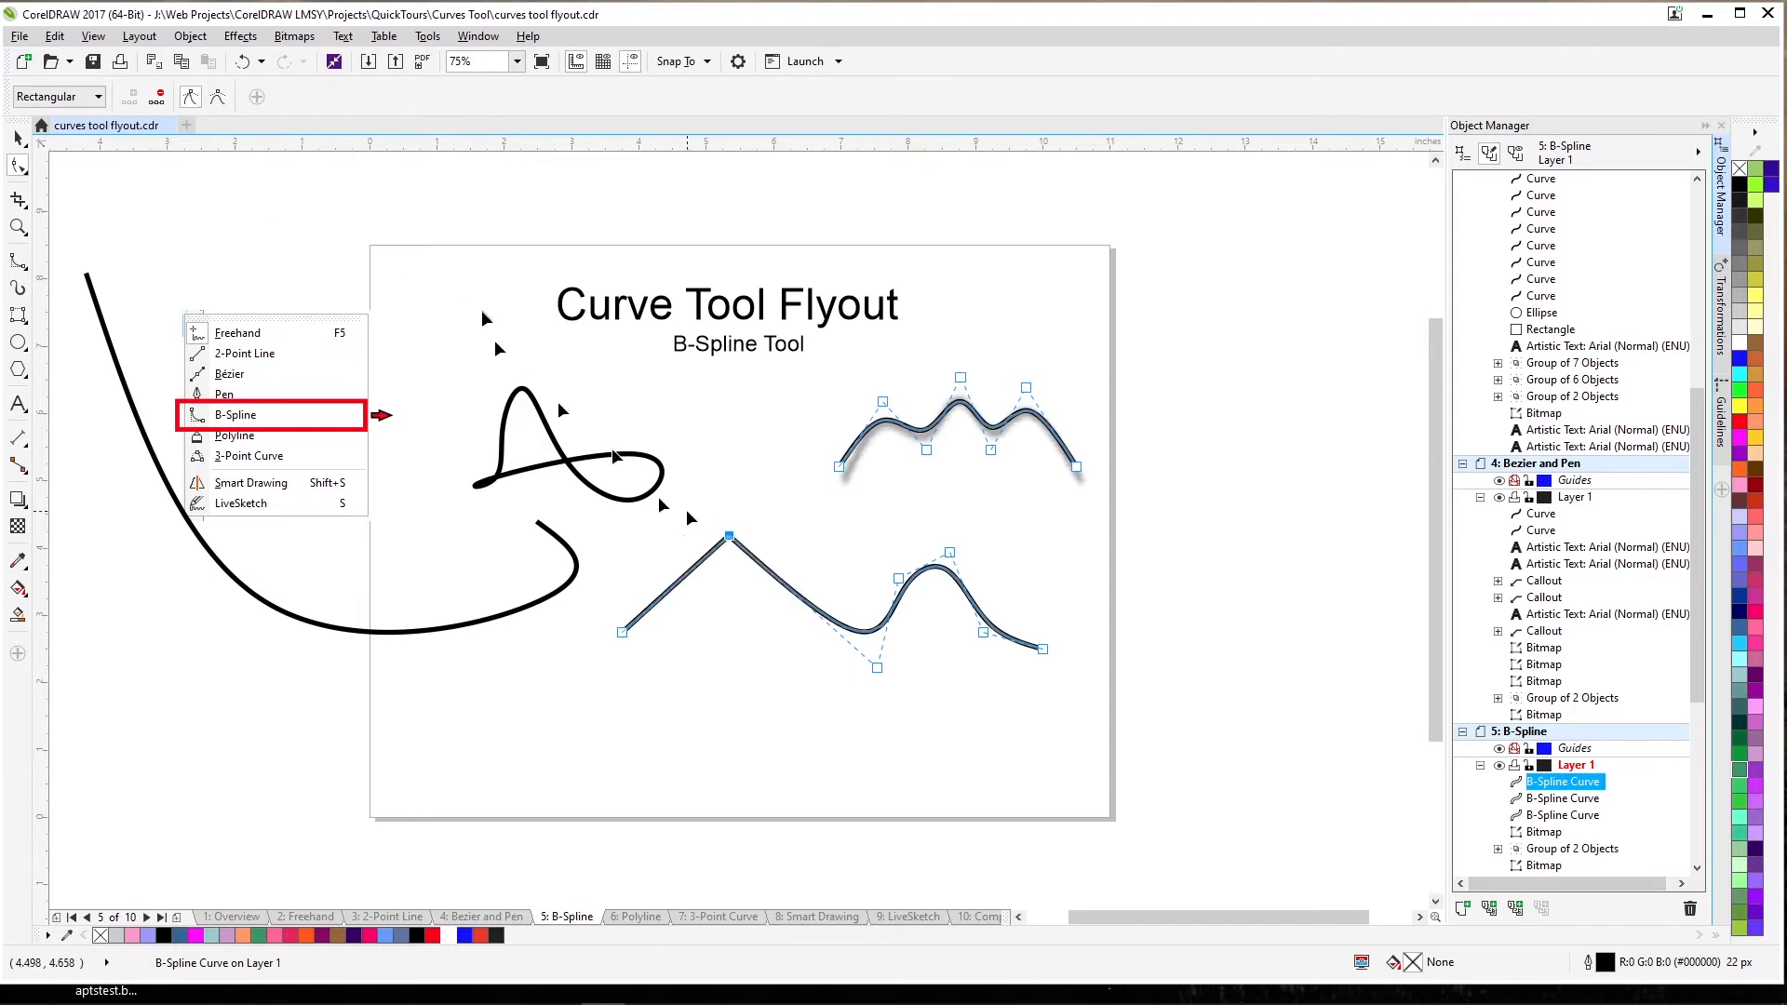
drag(729, 548, 621, 537)
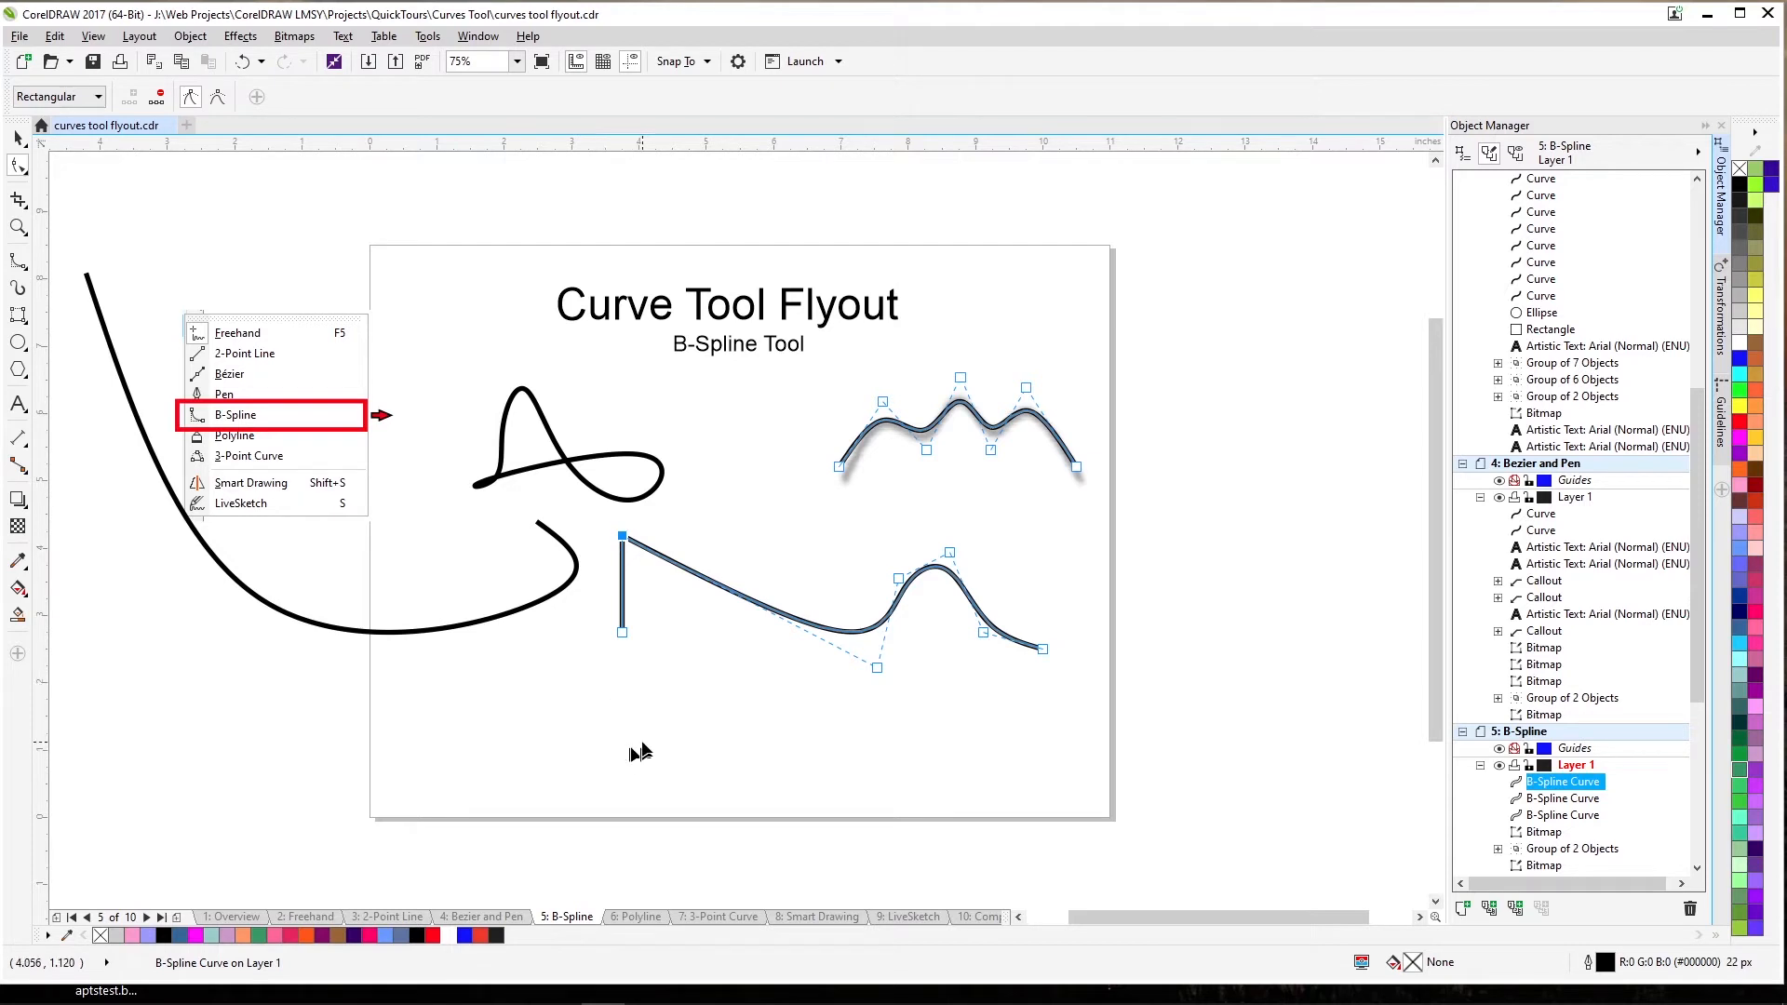
Go to page 6 Polyline, pick the Polyline tool and zoom into the first squiggly sample.
key(Page_Down)
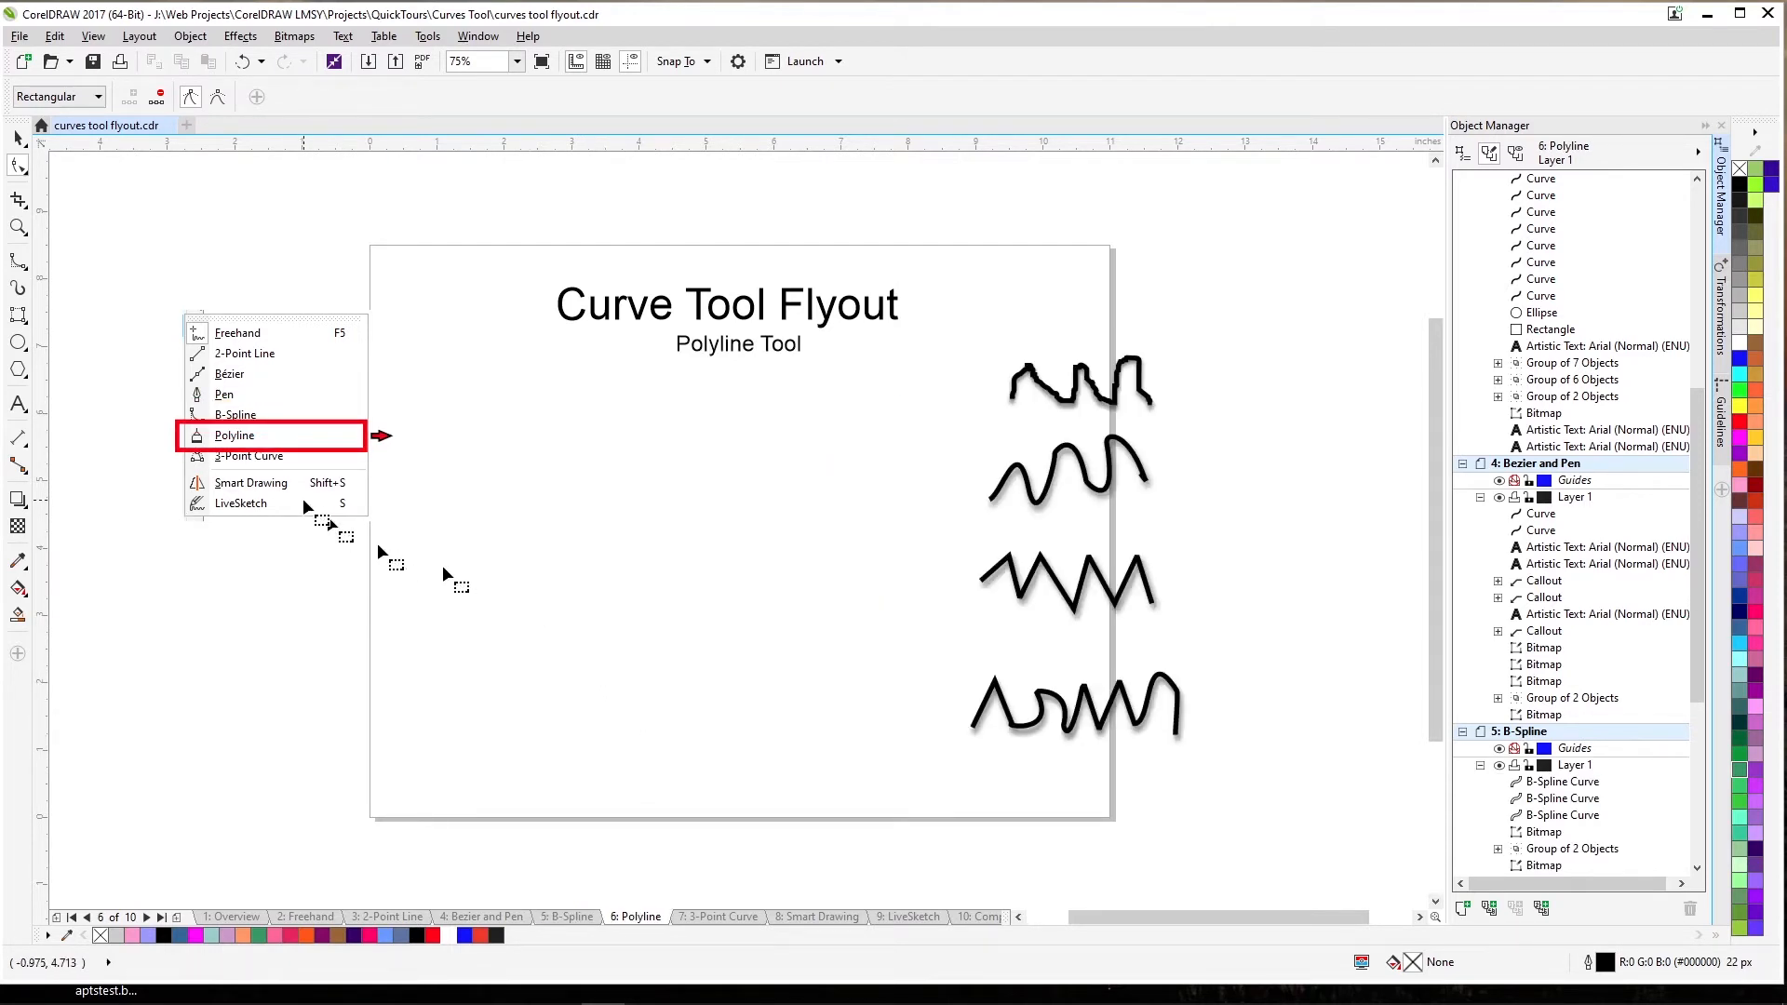
click(21, 263)
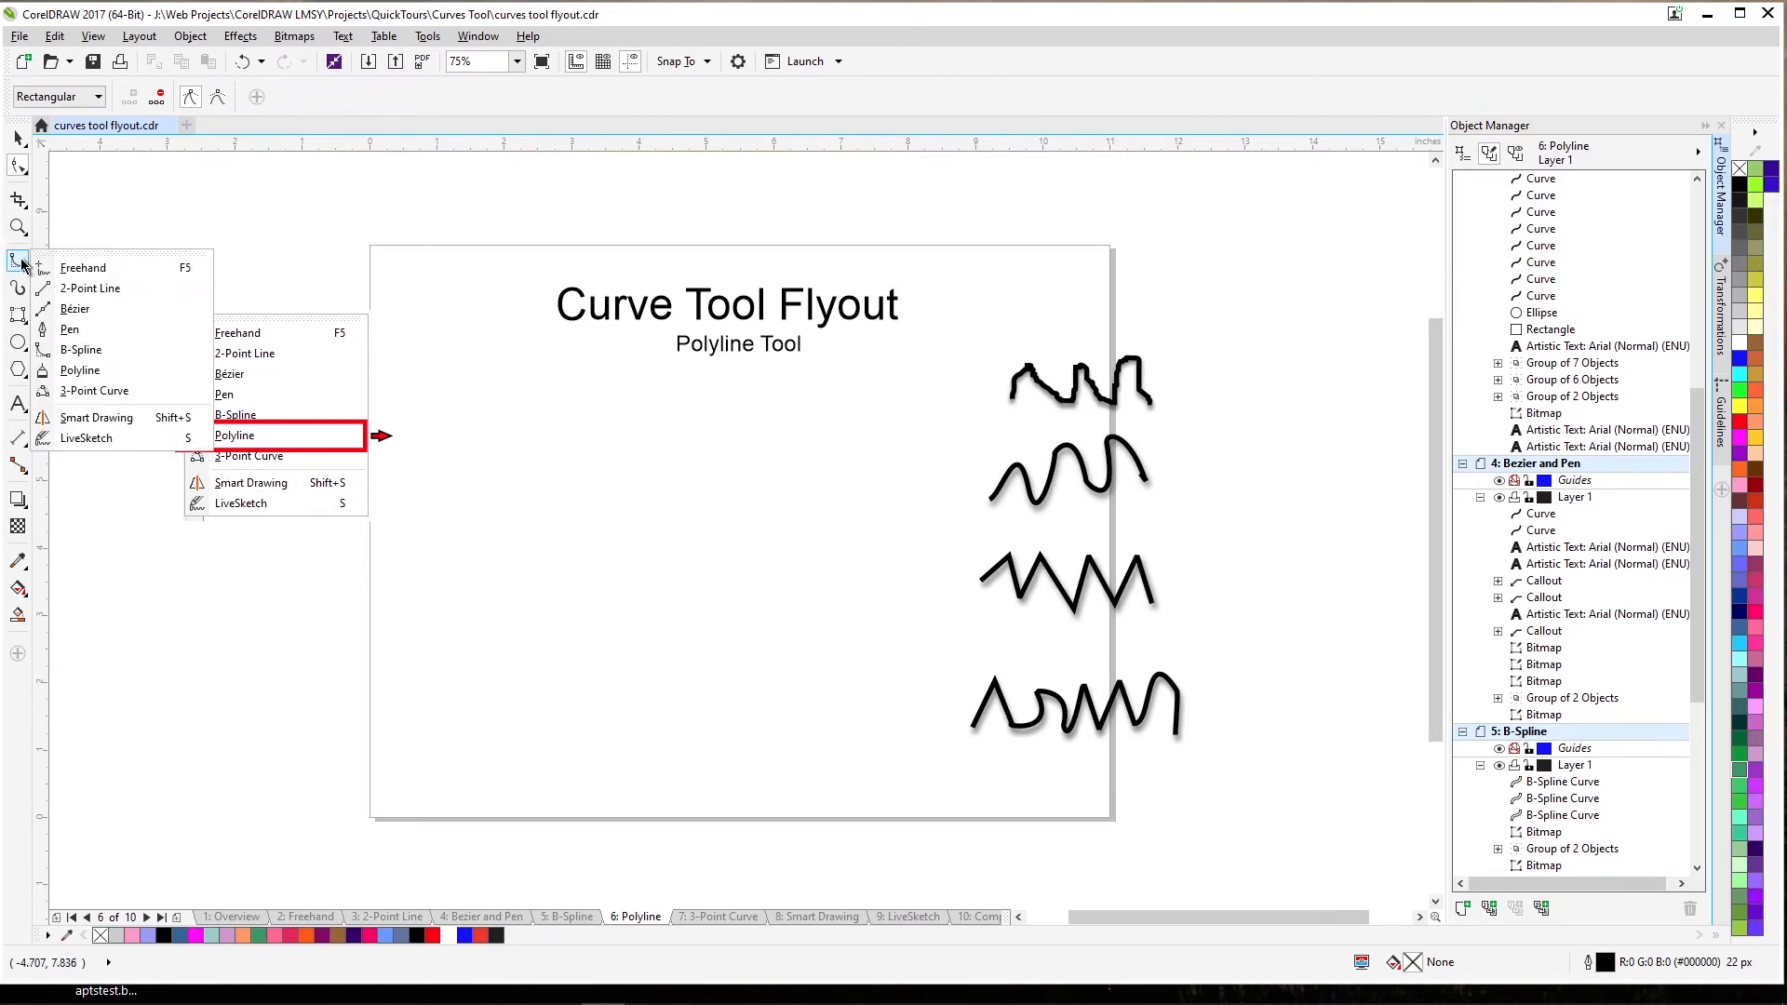
click(86, 375)
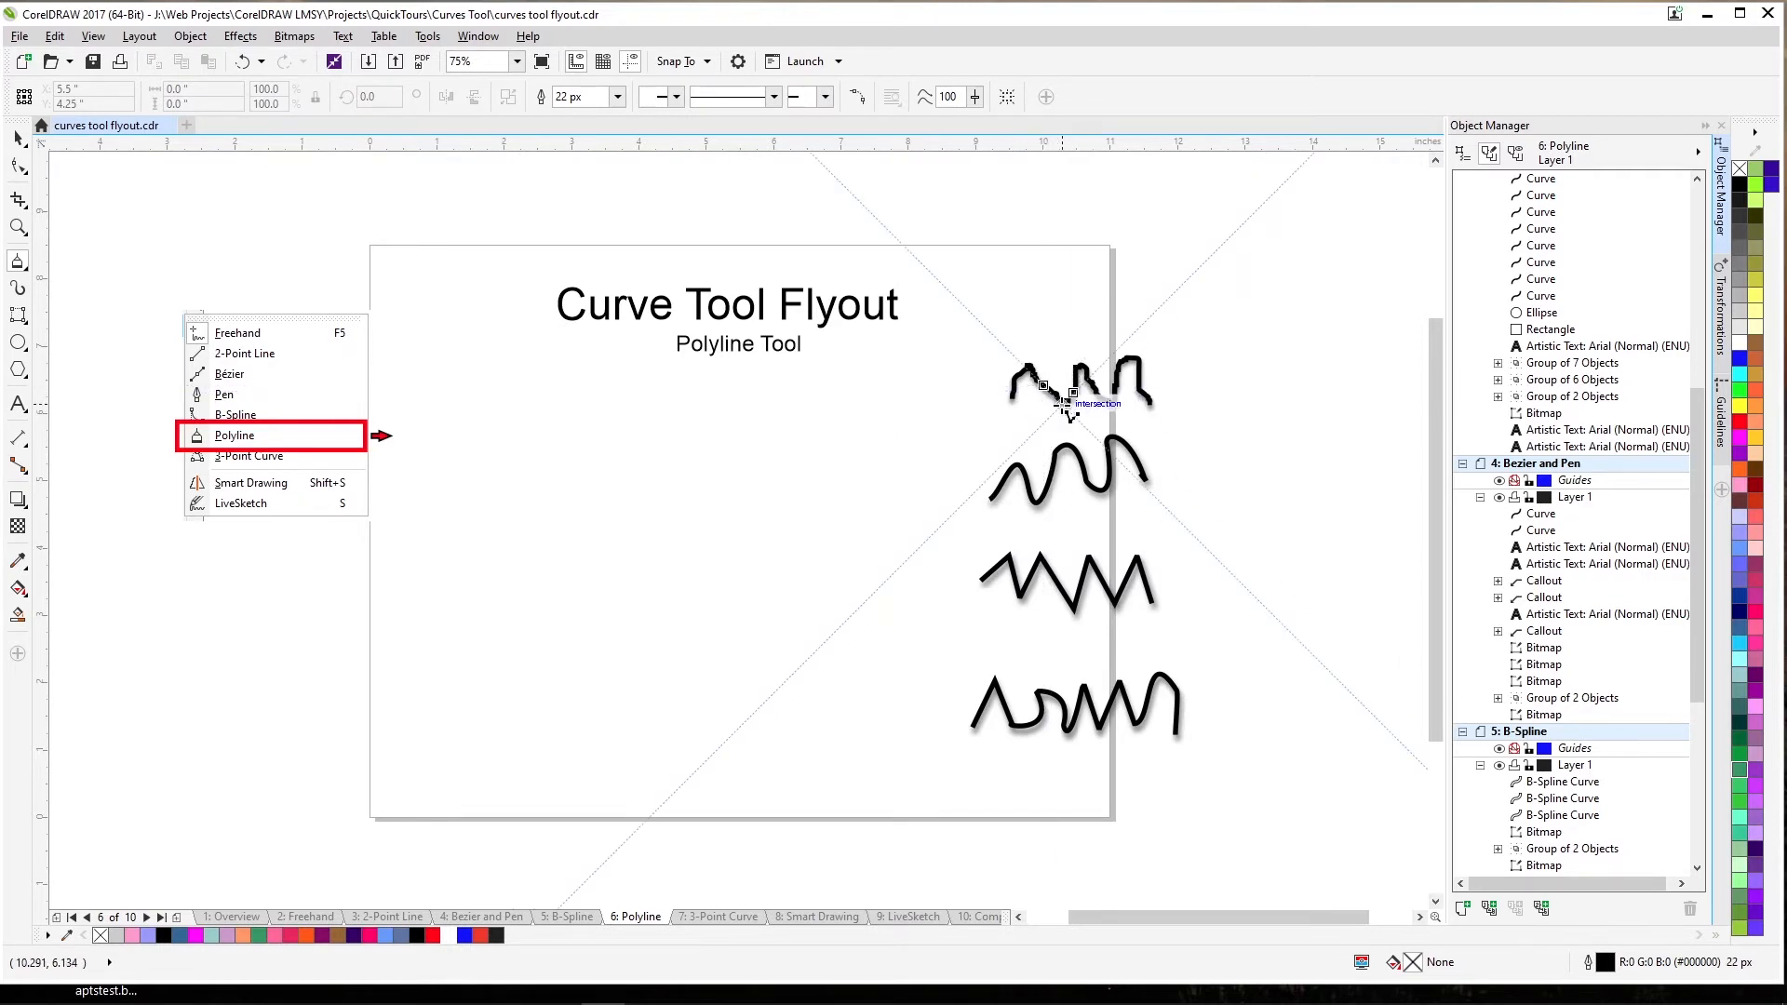
key(z)
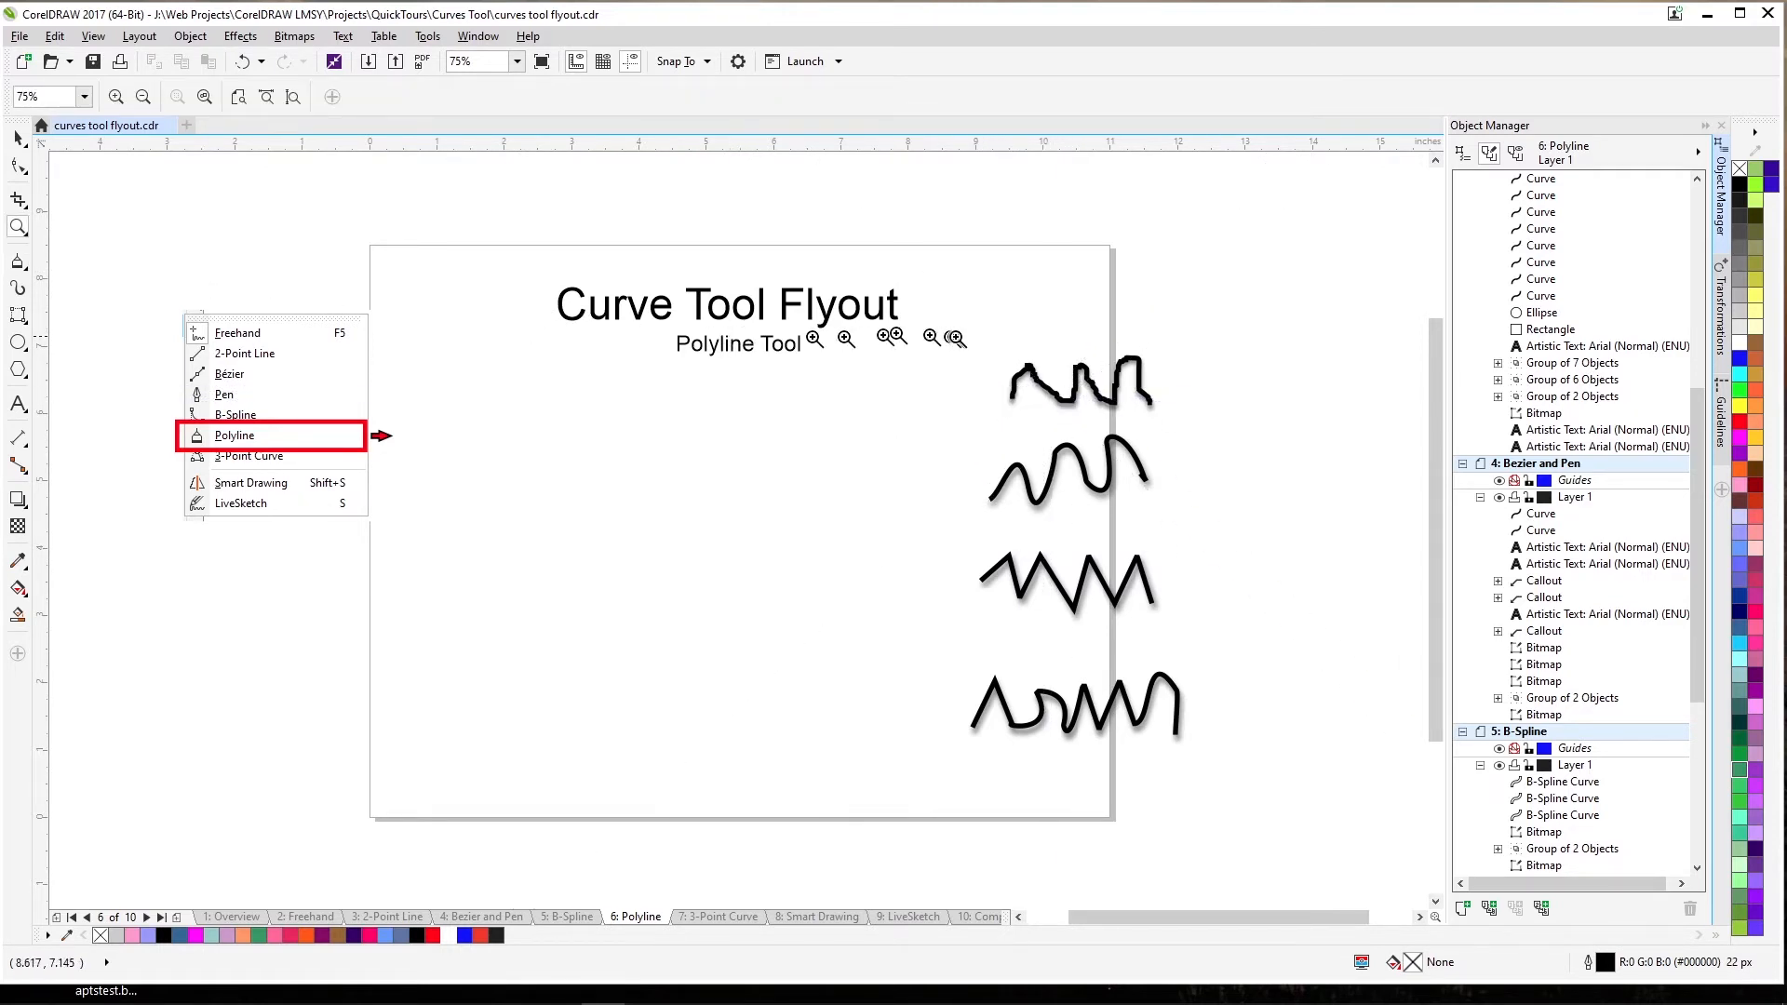
drag(968, 332, 1180, 445)
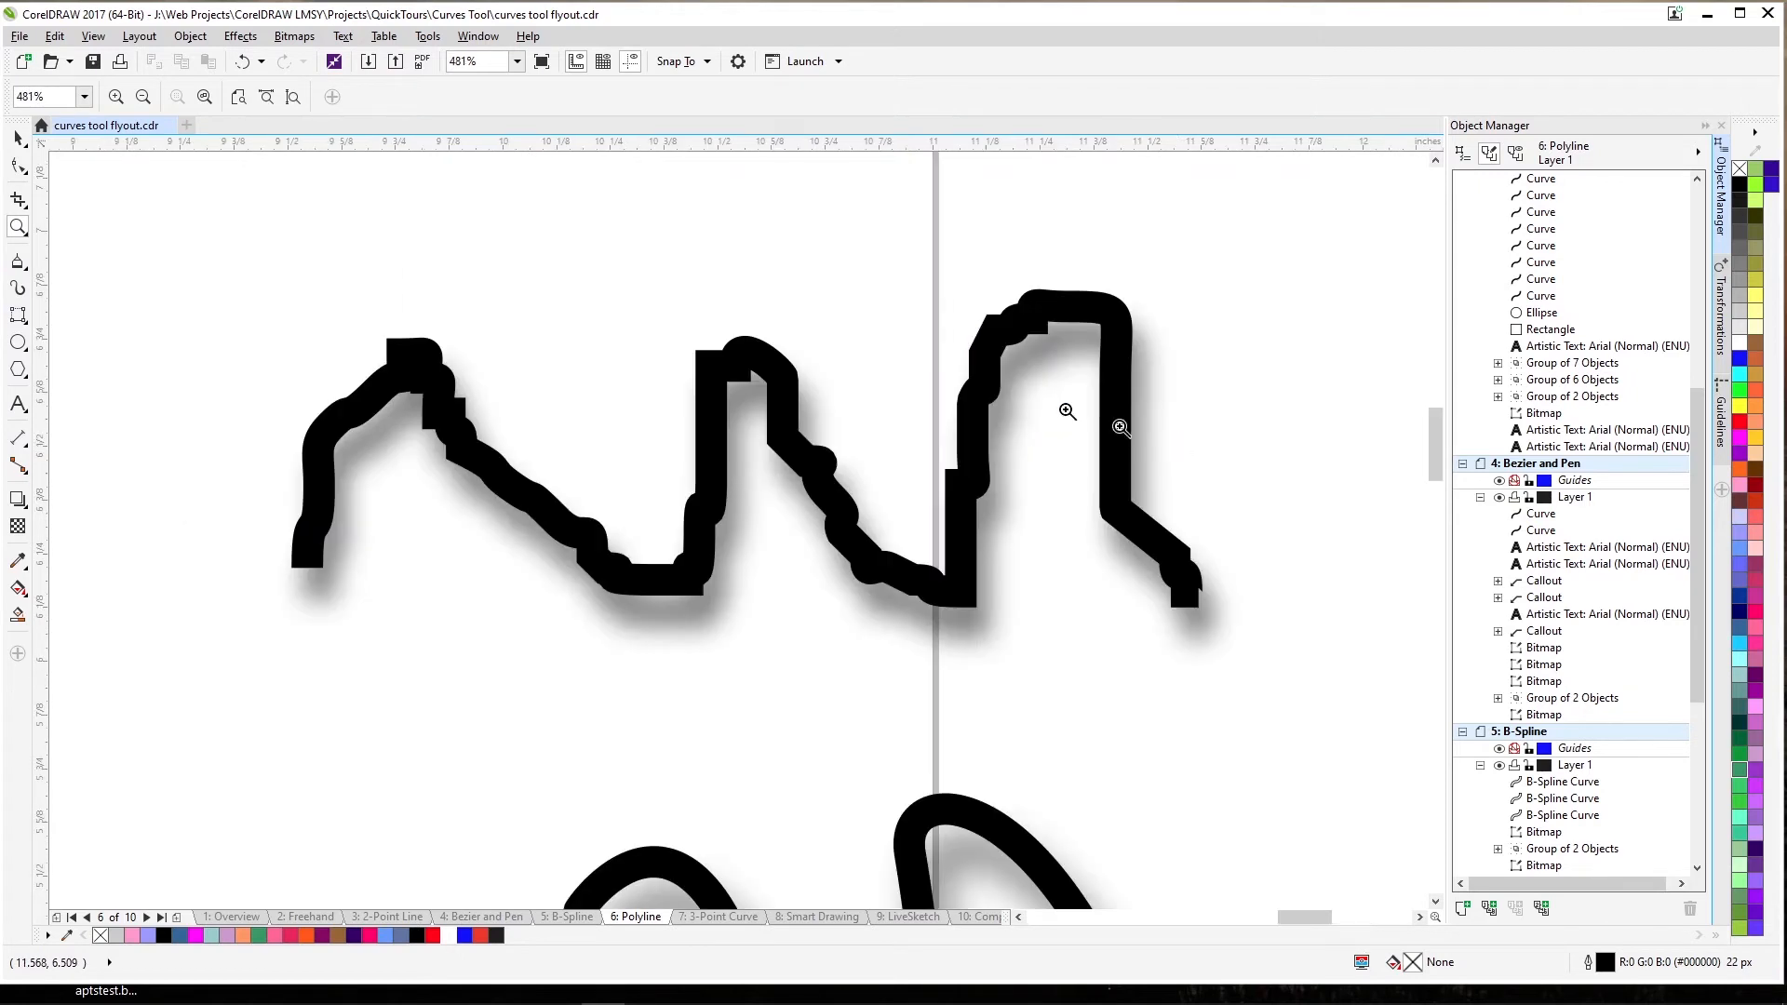
Set curve smoothing to 0, draw a wavy stroke above the top curve and inspect its nodes.
click(17, 261)
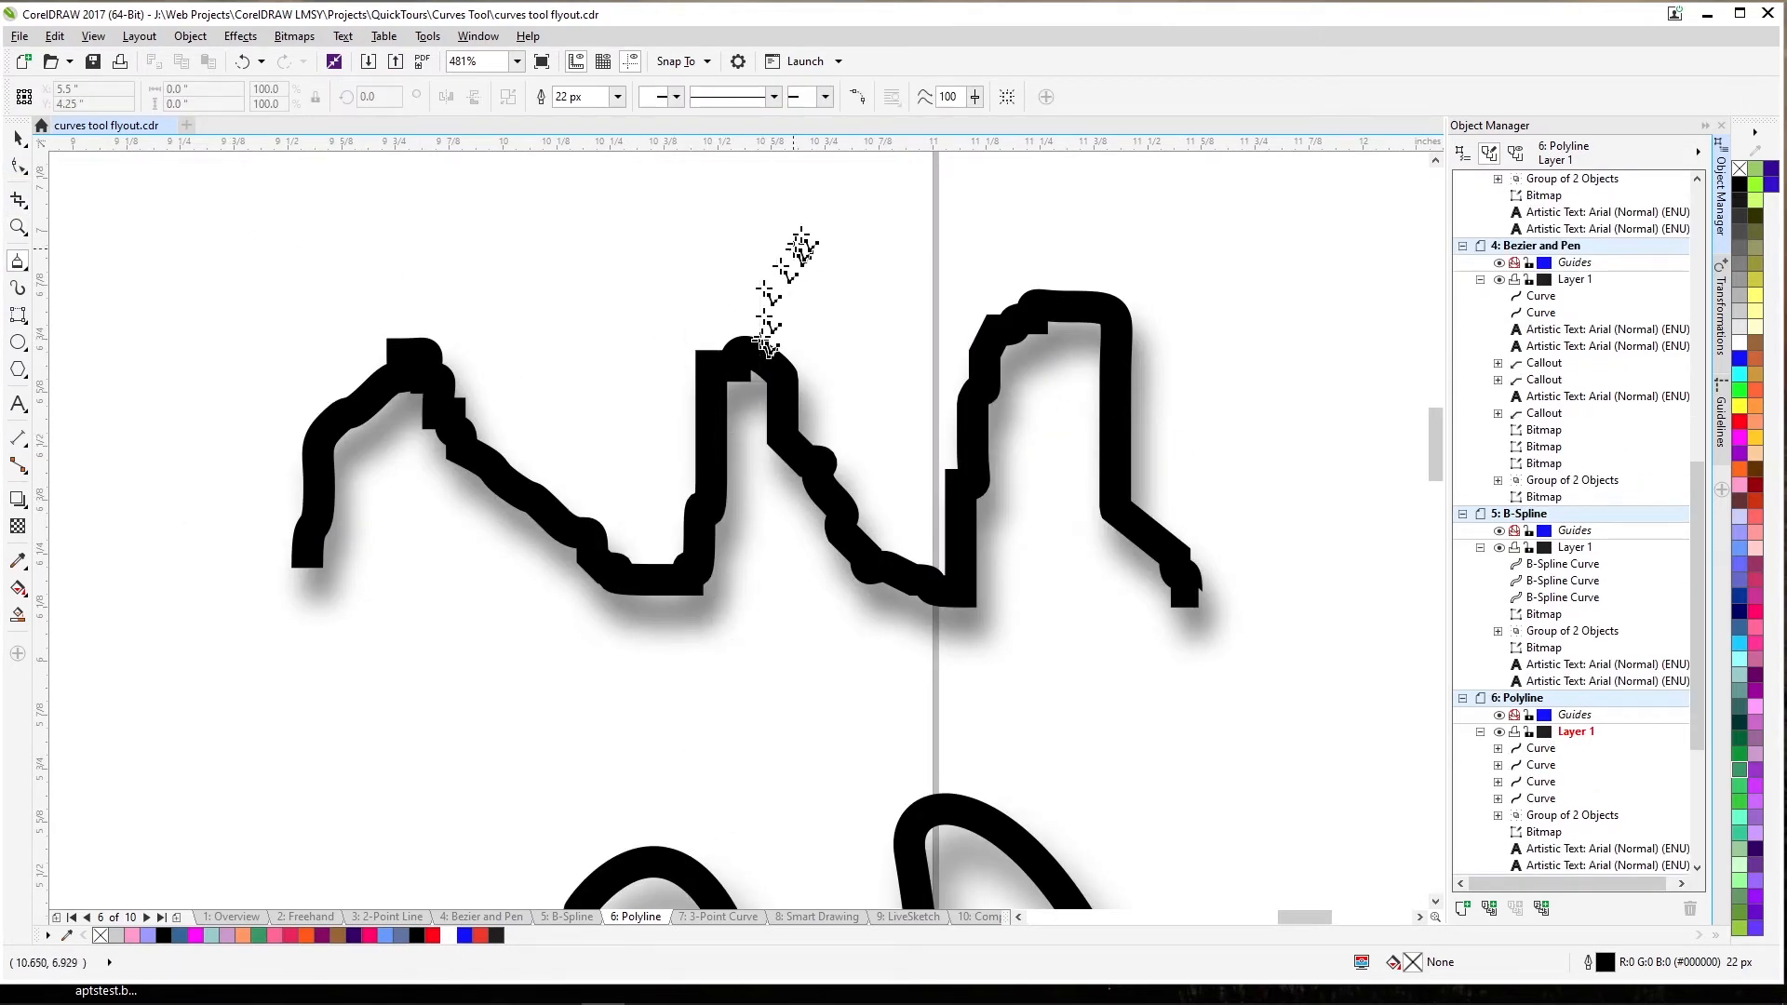
click(975, 97)
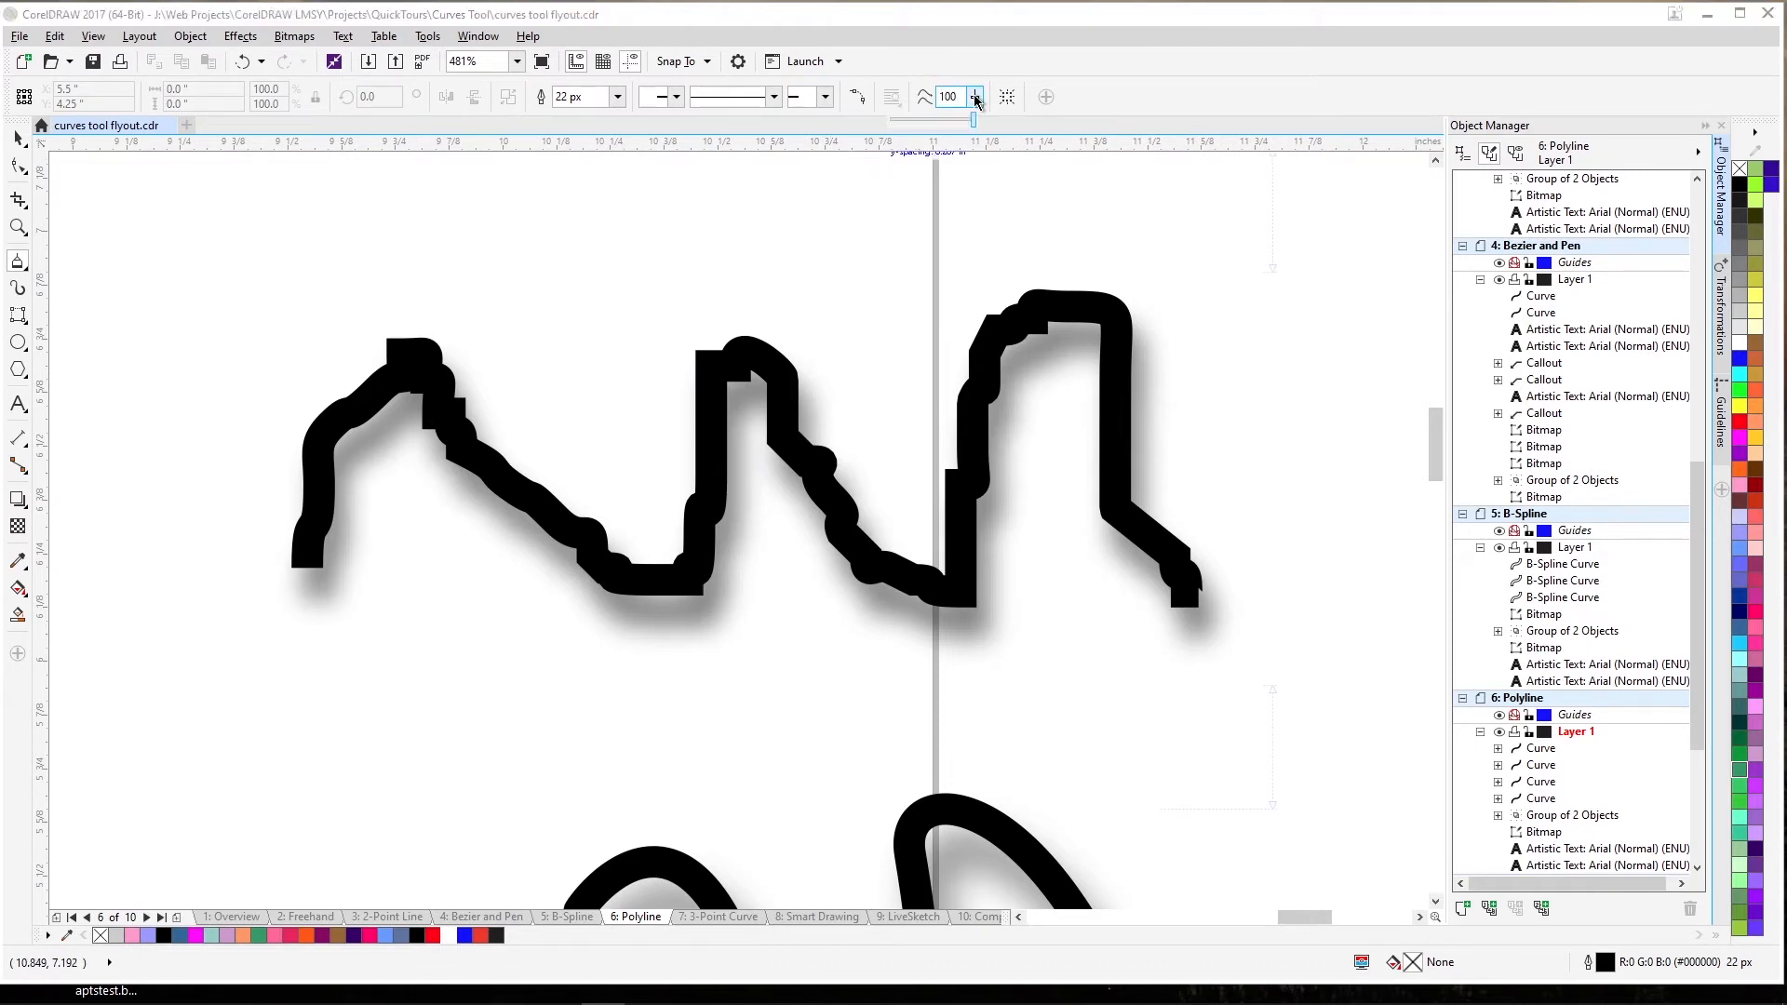
drag(973, 119, 773, 190)
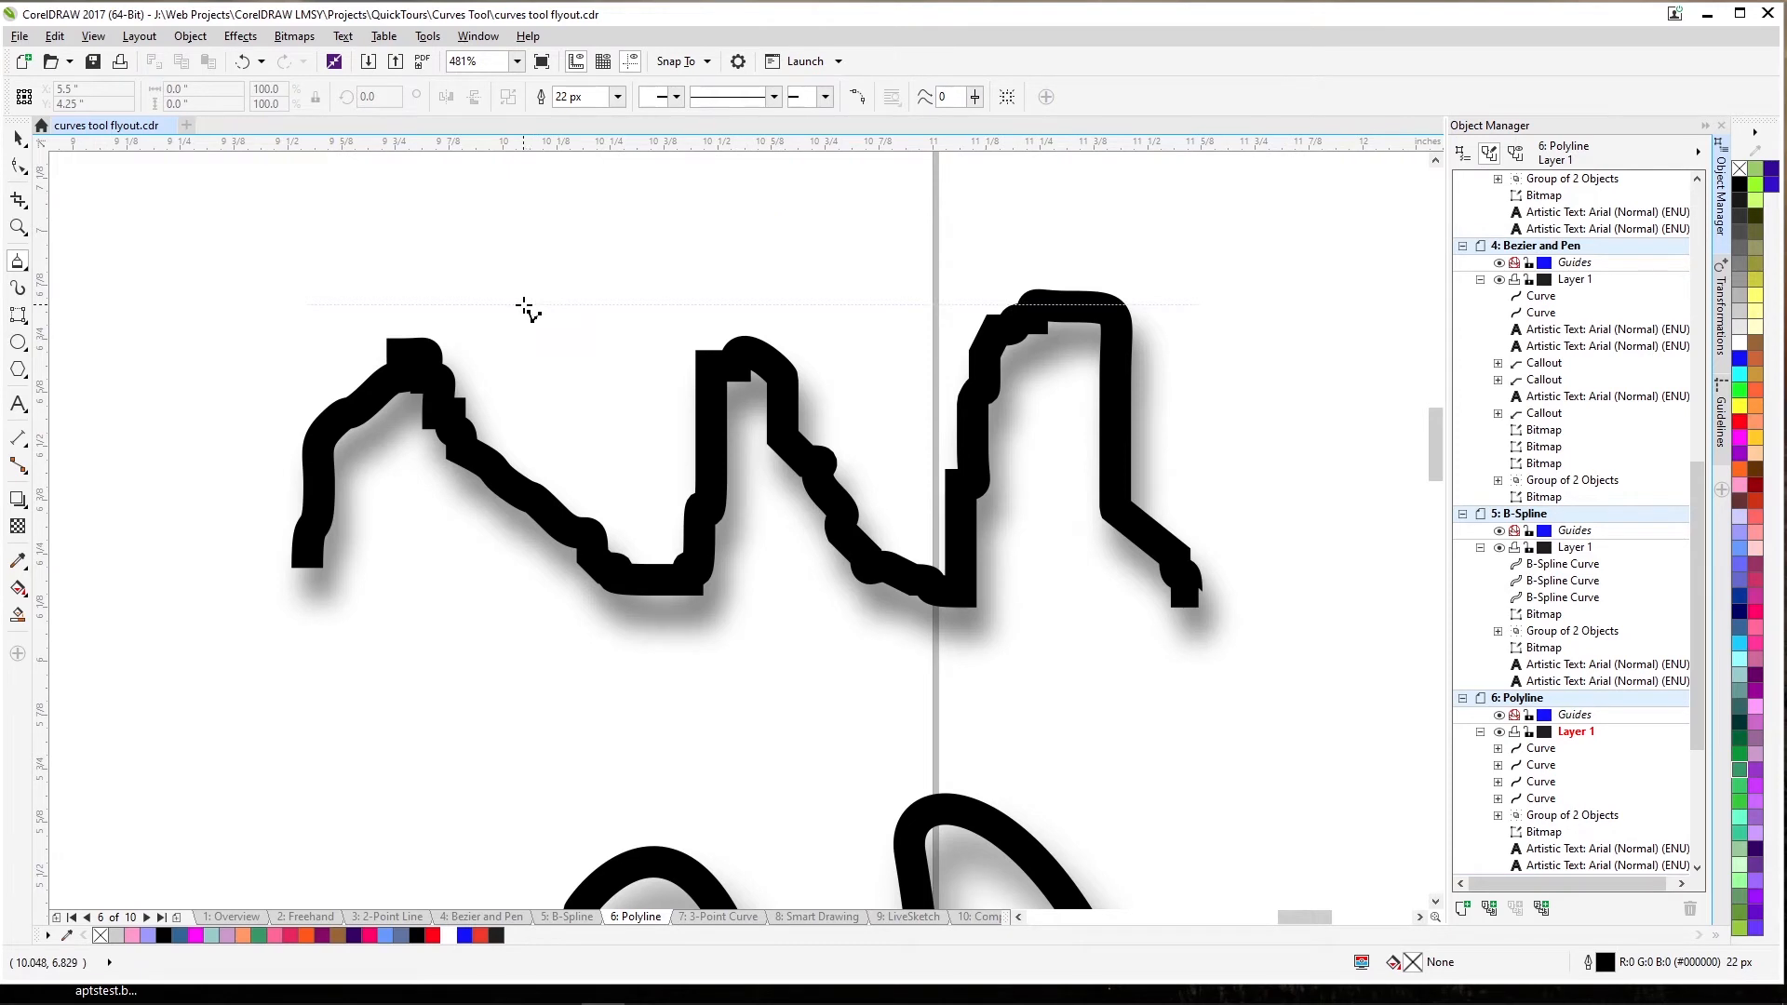
mouse_move(526, 309)
mouse_down()
mouse_move(565, 266)
mouse_move(729, 249)
mouse_move(884, 276)
mouse_up()
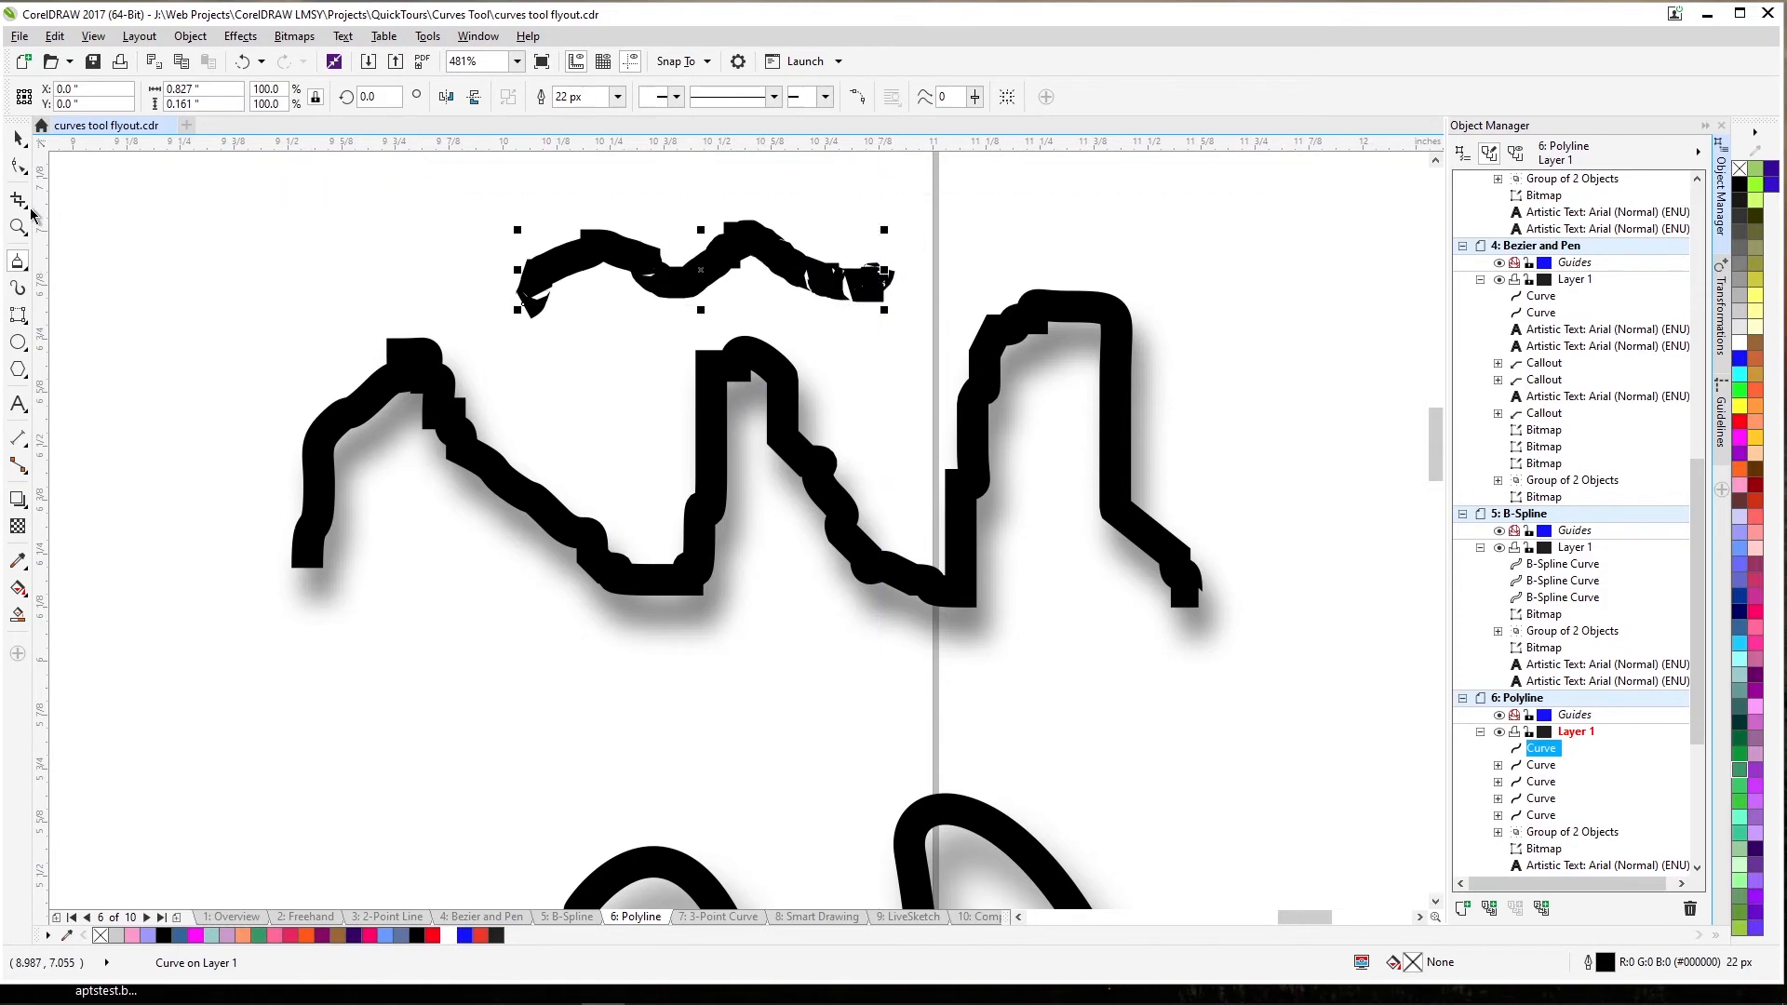
click(19, 168)
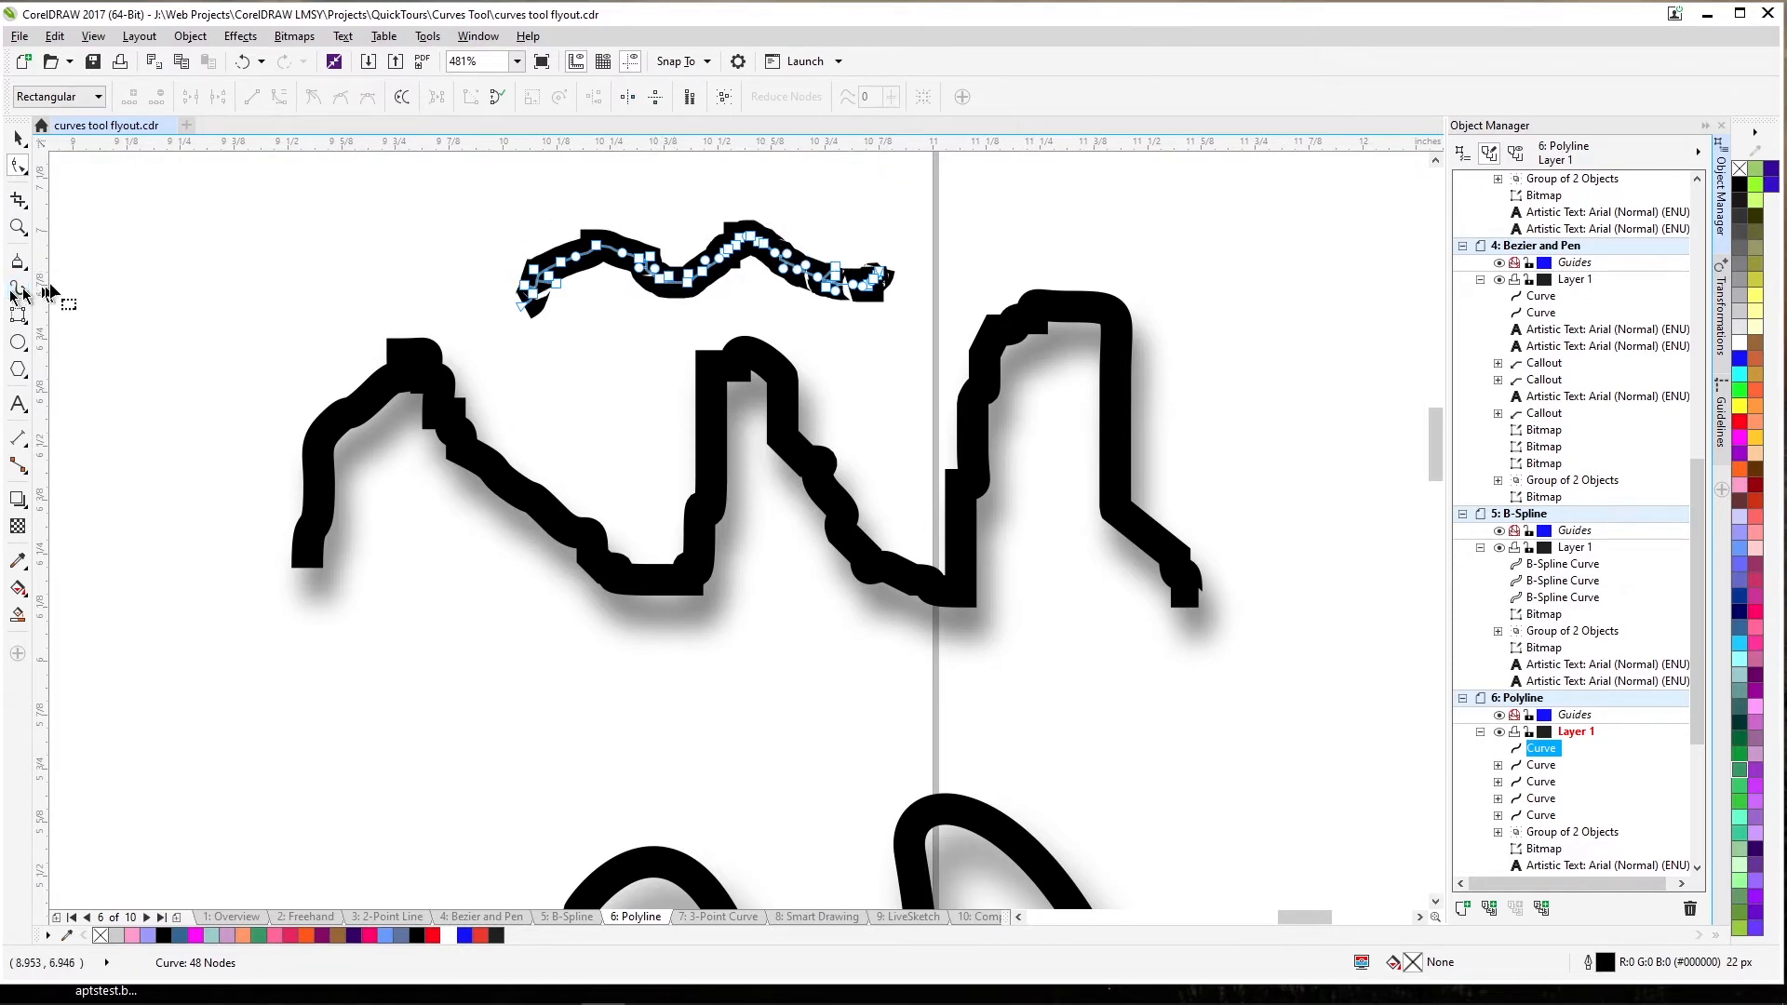
Draw two more wavy strokes at smoothing 56 and 100, then zoom to the whole page.
click(19, 260)
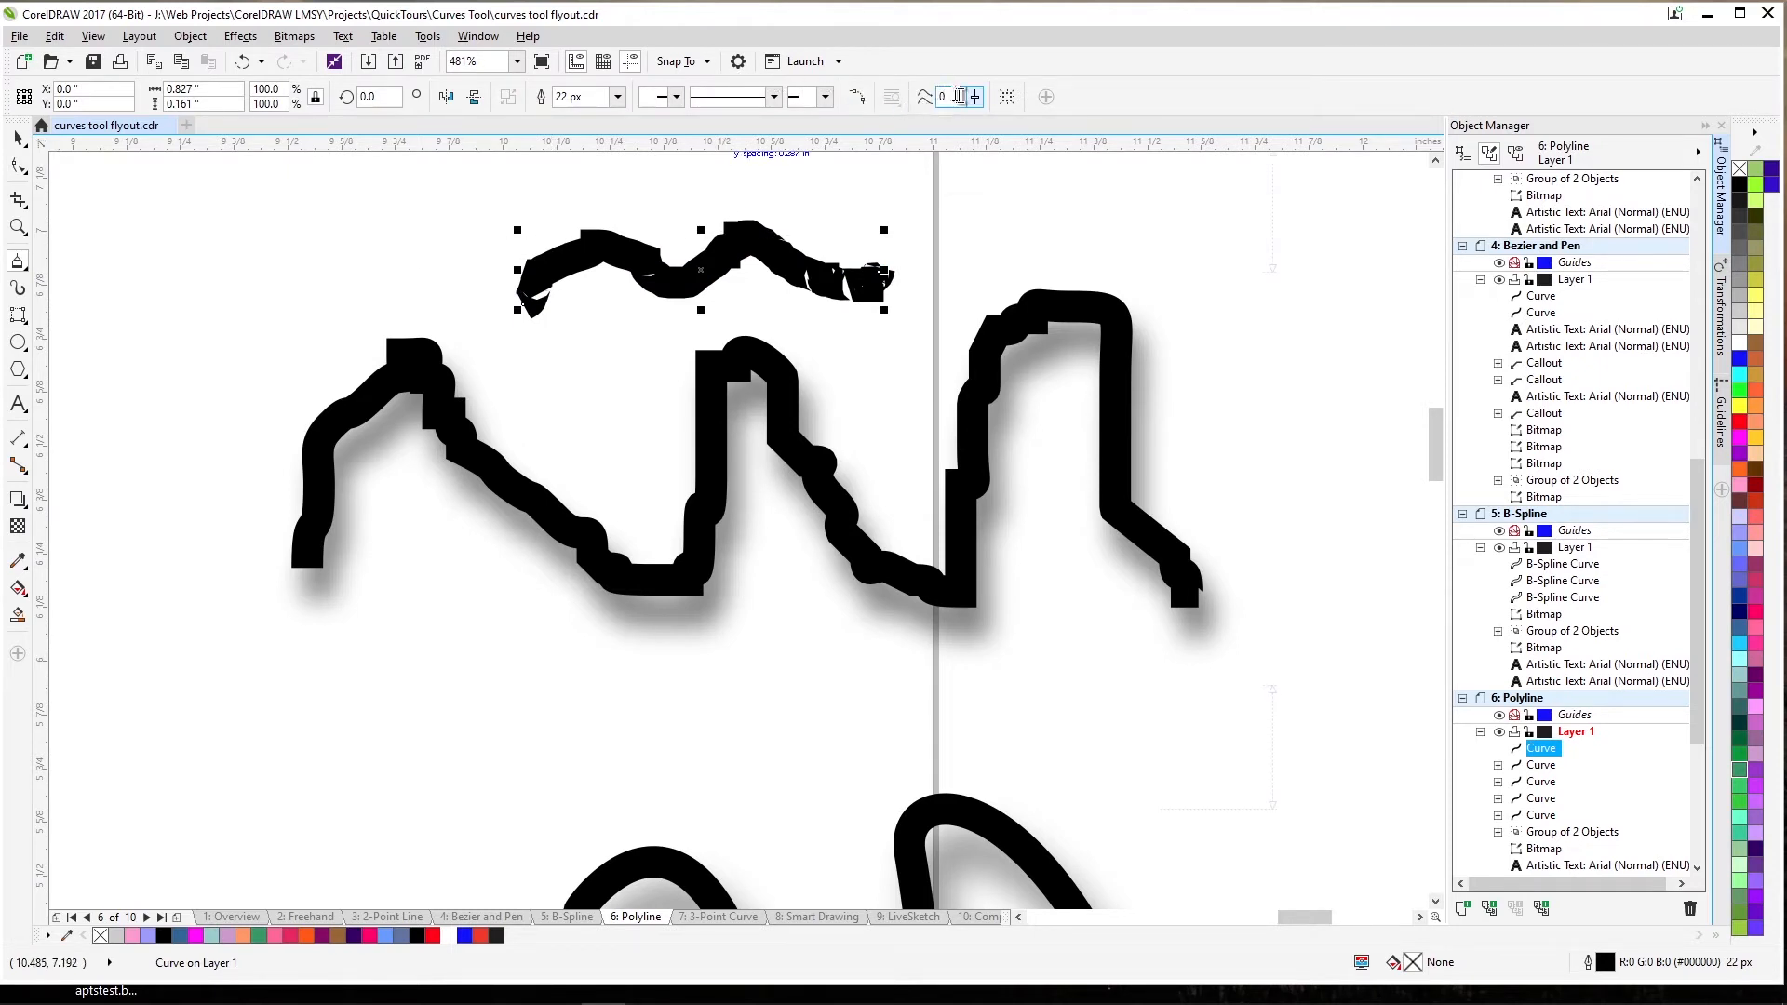
drag(974, 103, 1017, 156)
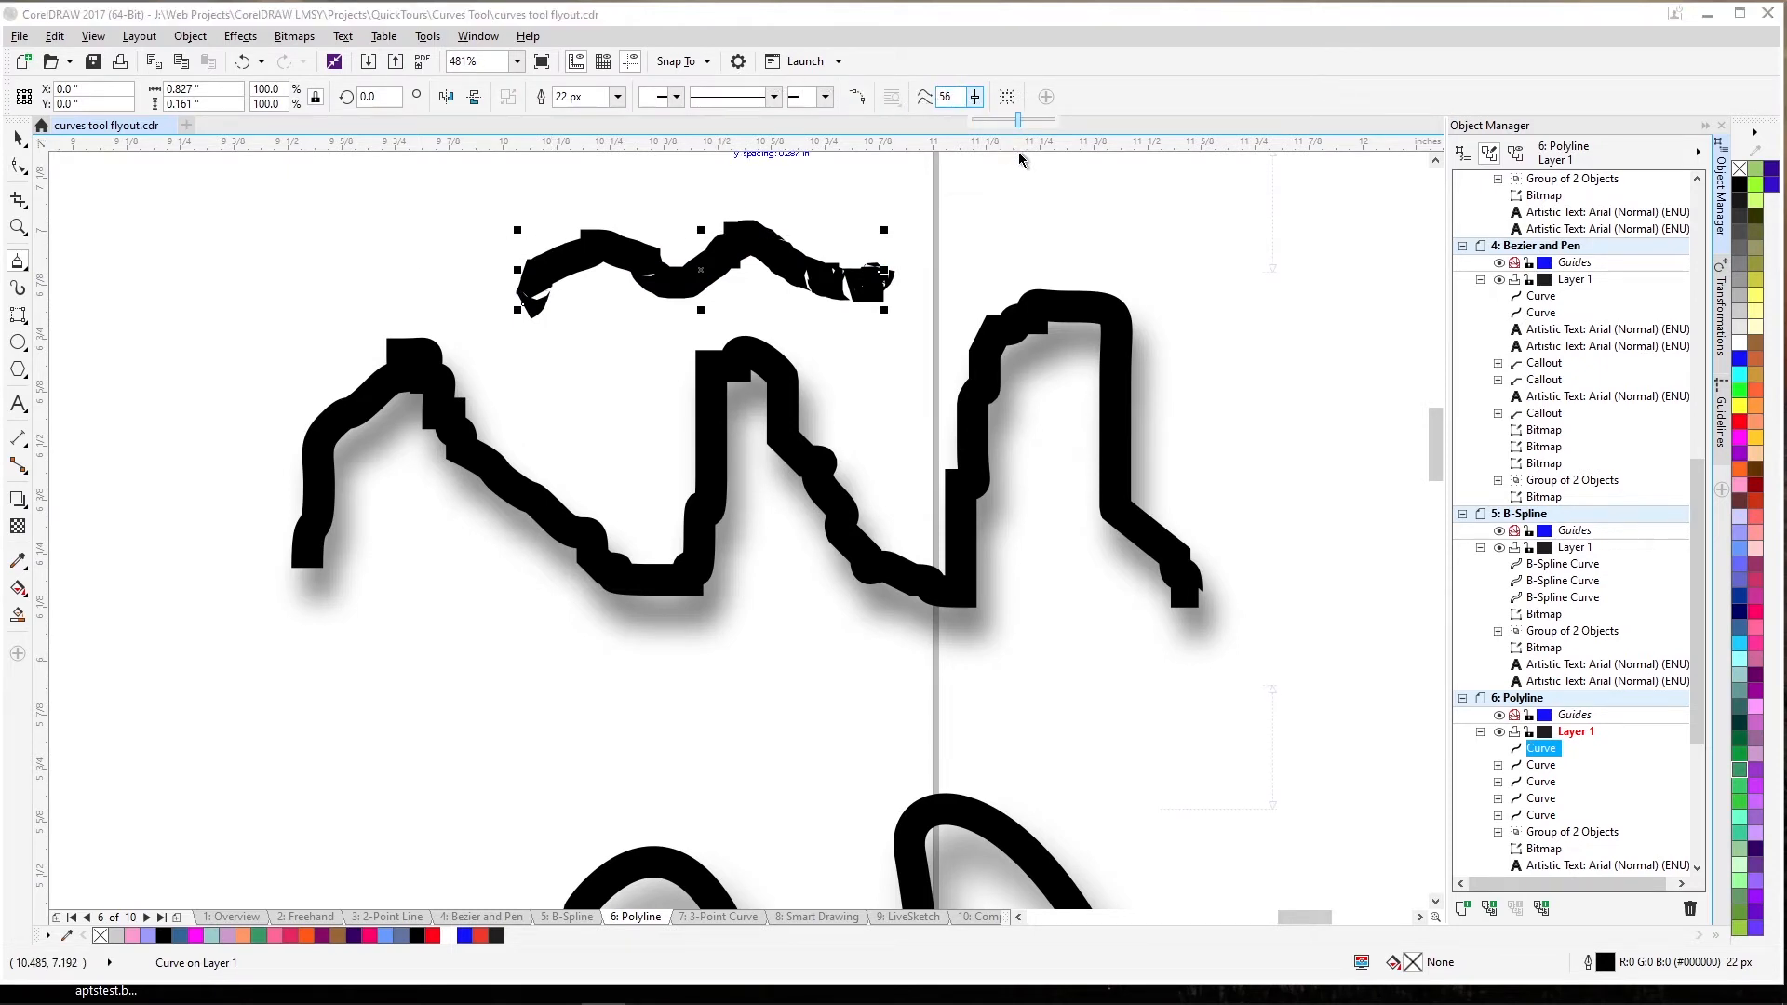
mouse_move(971, 240)
mouse_down()
mouse_move(1016, 220)
mouse_move(1126, 246)
mouse_move(1139, 214)
mouse_move(1286, 238)
mouse_up()
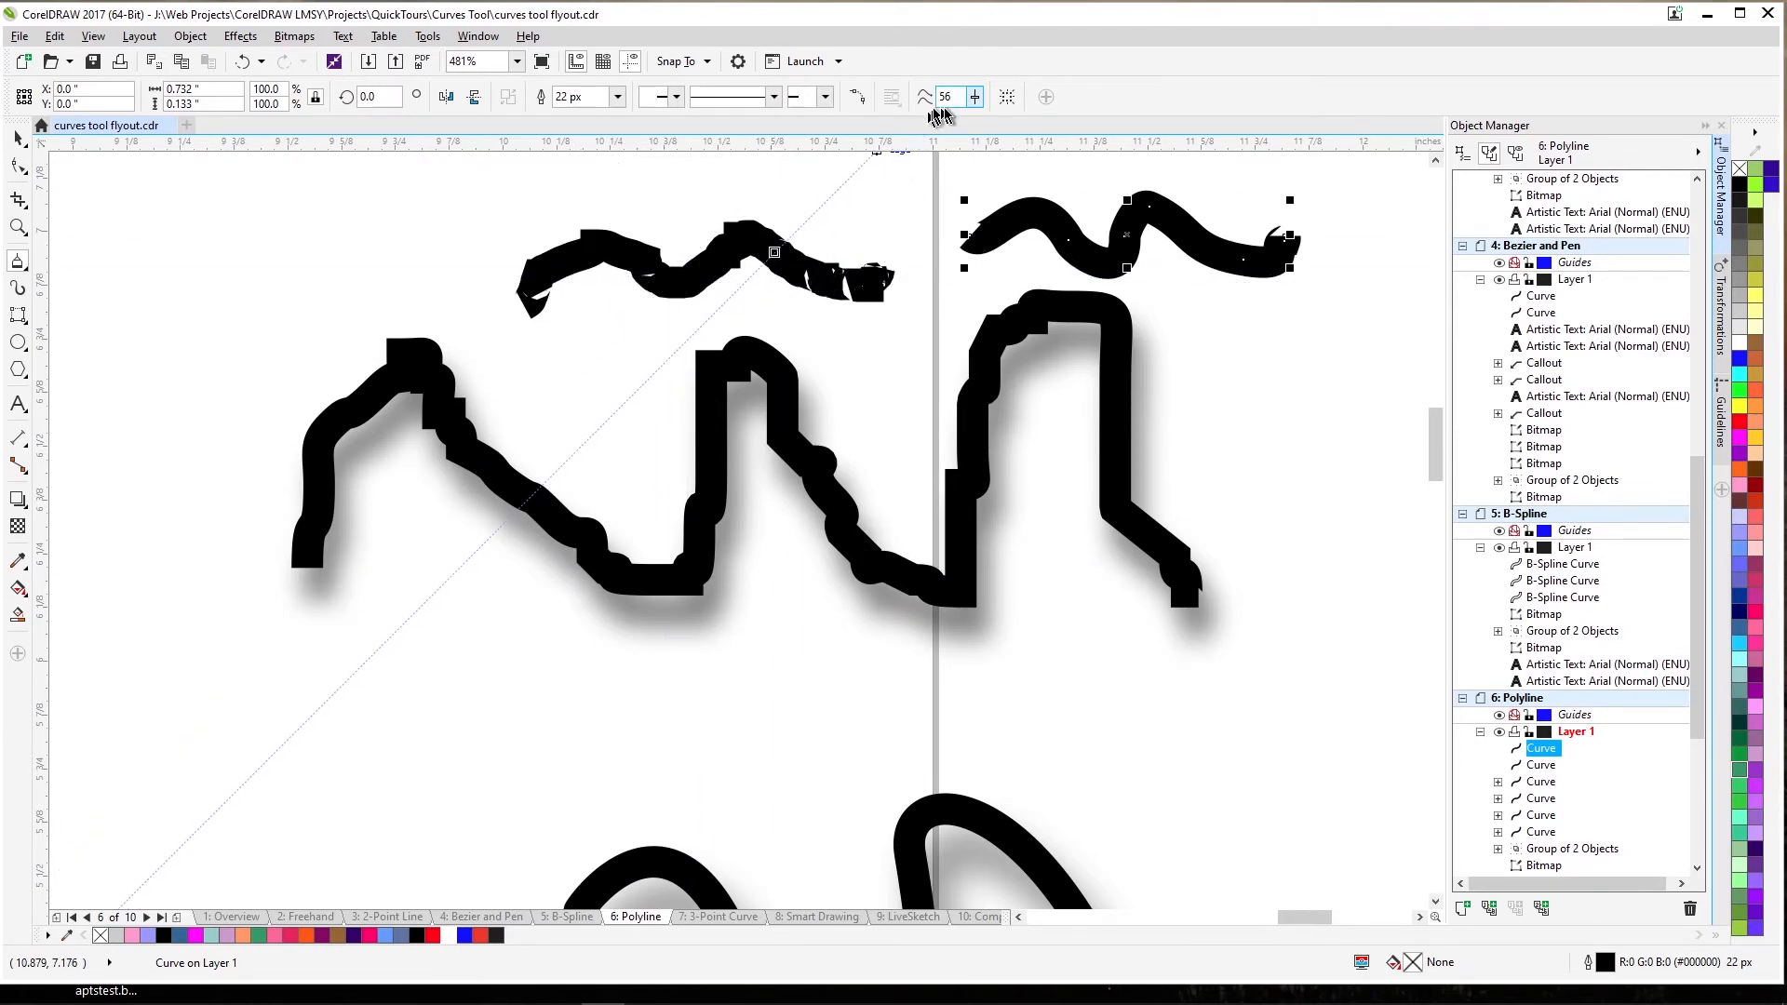
click(975, 97)
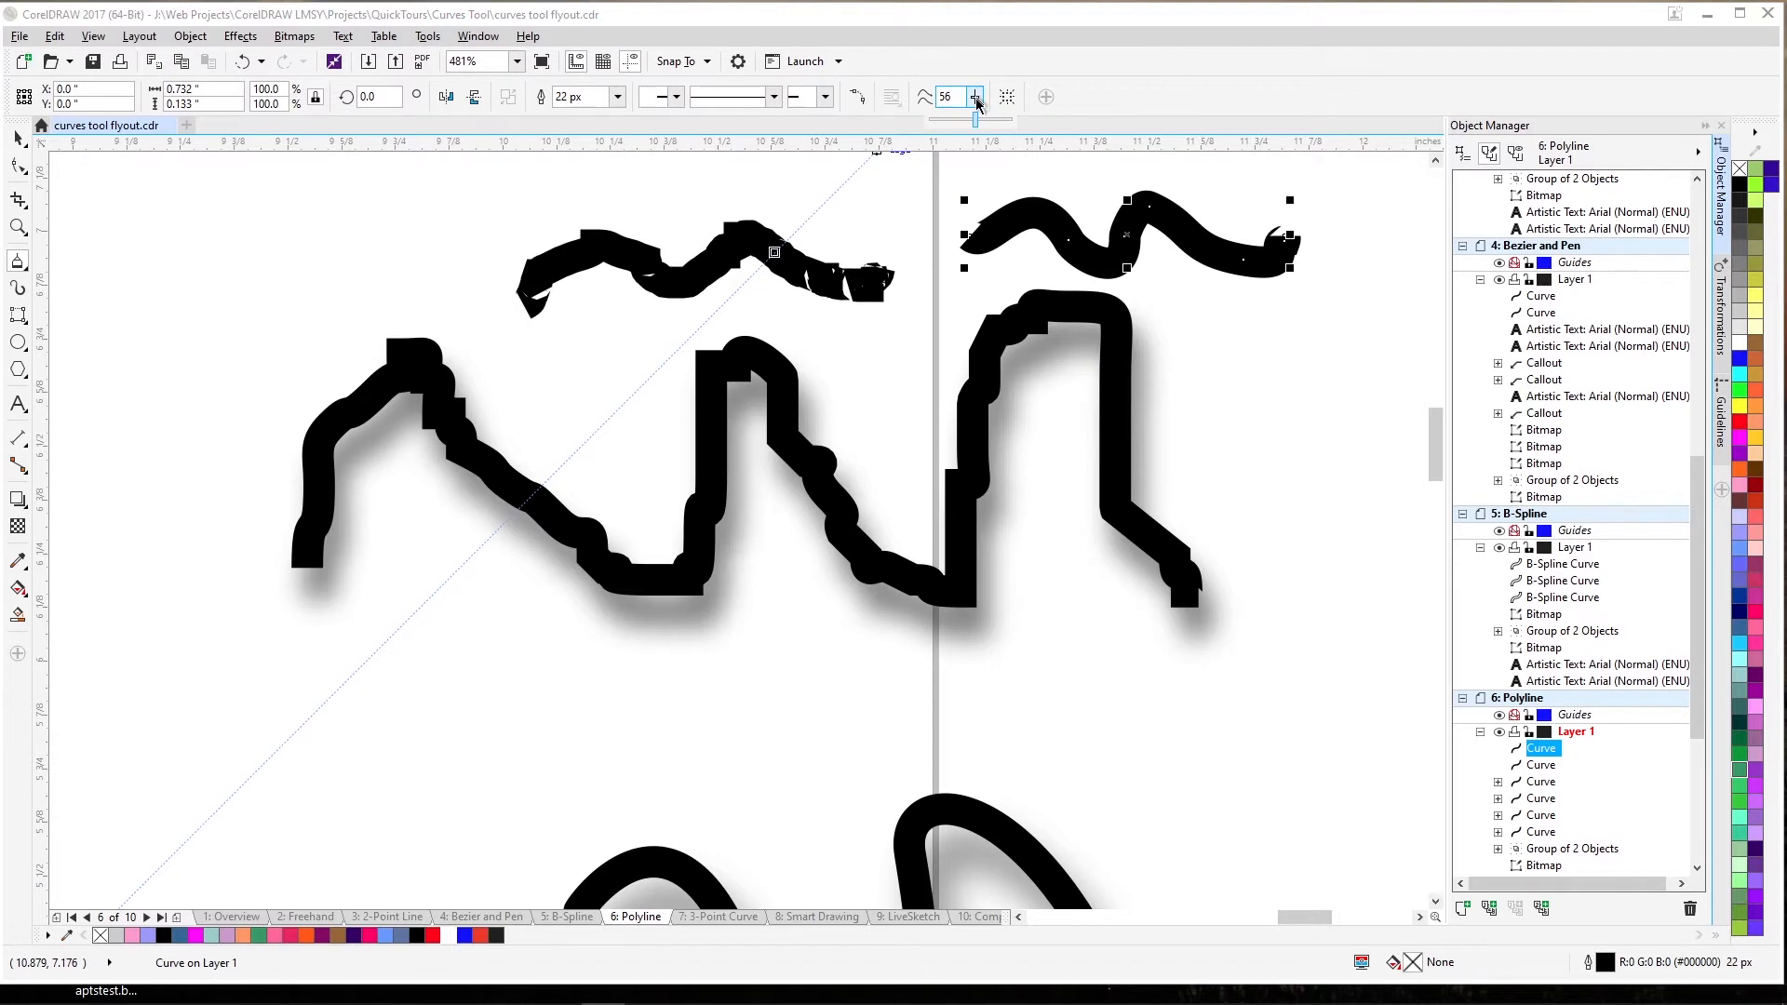
drag(975, 120, 1013, 119)
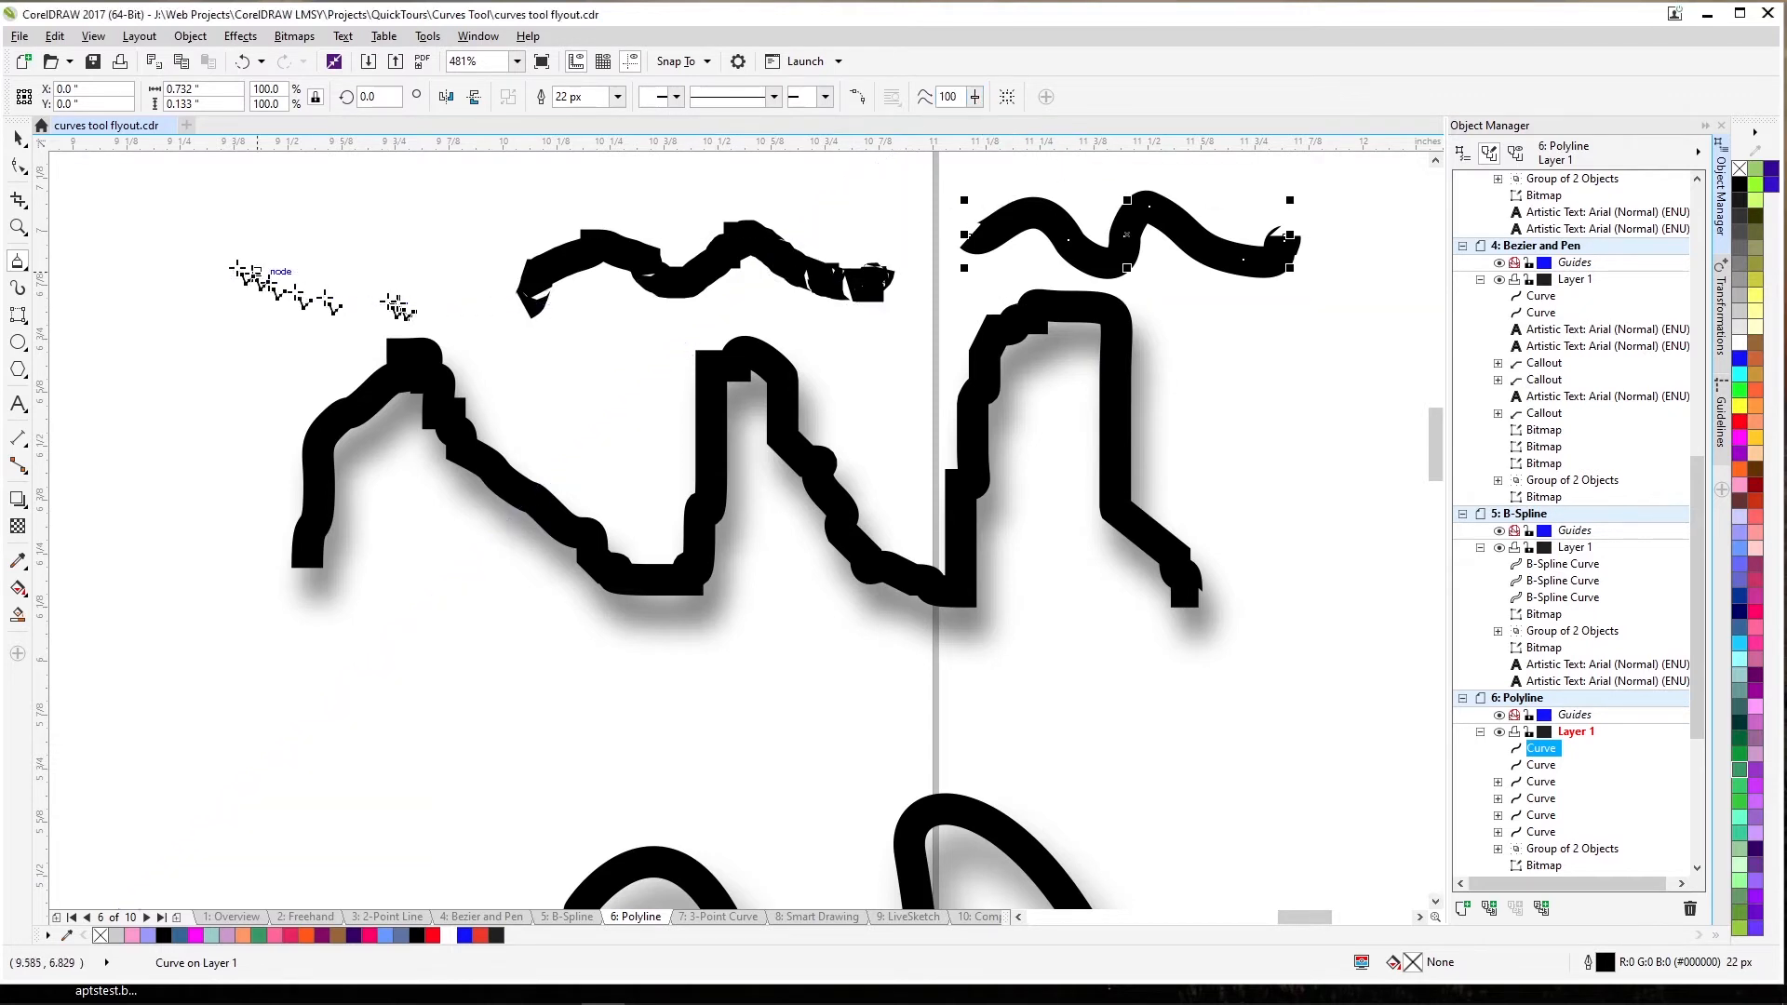
mouse_move(104, 261)
mouse_down()
mouse_move(196, 213)
mouse_move(238, 279)
mouse_move(372, 221)
mouse_move(384, 196)
mouse_move(441, 254)
mouse_move(540, 257)
mouse_move(575, 192)
mouse_up()
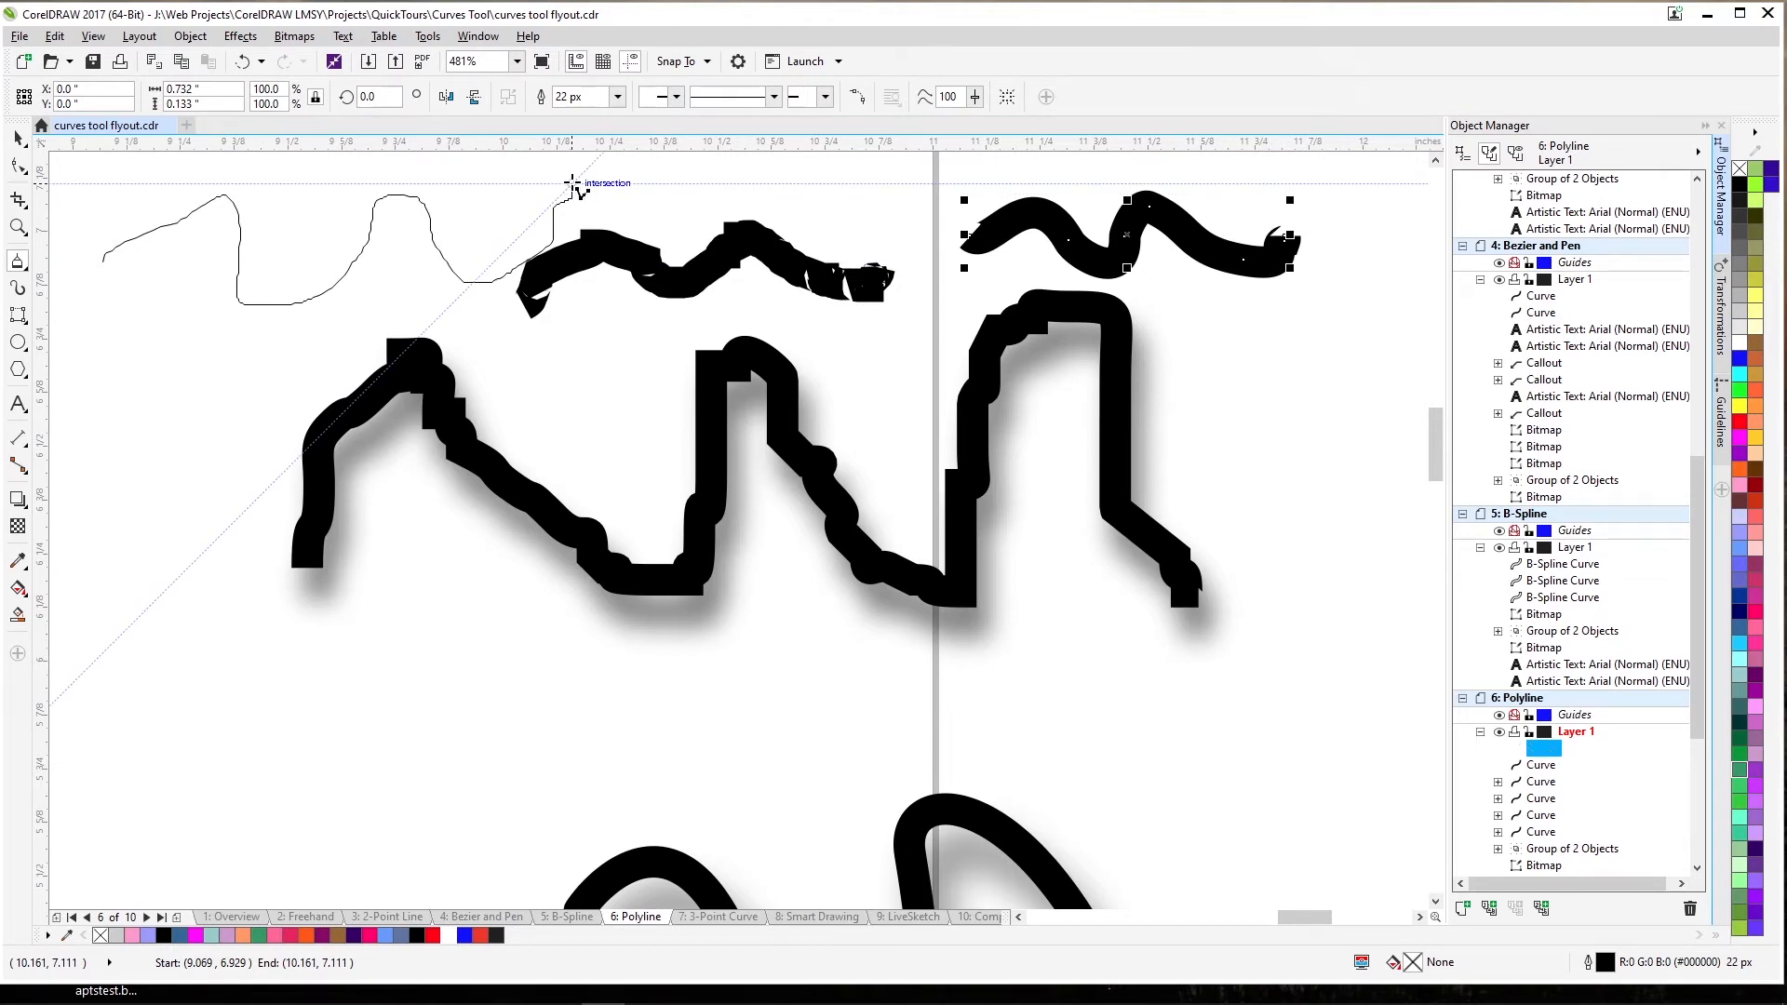
drag(574, 184, 574, 183)
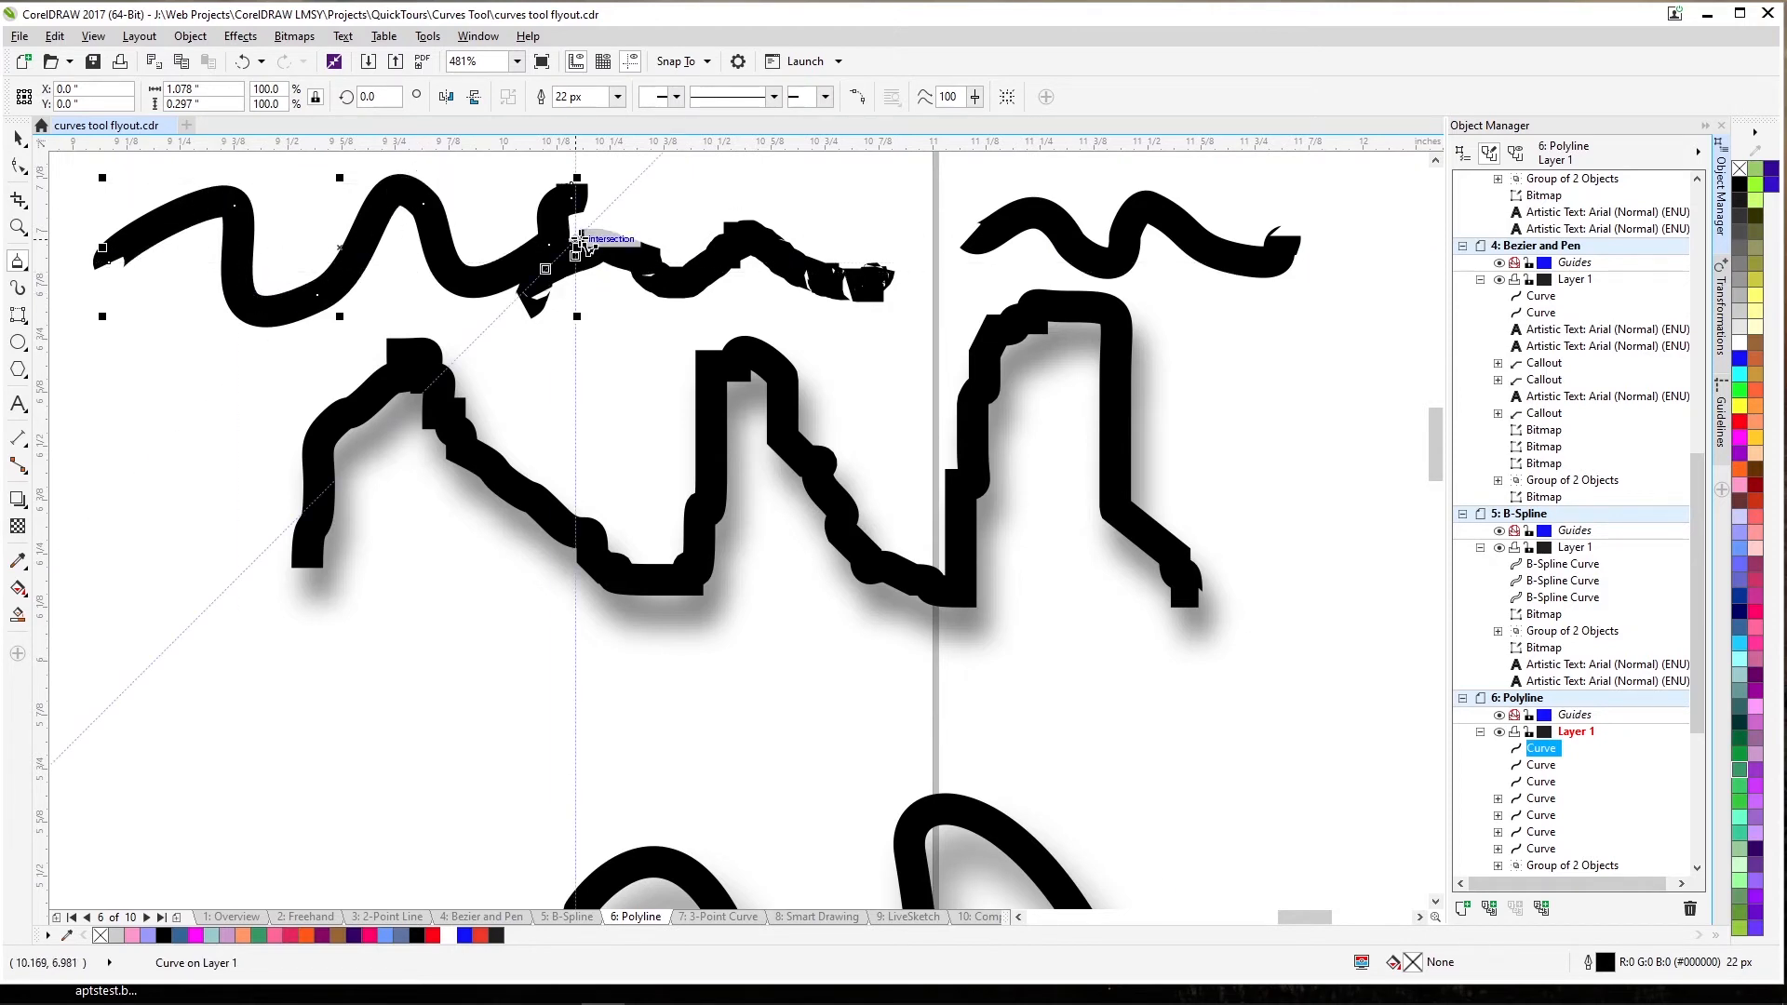
click(19, 228)
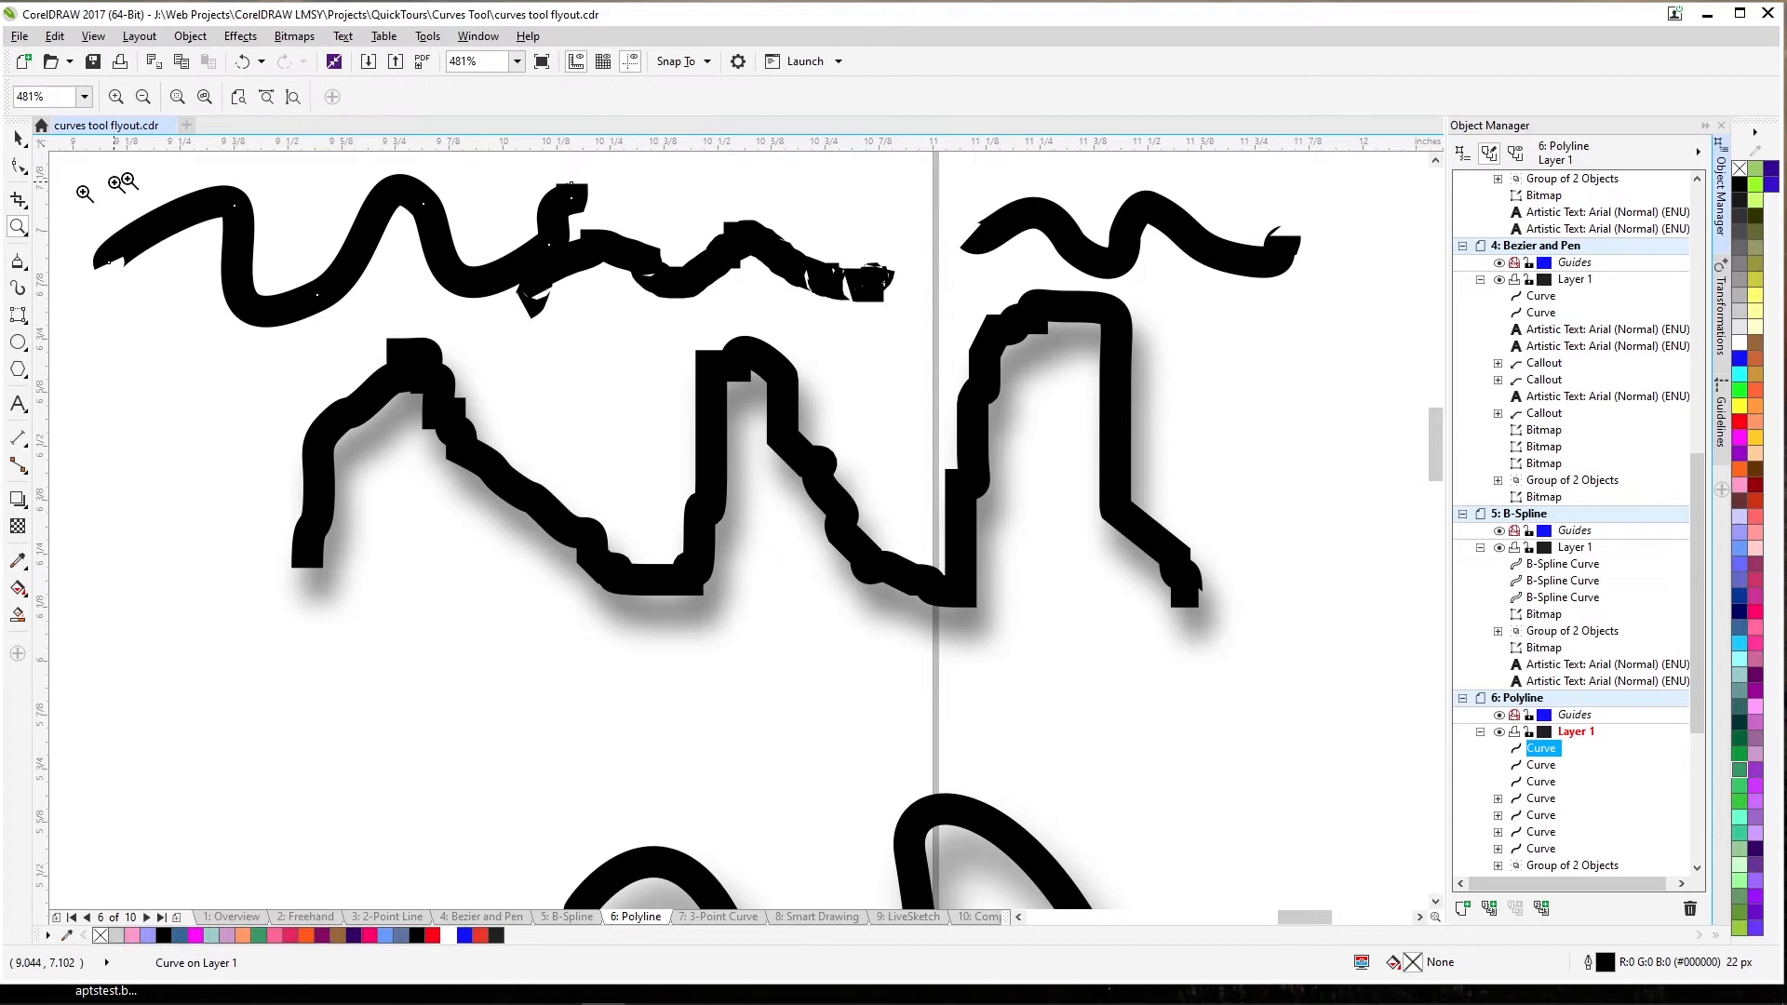
click(236, 102)
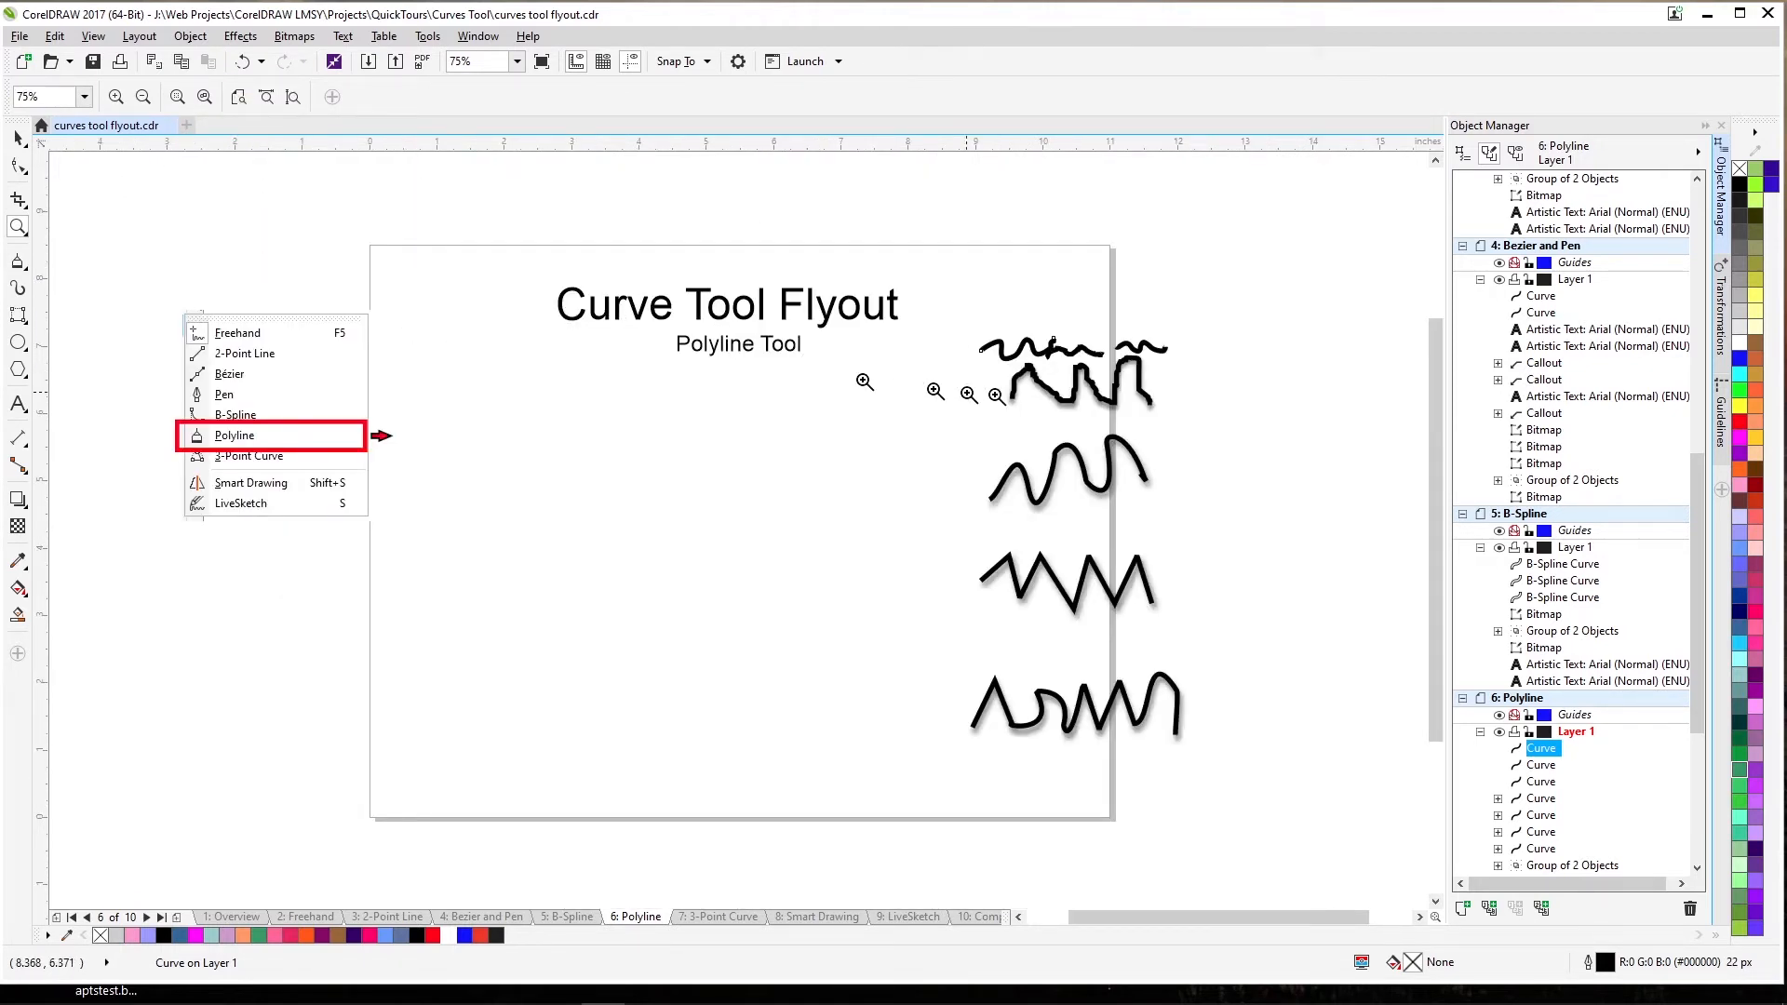
Start a polyline left of centre with a sharp zigzag followed by a freehand squiggle.
drag(982, 349, 1171, 559)
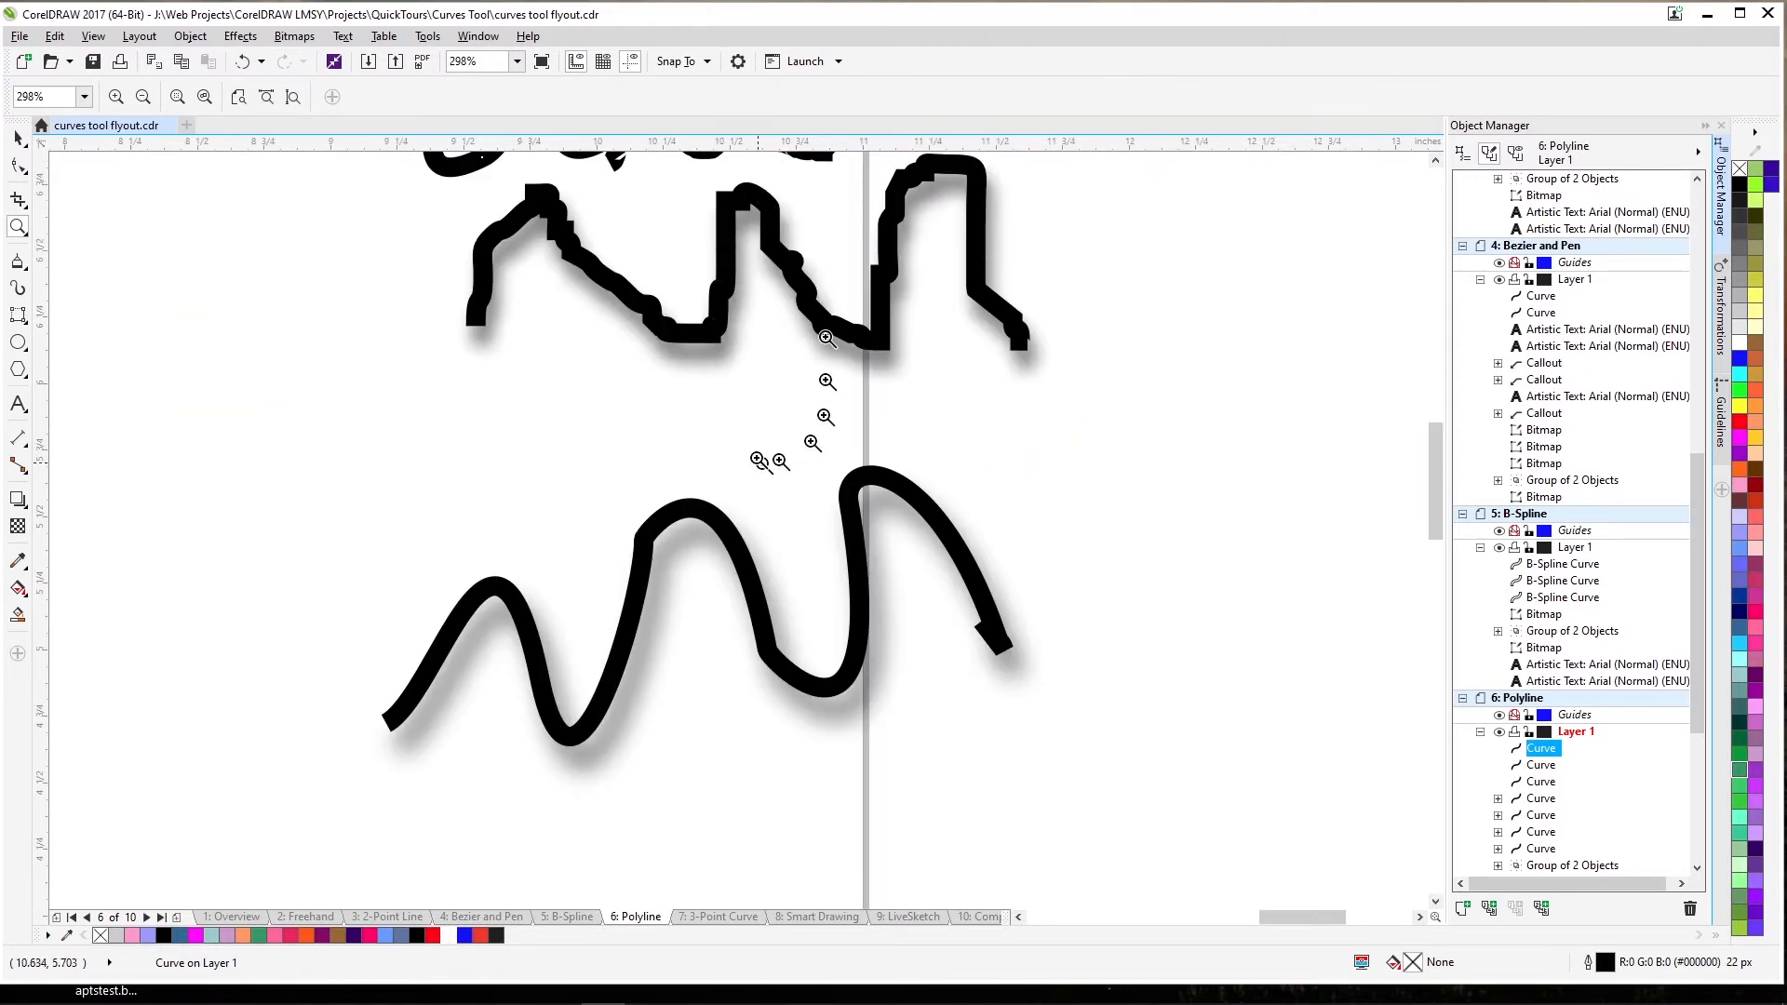
right_click(742, 551)
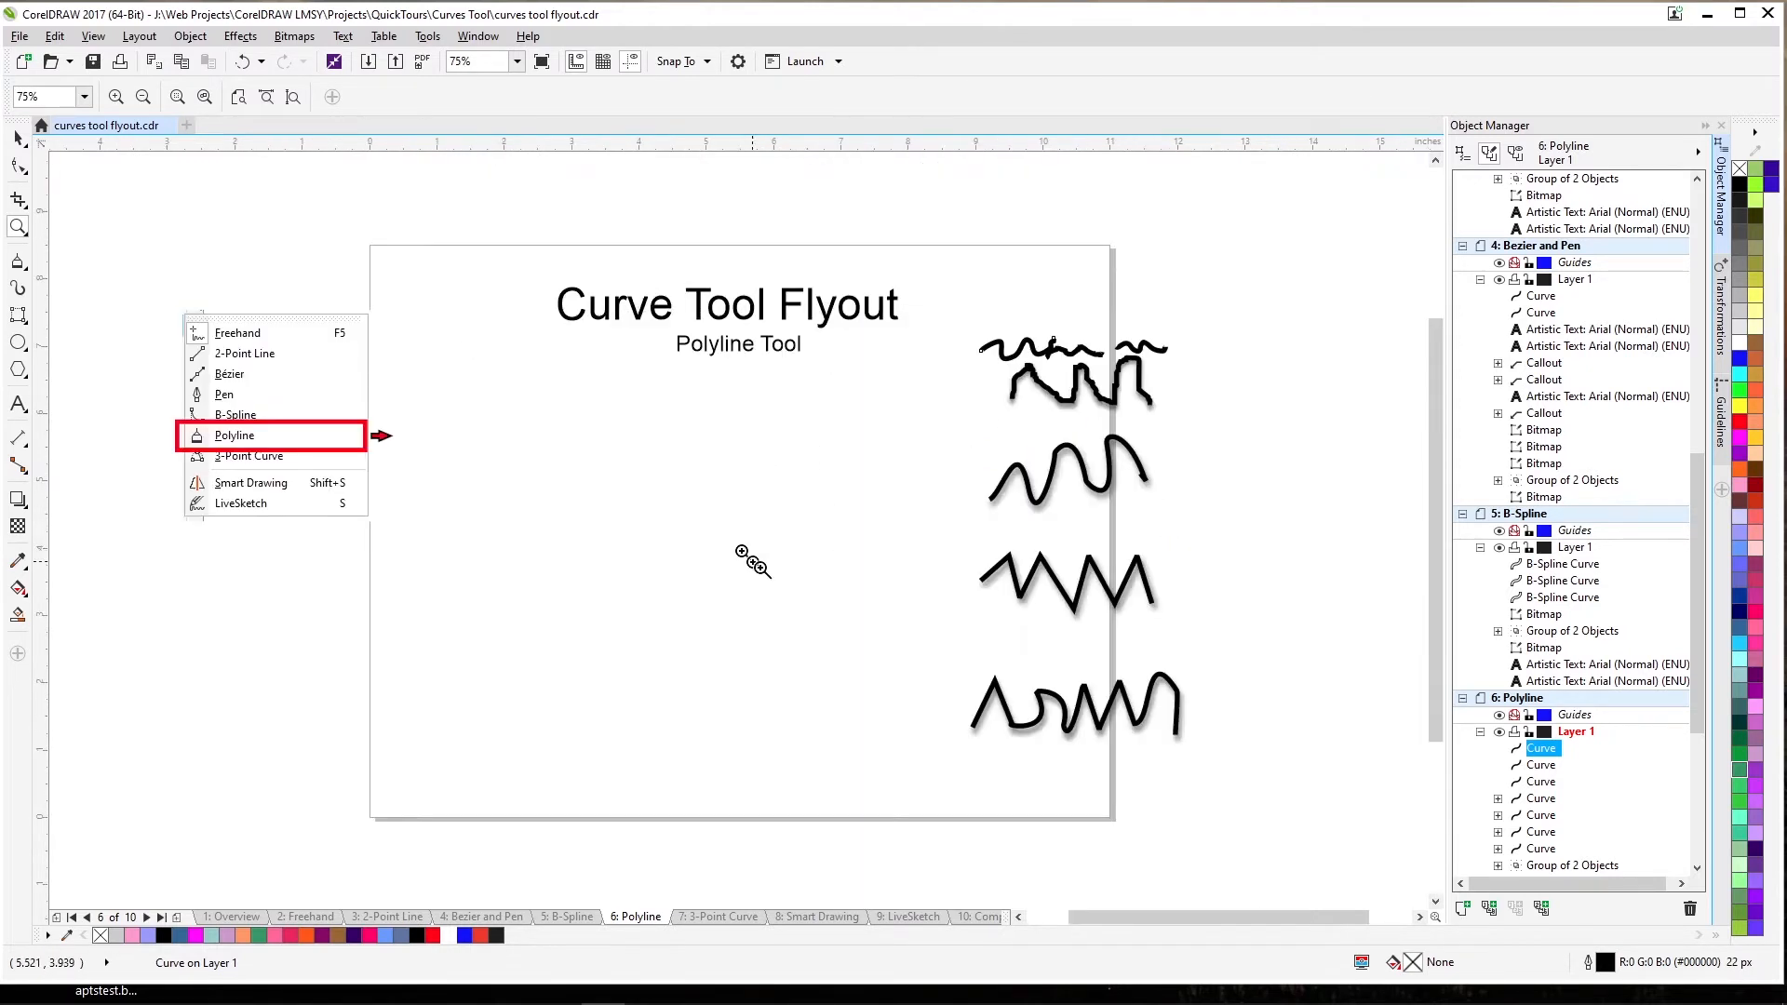
click(18, 265)
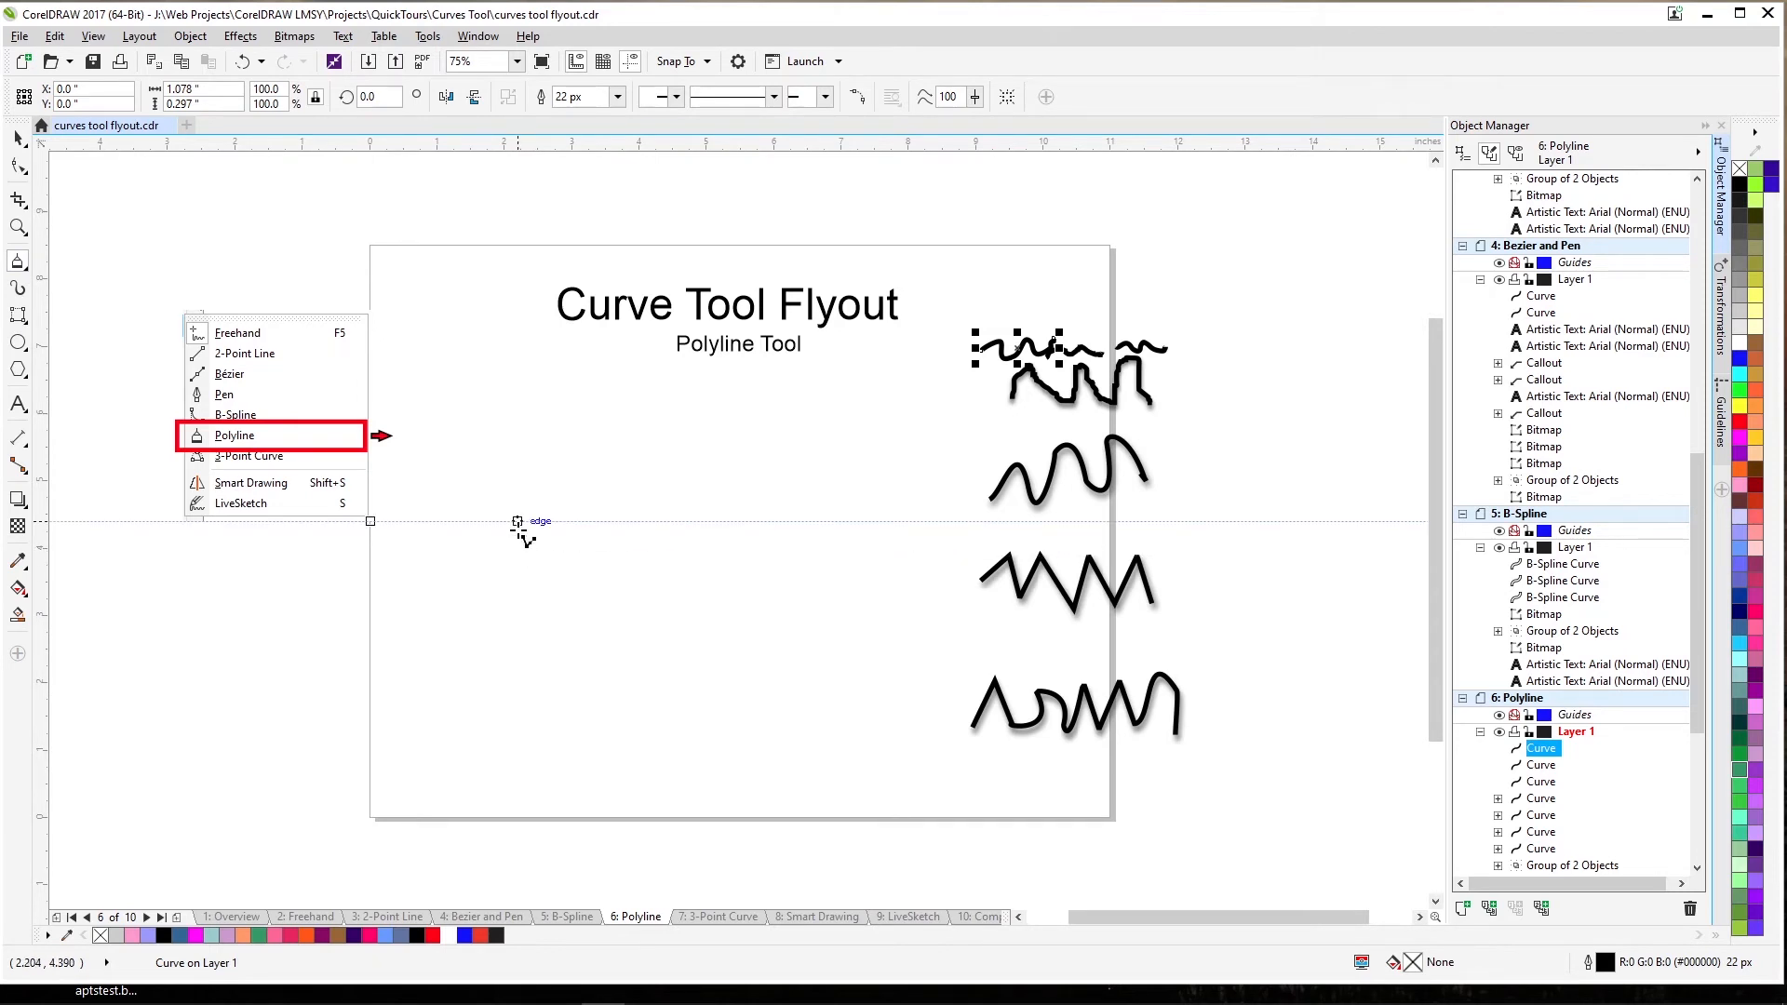
click(493, 506)
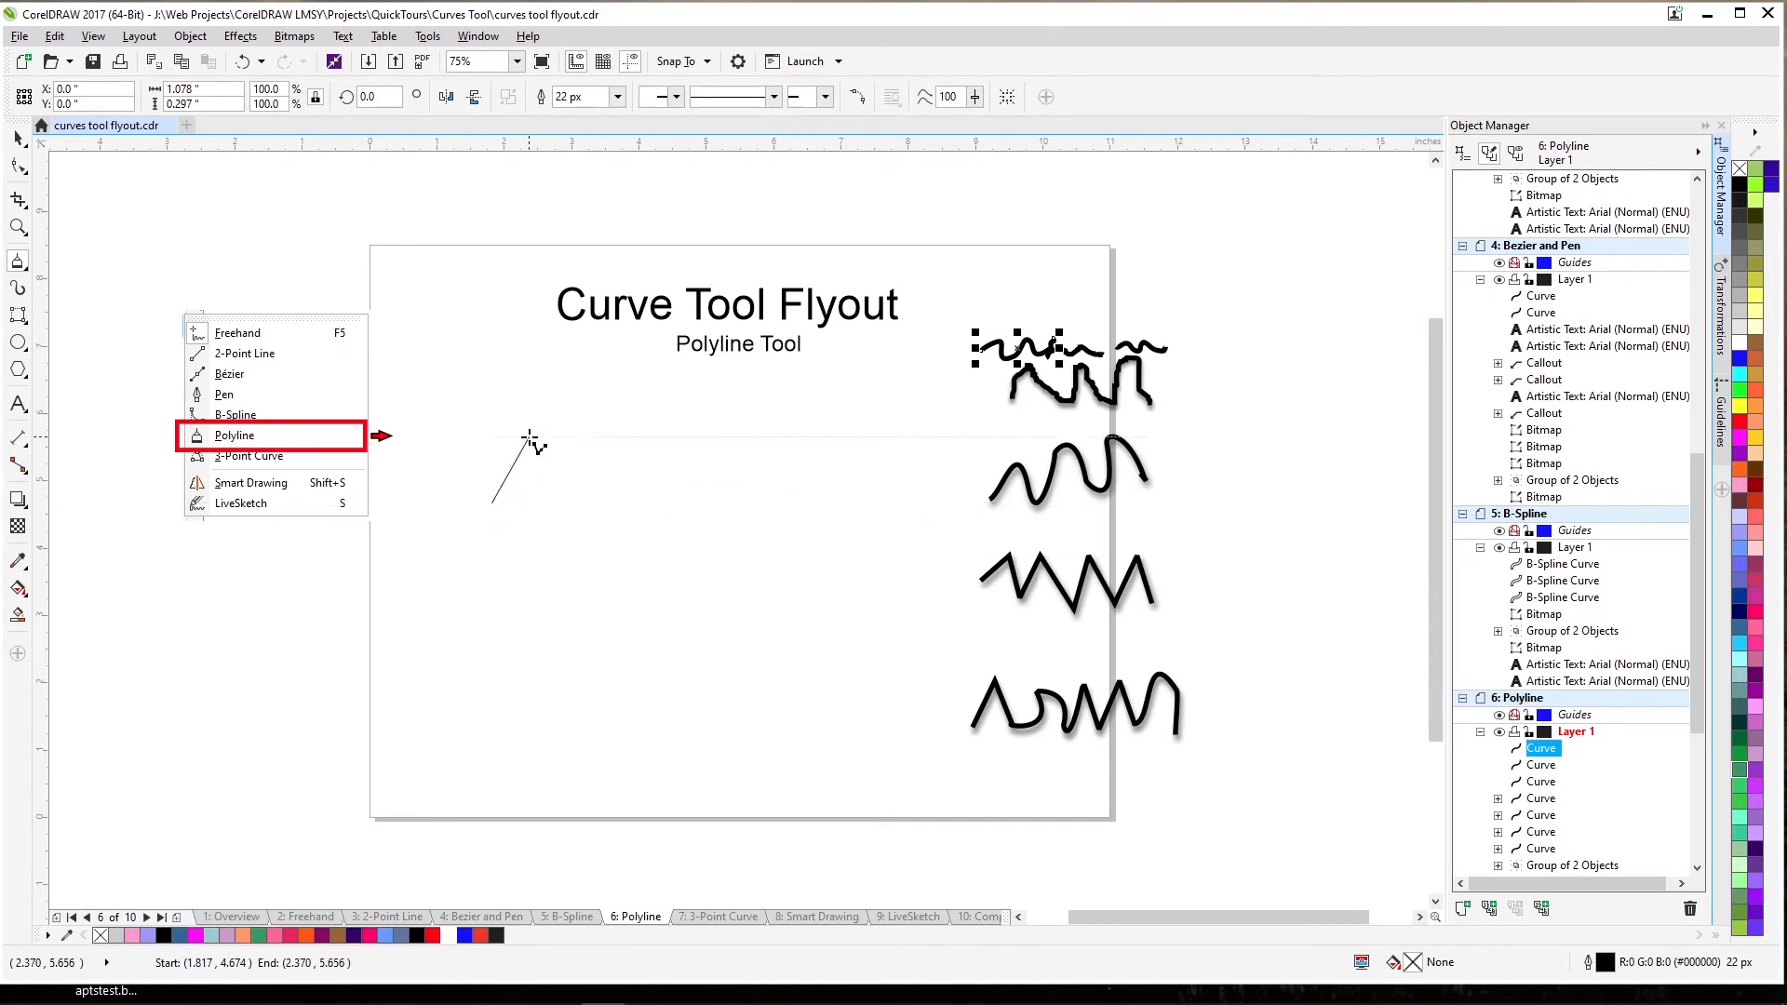
click(529, 438)
click(558, 547)
click(576, 438)
click(602, 557)
click(616, 430)
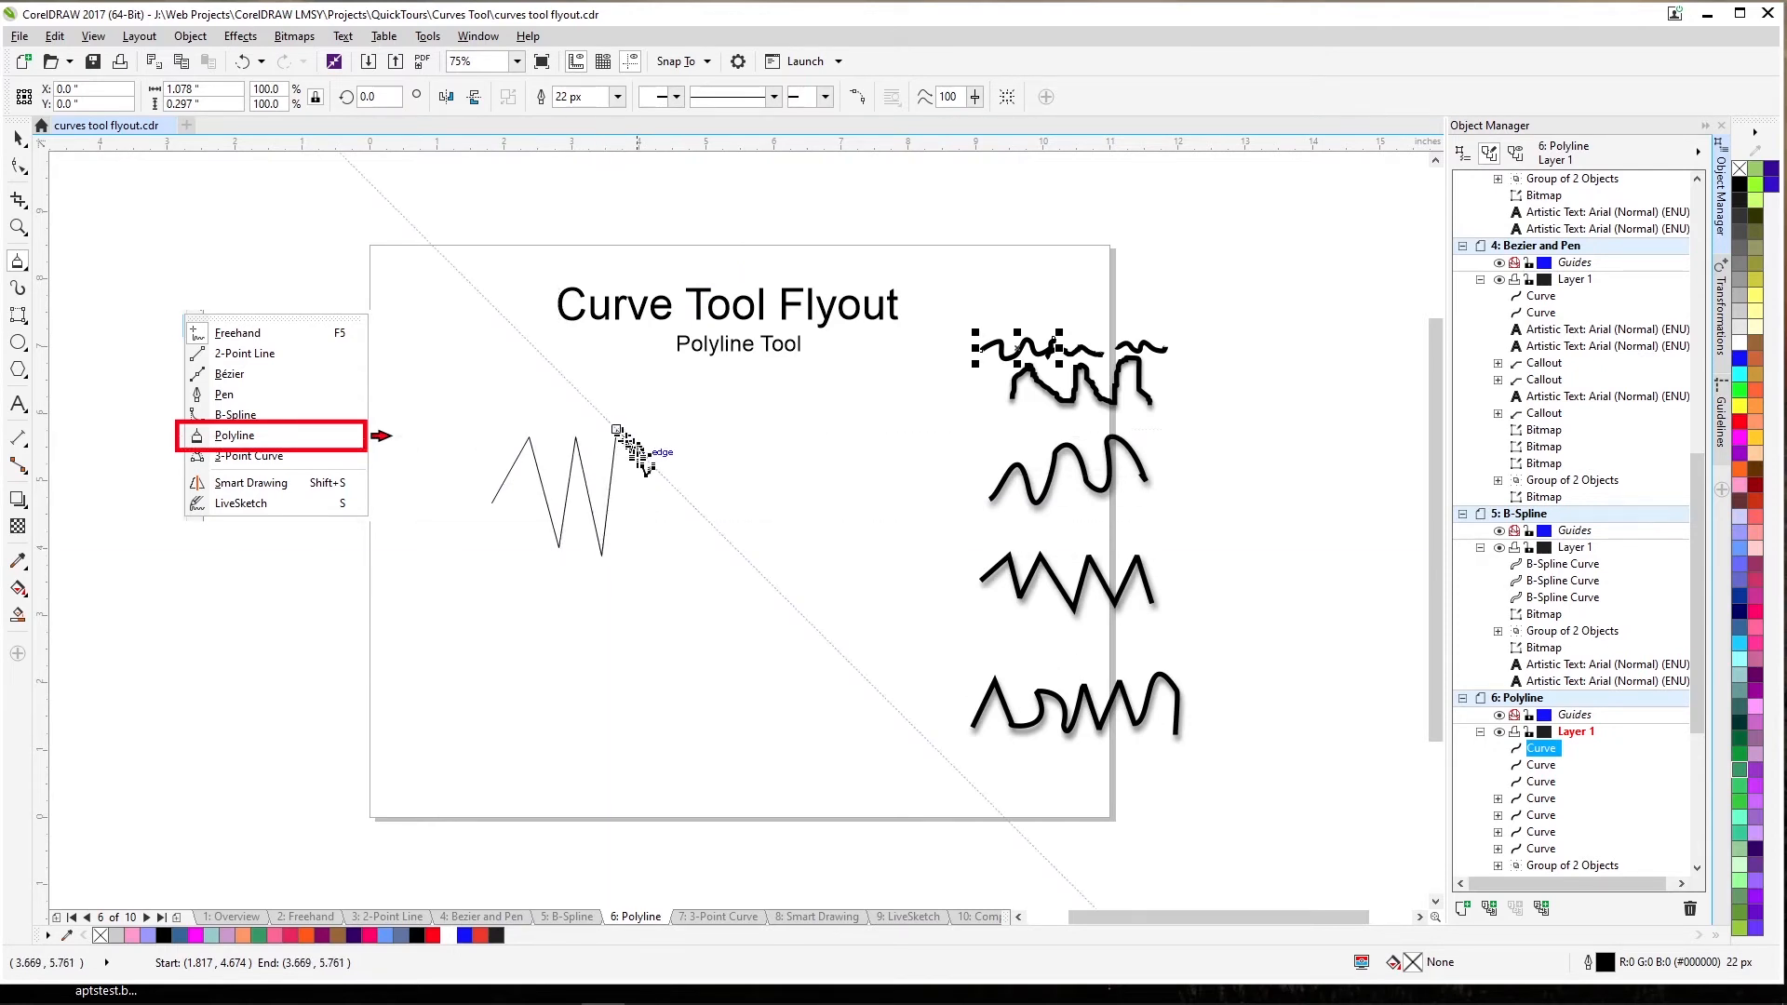
mouse_move(643, 511)
mouse_down()
mouse_move(701, 496)
mouse_move(673, 532)
mouse_move(707, 576)
mouse_up()
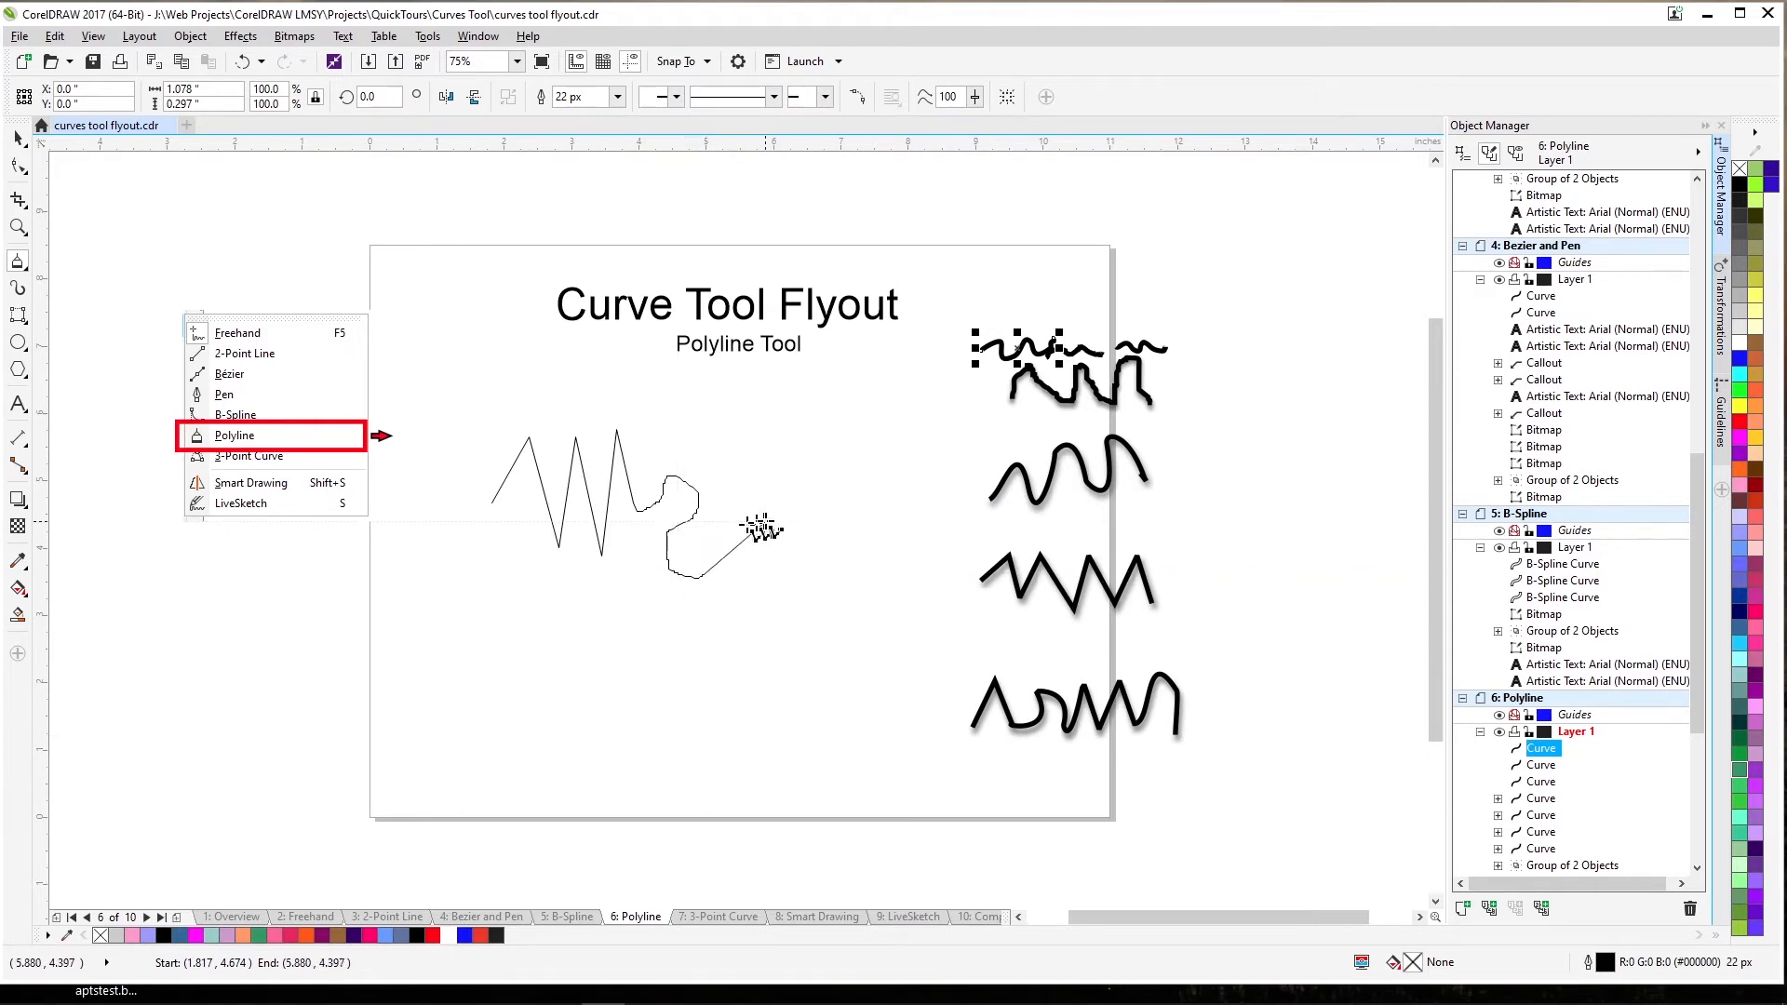
Continue with straight segments up to a peak, add a squiggle tail and finish the polyline.
click(765, 524)
click(788, 588)
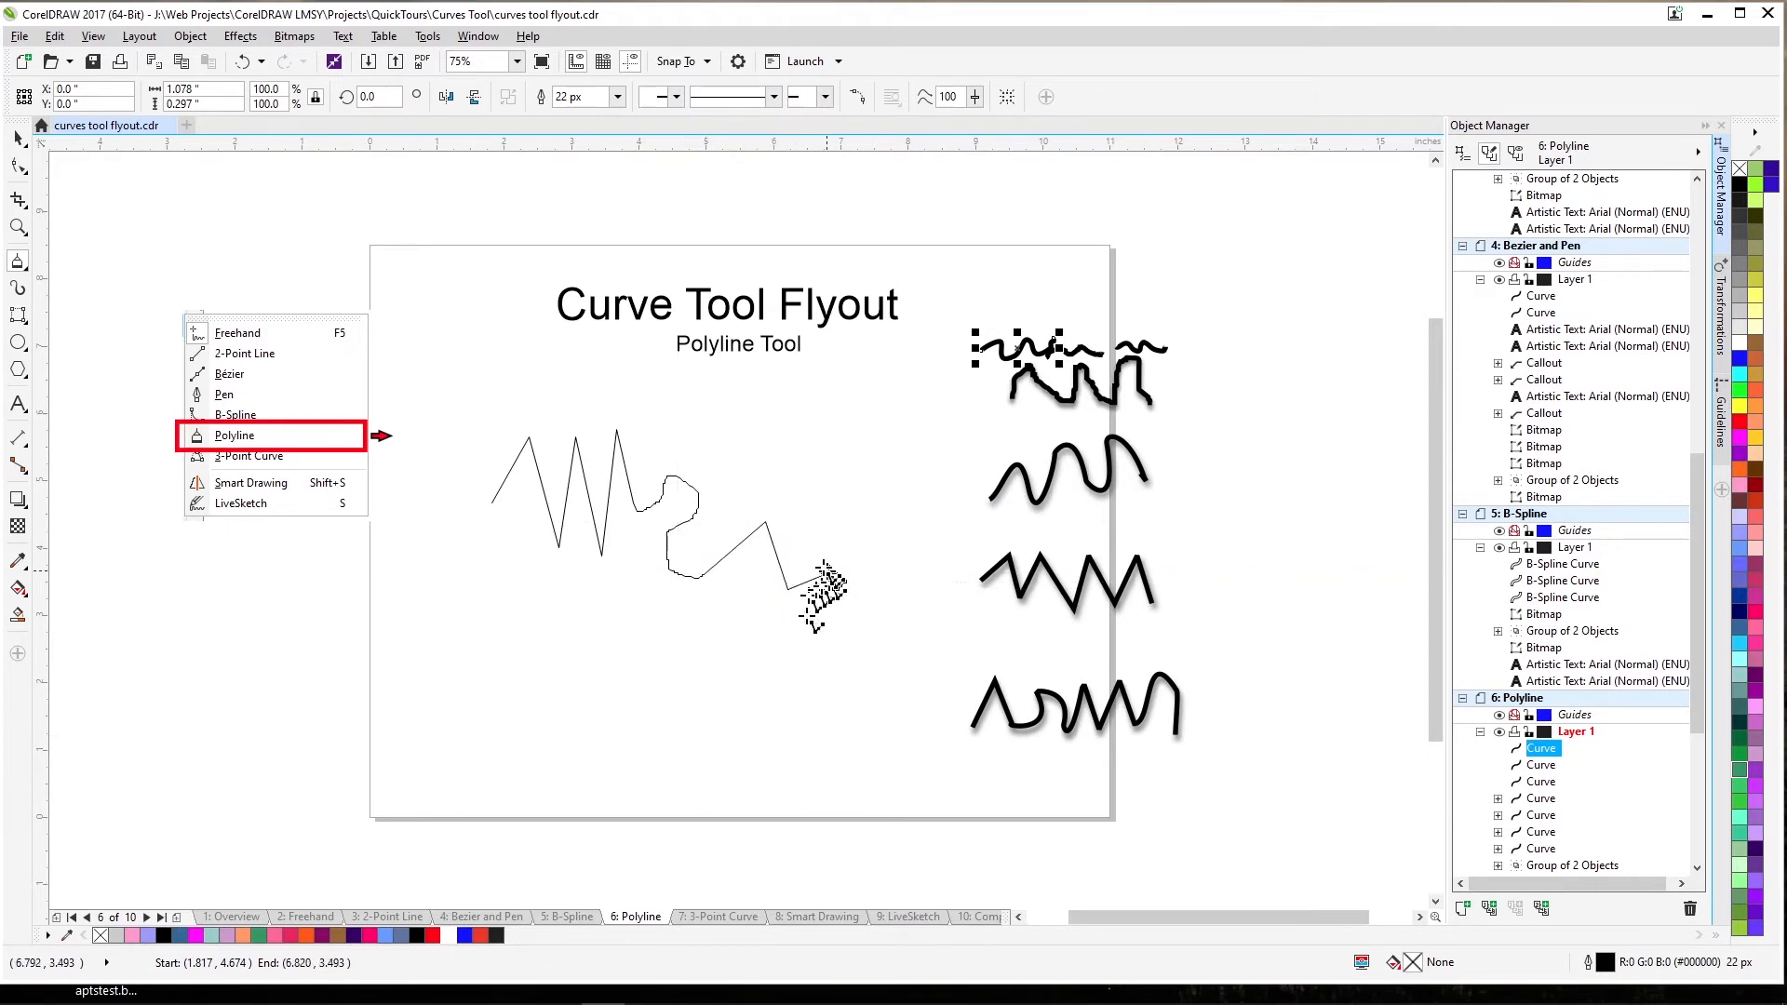
click(800, 521)
click(829, 452)
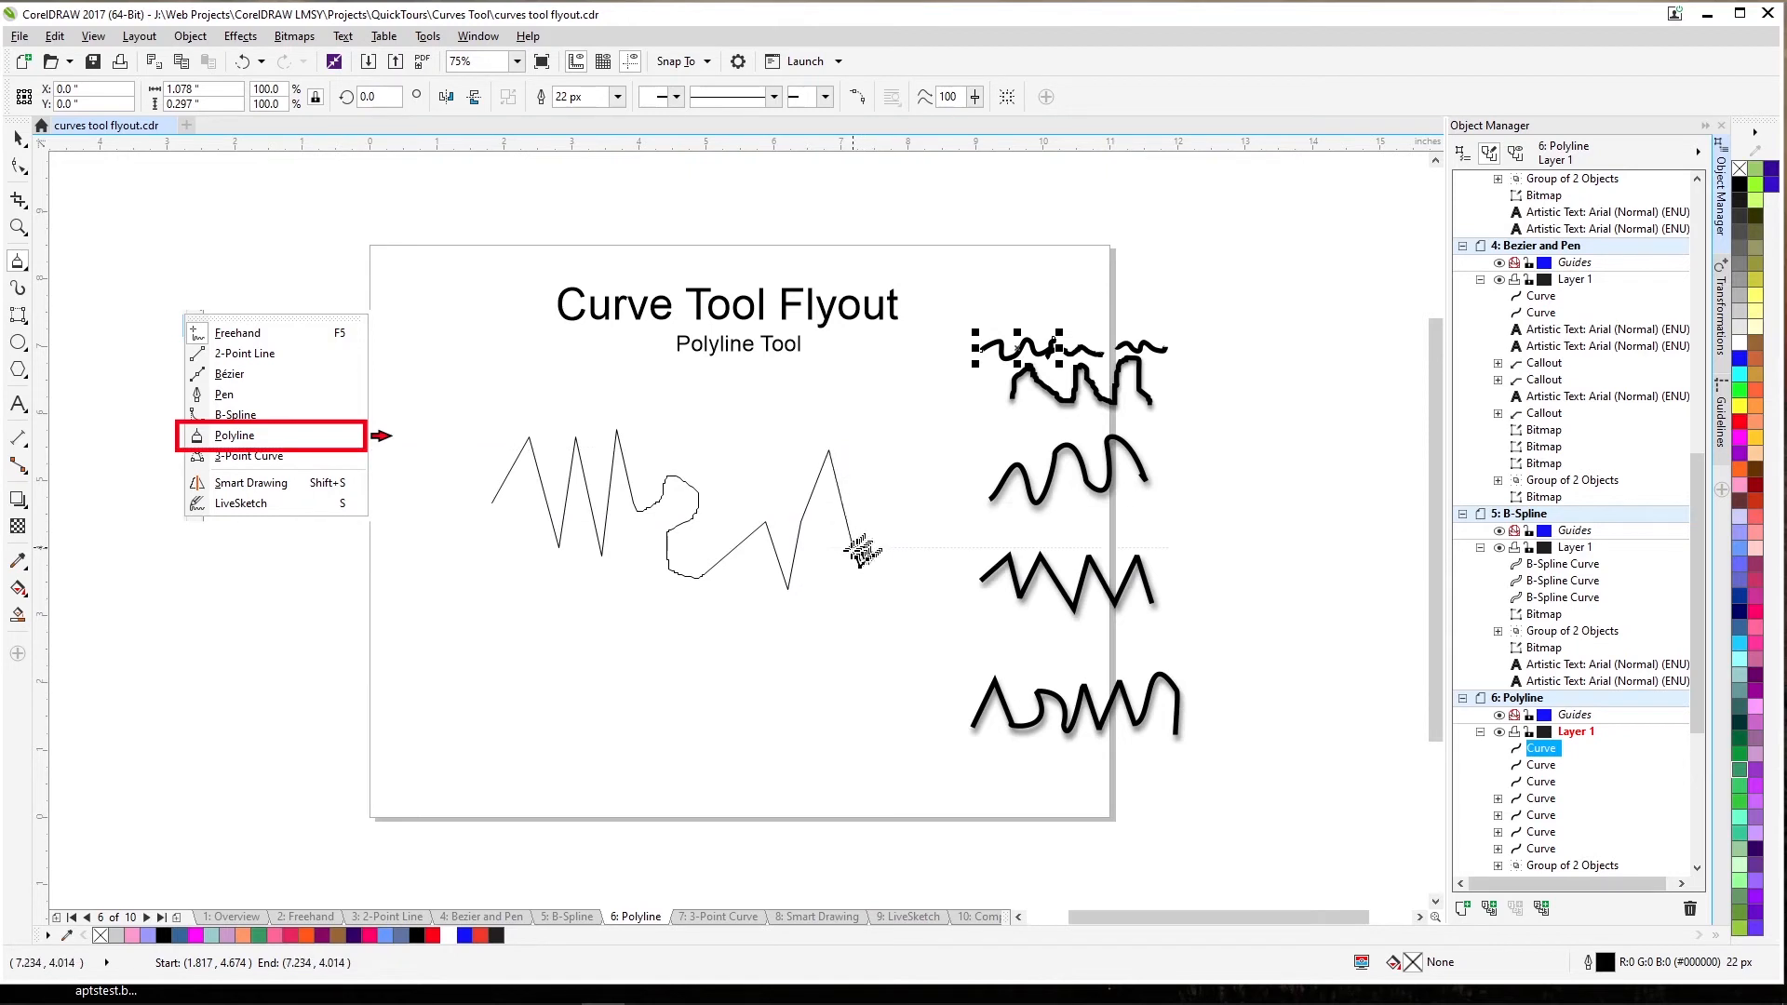
mouse_move(850, 581)
mouse_down()
mouse_move(909, 586)
mouse_move(870, 598)
mouse_move(890, 630)
mouse_move(861, 656)
mouse_up()
double_click(861, 657)
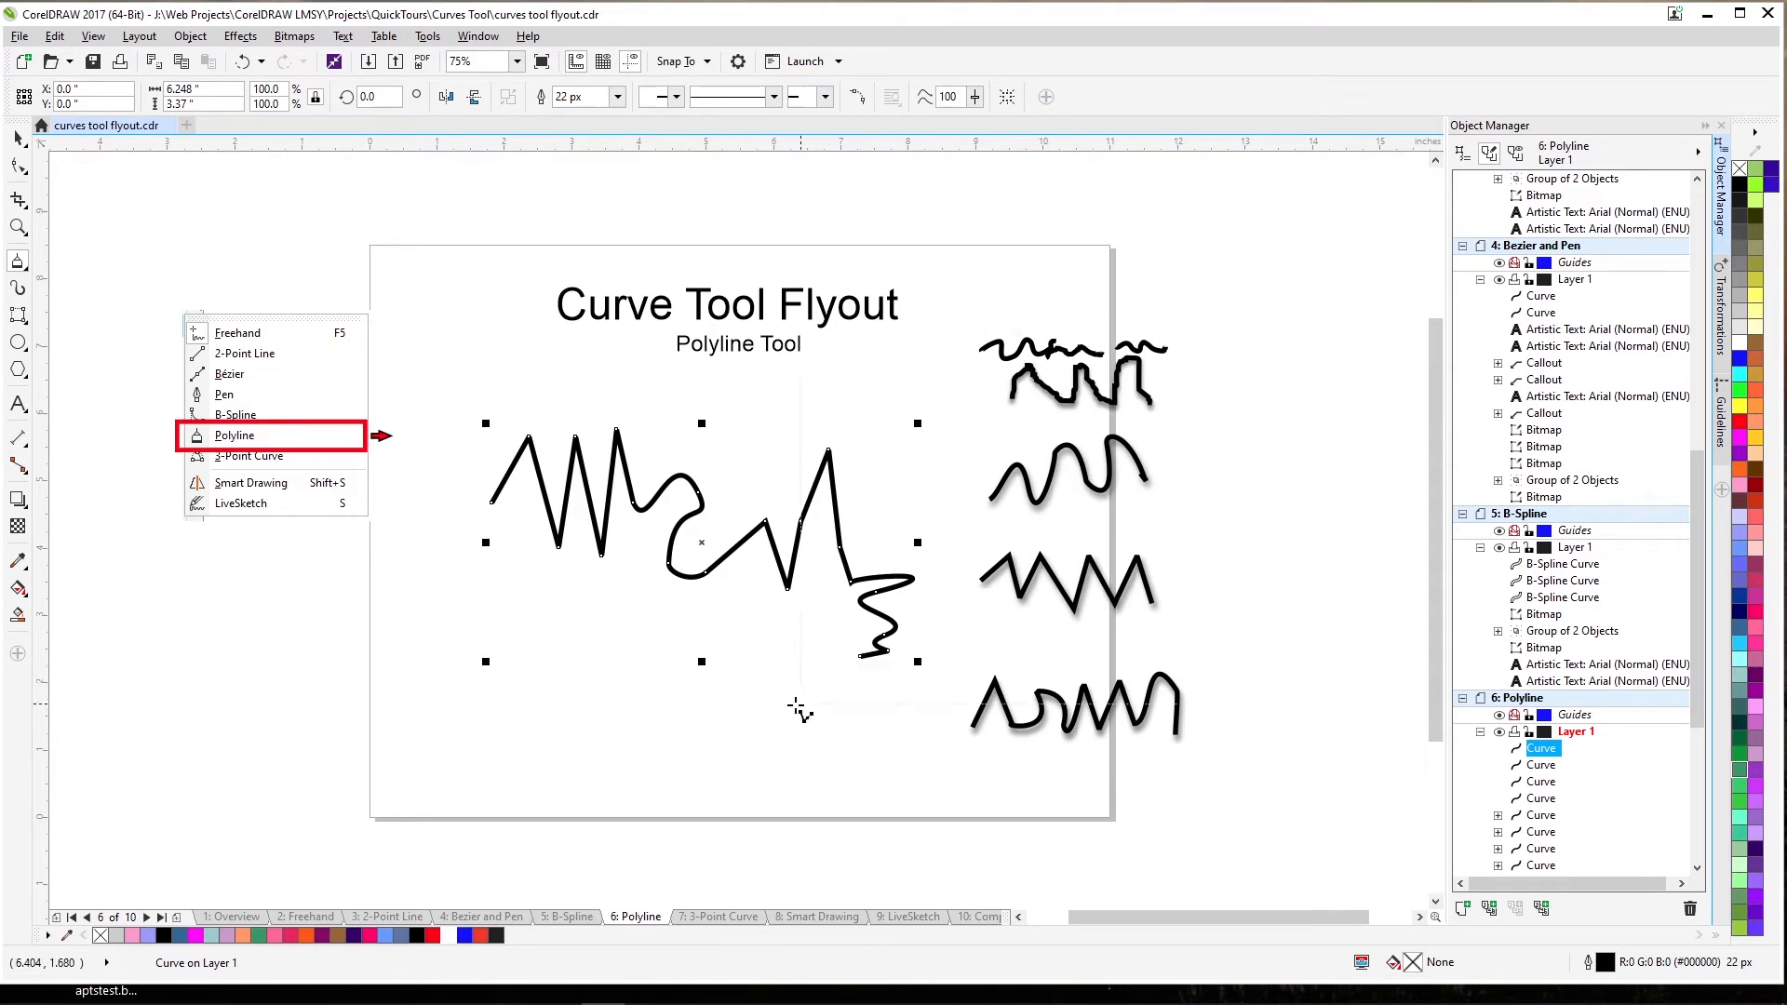
key(space)
Draw a closed freehand arc shape at the lower left with the Polyline tool.
click(797, 706)
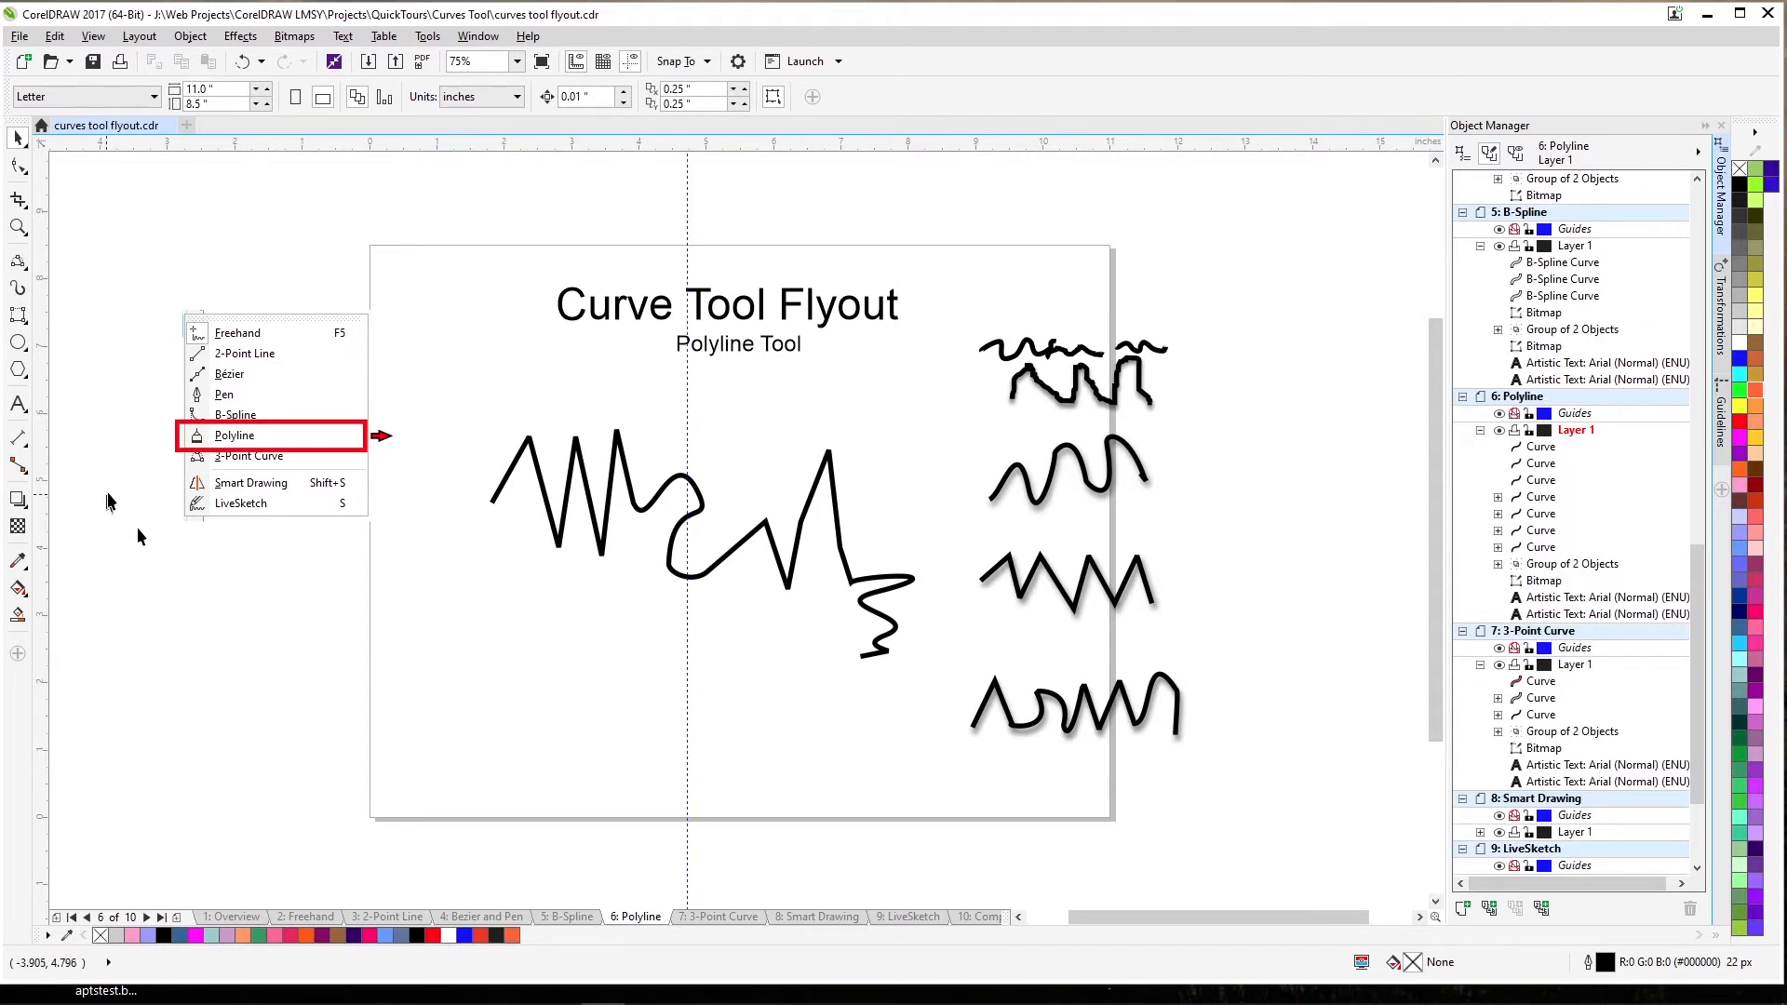
click(18, 261)
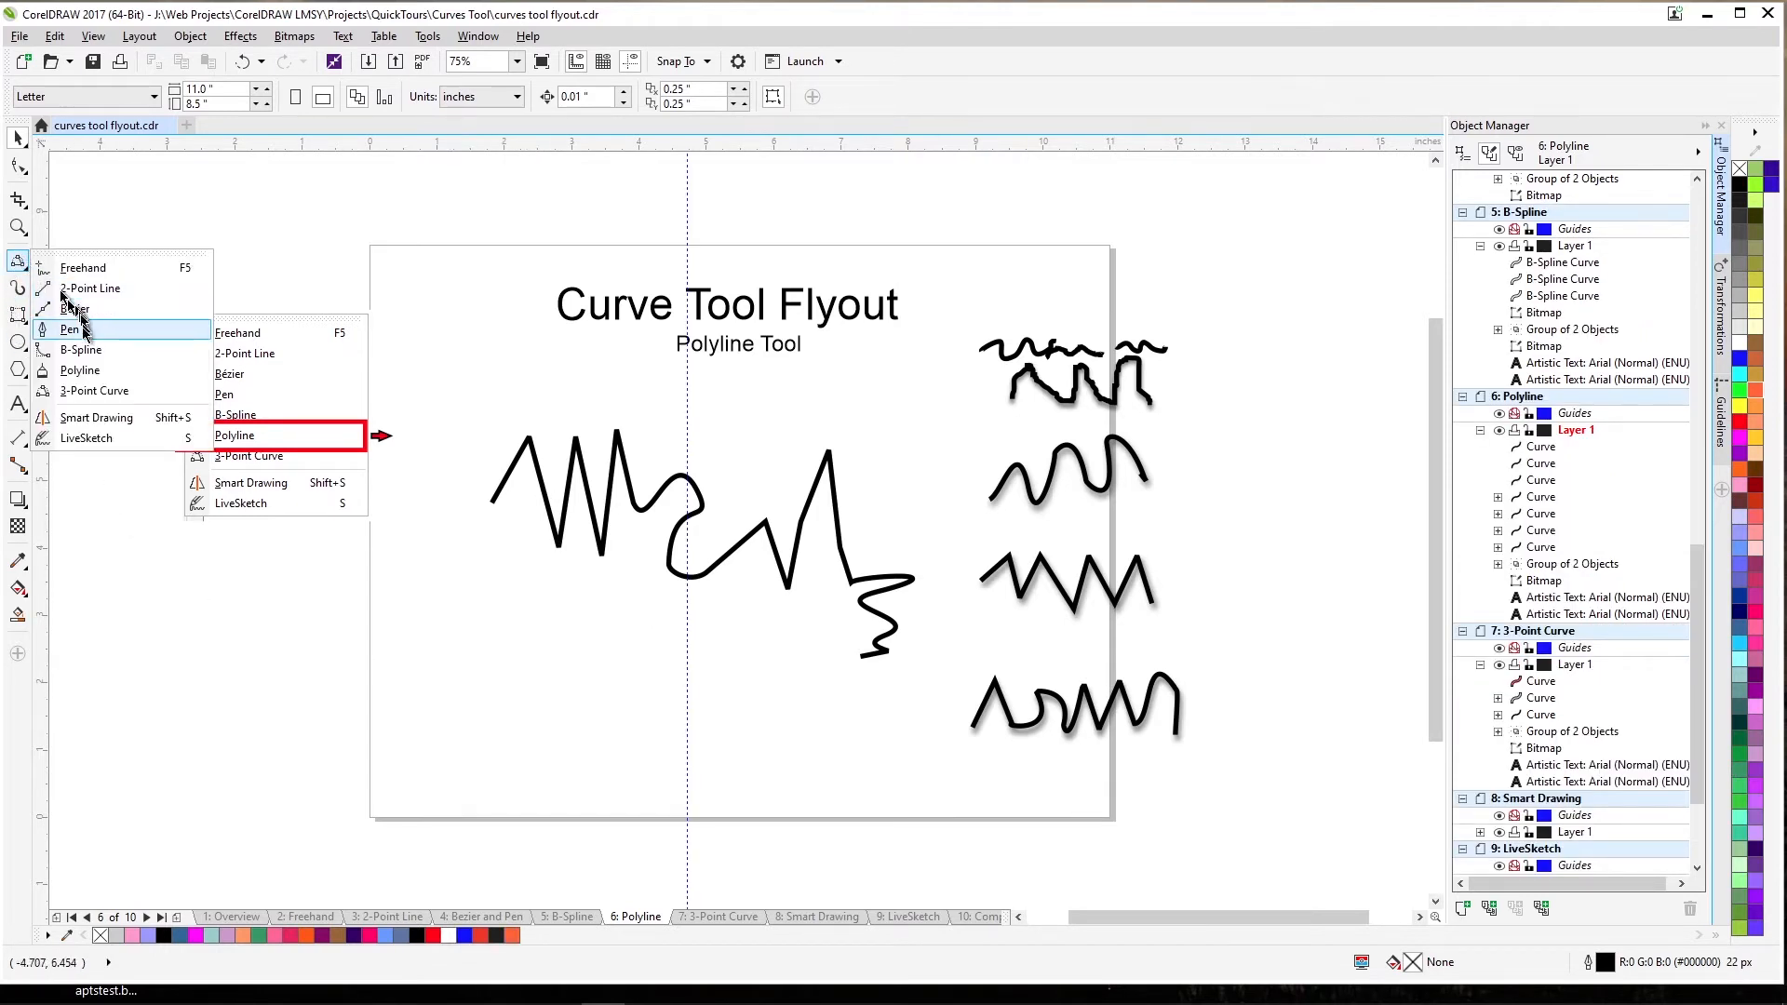
click(84, 370)
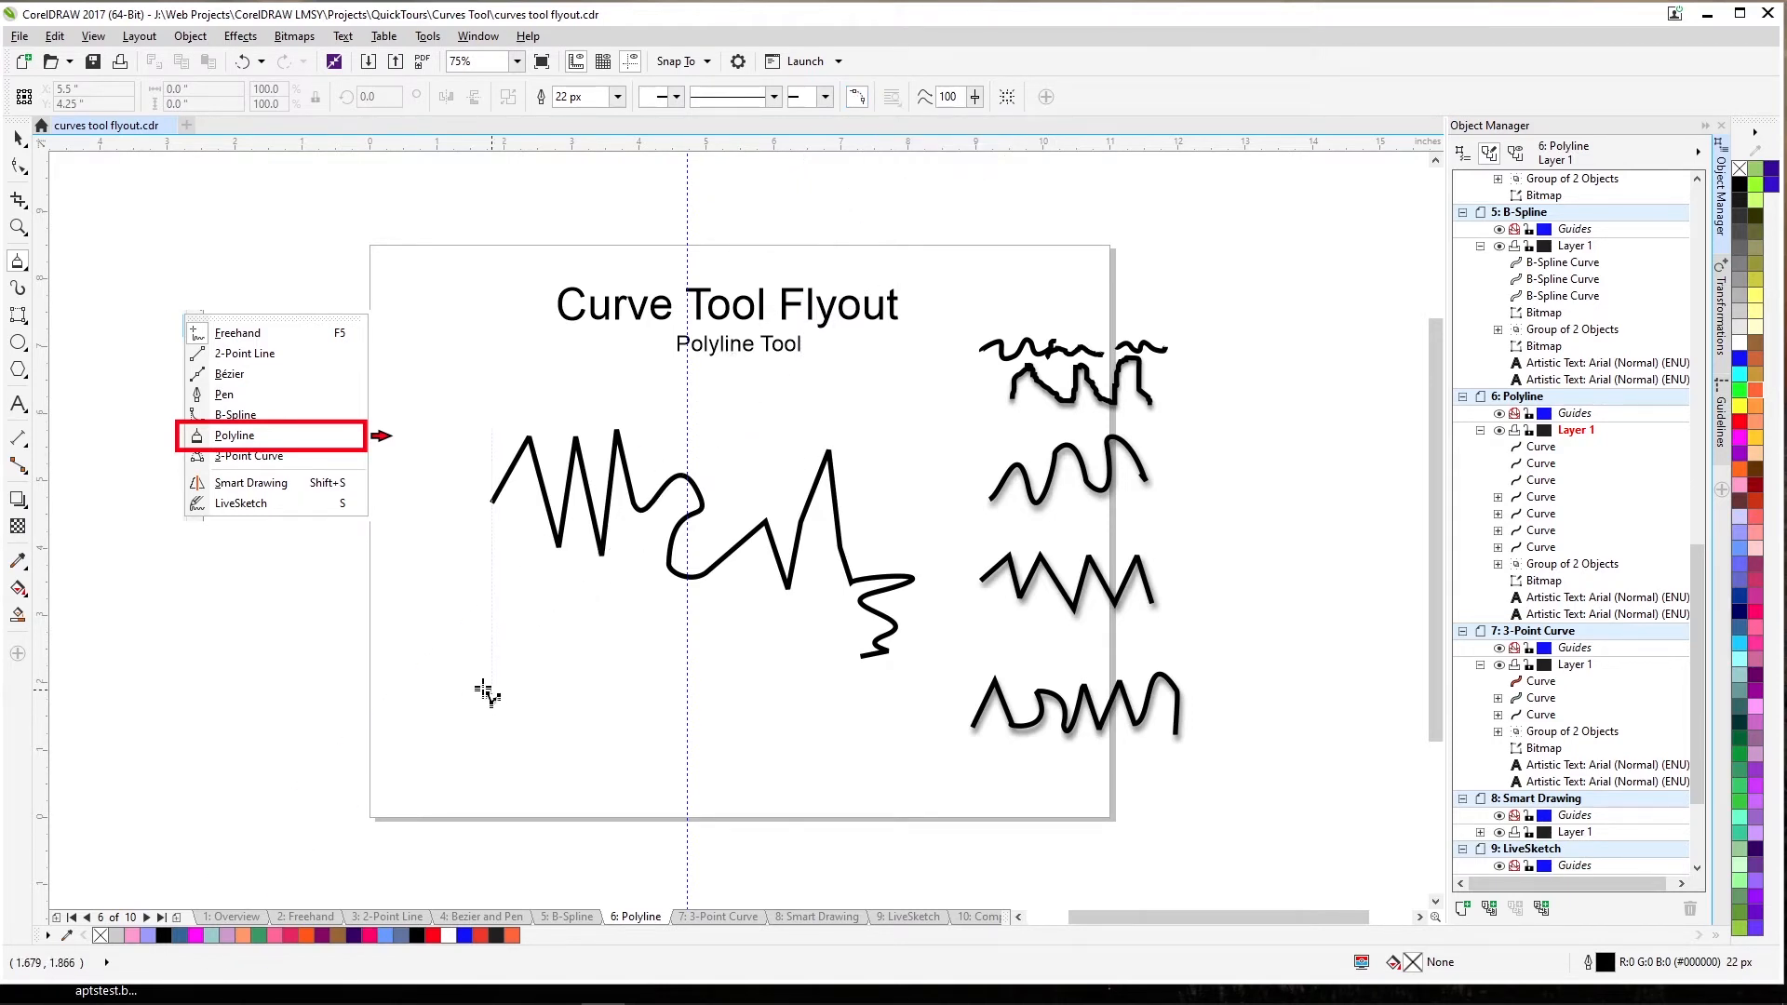
mouse_move(483, 691)
mouse_down()
mouse_move(542, 629)
mouse_move(590, 621)
mouse_move(614, 643)
mouse_move(599, 710)
mouse_up()
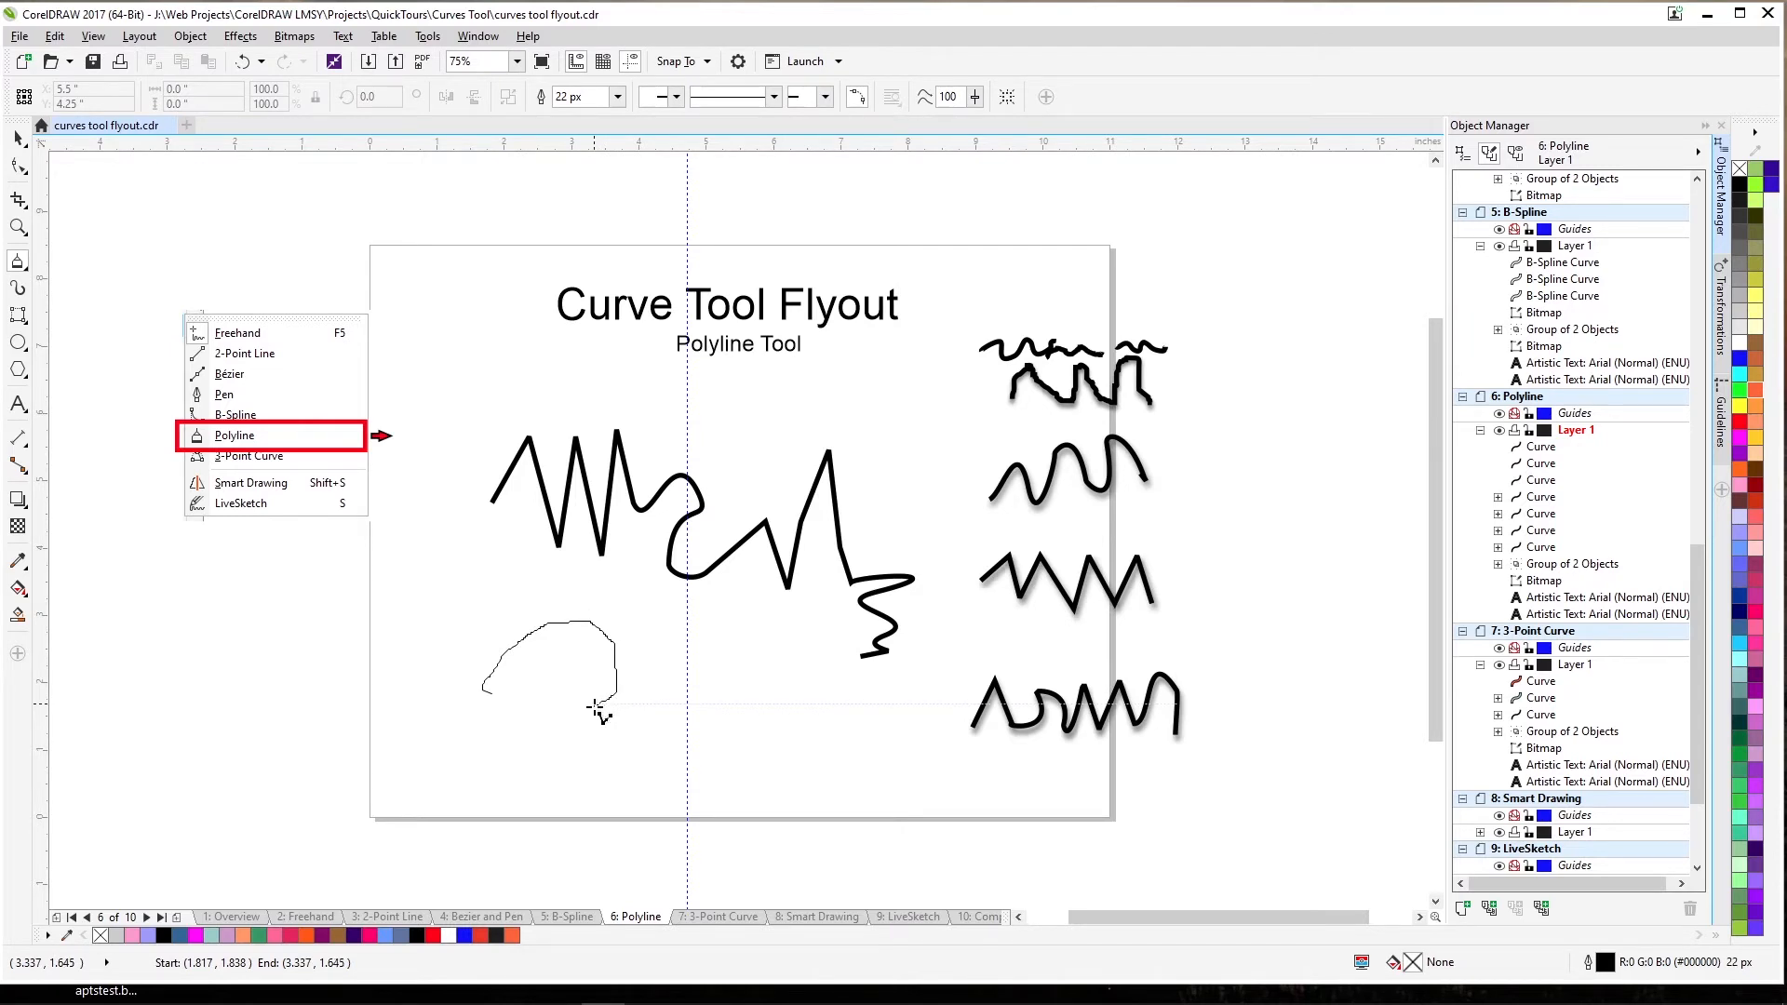
double_click(596, 712)
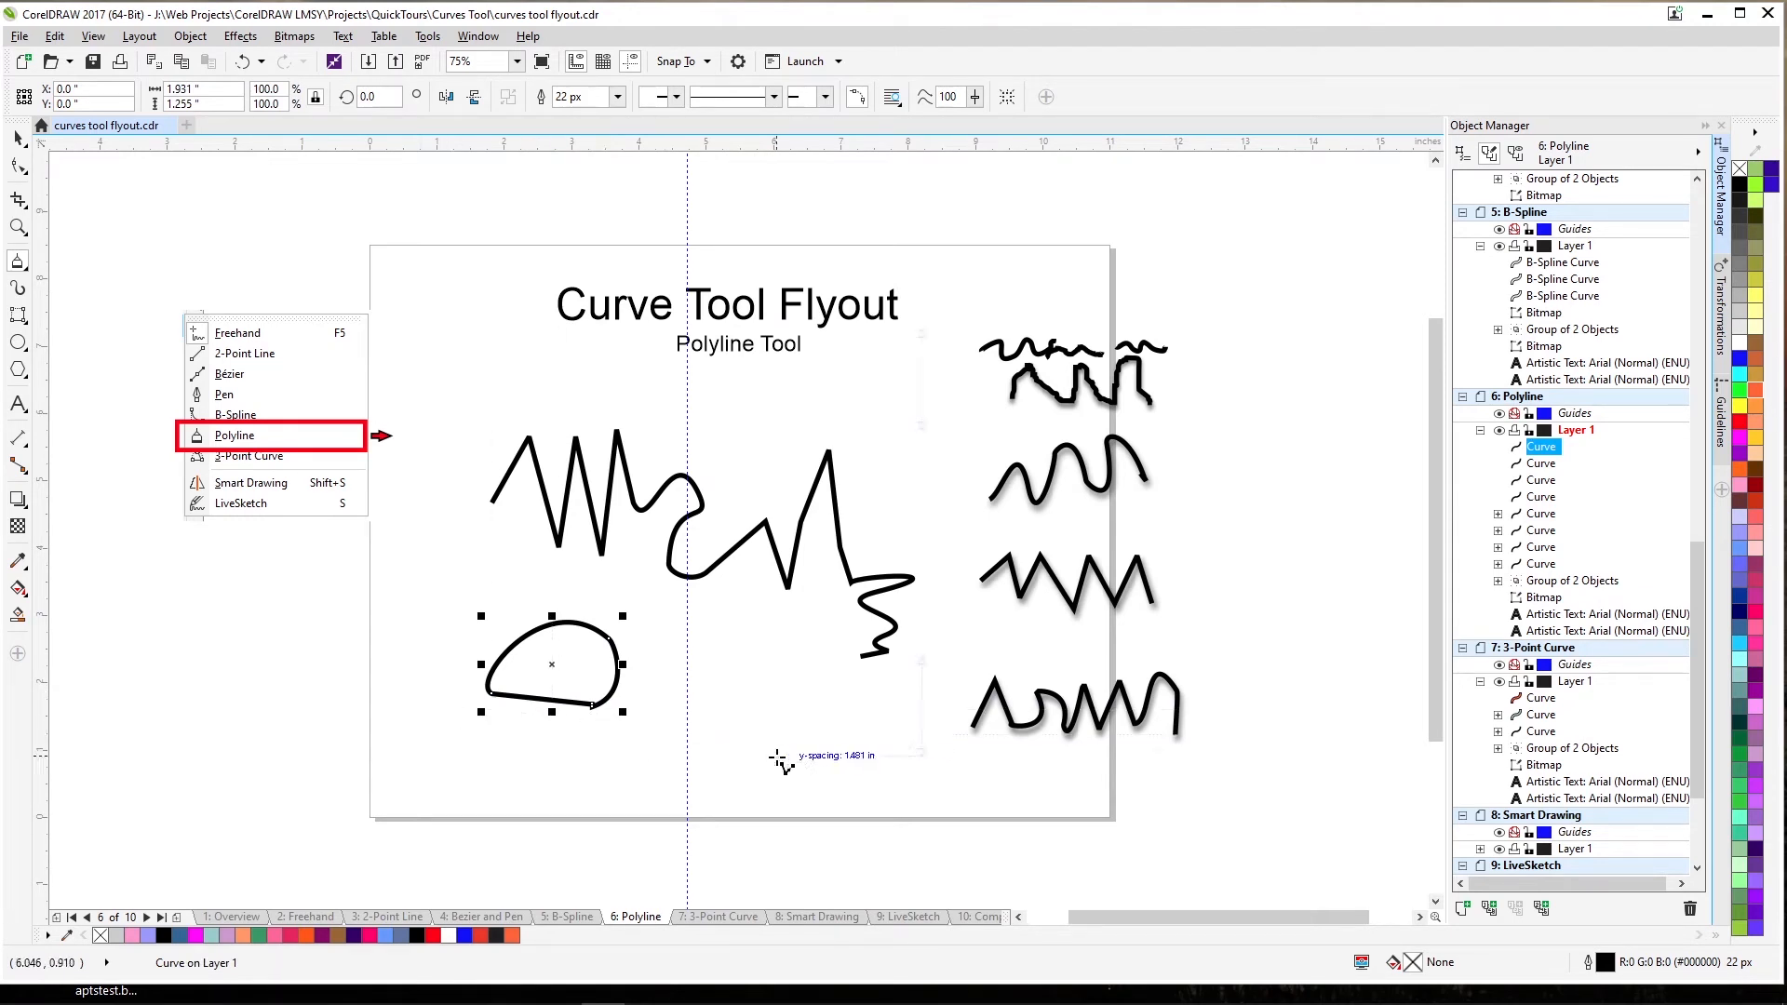
Click out a closed five-point angular polyline beside it, then delete the practice shape.
click(702, 708)
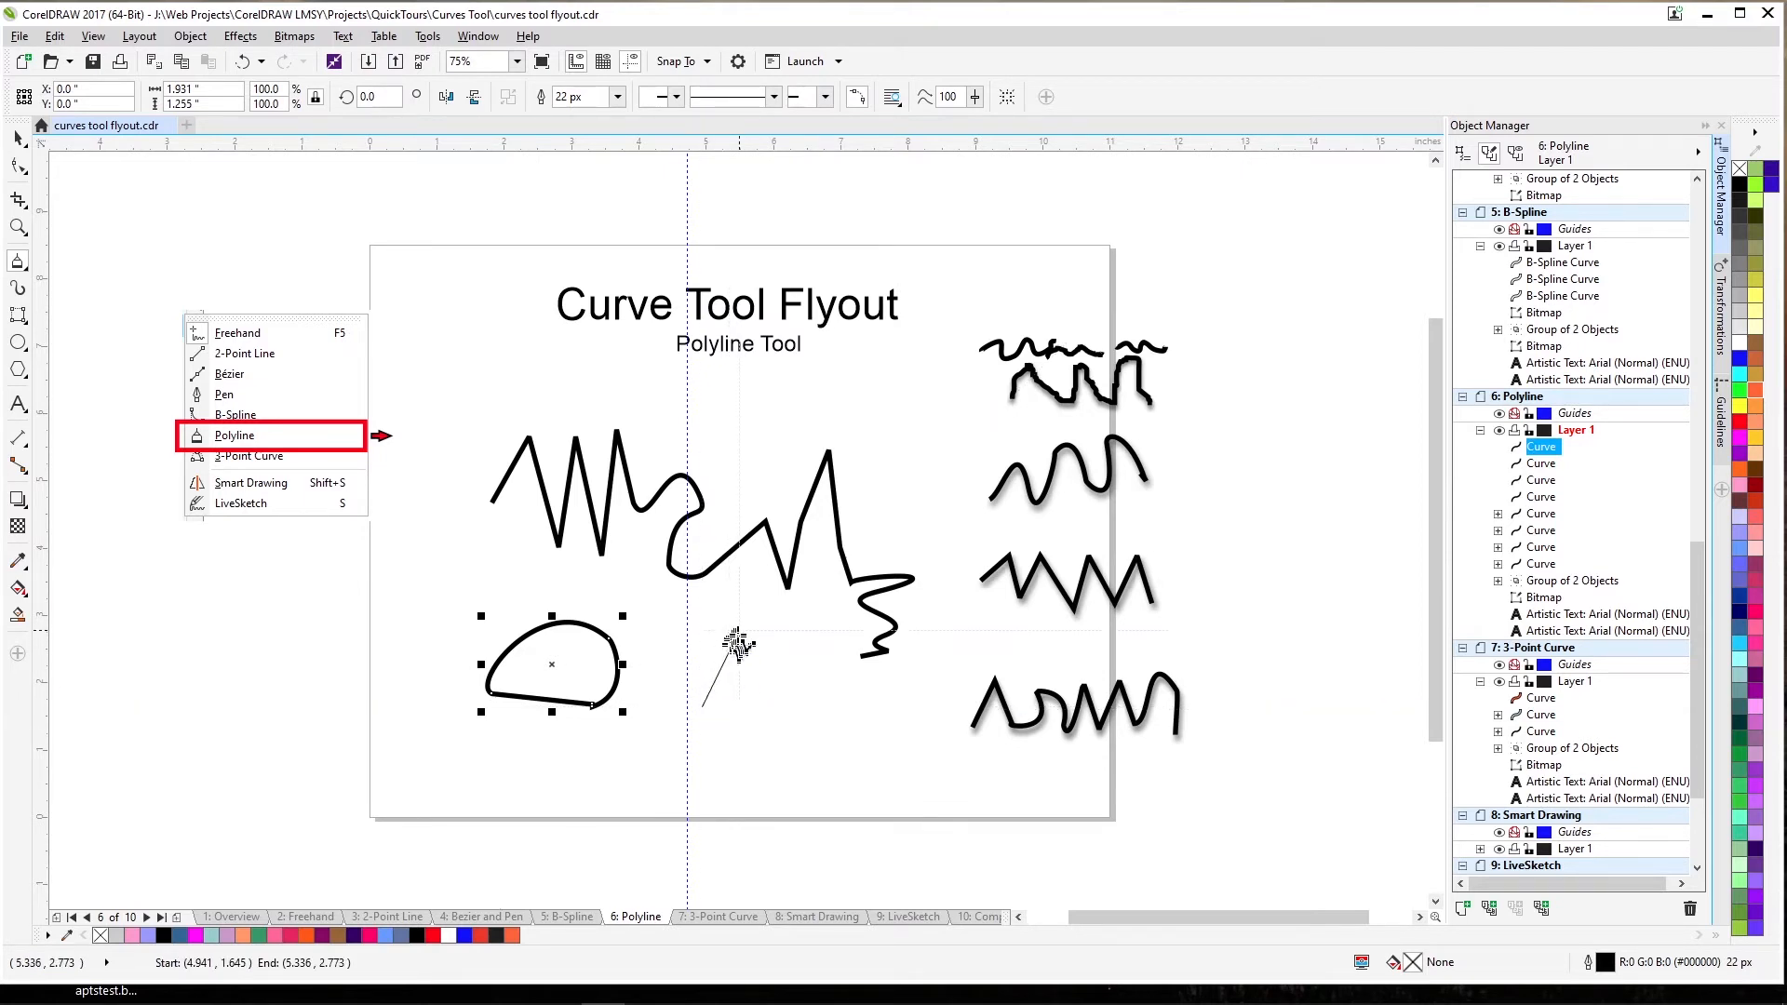
click(740, 631)
click(779, 709)
click(740, 773)
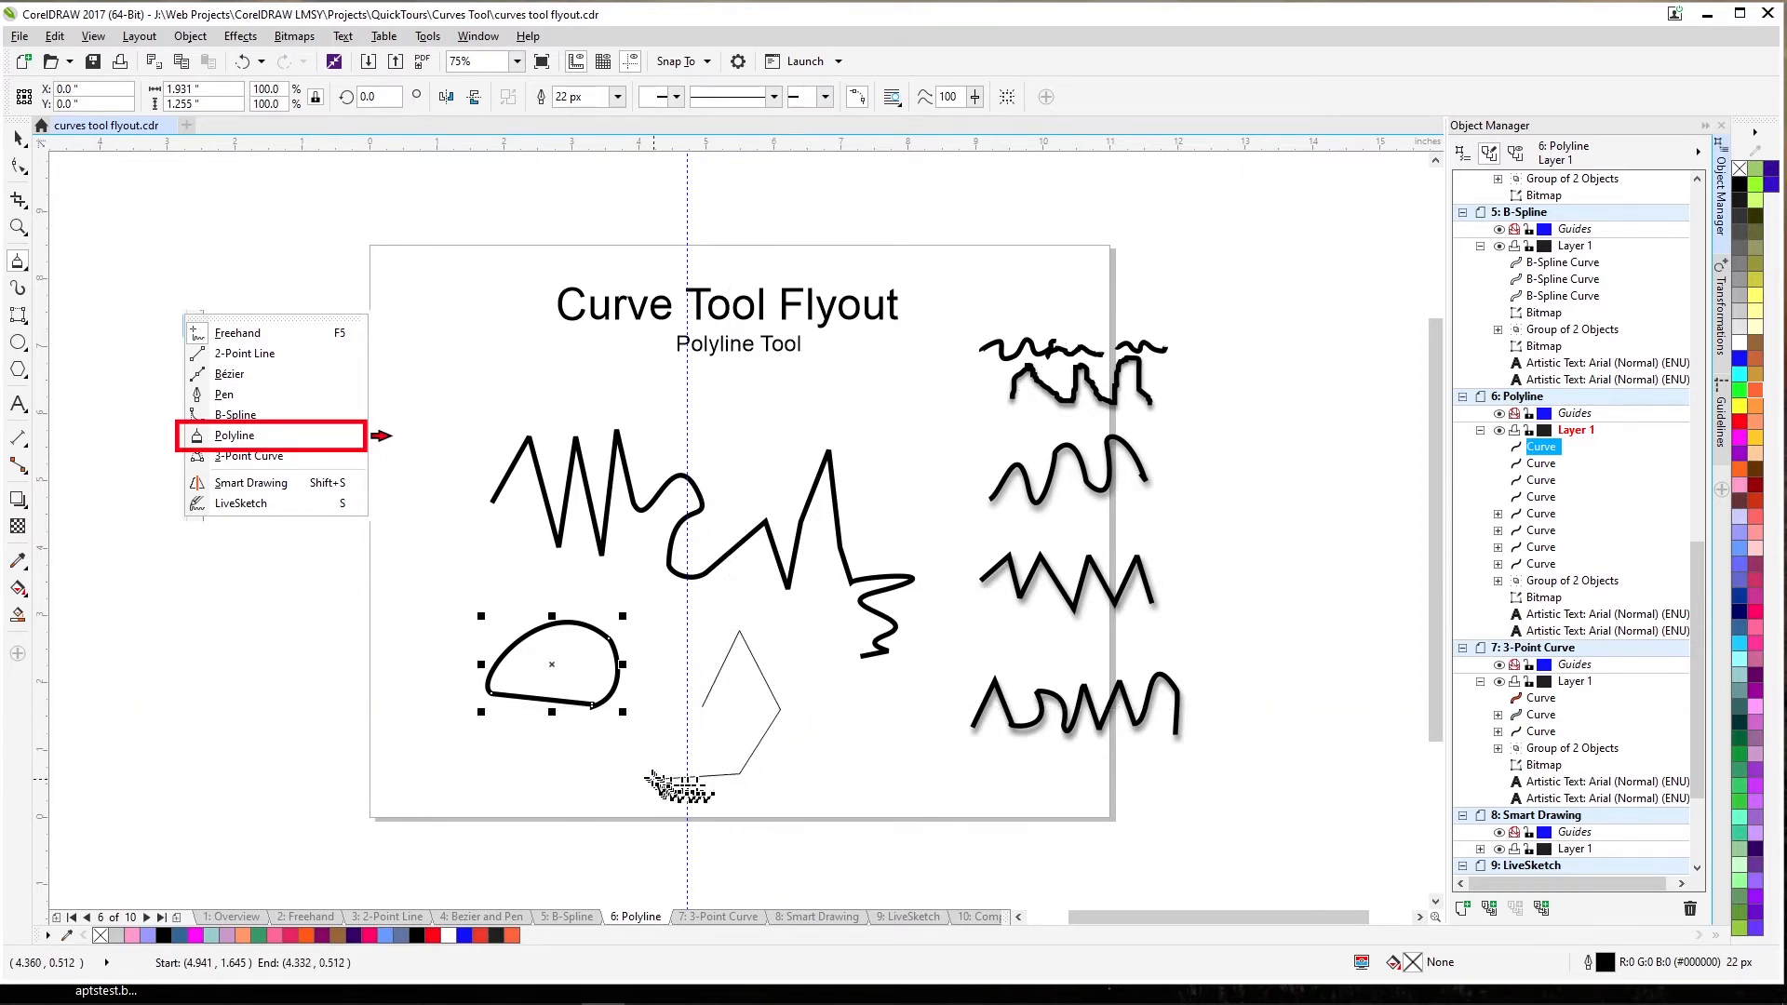
click(649, 772)
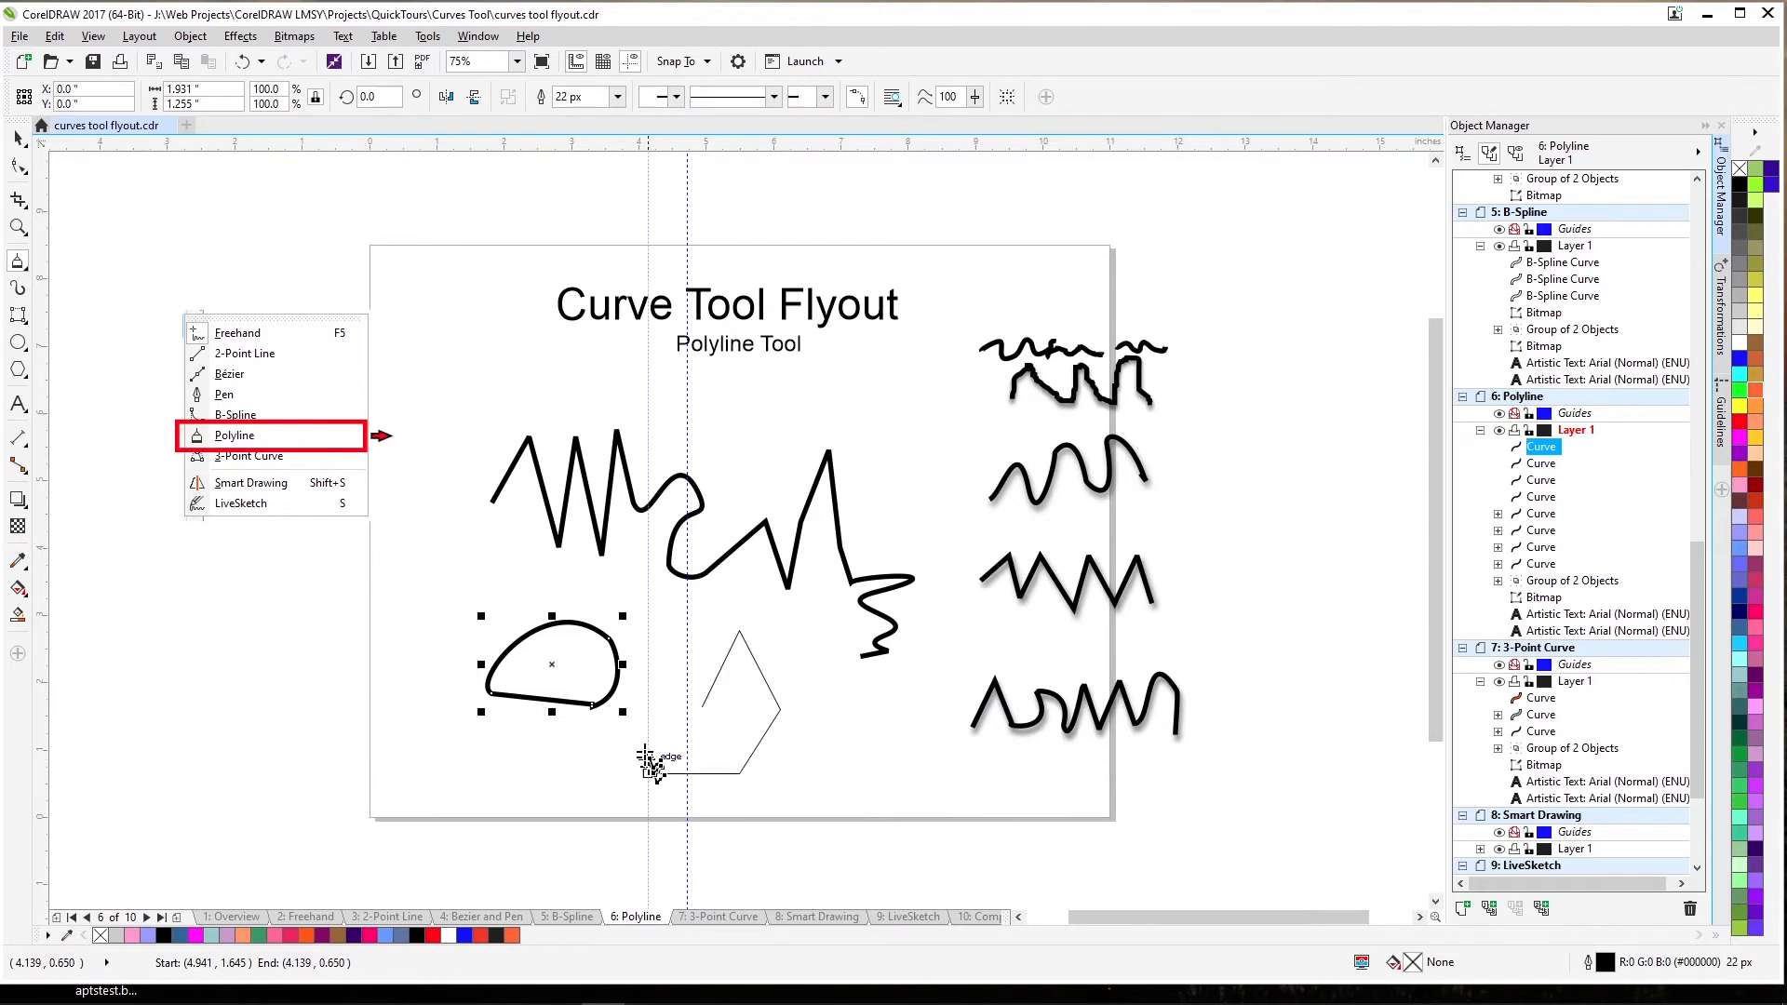
double_click(661, 710)
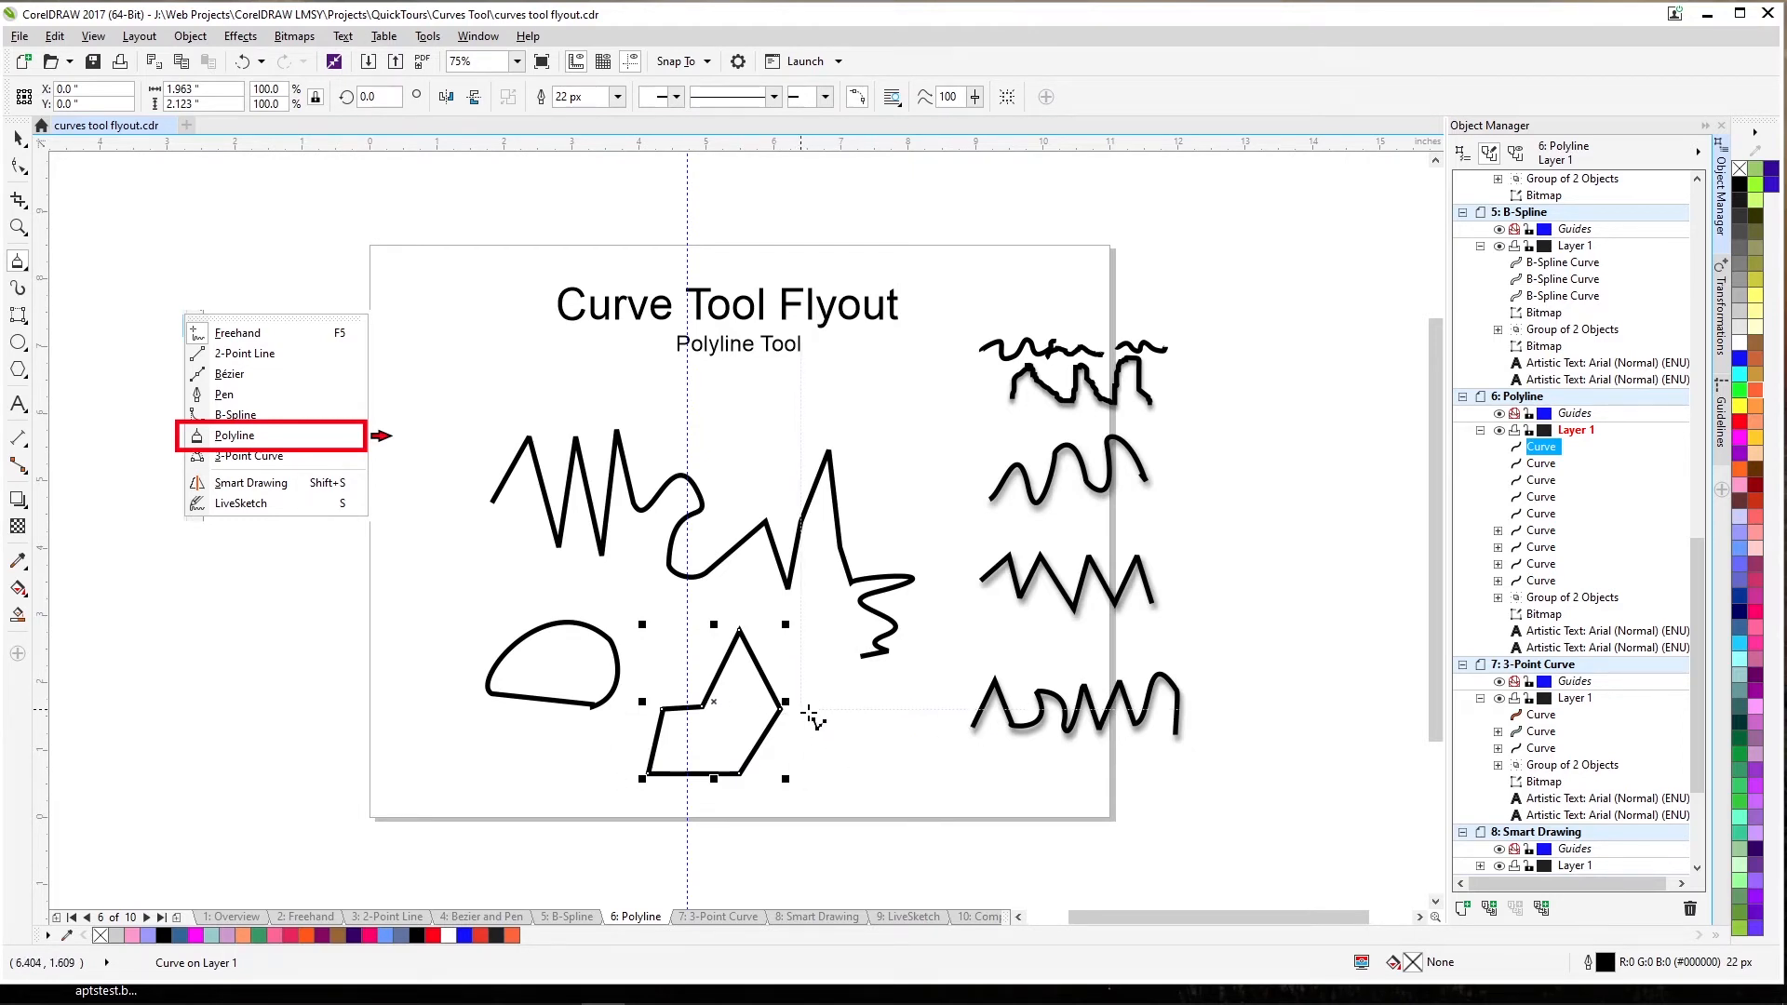
key(Delete)
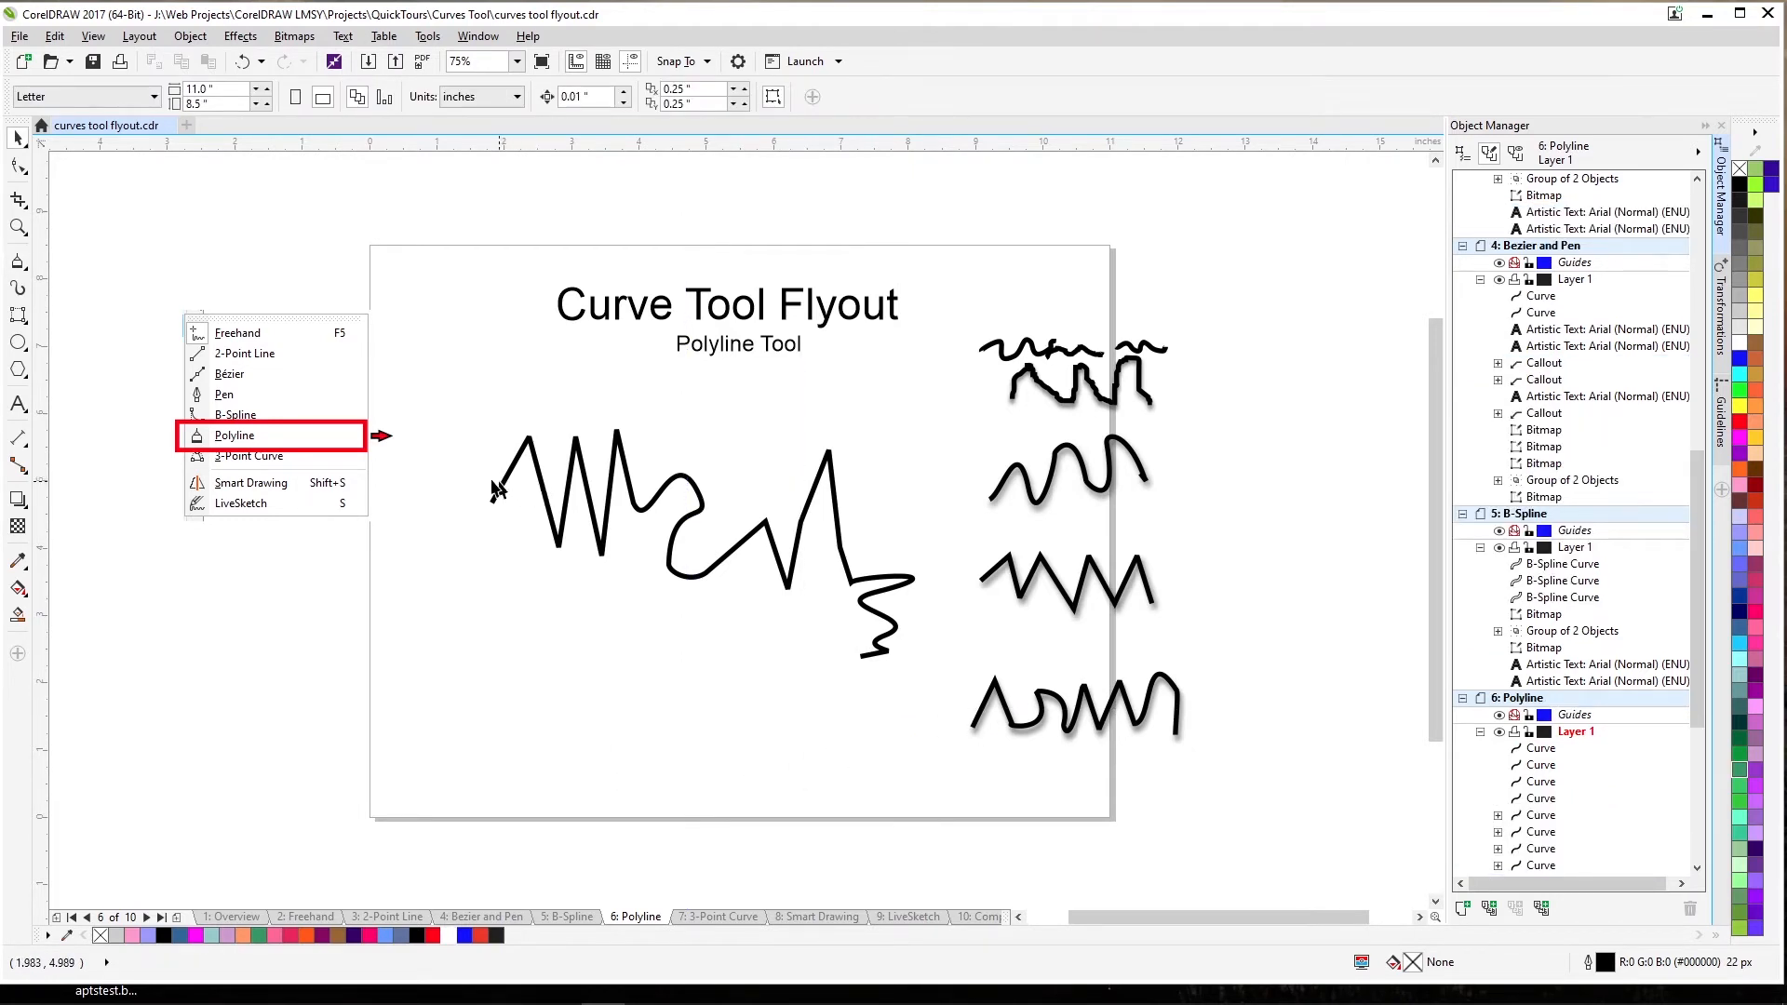
On the 3-Point Curve page, add a vertical guideline and draw a 3-point arc bulging left along it.
key(Page_Down)
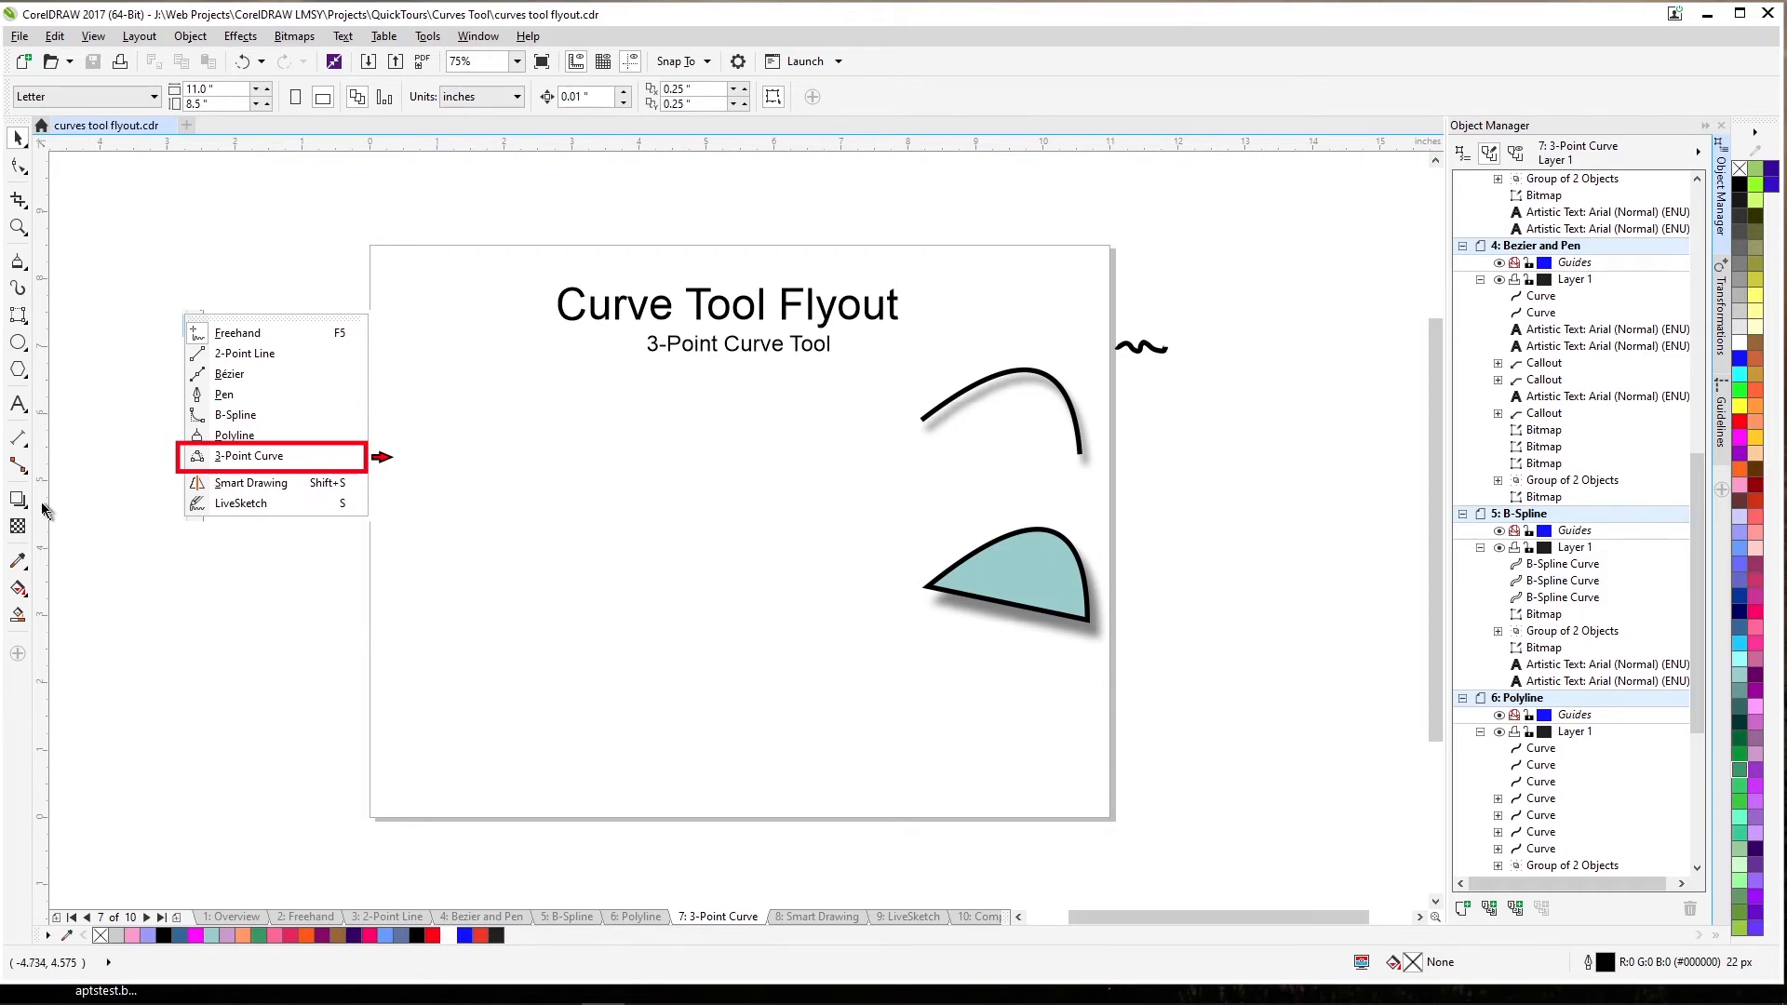
drag(42, 513, 686, 579)
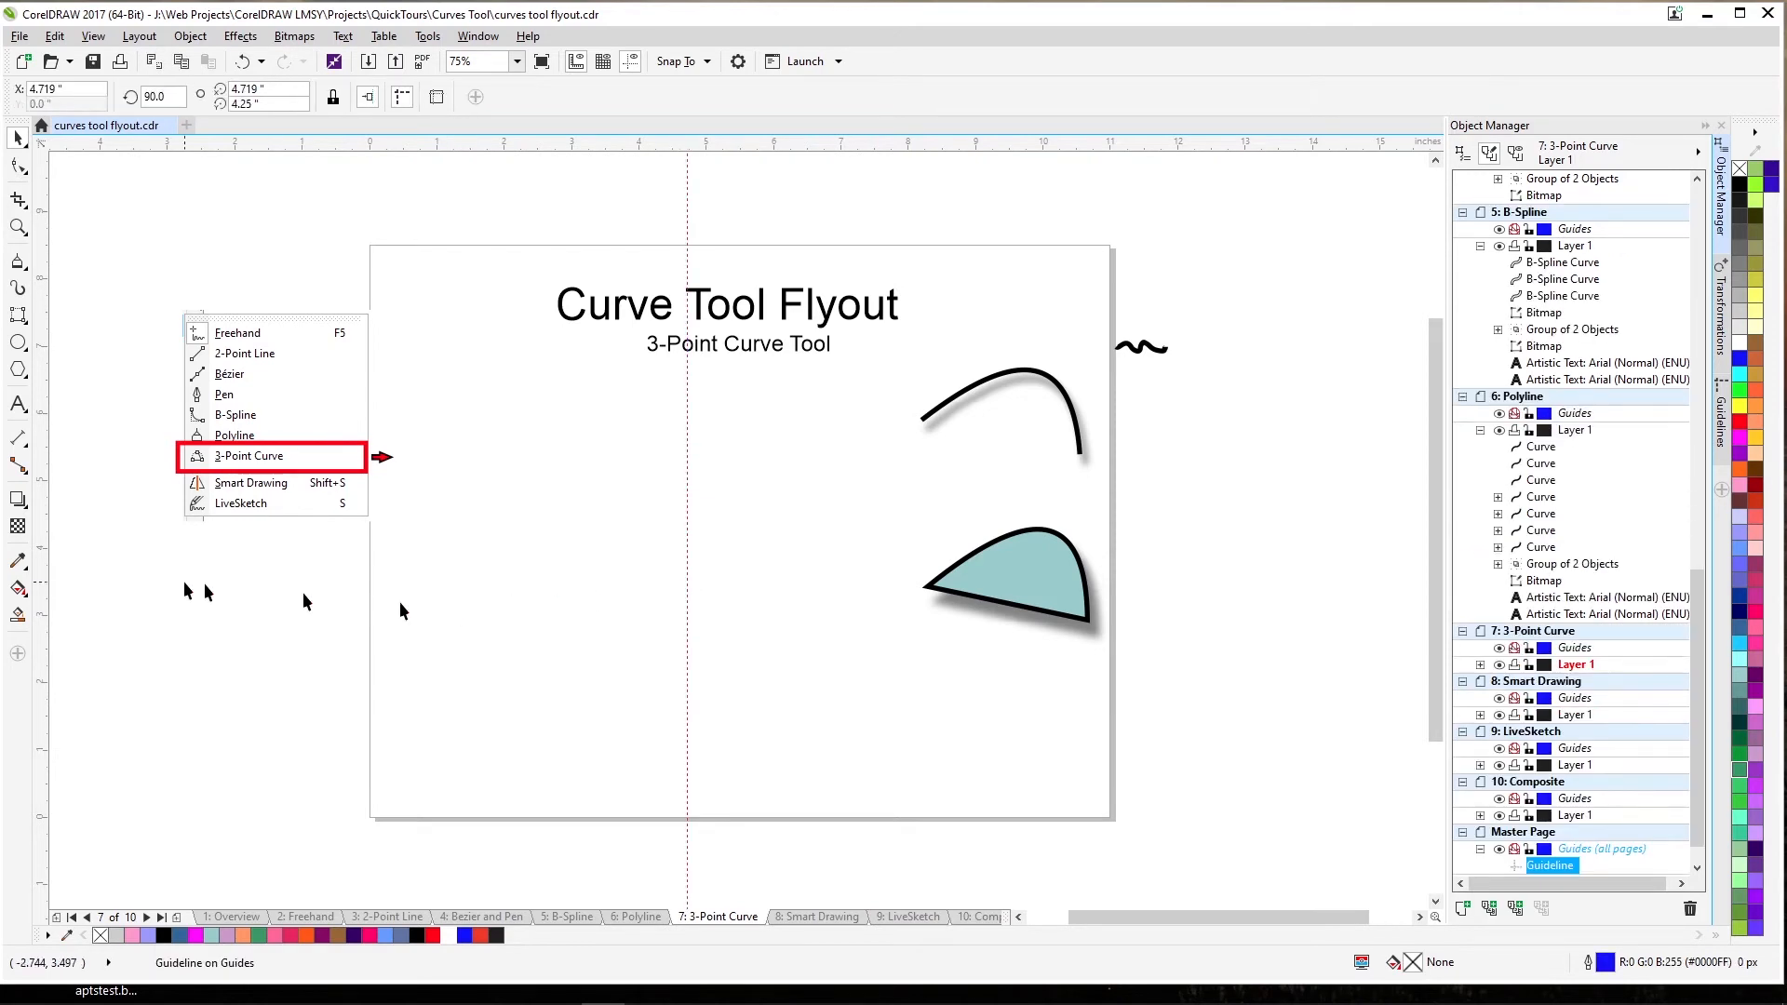
click(26, 269)
click(26, 269)
click(29, 271)
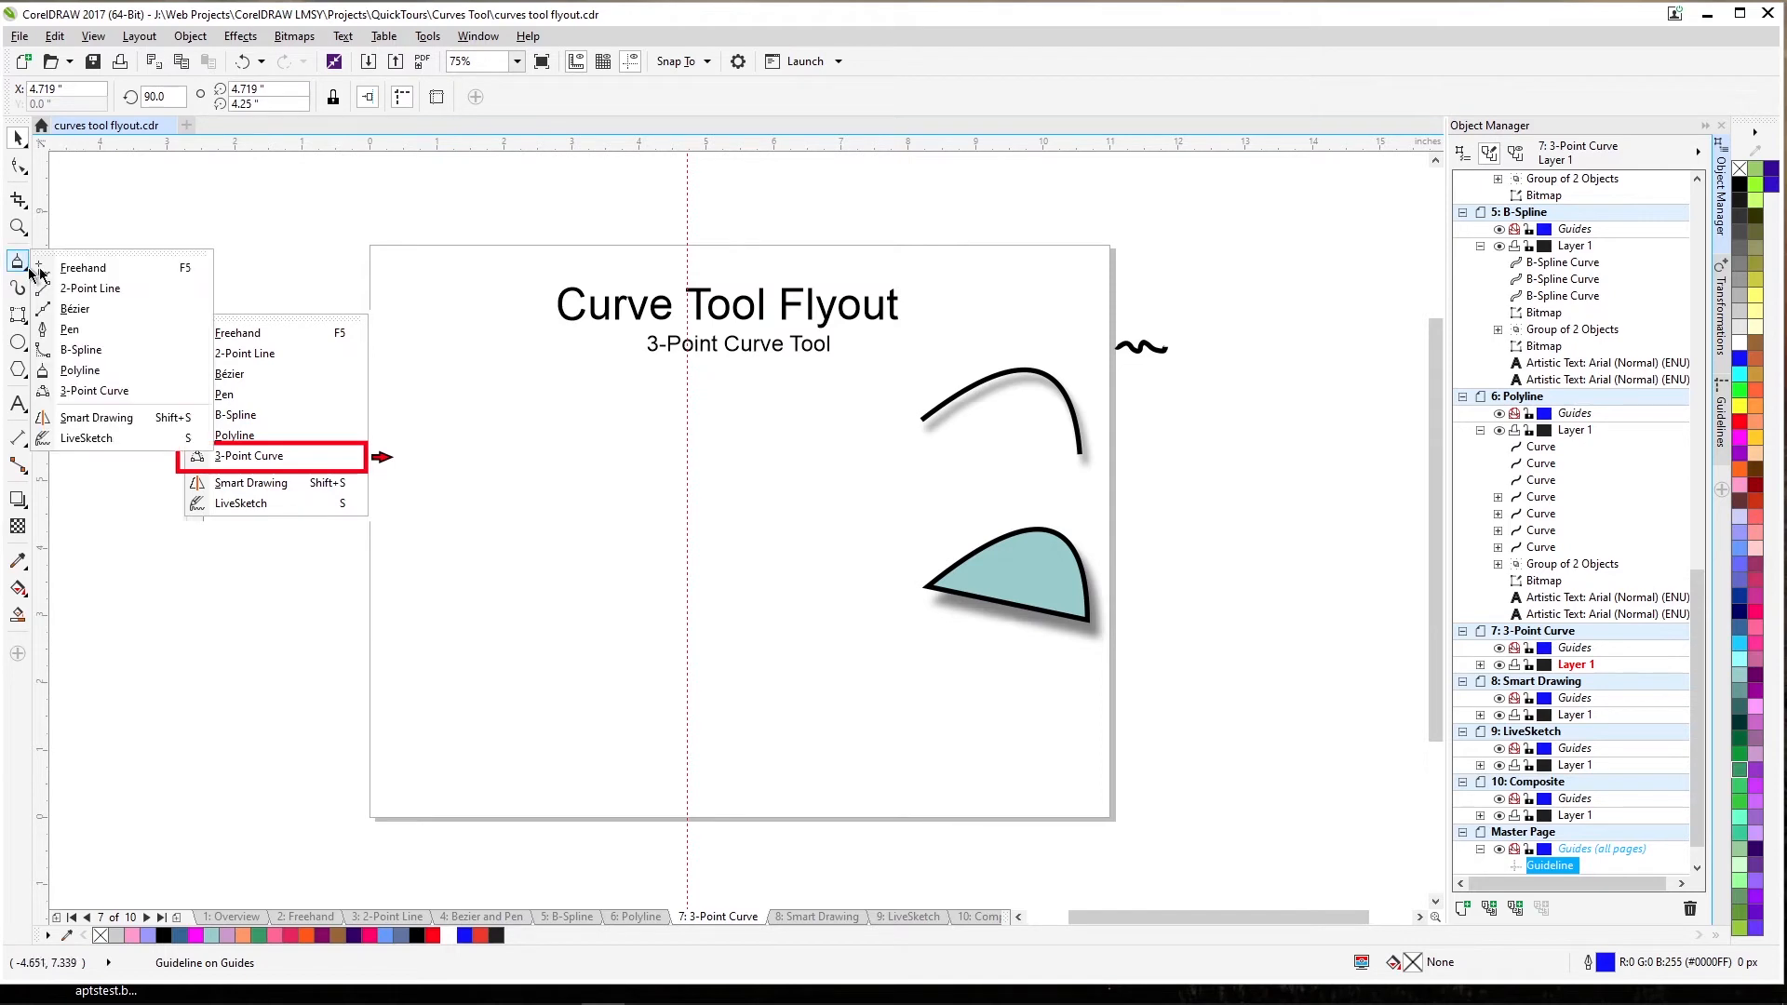
click(107, 395)
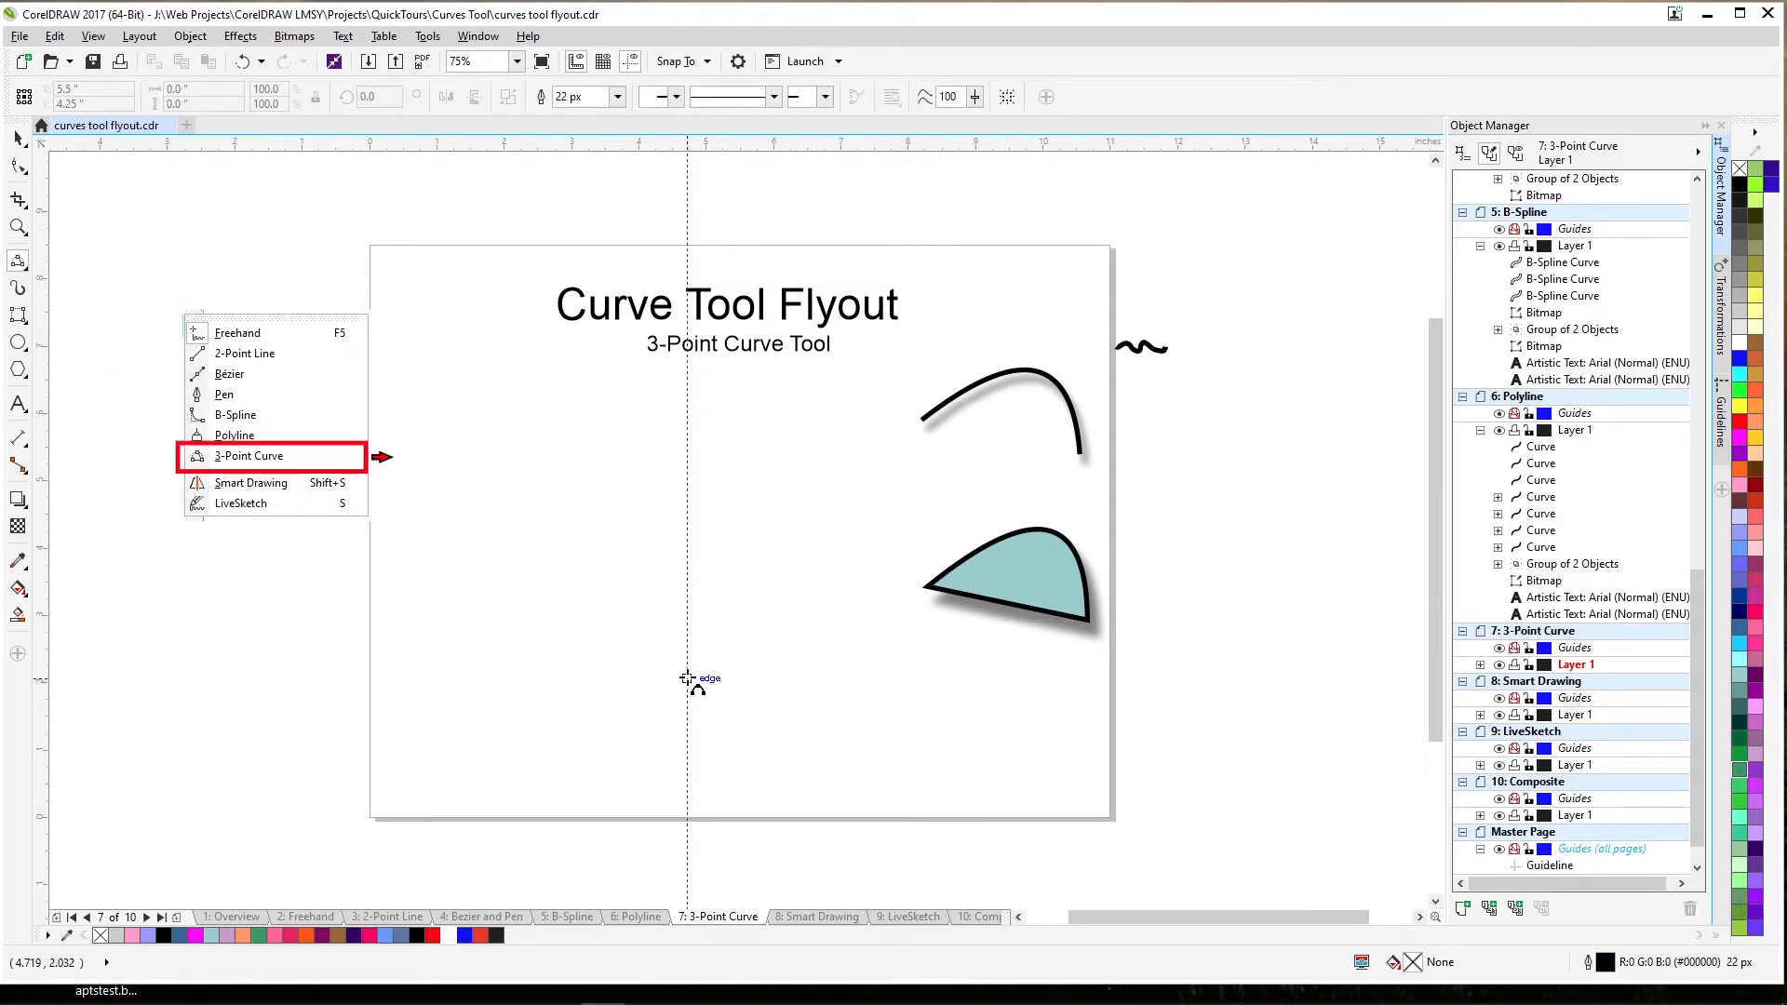
drag(686, 680, 686, 400)
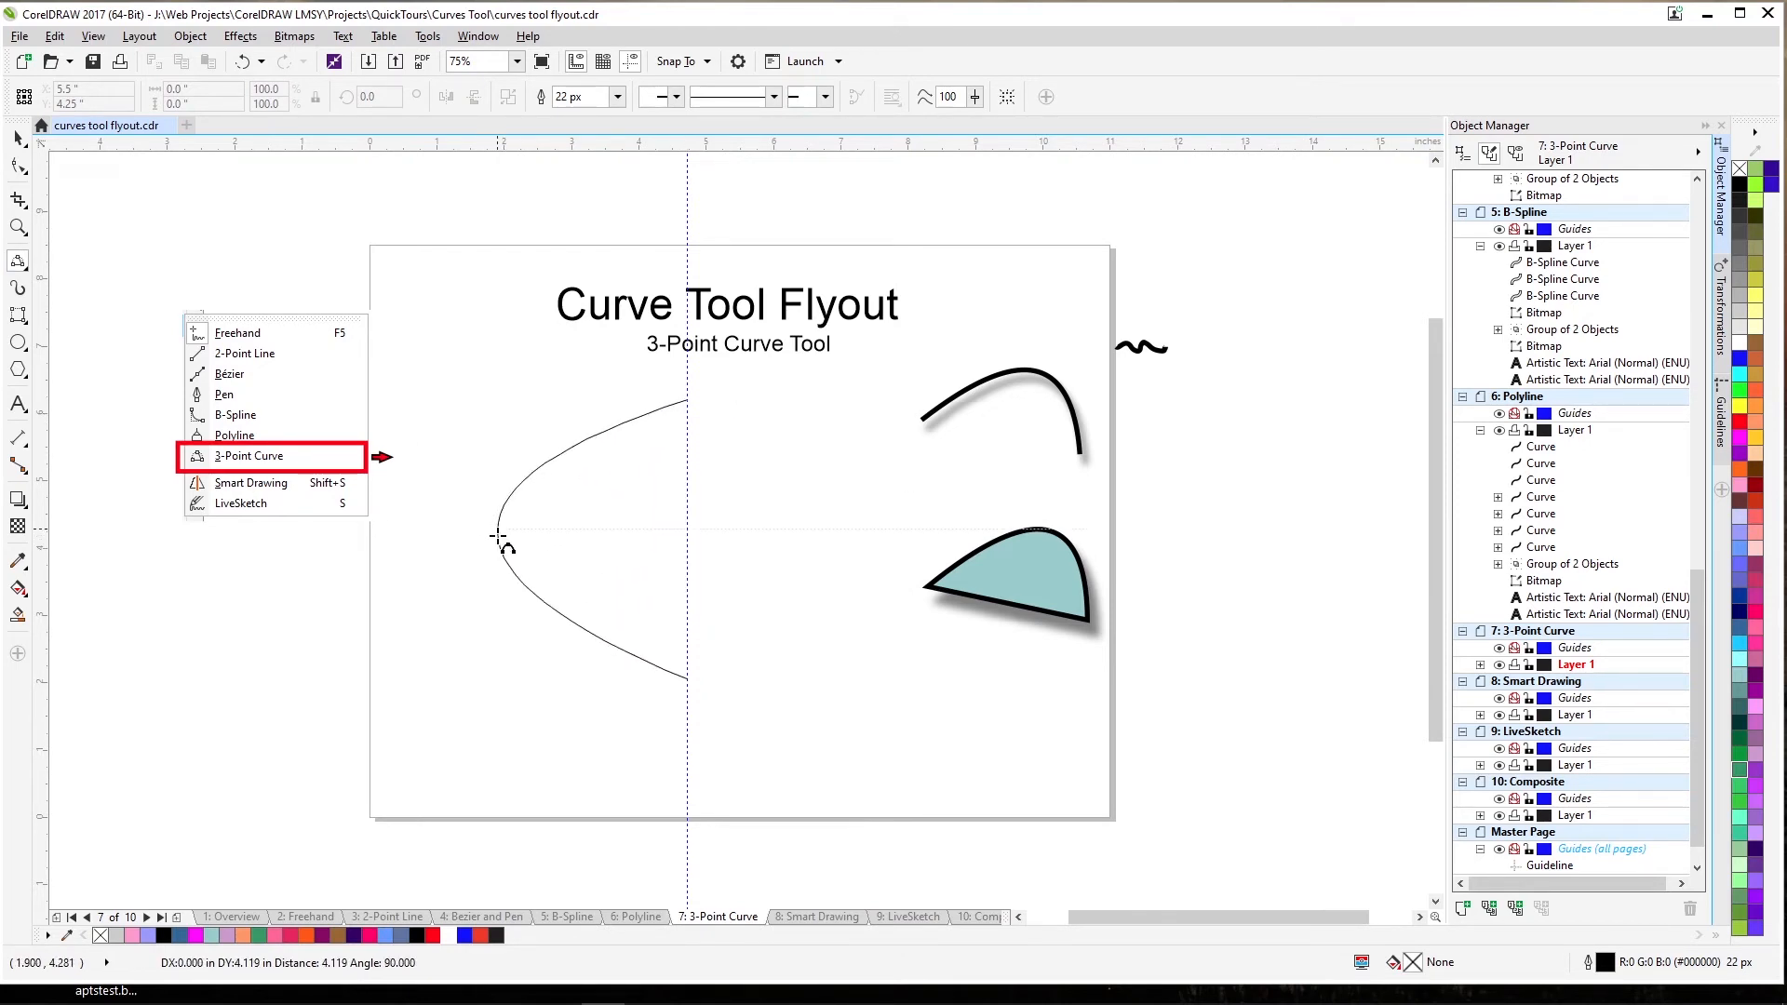
click(519, 451)
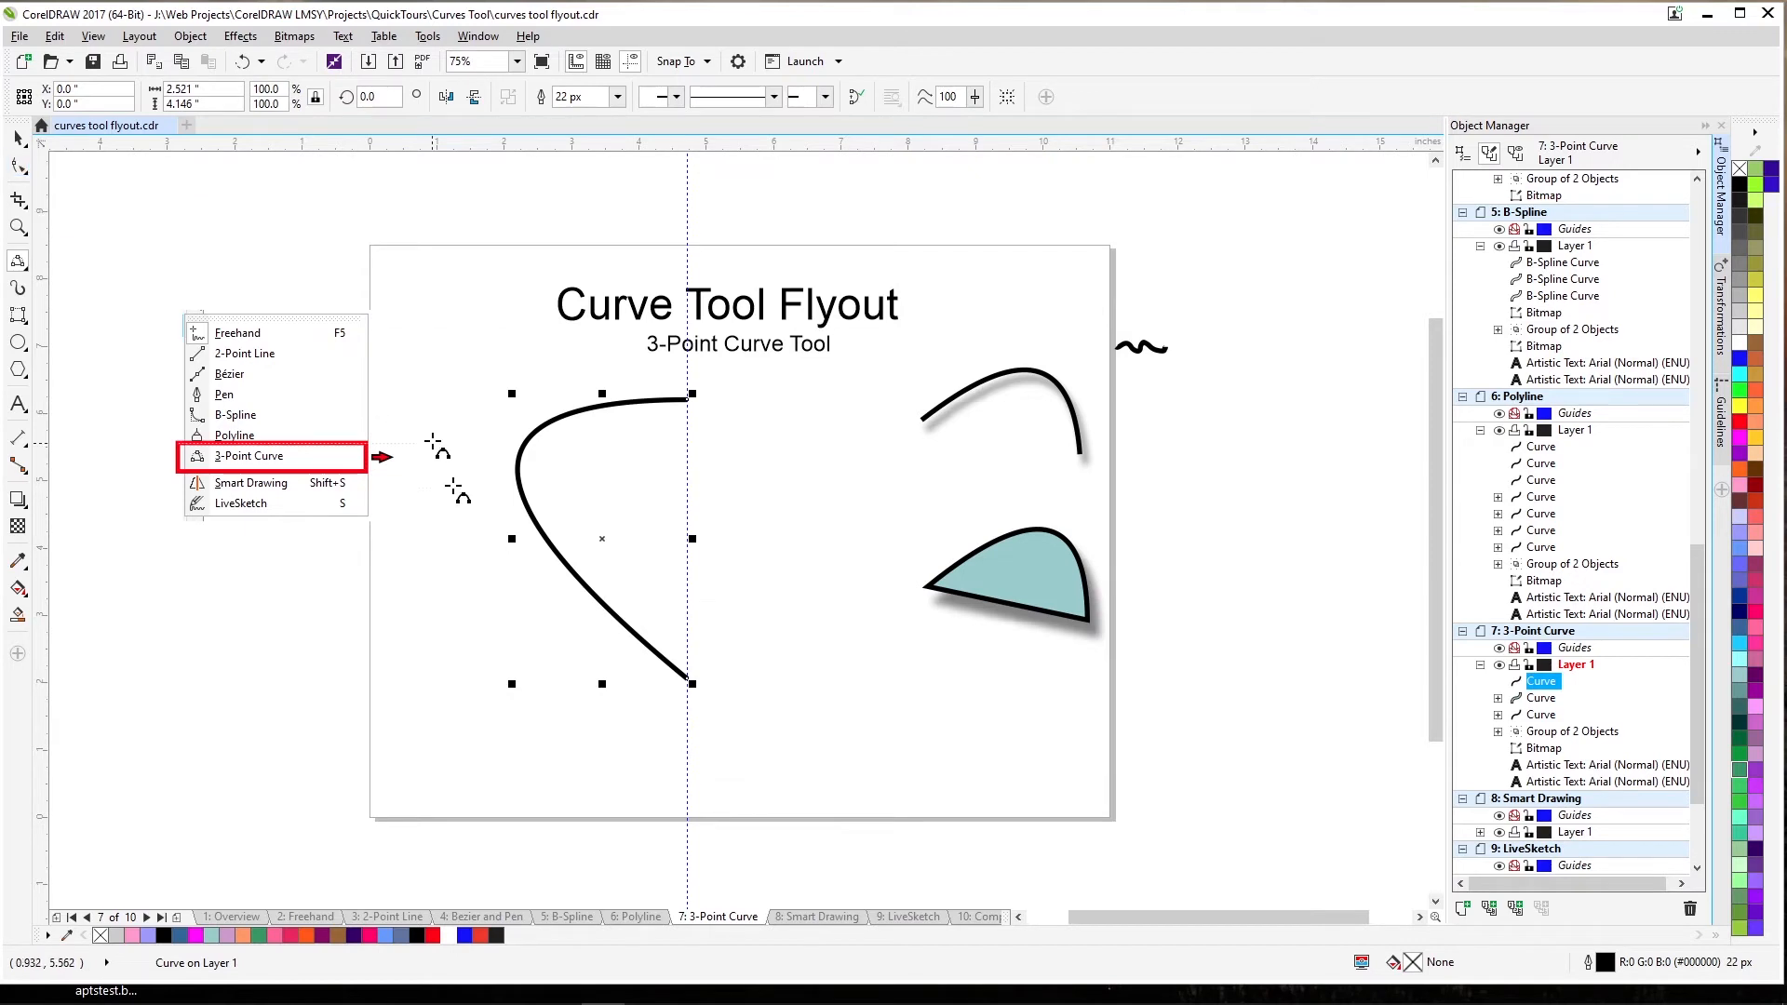
Close the arc into a half-shape and fill it orange (#FF6633).
click(25, 267)
click(98, 393)
click(857, 98)
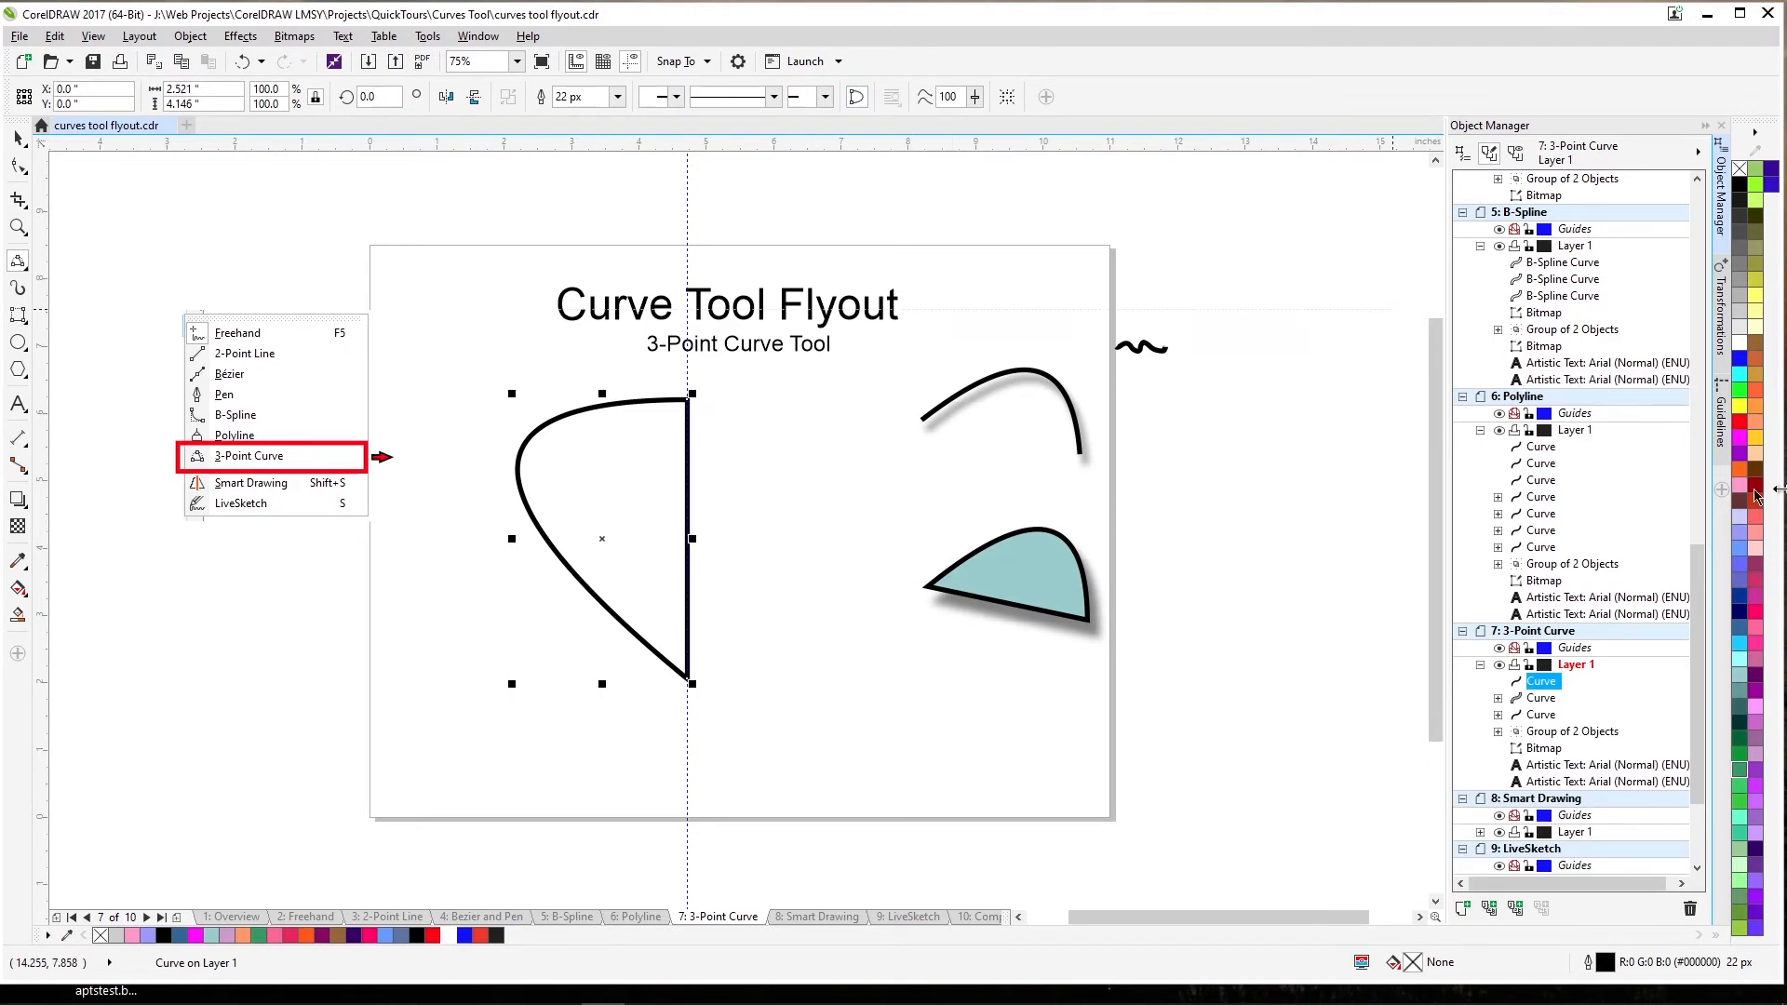
click(1753, 393)
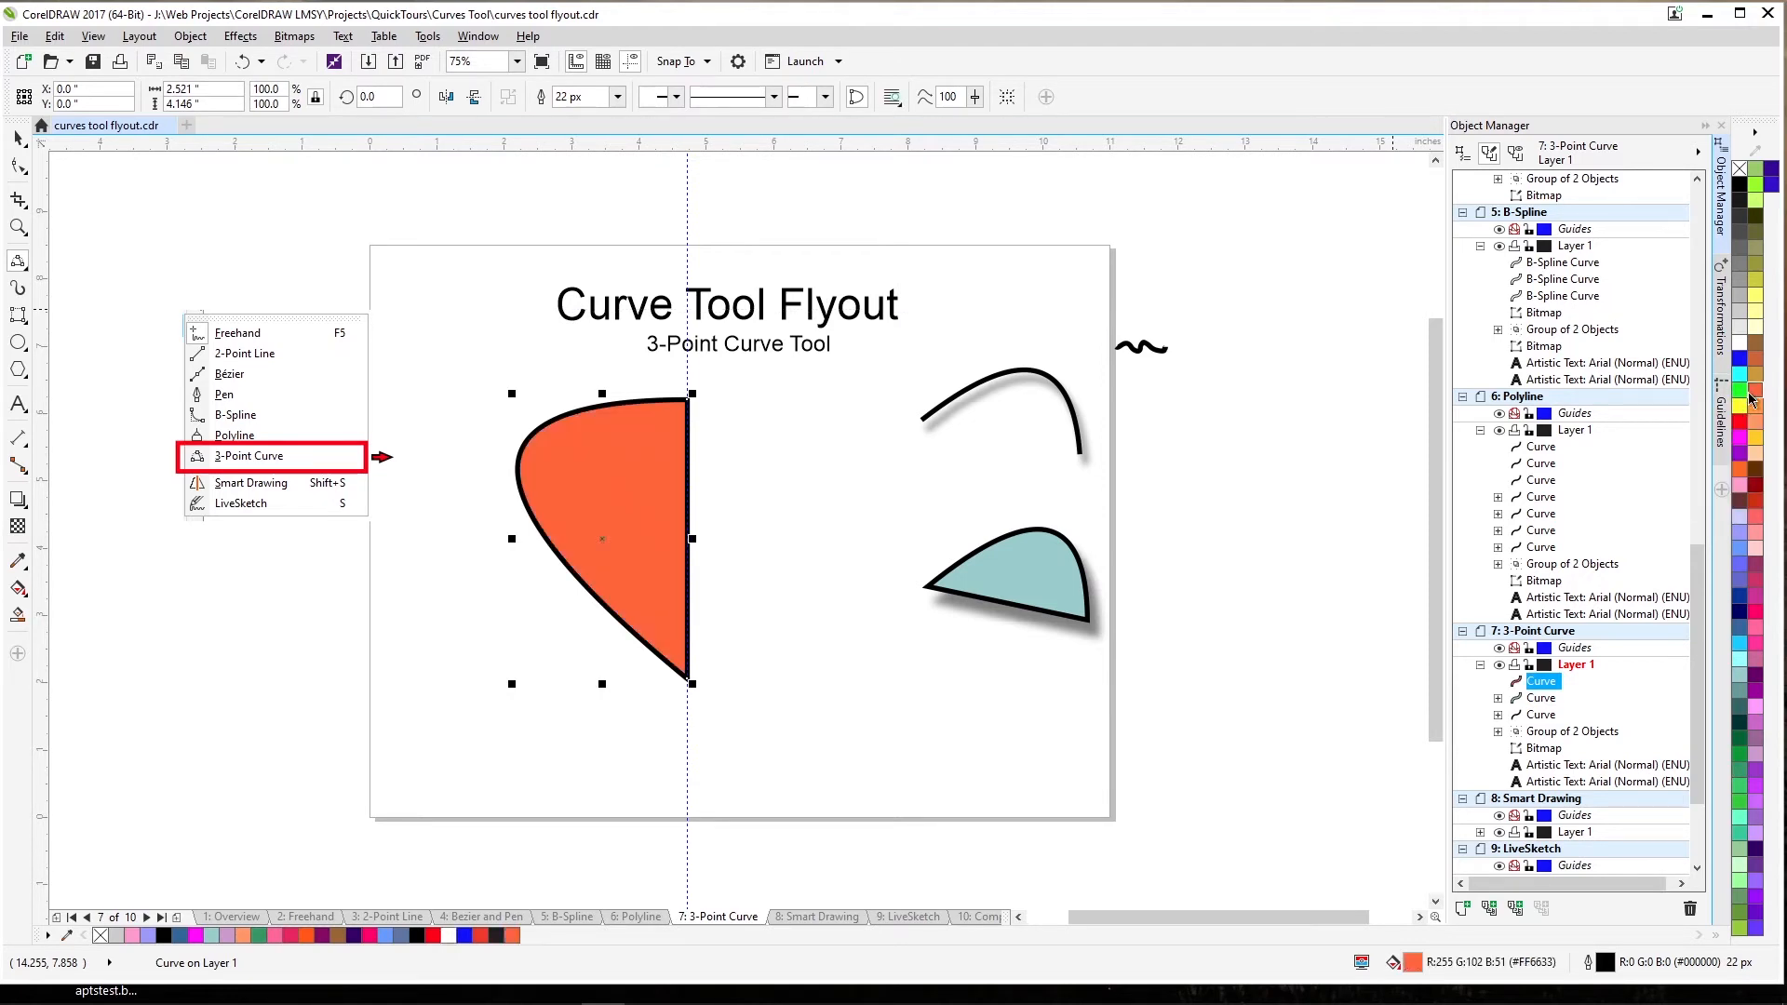
click(811, 717)
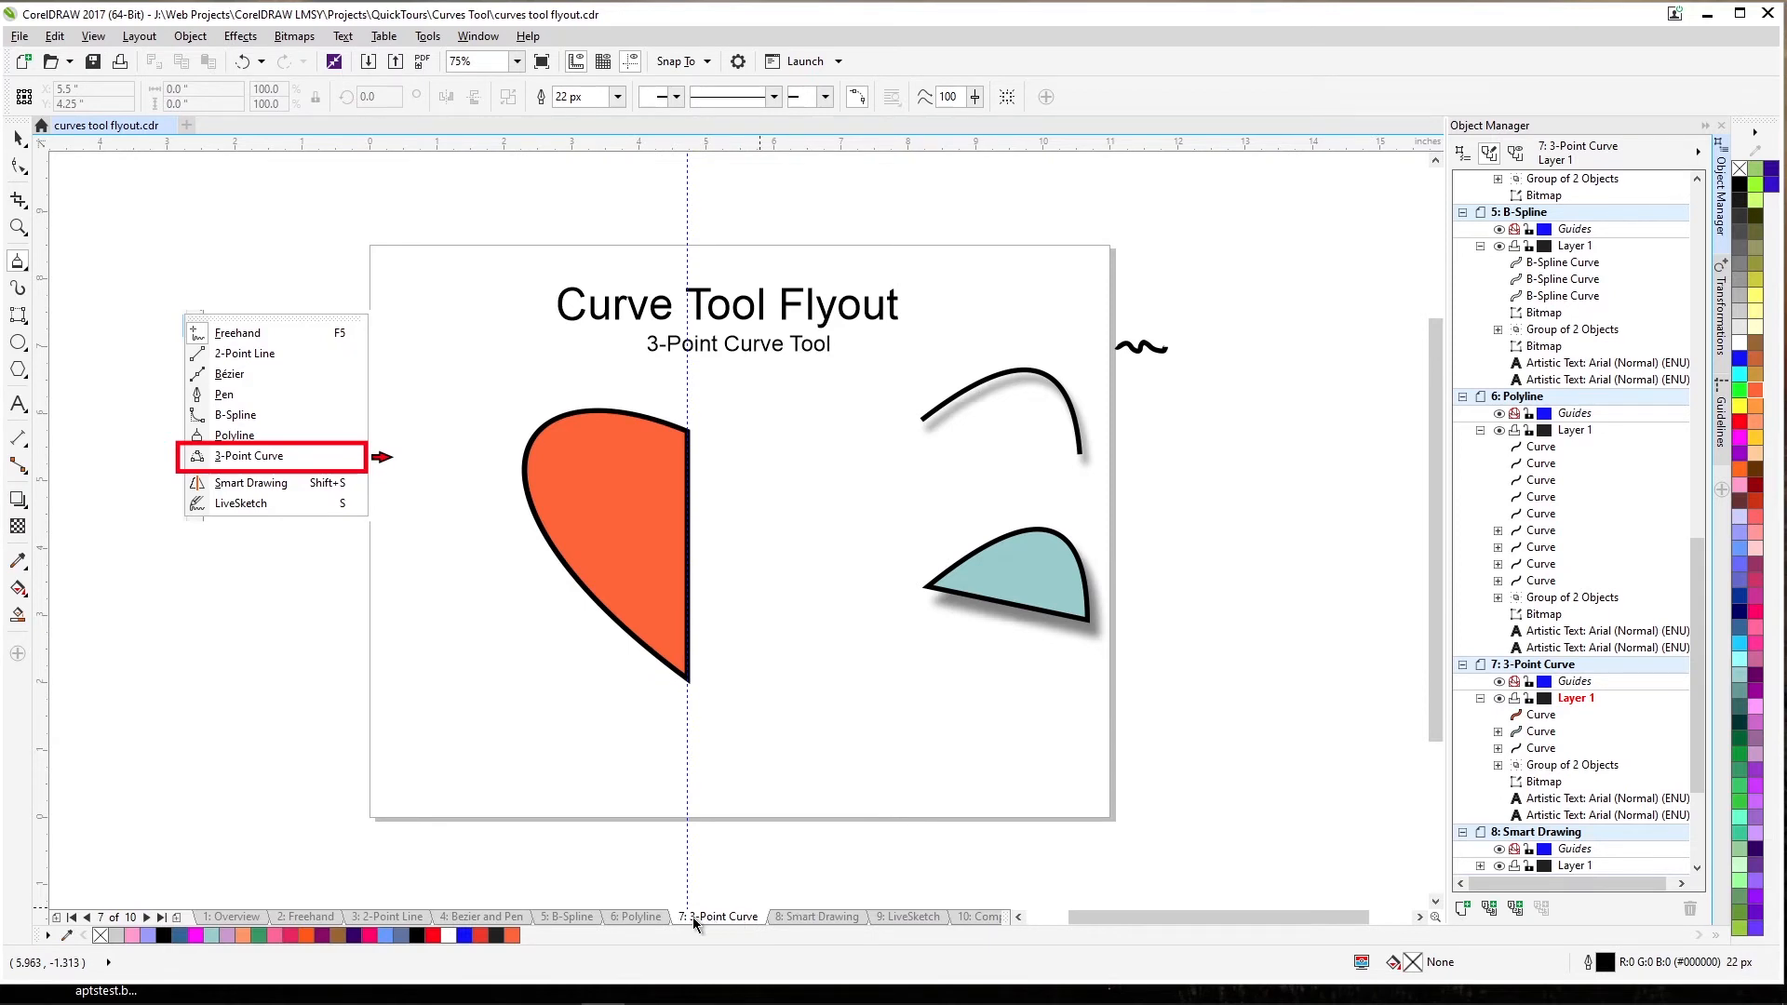
Go to the Smart Drawing page, pick the Smart Drawing tool and set Smart Smoothing to None.
key(Page_Down)
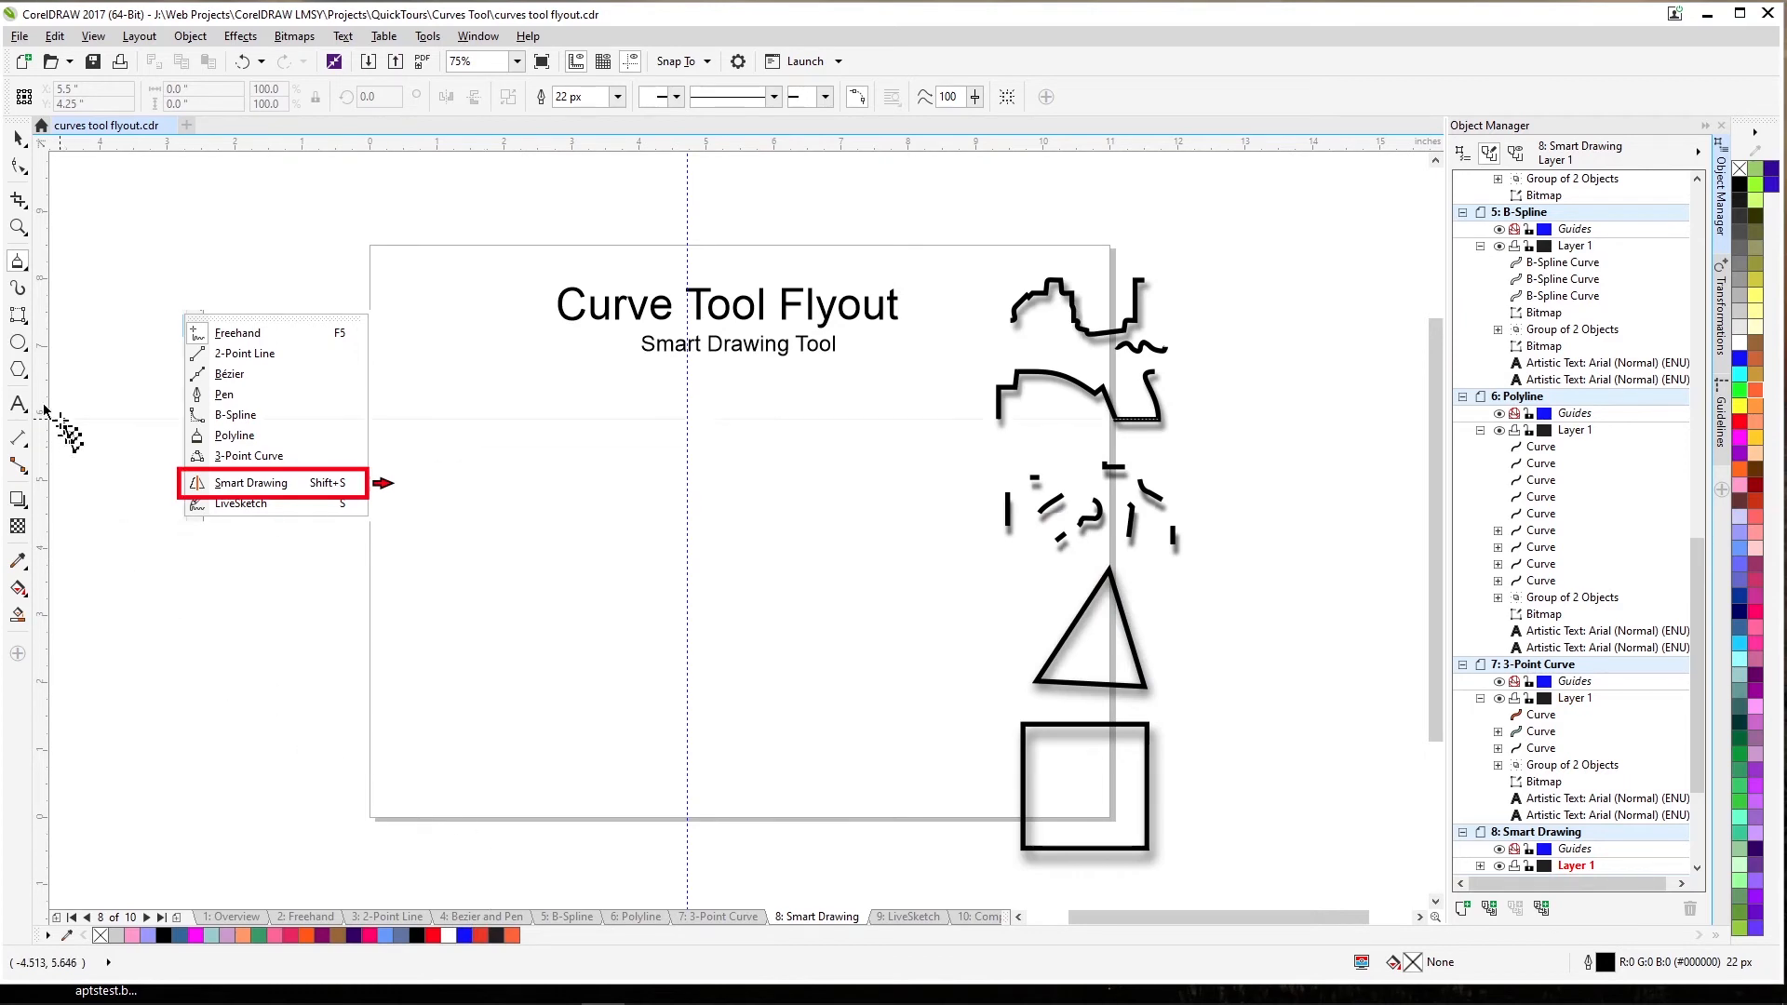
click(19, 265)
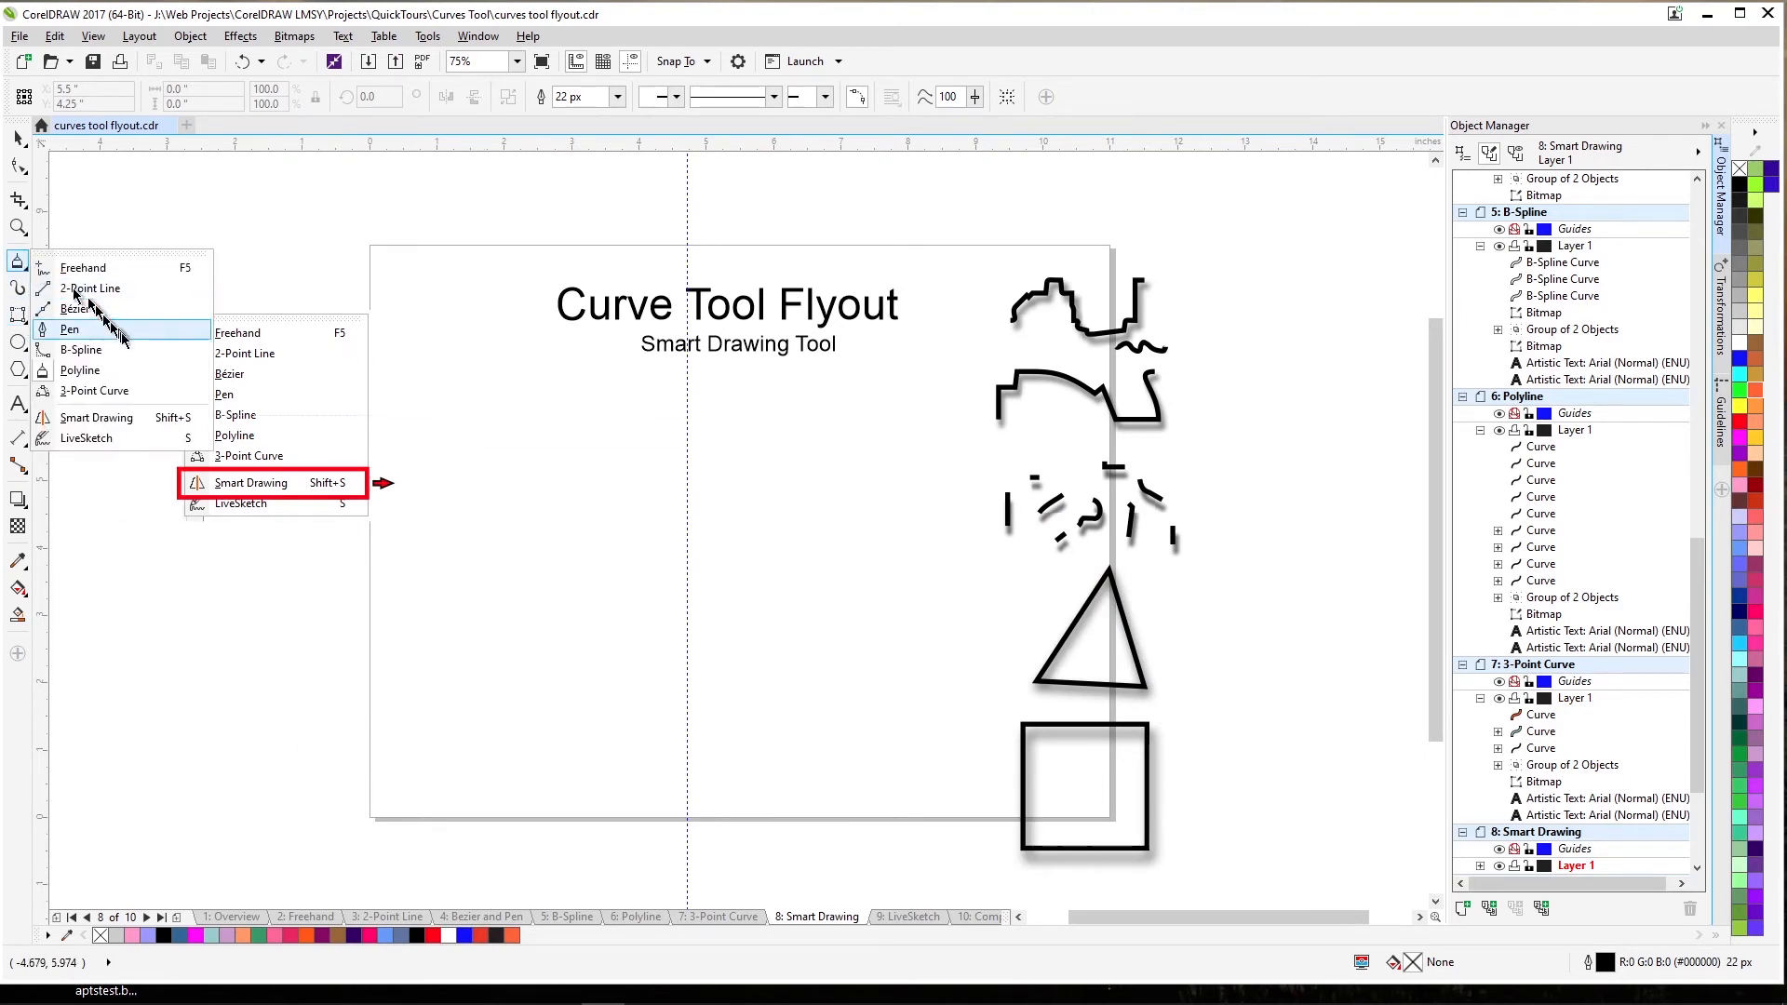
click(100, 418)
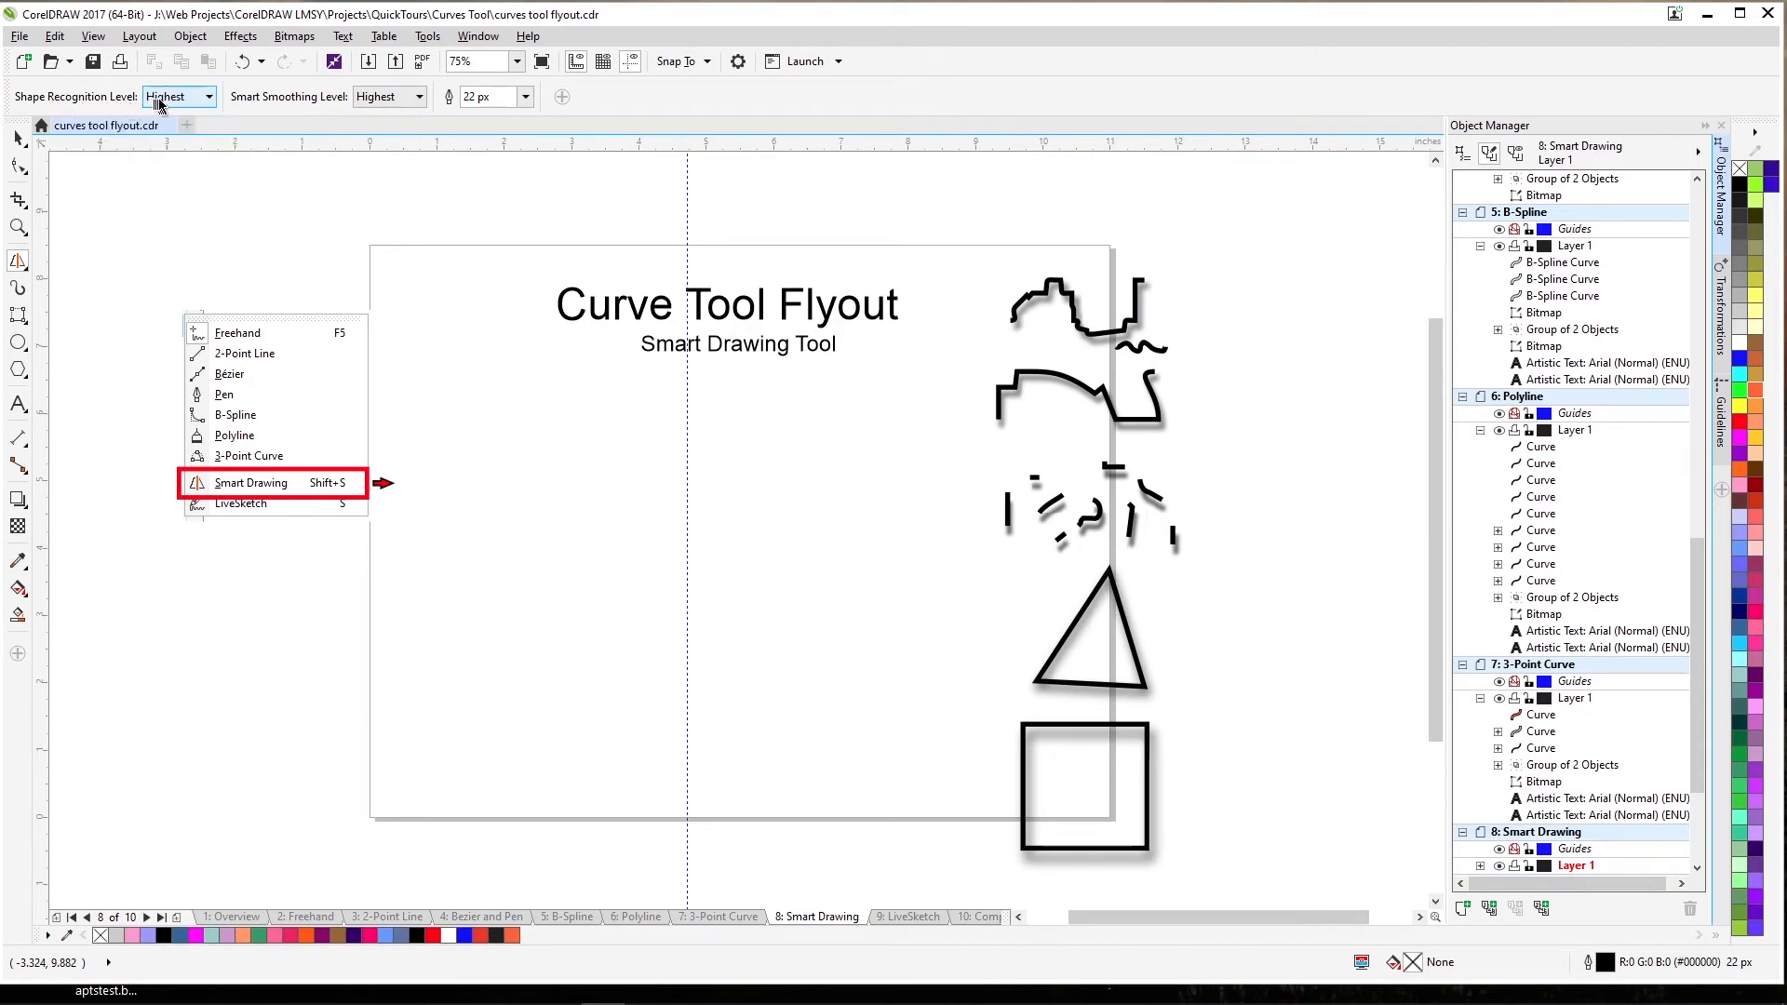
click(210, 97)
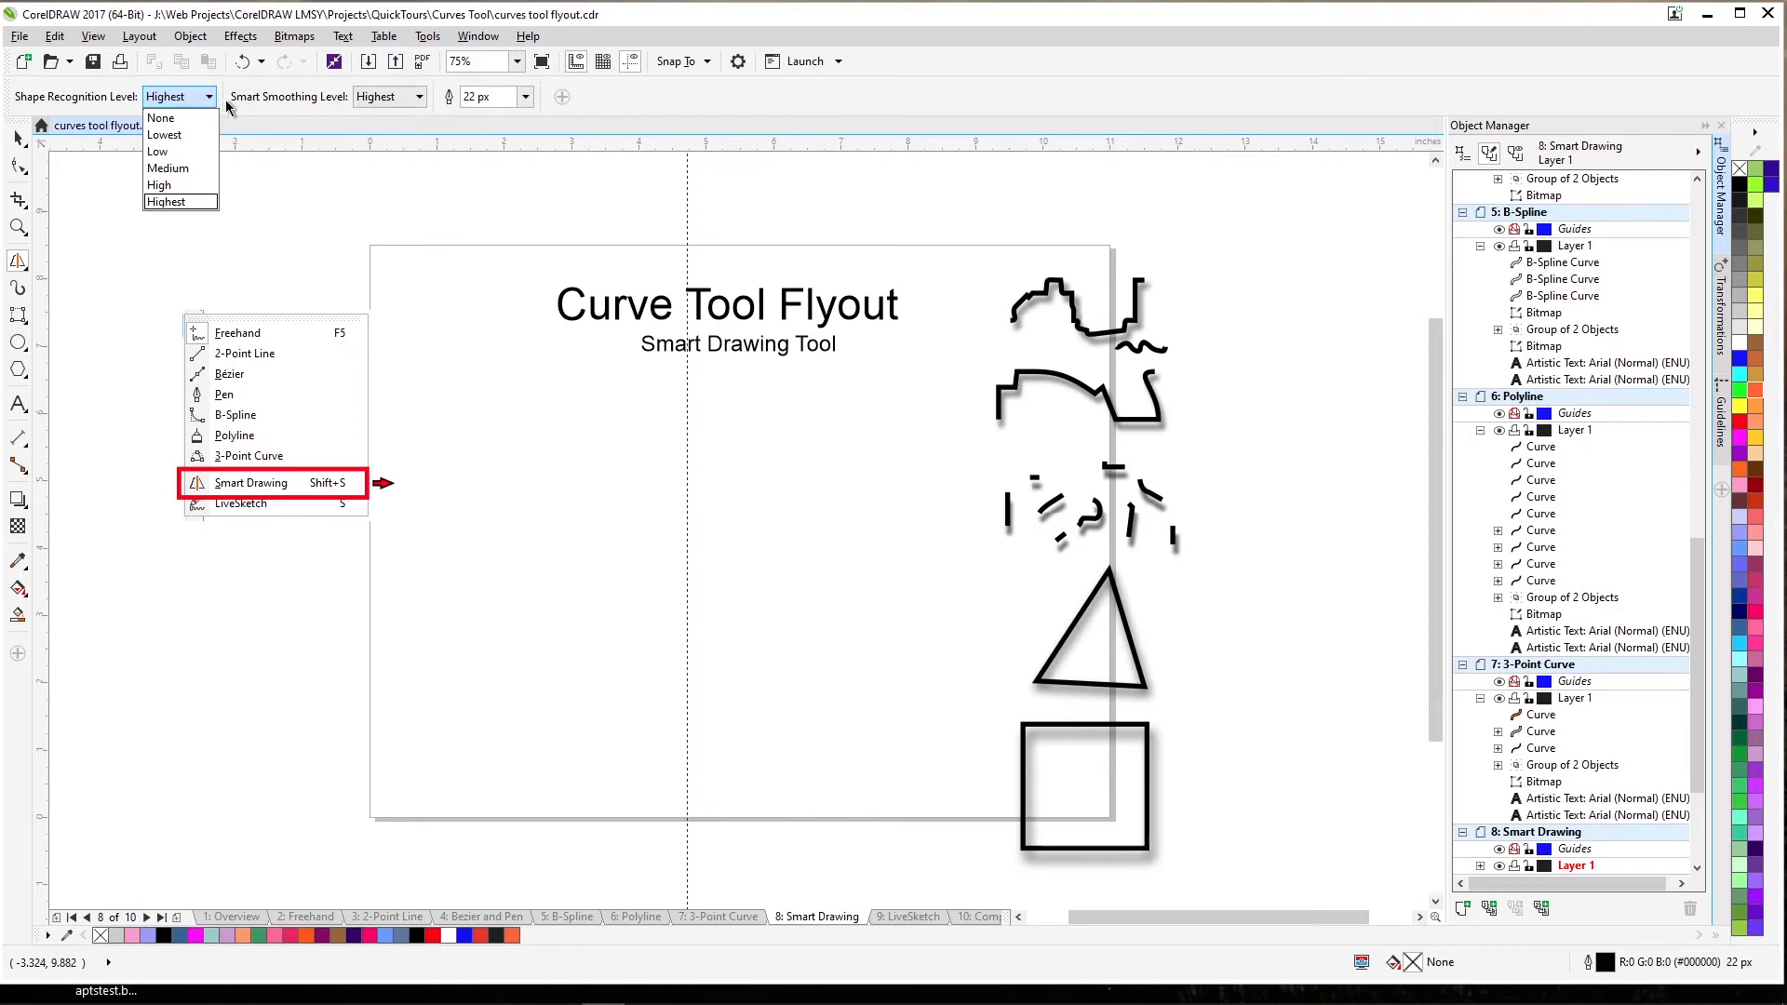
click(418, 99)
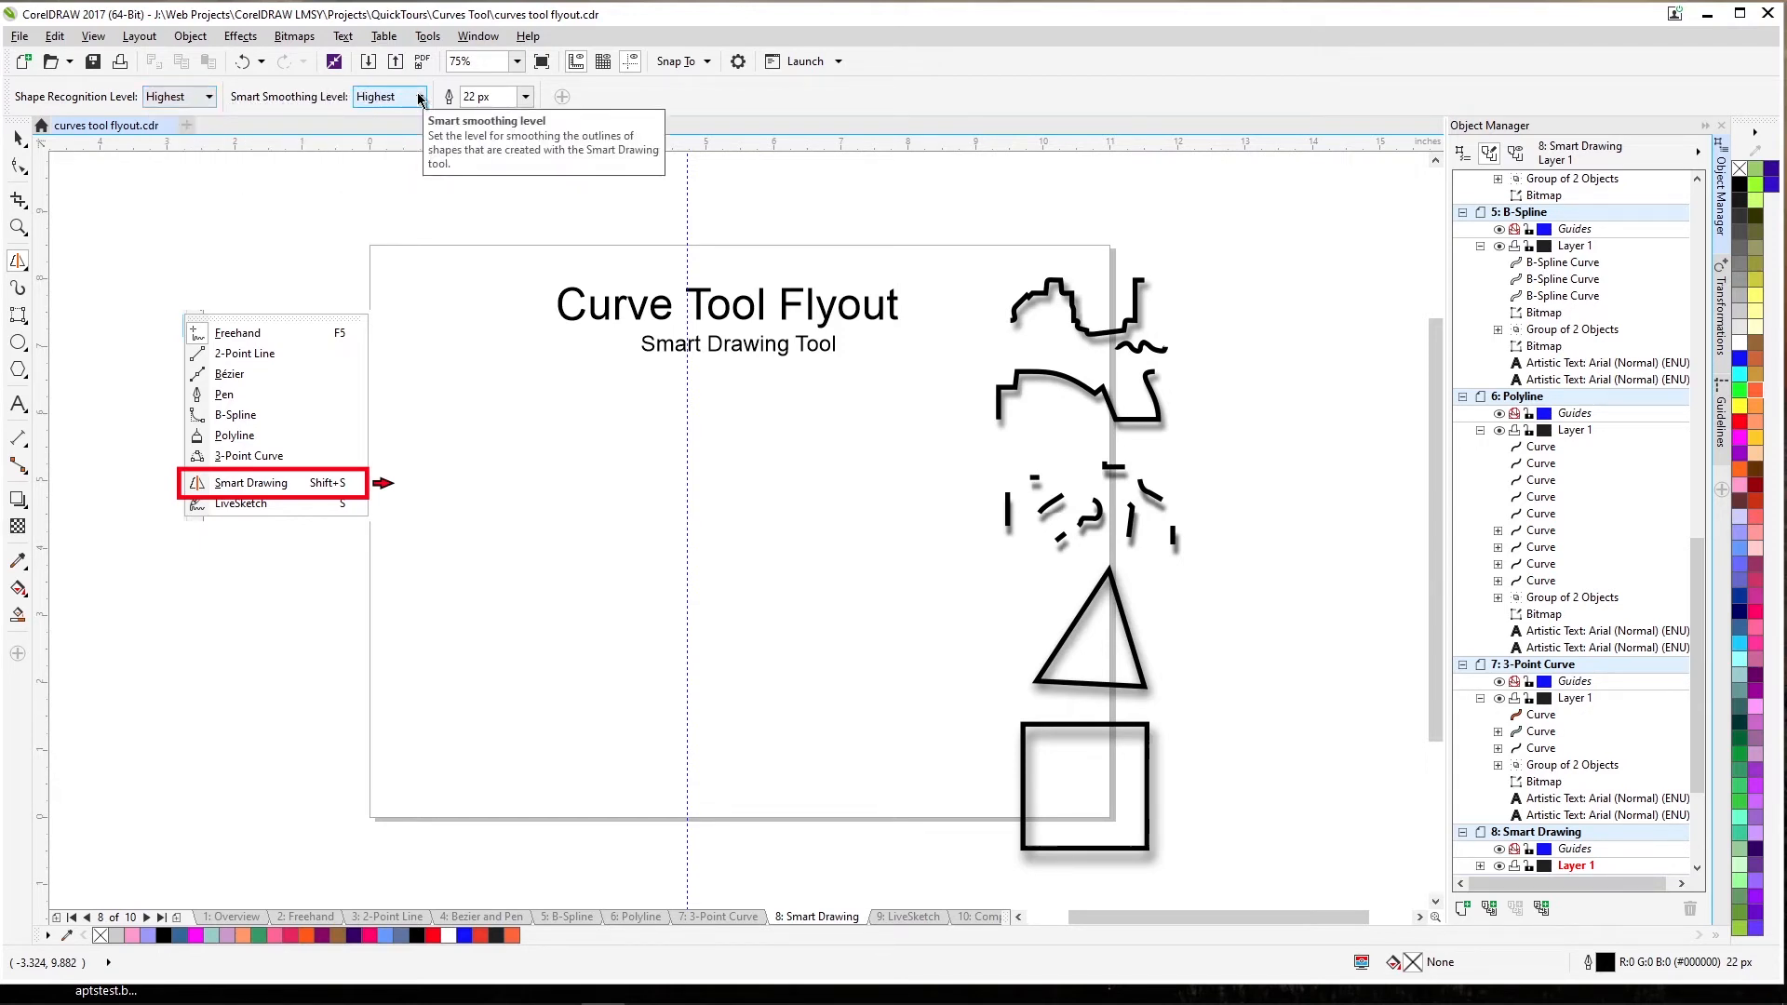
click(418, 98)
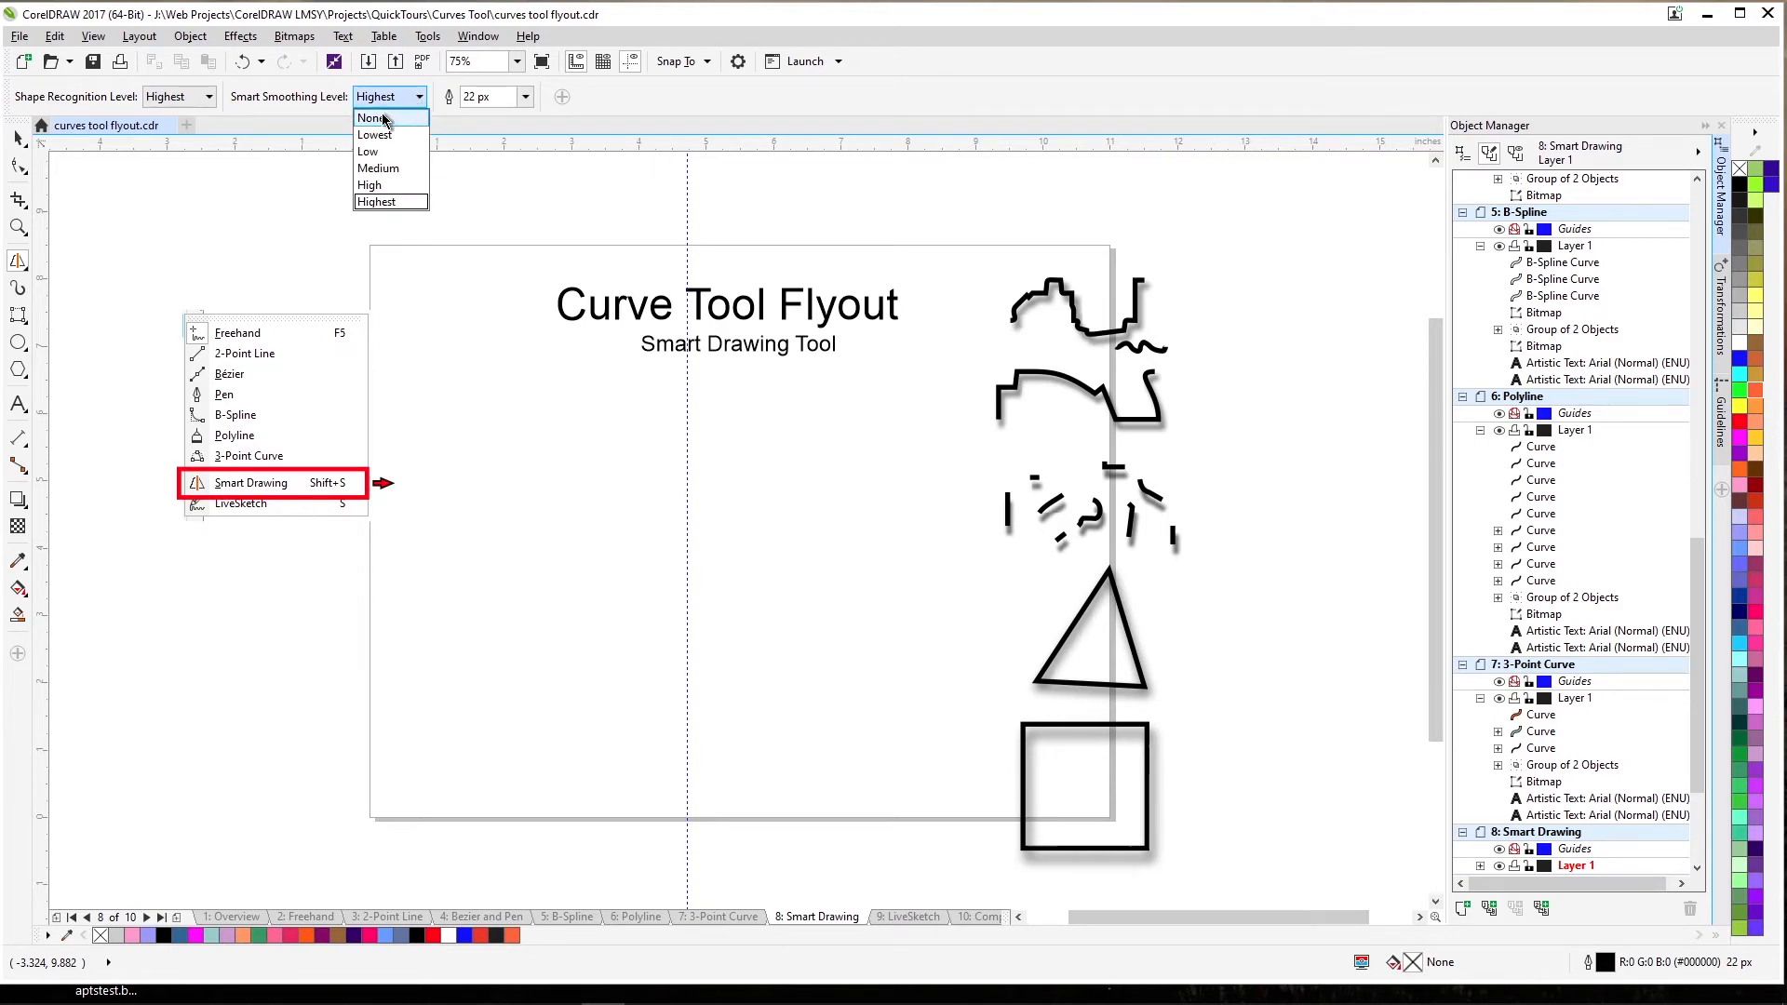
click(382, 118)
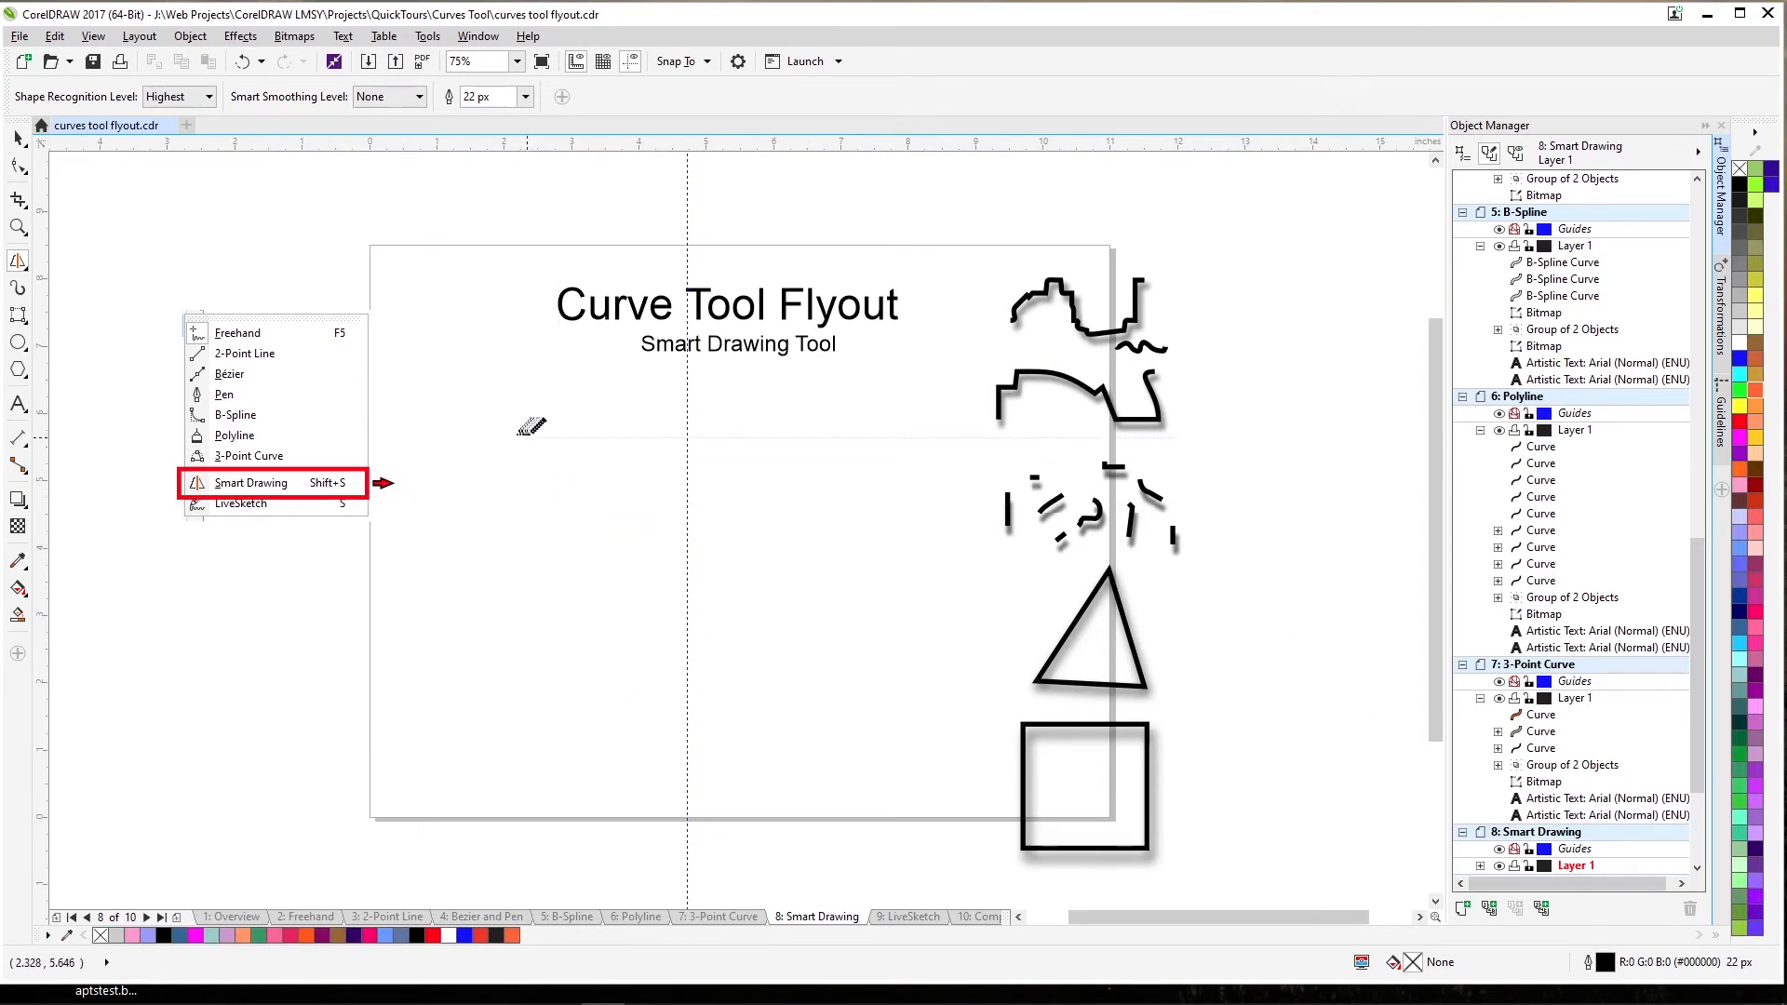
Draw strokes at smart smoothing None and Medium, then set smoothing to Highest.
mouse_move(535, 437)
mouse_down()
mouse_move(561, 409)
mouse_move(586, 437)
mouse_move(636, 393)
mouse_up()
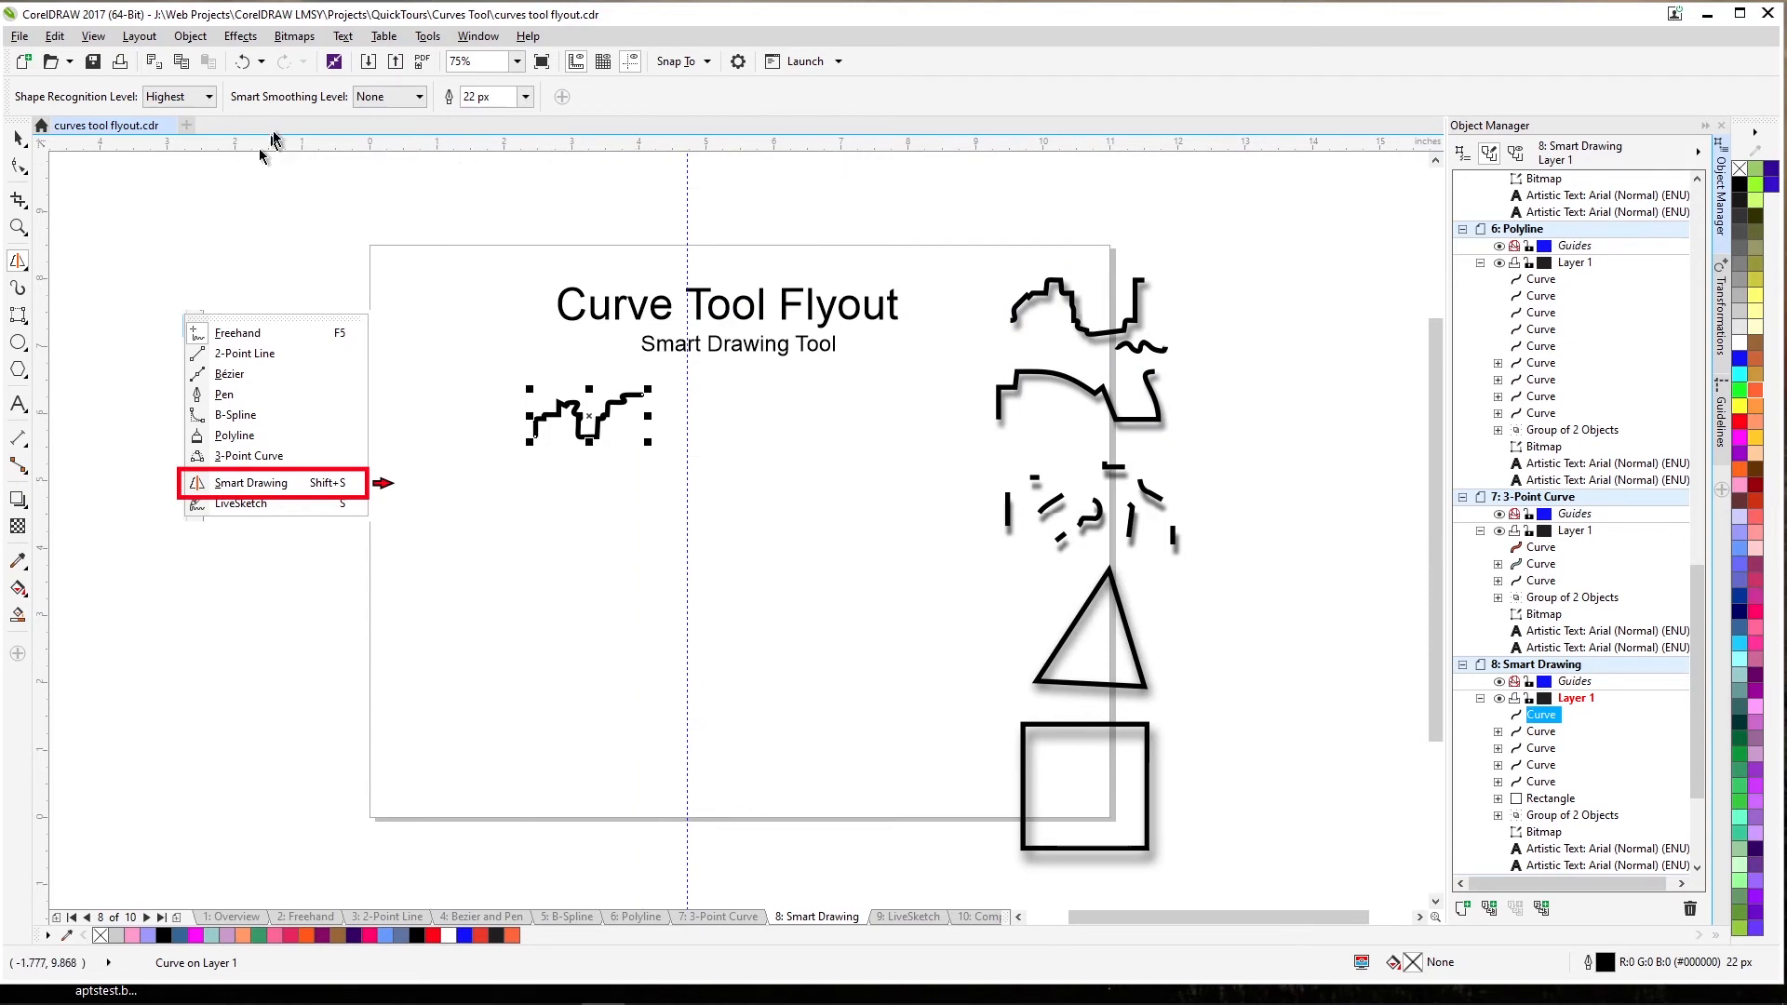
click(420, 97)
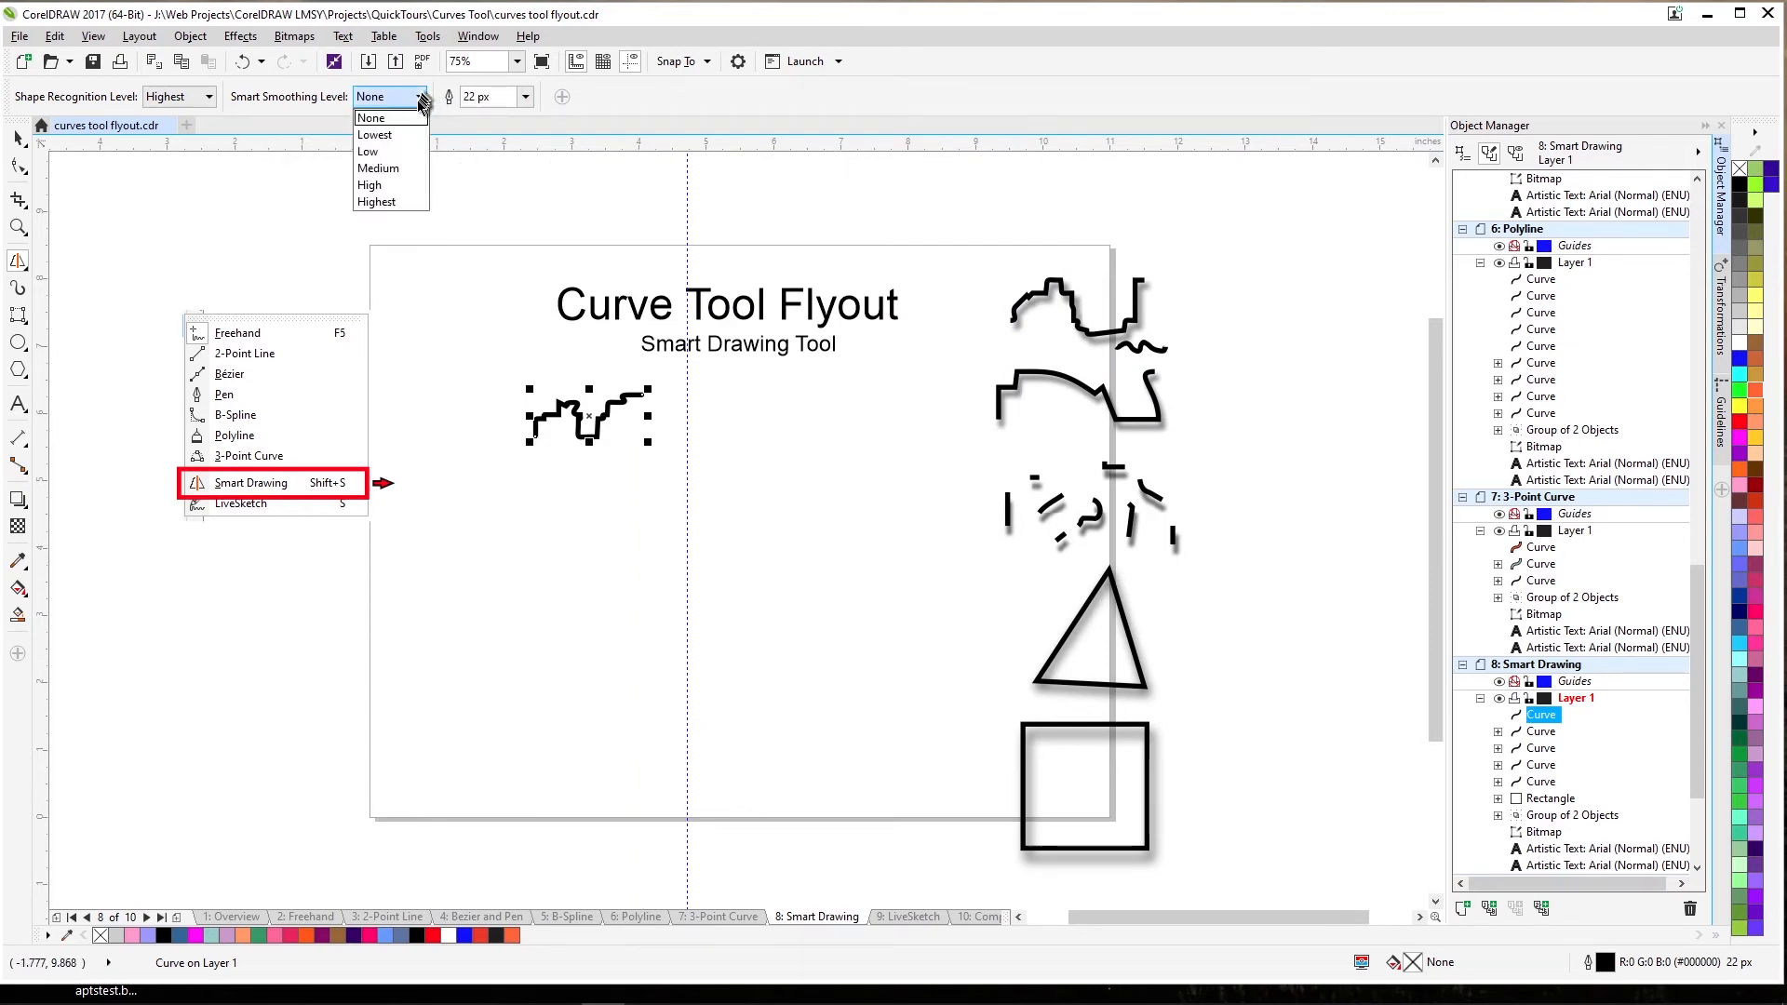
click(380, 168)
mouse_move(614, 445)
mouse_down()
mouse_move(596, 473)
mouse_move(554, 472)
mouse_move(646, 482)
mouse_move(672, 420)
mouse_move(789, 435)
mouse_up()
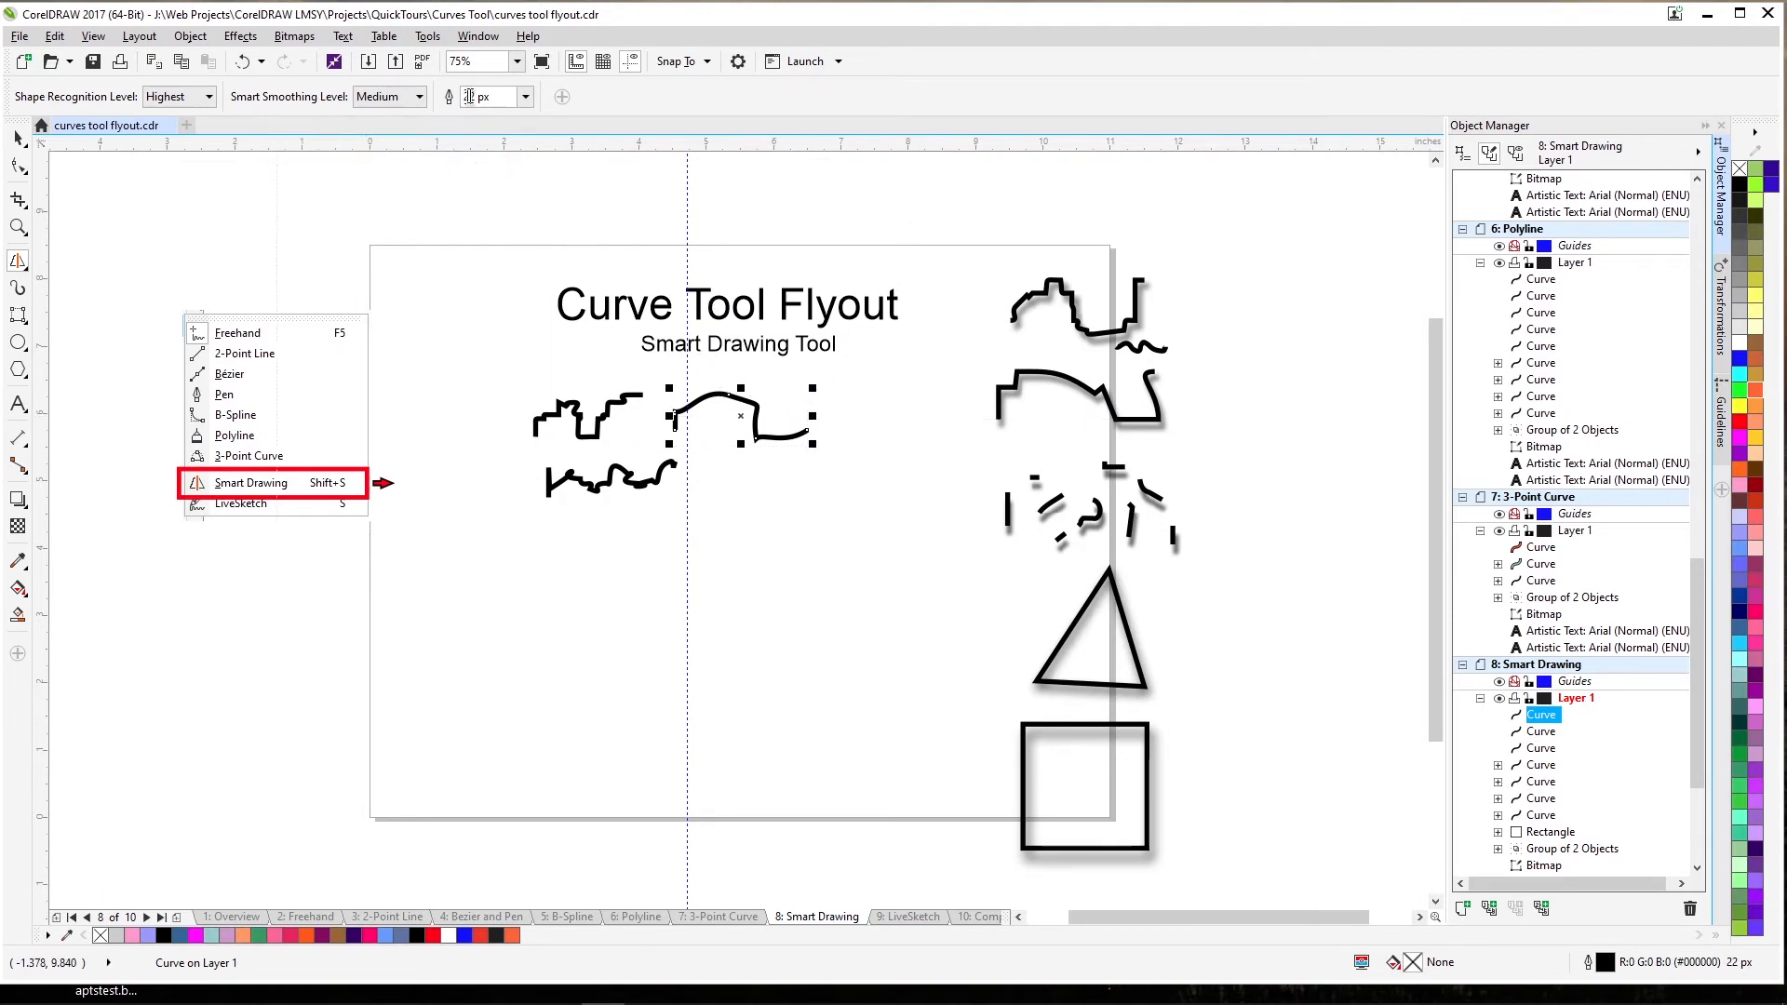
click(421, 96)
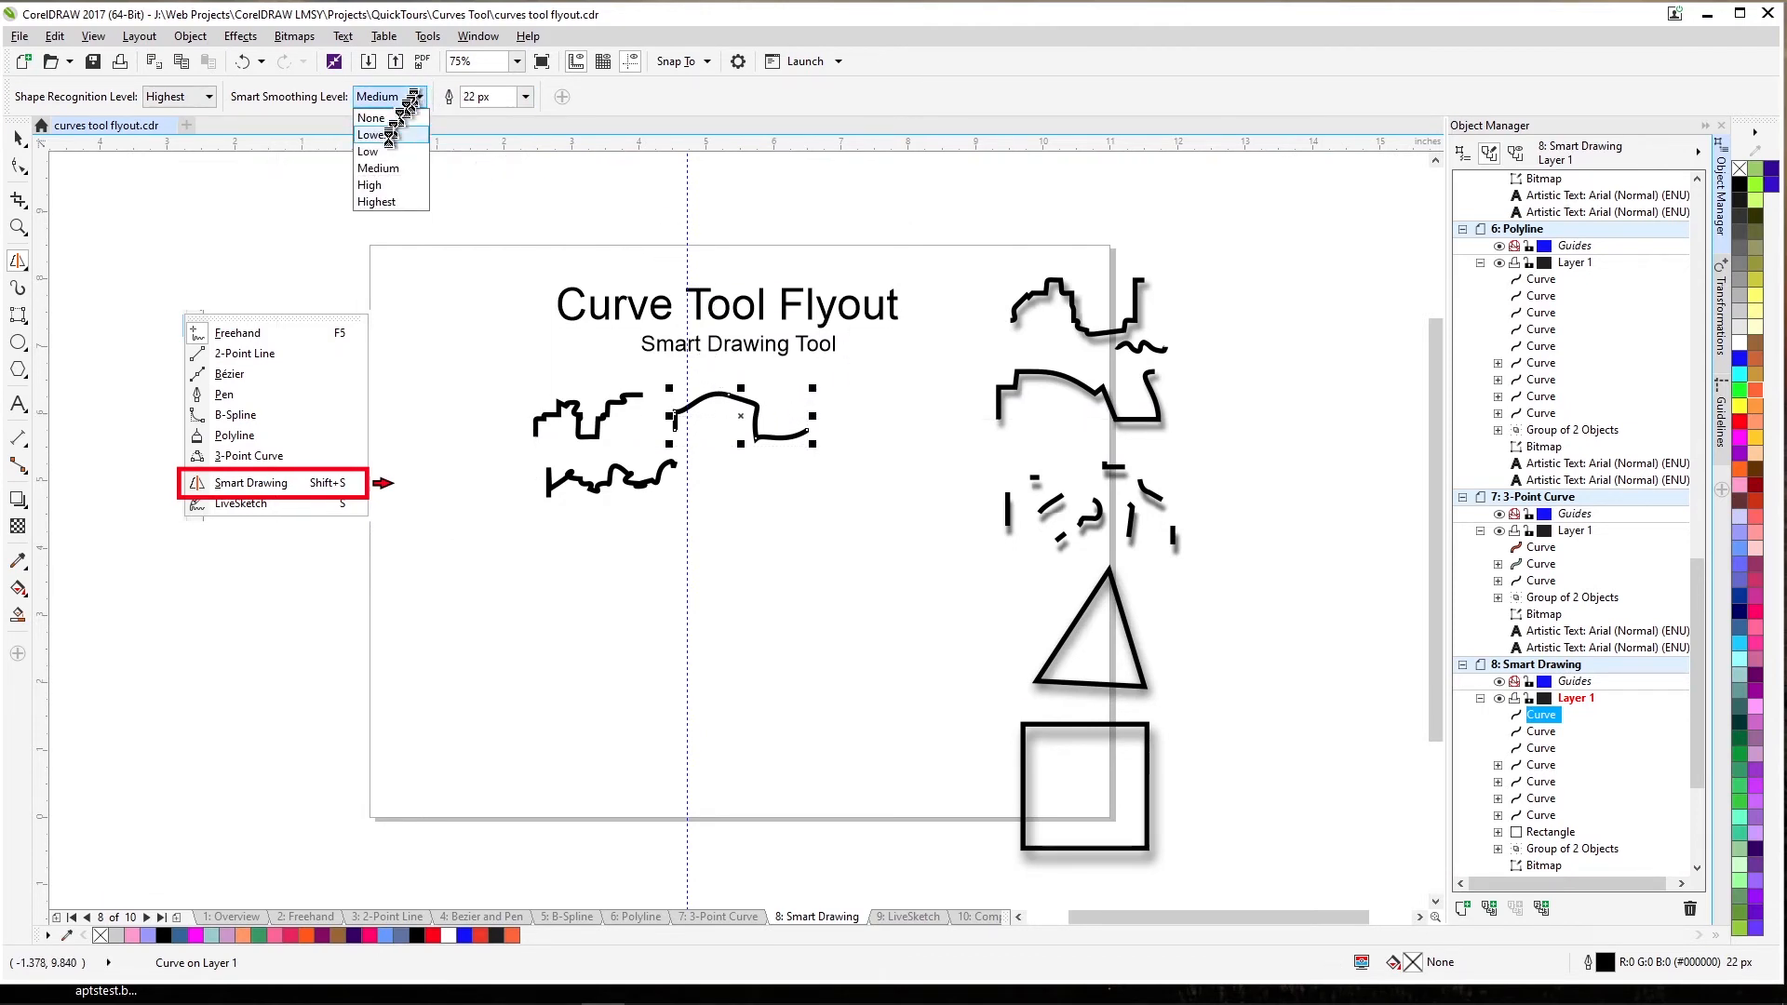
click(392, 198)
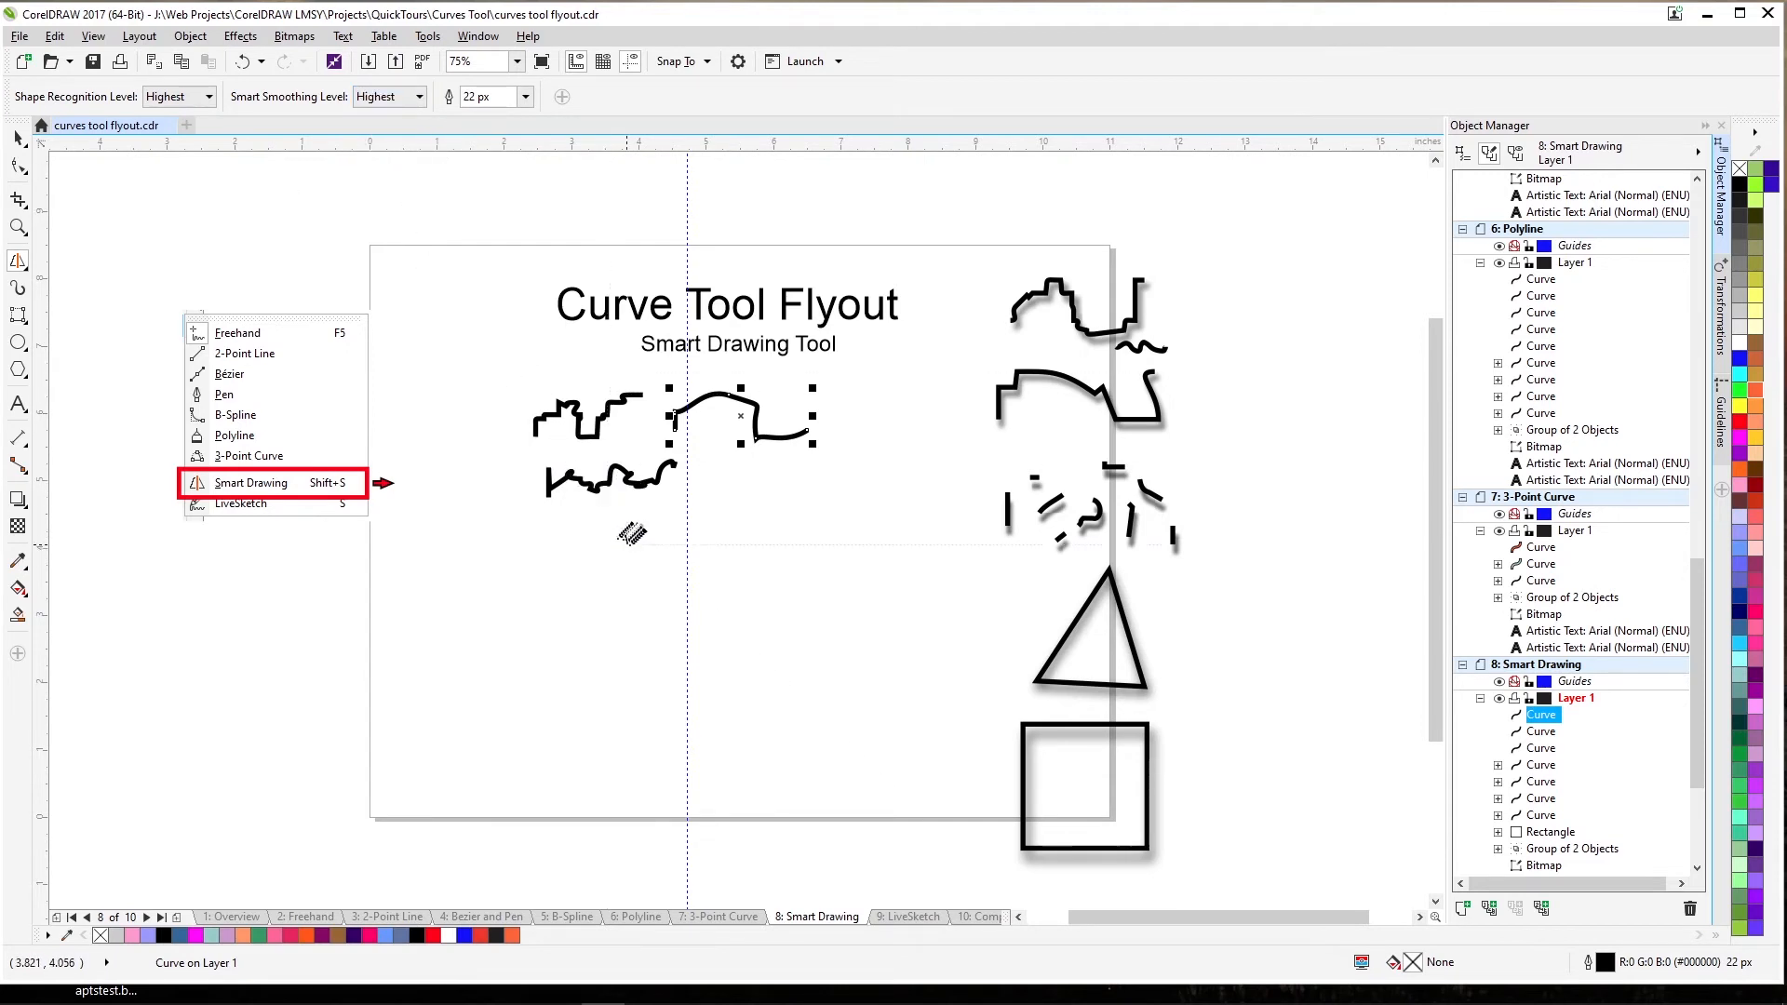
Draw freehand Smart Drawing strokes that leave a cluster of short dashes at the page's lower left.
mouse_move(634, 545)
mouse_down()
mouse_move(688, 511)
mouse_move(731, 512)
mouse_move(765, 543)
mouse_move(874, 458)
mouse_up()
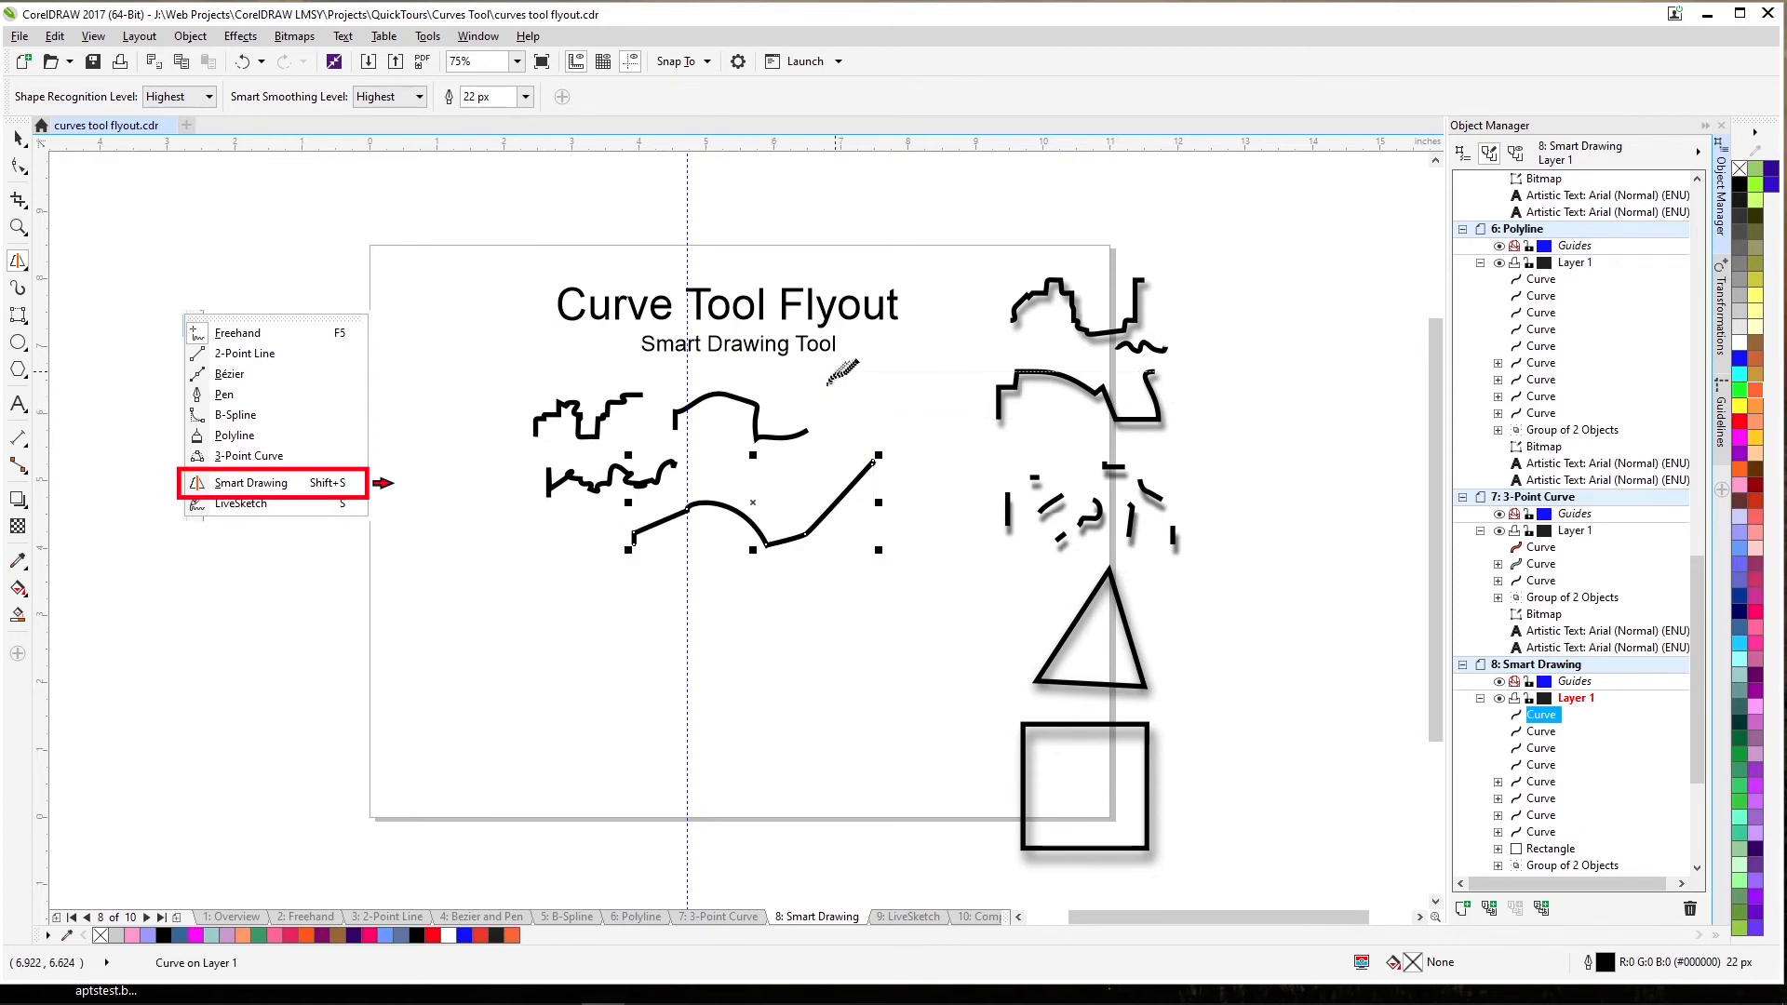
drag(806, 517, 856, 446)
mouse_move(360, 593)
mouse_down()
mouse_move(485, 555)
mouse_move(478, 586)
mouse_move(500, 599)
mouse_move(392, 626)
mouse_move(410, 607)
mouse_move(341, 615)
mouse_move(462, 575)
mouse_up()
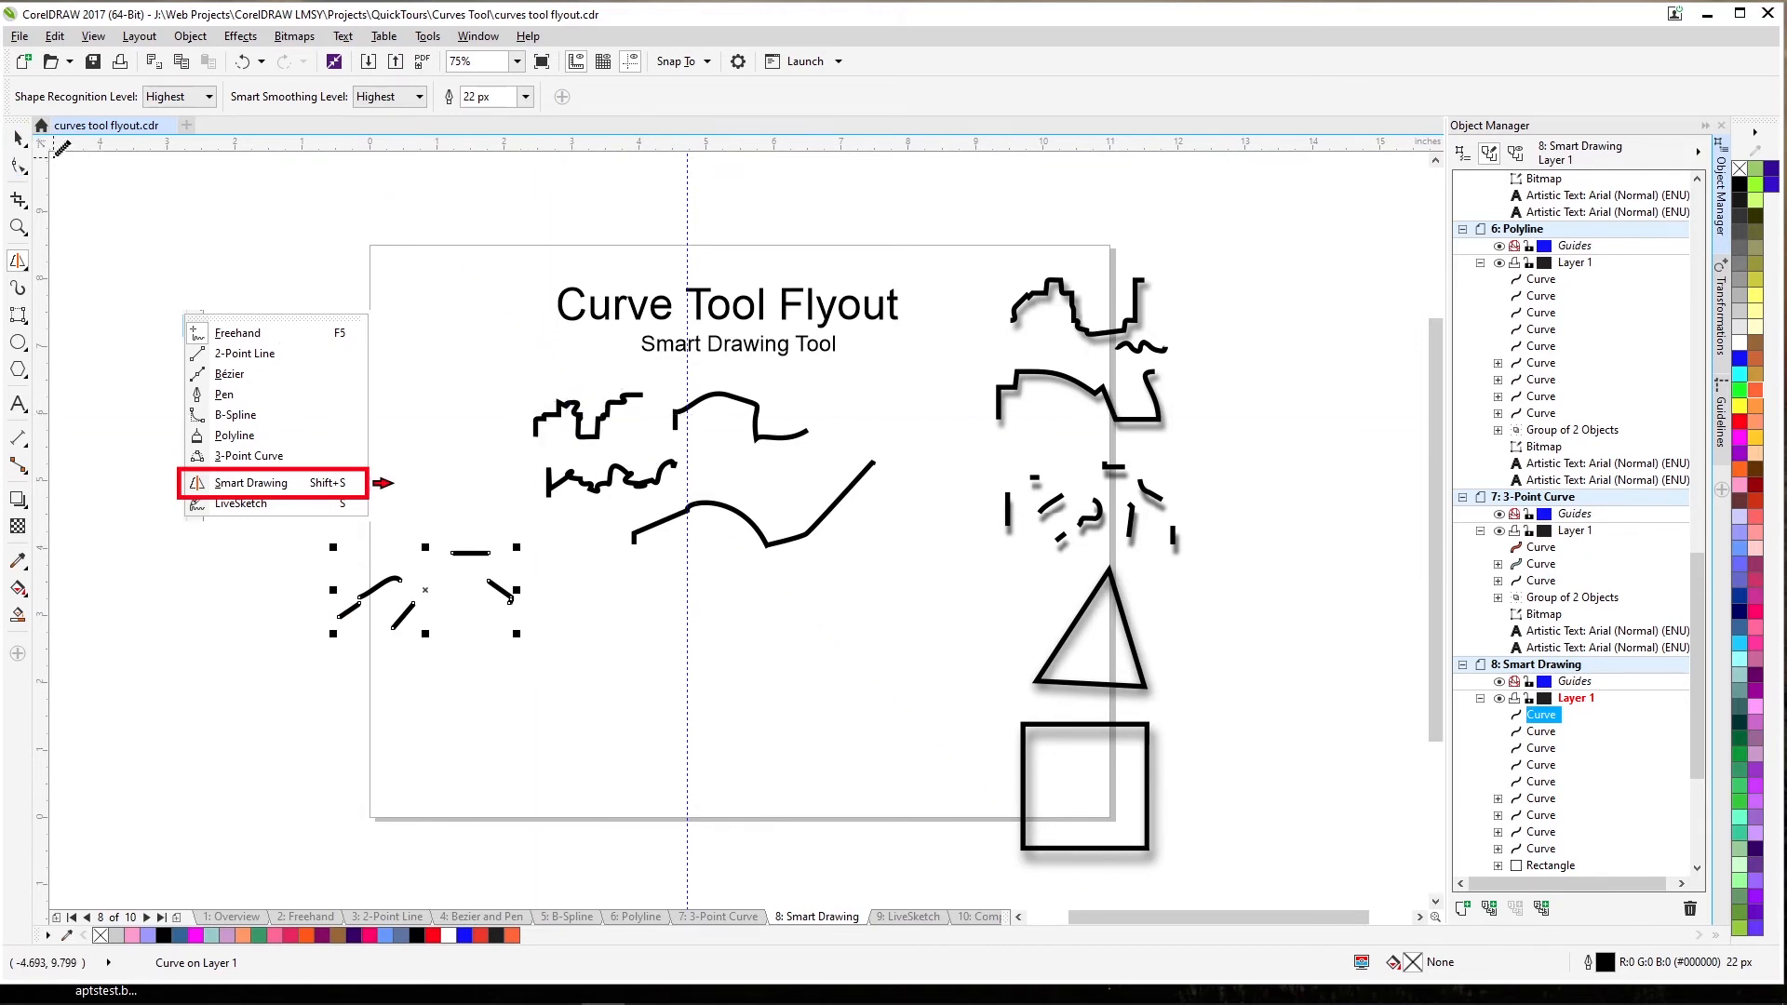
Select the dashed curve pieces and rotate them.
key(space)
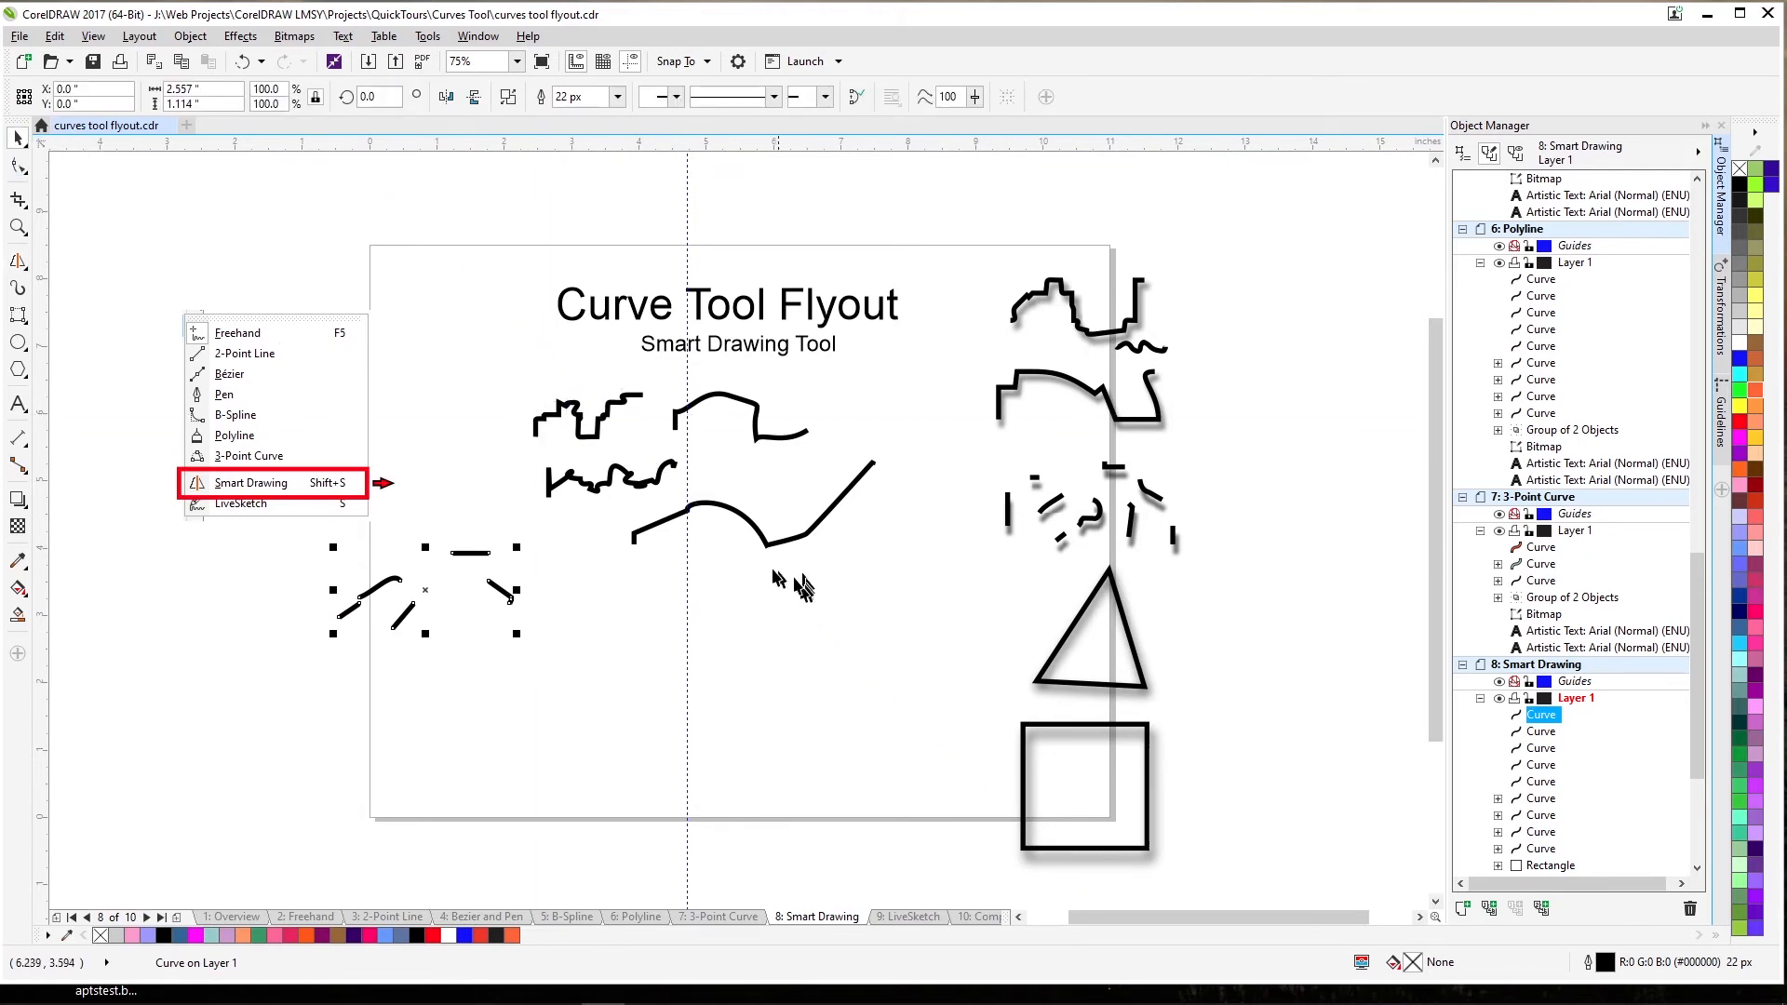
click(636, 625)
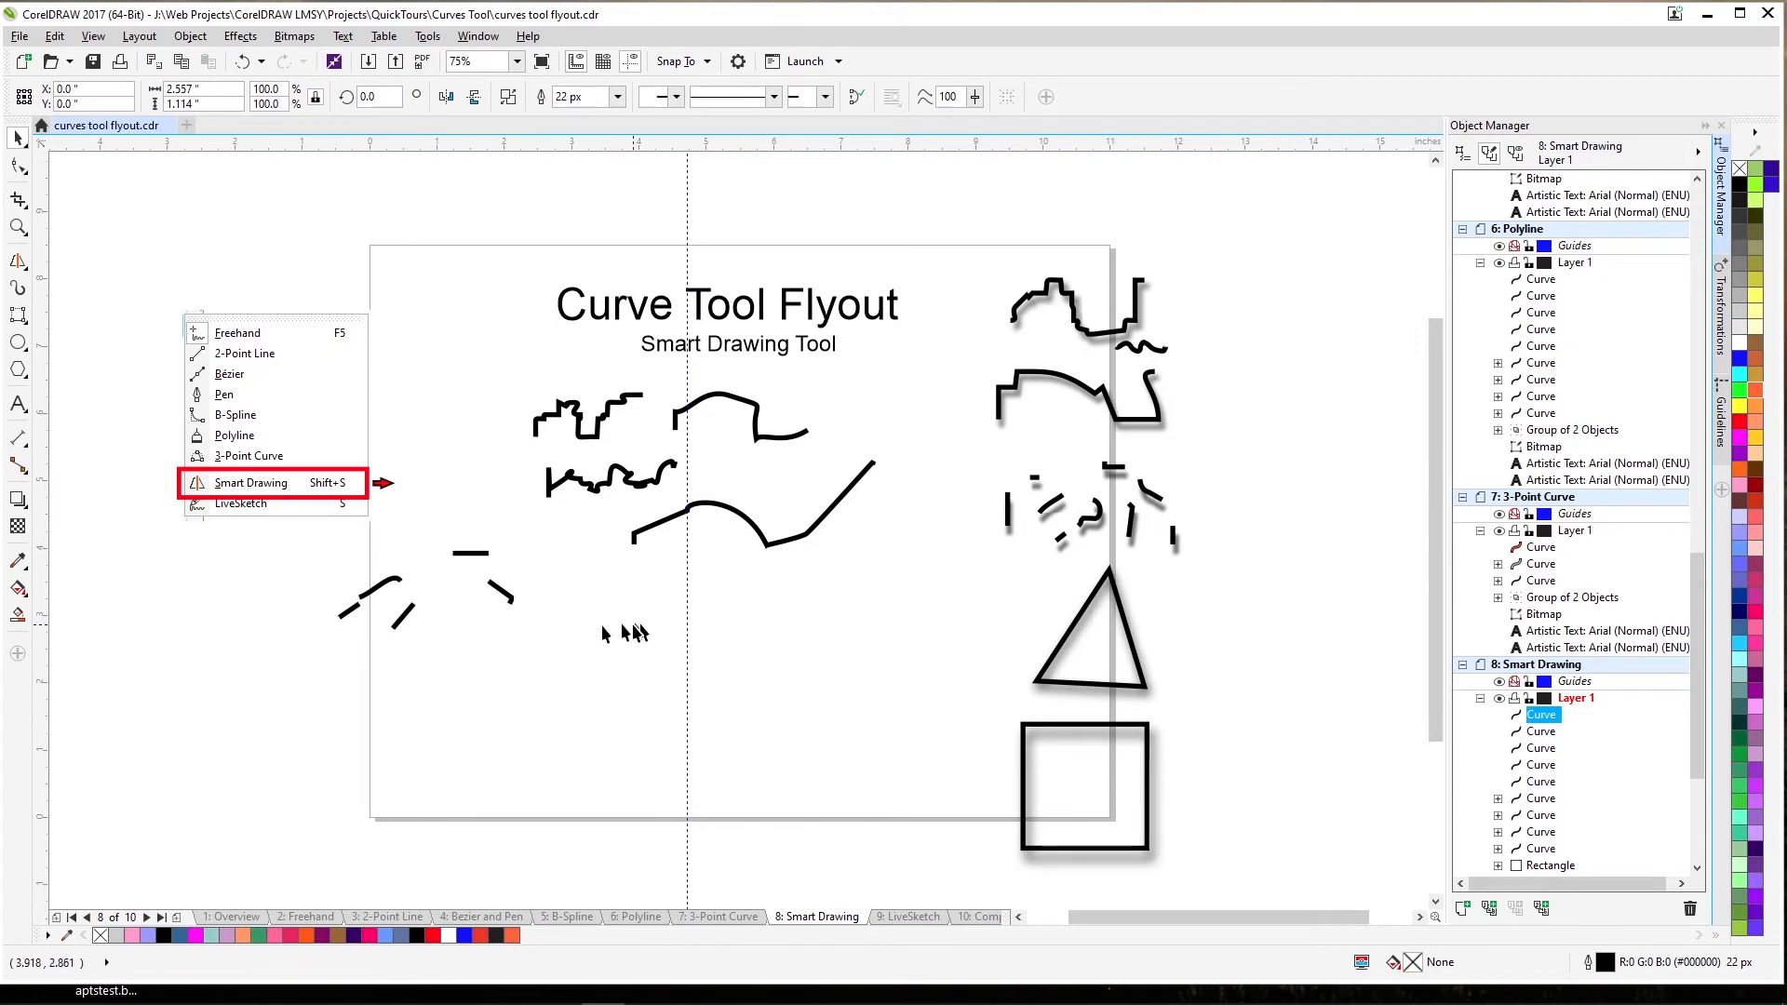
click(501, 592)
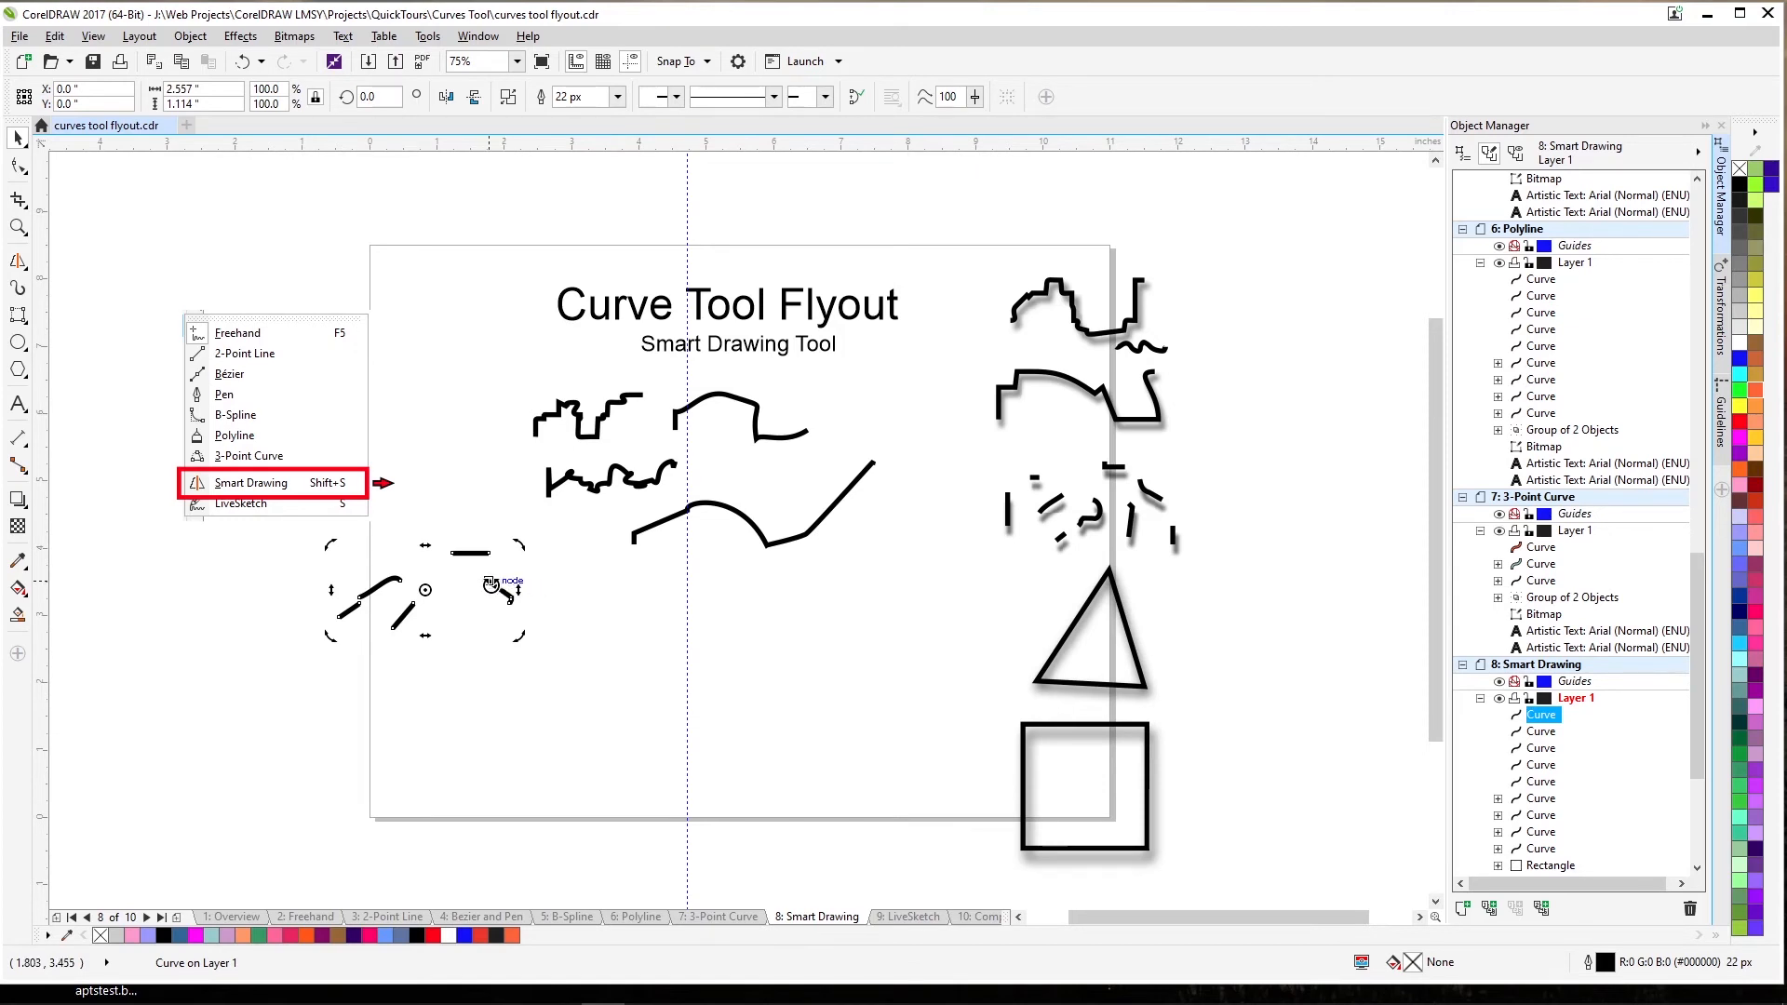
drag(491, 584, 454, 632)
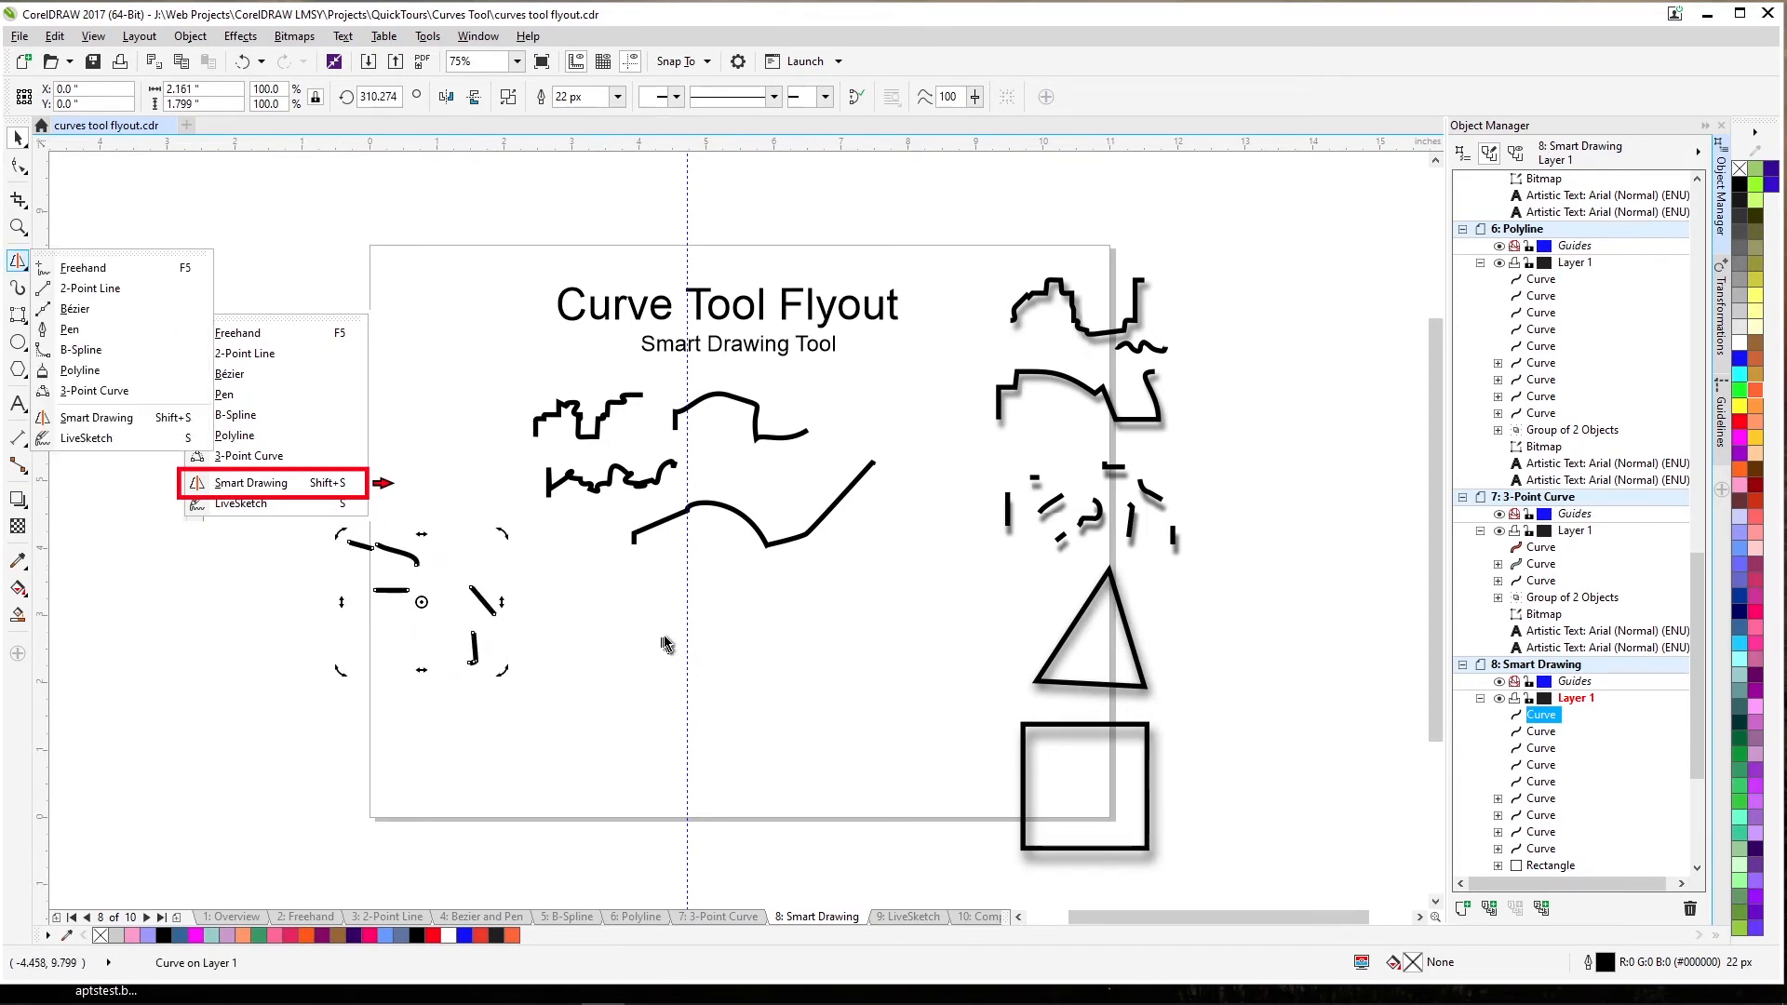
Sketch a triangle below the centre curves with Smart Drawing and fill it pink.
mouse_move(17, 262)
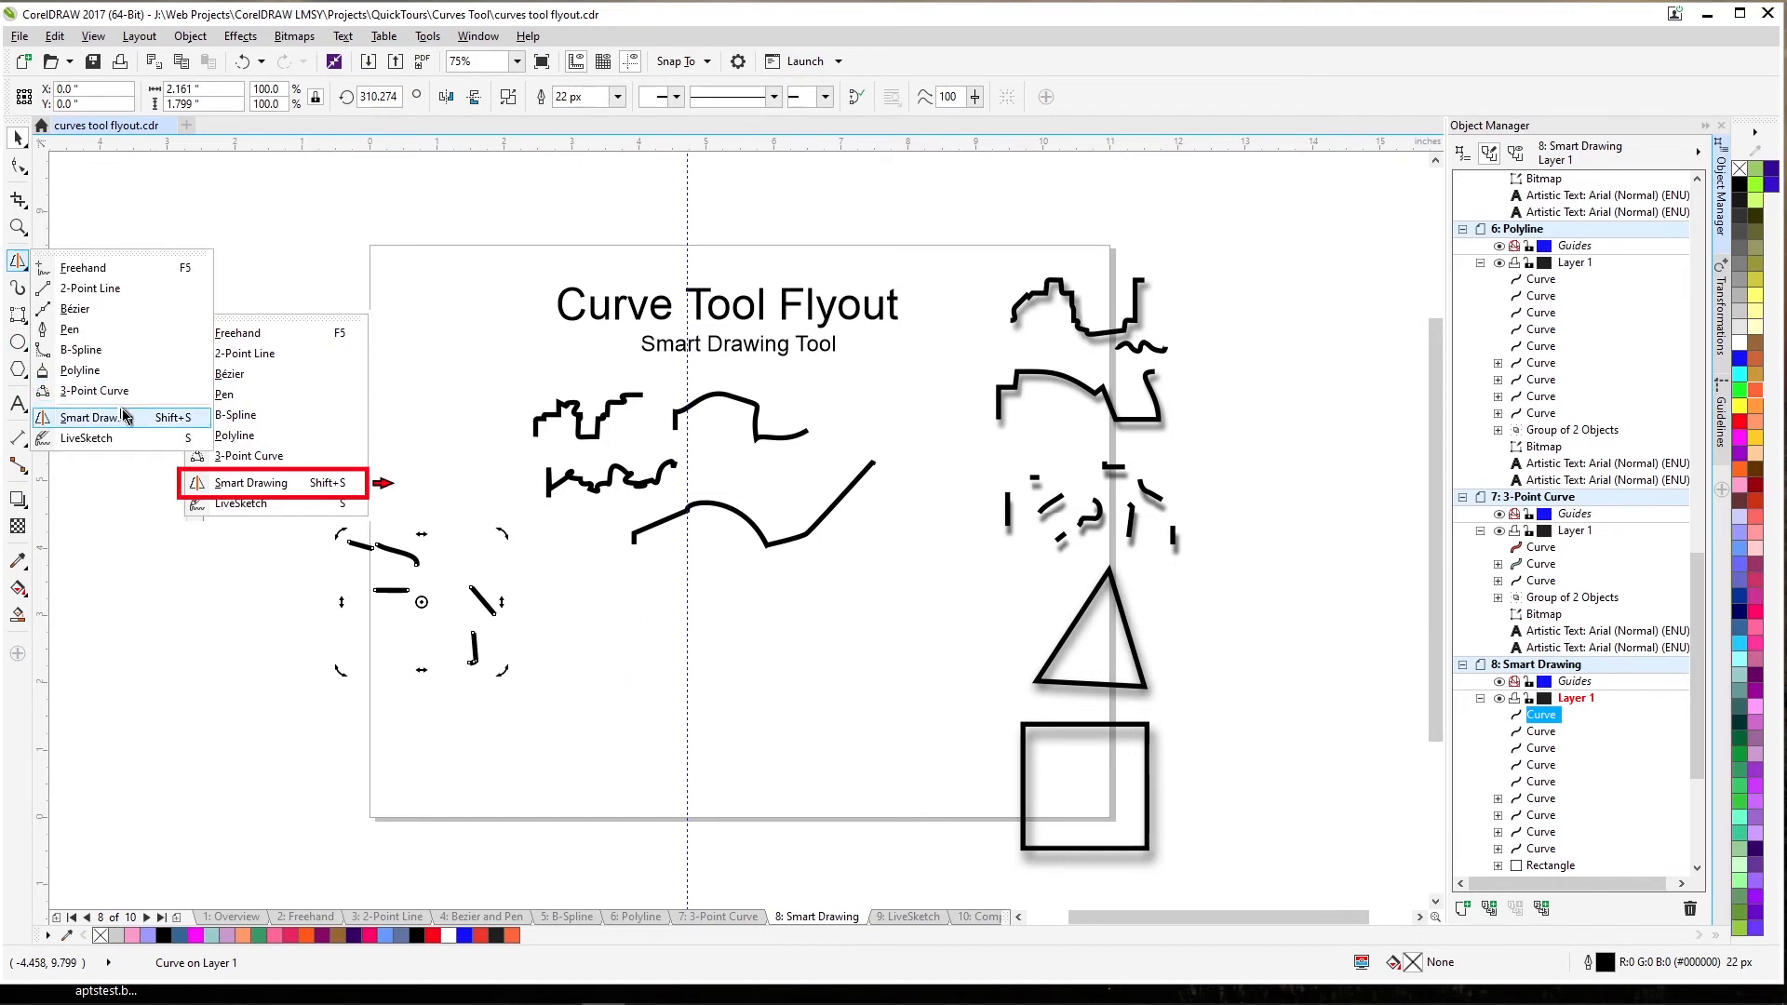
click(125, 425)
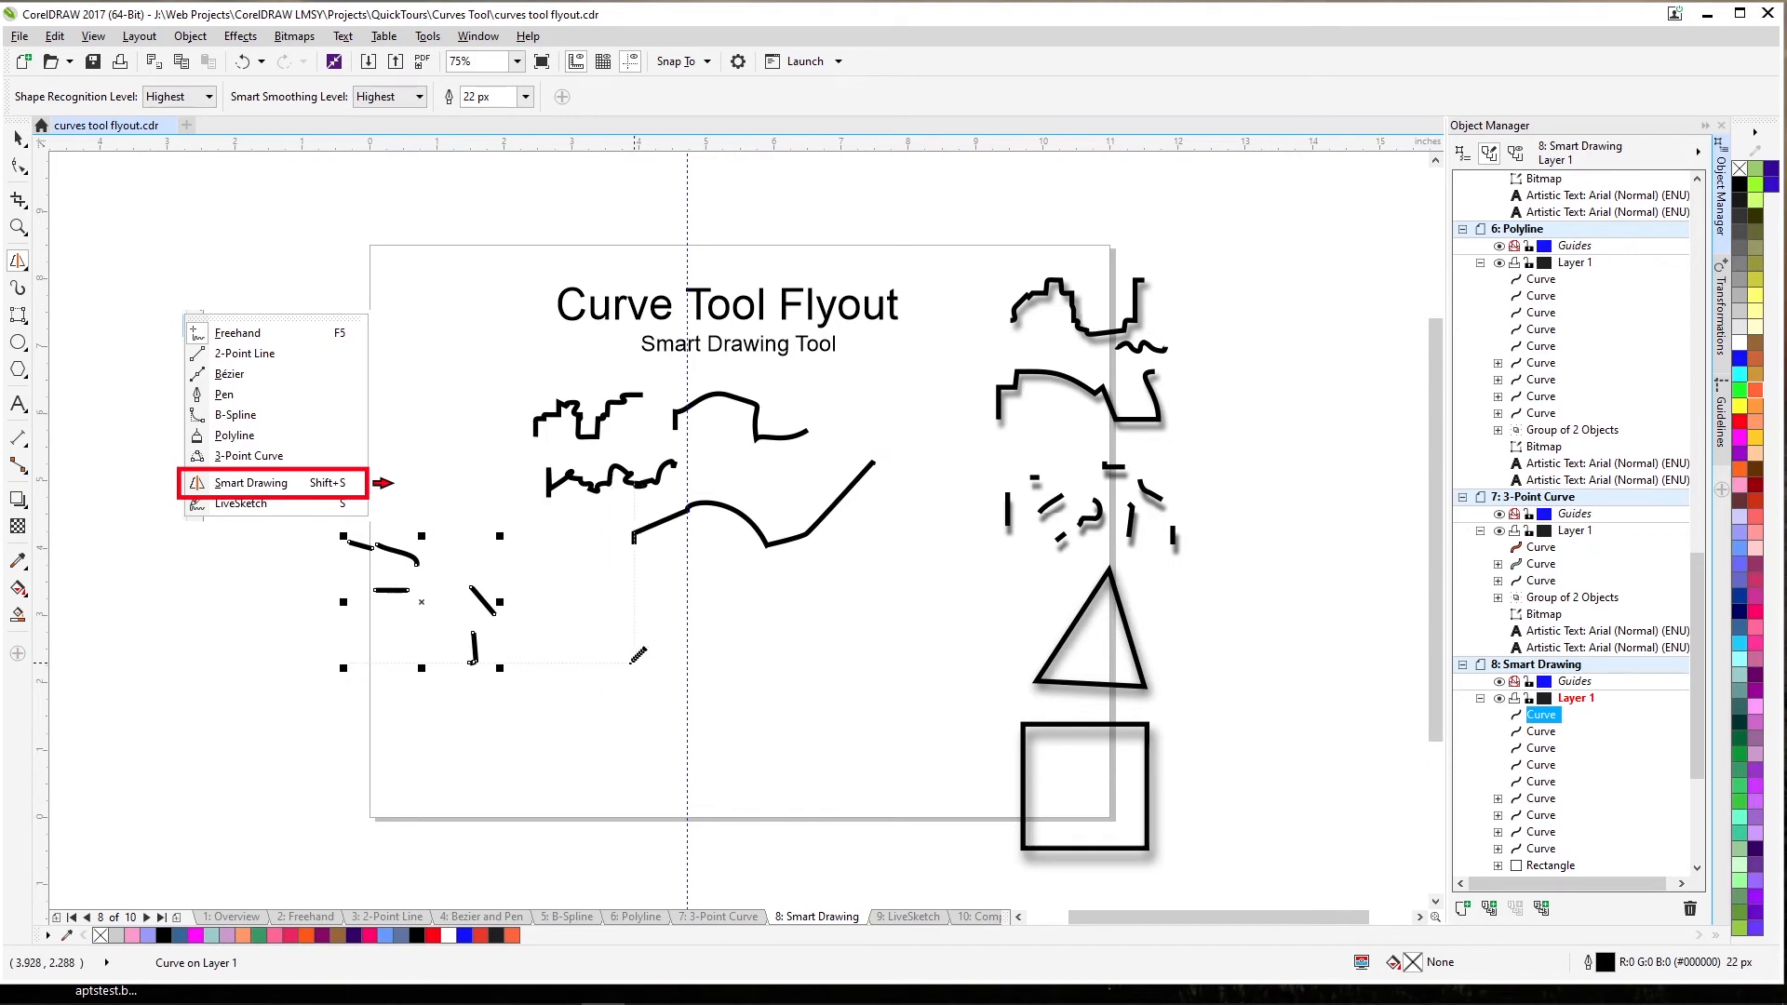
mouse_move(632, 662)
mouse_down()
mouse_move(687, 566)
mouse_move(740, 558)
mouse_move(787, 661)
mouse_move(629, 661)
mouse_move(653, 660)
mouse_up()
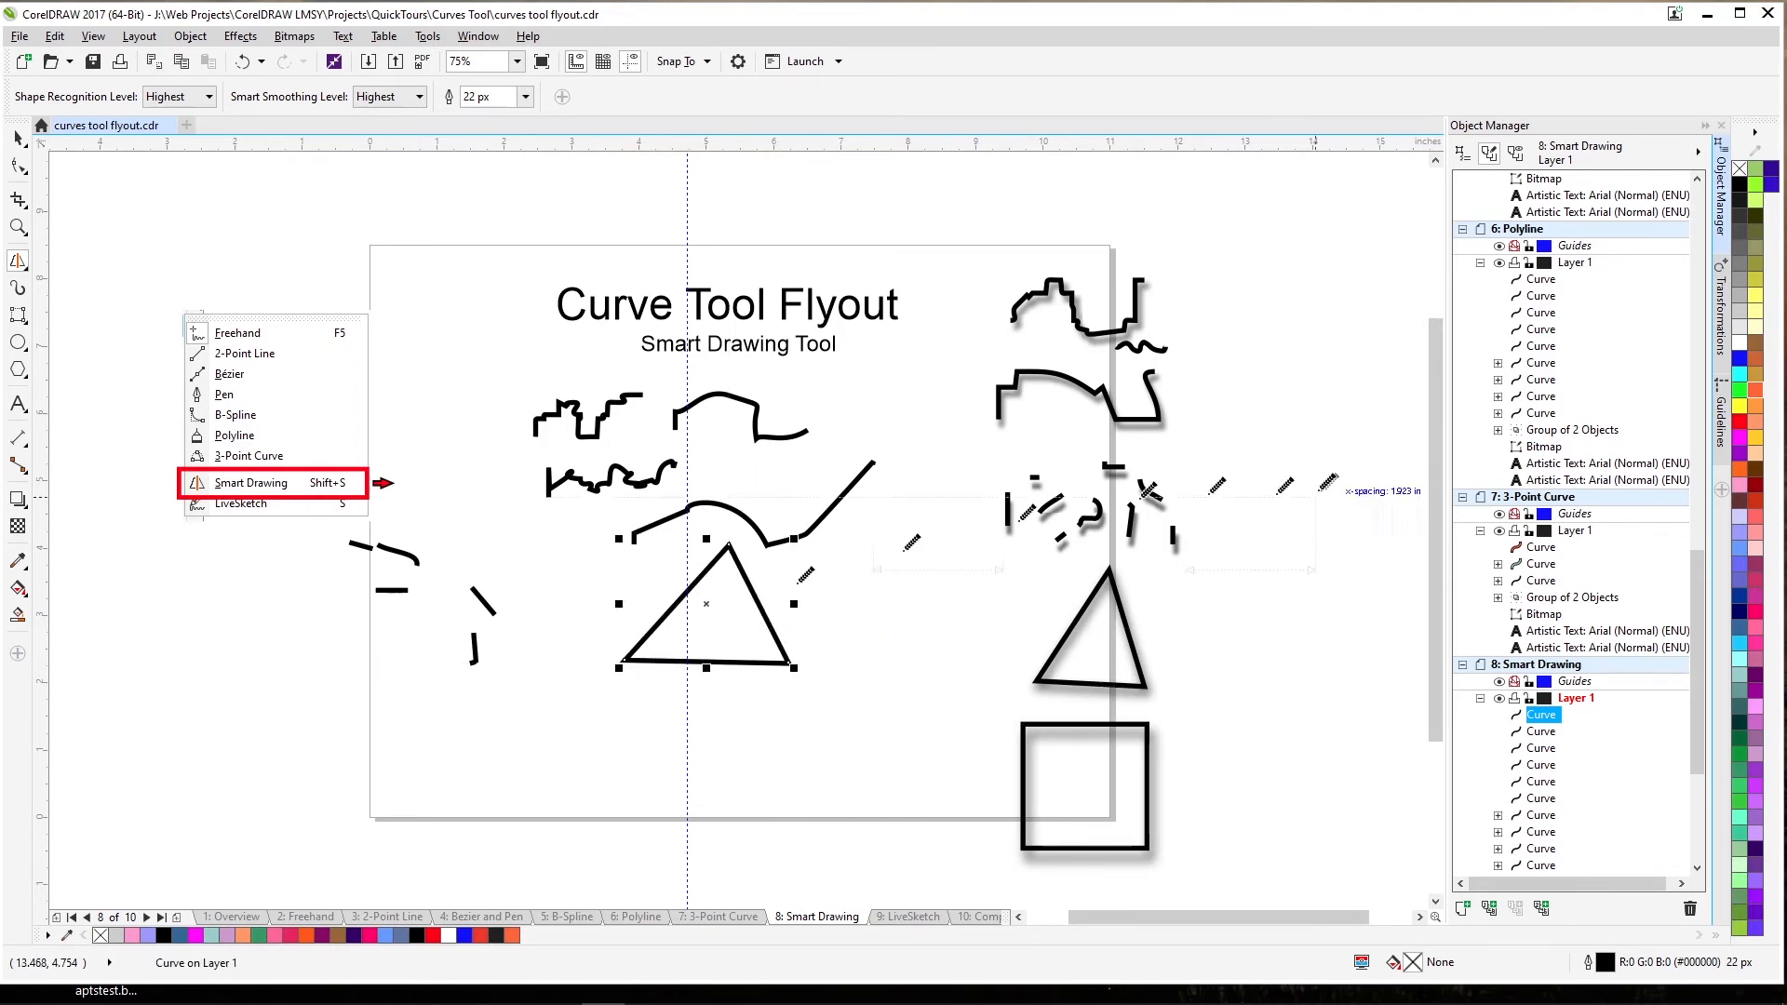
click(1739, 491)
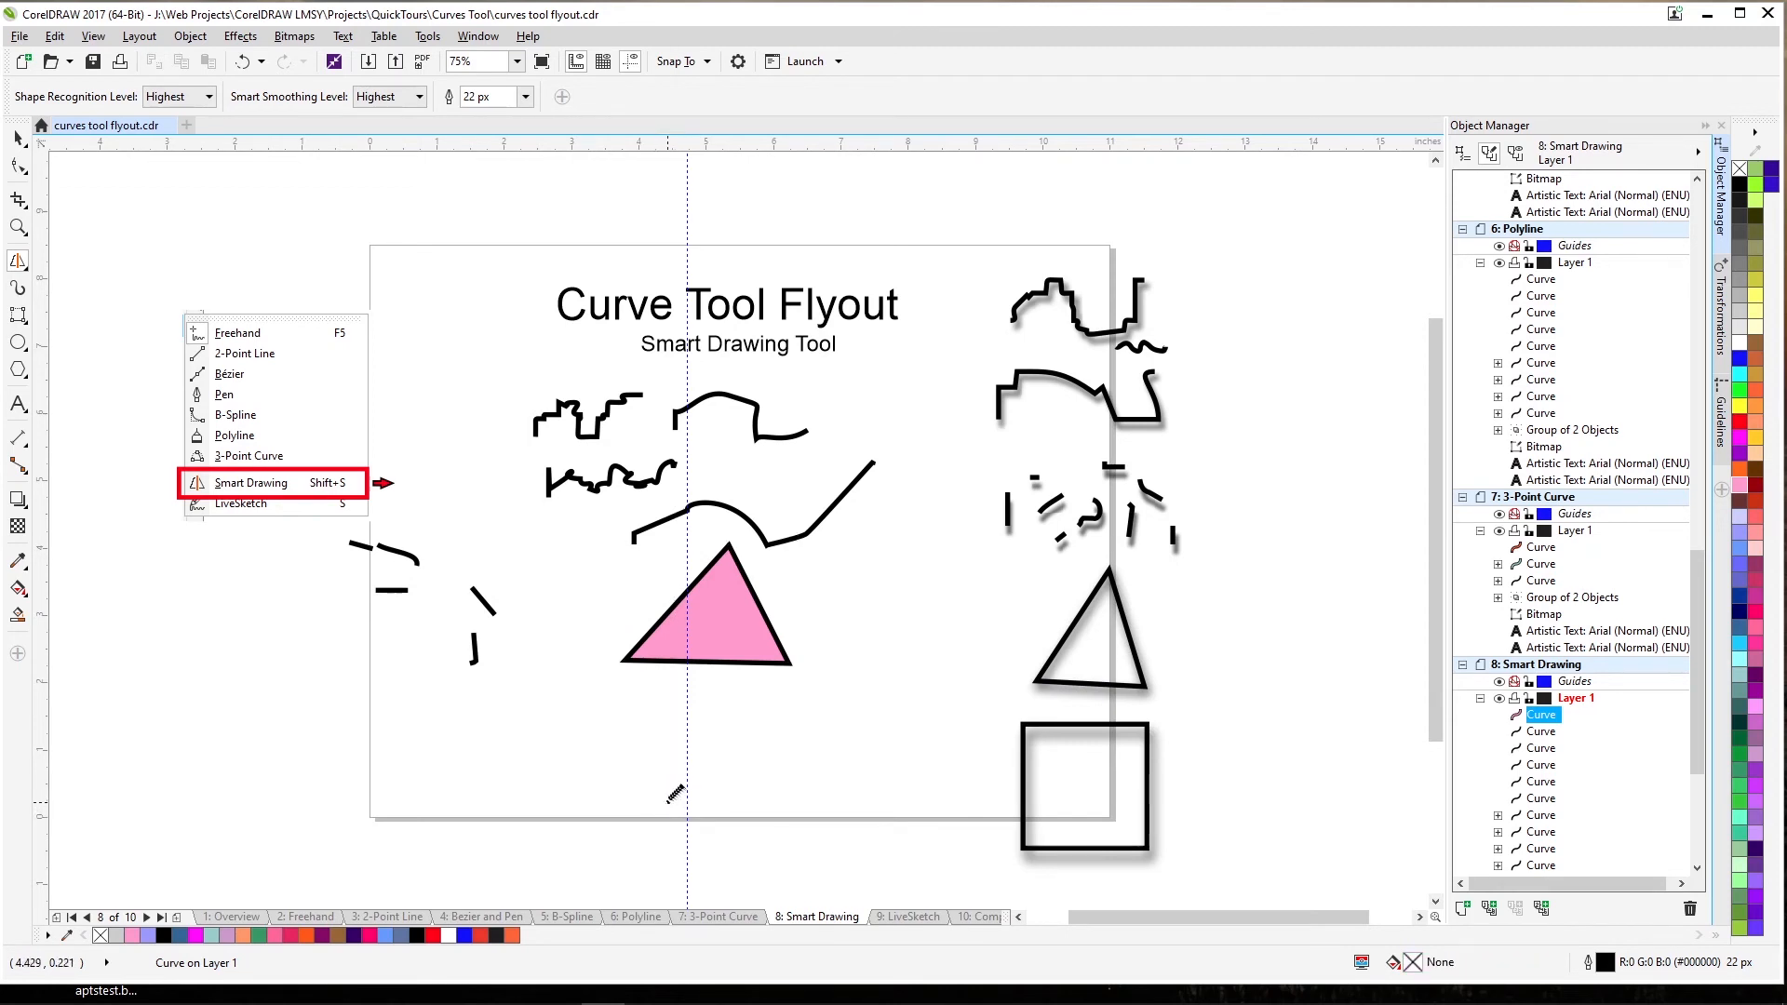
Sketch a rectangle below the triangle, fill it light blue, and move to the LiveSketch page.
mouse_move(667, 804)
mouse_down()
mouse_move(683, 698)
mouse_move(825, 694)
mouse_move(814, 796)
mouse_move(668, 801)
mouse_up()
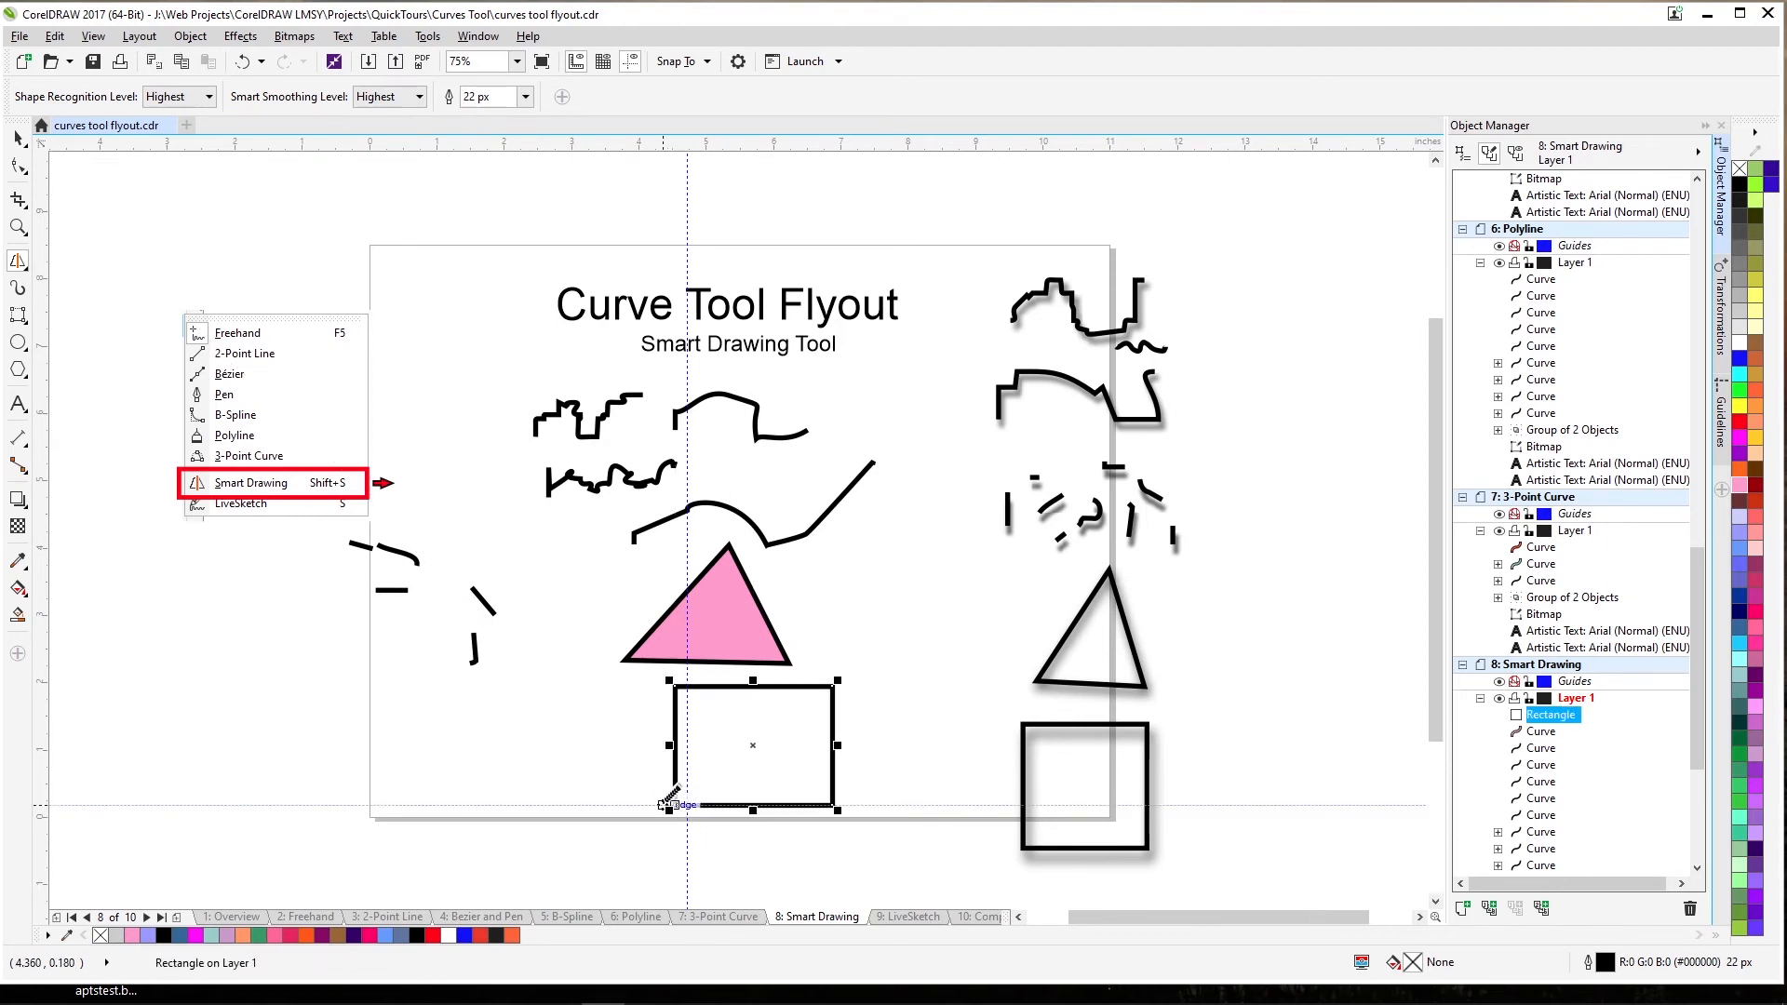
click(1736, 551)
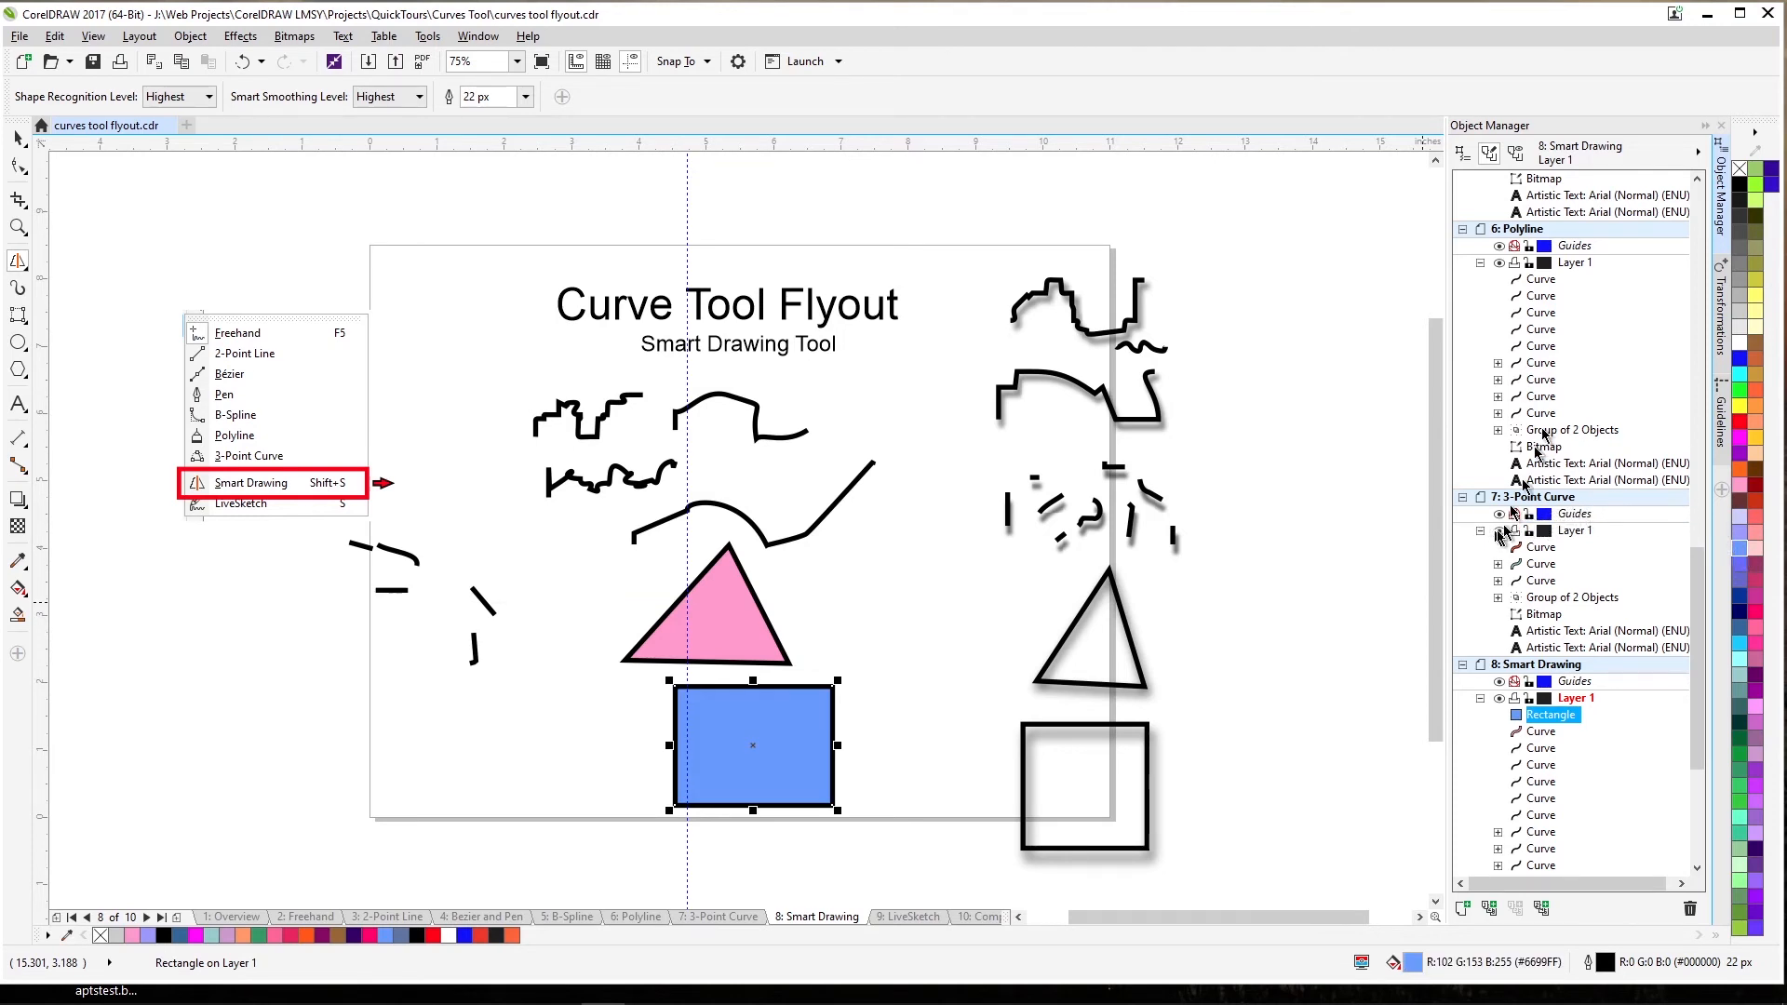
mouse_move(1281, 462)
mouse_down()
mouse_move(1093, 574)
mouse_move(964, 599)
mouse_up()
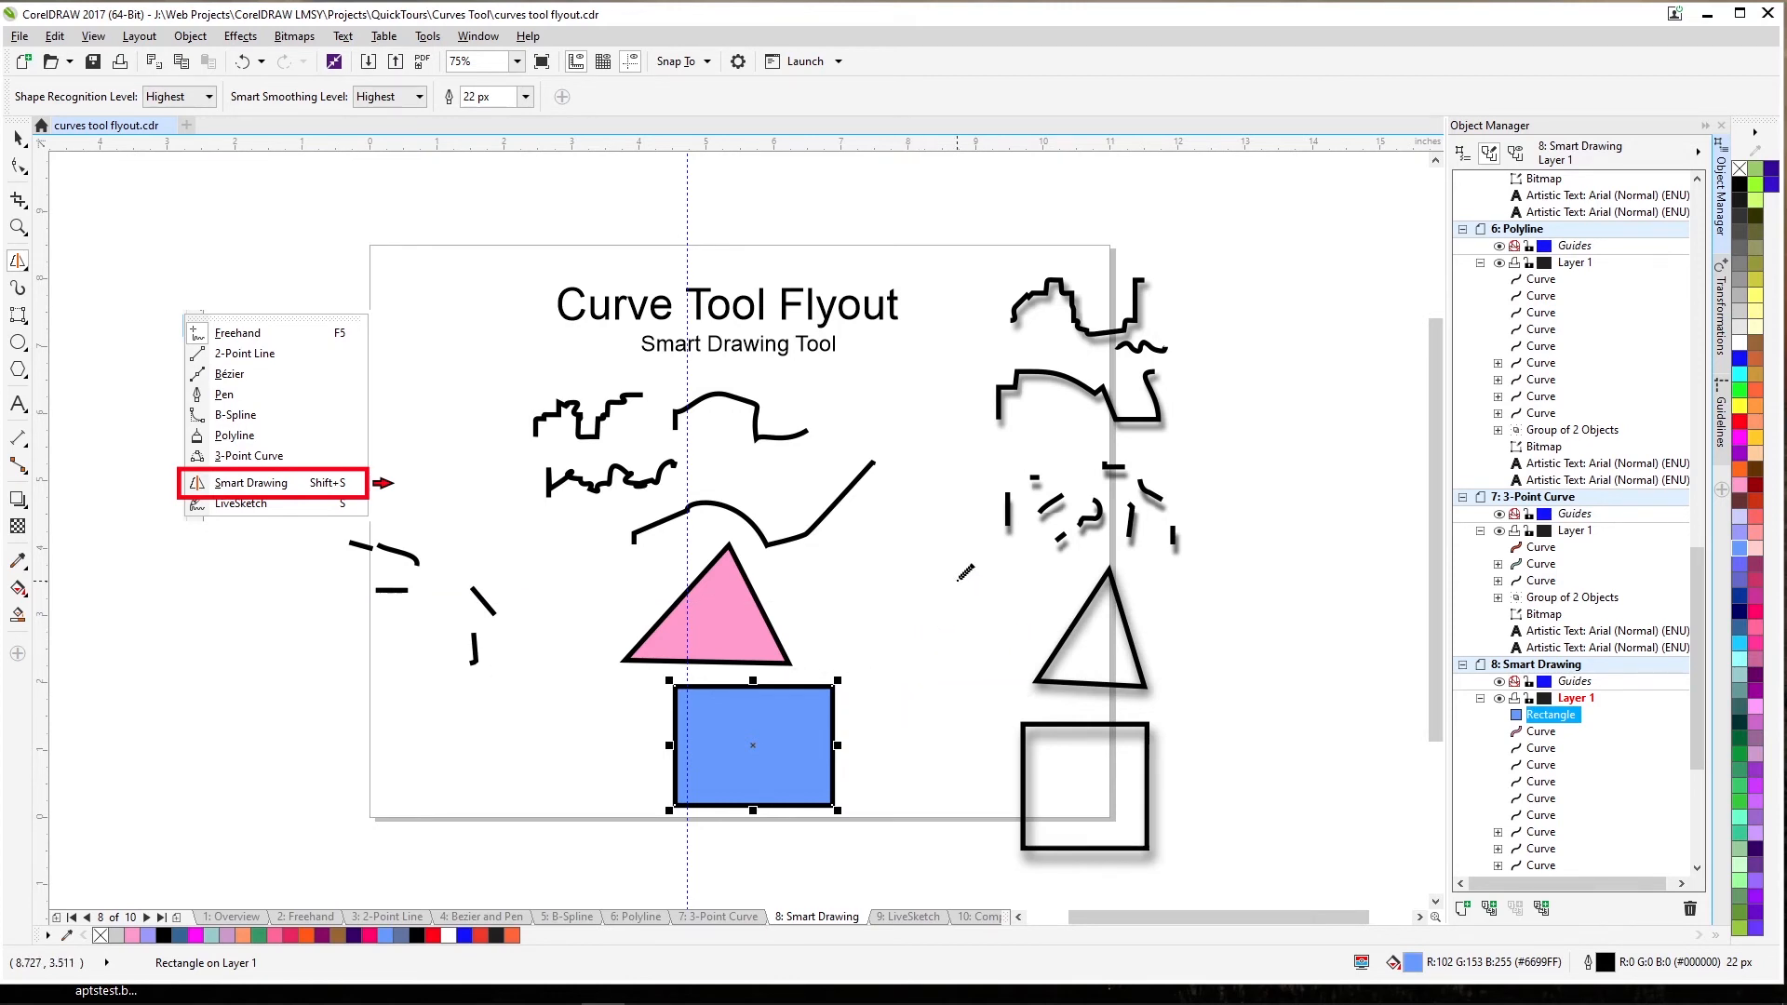
key(Page_Down)
Save the document with Ctrl+S and switch to the LiveSketch tool.
key(ctrl+s)
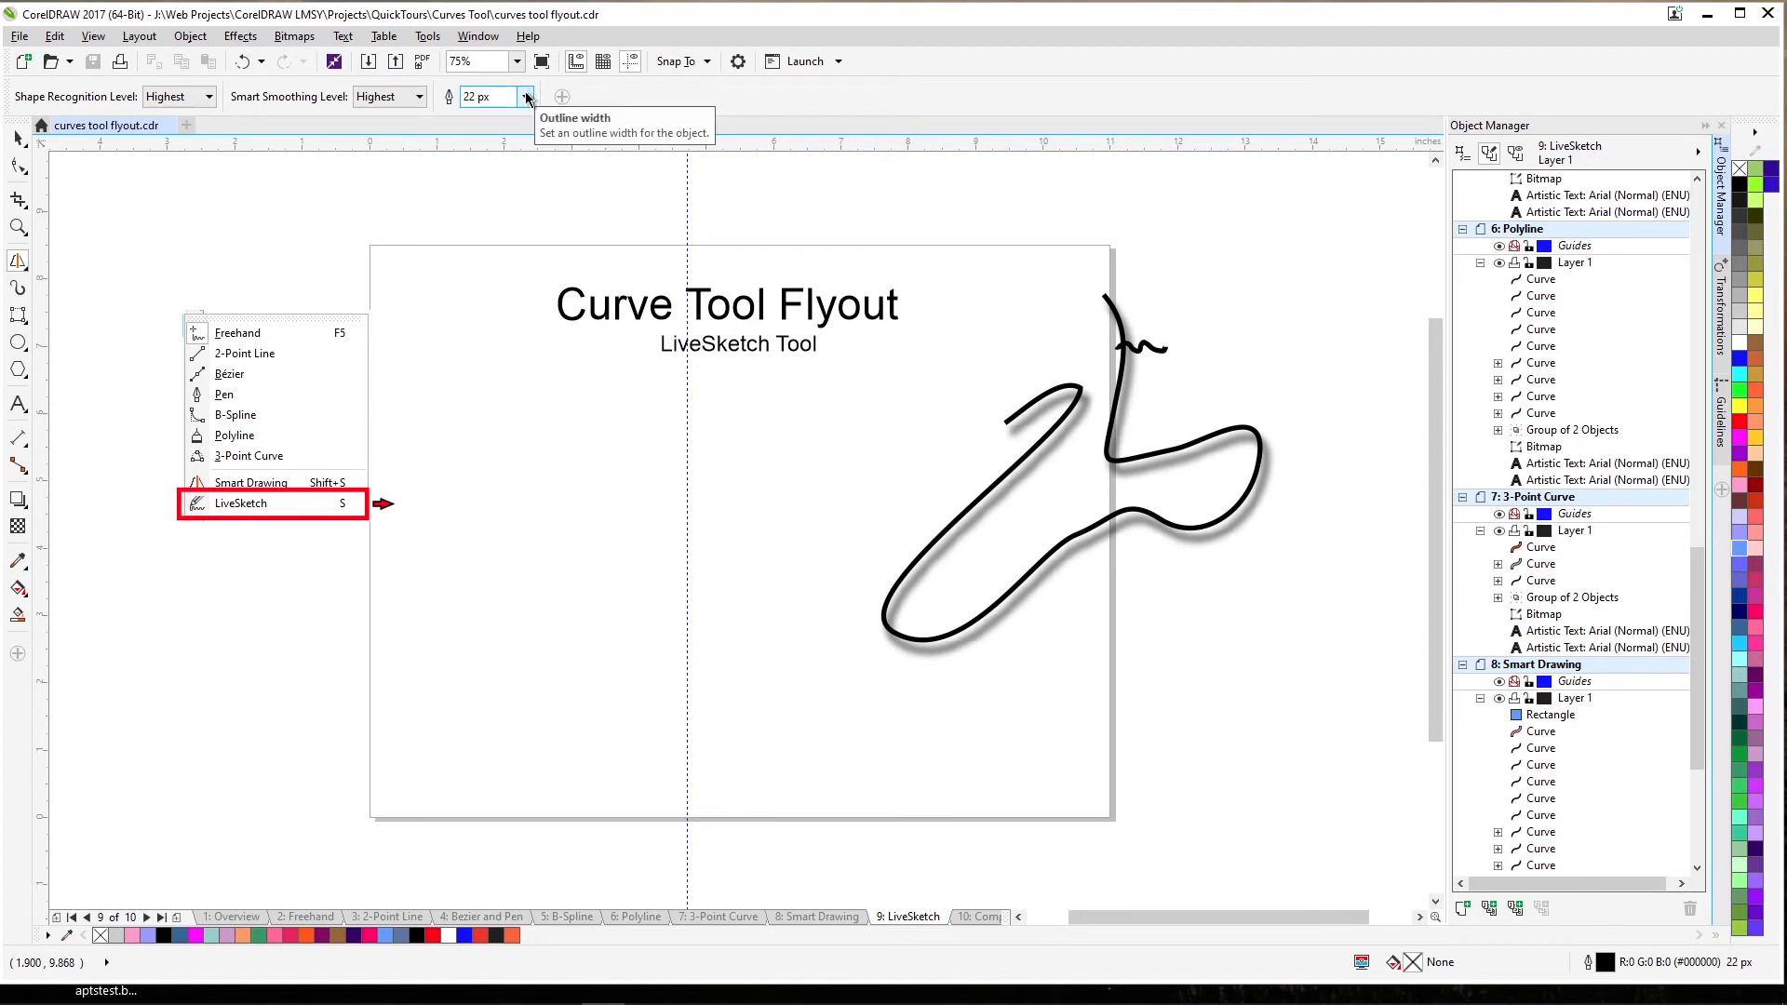
key(s)
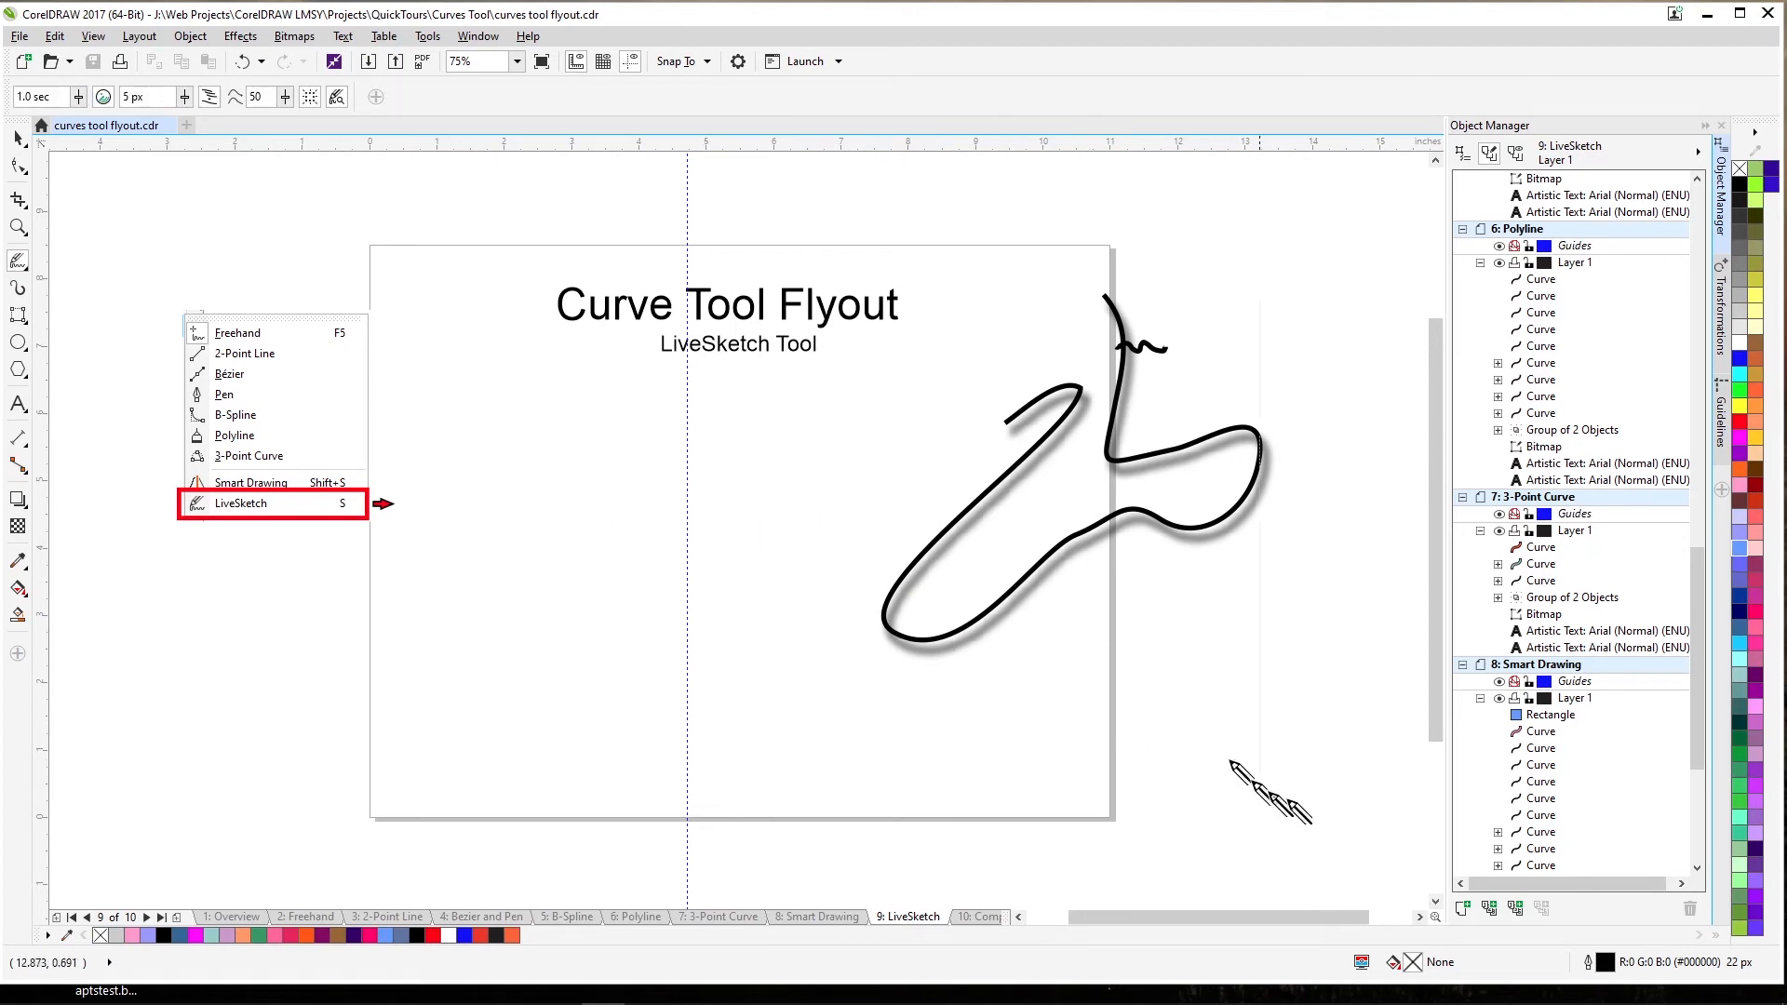
Change the default Outline Pen width for new graphic objects to 4 px.
double_click(1608, 966)
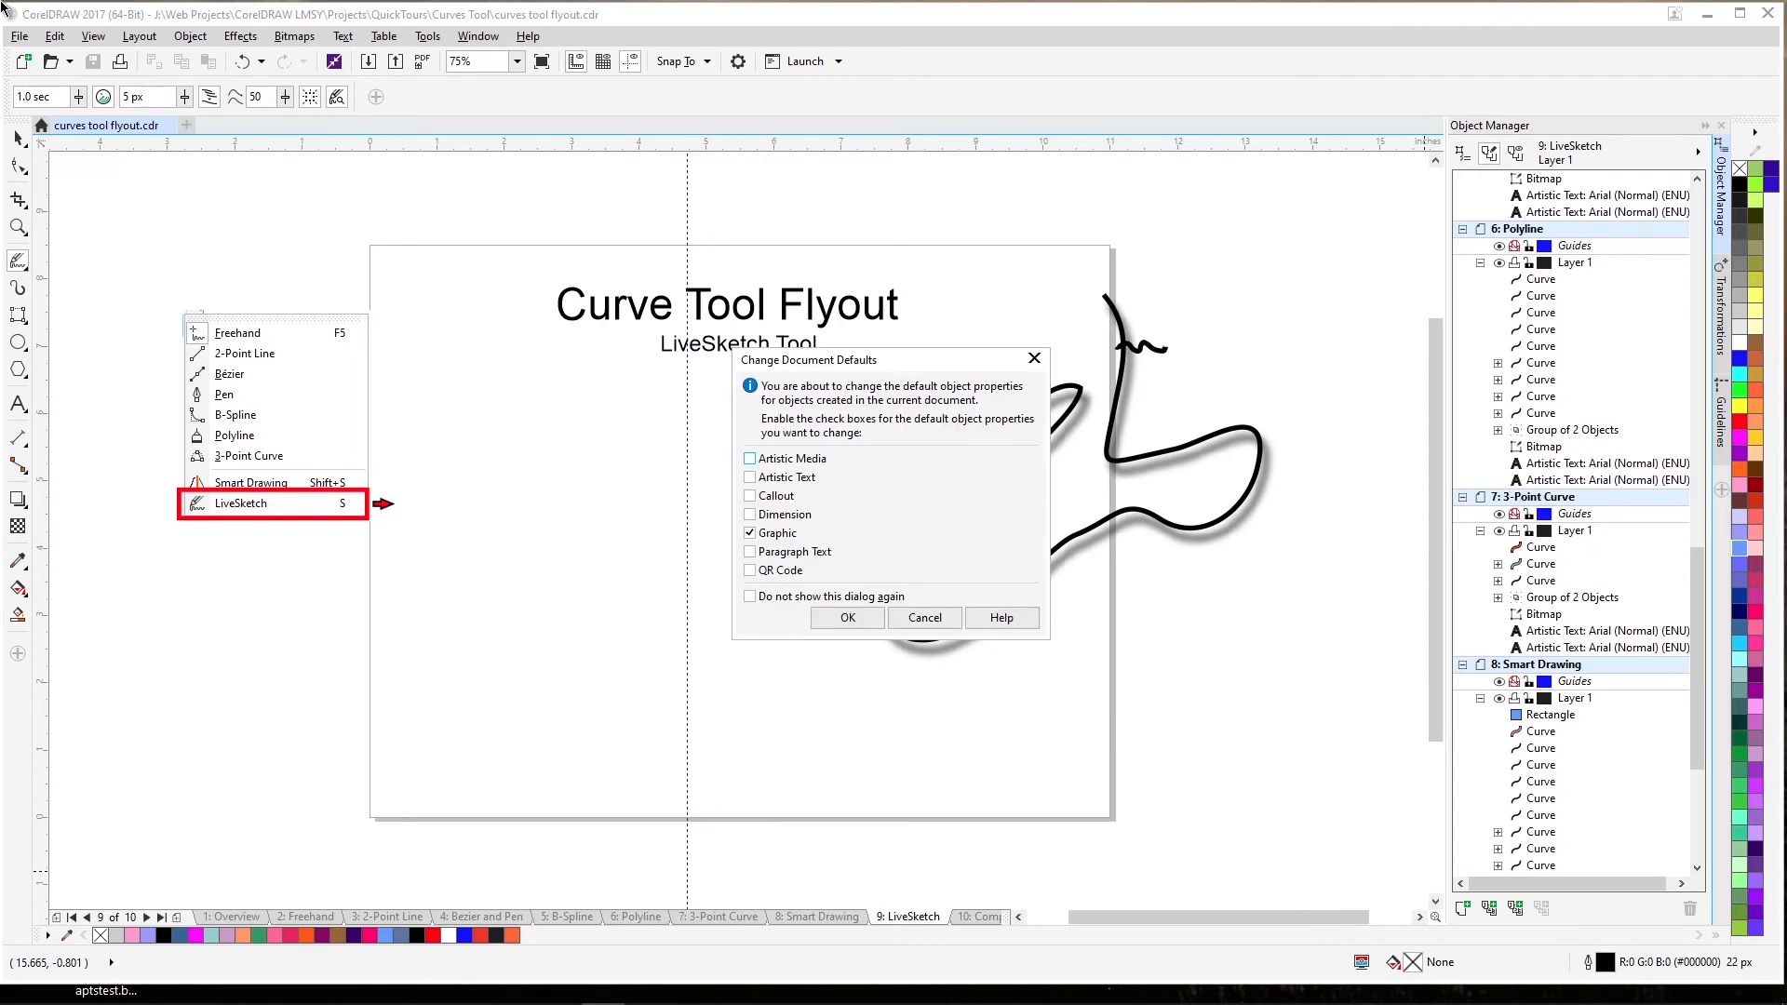
click(852, 618)
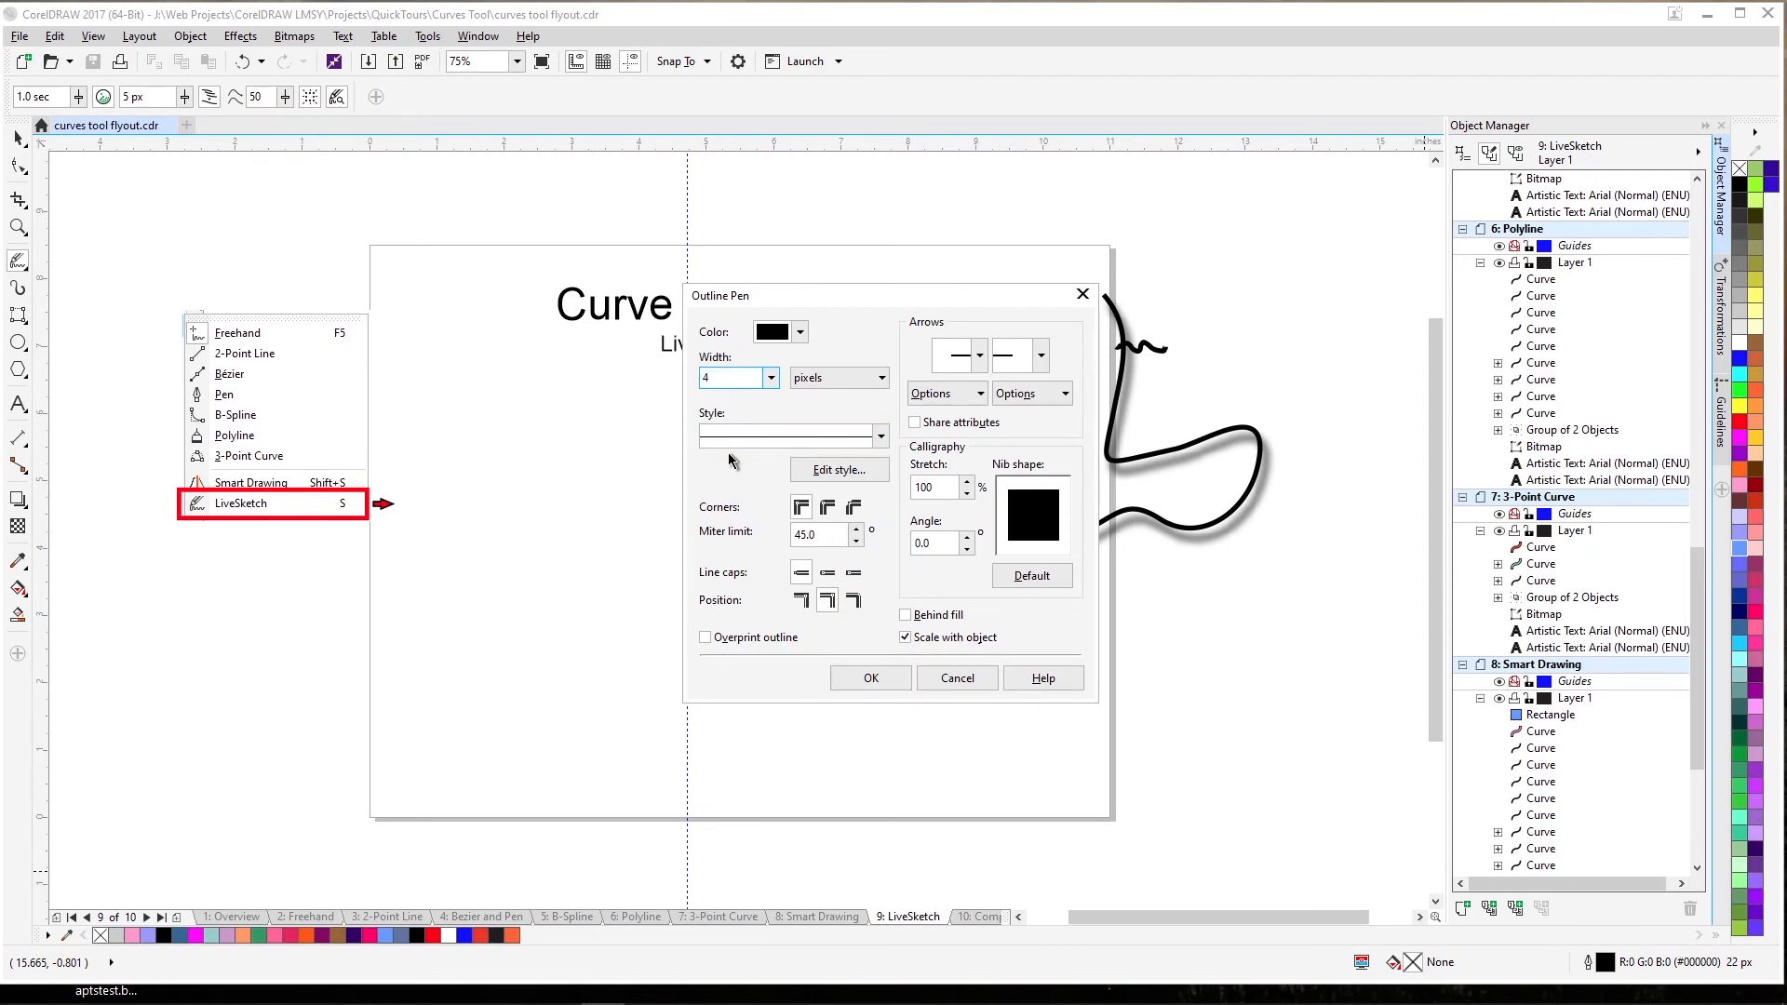
key(Return)
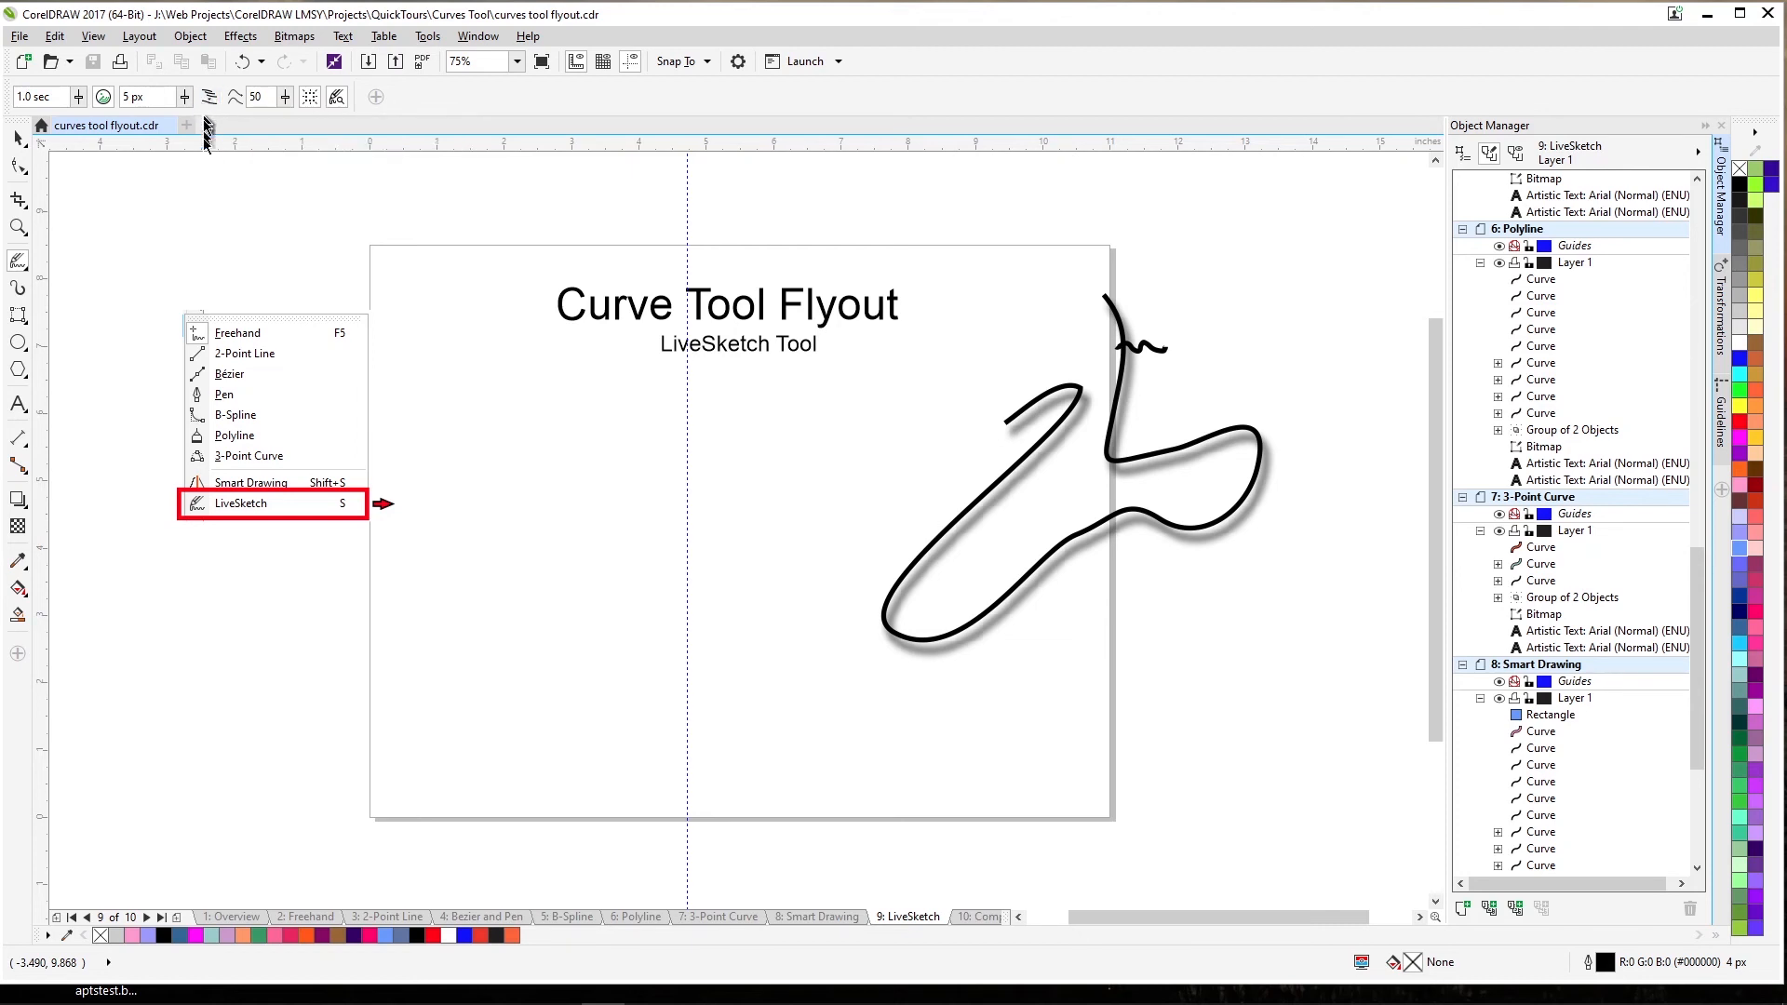
Sketch two short LiveSketch strokes above the page and set Curve smoothing to 33.
drag(227, 207, 305, 180)
drag(260, 213, 456, 167)
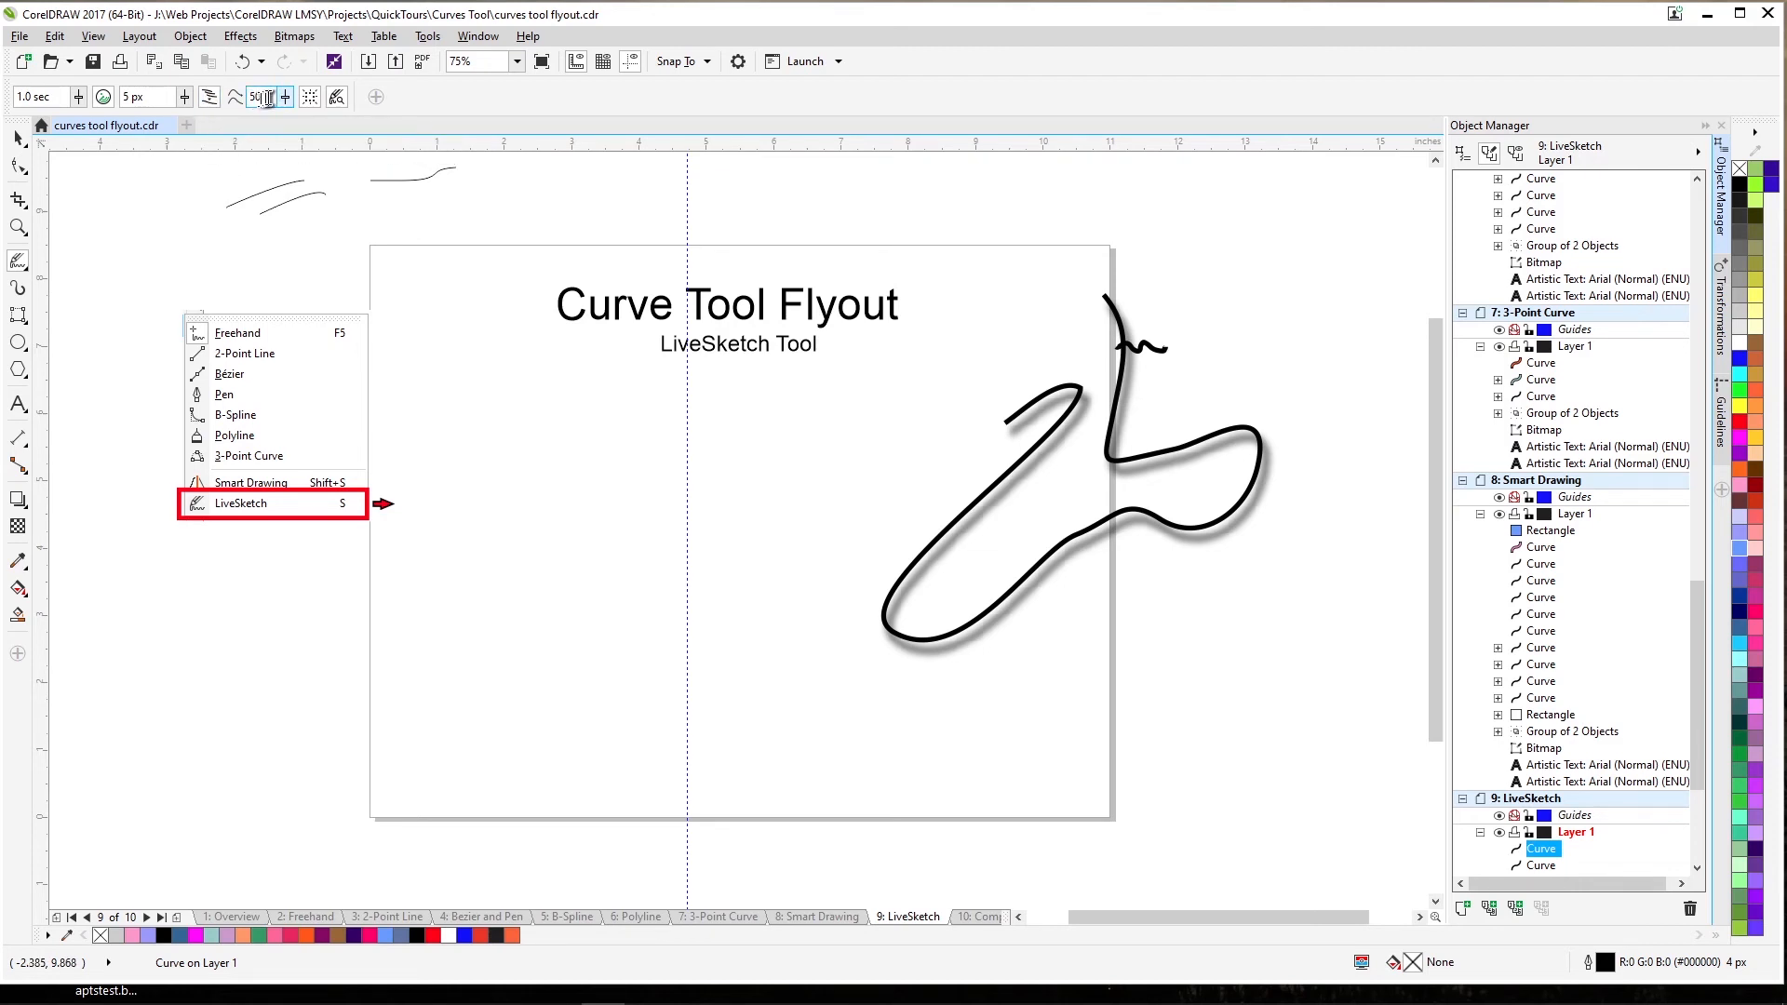
mouse_move(284, 97)
mouse_down()
mouse_move(264, 106)
mouse_move(287, 99)
mouse_up()
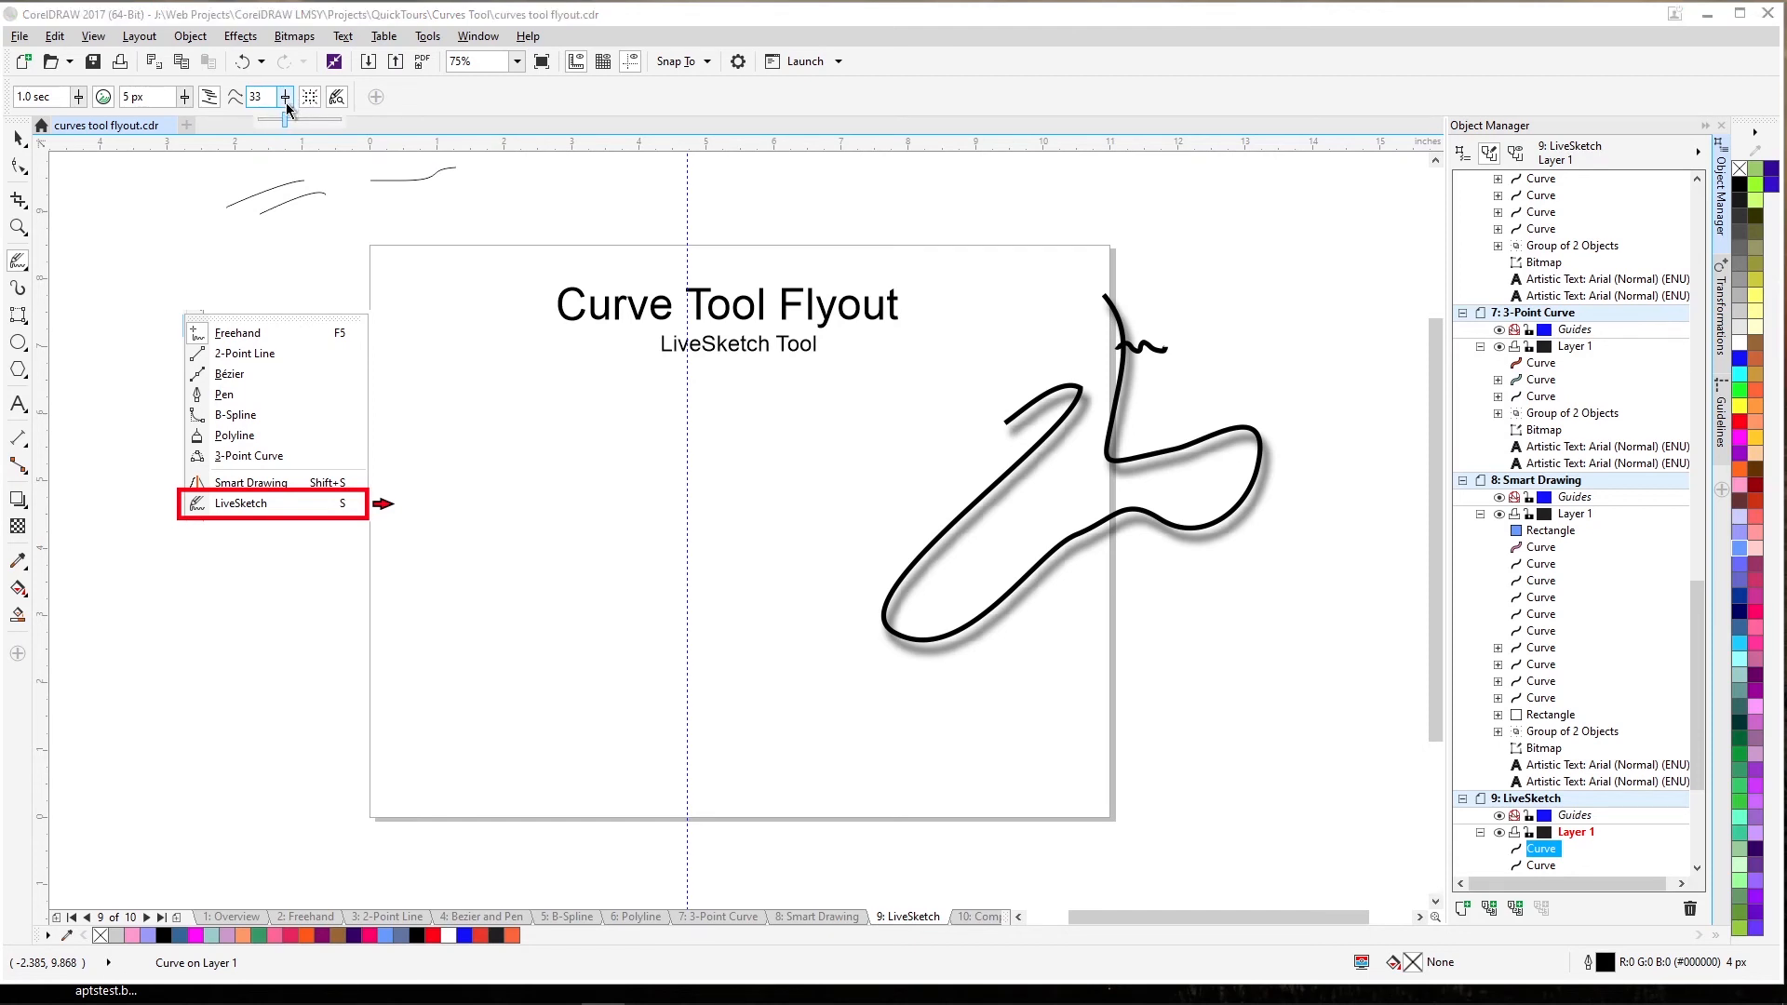
drag(287, 105, 285, 106)
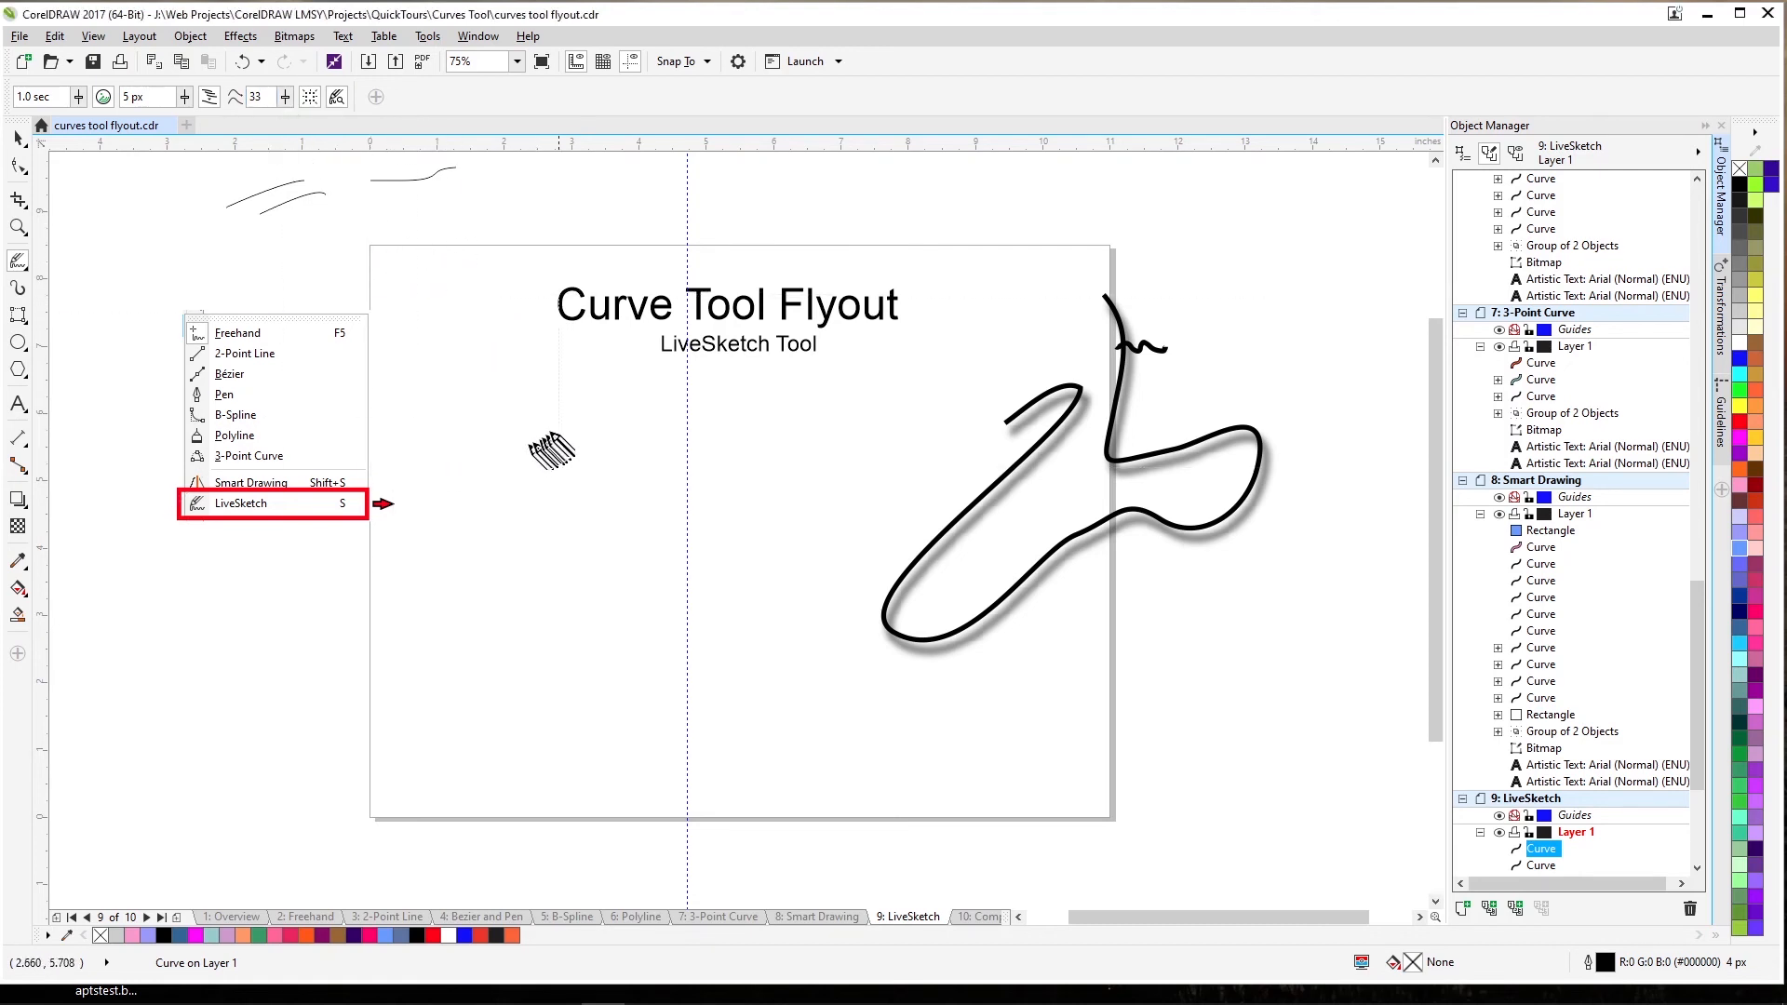
Toggle the Bounding box display several times, leaving it turned off.
click(313, 98)
click(311, 99)
click(311, 98)
click(311, 99)
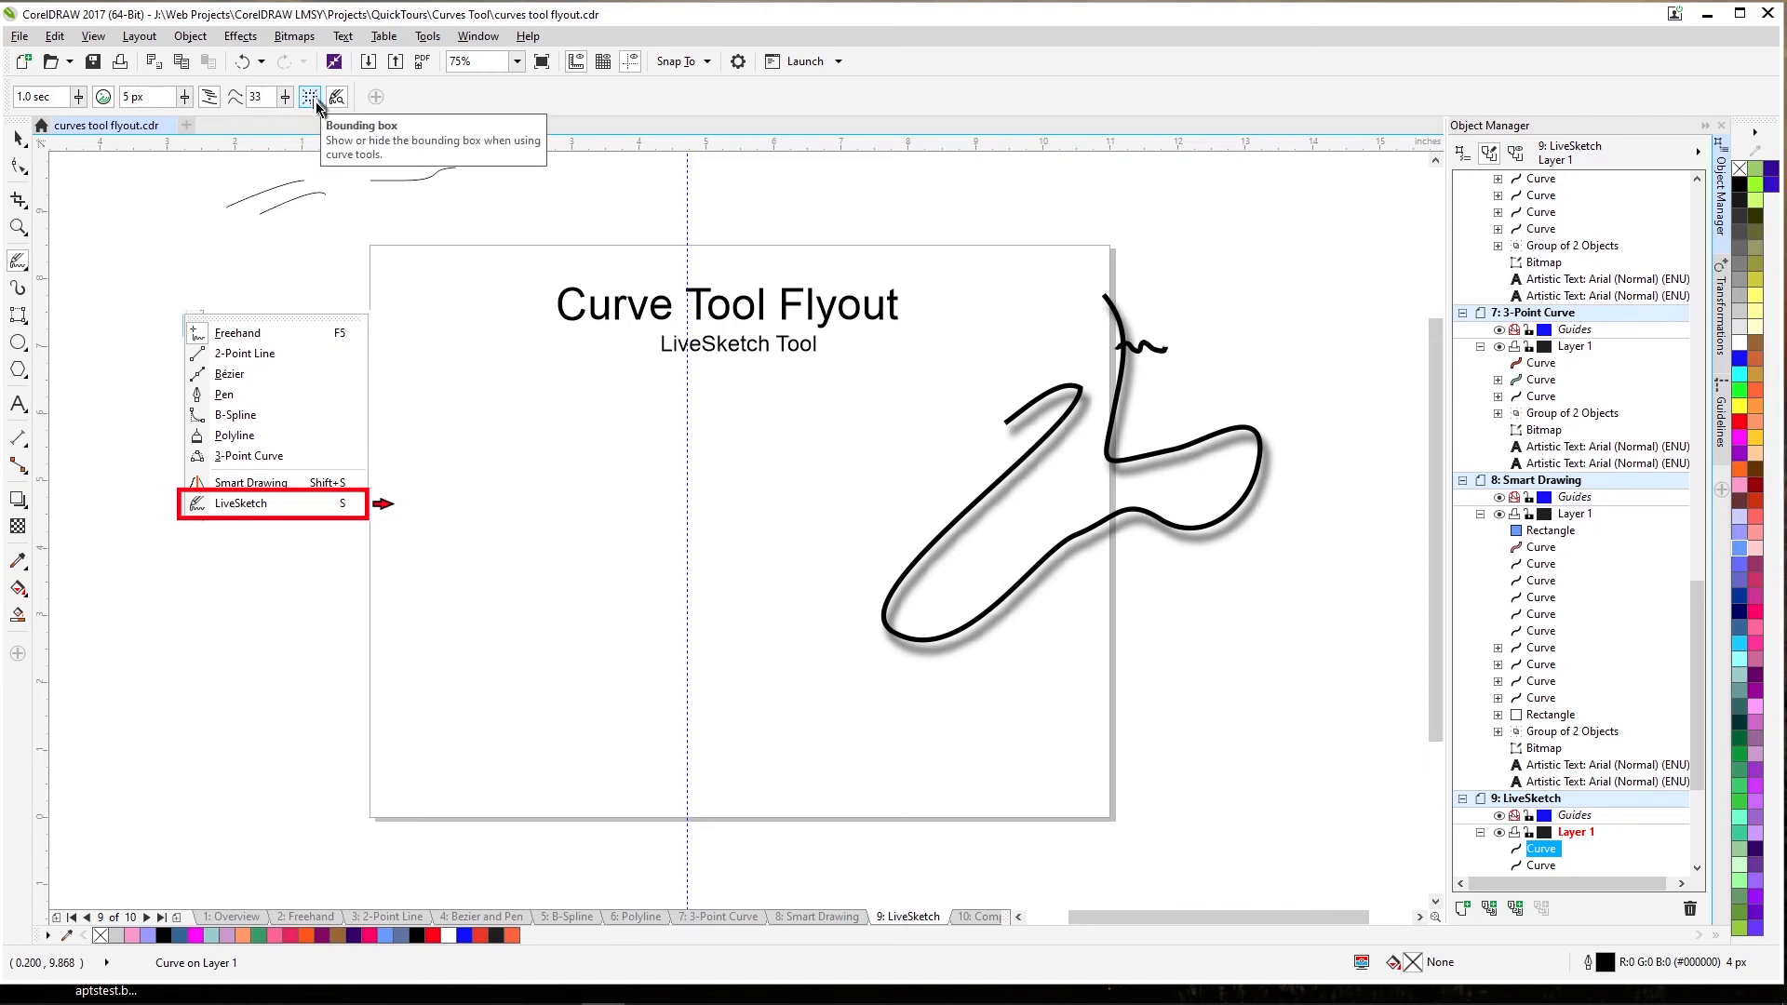
click(313, 98)
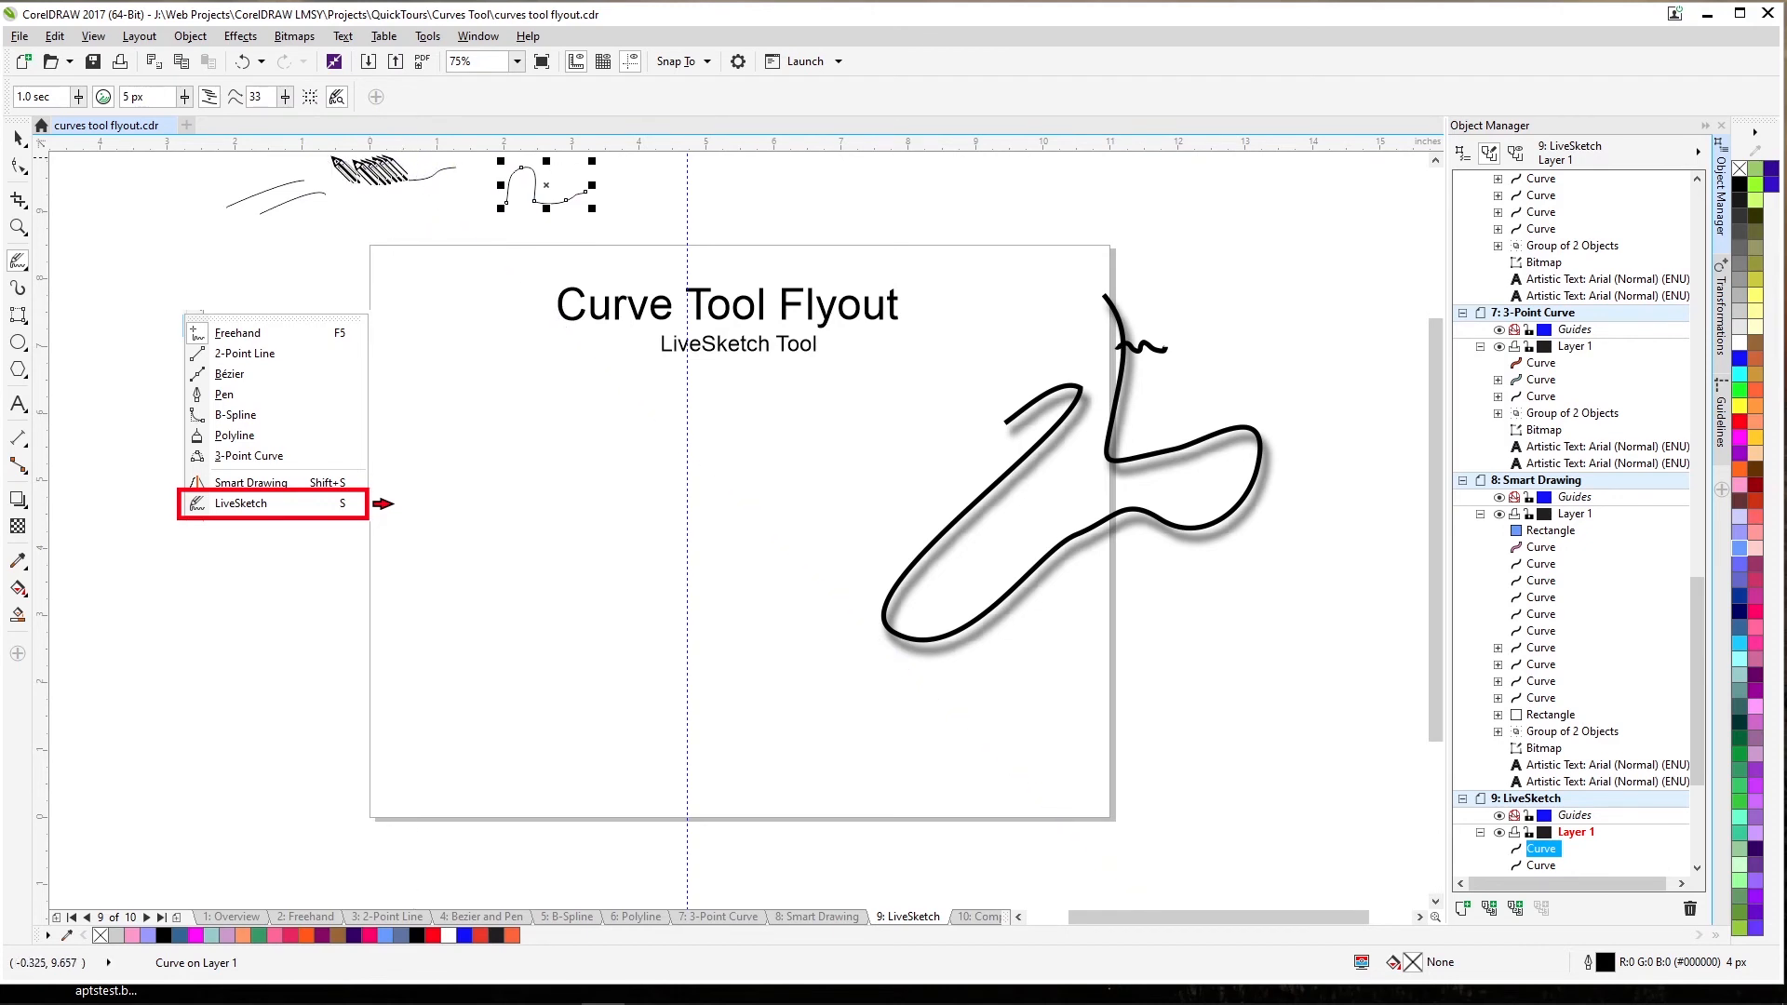
click(308, 97)
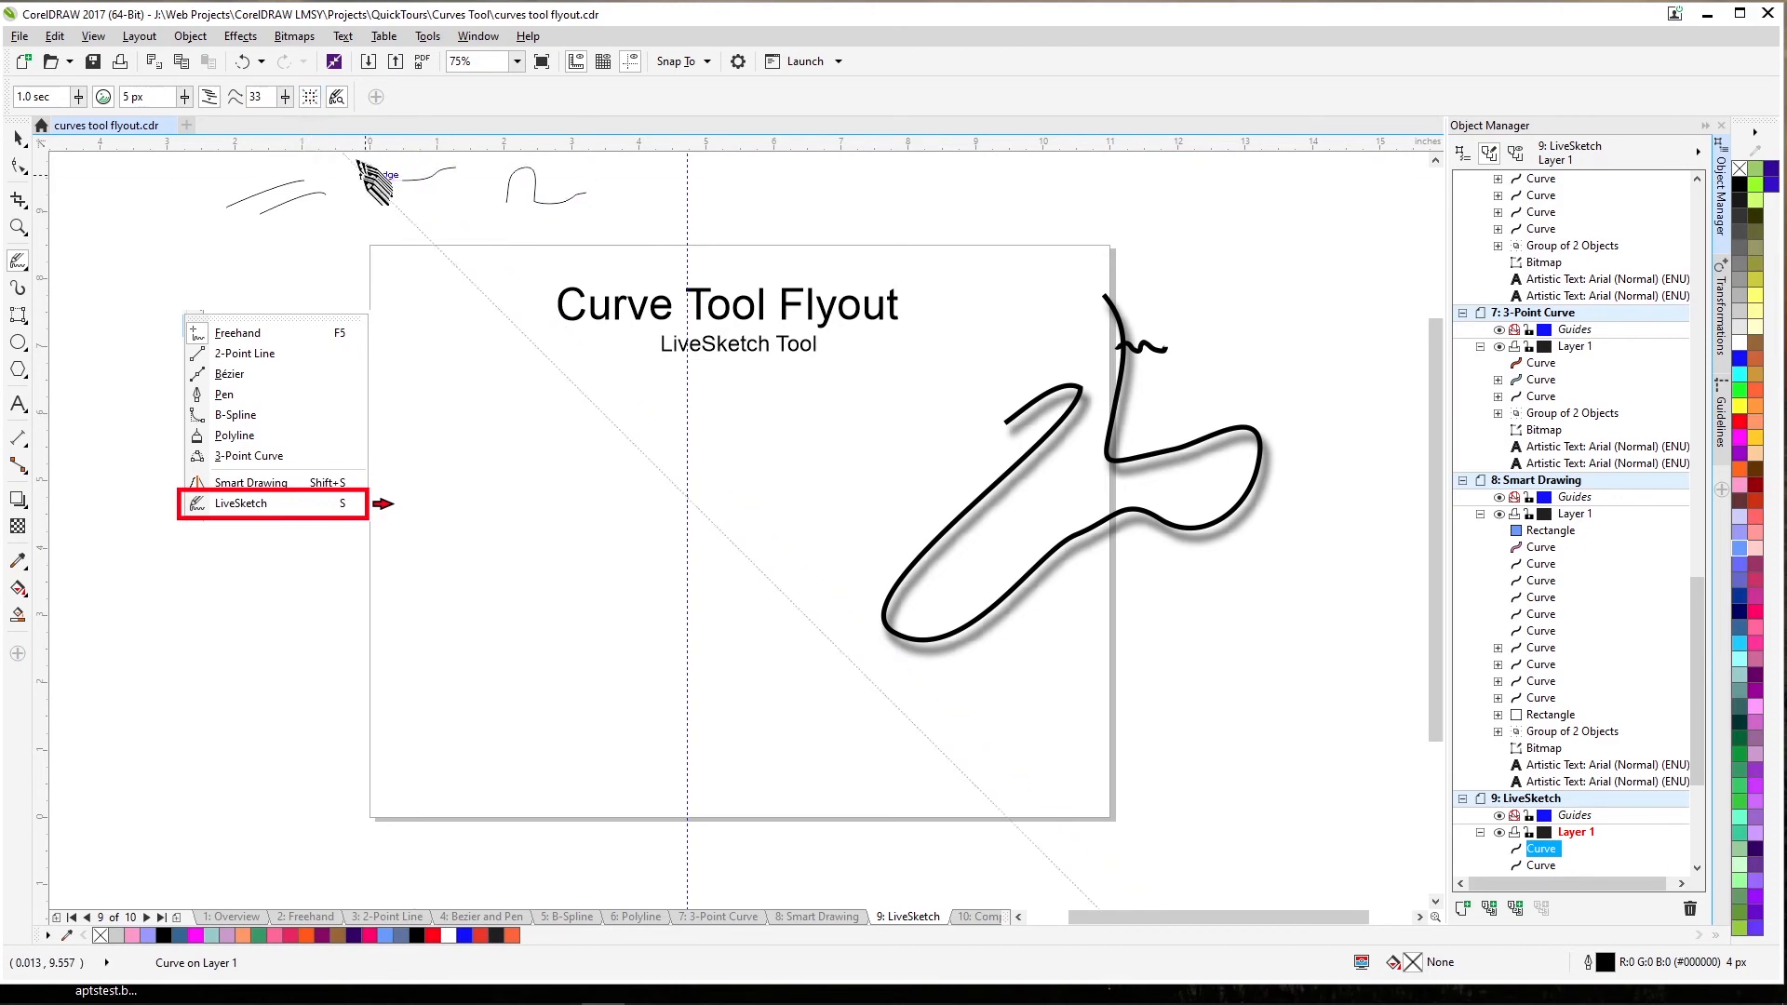
Sketch three more wavy strokes above and at the page's top-left.
drag(418, 253, 501, 223)
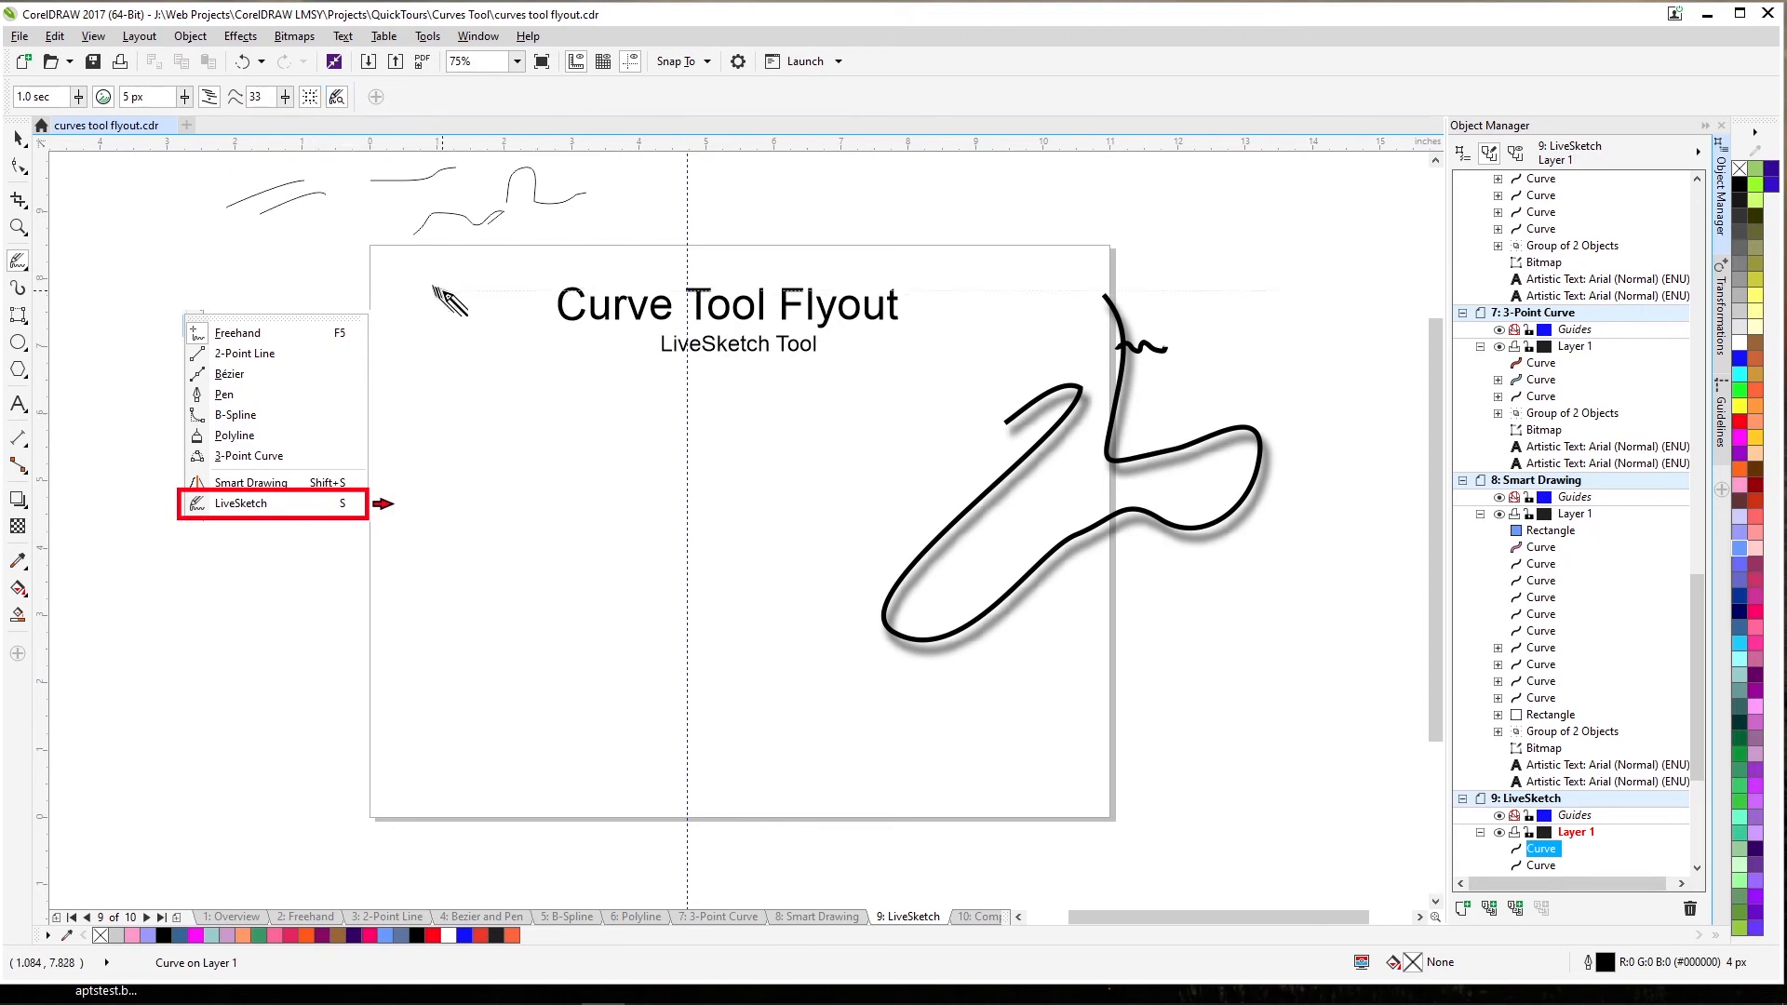
mouse_move(442, 285)
mouse_down()
mouse_move(476, 265)
mouse_move(532, 271)
mouse_move(577, 233)
mouse_up()
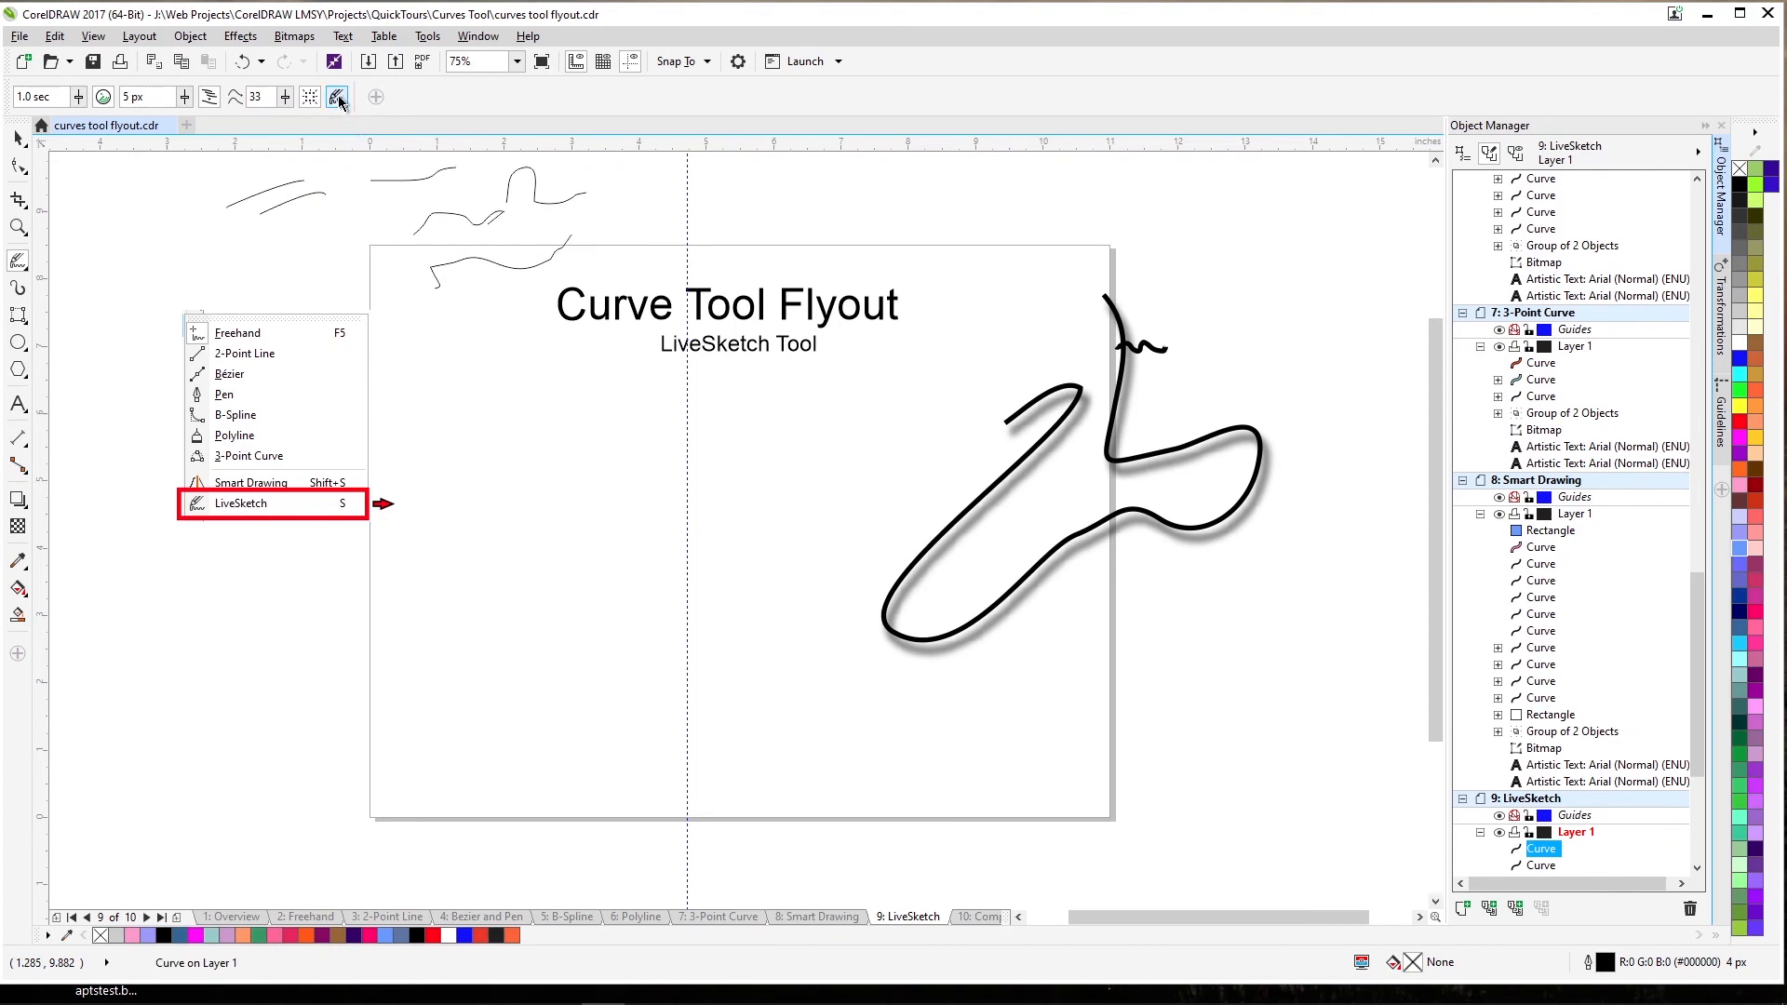
drag(414, 333, 510, 296)
Zoom into the page and sketch three overlapping LiveSketch strokes forming one long curve.
key(z)
click(670, 488)
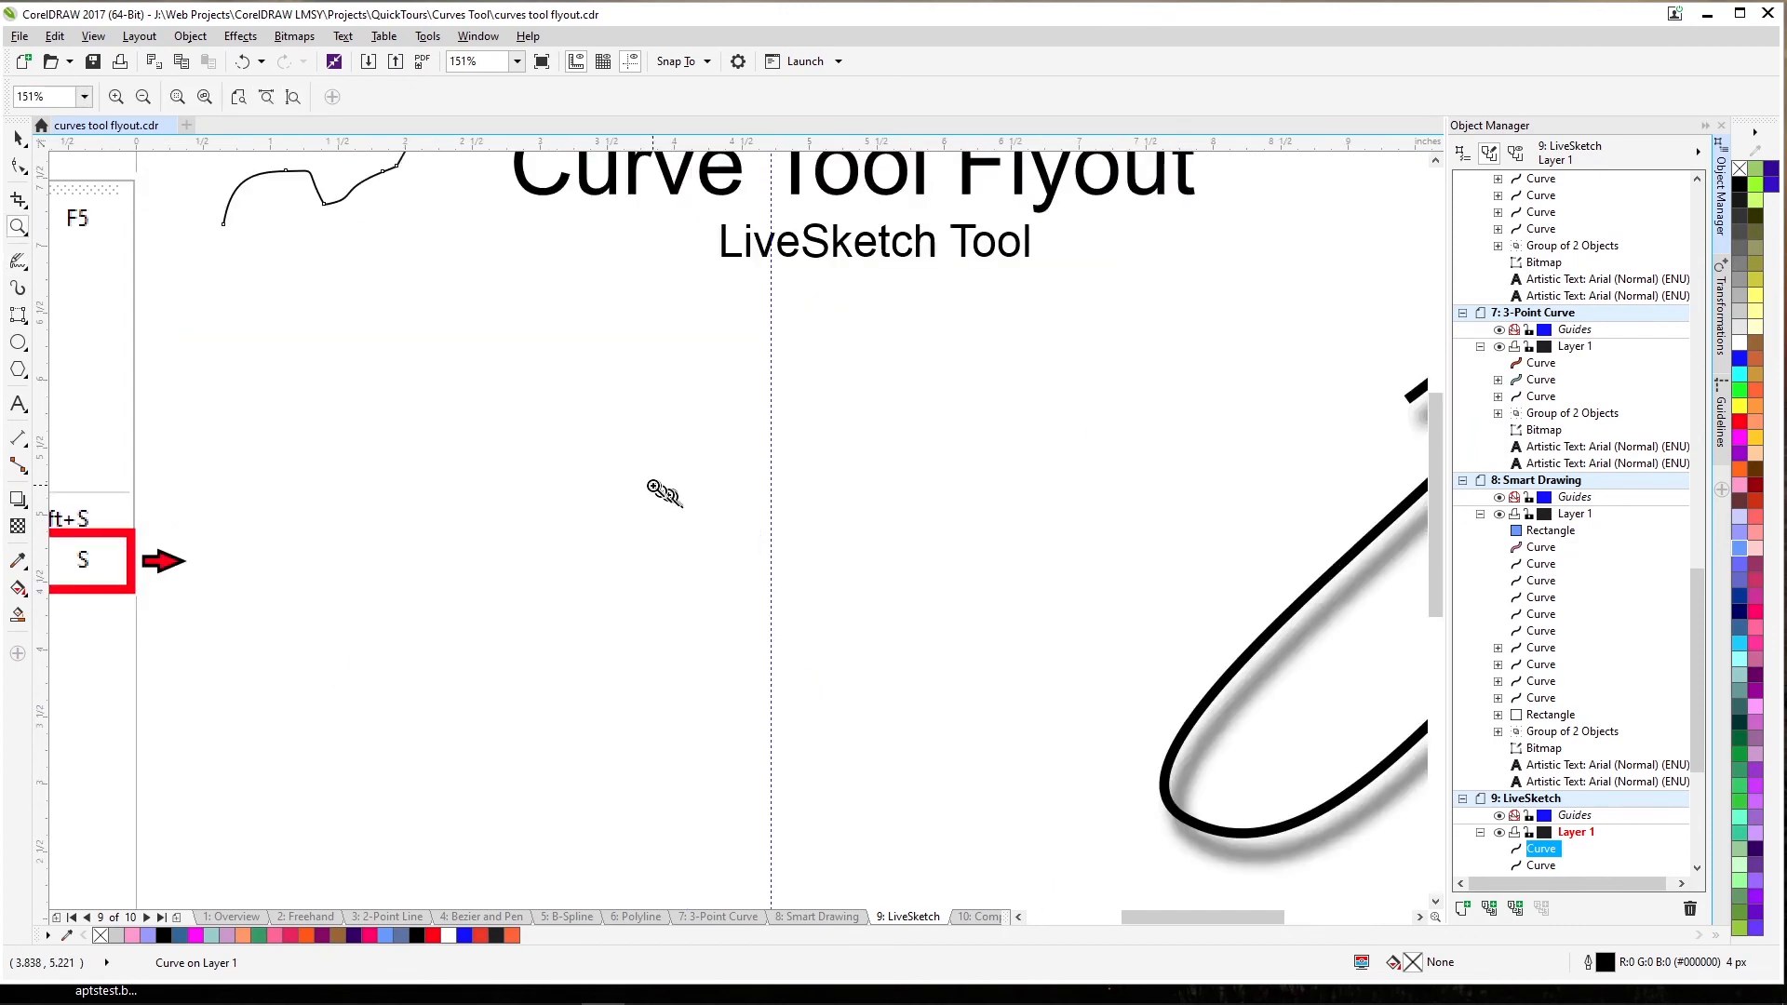
click(648, 512)
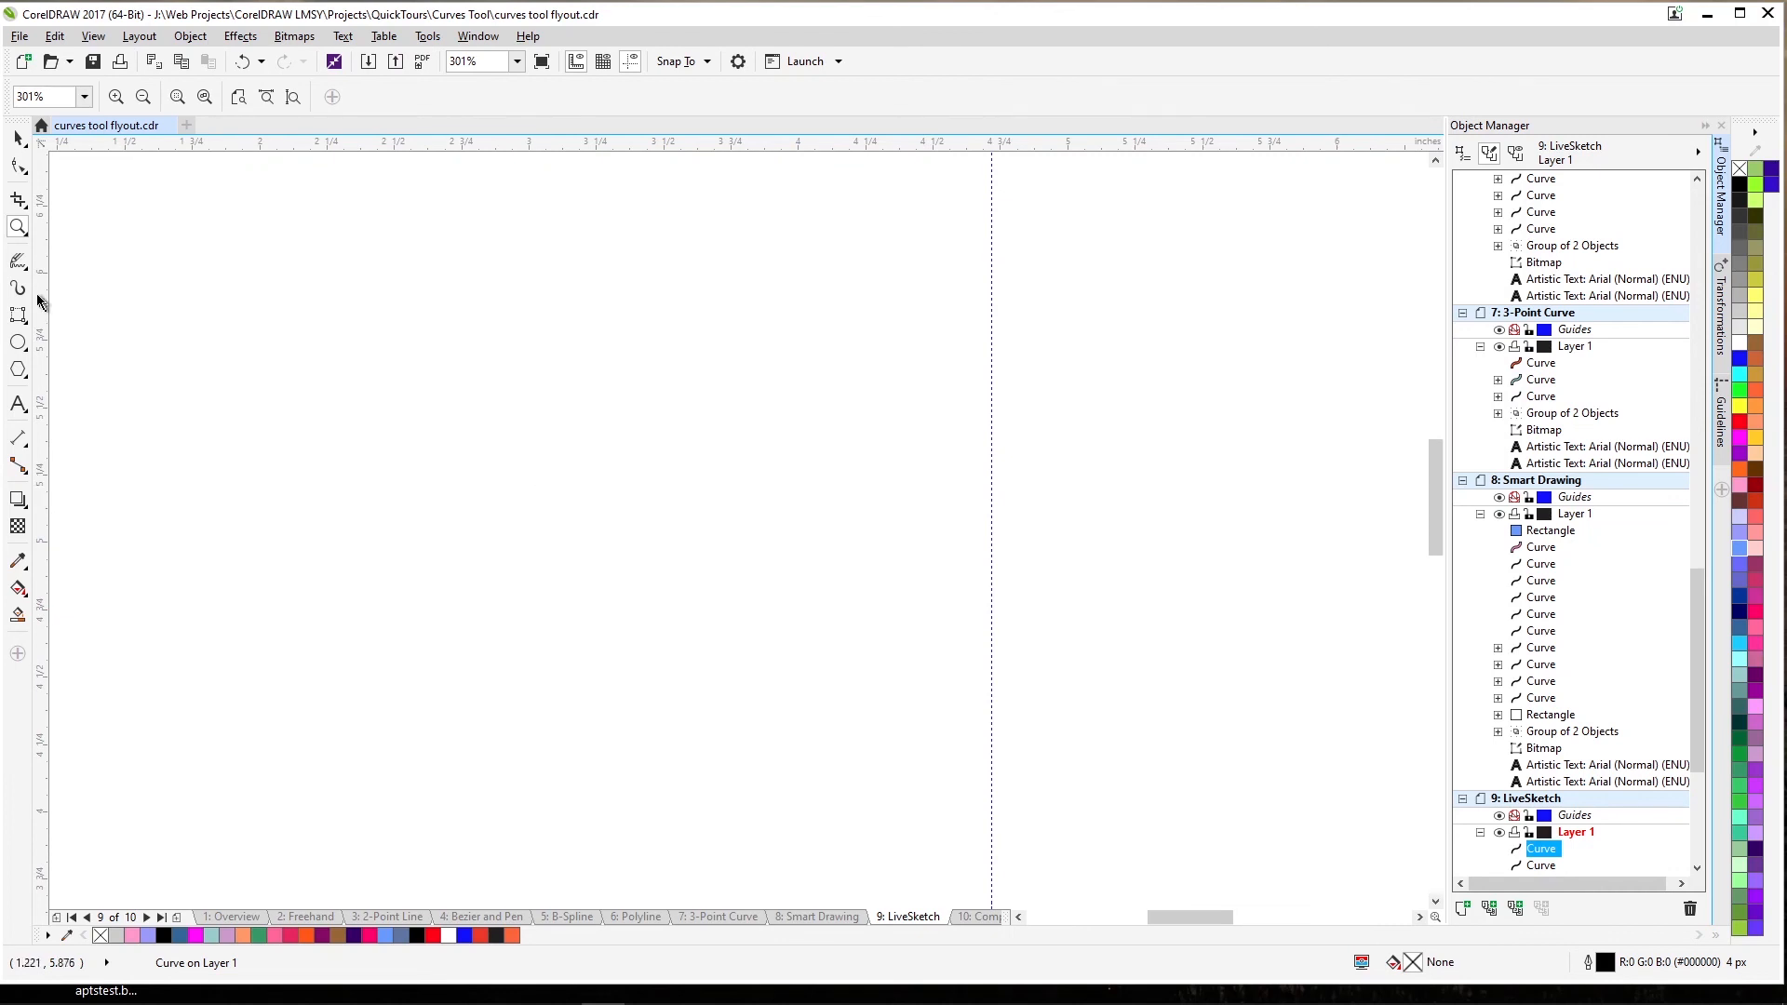
click(18, 262)
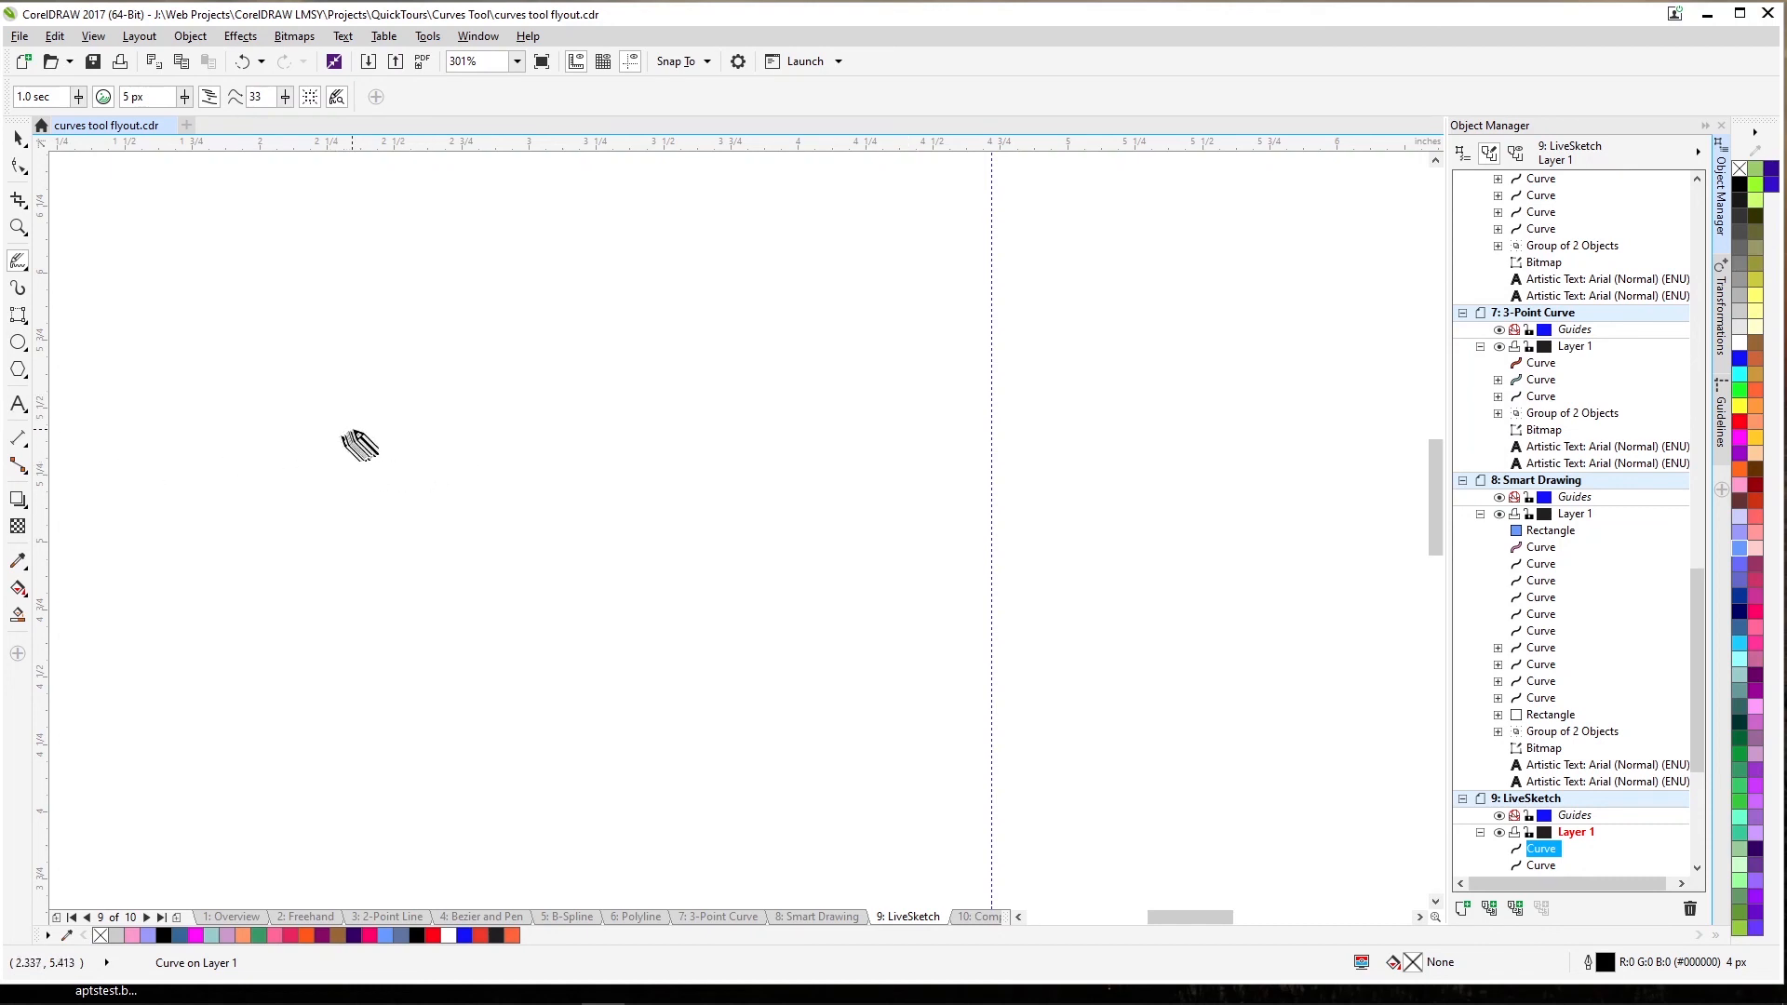
drag(354, 428, 577, 373)
drag(470, 393, 712, 386)
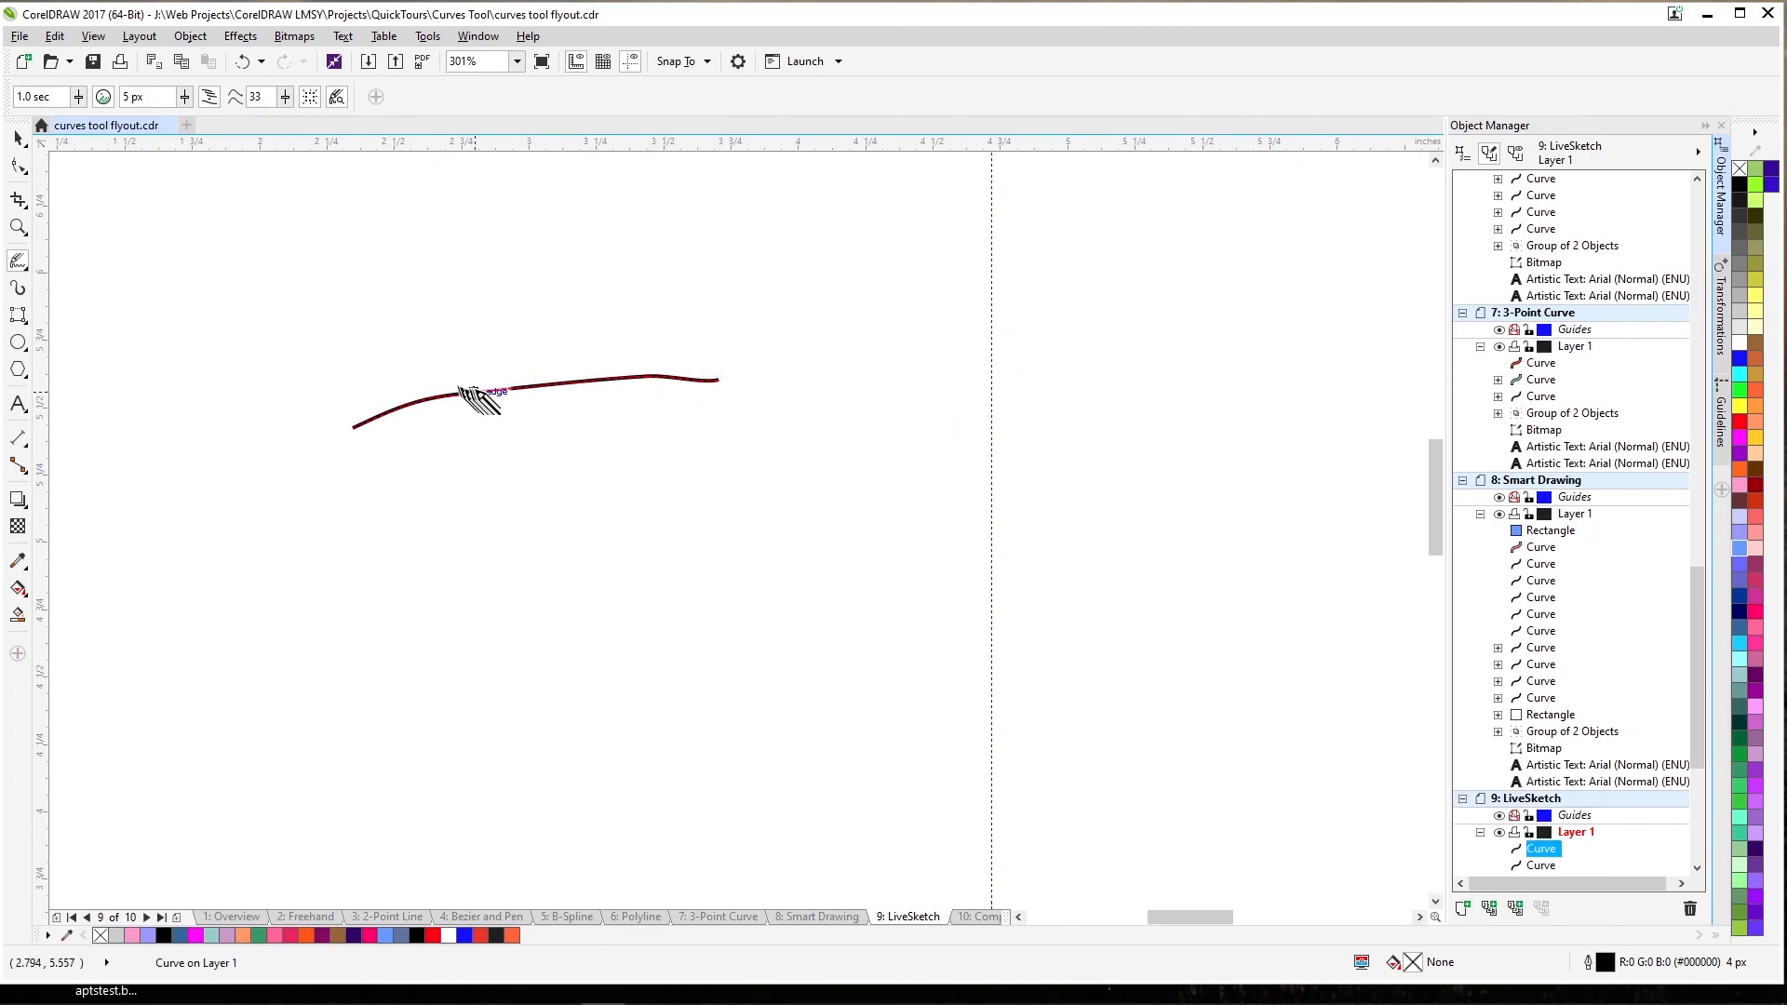
drag(505, 376, 622, 366)
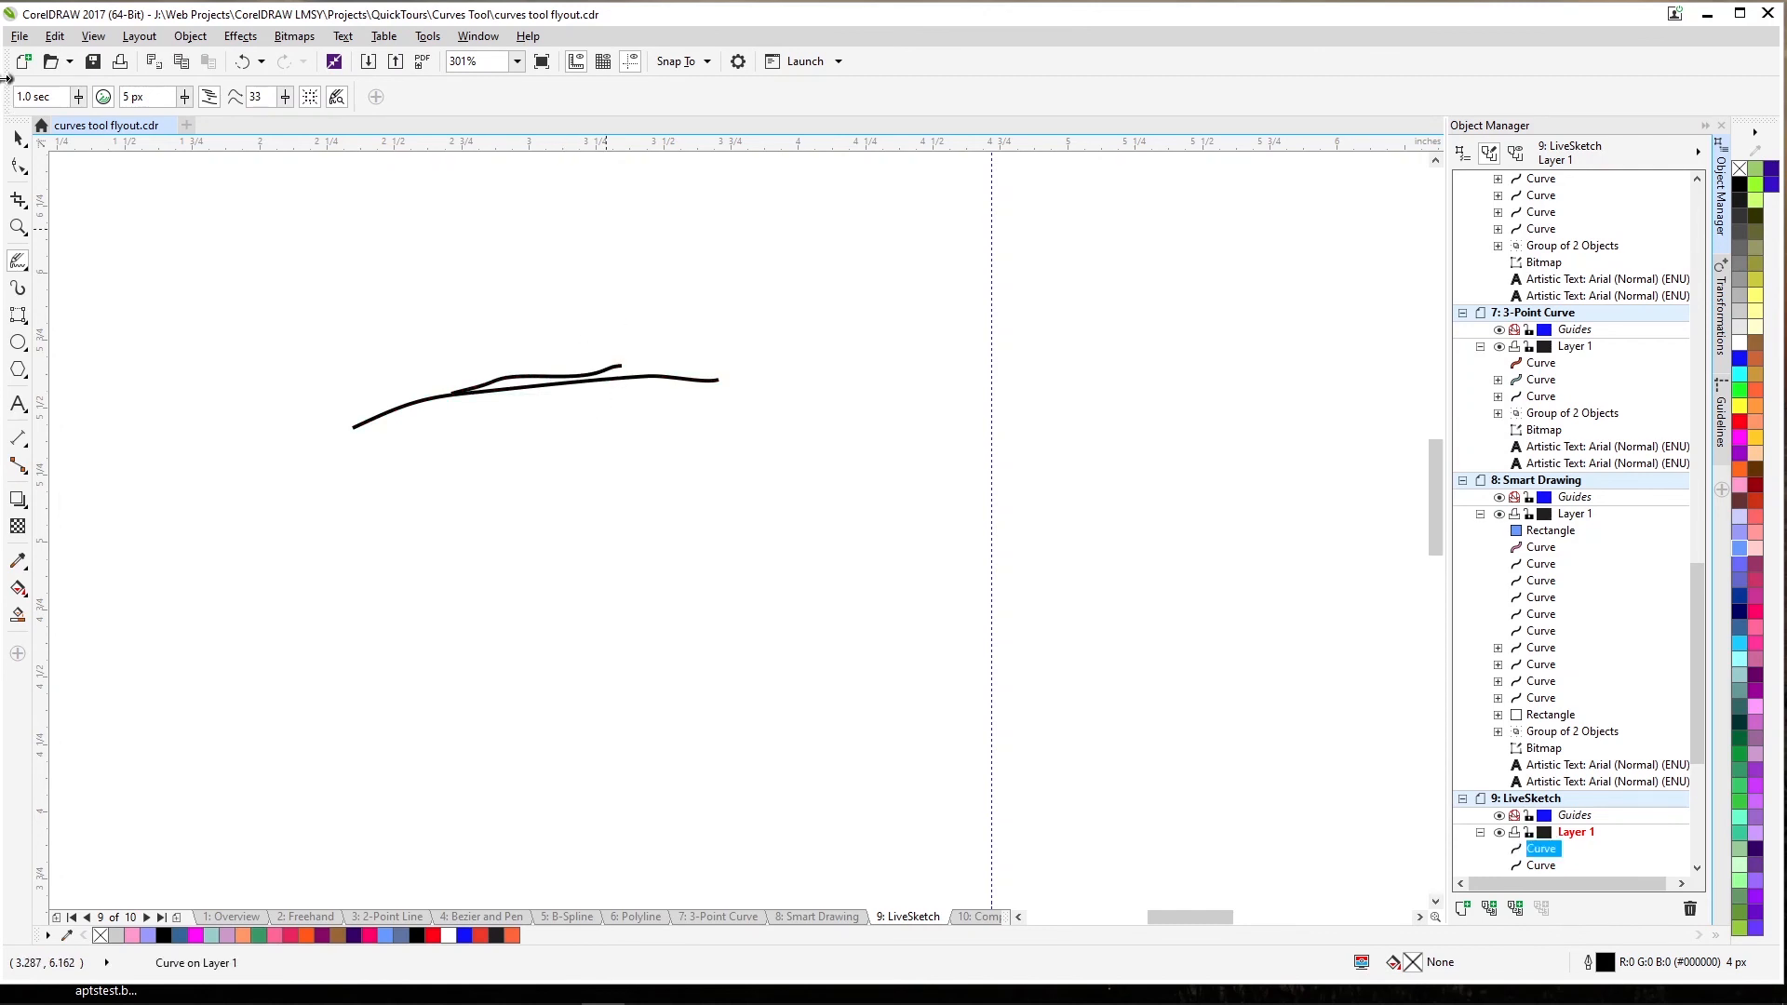
Set the LiveSketch brush size to 10 px and sketch a long curve ending in a hook.
click(187, 100)
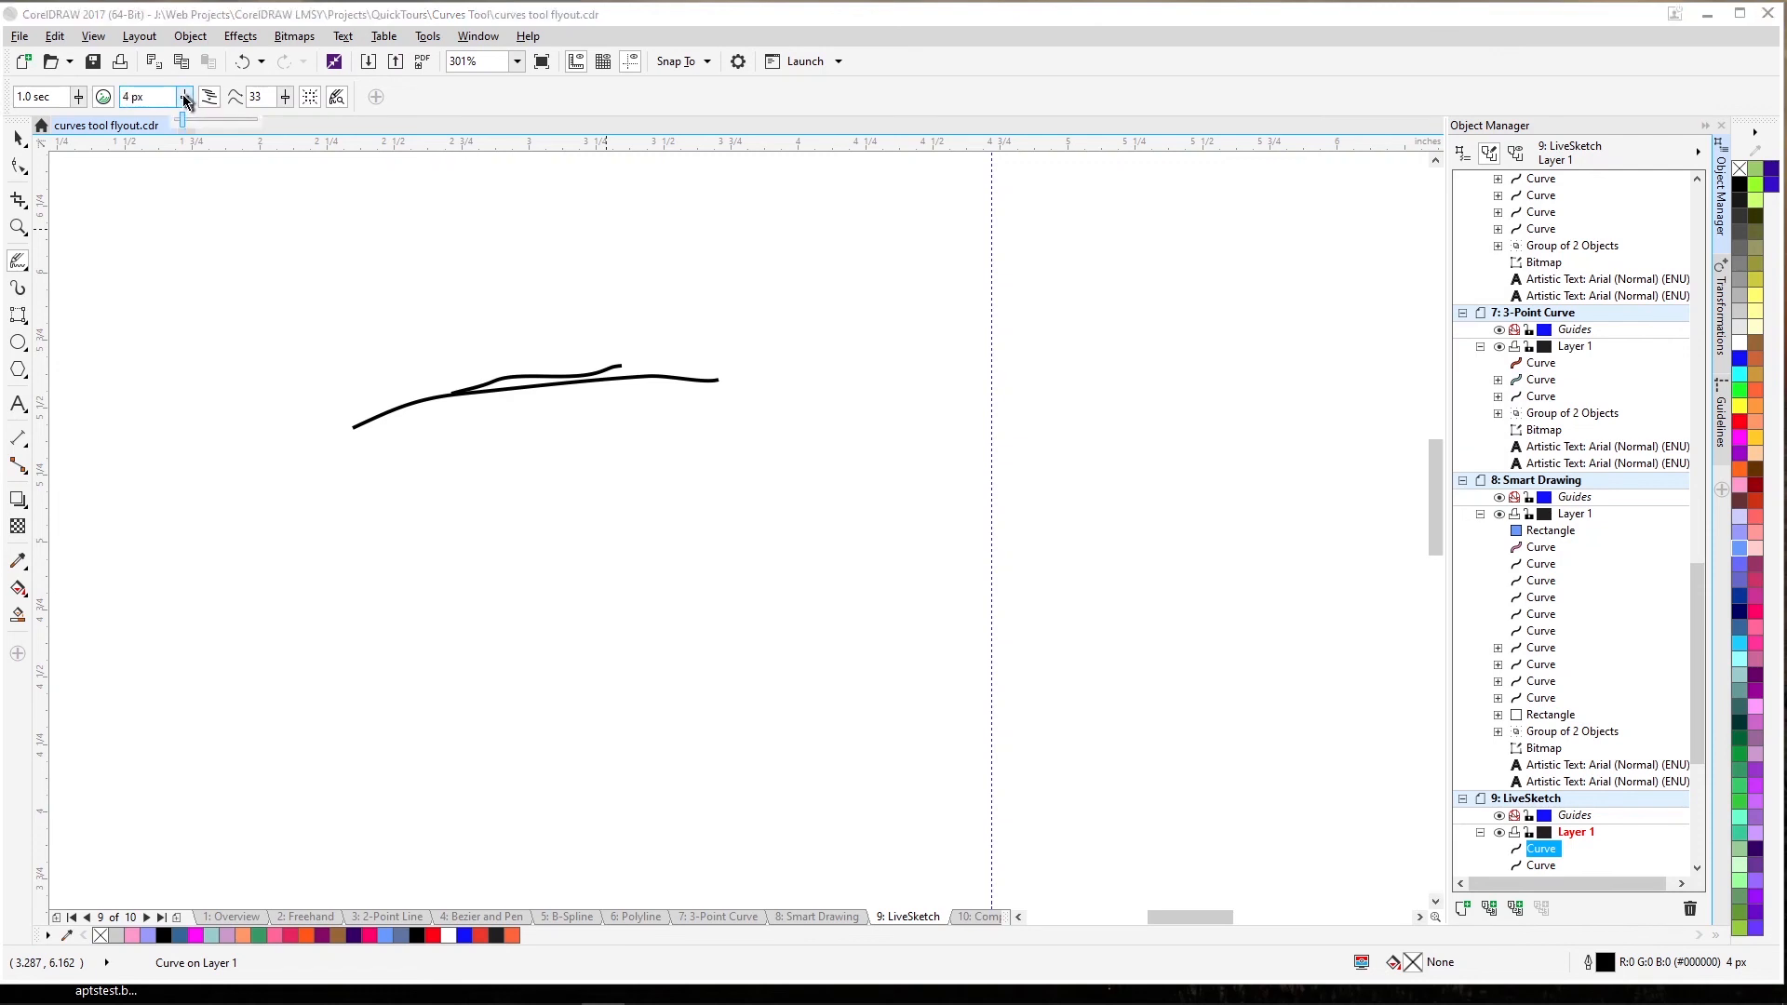
drag(190, 119, 199, 119)
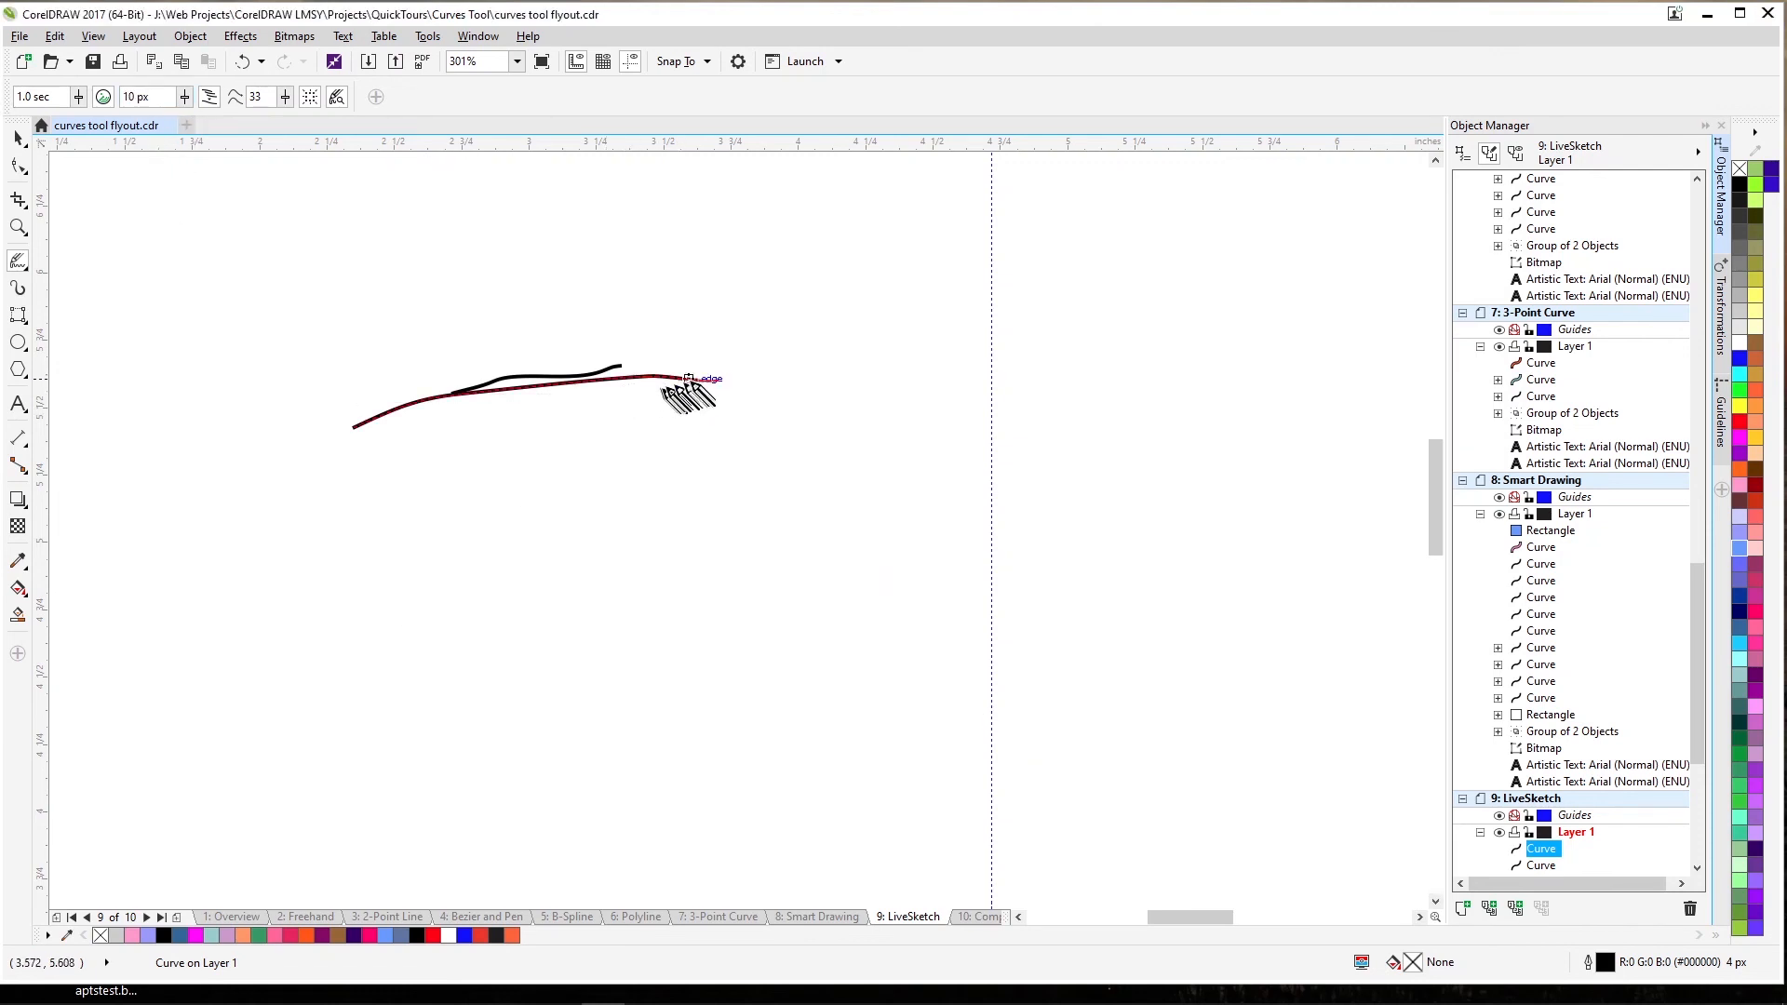
mouse_move(678, 365)
mouse_down()
mouse_move(712, 381)
mouse_move(656, 366)
mouse_move(778, 374)
mouse_move(728, 394)
mouse_move(885, 340)
mouse_up()
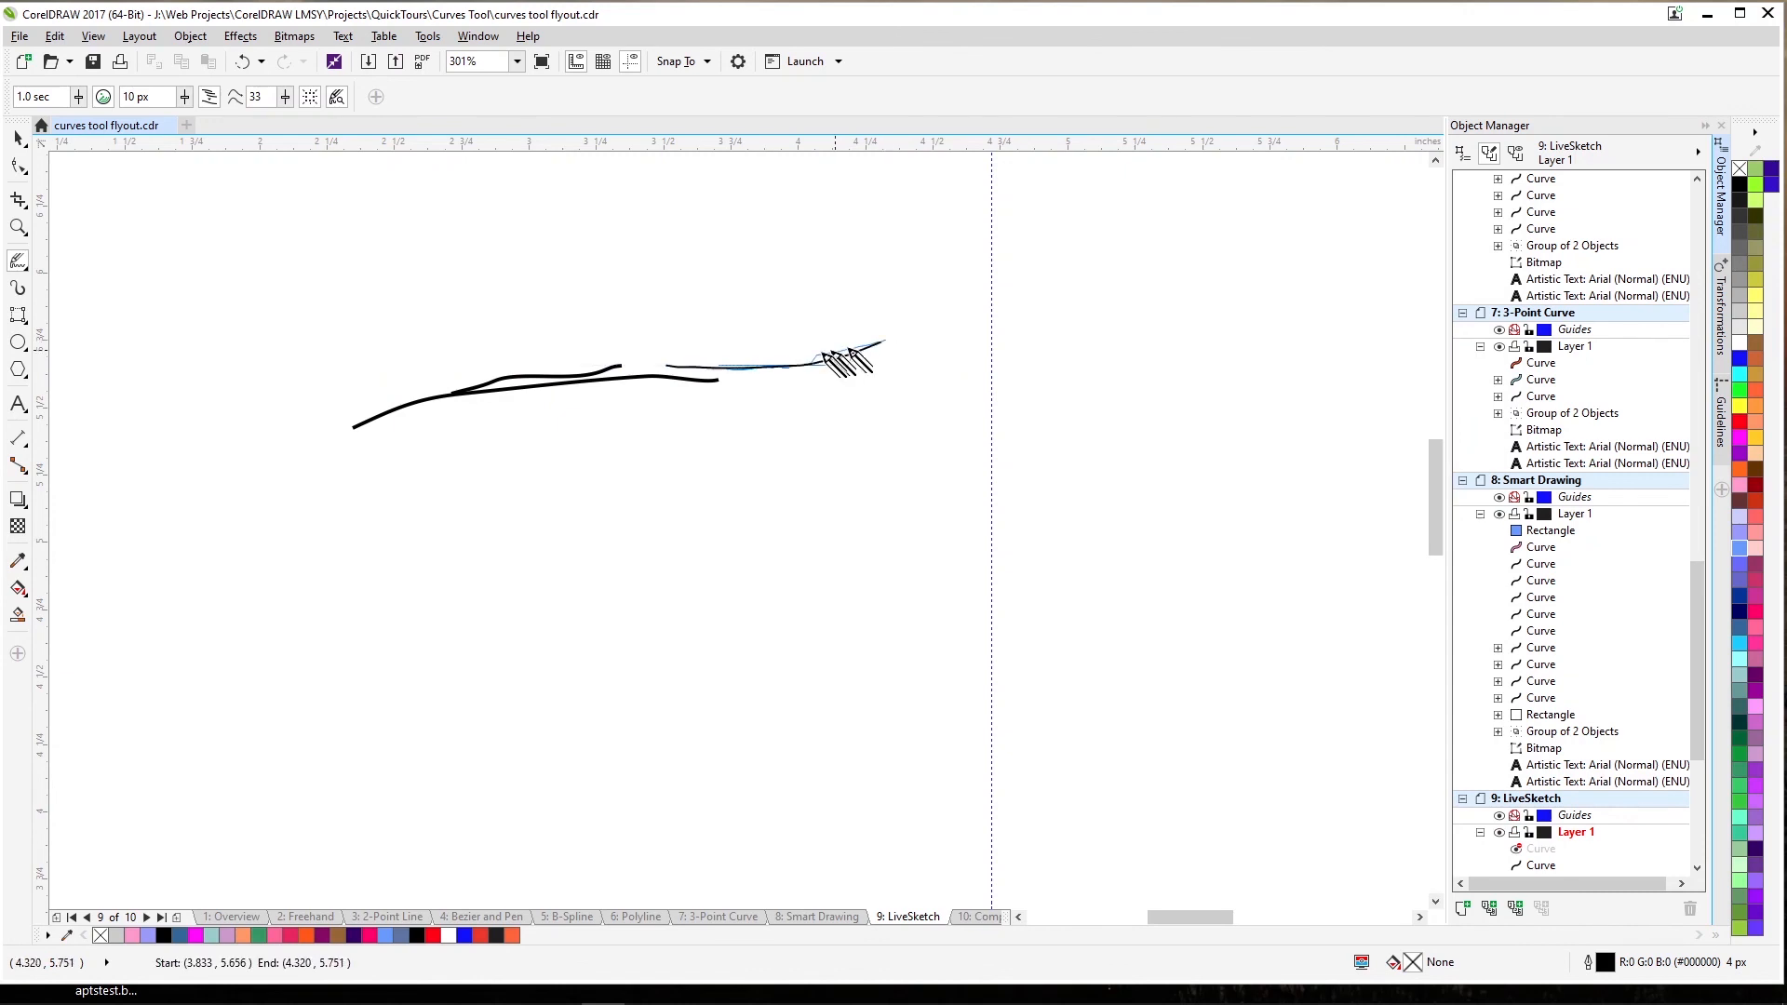
drag(786, 367, 1001, 305)
drag(886, 340, 1061, 289)
mouse_move(966, 321)
mouse_down()
mouse_move(1115, 294)
mouse_move(1188, 319)
mouse_move(1082, 399)
mouse_up()
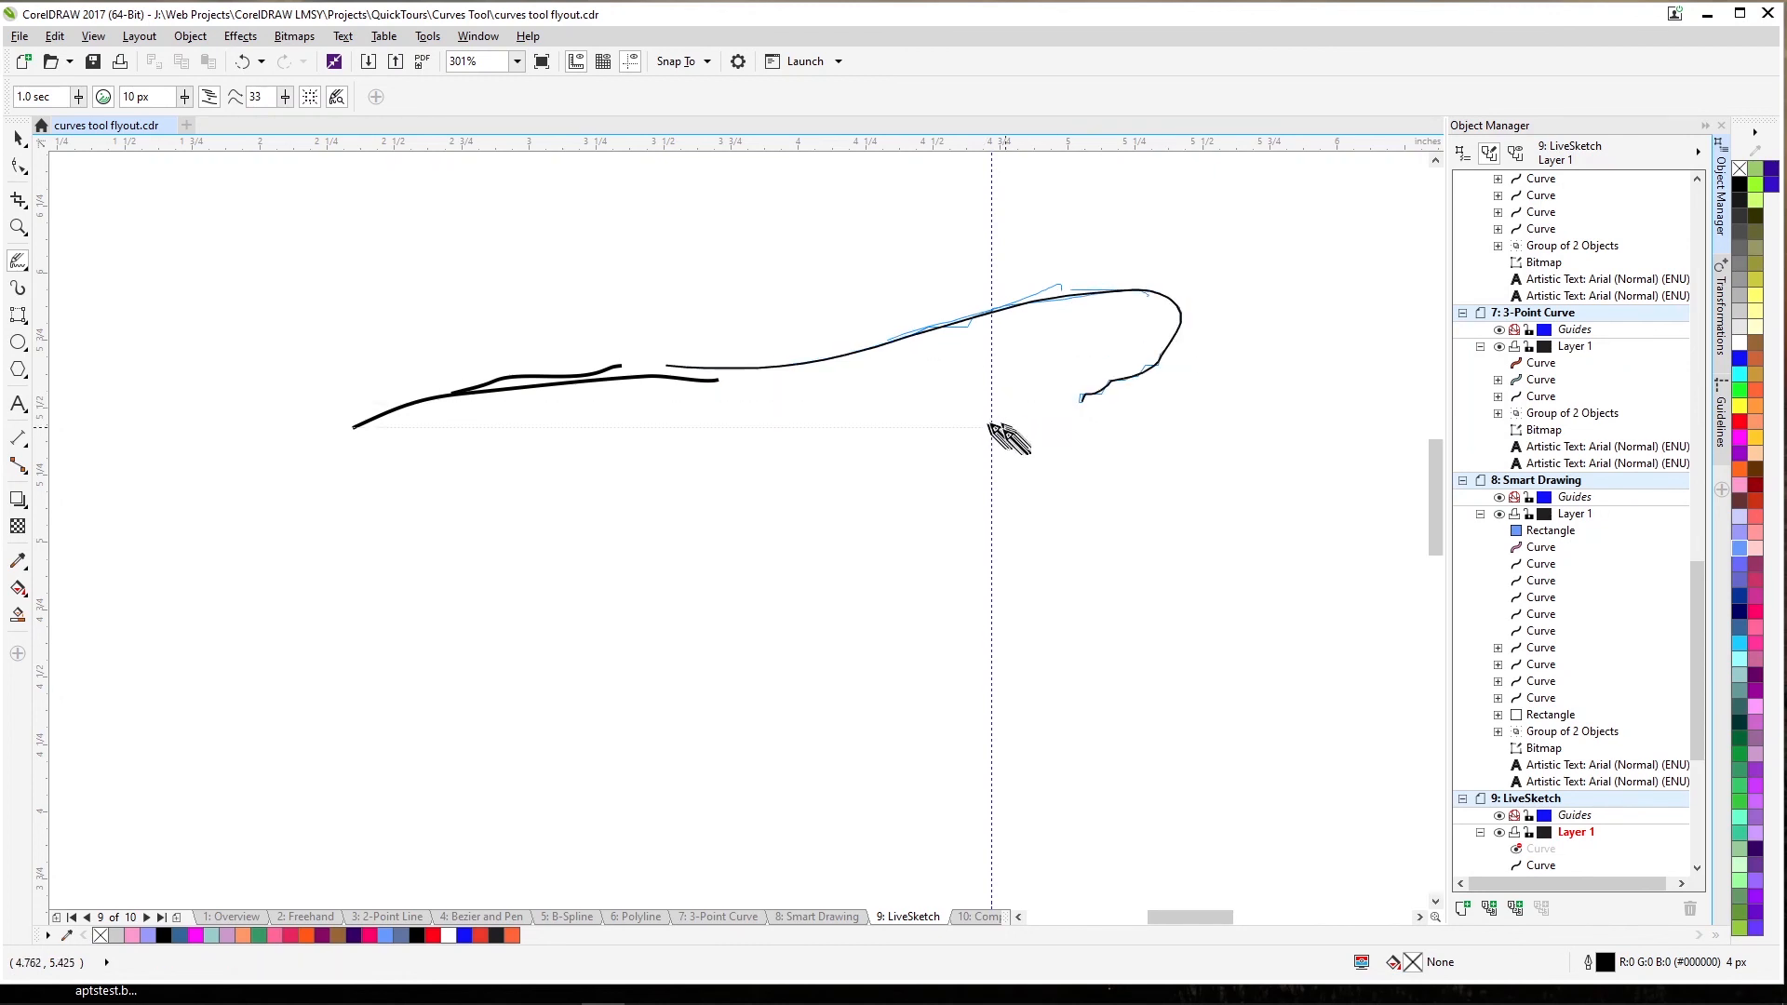
drag(1167, 297, 1132, 361)
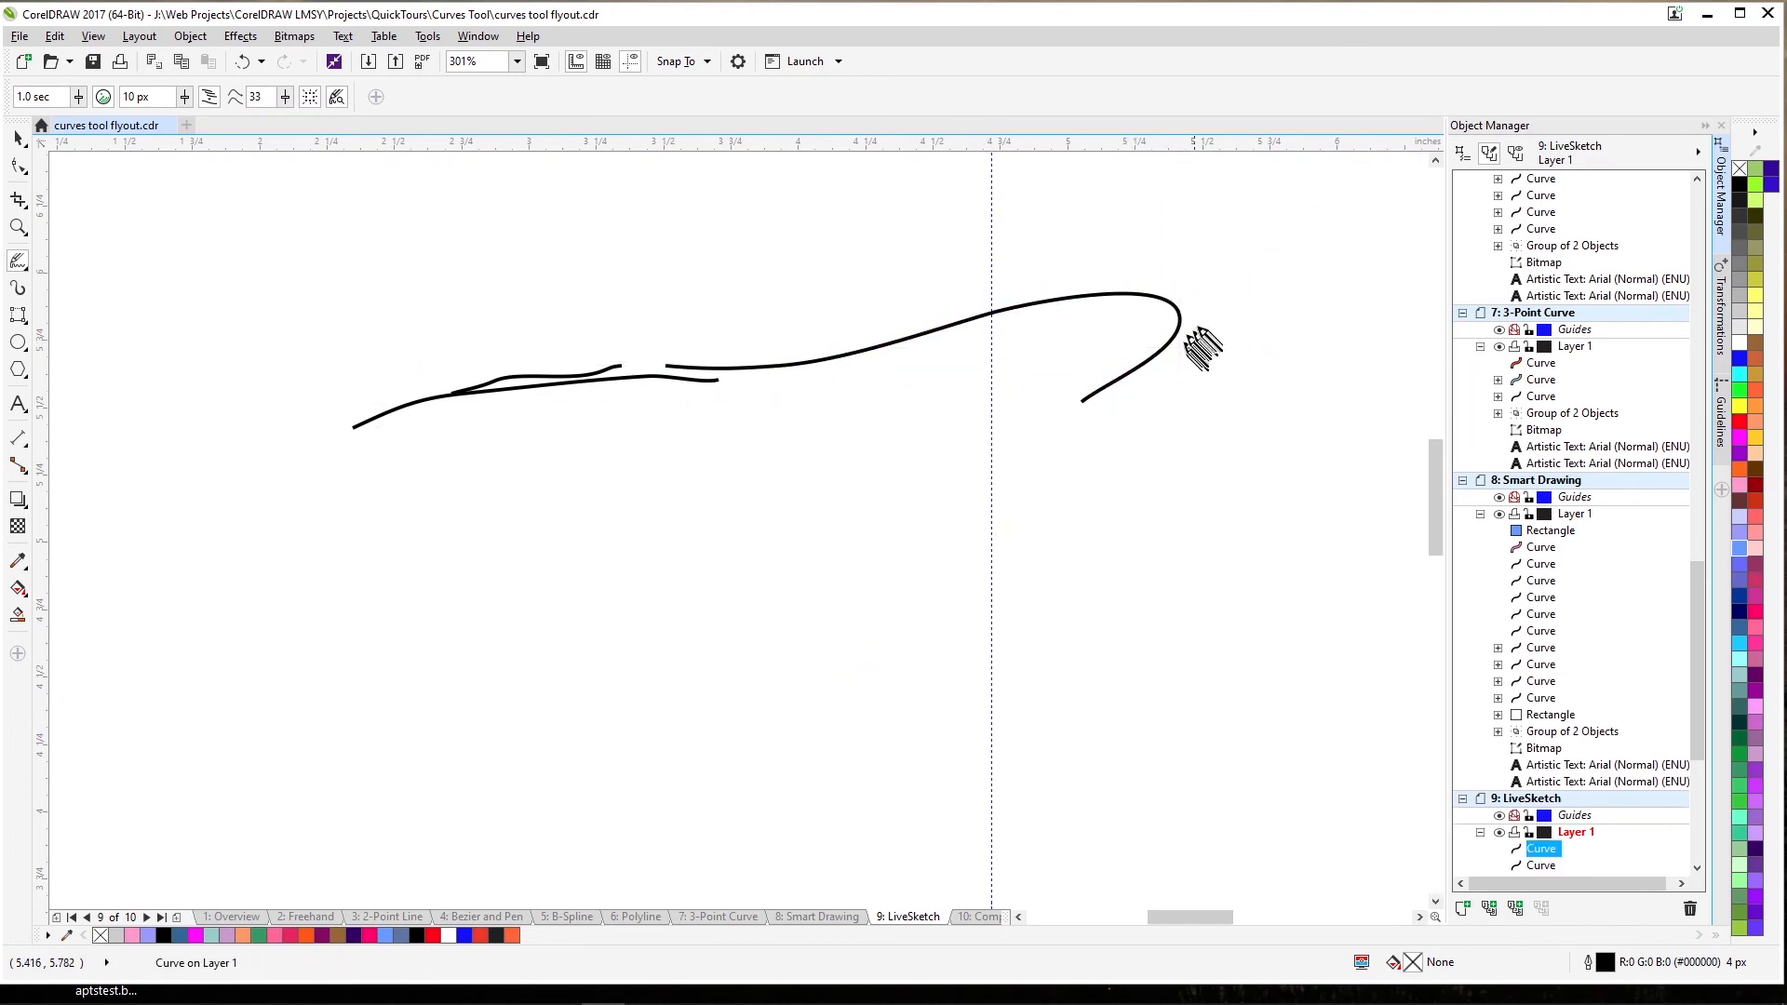
Add strokes at the hook's end and a lower curve bent down to a point.
mouse_move(1151, 293)
mouse_down()
mouse_move(1179, 348)
mouse_move(1134, 394)
mouse_move(1109, 379)
mouse_move(1203, 337)
mouse_up()
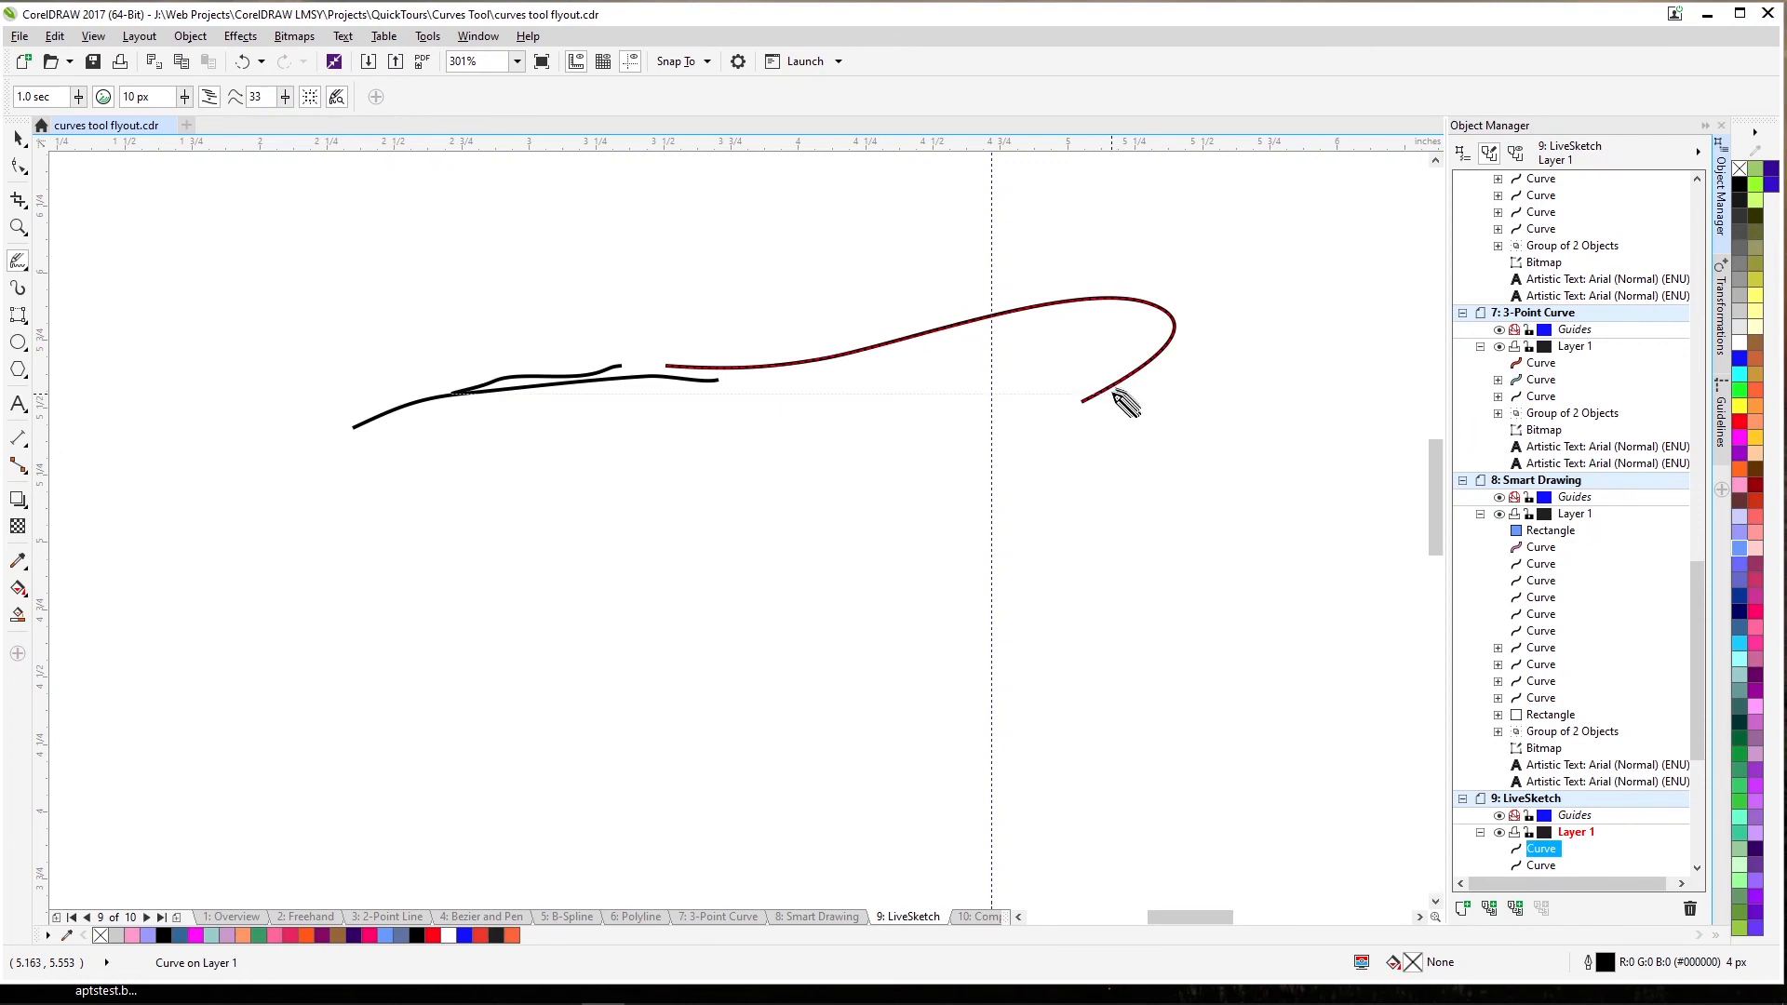
drag(1116, 383, 1218, 351)
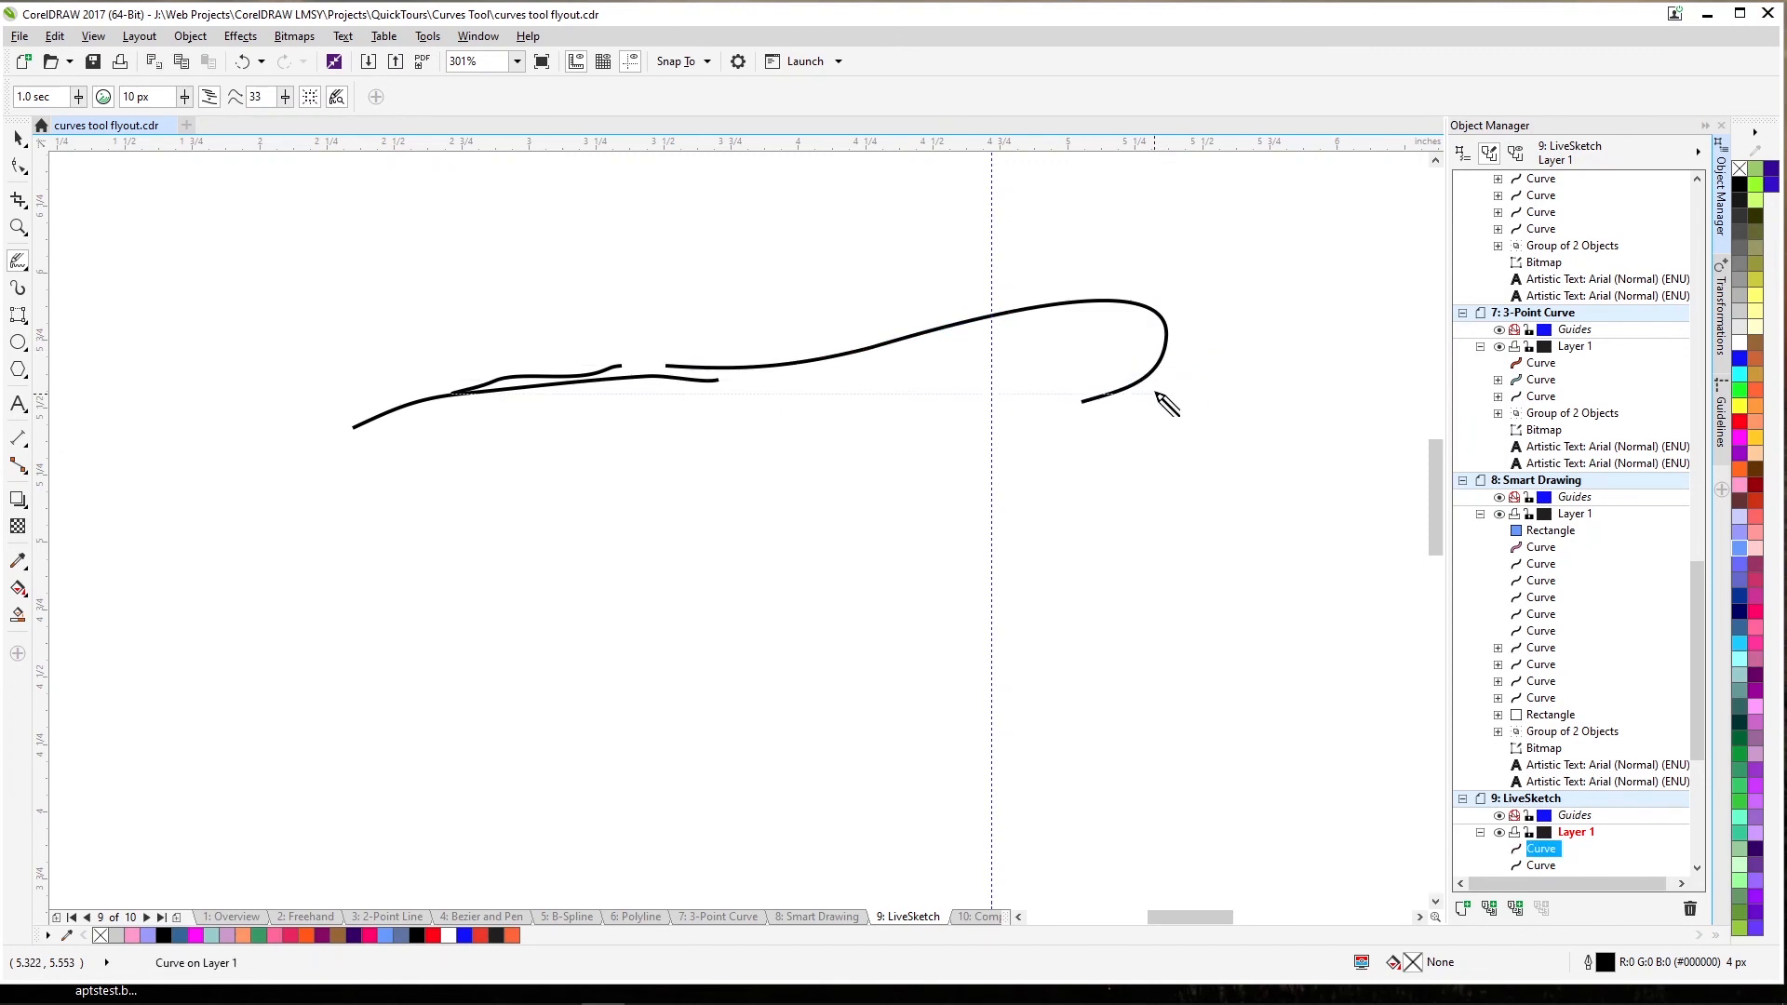
drag(1052, 400, 1157, 381)
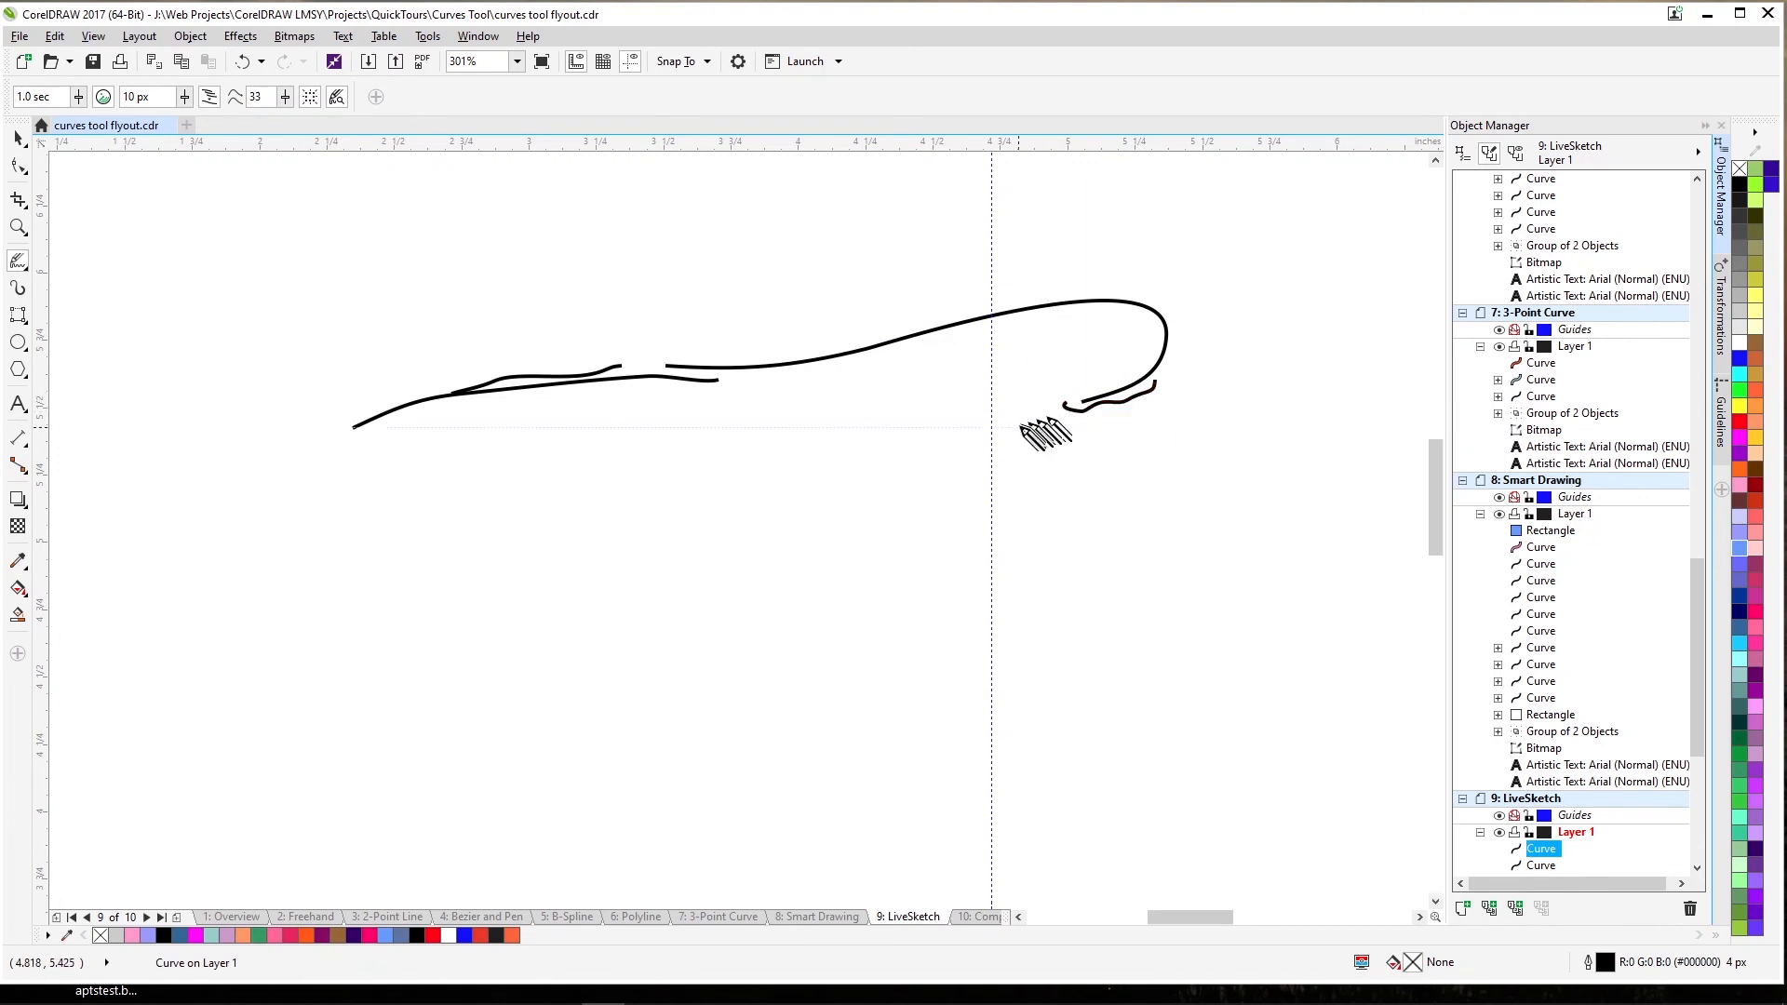
mouse_move(1094, 407)
mouse_down()
mouse_move(937, 446)
mouse_move(862, 489)
mouse_move(912, 449)
mouse_move(912, 467)
mouse_move(994, 440)
mouse_move(945, 466)
mouse_move(999, 458)
mouse_move(975, 473)
mouse_move(1086, 476)
mouse_up()
drag(1019, 501, 1080, 492)
mouse_move(1026, 517)
mouse_down()
mouse_move(1073, 498)
mouse_move(1022, 540)
mouse_move(1059, 542)
mouse_move(1019, 553)
mouse_move(1103, 531)
mouse_up()
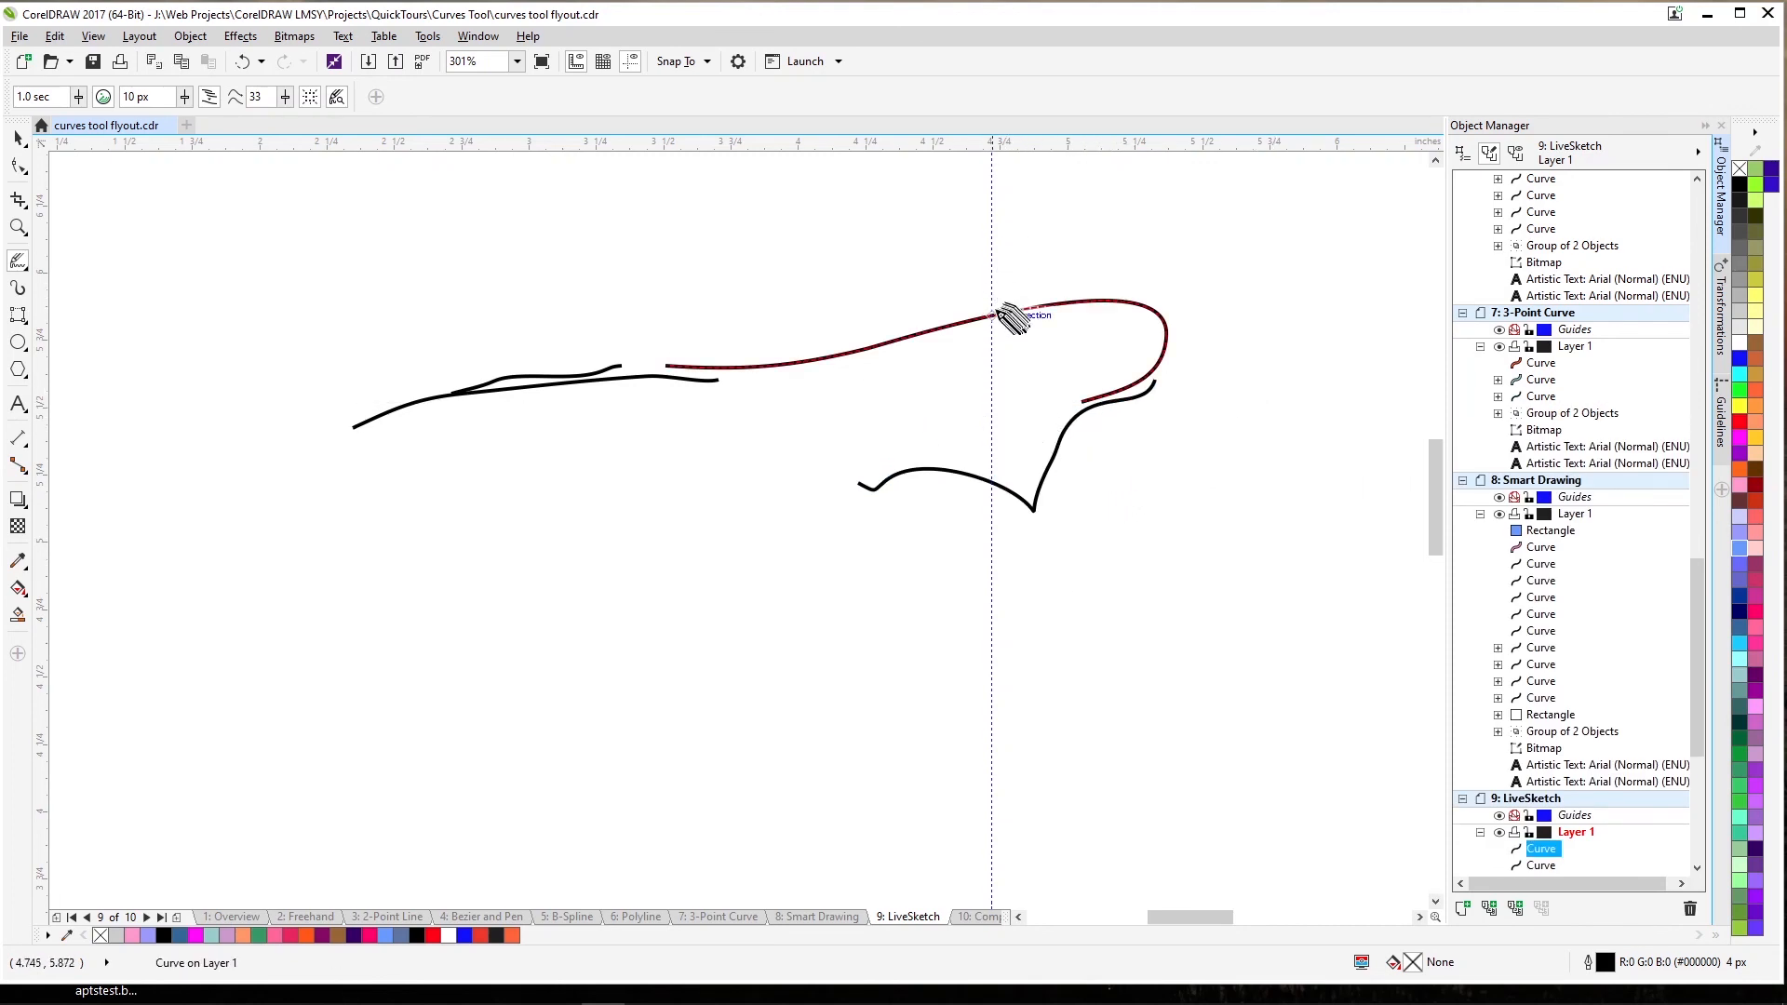
Raise the top of the hooked curve and refine the neck beneath it.
mouse_move(965, 300)
mouse_down()
mouse_move(1074, 301)
mouse_move(1048, 282)
mouse_move(1071, 276)
mouse_up()
mouse_move(993, 270)
mouse_down()
mouse_move(1082, 252)
mouse_move(1049, 230)
mouse_up()
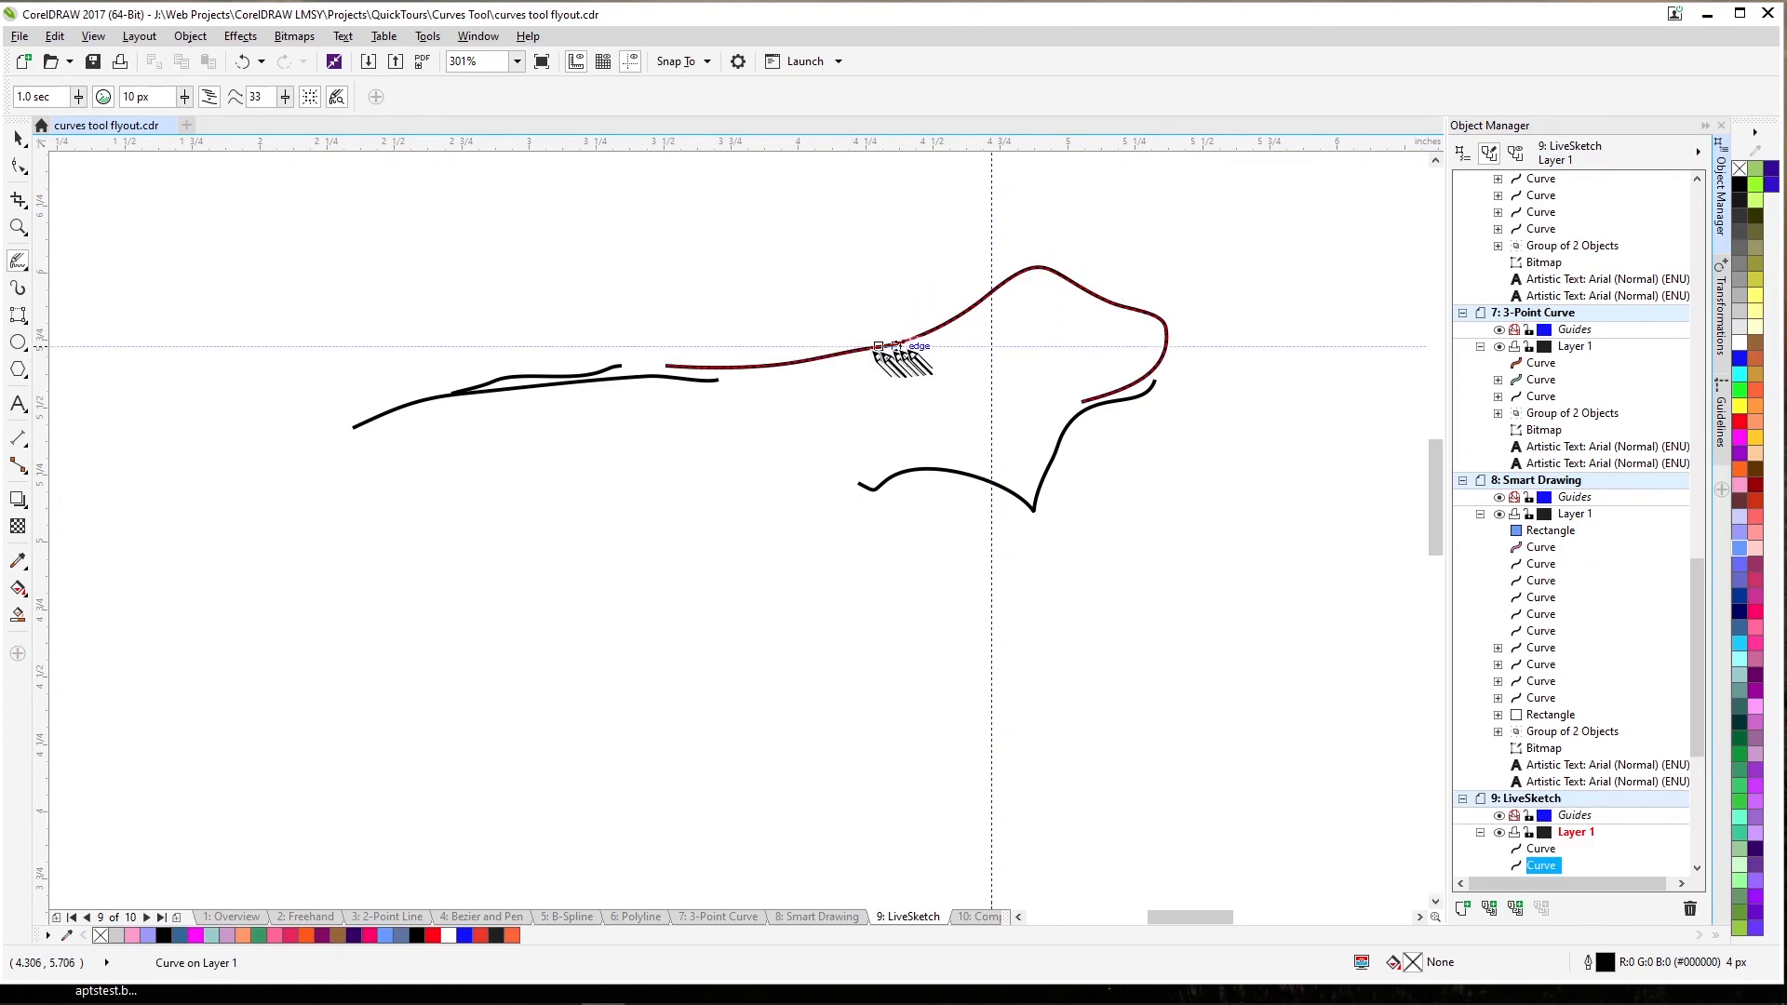
drag(880, 346, 1007, 329)
drag(948, 346, 1006, 318)
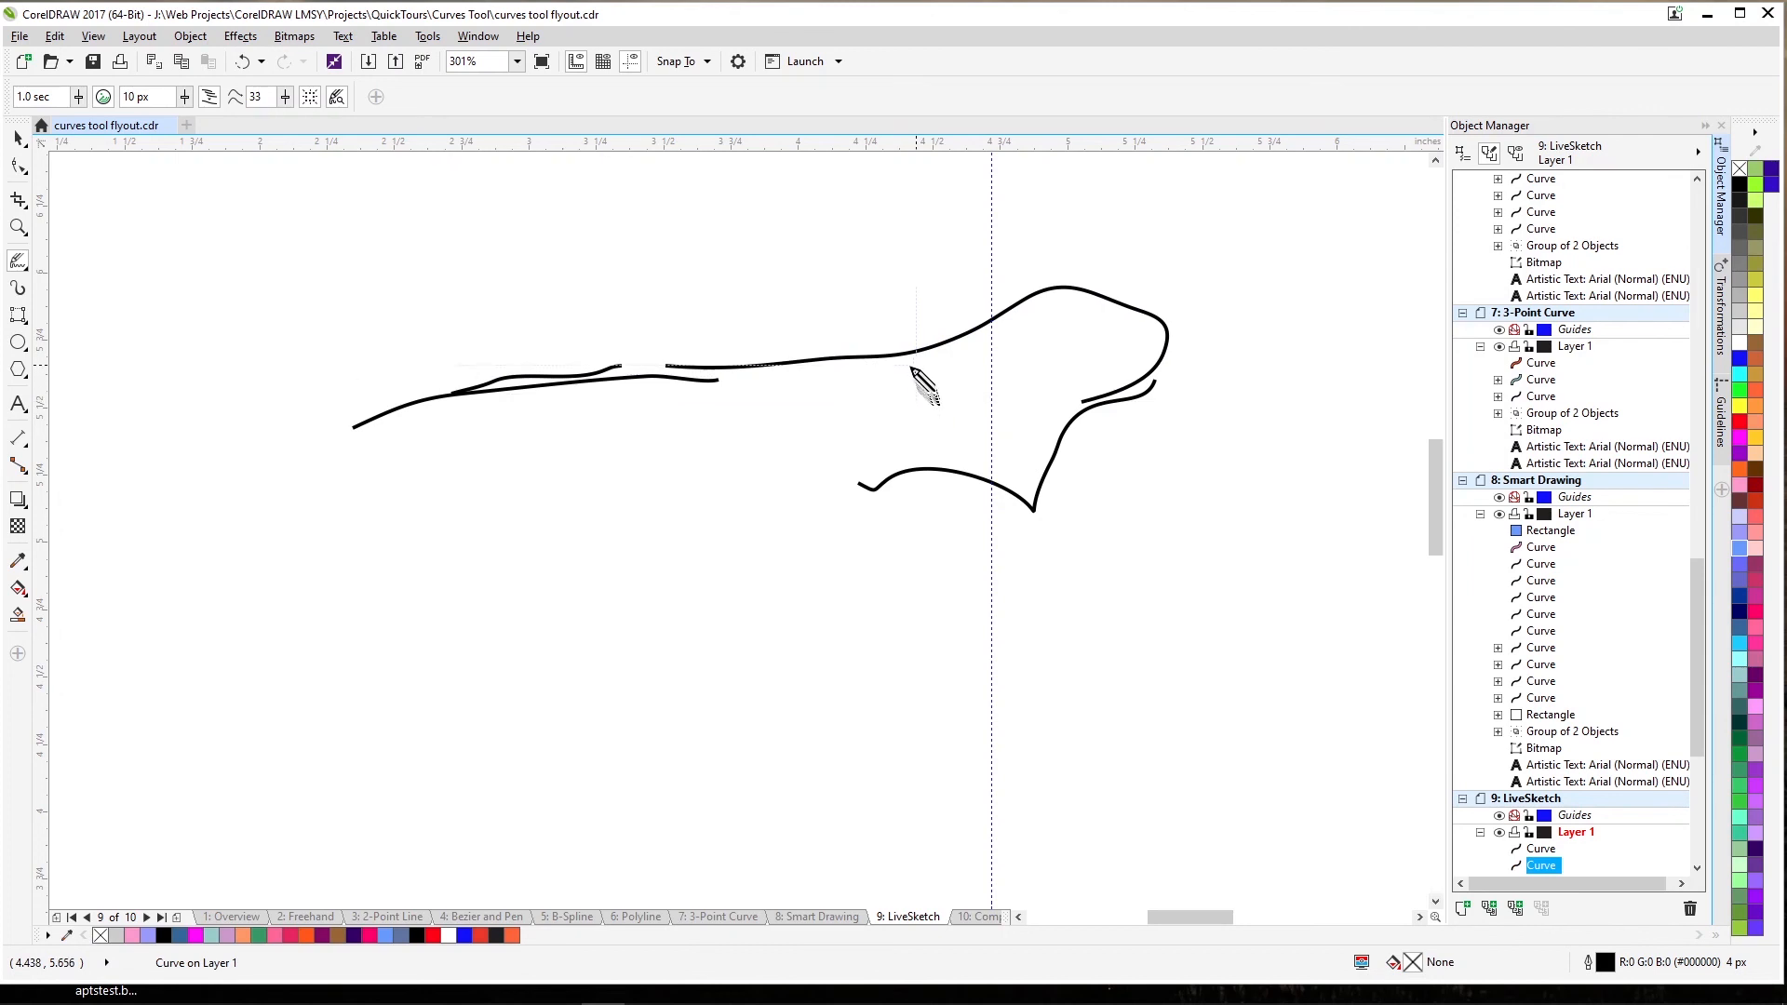
Sketch a small loop and two sweeping curves below the first curve.
drag(434, 535, 659, 440)
mouse_move(500, 527)
mouse_down()
mouse_move(718, 446)
mouse_move(737, 468)
mouse_up()
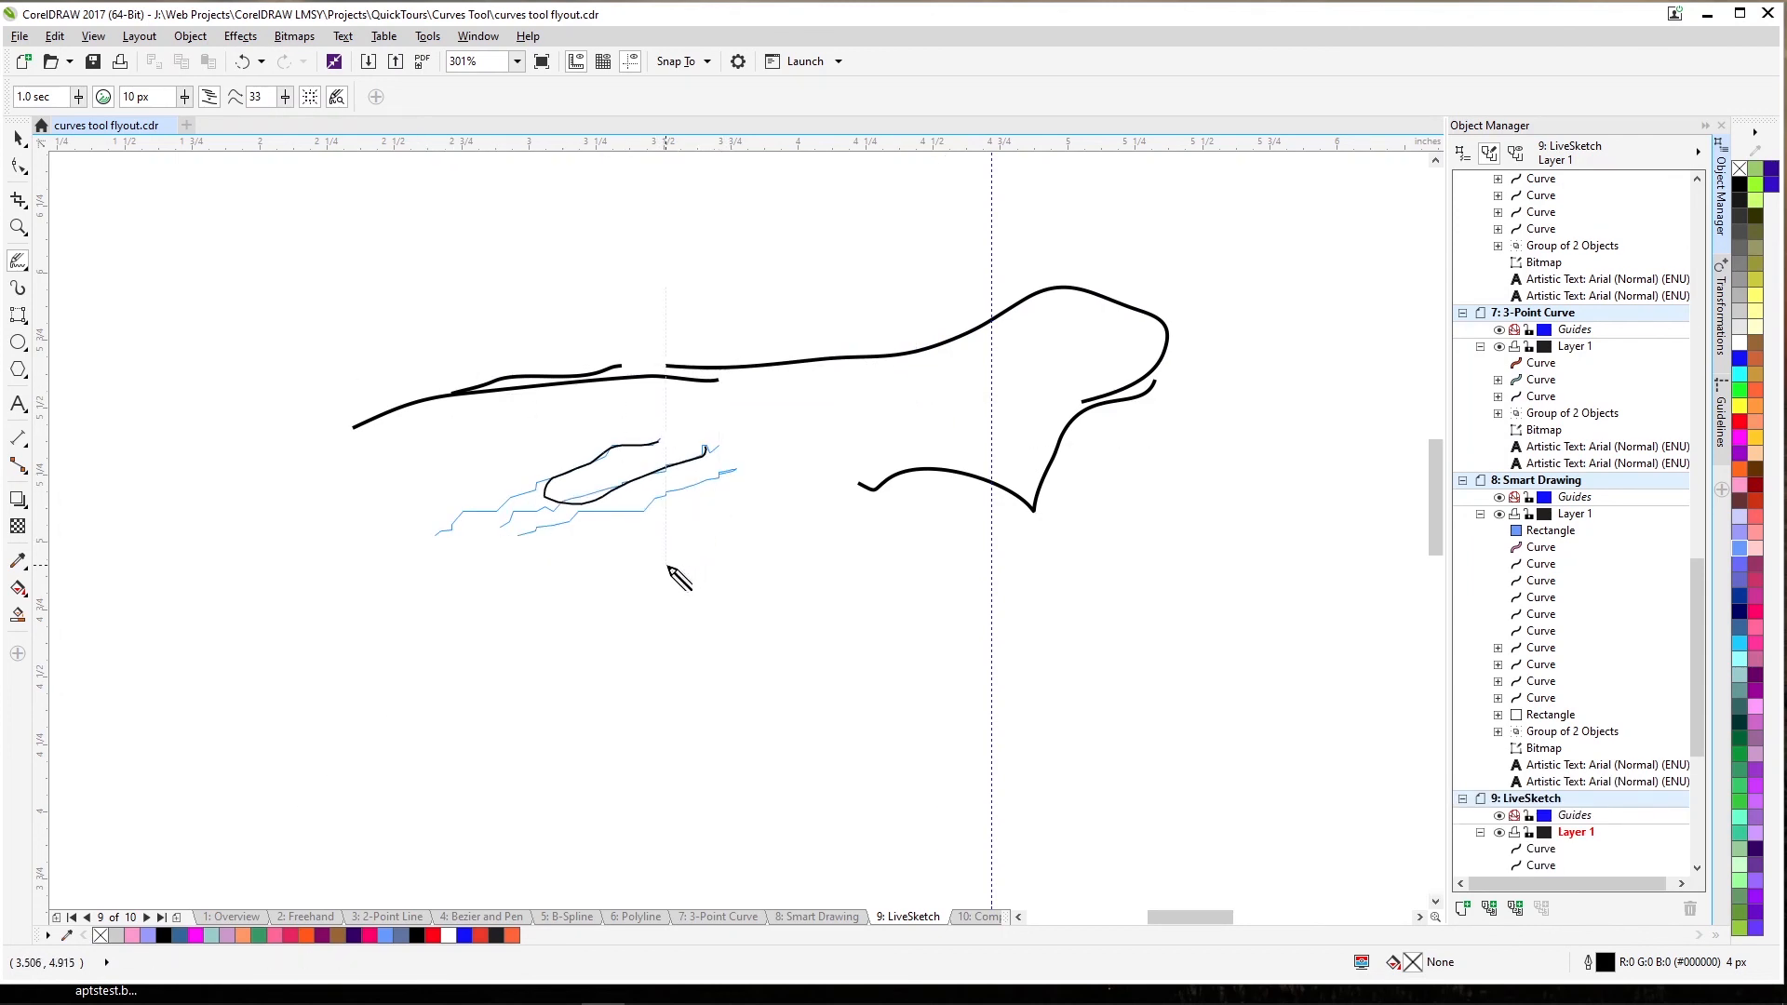
drag(536, 562, 731, 495)
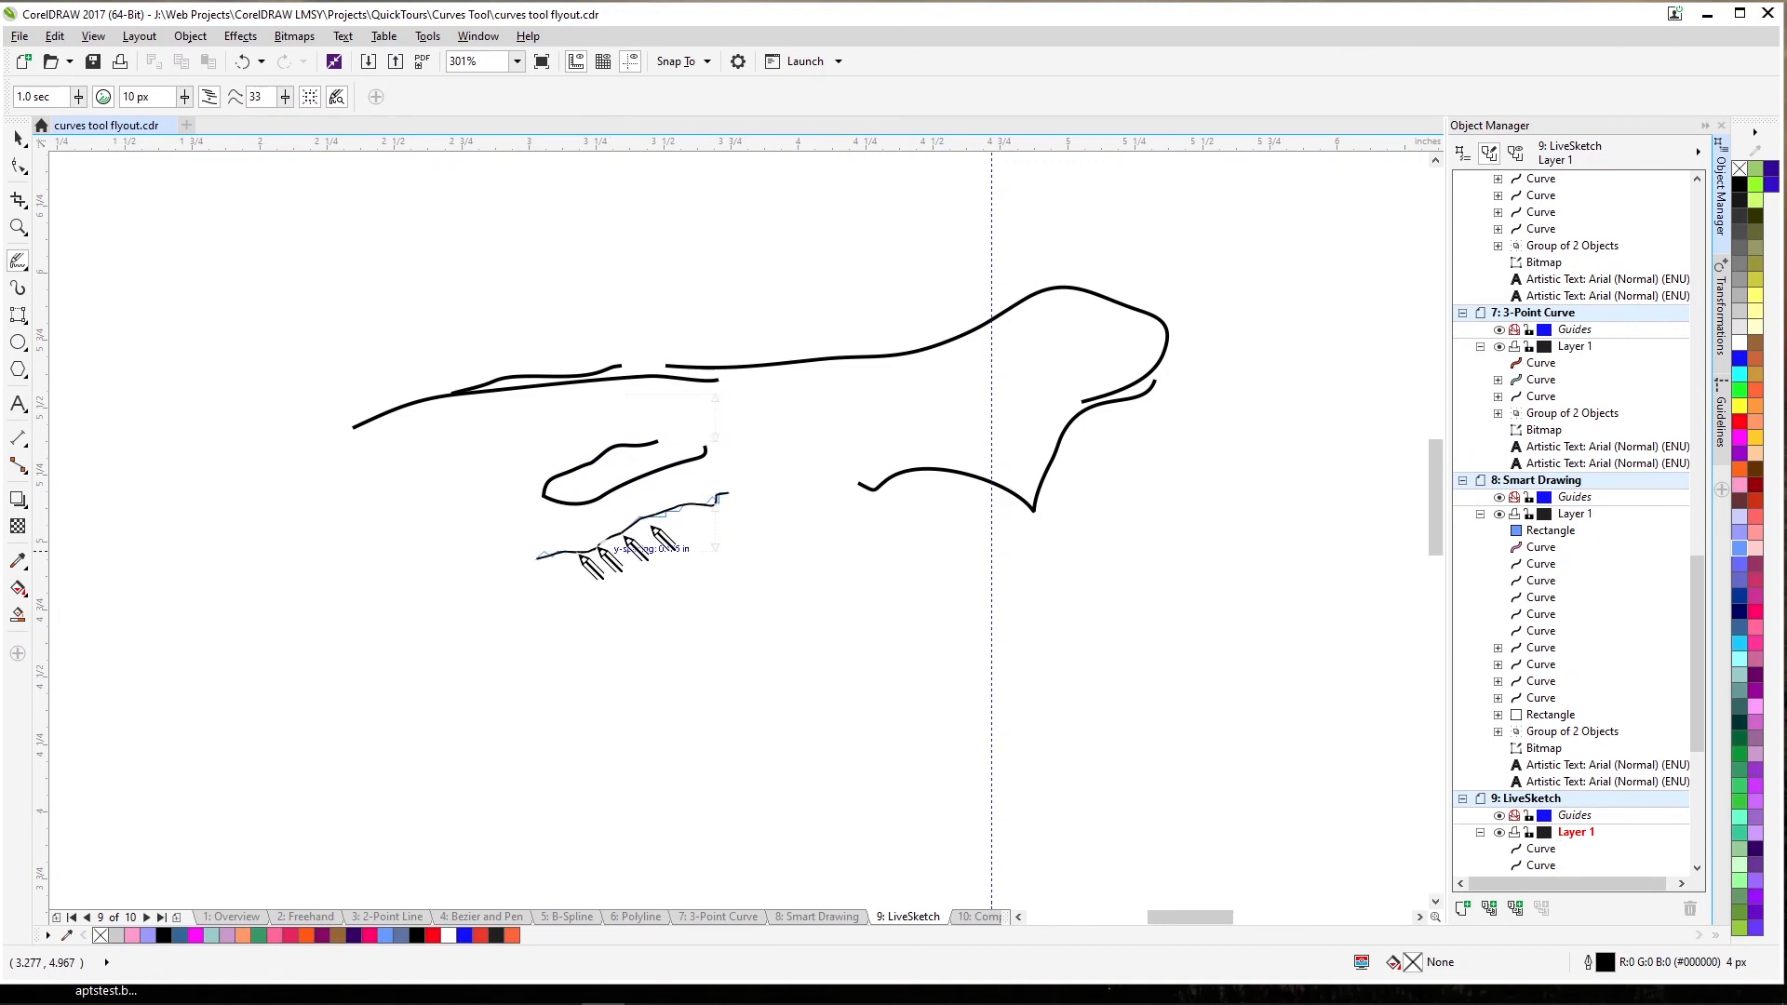
drag(564, 564, 744, 510)
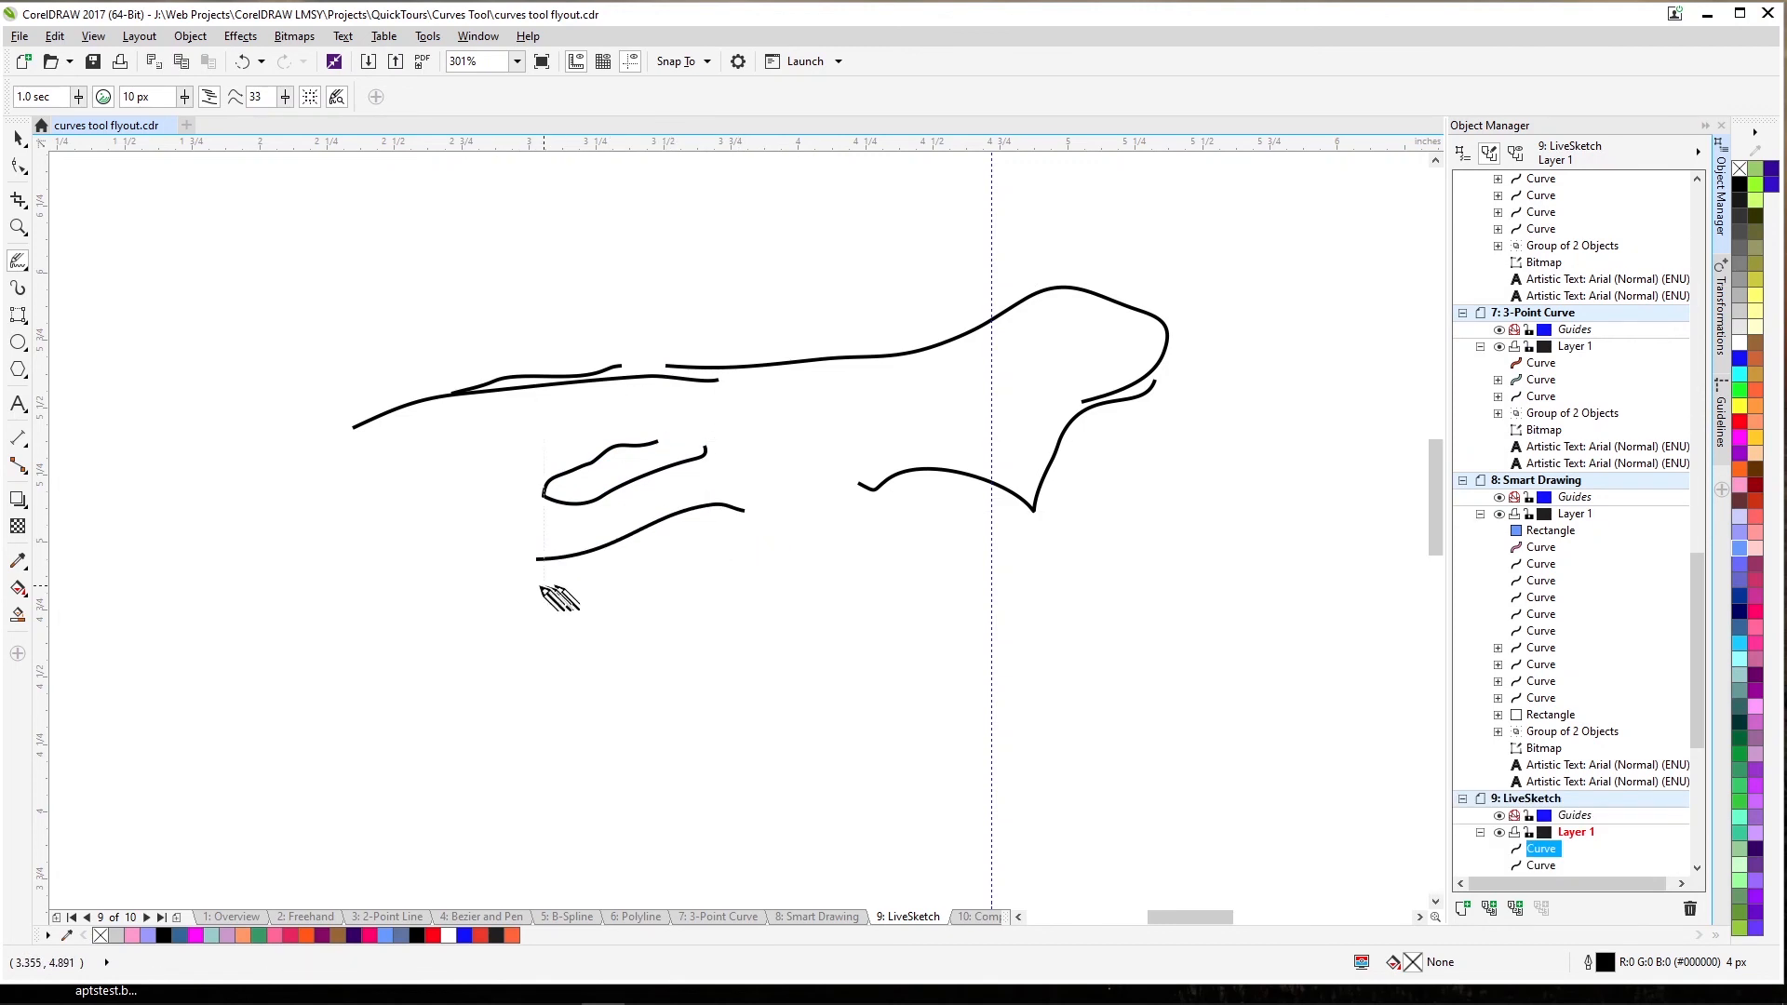
drag(537, 588, 787, 531)
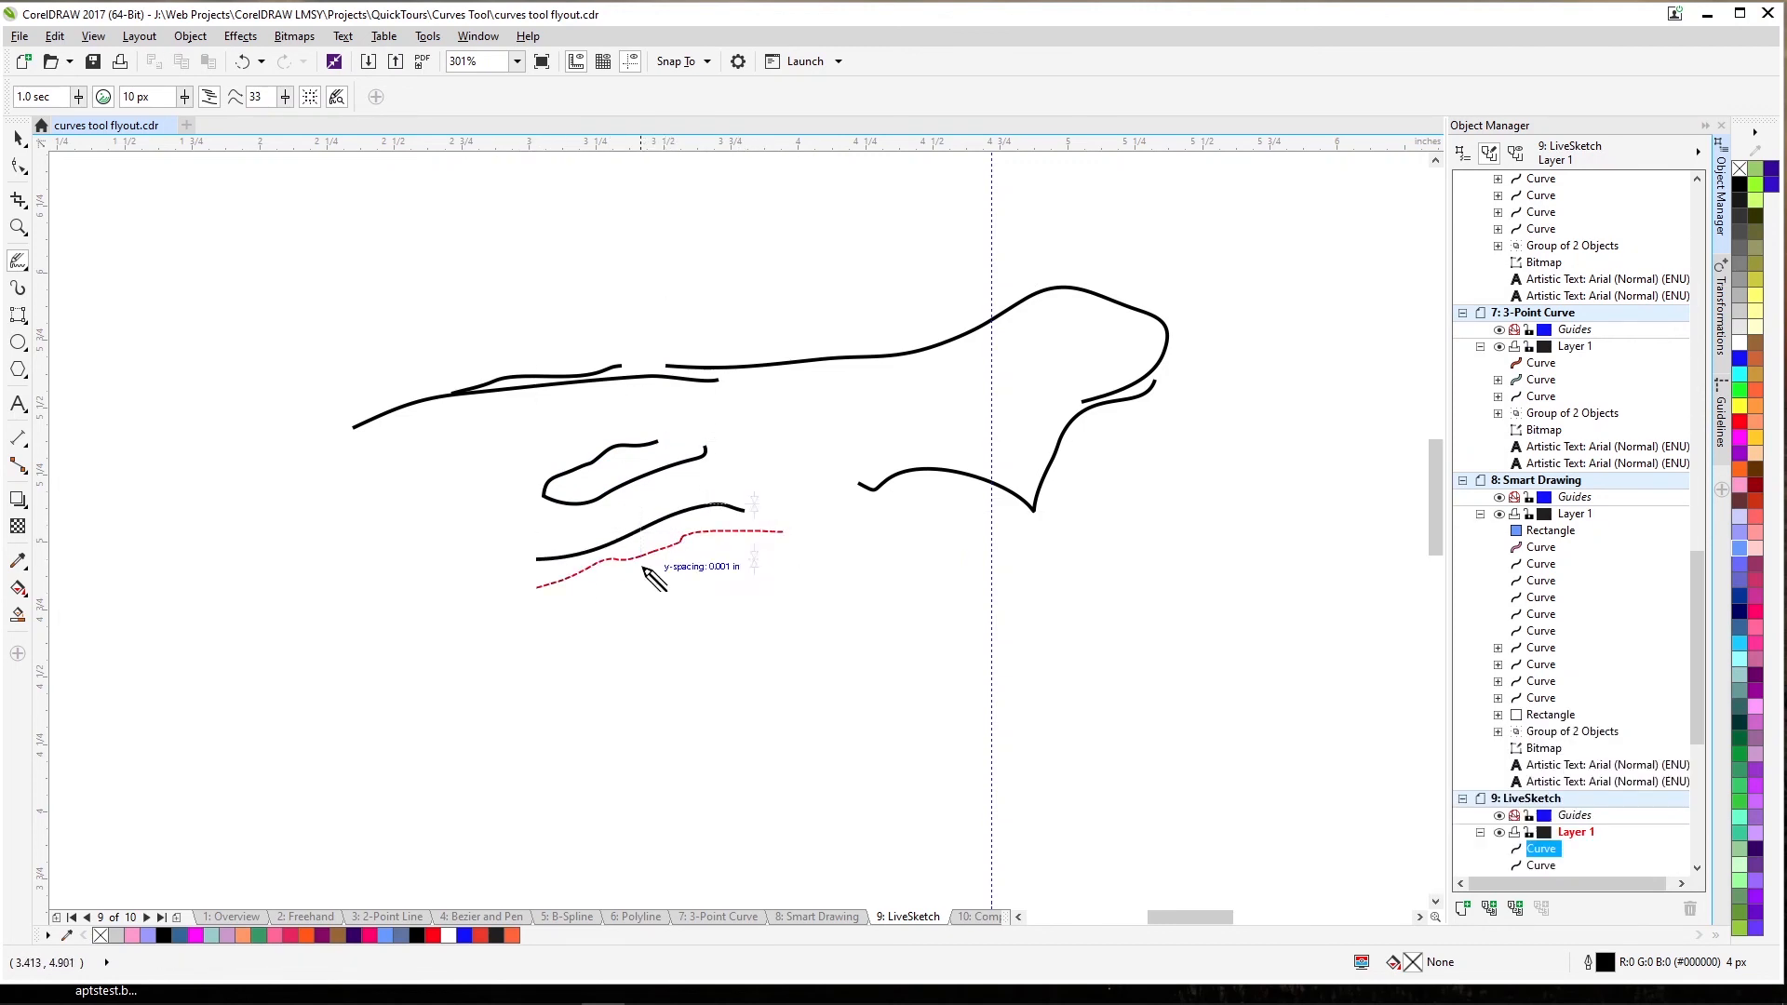
drag(644, 558, 823, 533)
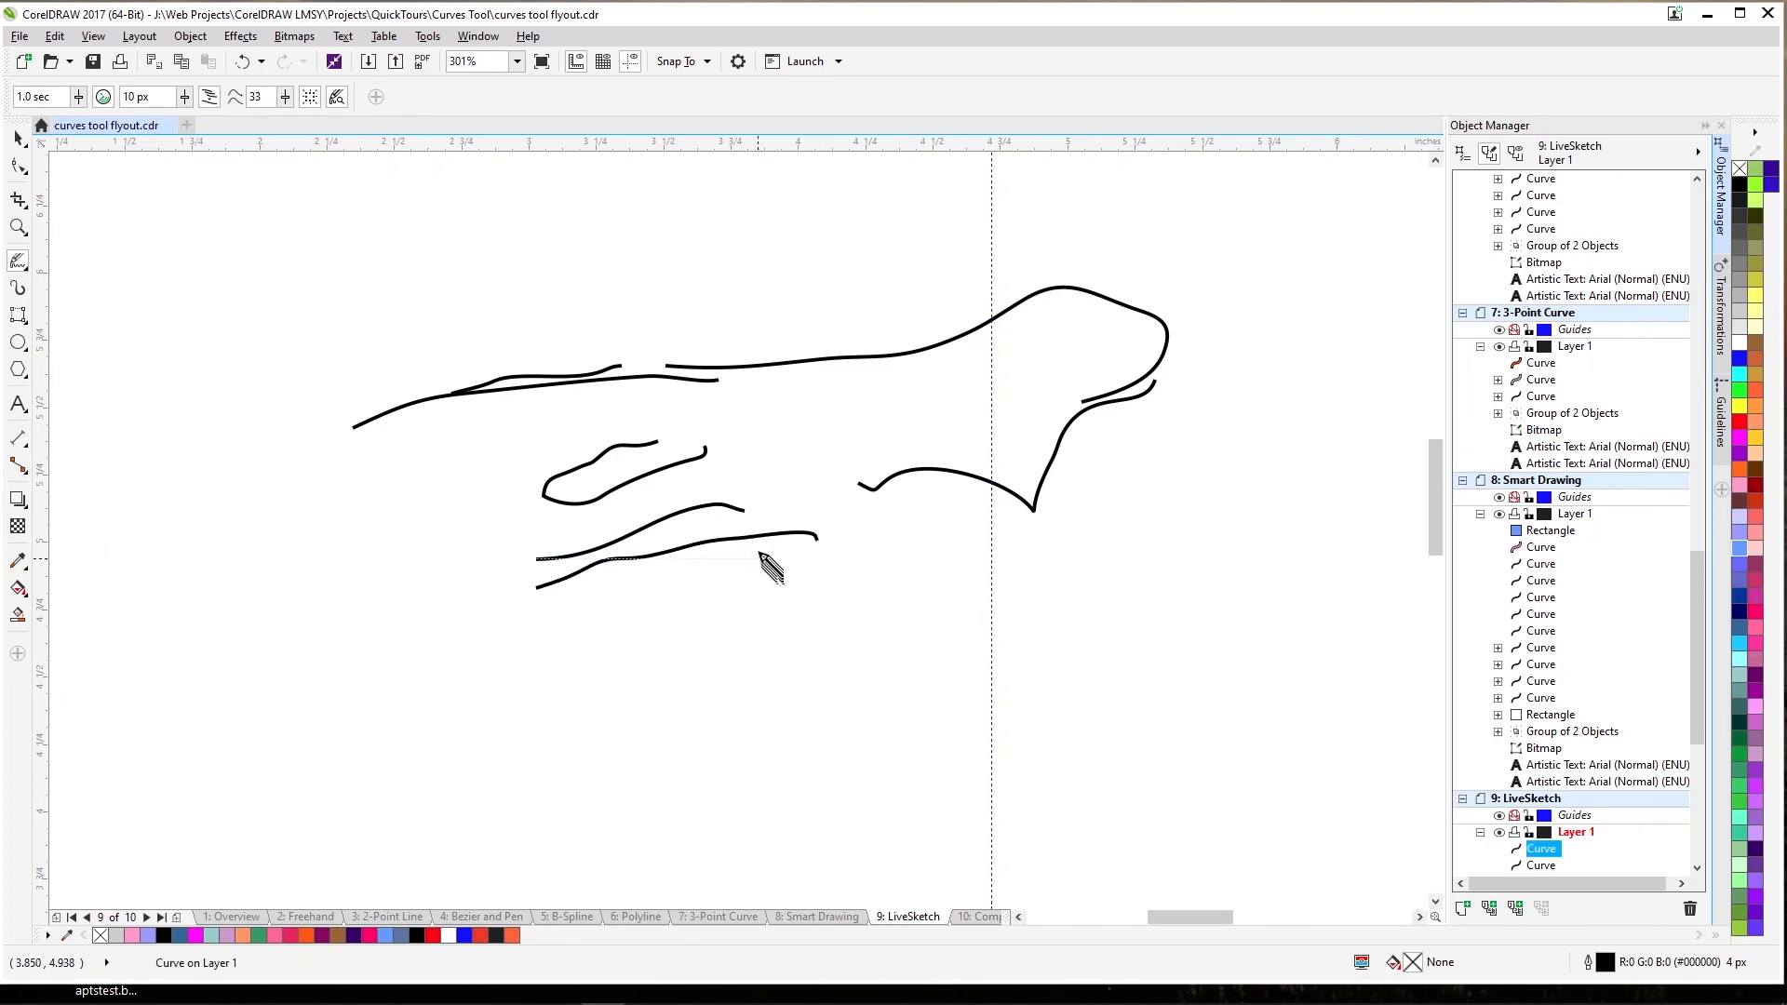
Set the brush size to 4 px and sketch a long curve rising to the upper right.
click(186, 97)
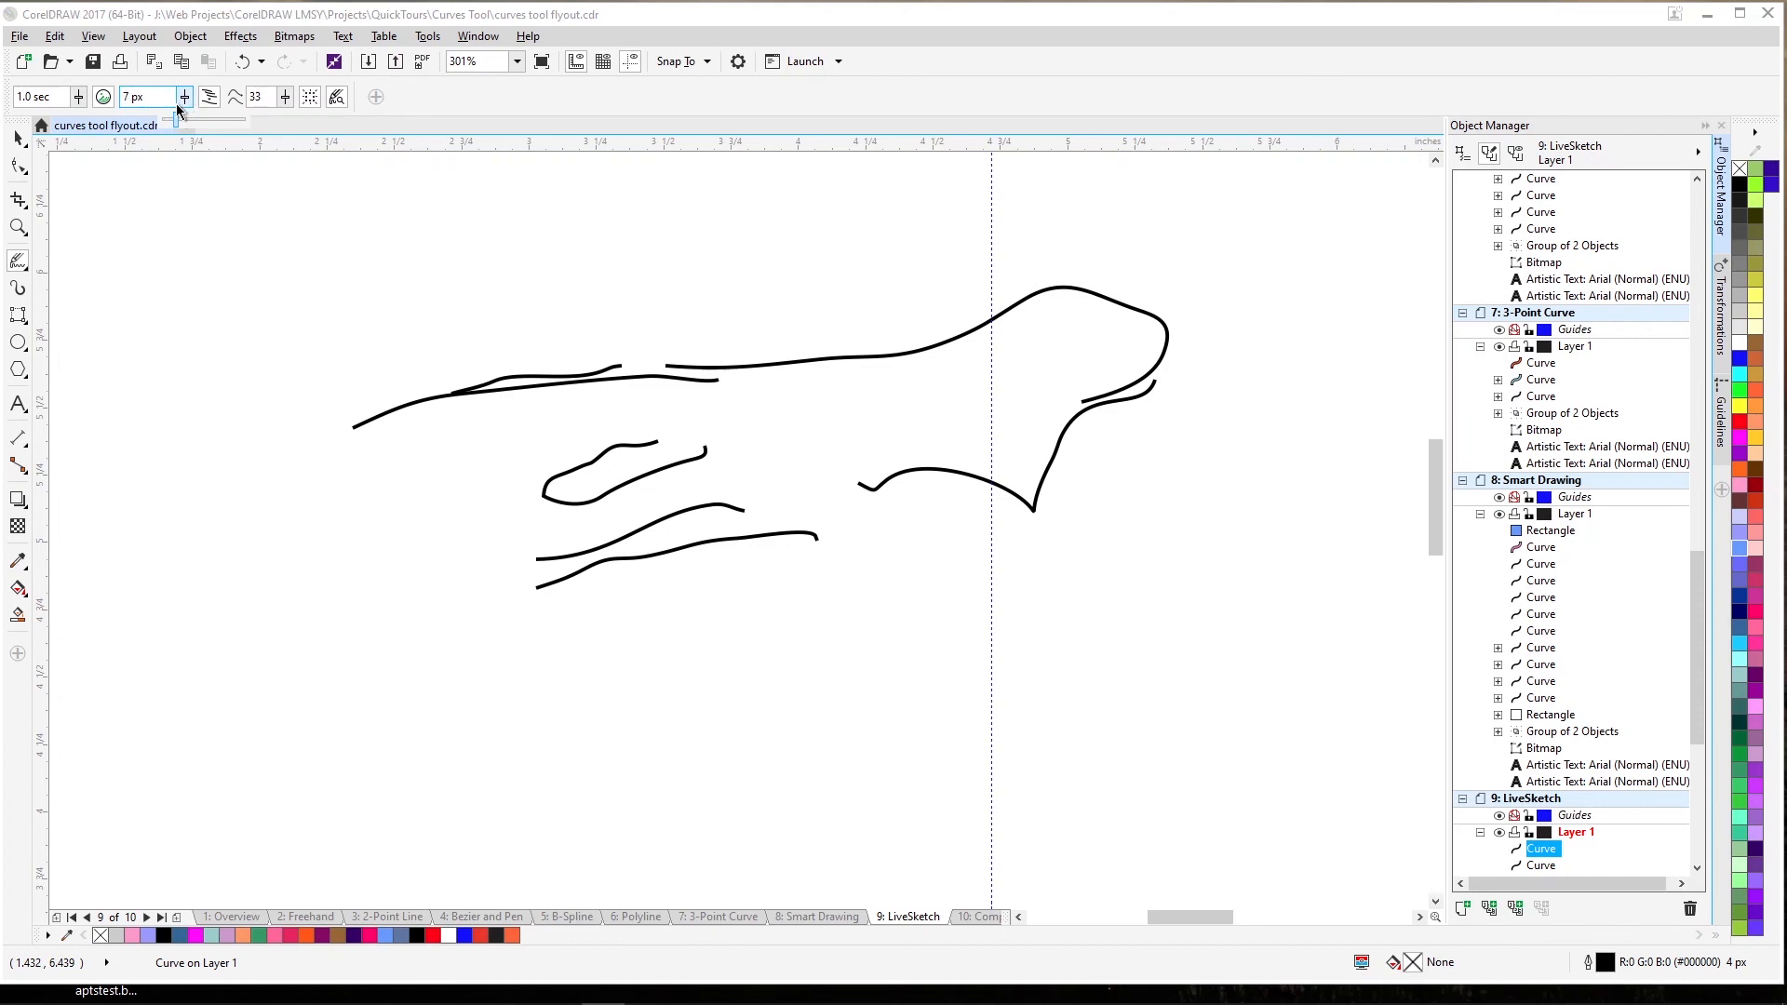
drag(173, 102, 171, 104)
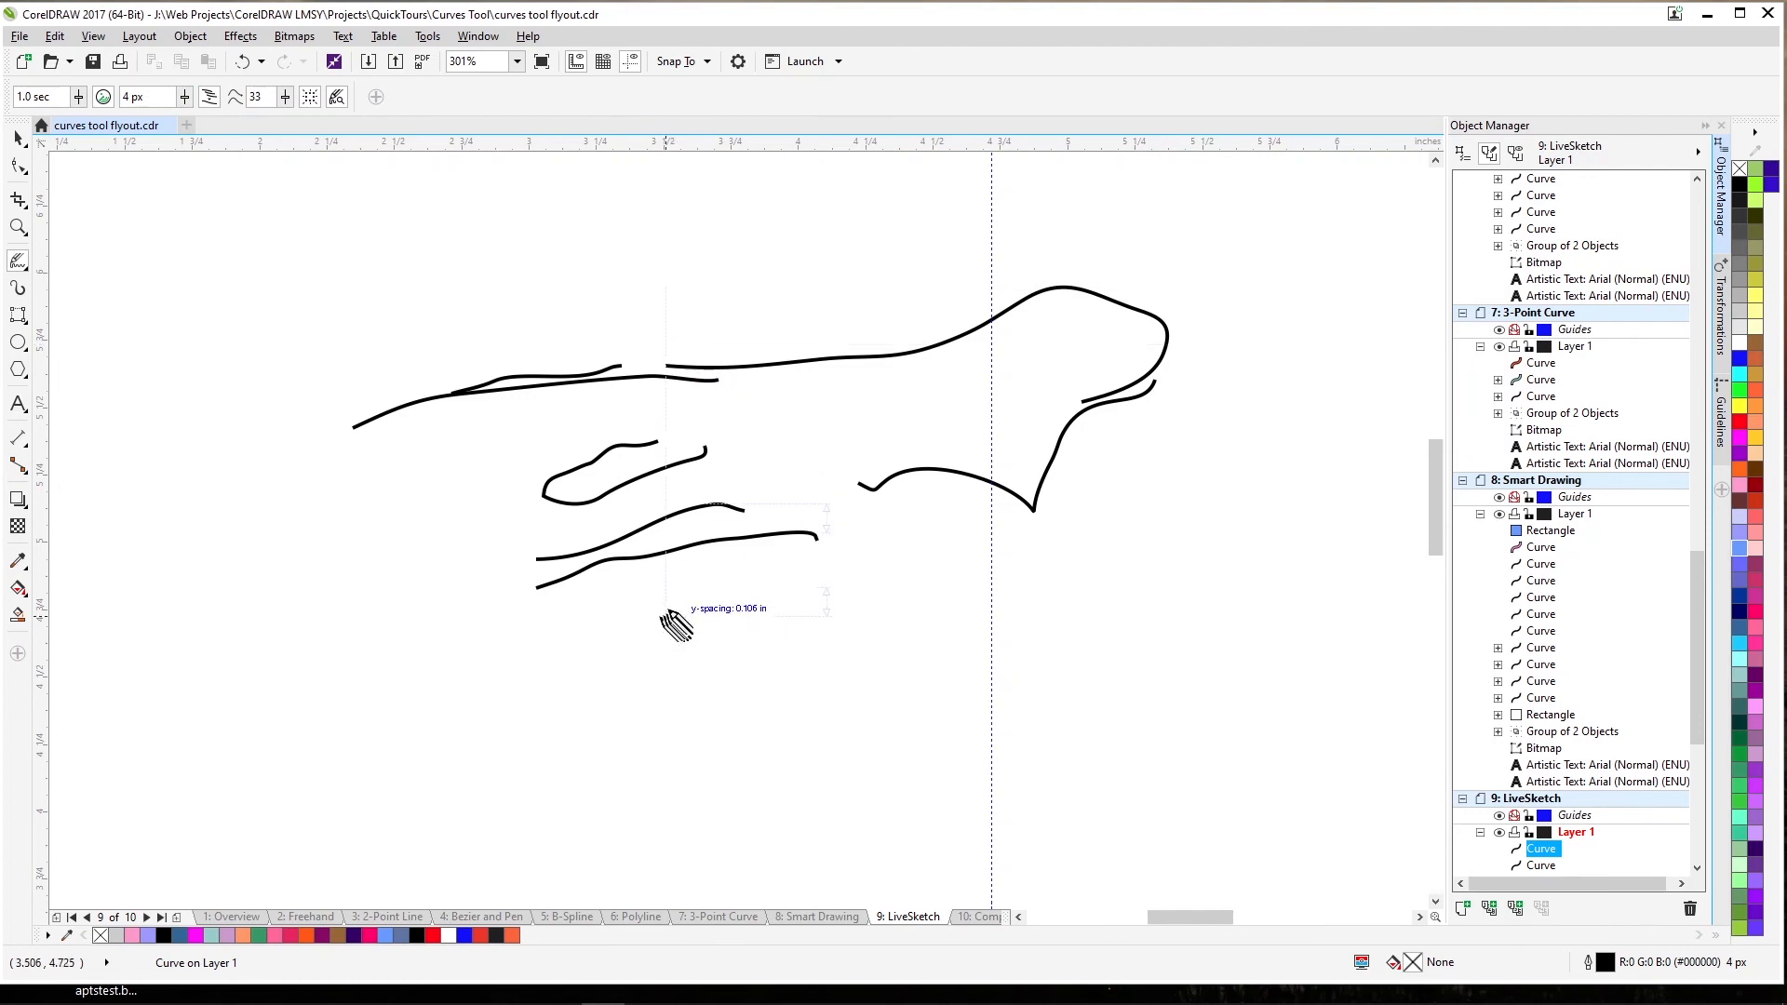
drag(665, 614, 868, 586)
mouse_move(734, 612)
mouse_down()
mouse_move(901, 600)
mouse_move(743, 629)
mouse_move(917, 610)
mouse_up()
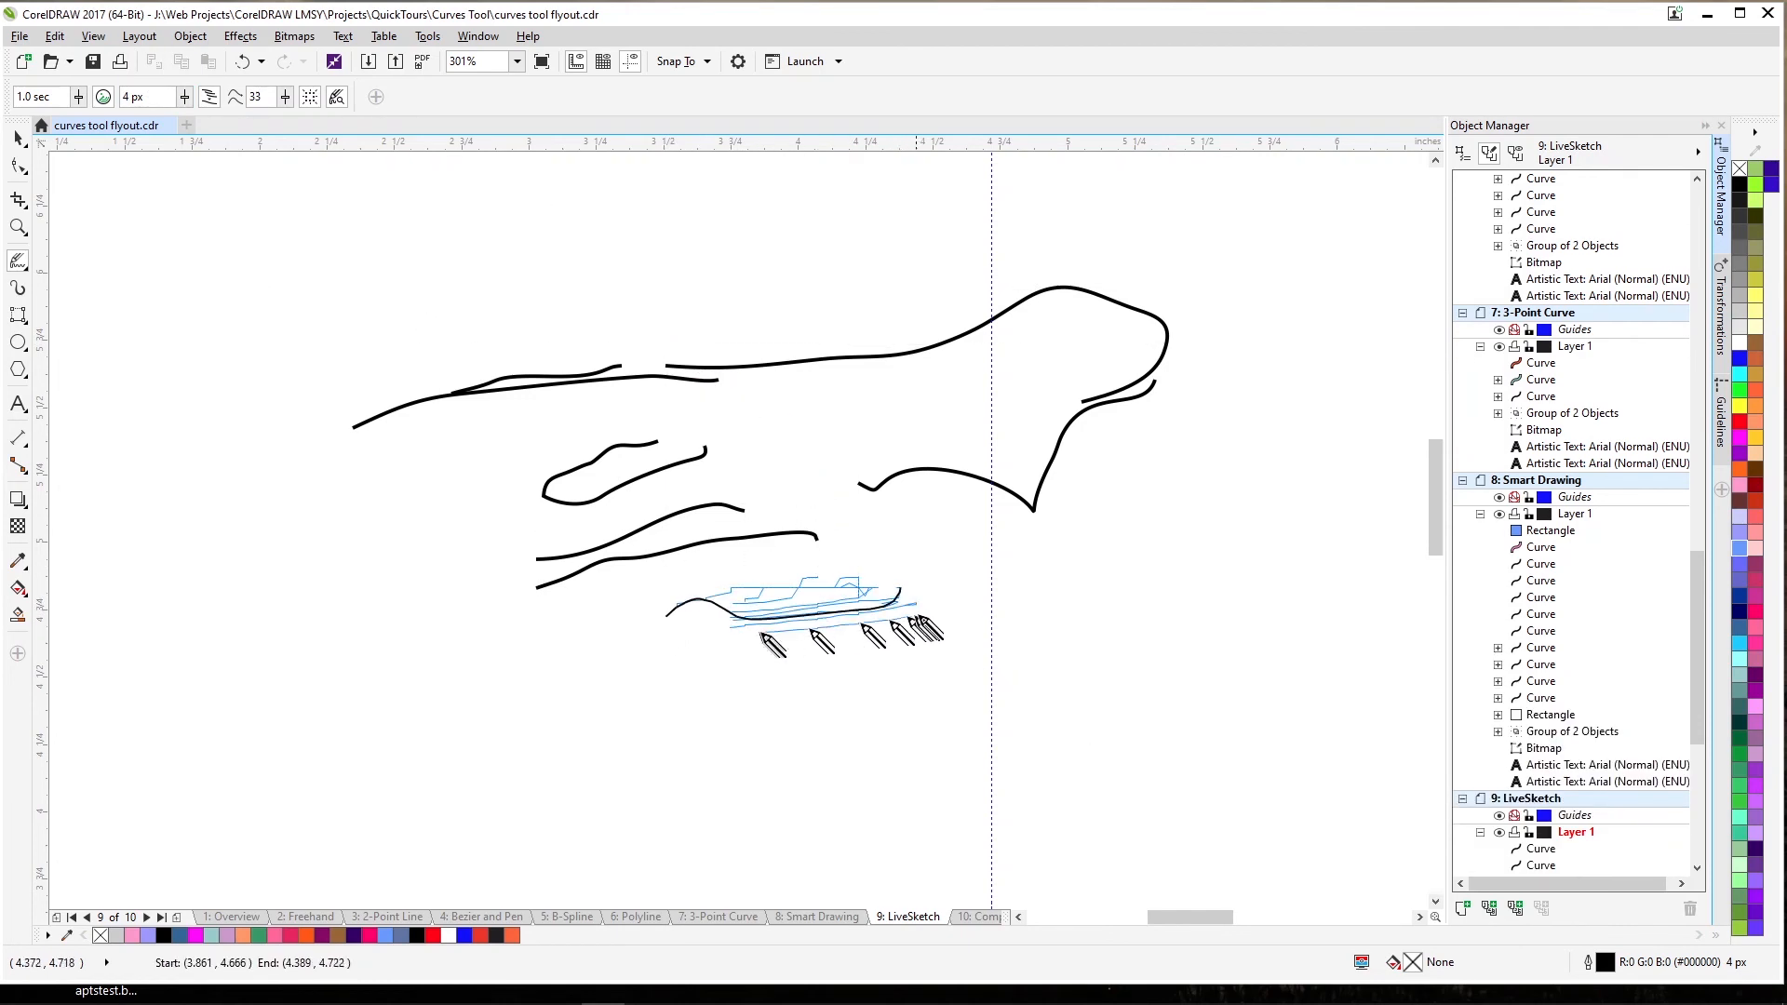
mouse_move(779, 638)
mouse_down()
mouse_move(959, 617)
mouse_move(858, 641)
mouse_move(1032, 587)
mouse_move(974, 608)
mouse_move(1143, 532)
mouse_up()
drag(1106, 559, 1266, 446)
drag(1207, 500, 1336, 393)
Sketch a large rounded closed shape at the bottom, then zoom to show the whole page.
drag(921, 617, 1190, 588)
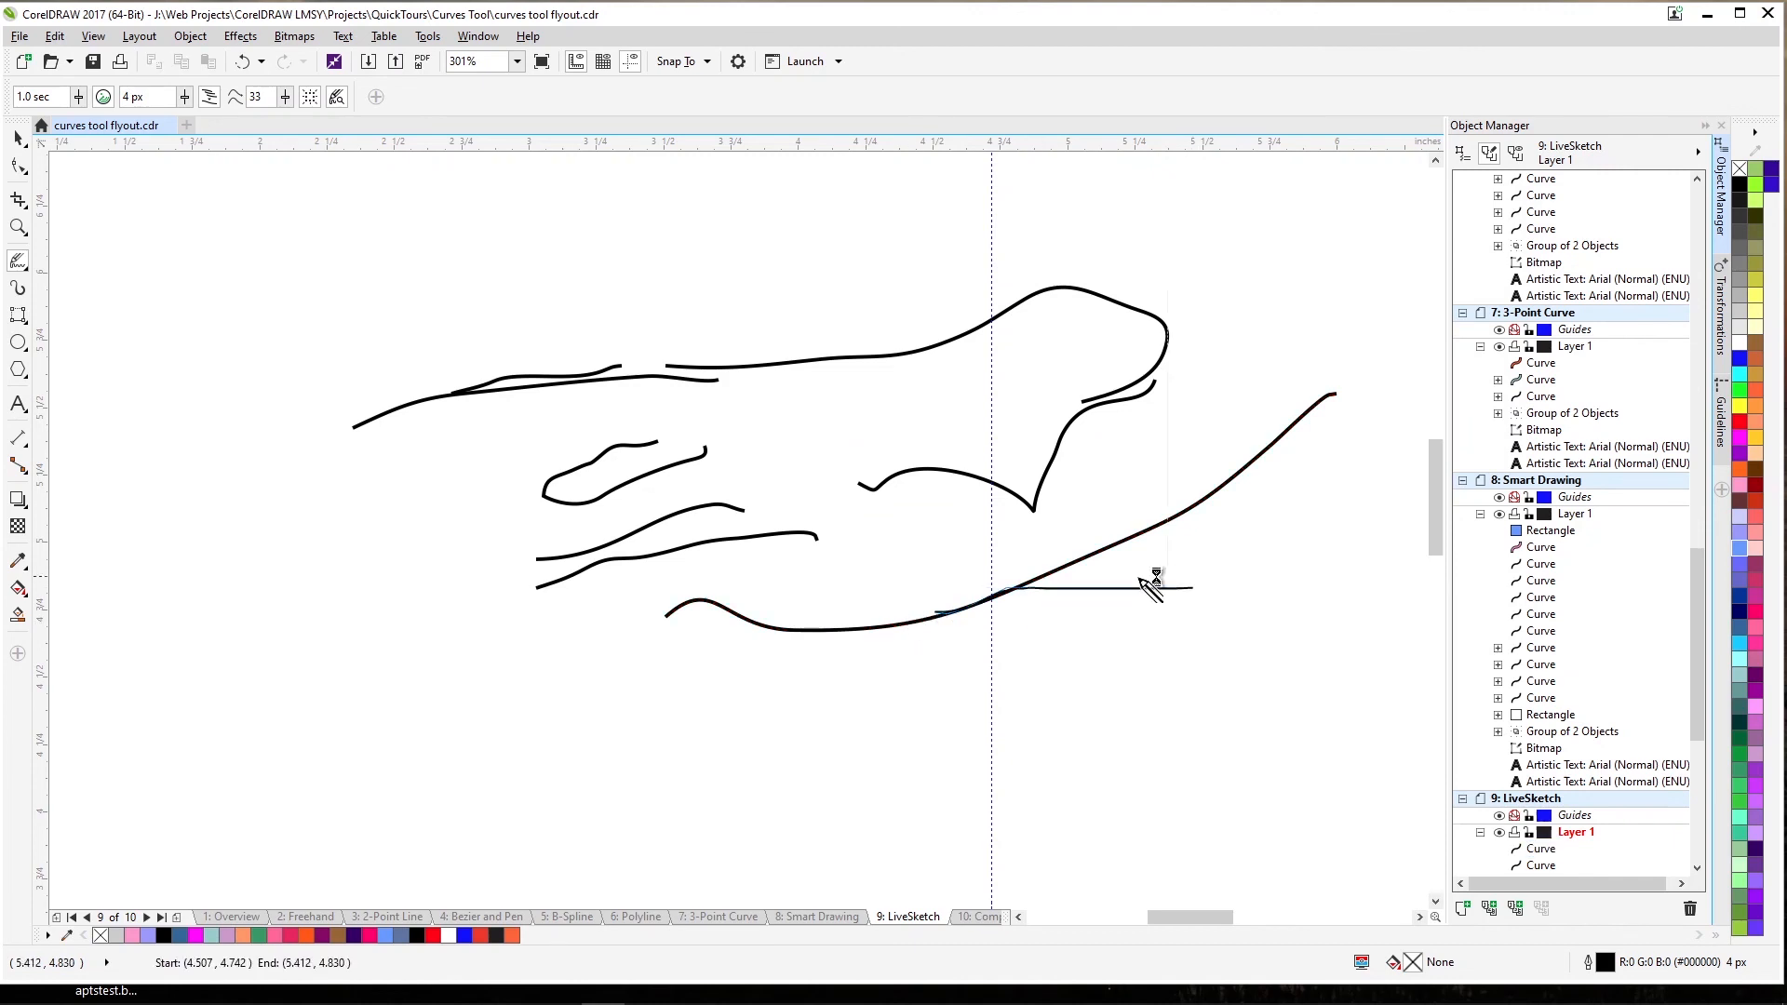
mouse_move(996, 594)
mouse_down()
mouse_move(1173, 585)
mouse_move(1370, 595)
mouse_move(1173, 594)
mouse_move(1375, 615)
mouse_move(1312, 618)
mouse_move(1202, 723)
mouse_move(1150, 724)
mouse_move(1227, 680)
mouse_move(1075, 732)
mouse_up()
drag(1196, 712, 903, 739)
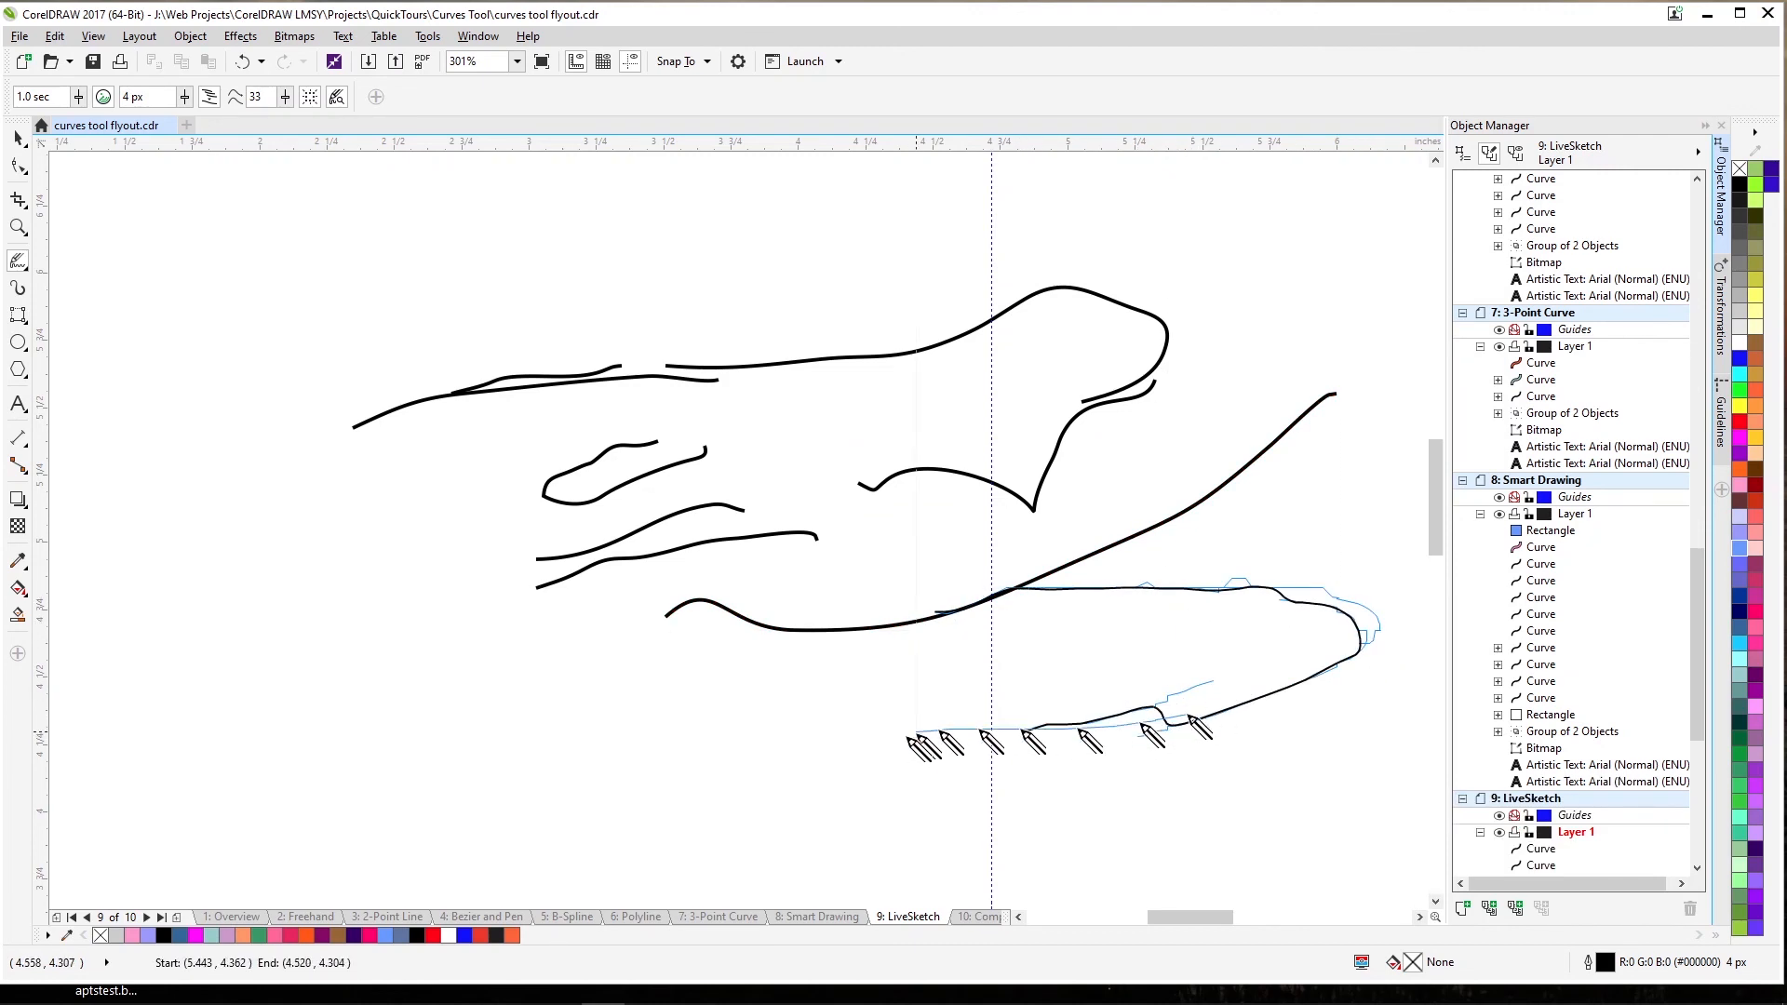
drag(1065, 725, 720, 743)
mouse_move(898, 736)
mouse_down()
mouse_move(621, 713)
mouse_move(652, 718)
mouse_move(744, 599)
mouse_up()
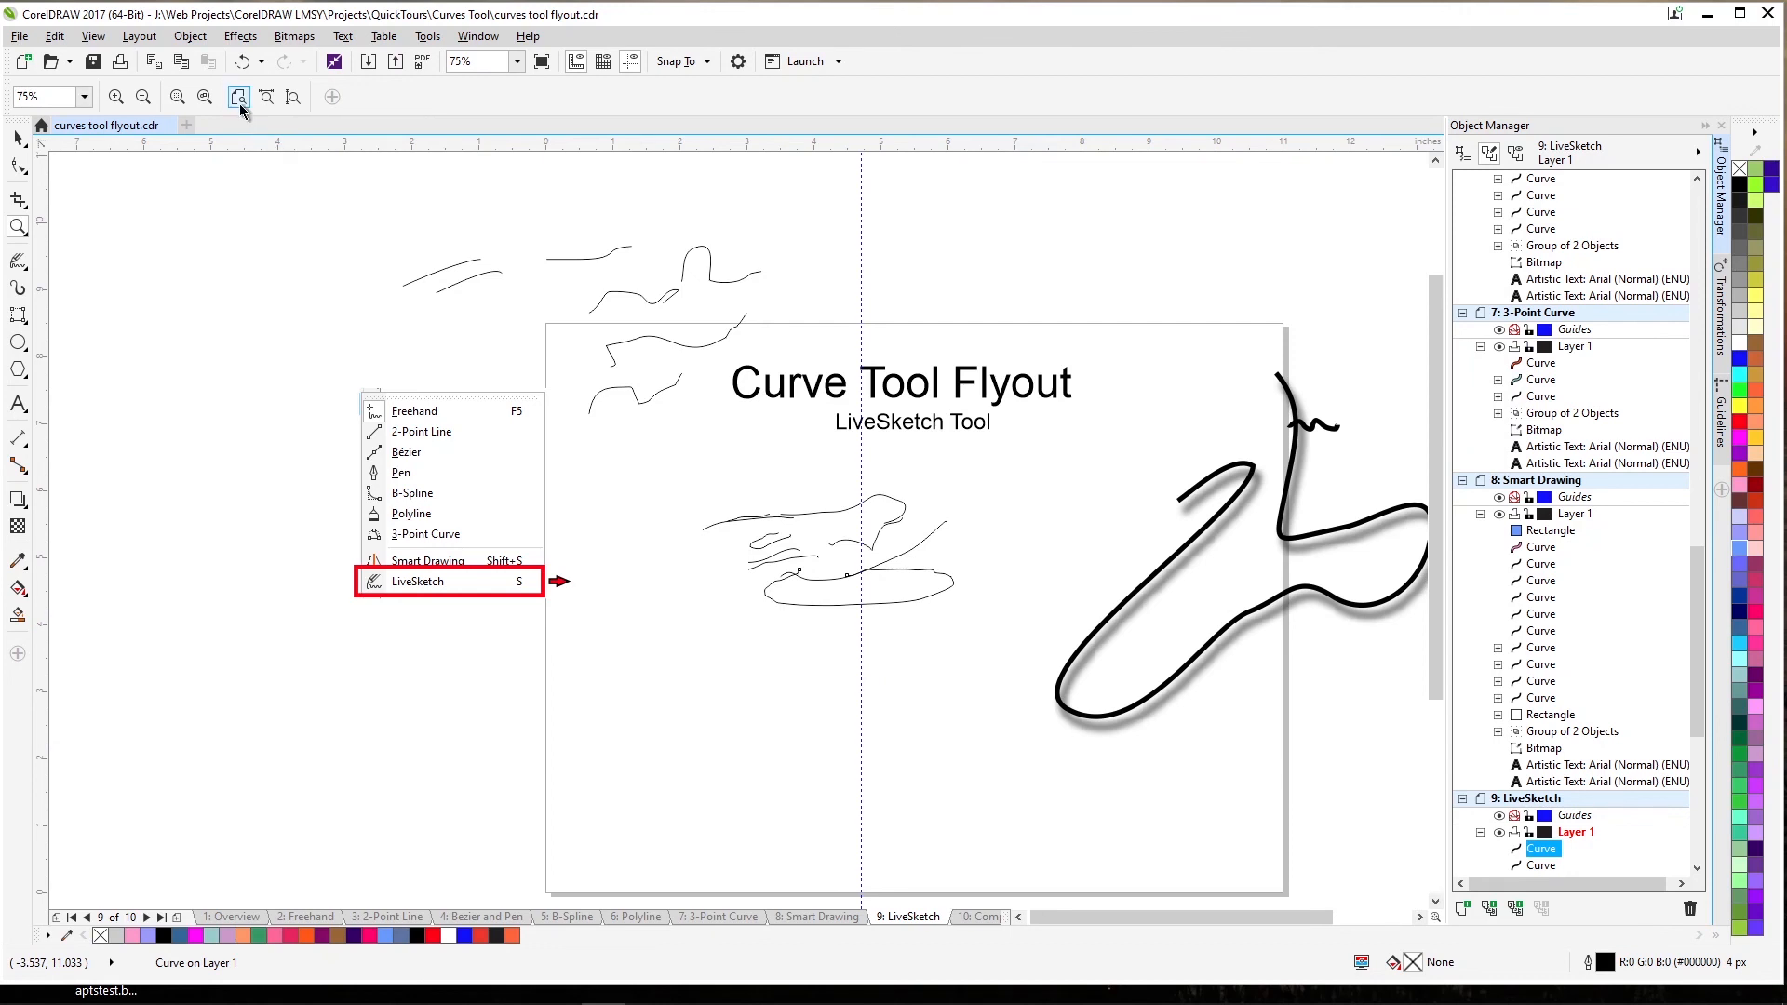
click(240, 101)
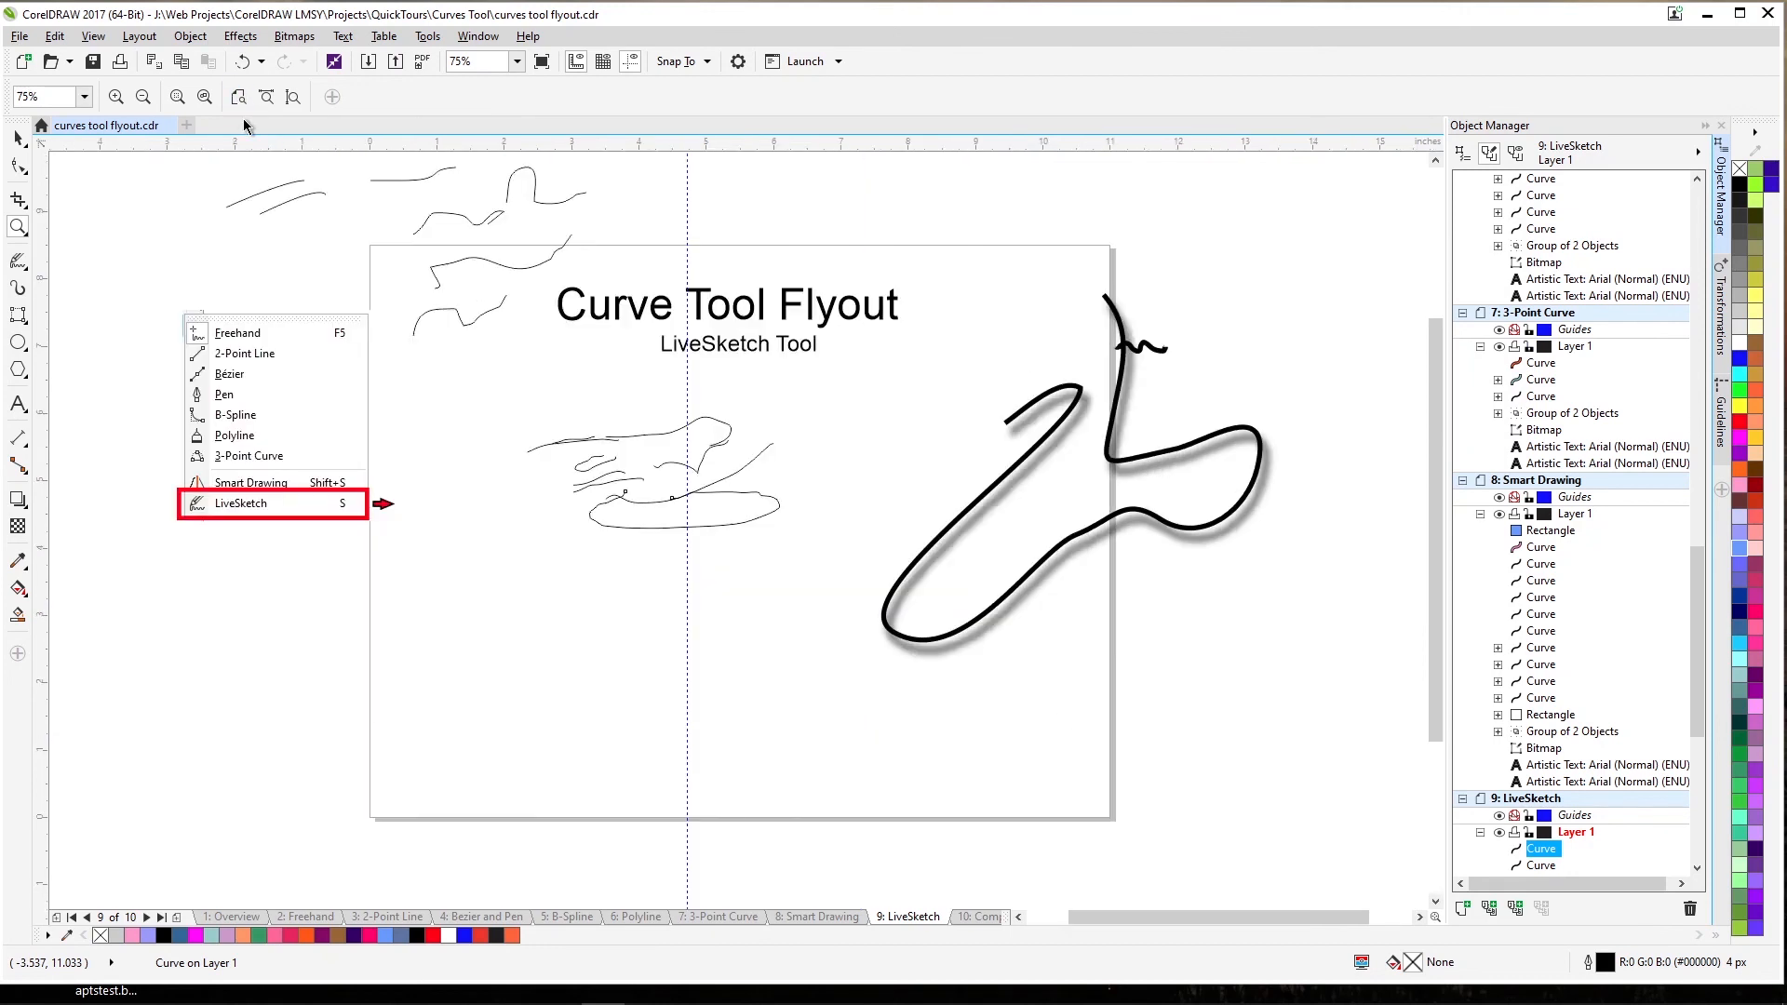